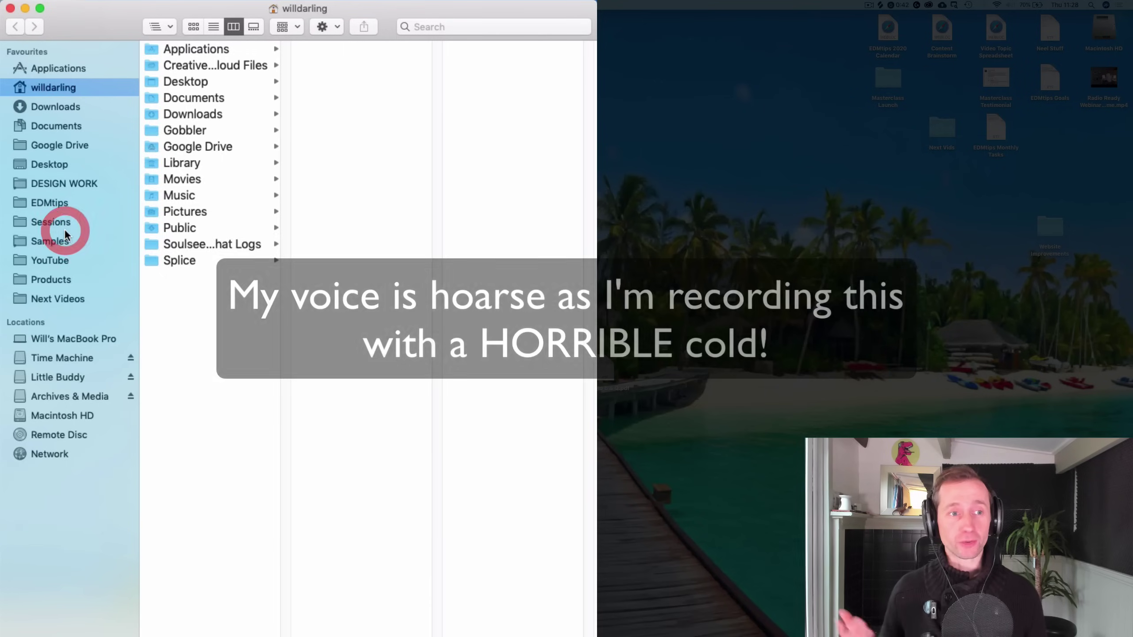
# Open the _Previous Sessions folder inside Sessions and look through its year folders up to _2019
pyautogui.click(31, 143)
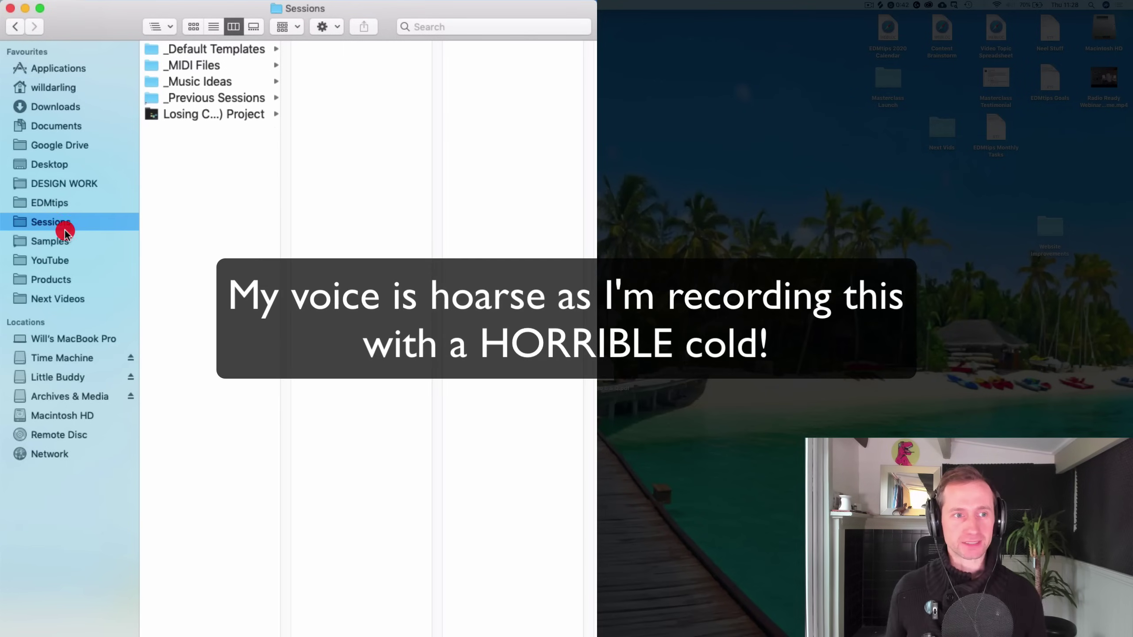
pyautogui.click(210, 98)
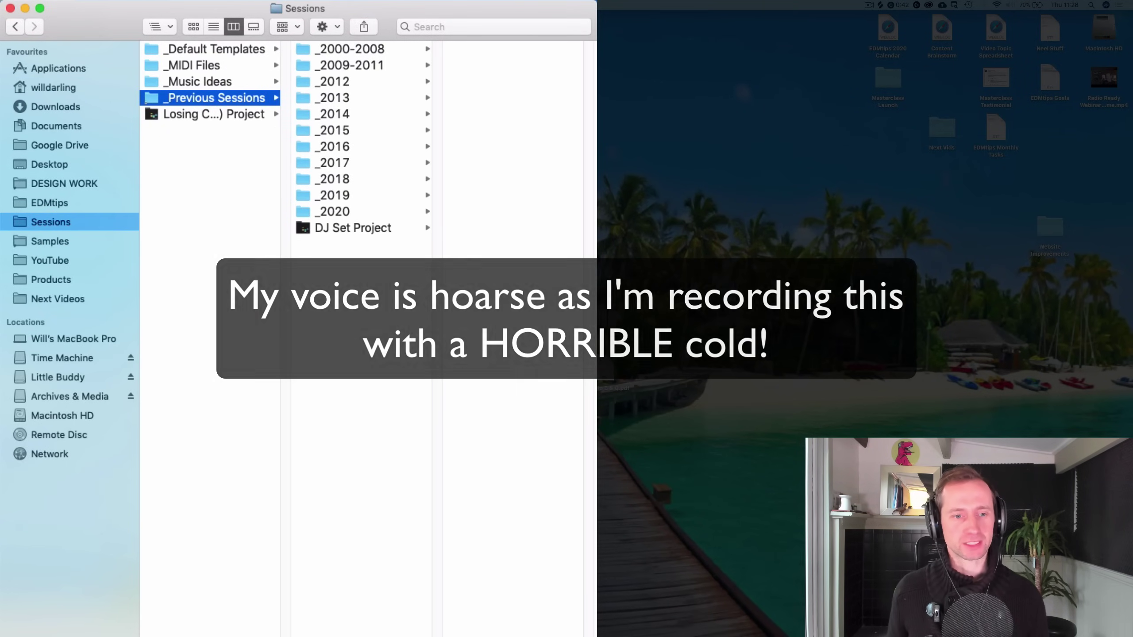
pyautogui.click(352, 181)
pyautogui.press('Up')
pyautogui.press('Up')
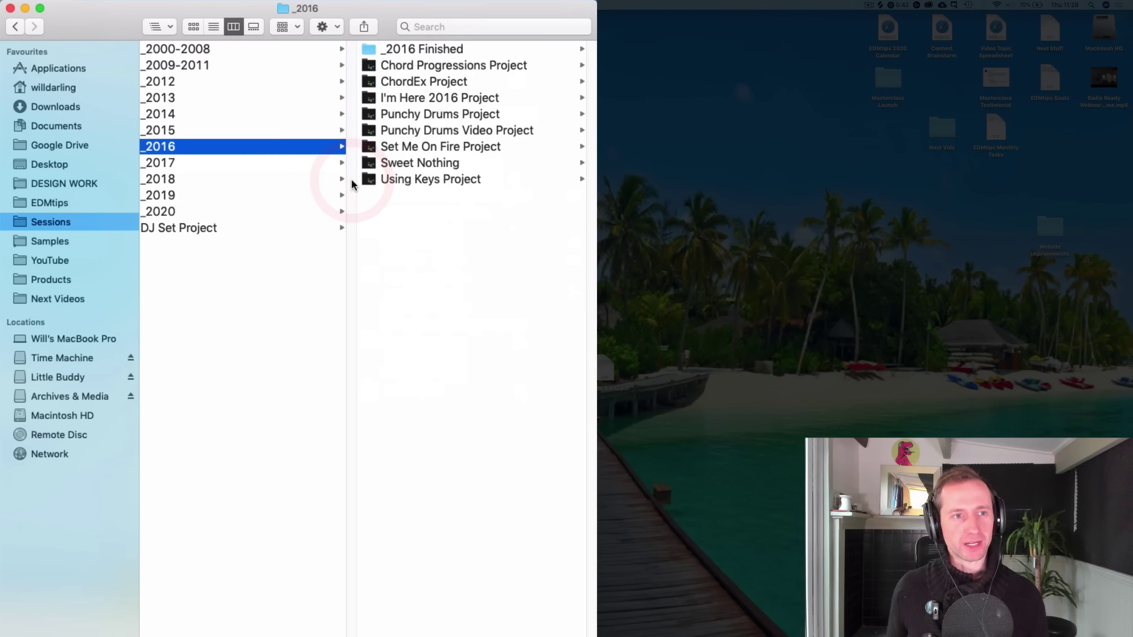
pyautogui.press('Up')
pyautogui.press('Down')
pyautogui.press('Down')
pyautogui.press('Down')
pyautogui.click(320, 192)
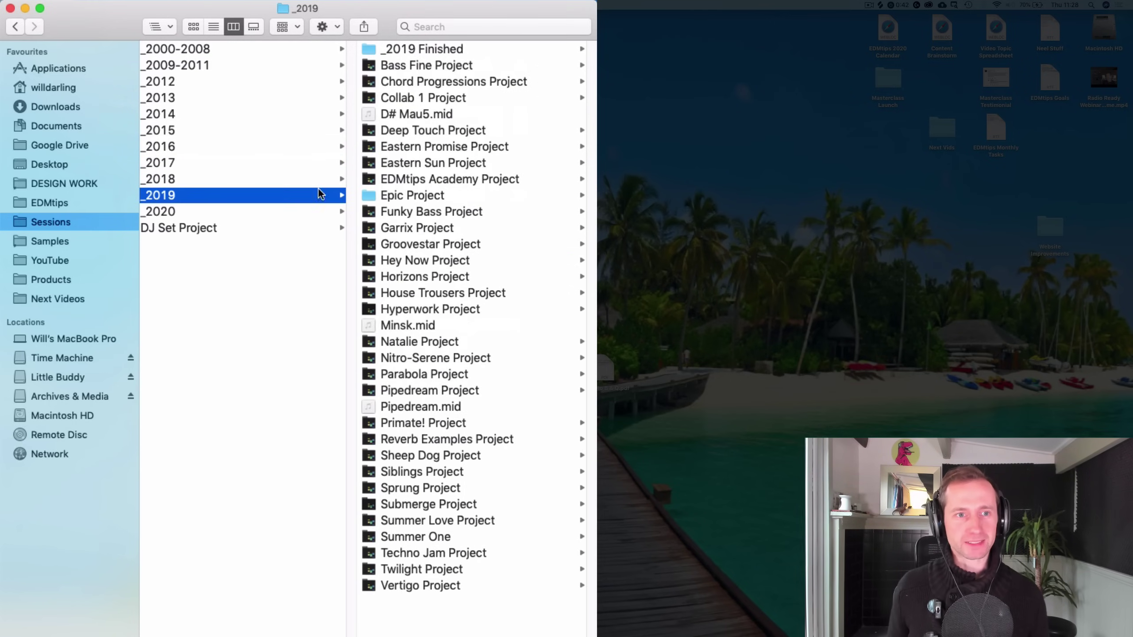
# Check the _2019 Finished folder and go back through the year folders to _2017
pyautogui.click(417, 50)
pyautogui.press('Left')
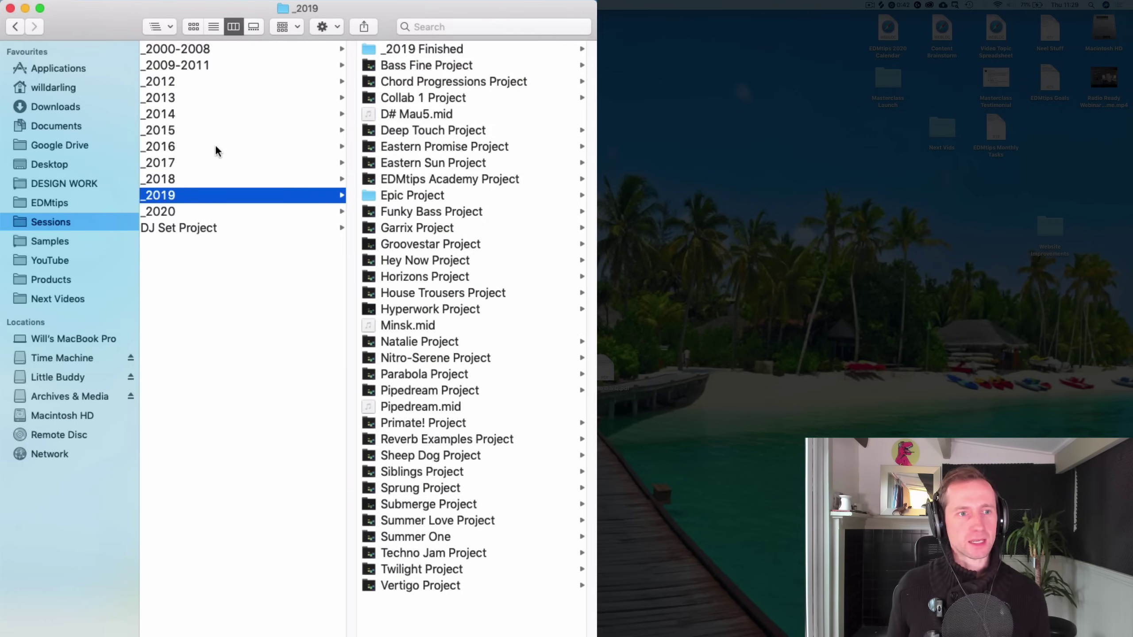
pyautogui.press('Up')
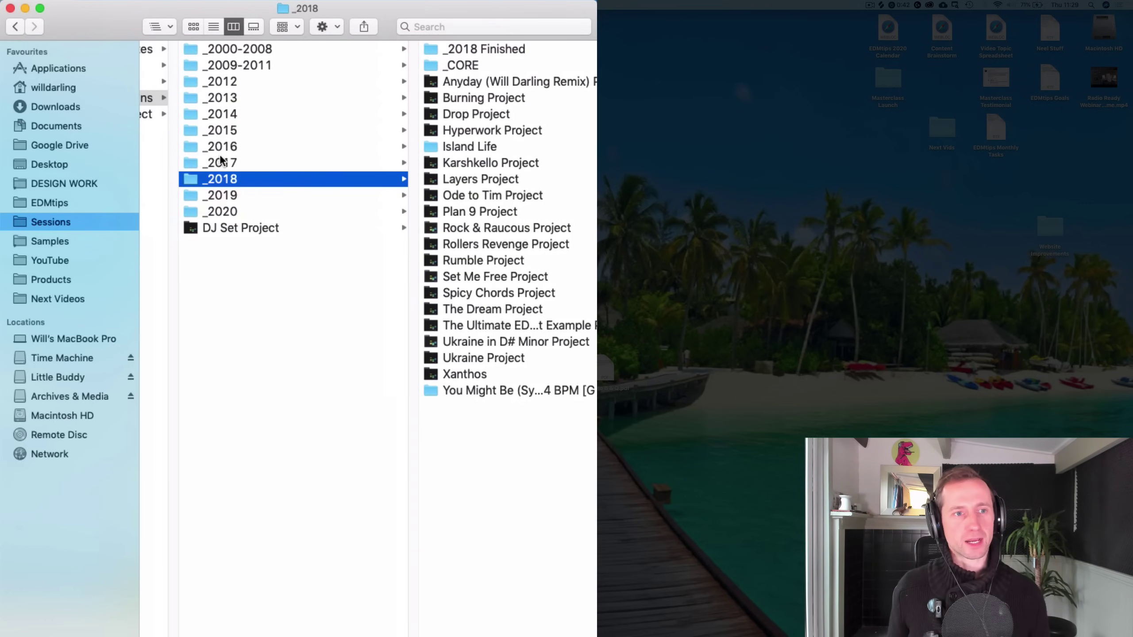
pyautogui.press('Up')
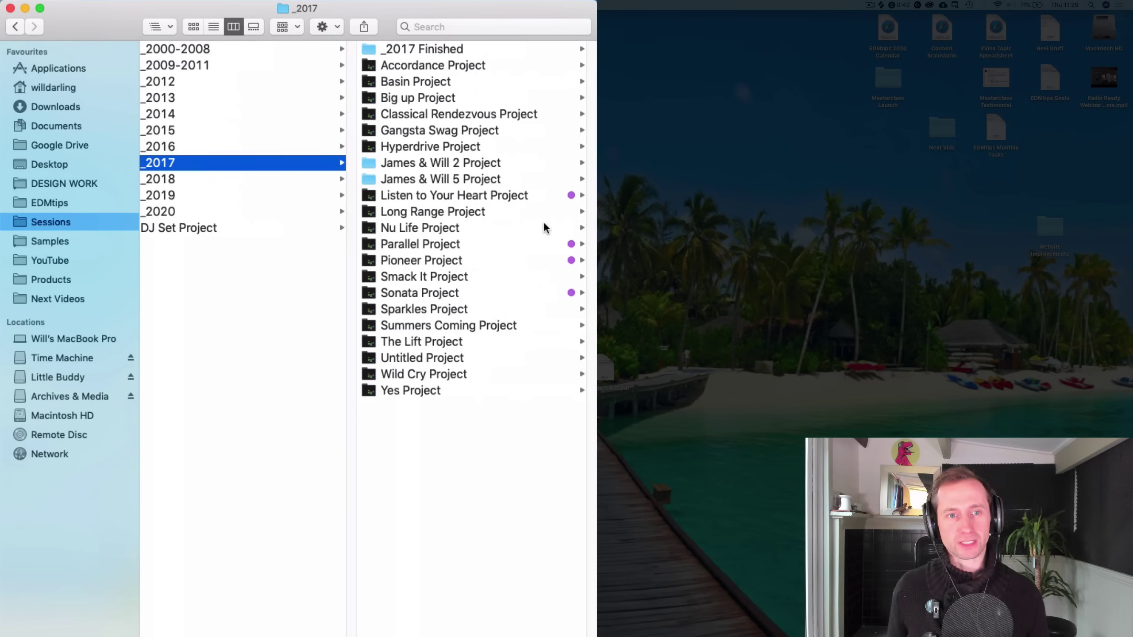
# Look at the contents of the Listen to Your Heart Project and Pioneer Project folders
pyautogui.click(513, 197)
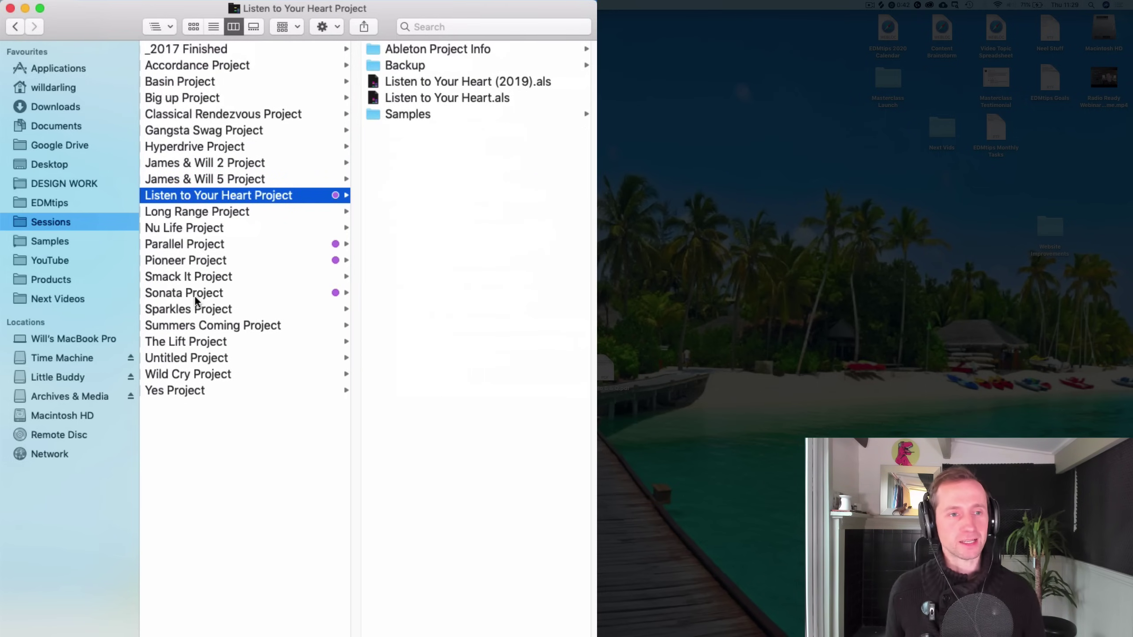
pyautogui.click(222, 259)
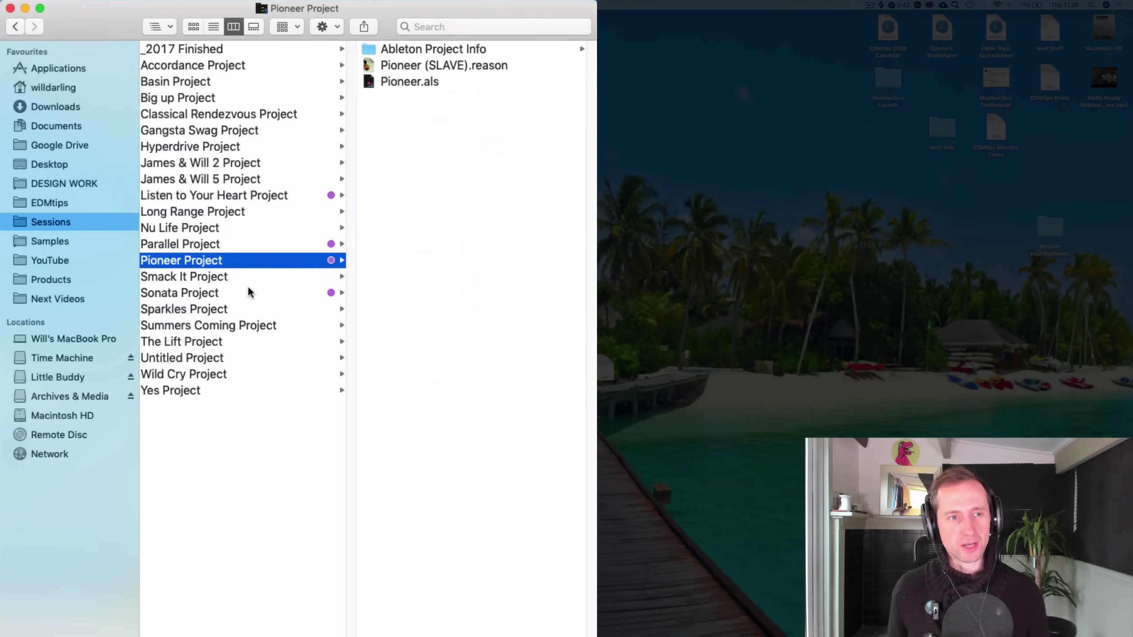
pyautogui.hscroll(-10, 227, 271)
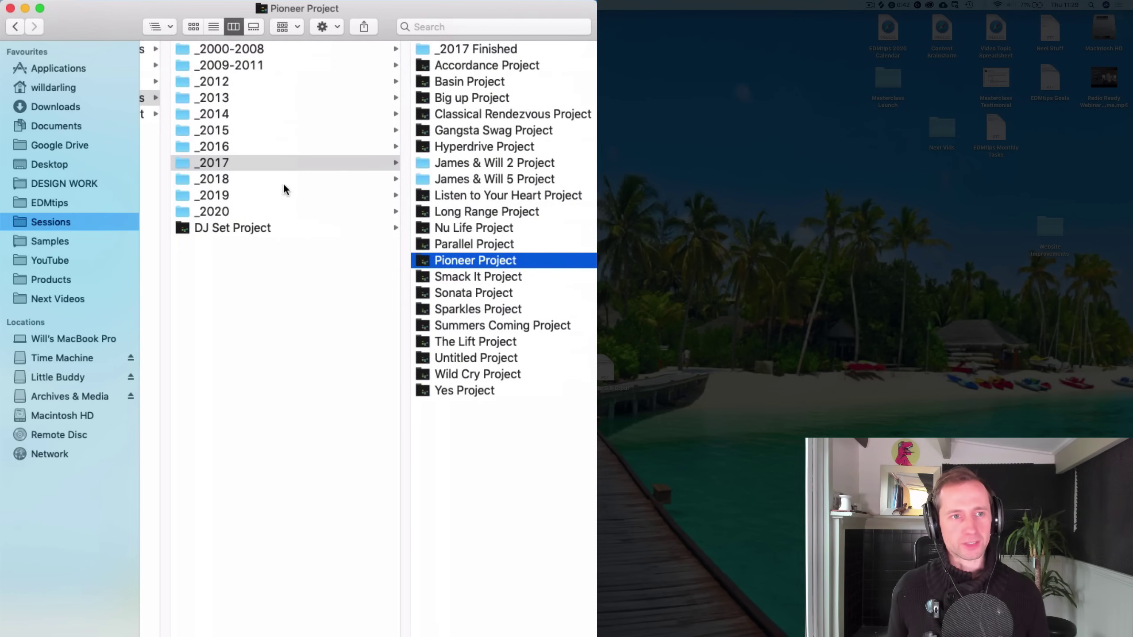
# Open Parallel Lesson.als from the Parallel Project folder in Ableton Live
pyautogui.click(440, 245)
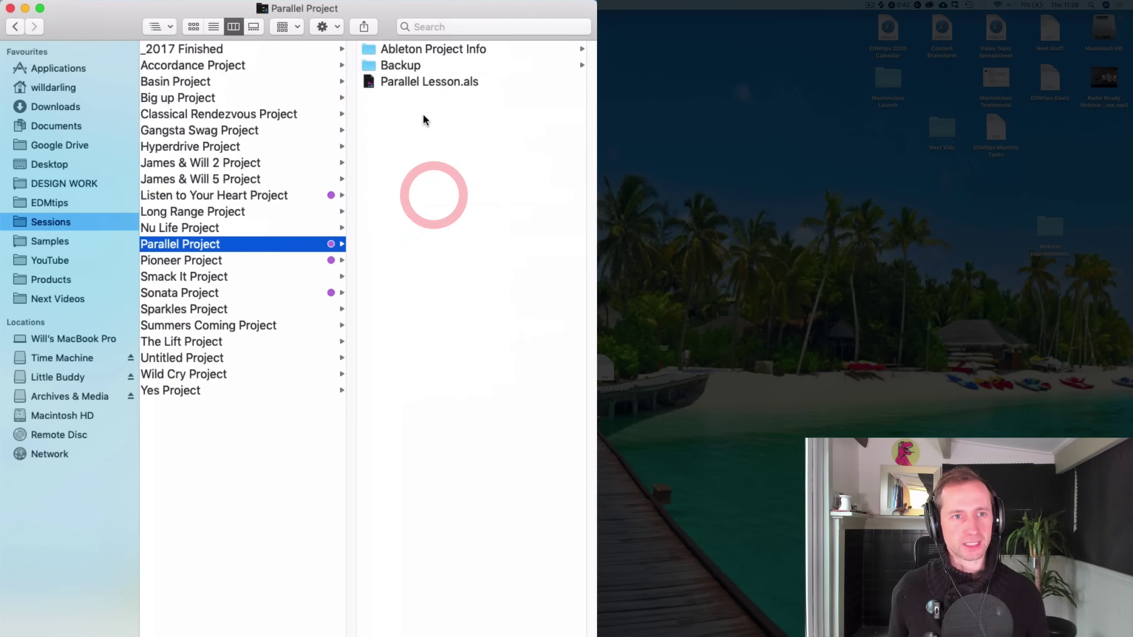
pyautogui.click(411, 83)
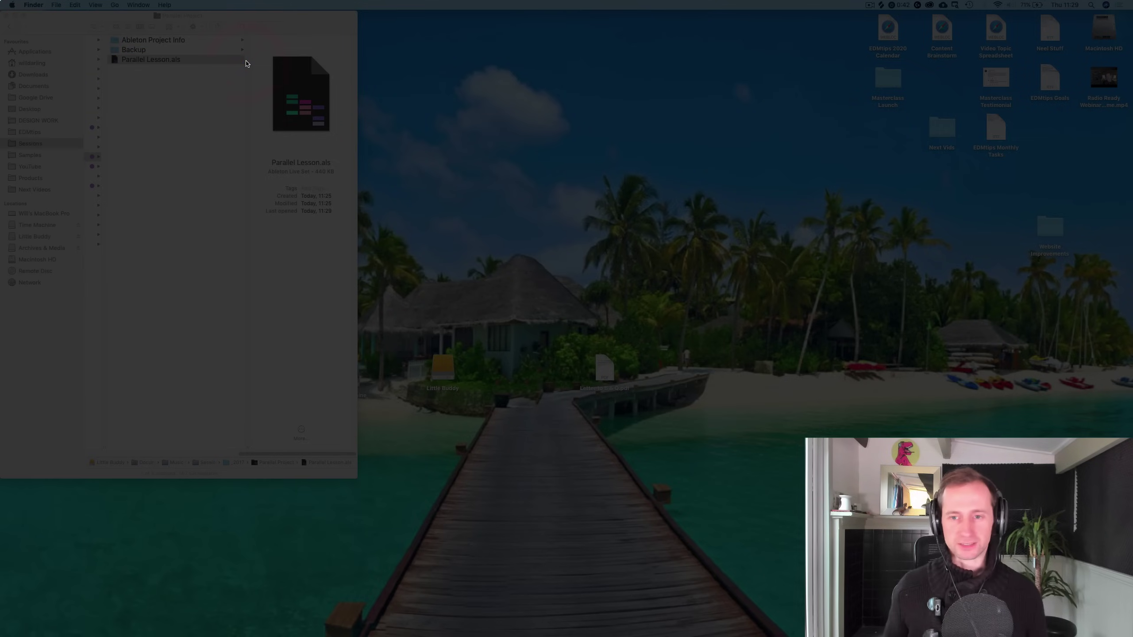
pyautogui.doubleClick(245, 62)
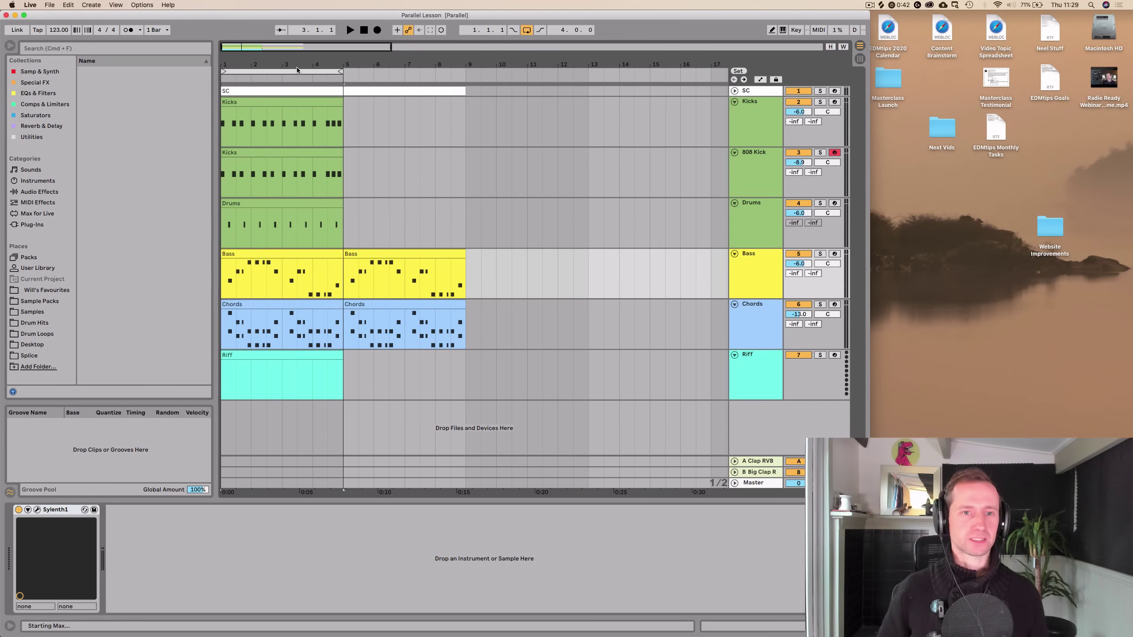
# Mute the Drums, 808 Kick and Kicks tracks and play back the bass and chords on their own
pyautogui.press('space')
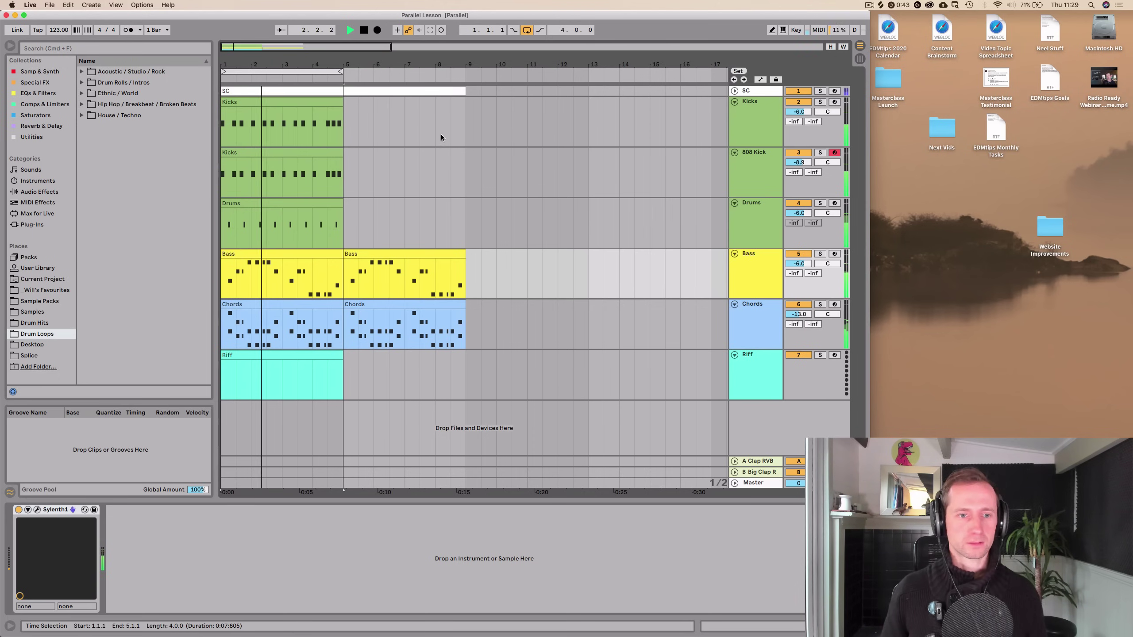
pyautogui.press('space')
pyautogui.click(756, 212)
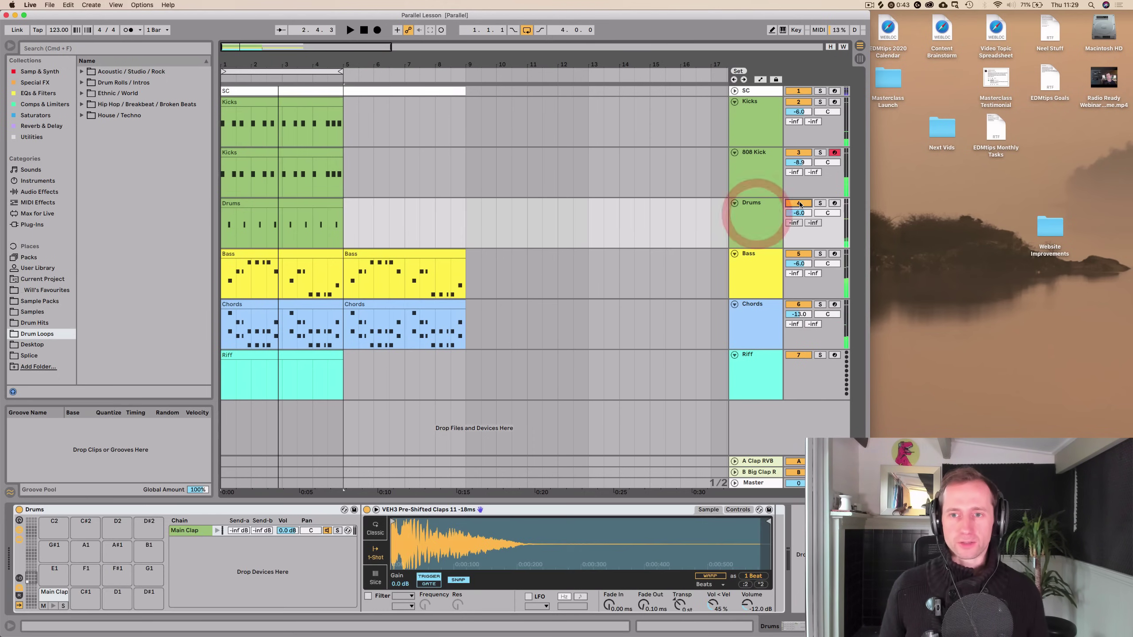
pyautogui.click(803, 153)
pyautogui.click(799, 103)
pyautogui.click(364, 31)
pyautogui.press('space')
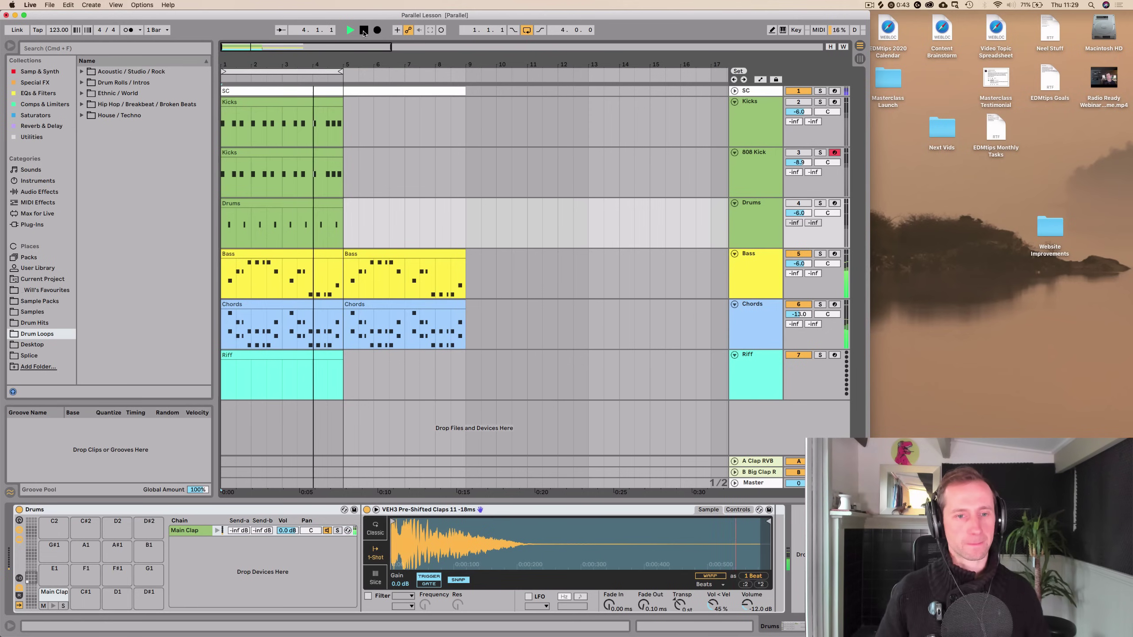
pyautogui.press('space')
# Delete the second Bass and Chords clips starting at bar 5, leaving only the first four bars
pyautogui.click(411, 255)
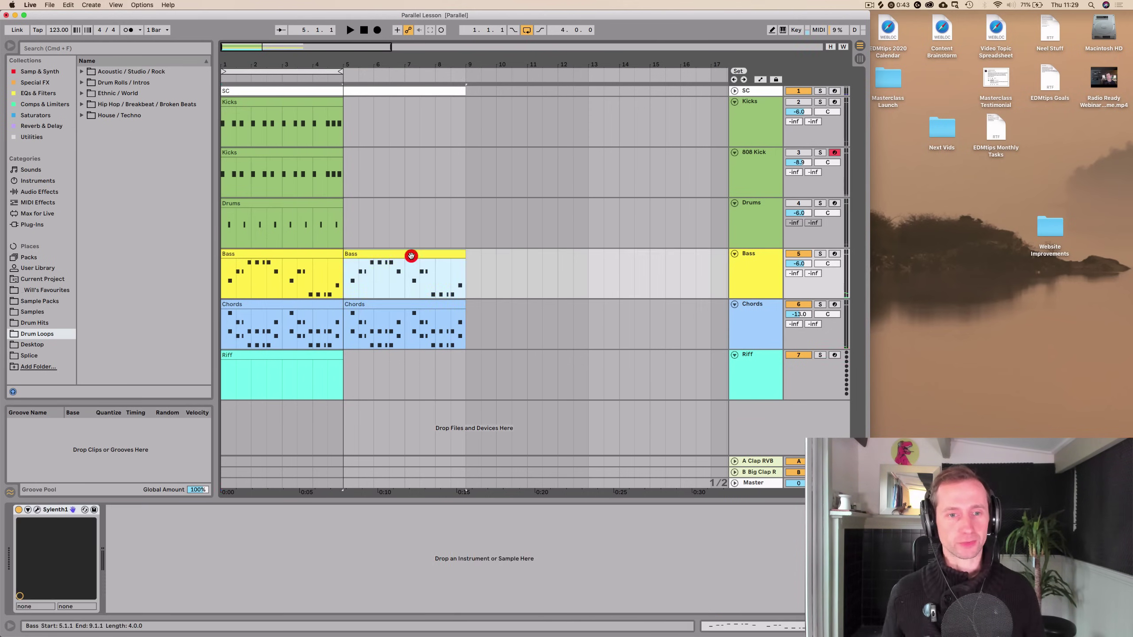
pyautogui.press('Delete')
pyautogui.click(409, 305)
pyautogui.press('Delete')
pyautogui.click(337, 279)
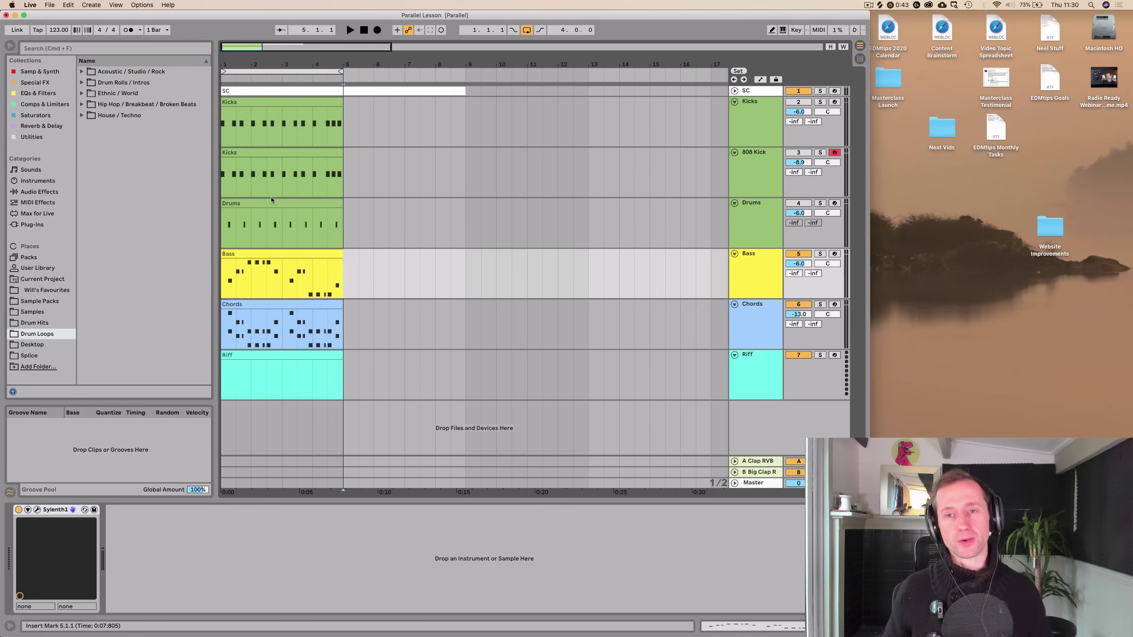
# Delete the SC track above the Kicks track
pyautogui.click(763, 117)
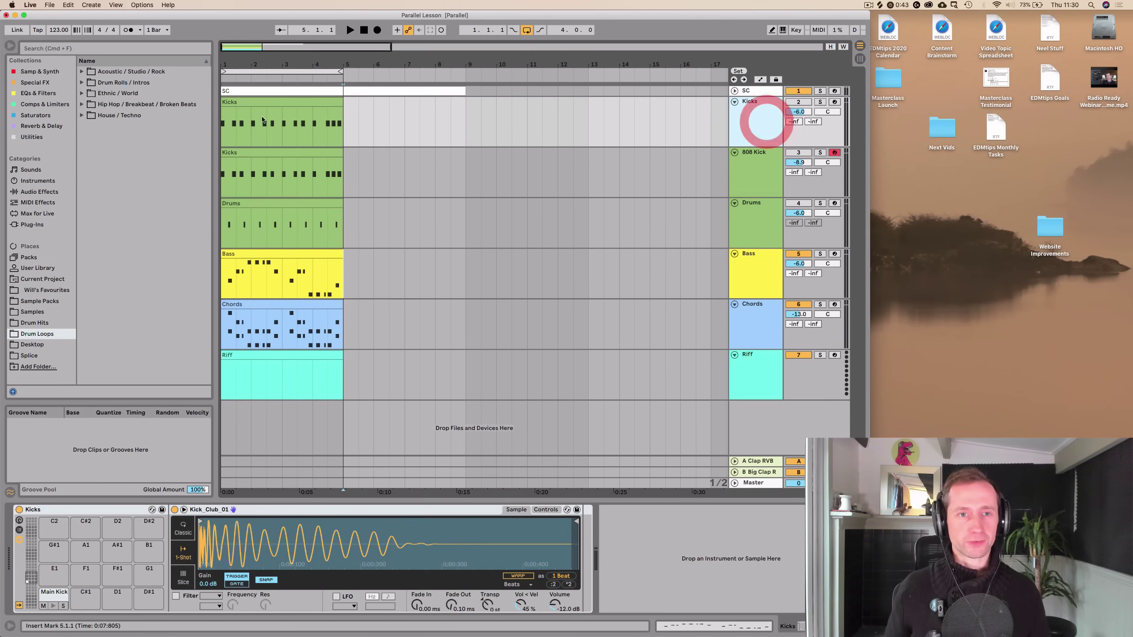
pyautogui.click(281, 91)
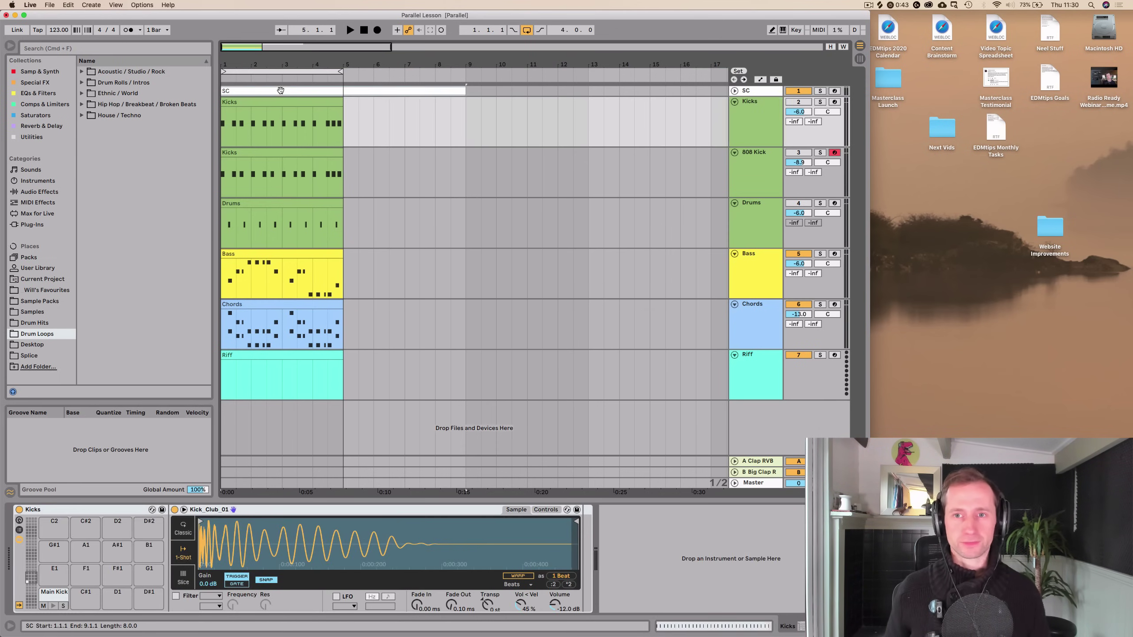
pyautogui.click(756, 92)
pyautogui.press('Delete')
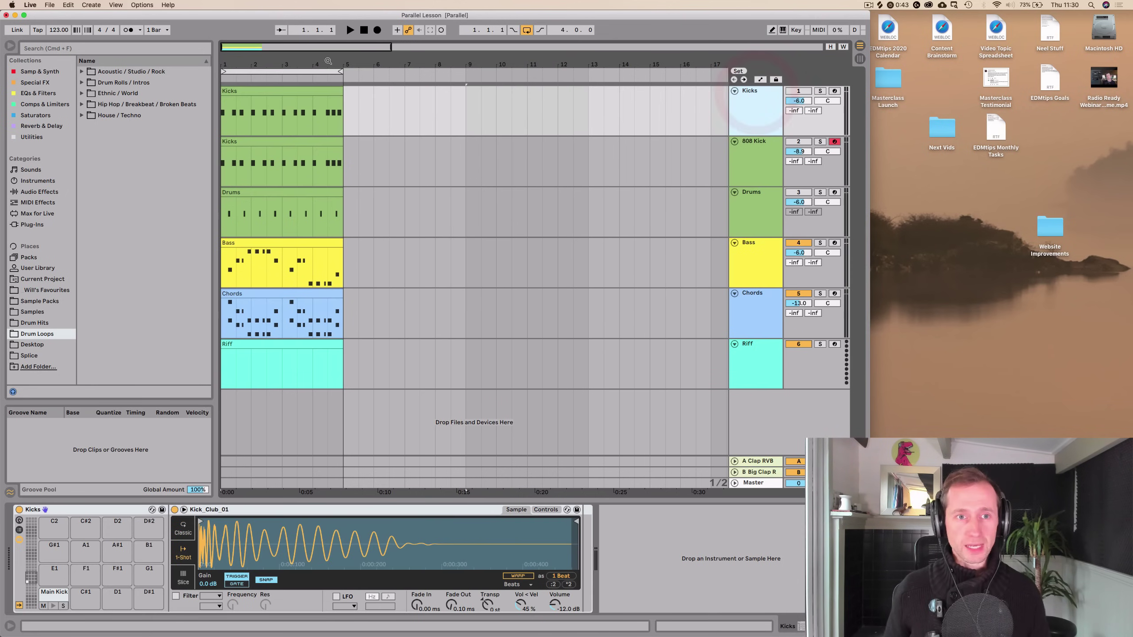
# Enlarge the project window, unmute the Drums, 808 Kick and Kicks tracks, and play back the full loop
pyautogui.moveTo(328, 61); pyautogui.dragTo(309, 61)
pyautogui.click(25, 14)
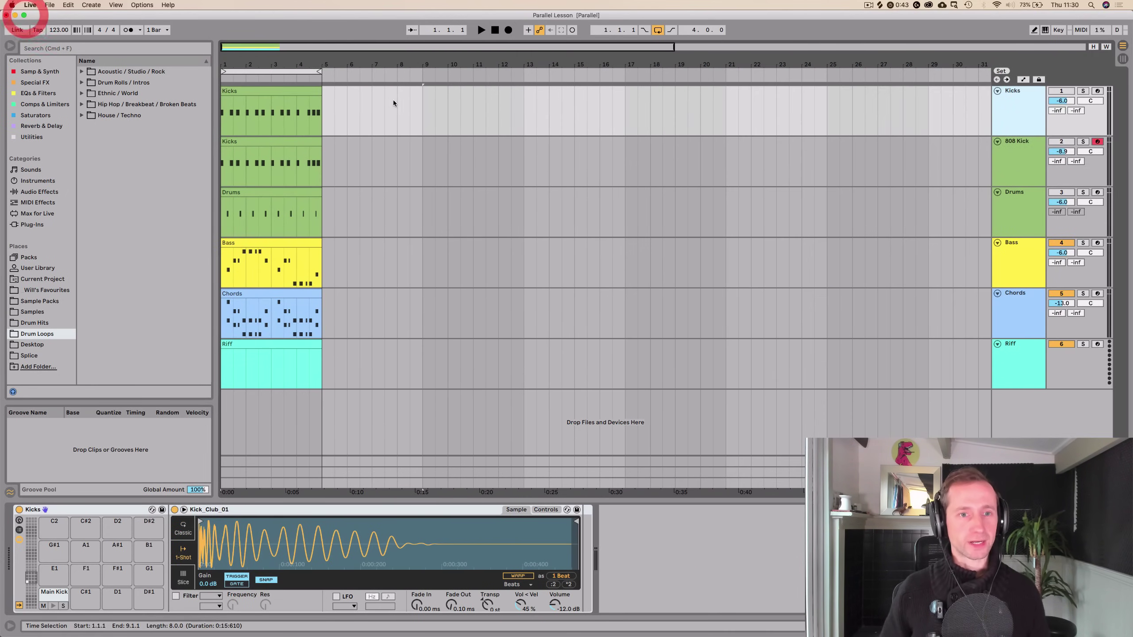
pyautogui.click(1062, 193)
pyautogui.click(1061, 142)
pyautogui.click(1061, 91)
pyautogui.press('space')
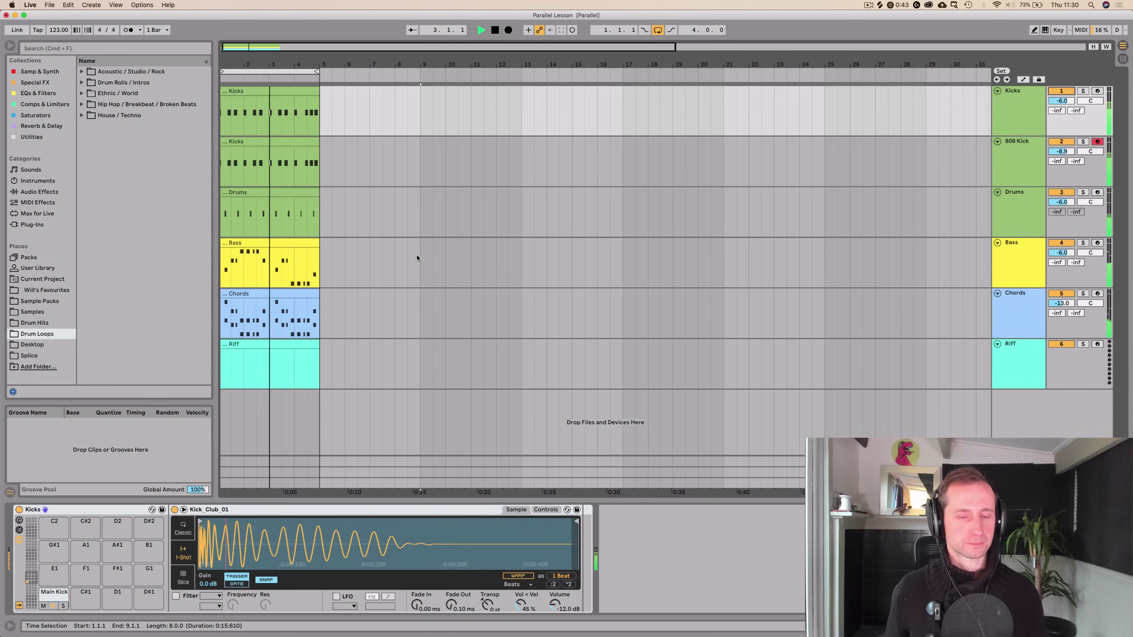
pyautogui.press('space')
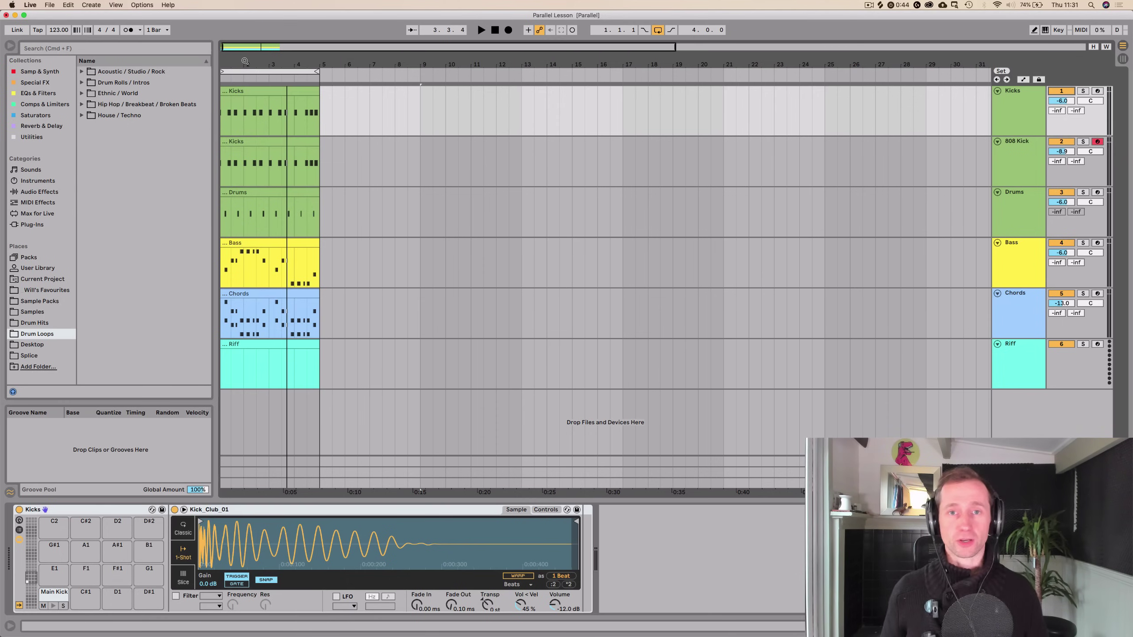
# Listen to the four-bar loop again with all tracks active
pyautogui.moveTo(245, 61); pyautogui.dragTo(243, 52)
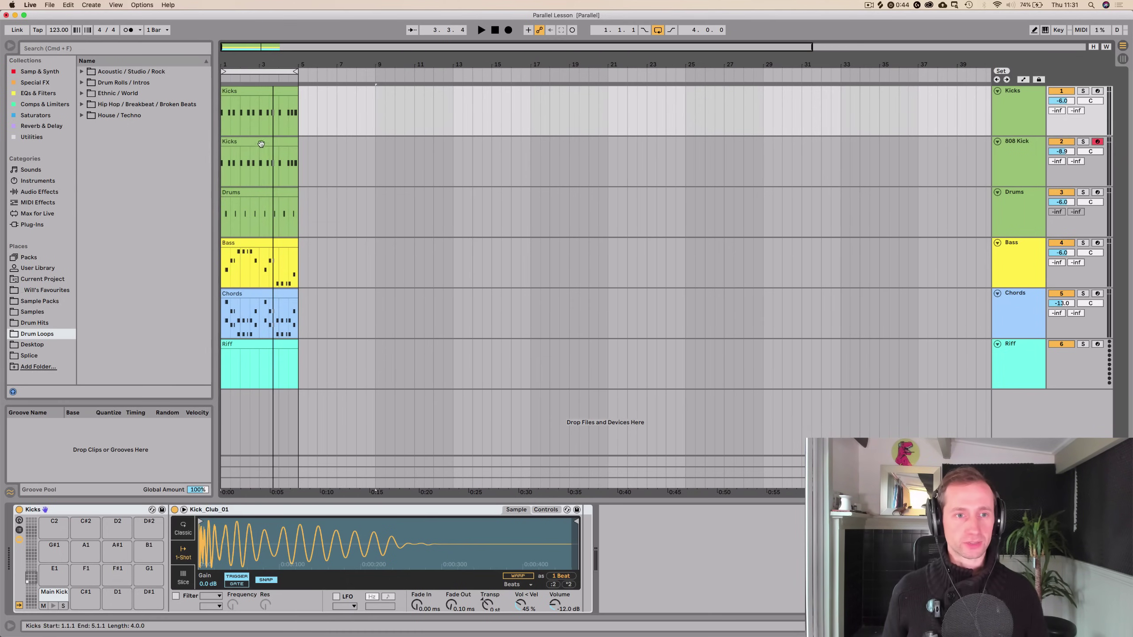
pyautogui.press('space')
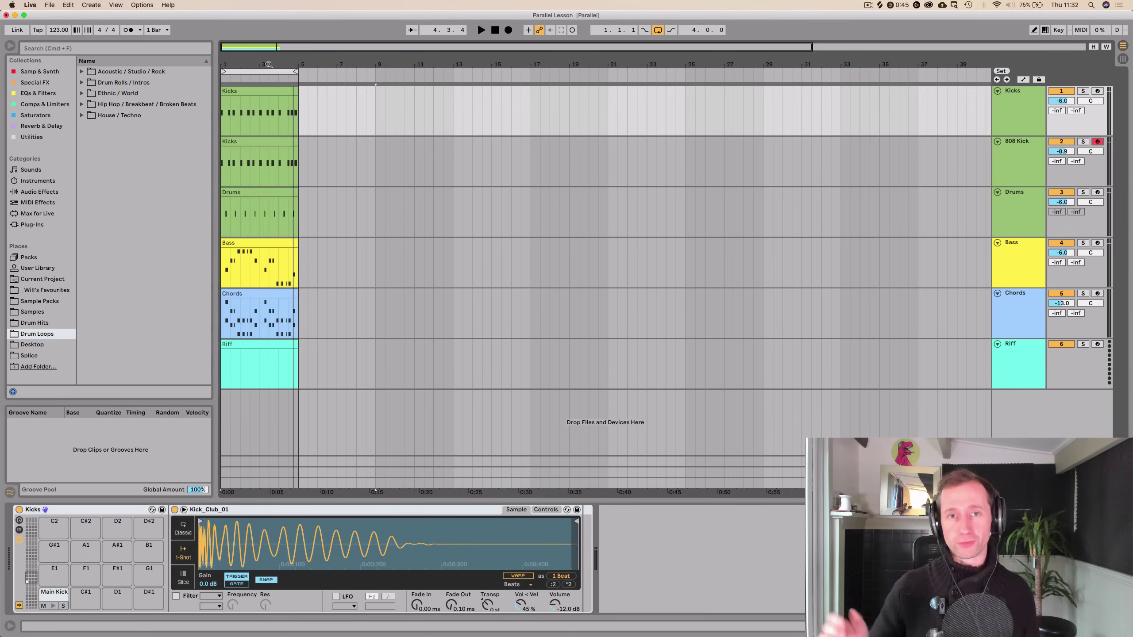
pyautogui.press('space')
pyautogui.moveTo(257, 65); pyautogui.dragTo(257, 143)
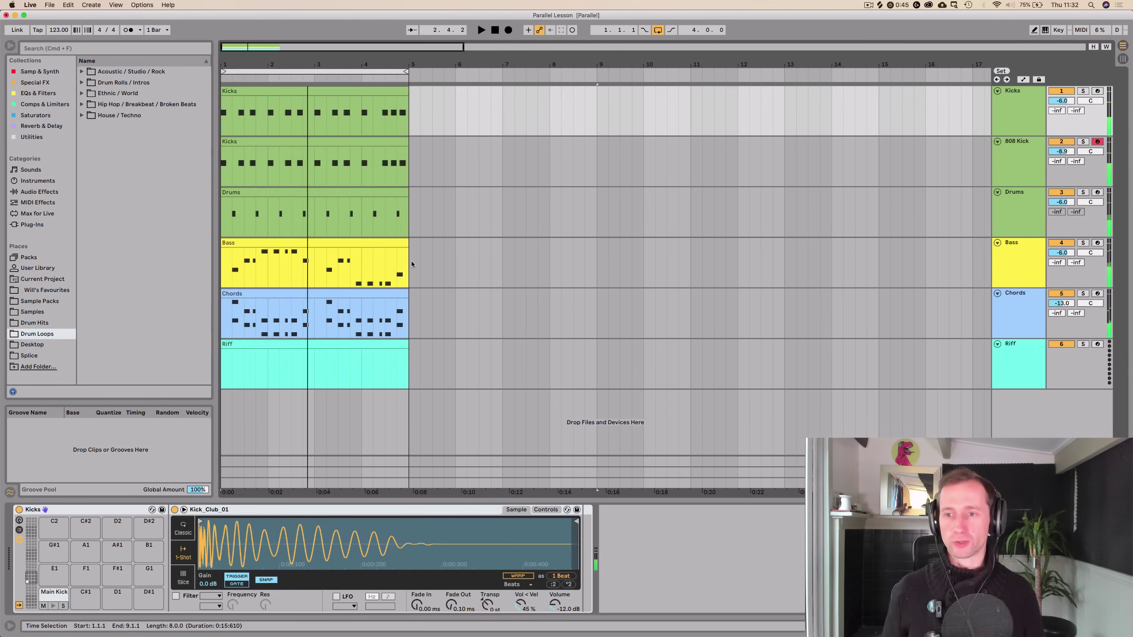
# Insert an audio track below the Drums track and name it Loop
pyautogui.click(1030, 217)
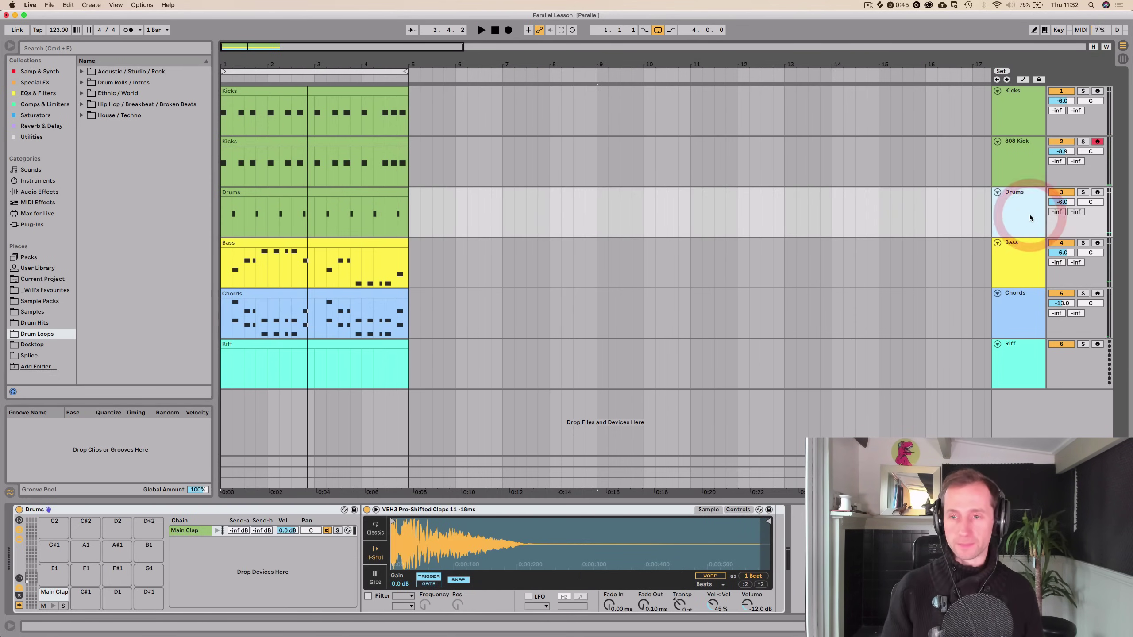
pyautogui.press('super+t')
pyautogui.click(1007, 245)
pyautogui.press('super+r')
pyautogui.write('Loop')
pyautogui.press('Return')
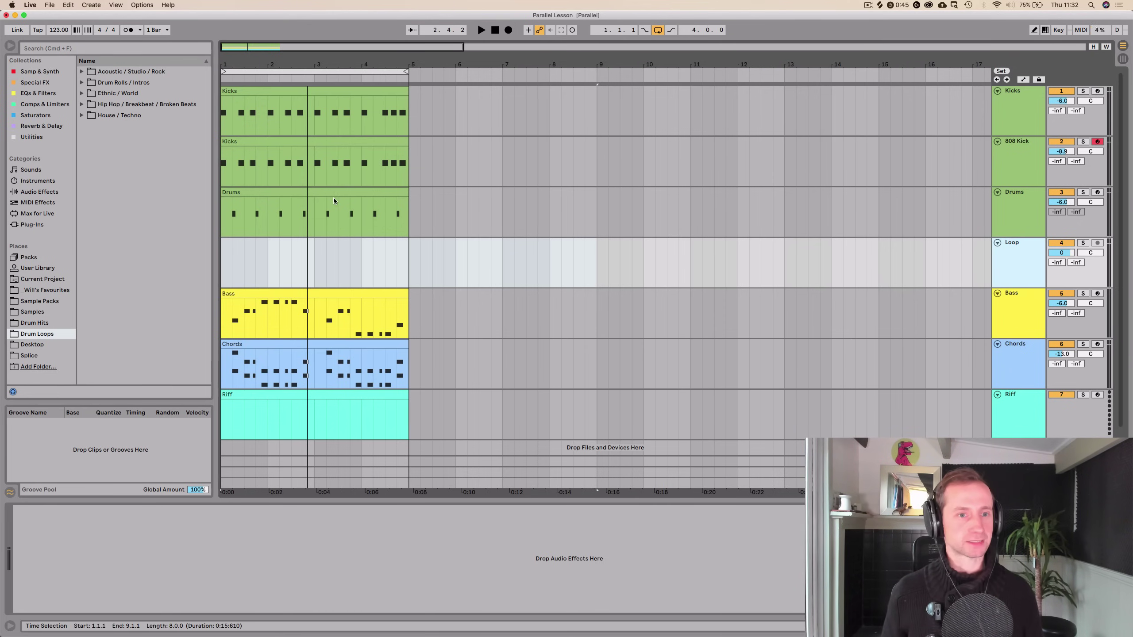
# Look through the House / Techno folder of the drum loops library for a suitable loop
pyautogui.click(114, 116)
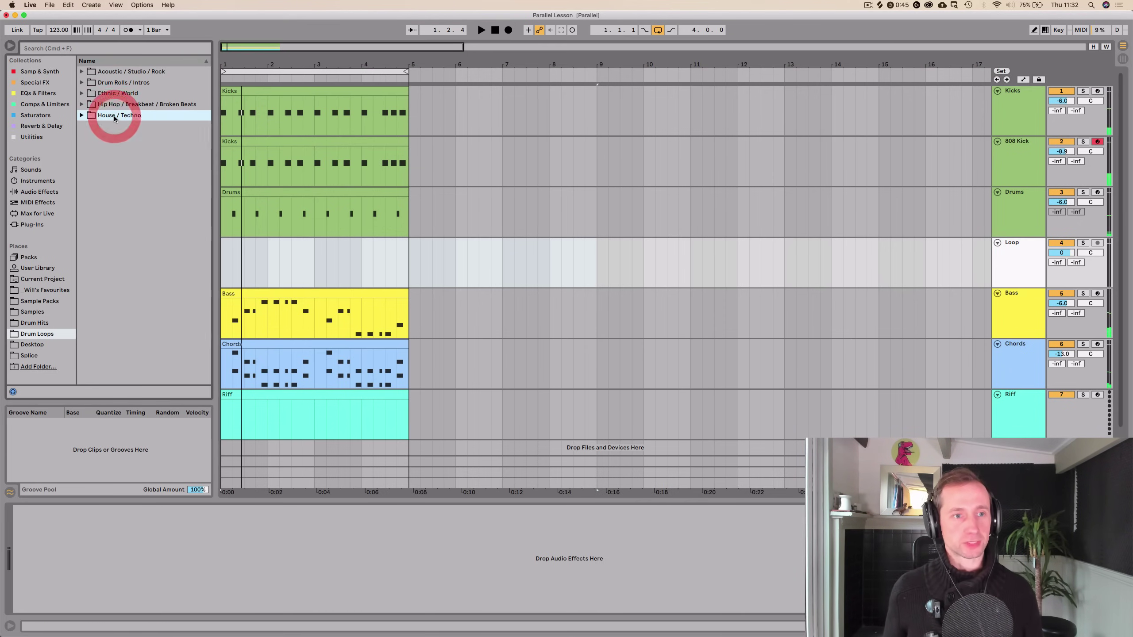
pyautogui.press('Right')
pyautogui.press('Left')
pyautogui.click(114, 118)
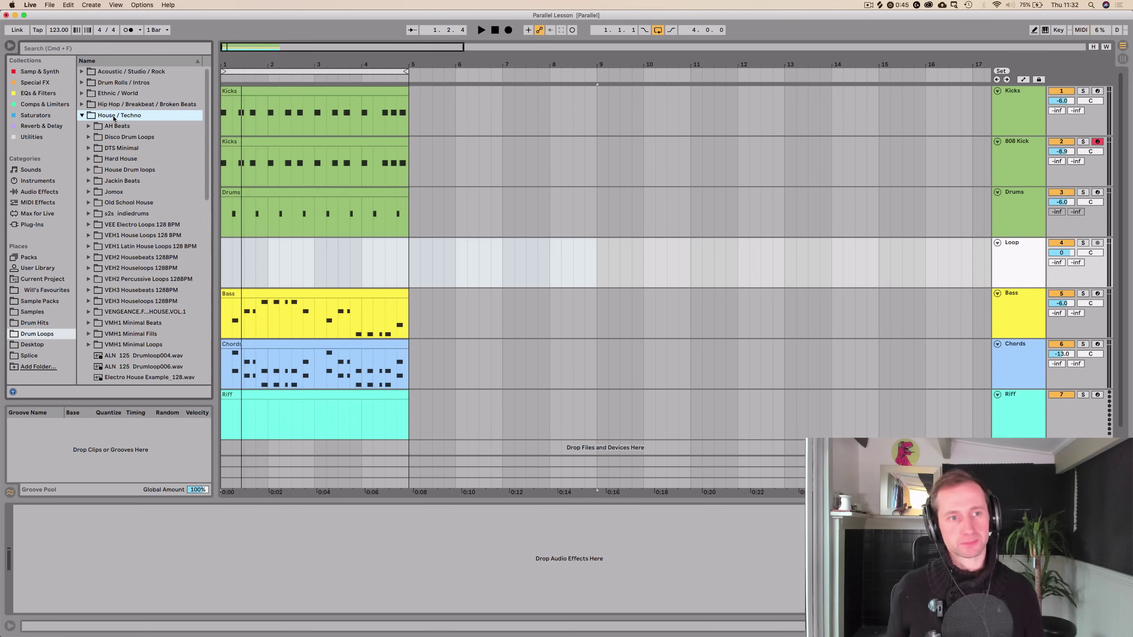
pyautogui.click(125, 160)
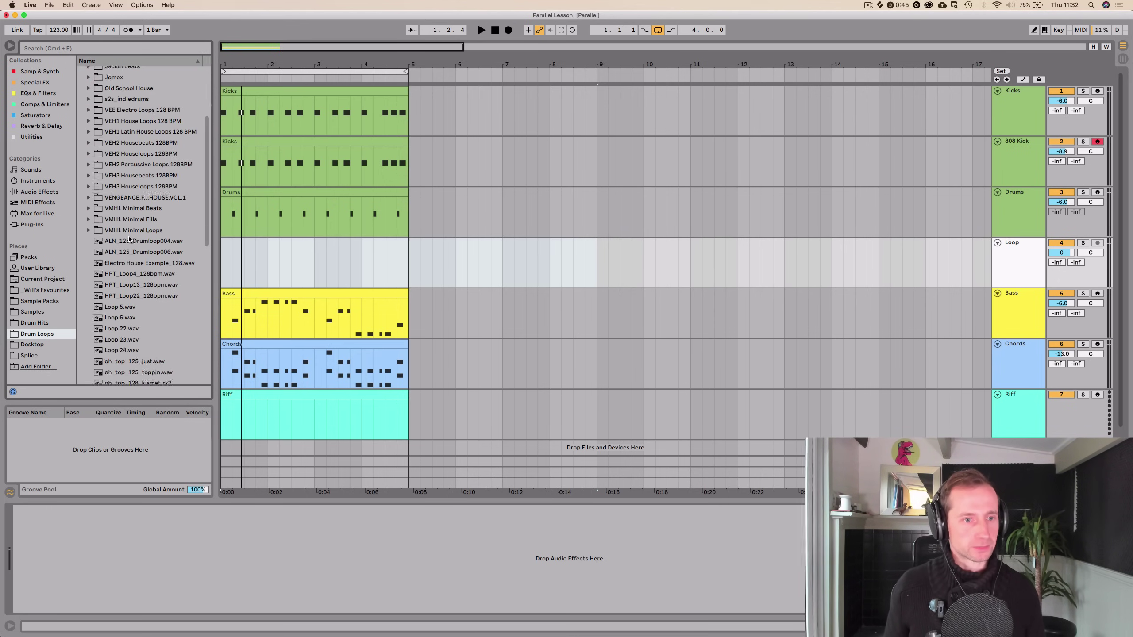
pyautogui.click(95, 115)
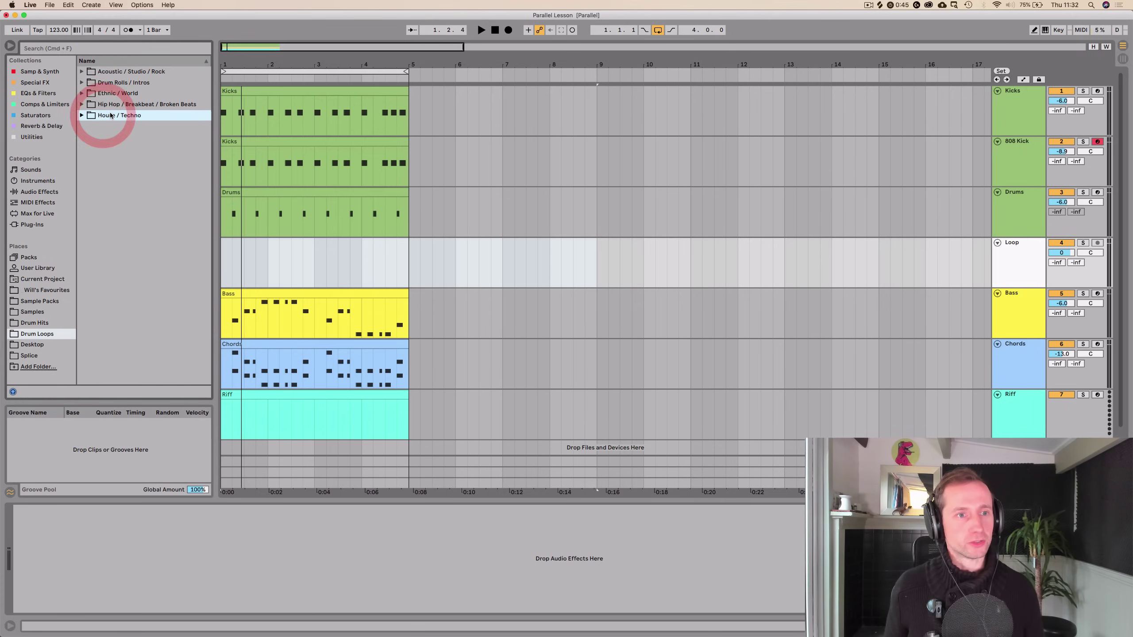
# Preview Break B-01.wav from the Hip Hop / Breakbeat / Broken Beats folder alongside the playing arrangement
pyautogui.click(119, 104)
pyautogui.click(131, 179)
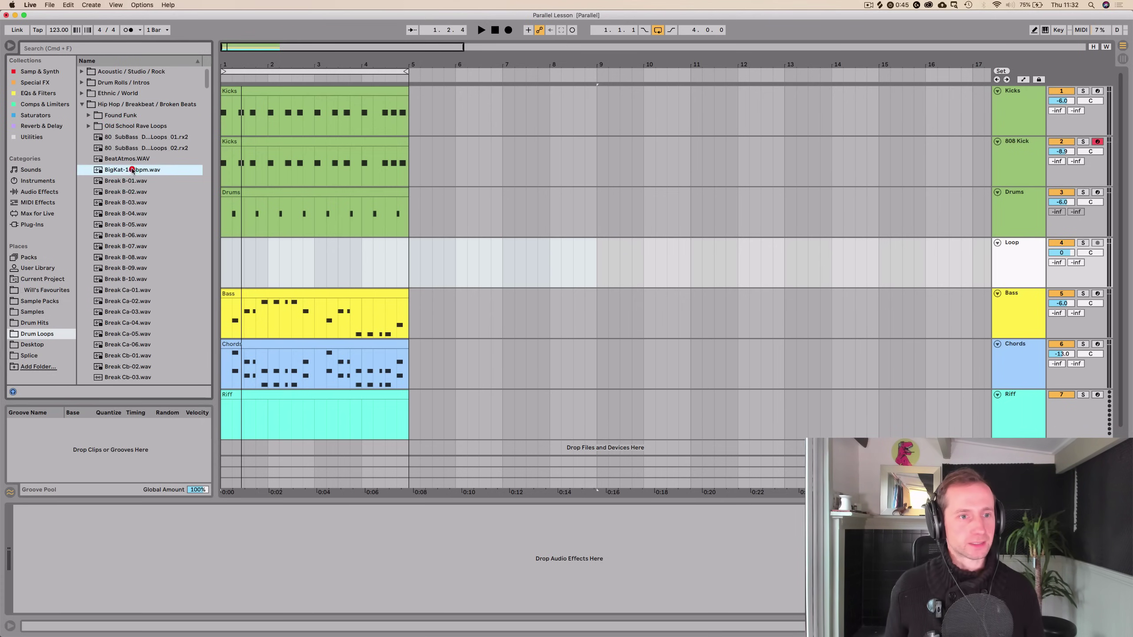
pyautogui.press('space')
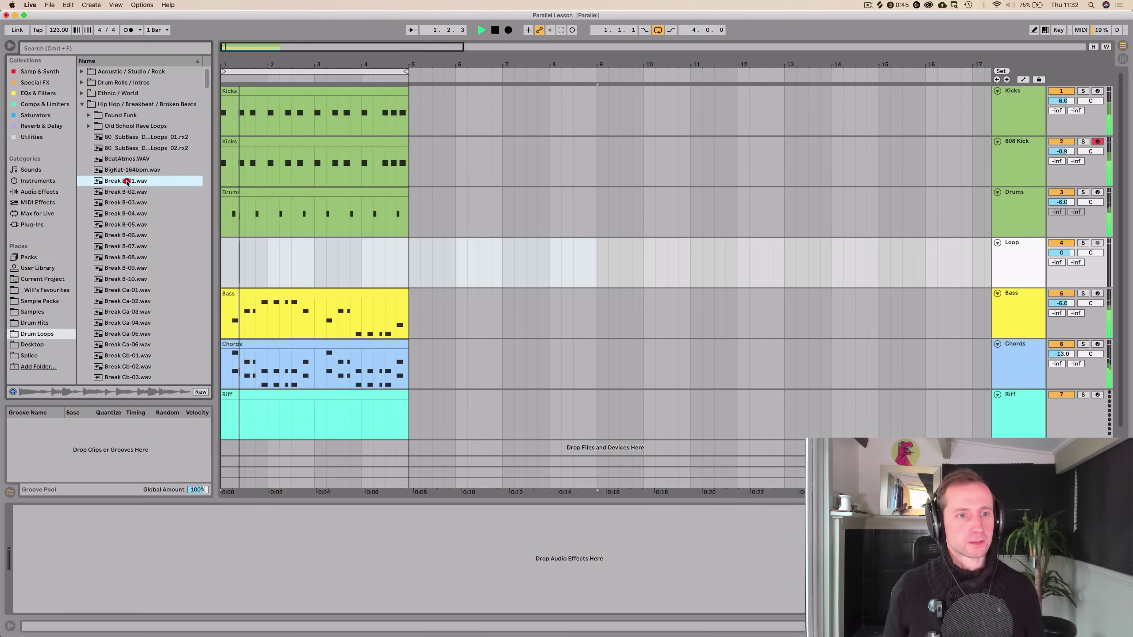
pyautogui.click(126, 181)
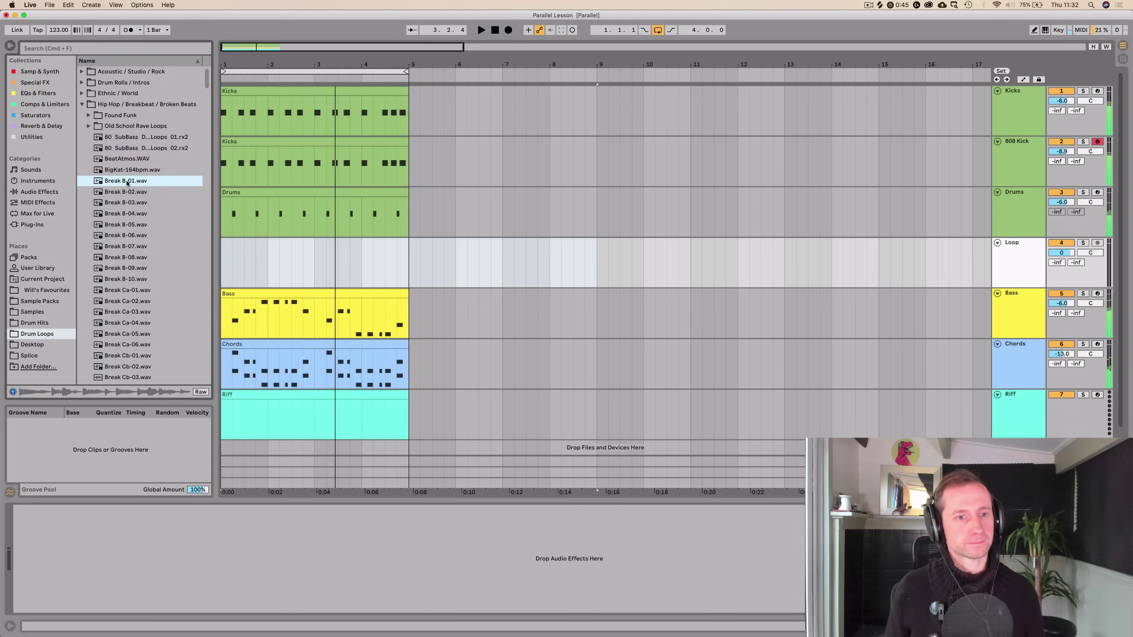
# Place Break B-01.wav on the Loop track across bars 1 to 4 and set the track volume to -19.2 dB against the playing loop
pyautogui.press('space')
pyautogui.moveTo(126, 182); pyautogui.dragTo(407, 238)
pyautogui.click(1062, 253)
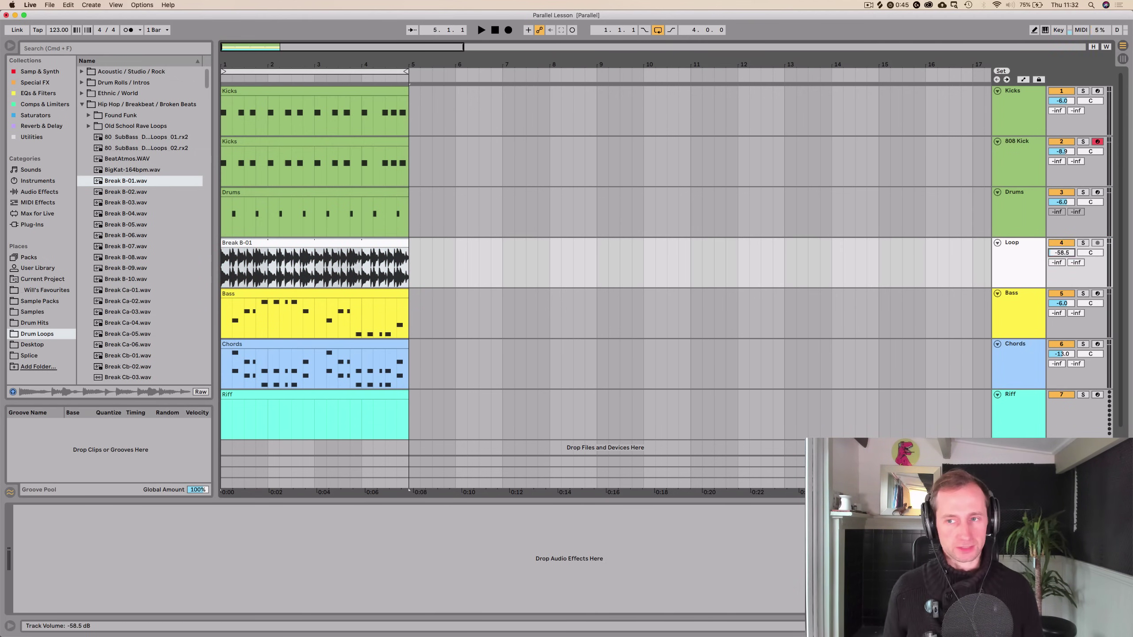
pyautogui.press('space')
pyautogui.moveTo(1061, 253); pyautogui.dragTo(1062, 232)
pyautogui.moveTo(390, 67); pyautogui.dragTo(390, 62)
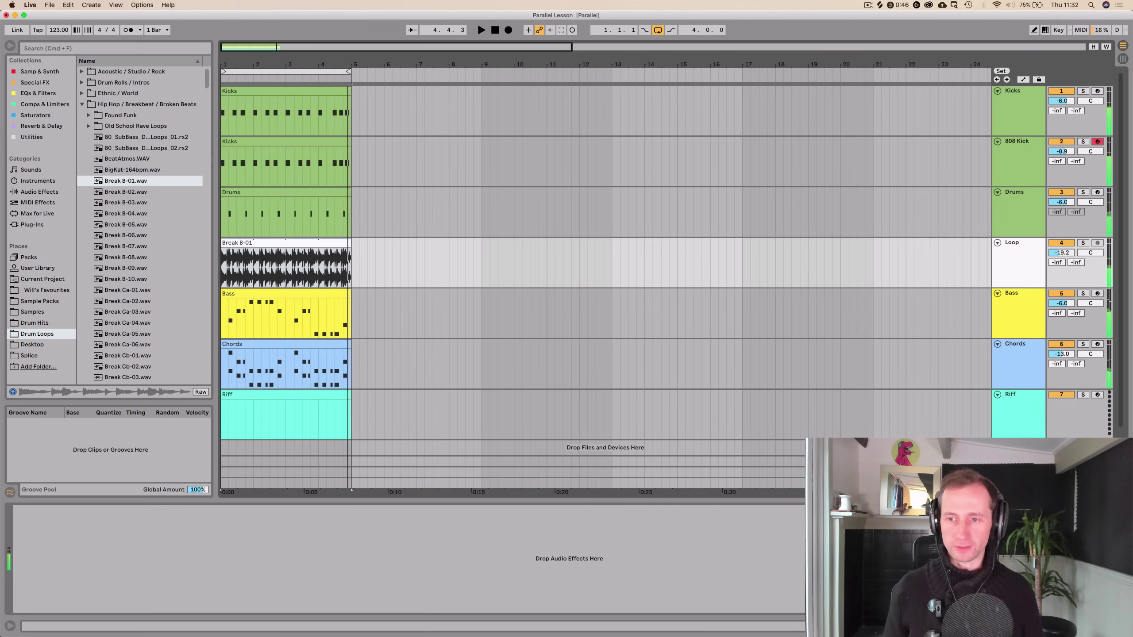
# Delete the Riff track, then open the Chords clip's notes with the Chords track soloed
pyautogui.click(1038, 402)
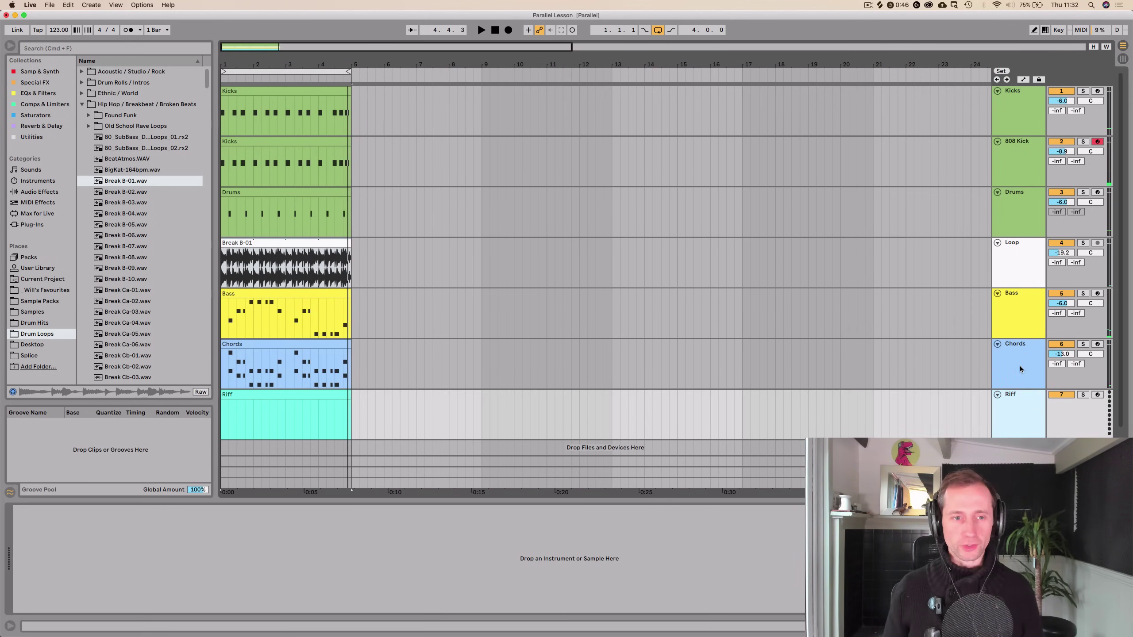
pyautogui.press('Delete')
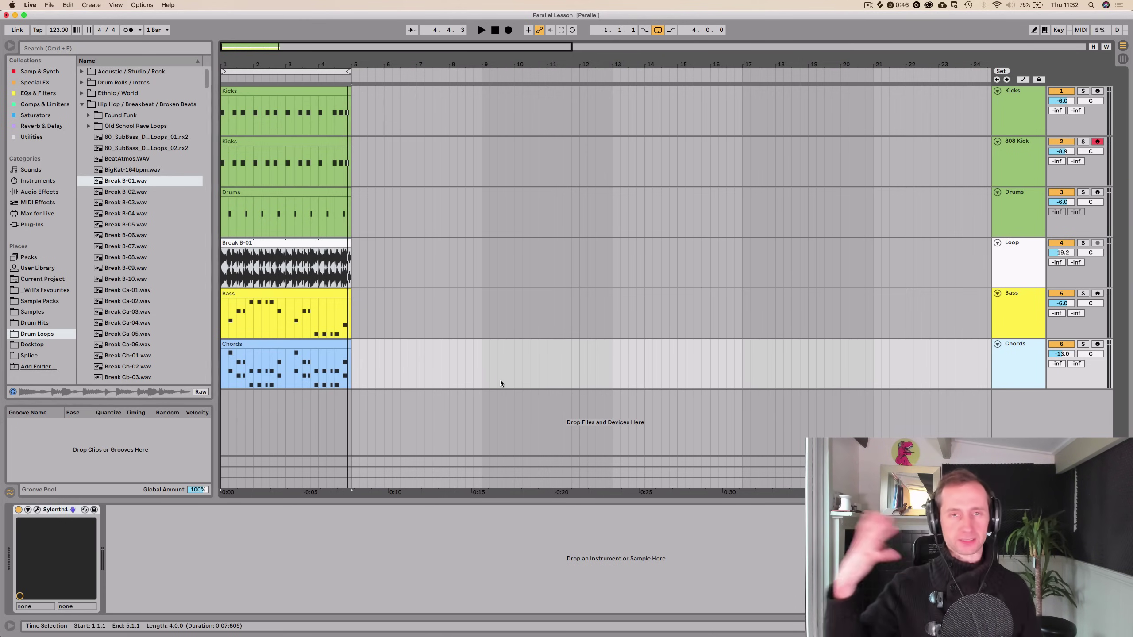
pyautogui.doubleClick(253, 345)
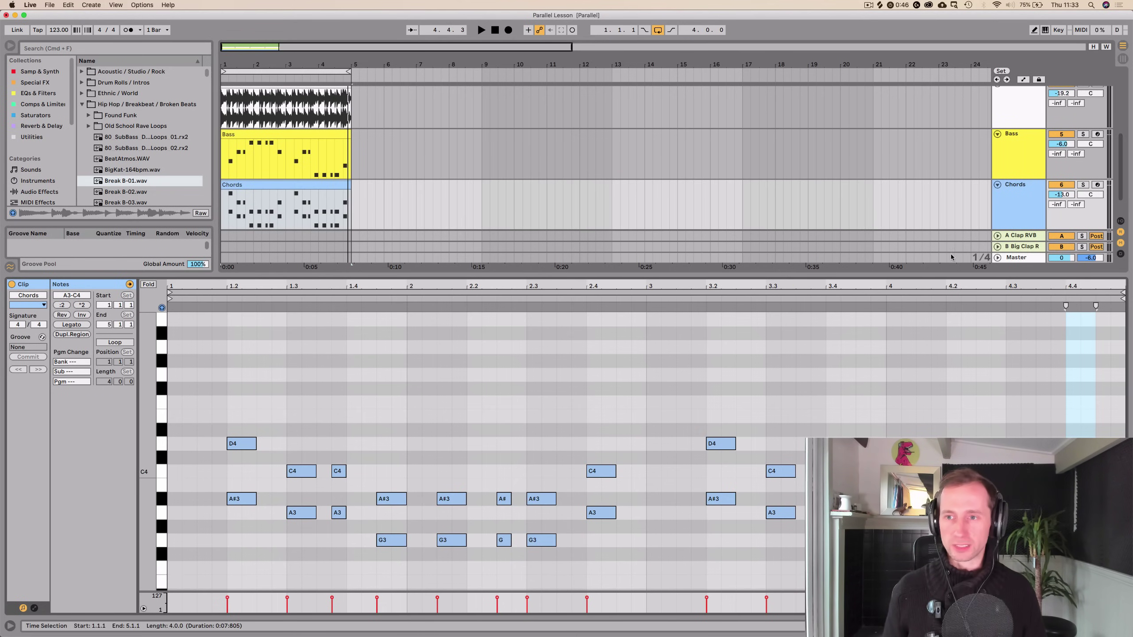
pyautogui.click(1083, 184)
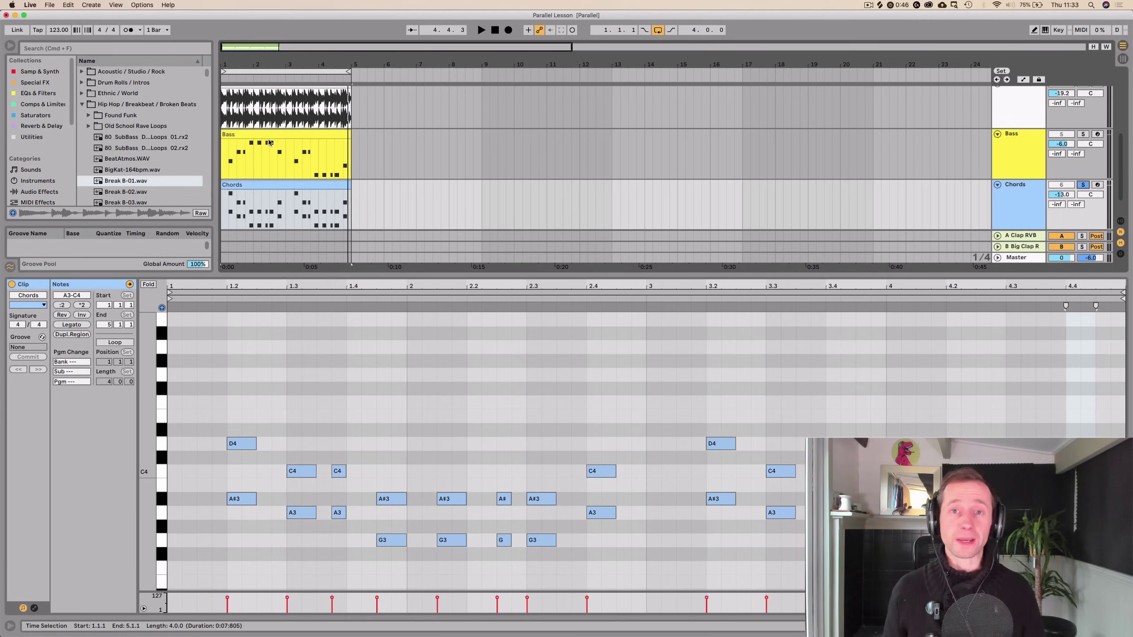
# Solo the Bass track, open its clip's notes and listen to the bass line alone
pyautogui.click(1021, 162)
pyautogui.click(1083, 134)
pyautogui.click(327, 138)
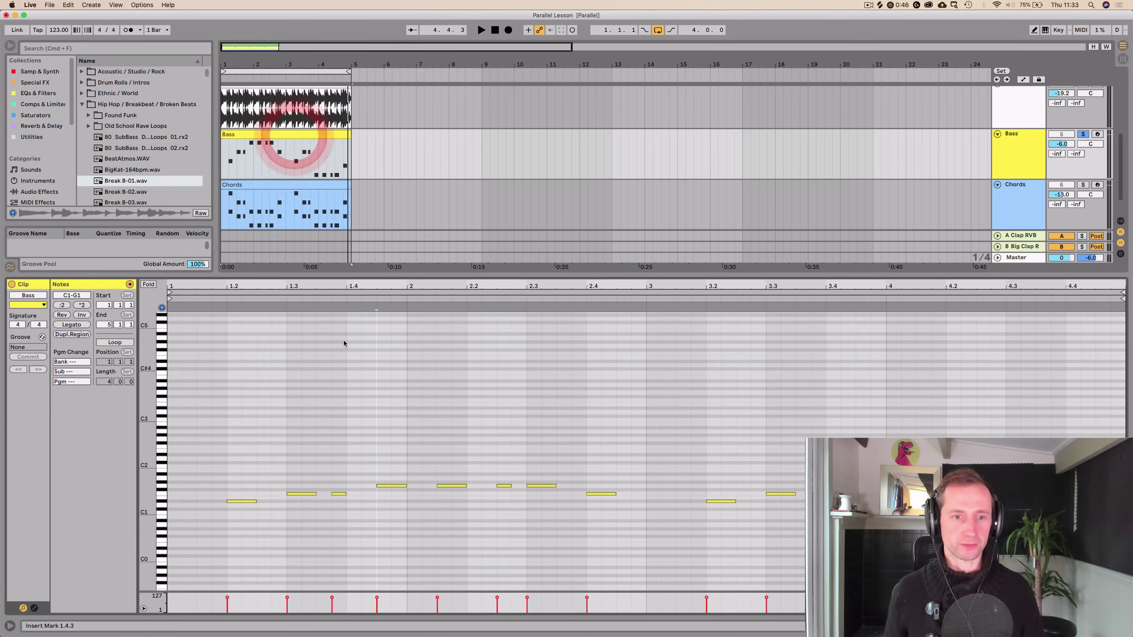
pyautogui.moveTo(148, 416); pyautogui.dragTo(179, 260)
pyautogui.press('space')
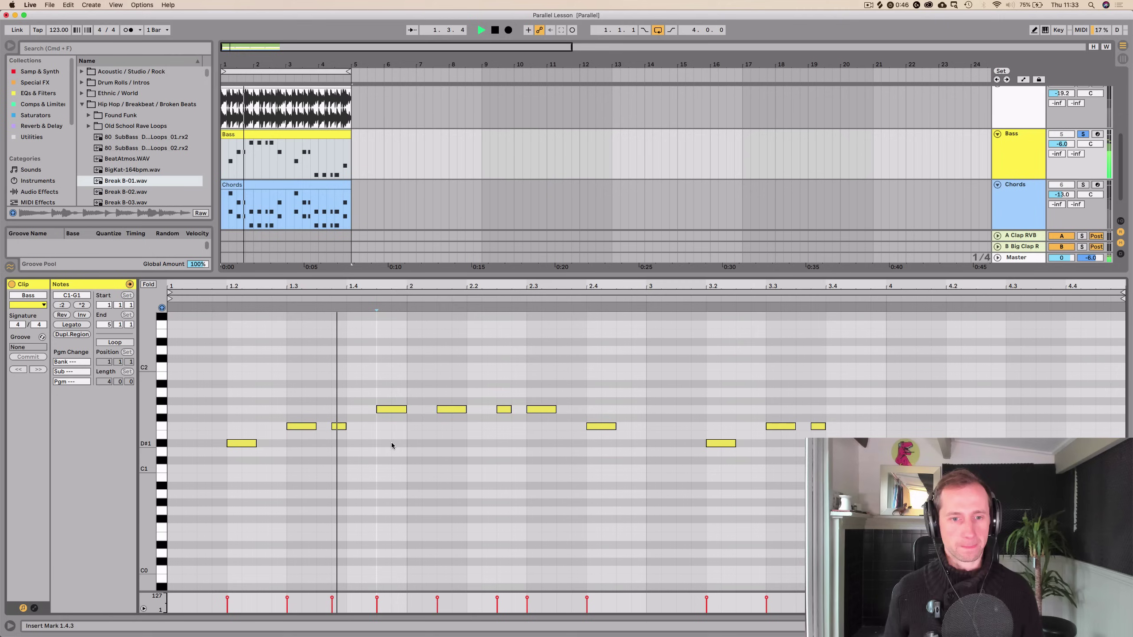
pyautogui.press('space')
# Audition G1, G0 and the keys descending to around C0 against the playing bass line to find its root note
pyautogui.click(158, 410)
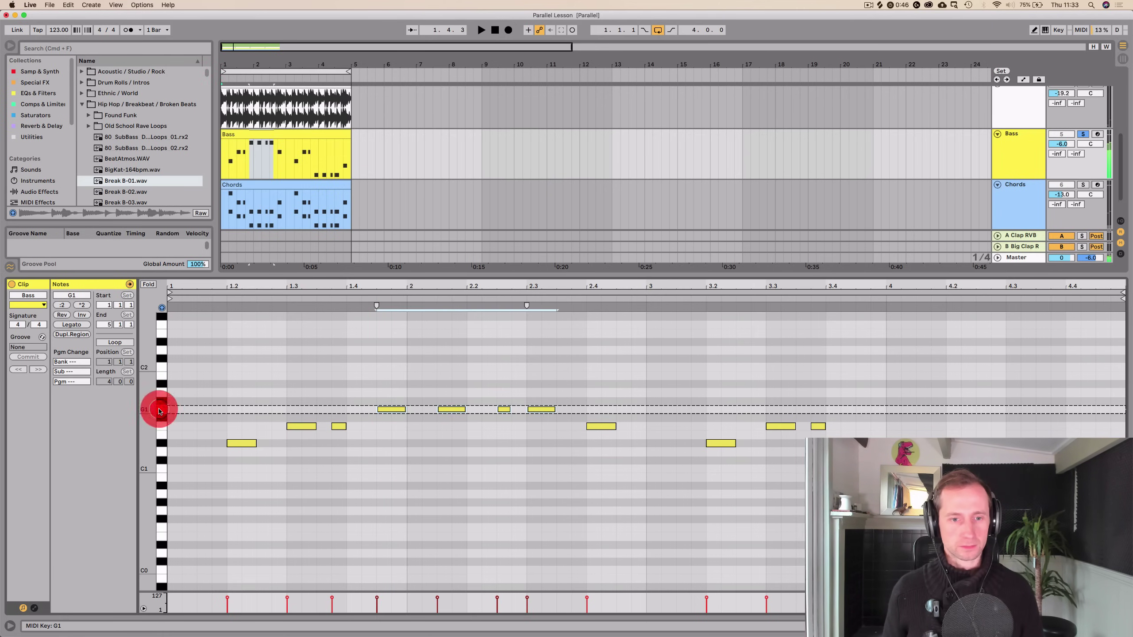
pyautogui.keyDown('shift'); pyautogui.click(162, 514); pyautogui.keyUp('shift')
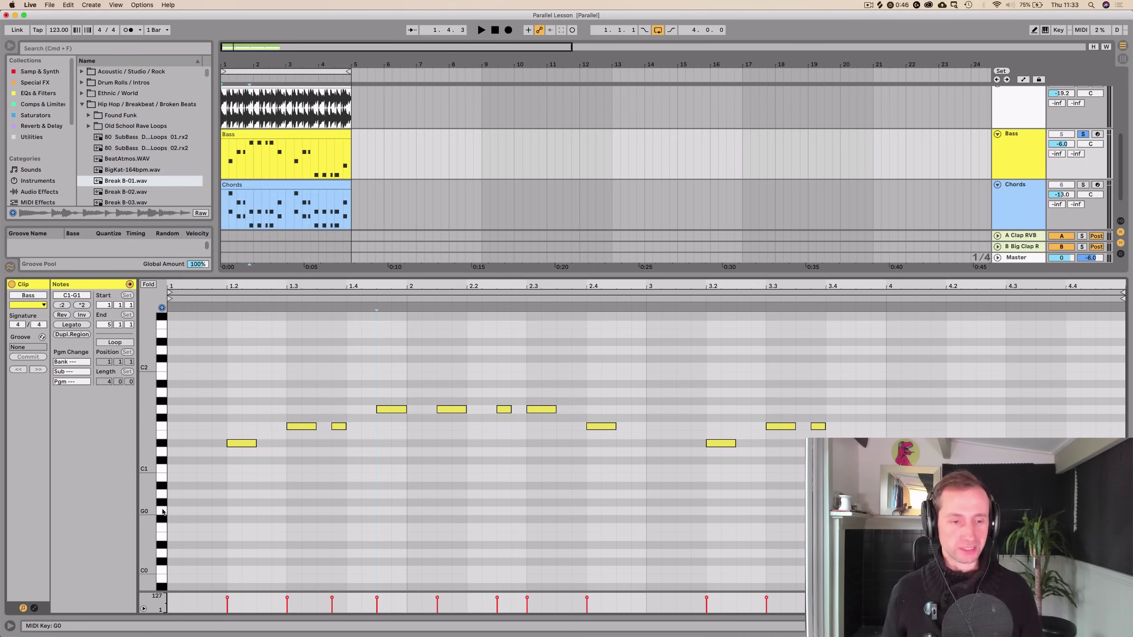
pyautogui.press('space')
pyautogui.click(162, 511)
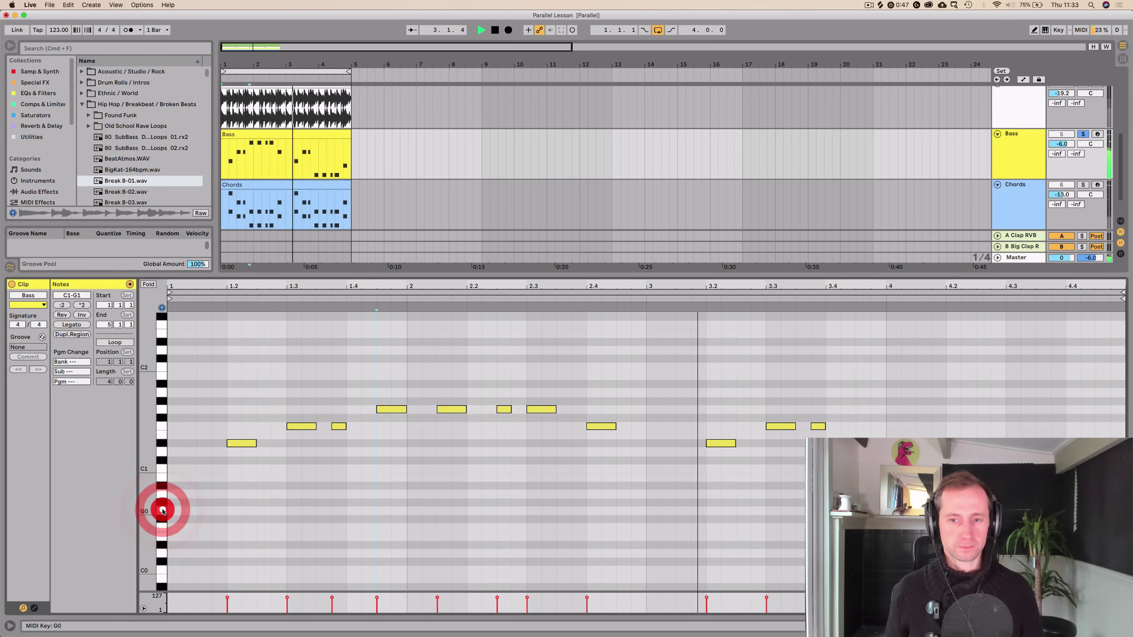
pyautogui.click(162, 511)
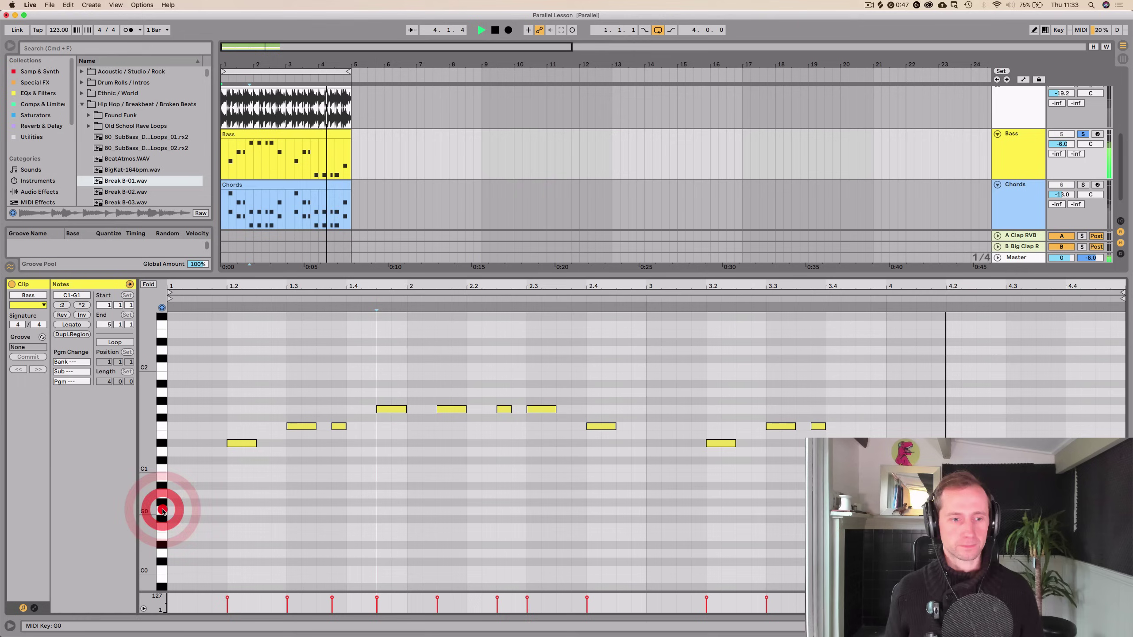
pyautogui.click(163, 511)
pyautogui.click(162, 511)
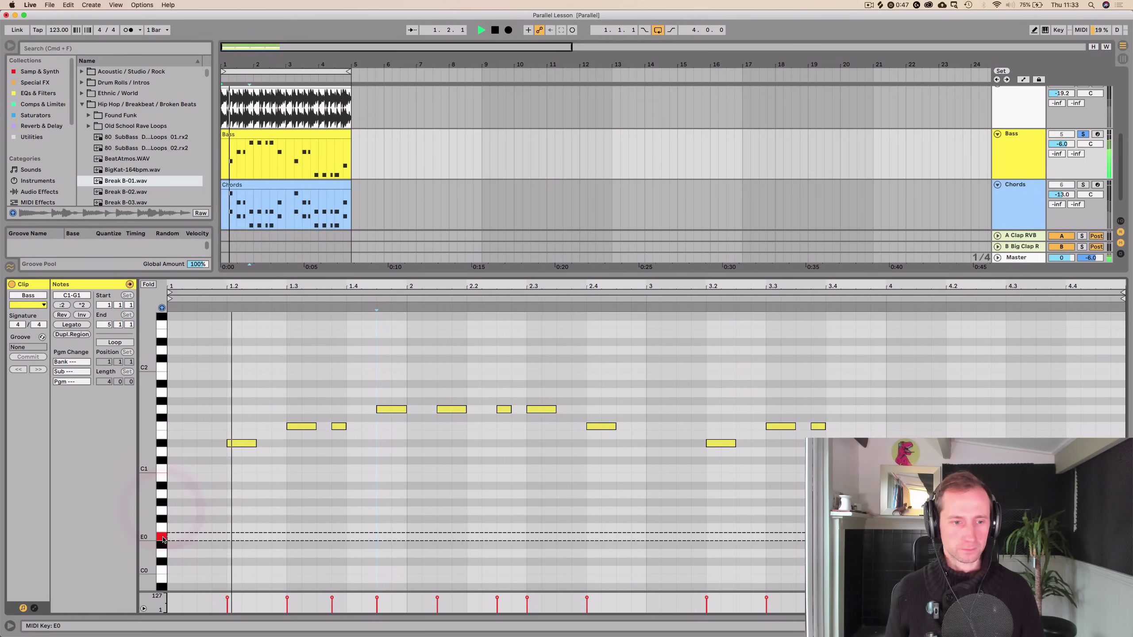
pyautogui.click(161, 553)
pyautogui.click(162, 552)
pyautogui.click(162, 562)
pyautogui.click(162, 571)
pyautogui.click(162, 578)
pyautogui.press('space')
# Audition G-1, A#-1 and then G1 against the bass line to check the root note
pyautogui.scroll(-3, 204, 458)
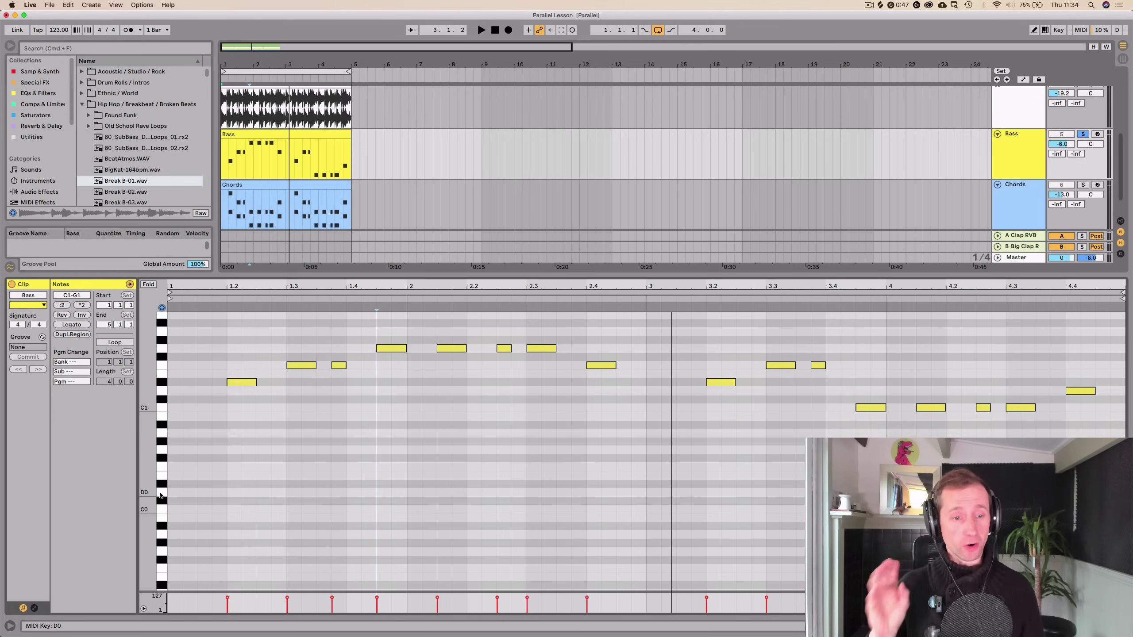
pyautogui.moveTo(159, 495); pyautogui.dragTo(161, 553)
pyautogui.click(162, 553)
pyautogui.click(161, 554)
pyautogui.press('space')
pyautogui.click(161, 553)
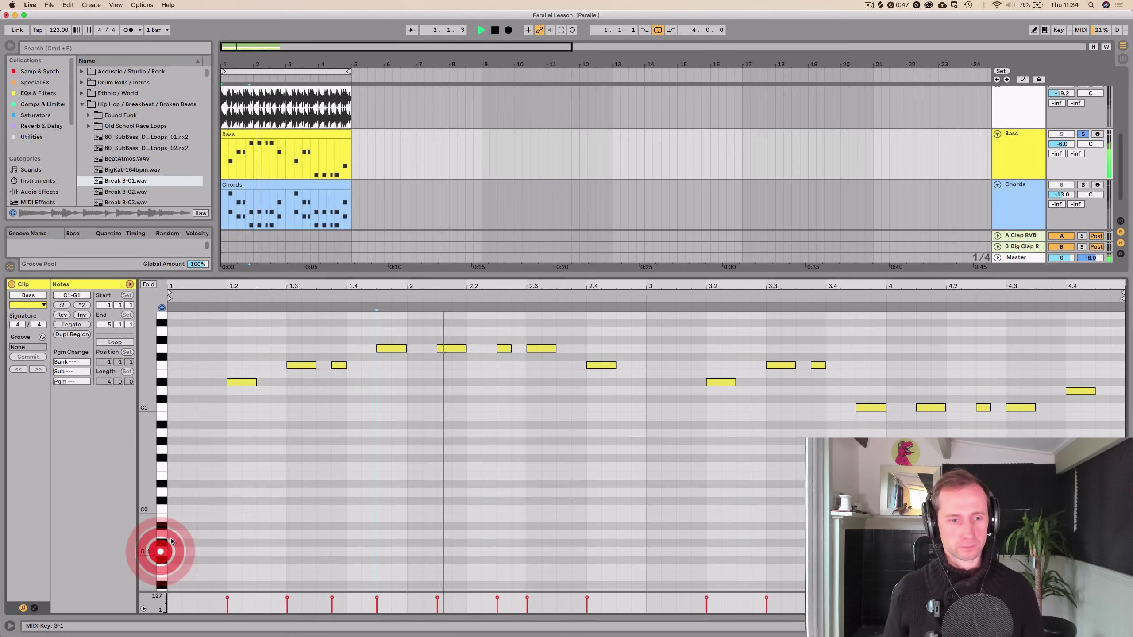
pyautogui.click(161, 535)
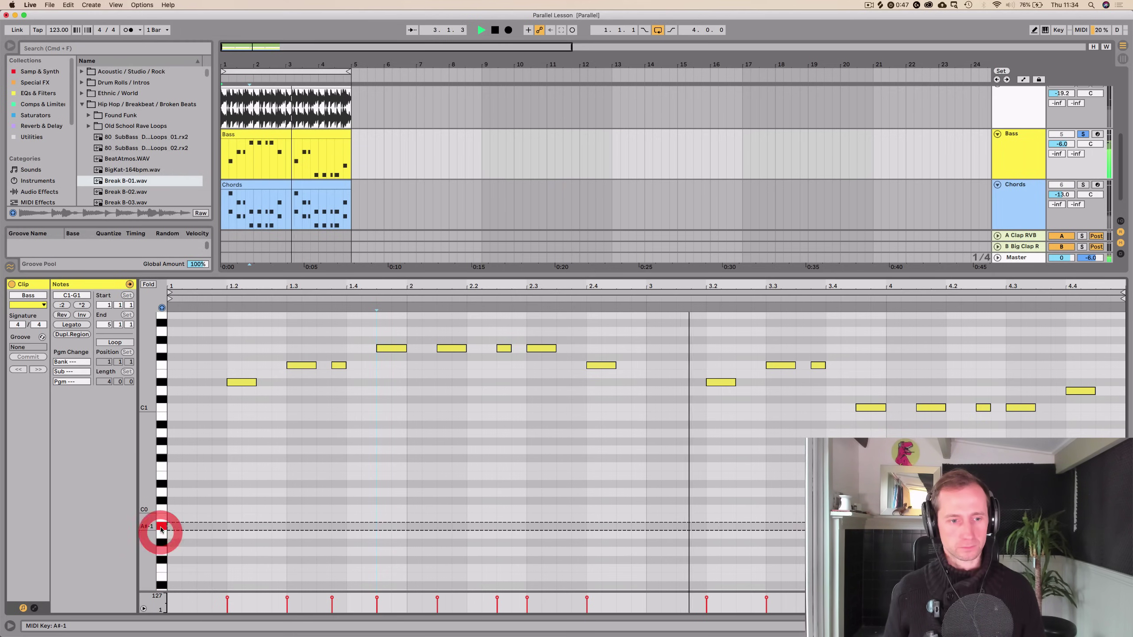
pyautogui.click(161, 530)
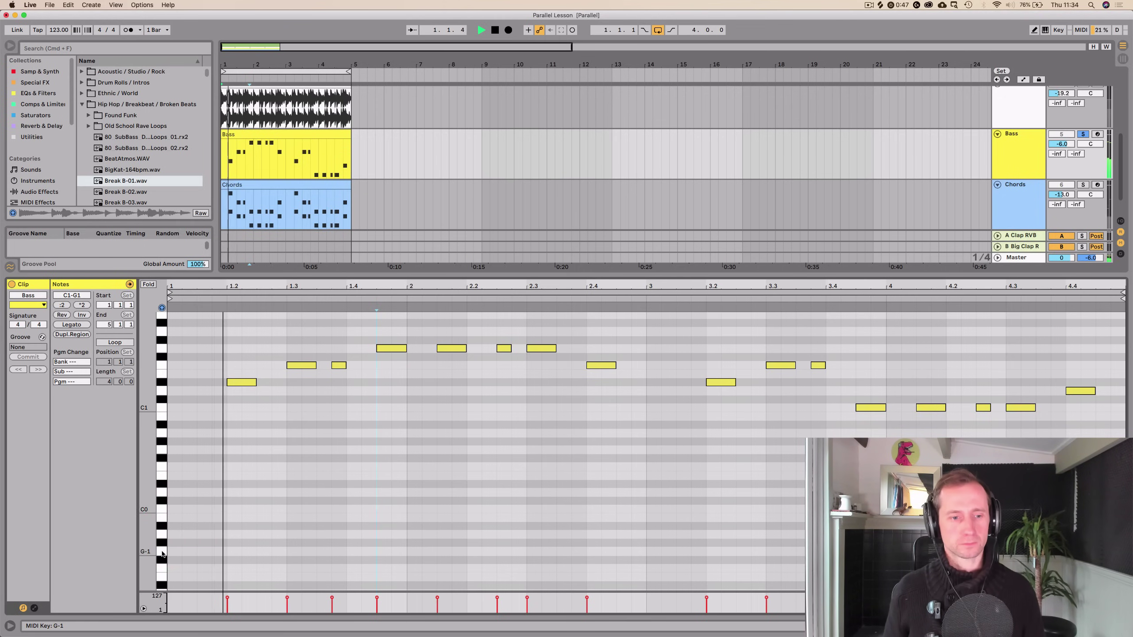
pyautogui.click(162, 550)
pyautogui.scroll(4, 245, 450)
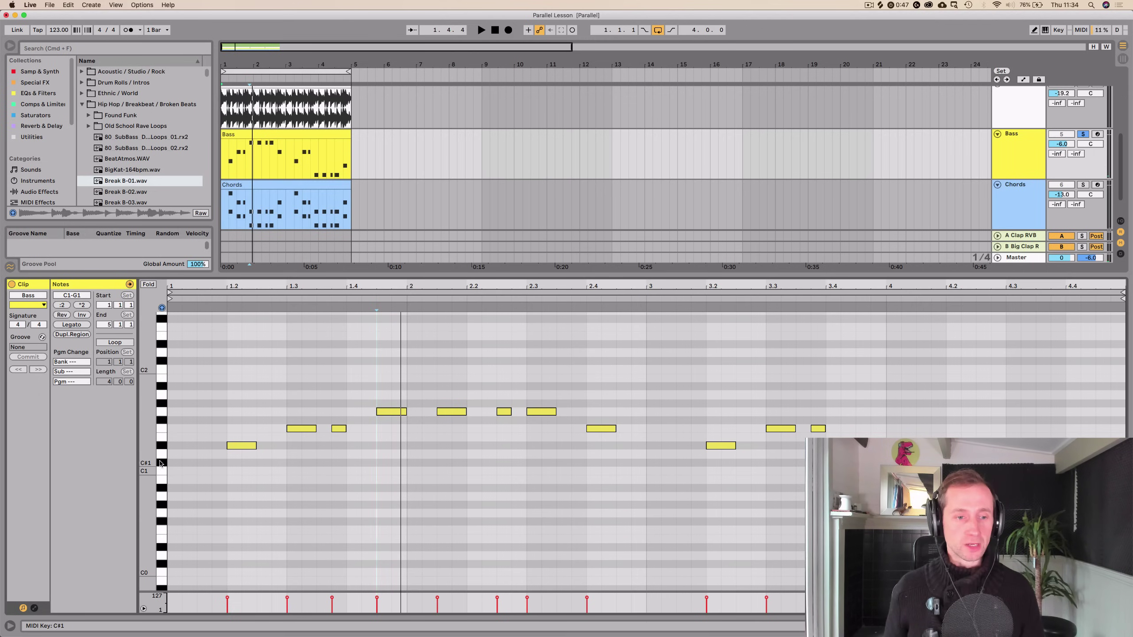
pyautogui.scroll(2, 243, 429)
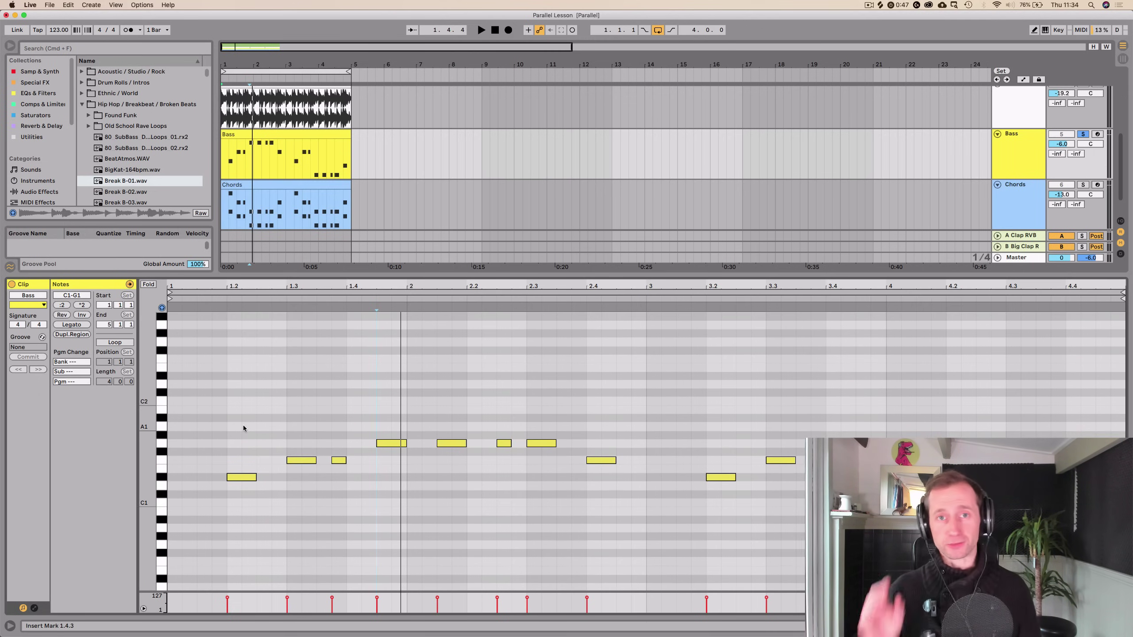
pyautogui.click(161, 447)
pyautogui.press('space')
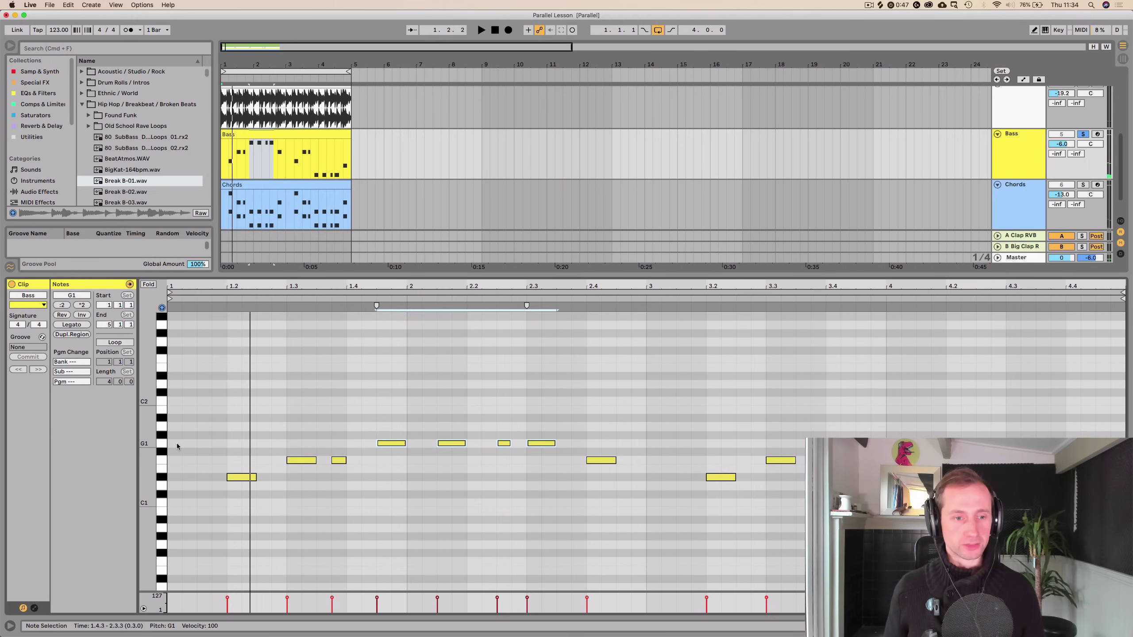
pyautogui.press('space')
# Draw the scale notes G1, A1, A#1, C2, D2, D#2, F2 and G2 at the start of the Bass clip
pyautogui.doubleClick(174, 443)
pyautogui.click(172, 425)
pyautogui.doubleClick(172, 426)
pyautogui.doubleClick(173, 418)
pyautogui.doubleClick(174, 402)
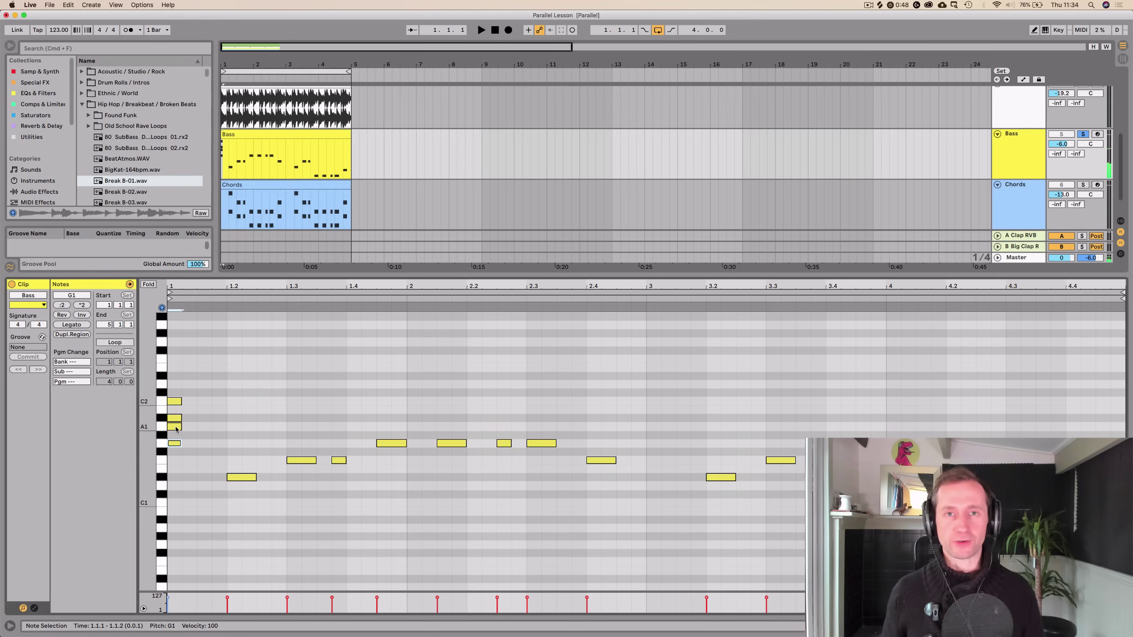
pyautogui.click(178, 419)
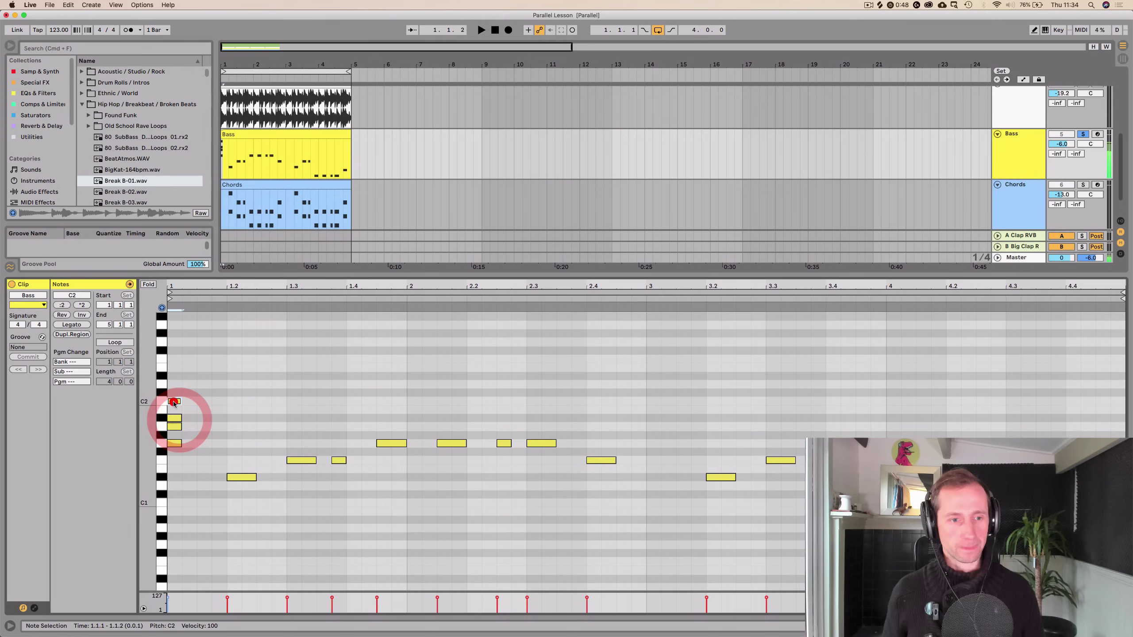
pyautogui.click(175, 384)
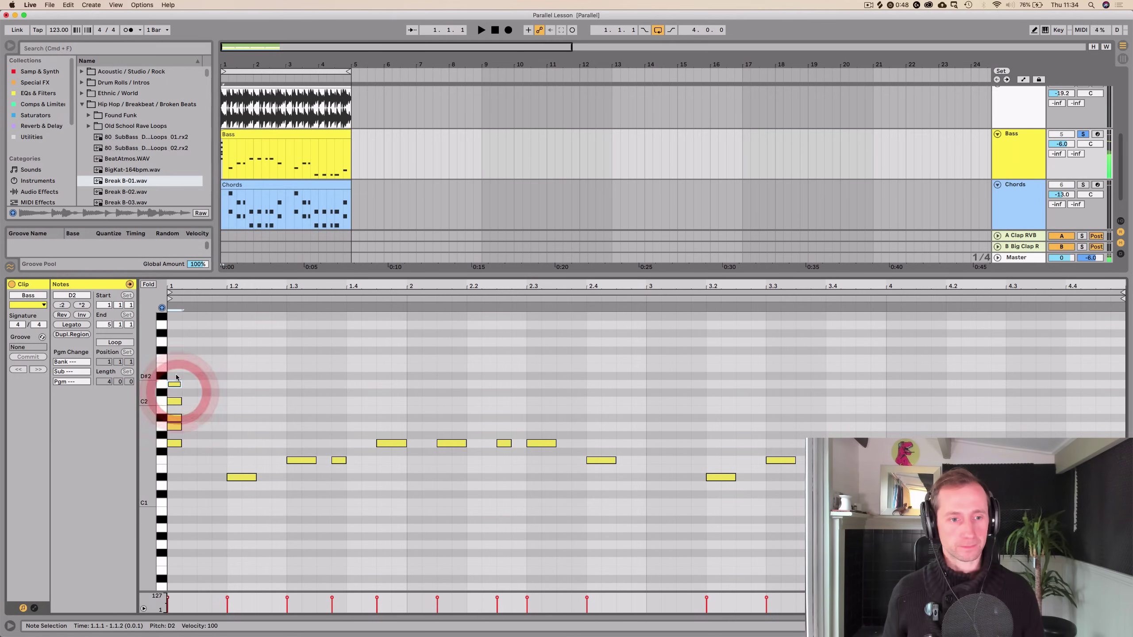
pyautogui.doubleClick(176, 376)
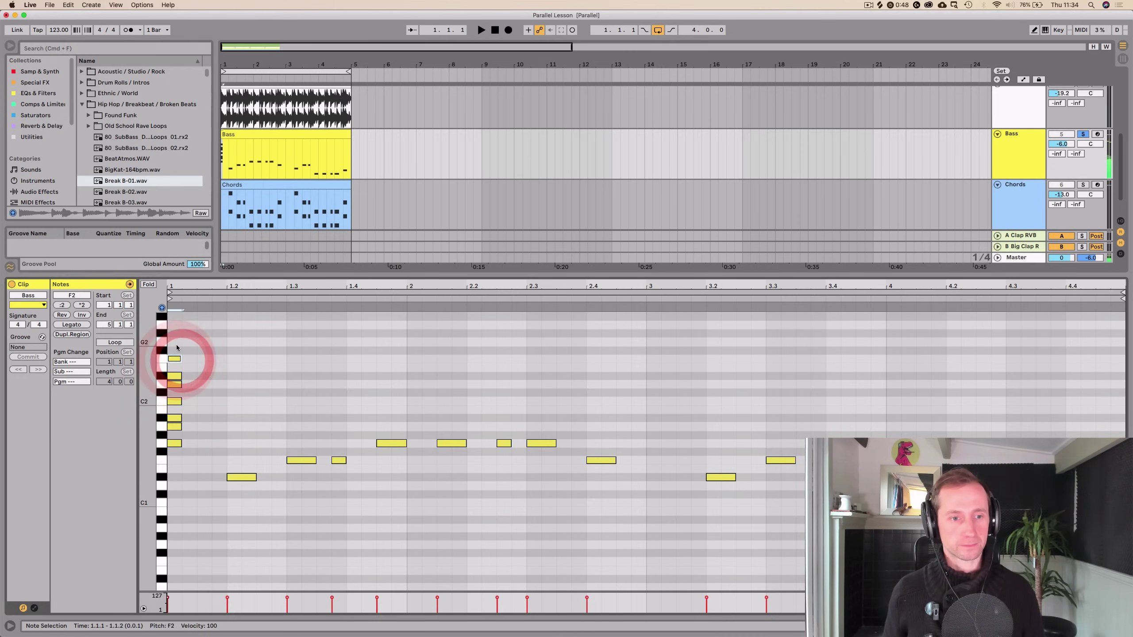
pyautogui.click(176, 342)
# Duplicate the G1–G2 scale notes one octave down and one octave up so they span G0 to G3
pyautogui.click(175, 455)
pyautogui.click(175, 444)
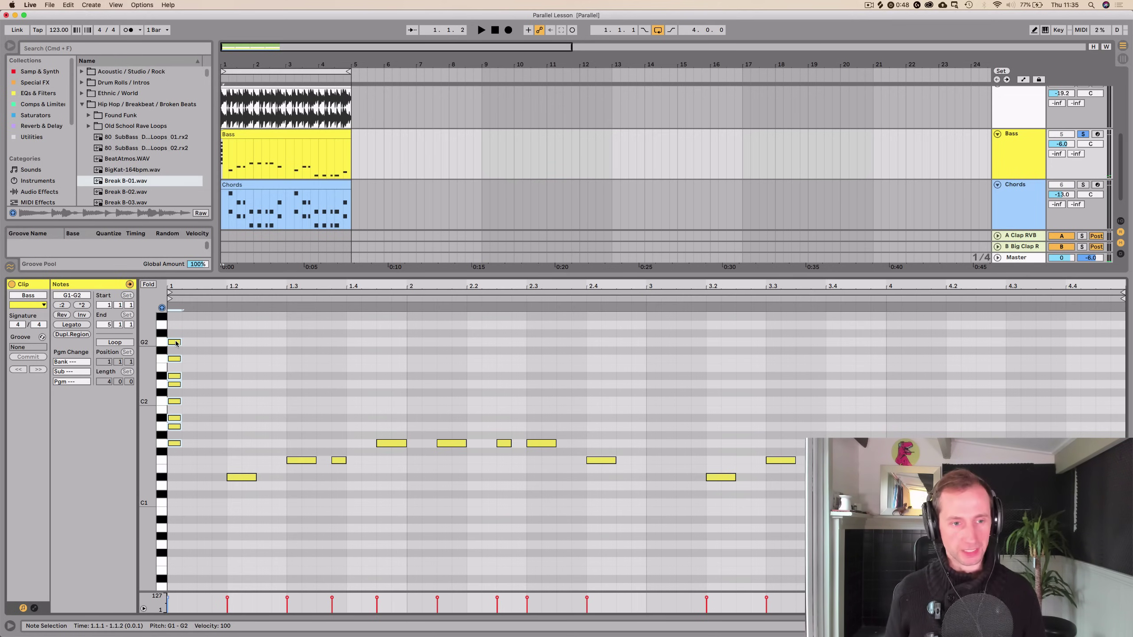
pyautogui.moveTo(176, 343); pyautogui.dragTo(177, 443)
pyautogui.scroll(4, 184, 436)
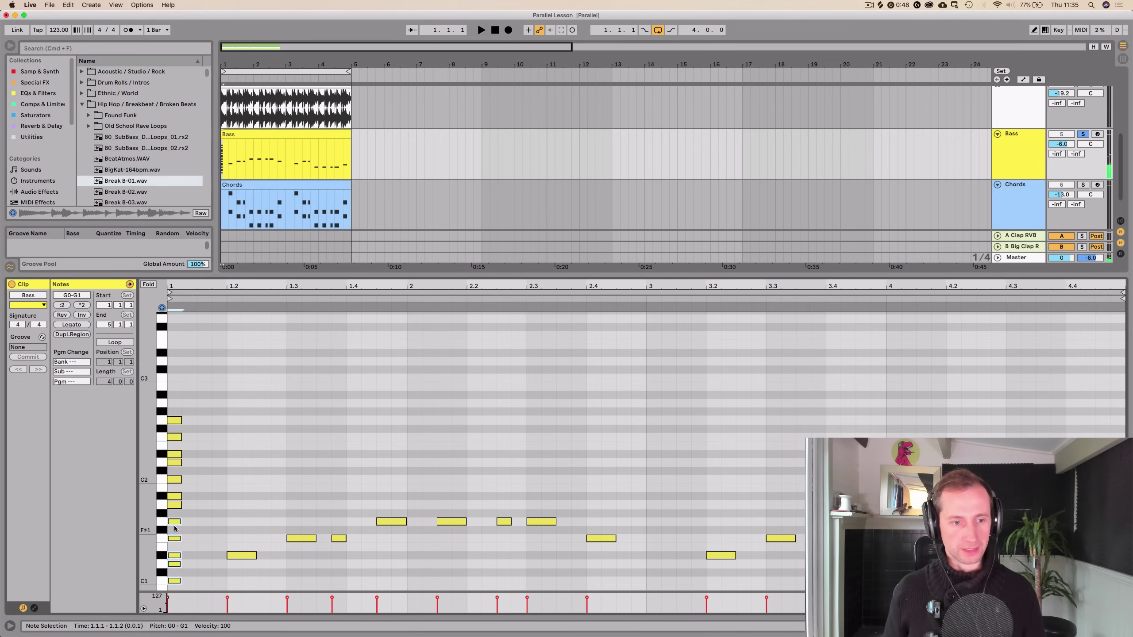
pyautogui.moveTo(177, 526); pyautogui.dragTo(180, 321)
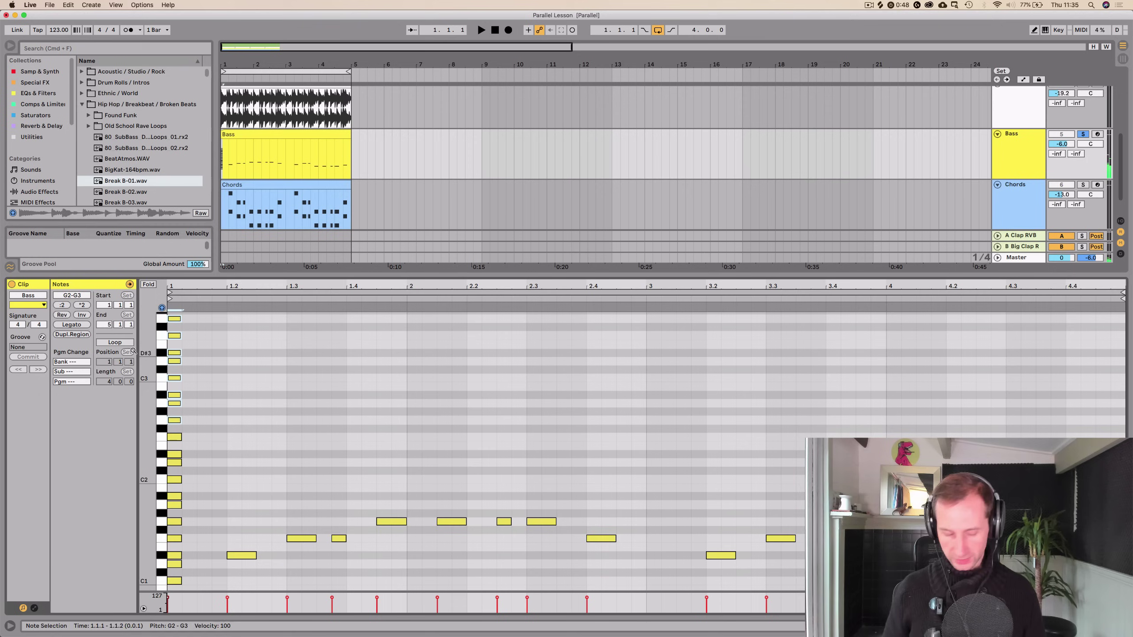
# Move all the scale notes ahead of the Bass clip's start at bar 1 and fold the note editor to the used pitches
pyautogui.moveTo(144, 361); pyautogui.dragTo(146, 363)
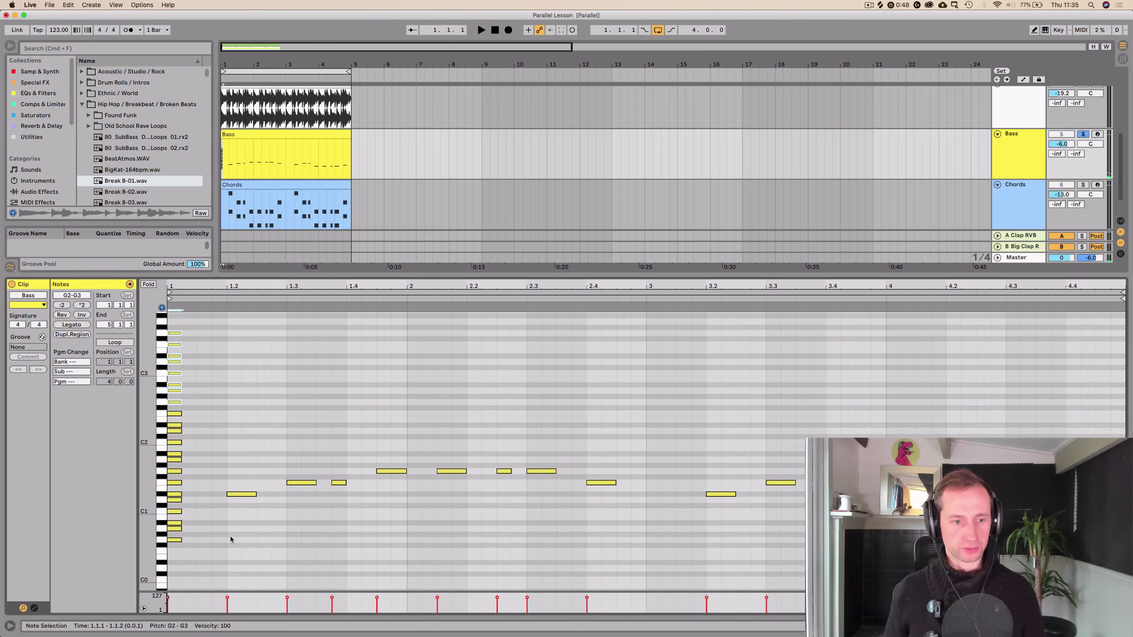
pyautogui.moveTo(226, 544); pyautogui.dragTo(159, 324)
pyautogui.click(235, 388)
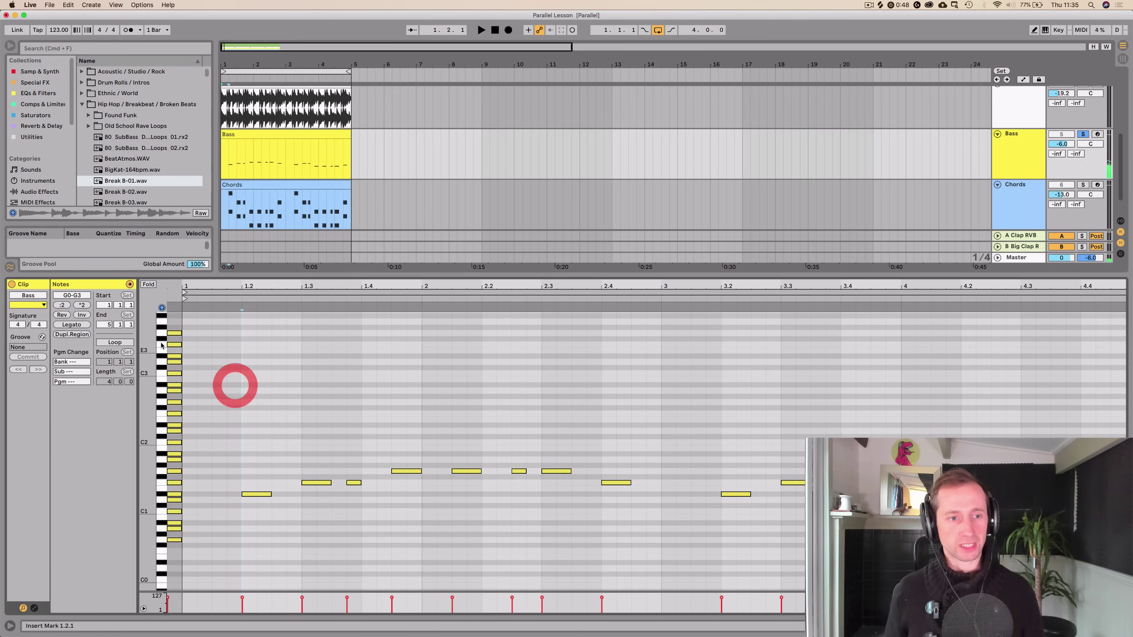
pyautogui.click(149, 284)
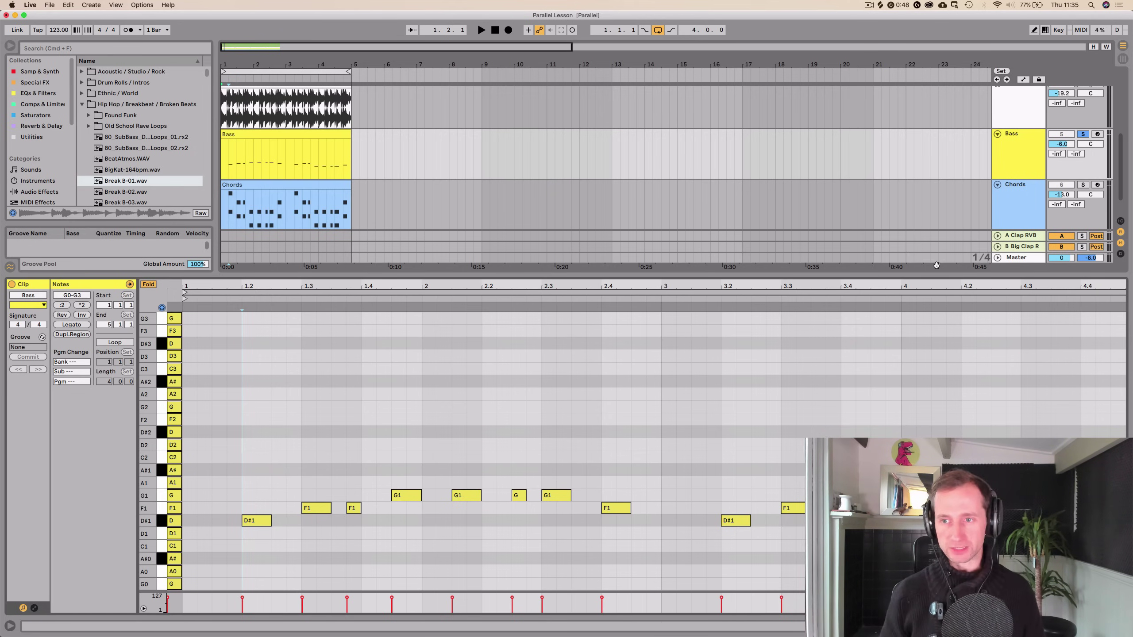
# Listen briefly to the Chords track in solo, then take it out of solo
pyautogui.hotkey('shift', 'Tab')
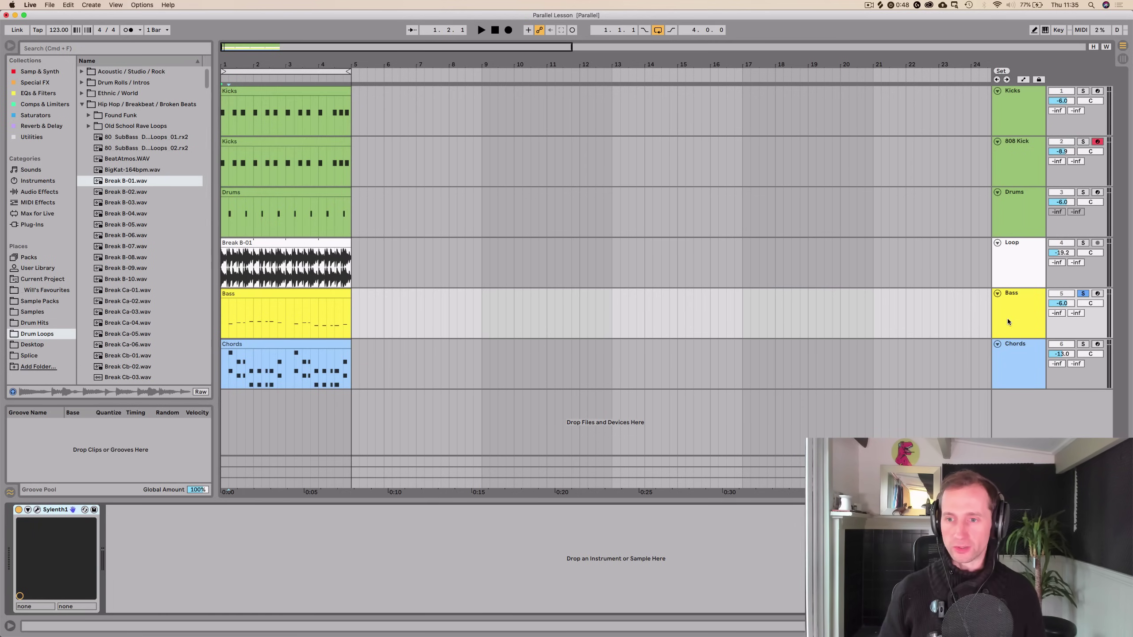
pyautogui.click(1013, 362)
pyautogui.click(1083, 344)
pyautogui.press('space')
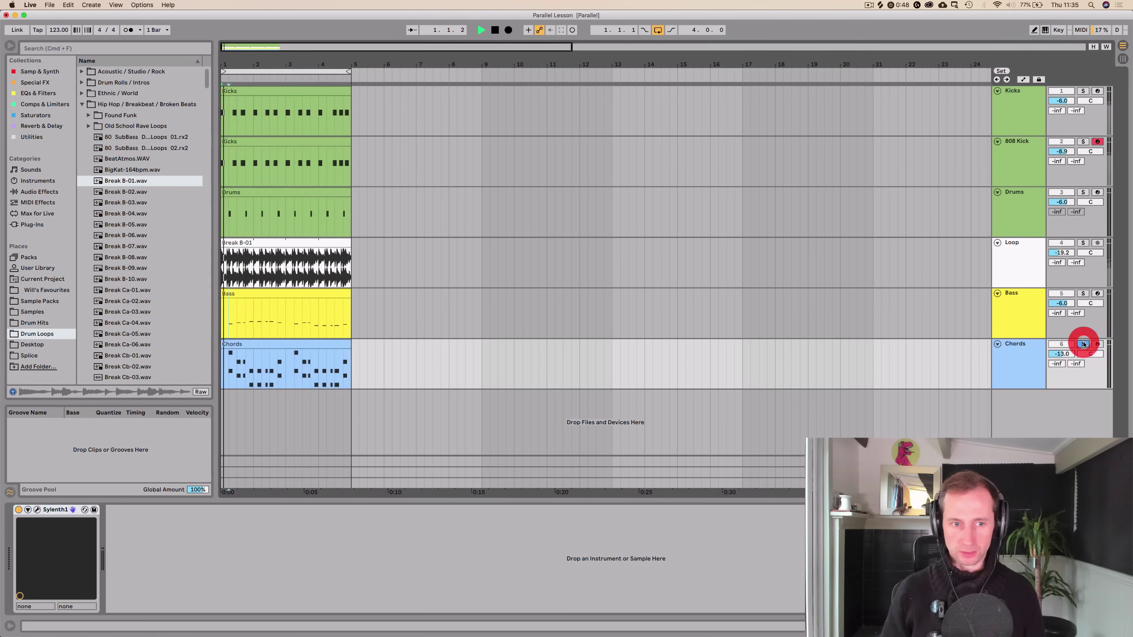
pyautogui.click(1084, 343)
# Rename the Chords track as Harmony
pyautogui.click(1016, 357)
pyautogui.press('super+r')
pyautogui.write('Harmony')
pyautogui.press('Return')
# Insert a MIDI track named Chords below Harmony and mute the Harmony track
pyautogui.click(1014, 360)
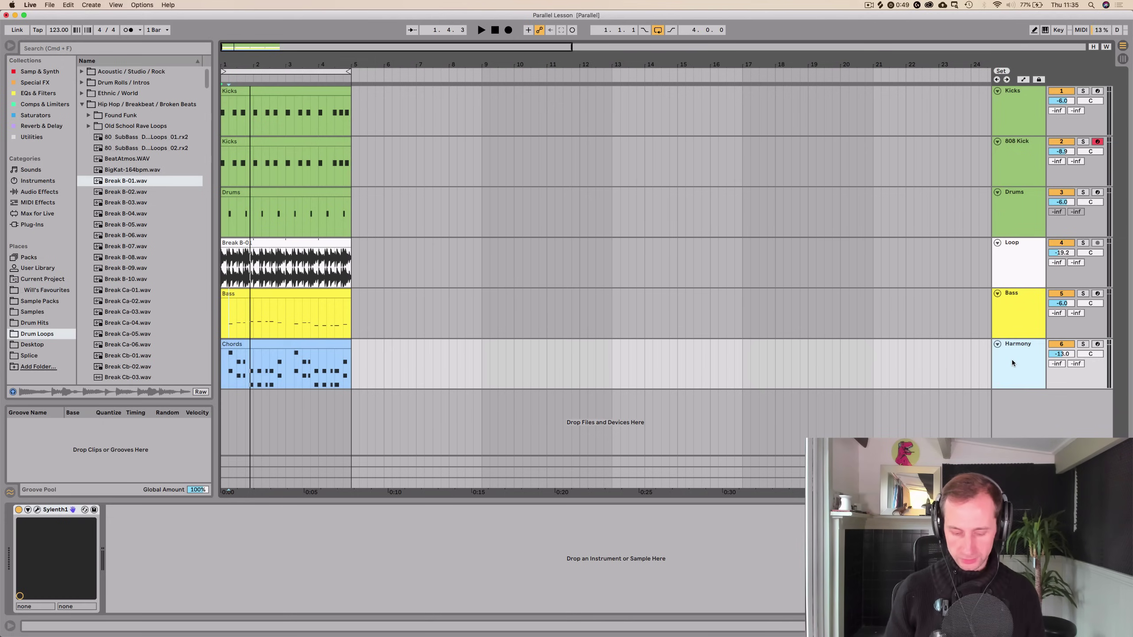
pyautogui.press('super+shift+t')
pyautogui.click(1017, 396)
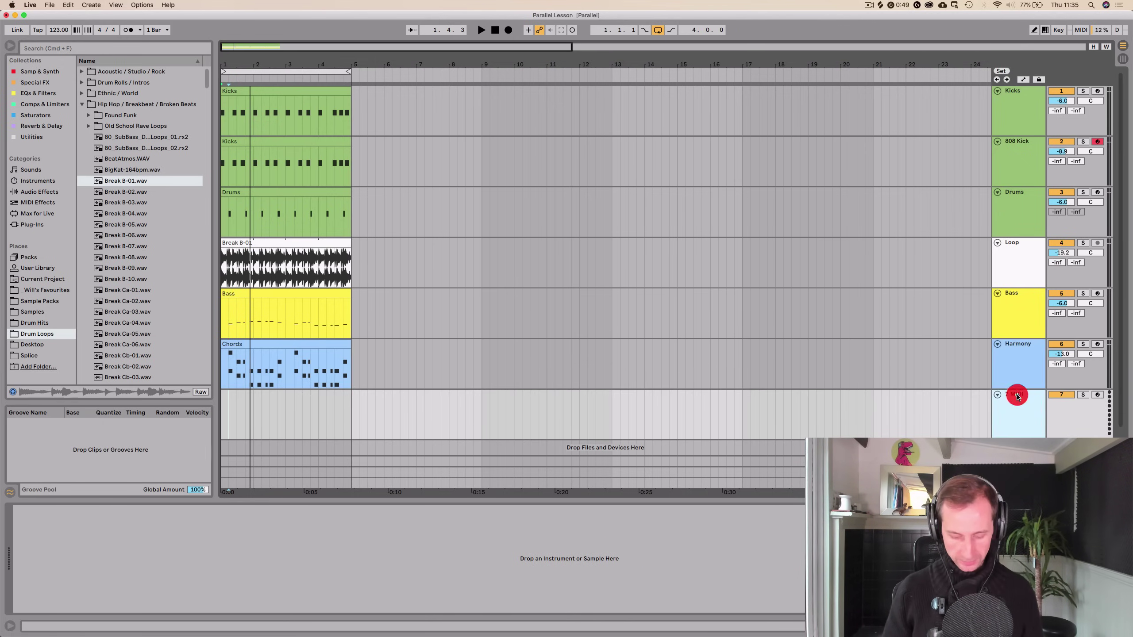
pyautogui.press('super+r')
pyautogui.write('Chords')
pyautogui.press('Return')
pyautogui.click(1061, 343)
pyautogui.click(1021, 363)
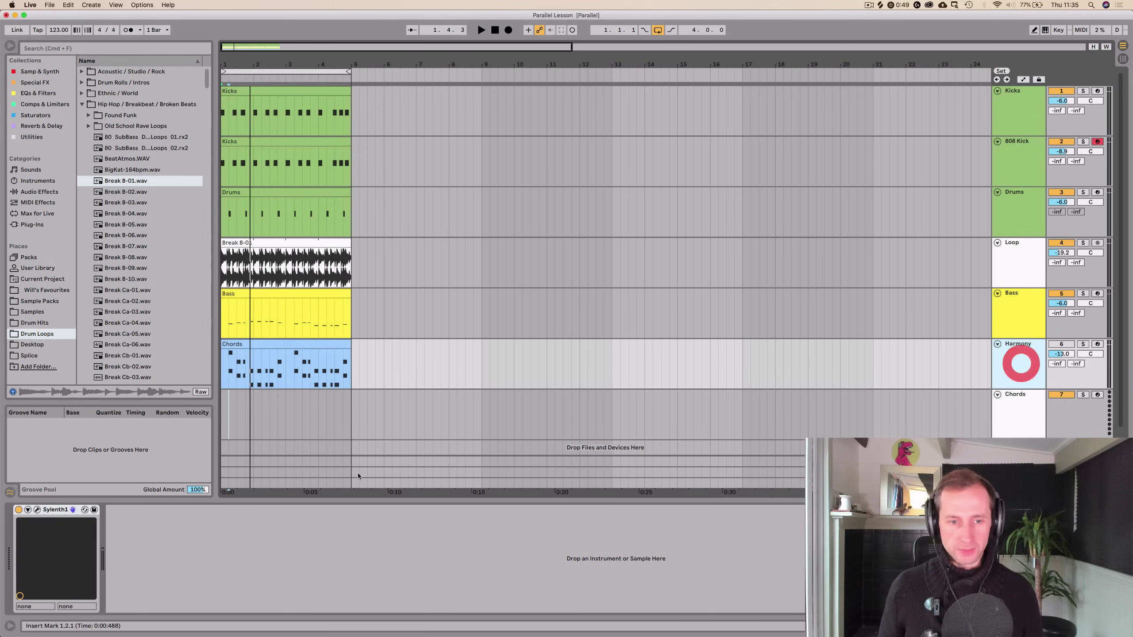
# Copy the Bass clip to bar 1 of the Chords track and rename the copy Chords
pyautogui.click(291, 293)
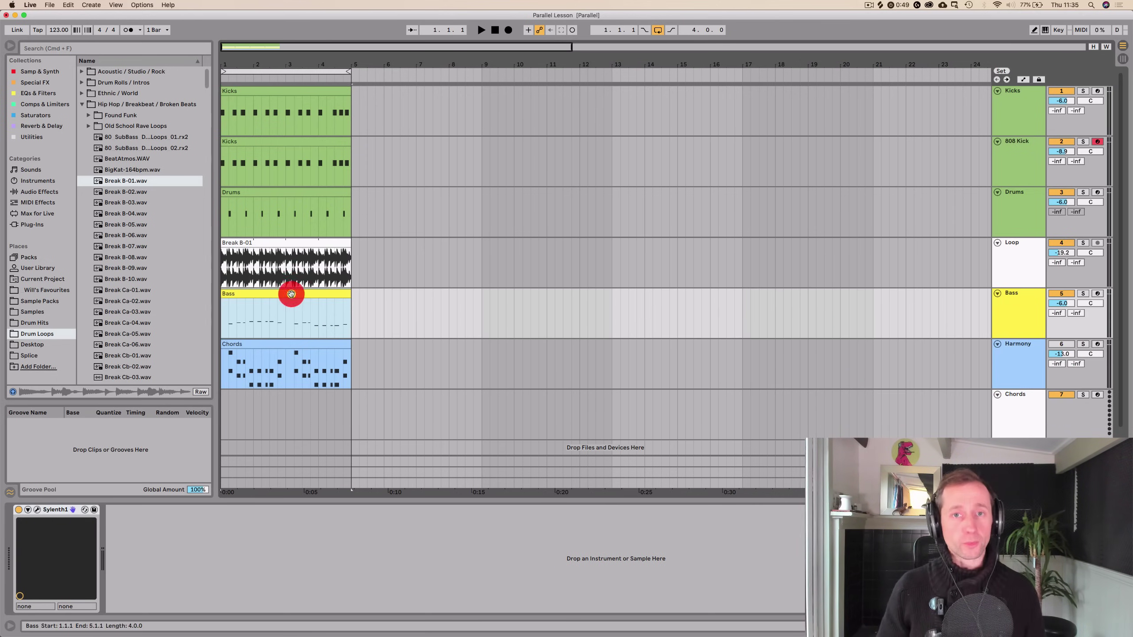
pyautogui.click(222, 412)
pyautogui.press('super+v')
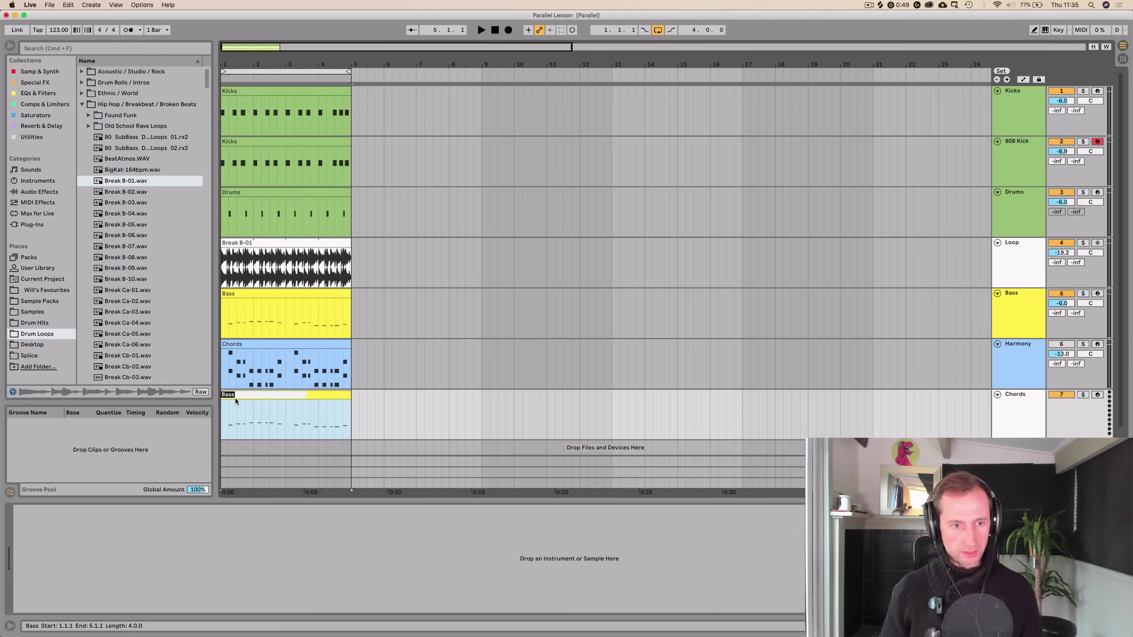
pyautogui.write('Chords')
pyautogui.press('Return')
# Colour both the new Chords clip and the Chords track turquoise
pyautogui.rightClick(235, 399)
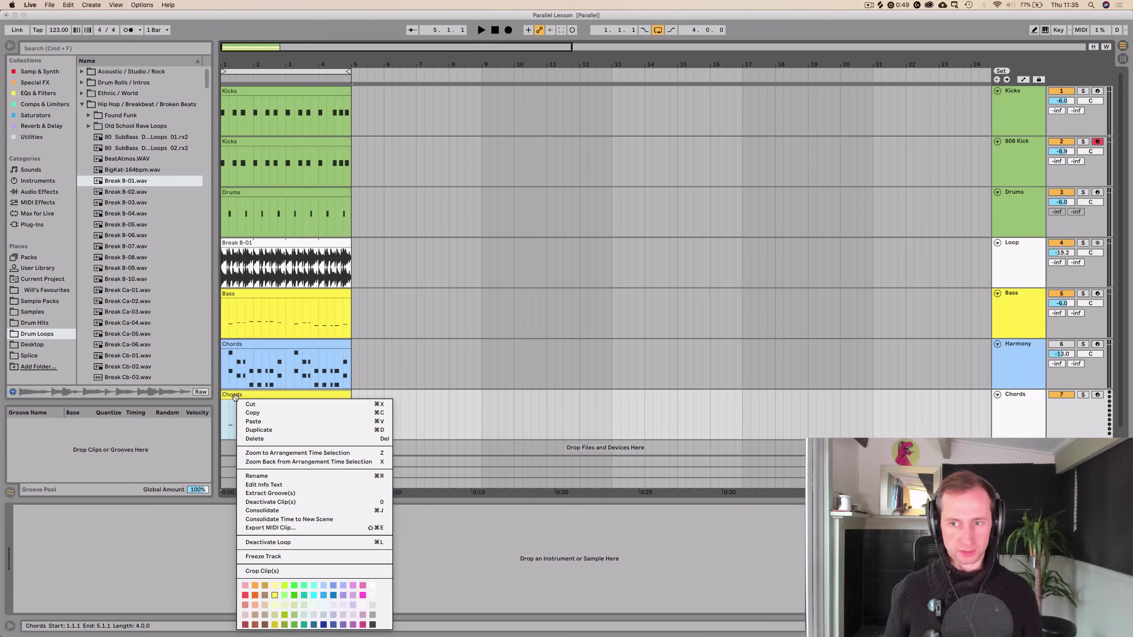
pyautogui.click(306, 587)
pyautogui.rightClick(1032, 404)
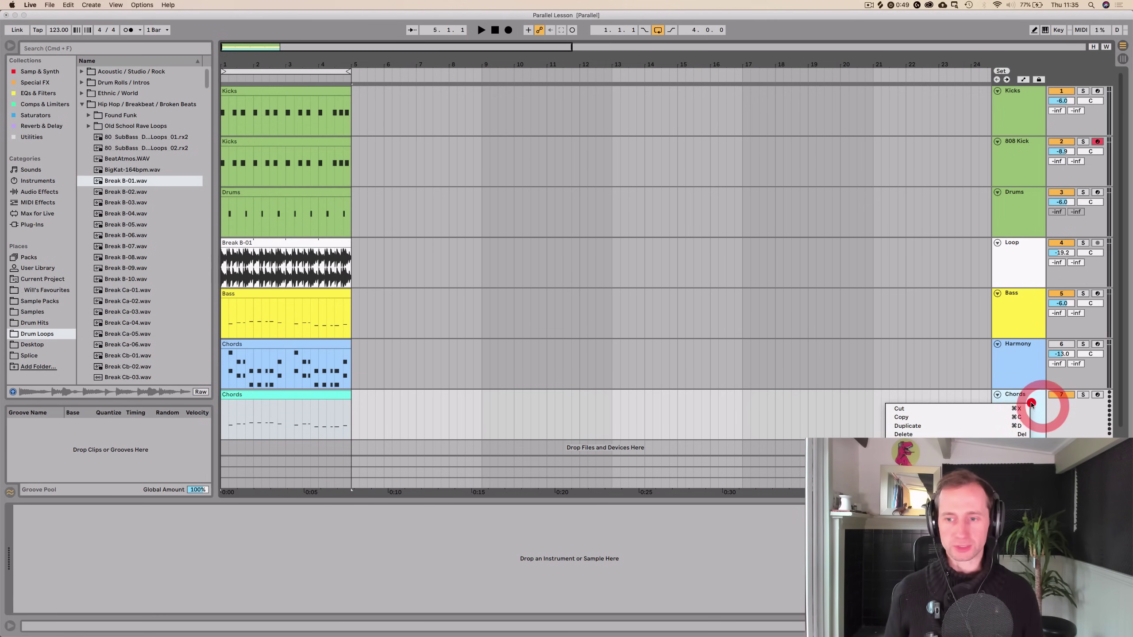
pyautogui.click(960, 576)
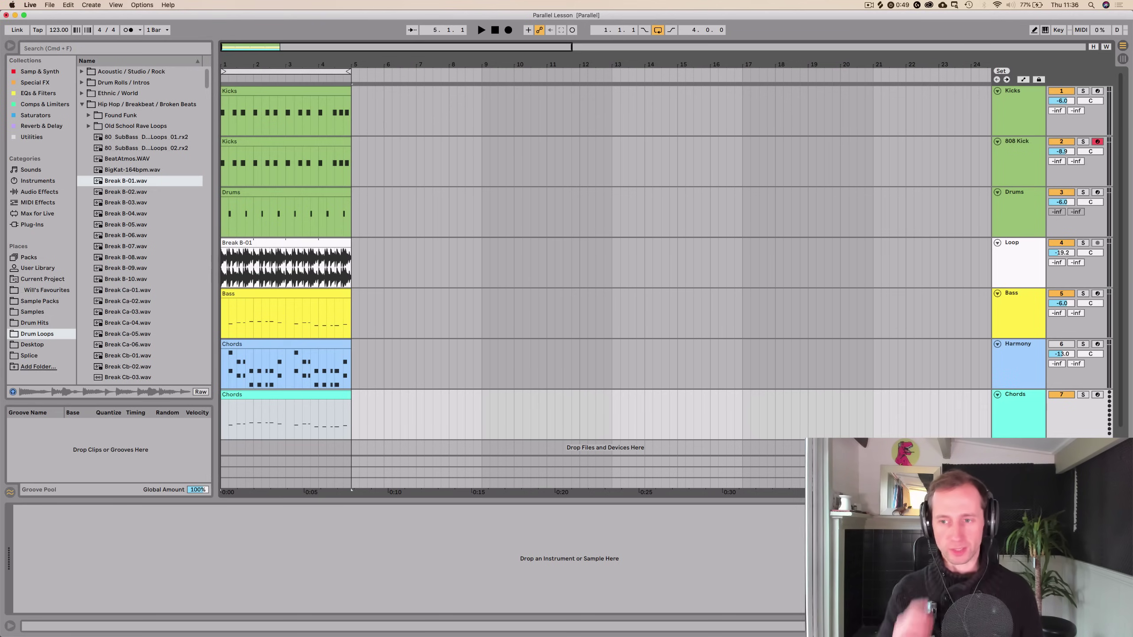
# Colour the Loop track and its Break B-01 clip the same green as the drum tracks
pyautogui.rightClick(1007, 253)
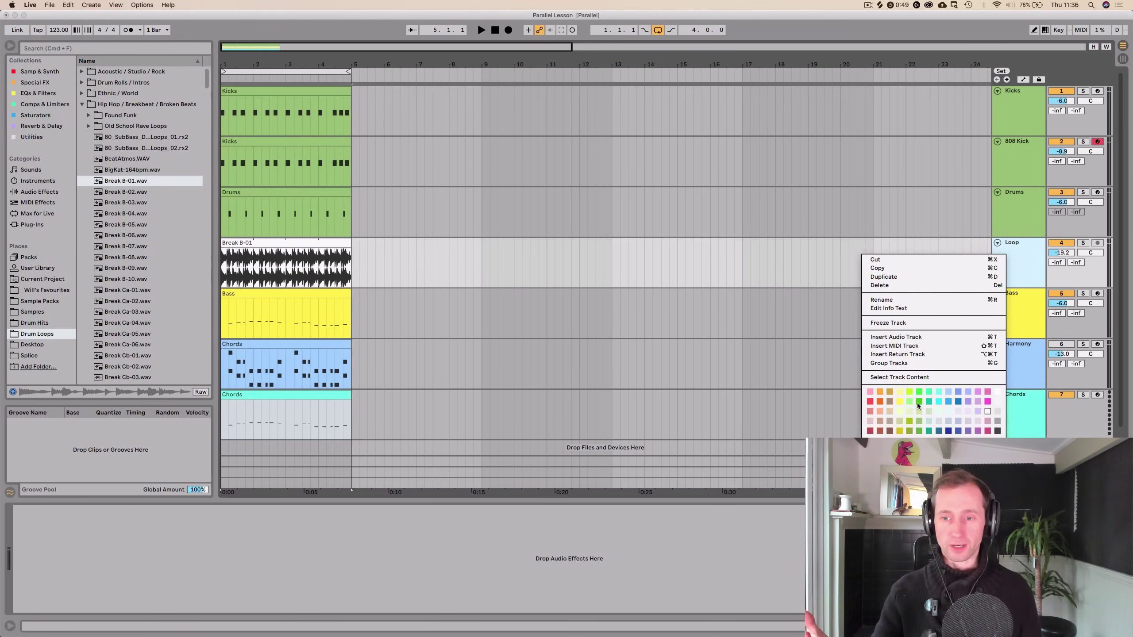
pyautogui.click(918, 420)
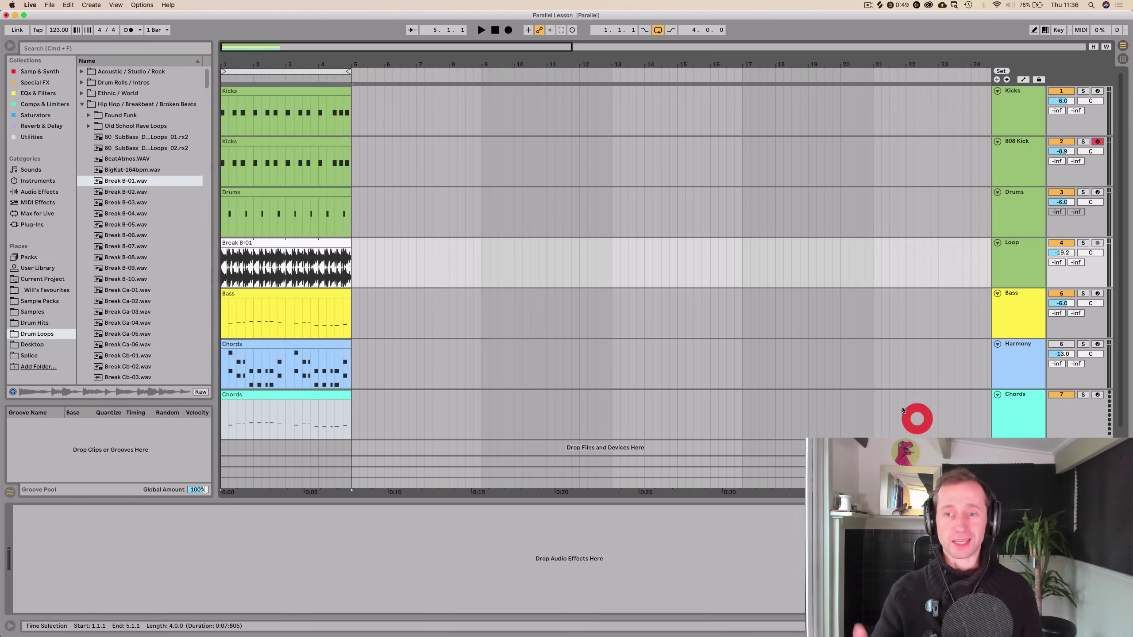
pyautogui.click(288, 240)
pyautogui.rightClick(288, 240)
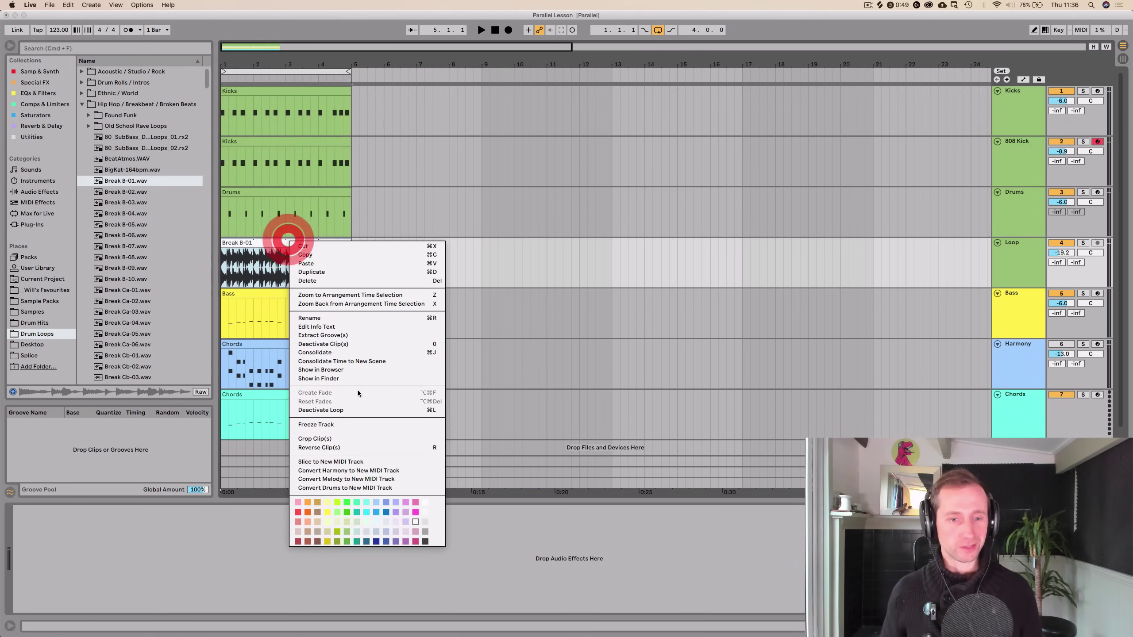
pyautogui.click(347, 532)
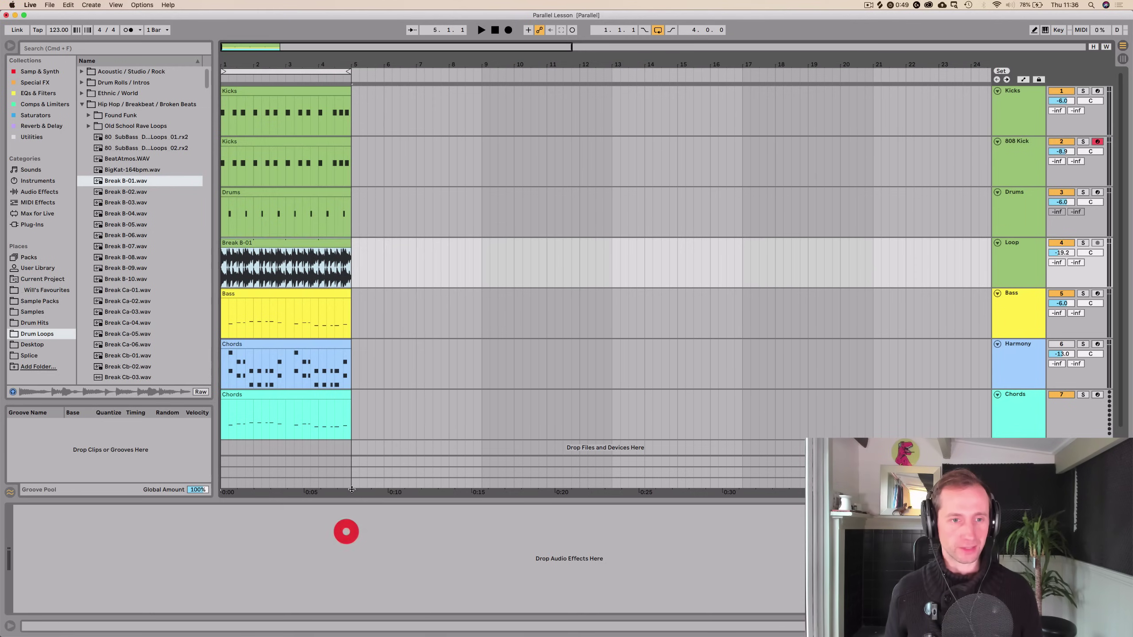
# Collapse the Kicks, 808 Kick, Drums and Loop tracks and play the arrangement briefly
pyautogui.click(997, 92)
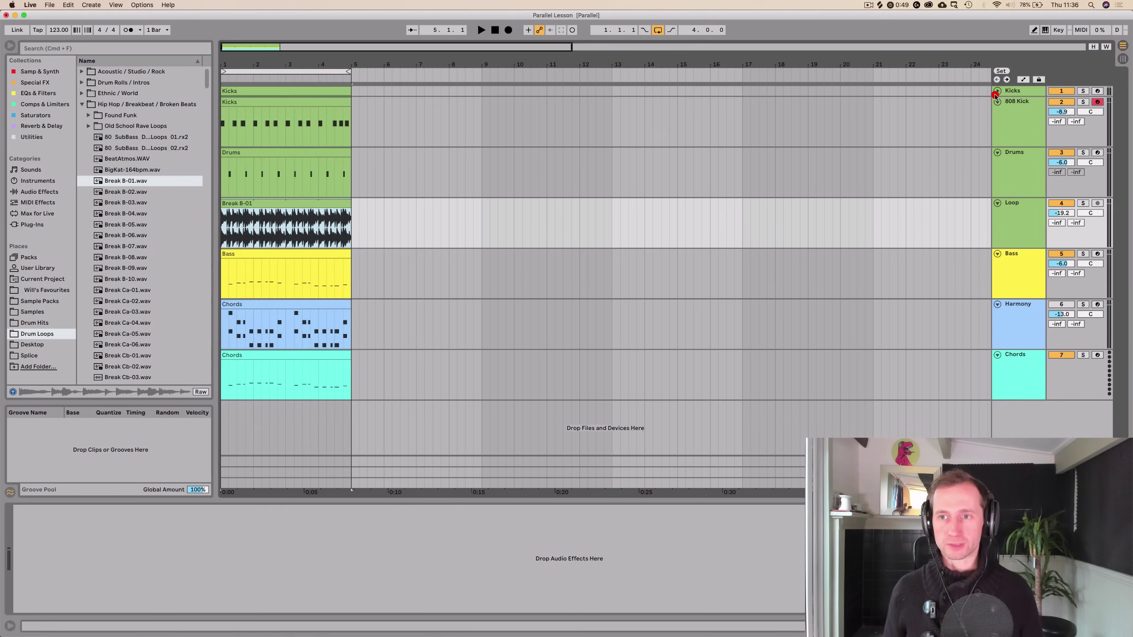
pyautogui.click(997, 101)
pyautogui.click(998, 113)
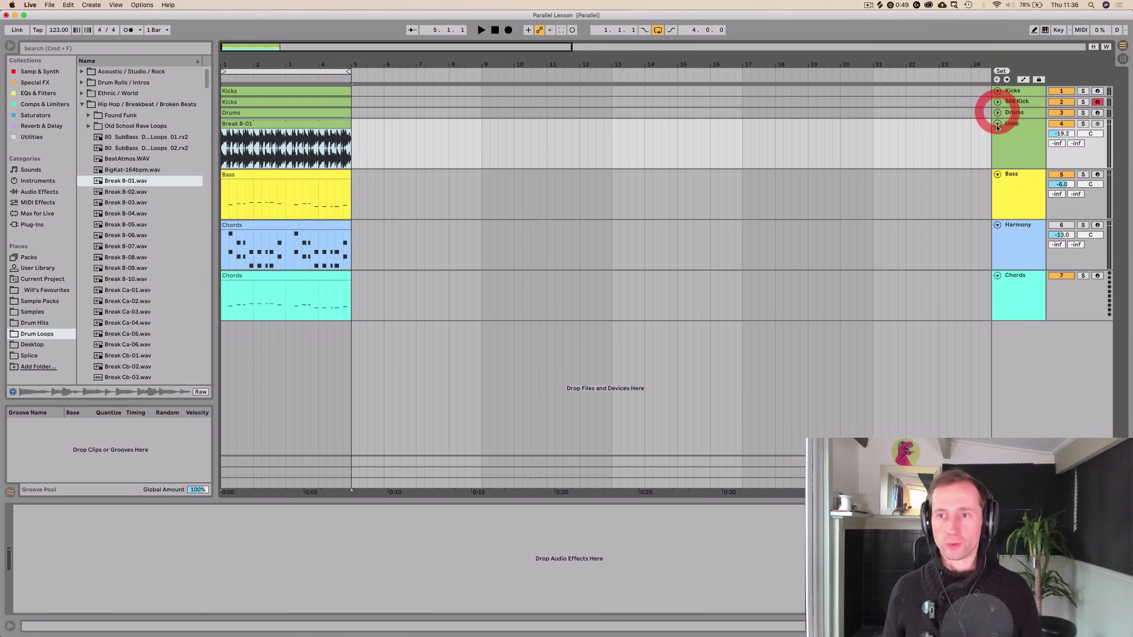
pyautogui.click(998, 125)
pyautogui.press('space')
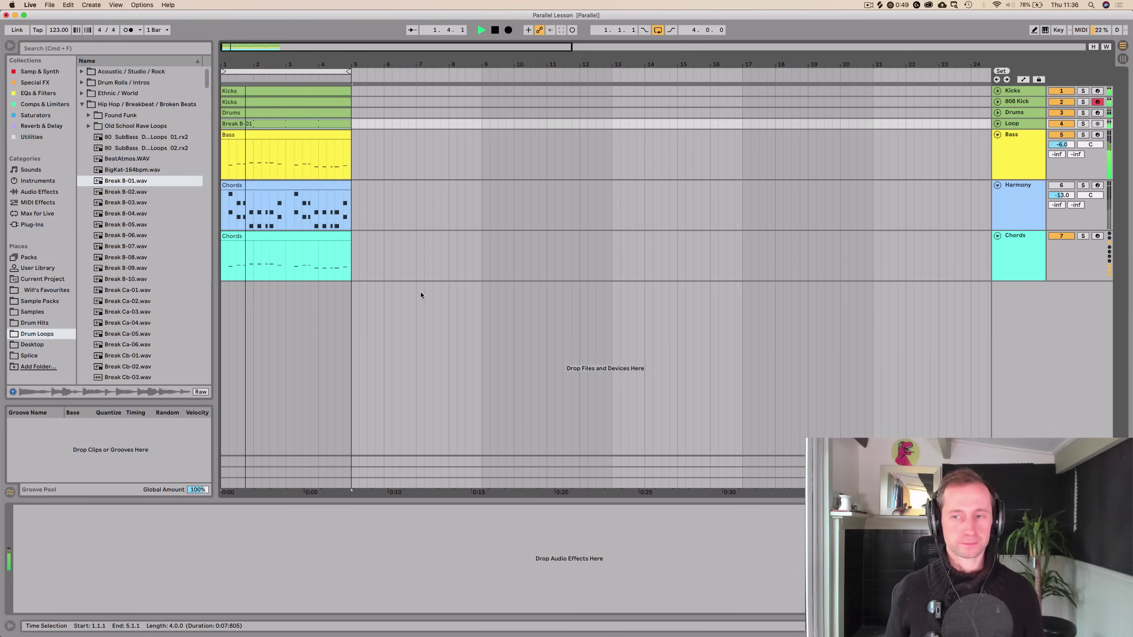
pyautogui.press('space')
# Search the Sounds library for piano and load Grand Piano.adg from Piano & Keys onto the Chords track
pyautogui.click(264, 241)
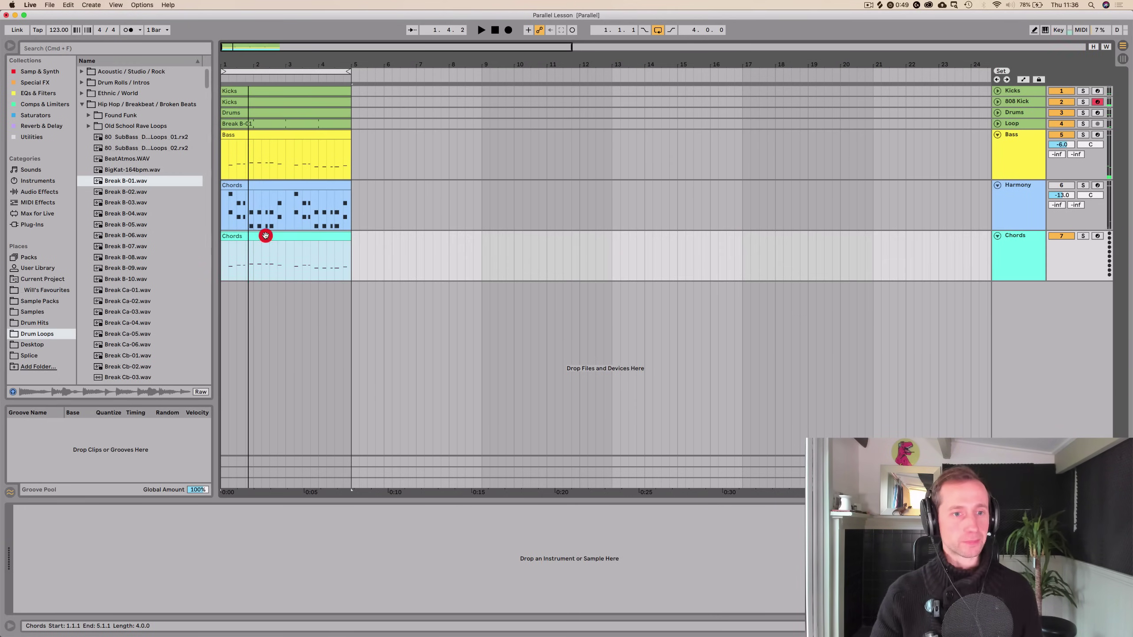
pyautogui.click(31, 170)
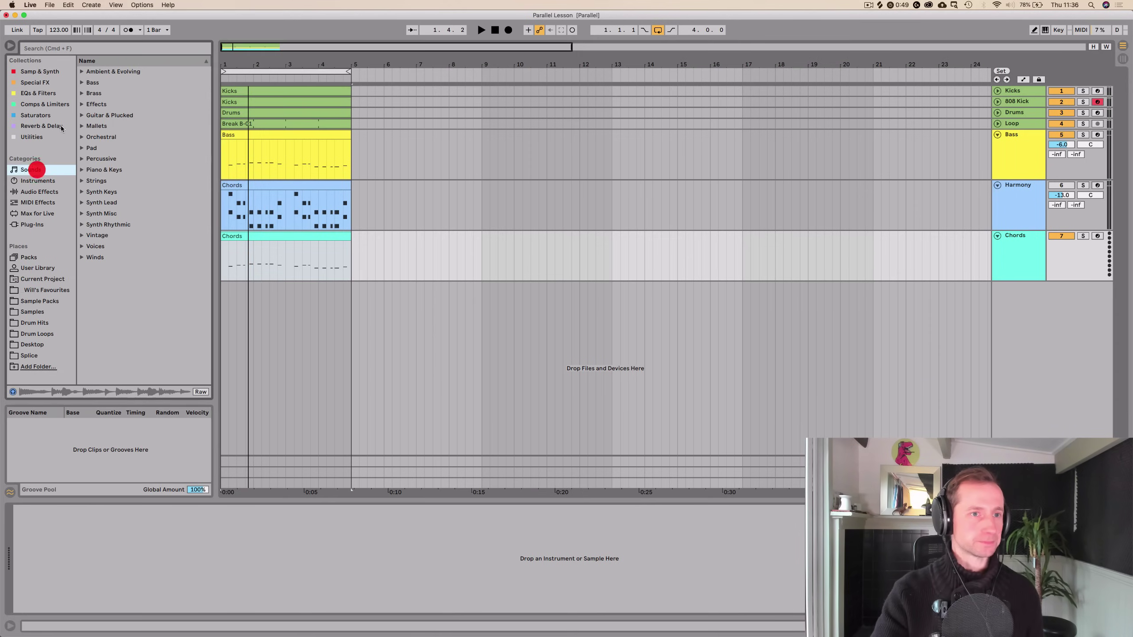
pyautogui.click(90, 48)
pyautogui.write('piano')
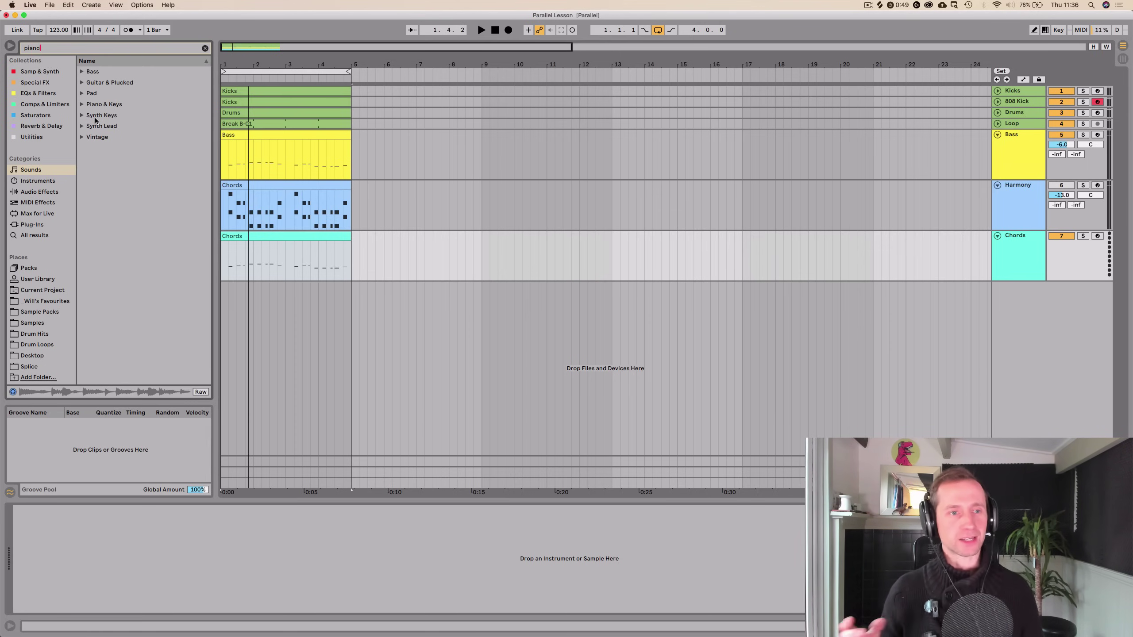
pyautogui.click(95, 104)
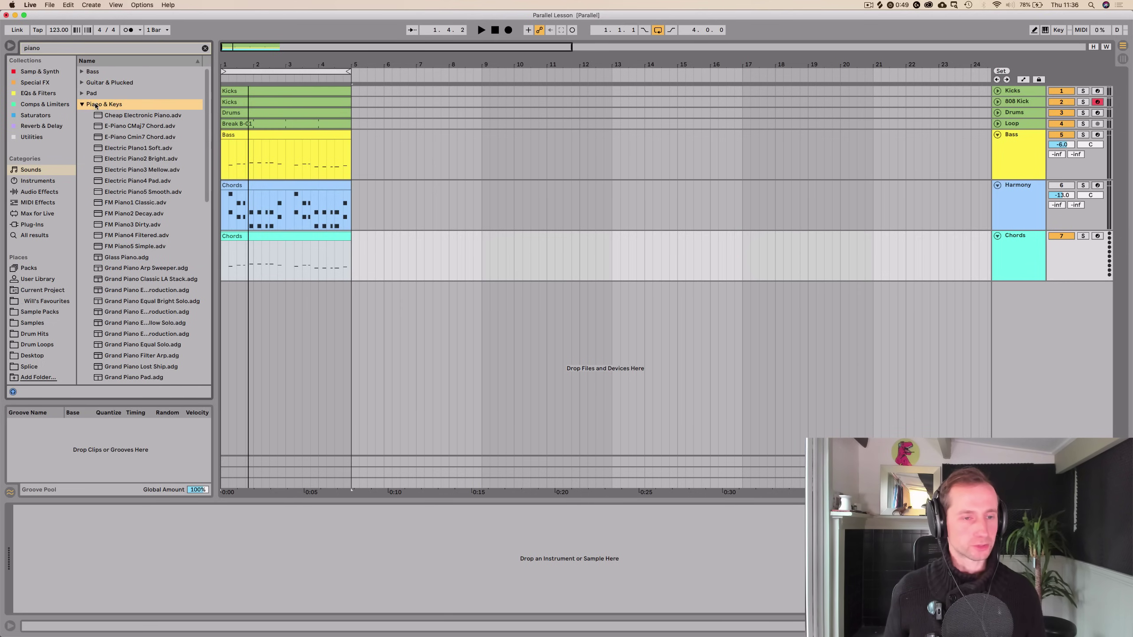
pyautogui.scroll(-5, 145, 253)
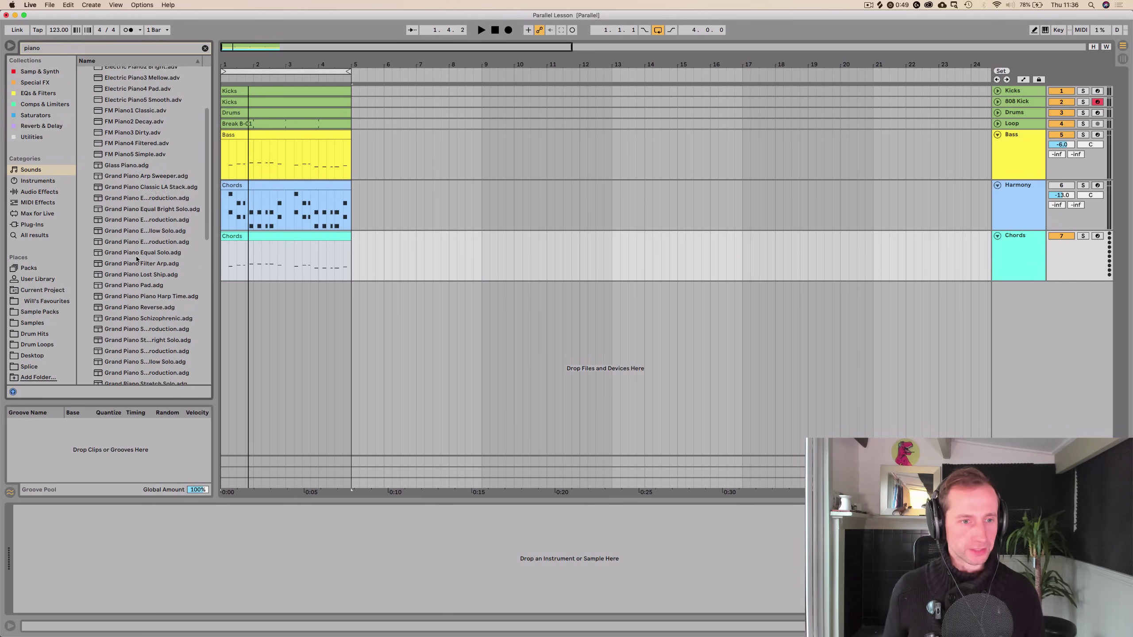
pyautogui.scroll(-5, 126, 264)
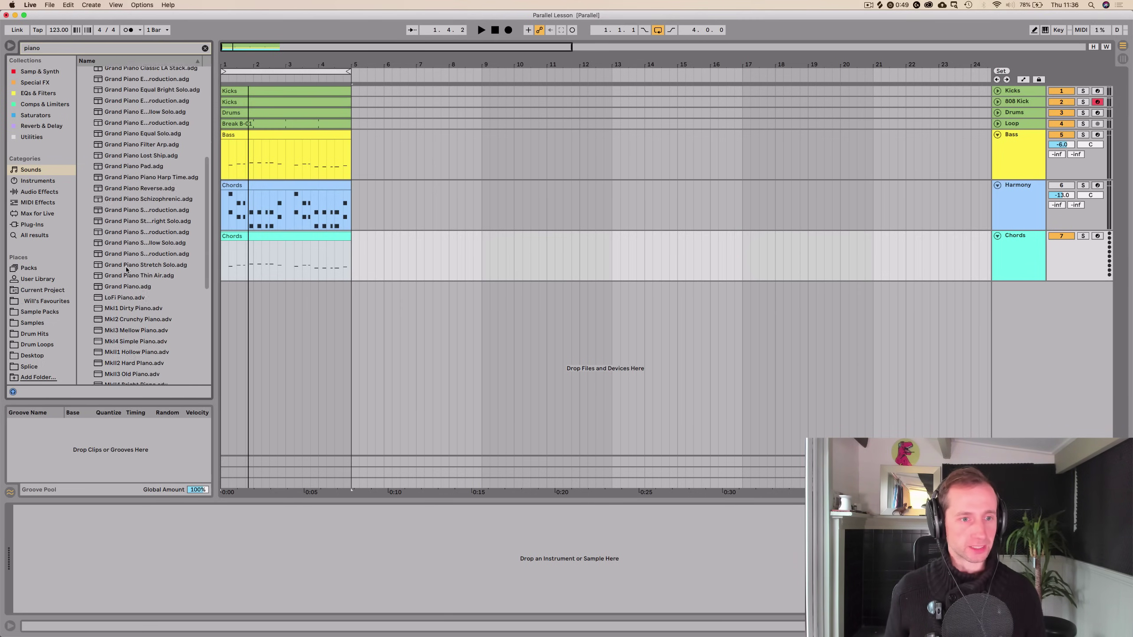
pyautogui.moveTo(121, 286); pyautogui.dragTo(189, 281)
pyautogui.moveTo(244, 258); pyautogui.dragTo(245, 256)
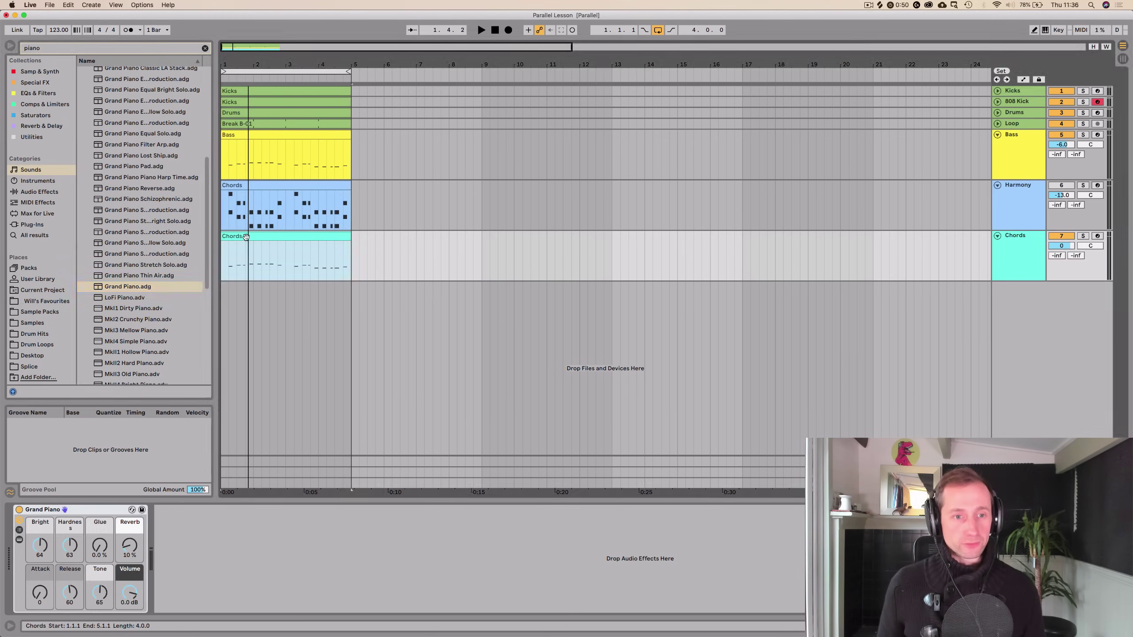
# Open the Chords clip in the note editor and fold it to the used pitches
pyautogui.doubleClick(245, 236)
pyautogui.click(149, 284)
pyautogui.click(149, 285)
pyautogui.hscroll(-1, 235, 340)
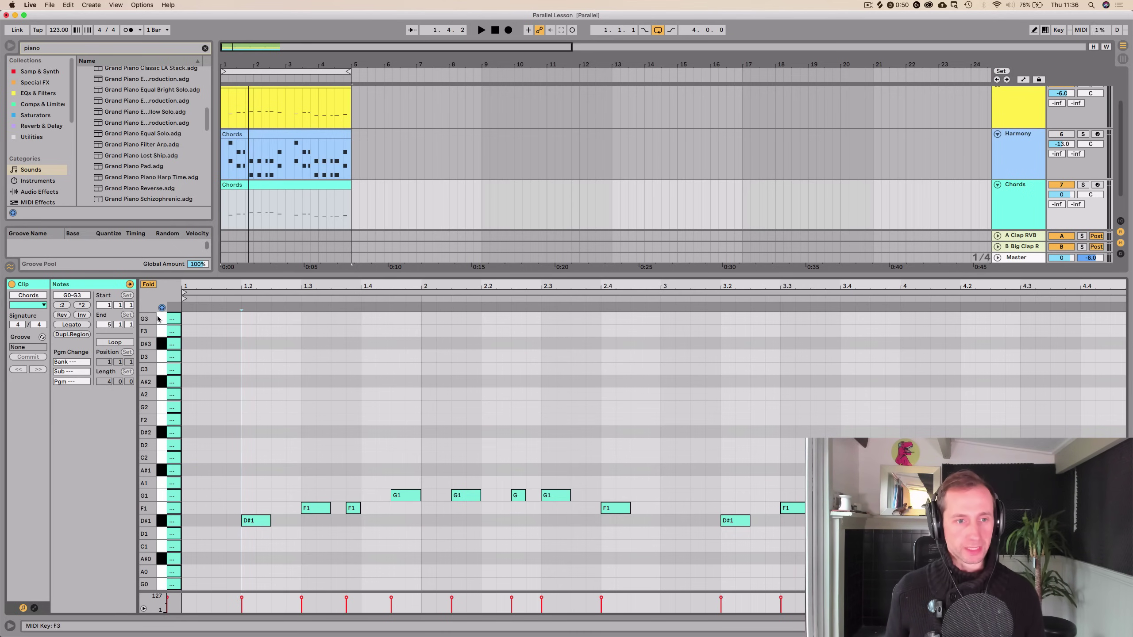
pyautogui.click(149, 285)
pyautogui.click(149, 284)
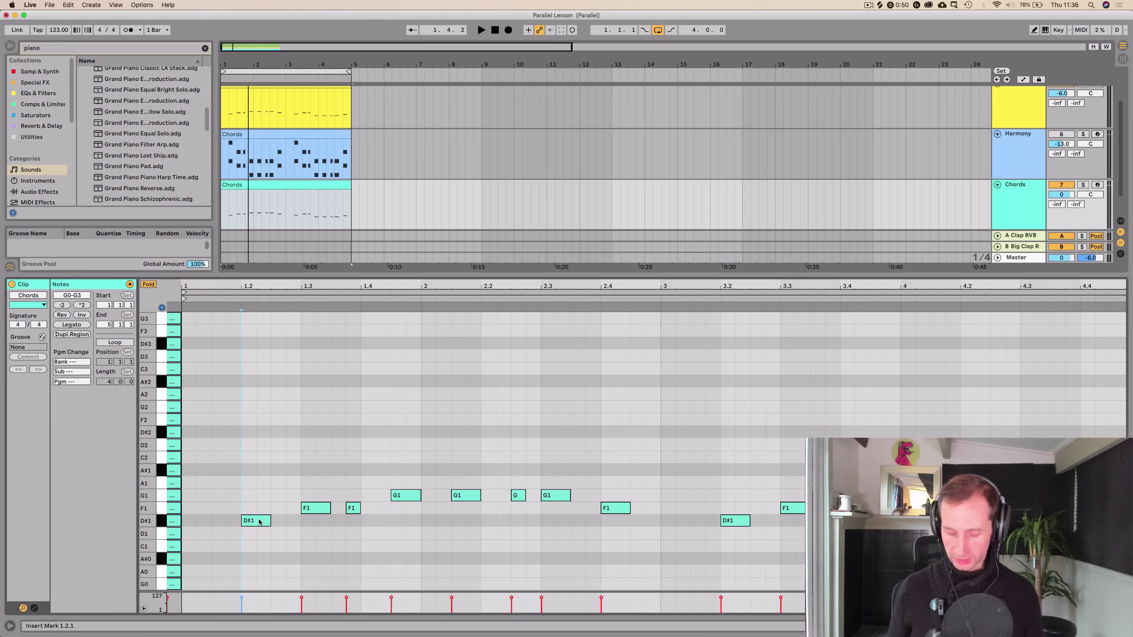
# Stack copies of the first D#1 note at 1.2 on G1 and A#1 to build a triad
pyautogui.moveTo(259, 522); pyautogui.dragTo(261, 514)
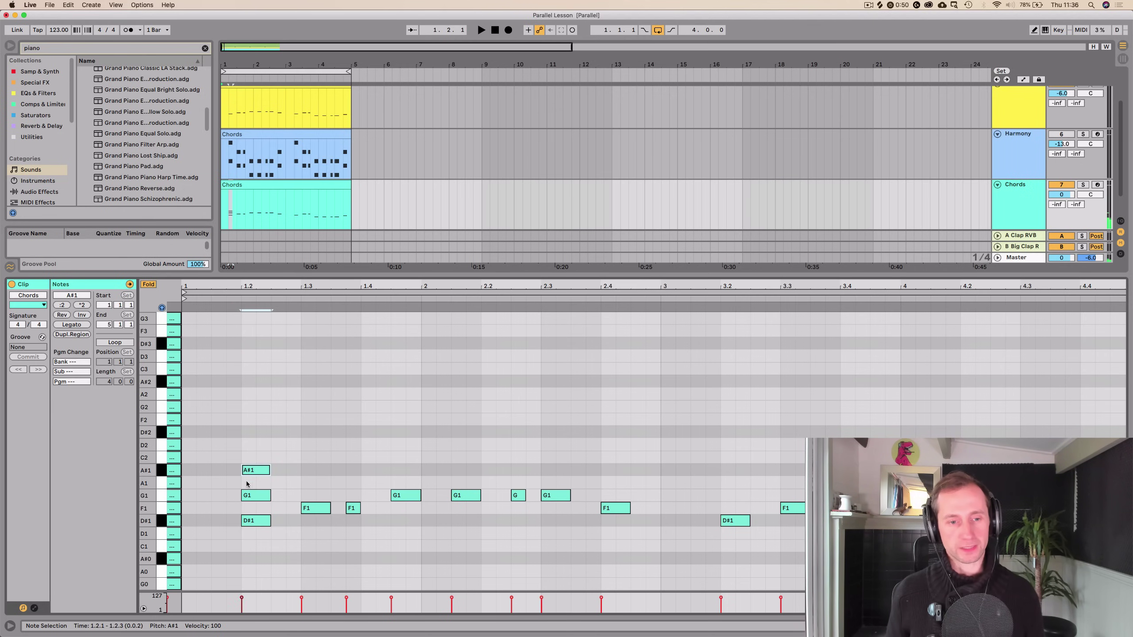
pyautogui.press('space')
pyautogui.press('space')
# Transpose all notes in the Chords clip up one octave and lower the Chords track volume to -7.3 dB
pyautogui.click(235, 439)
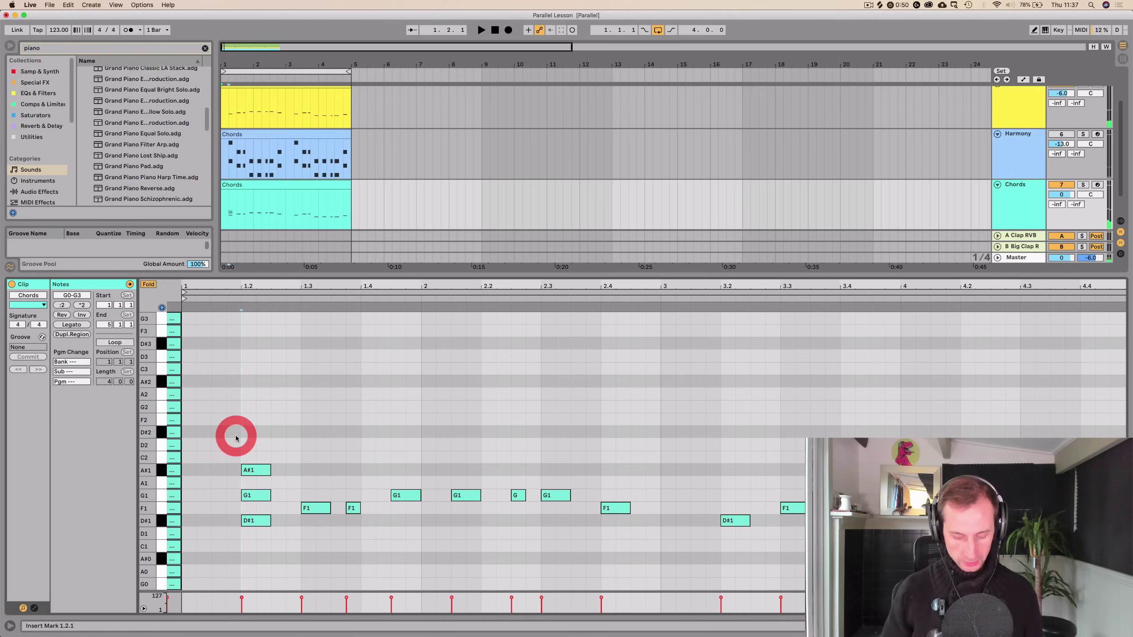
pyautogui.press('super+a')
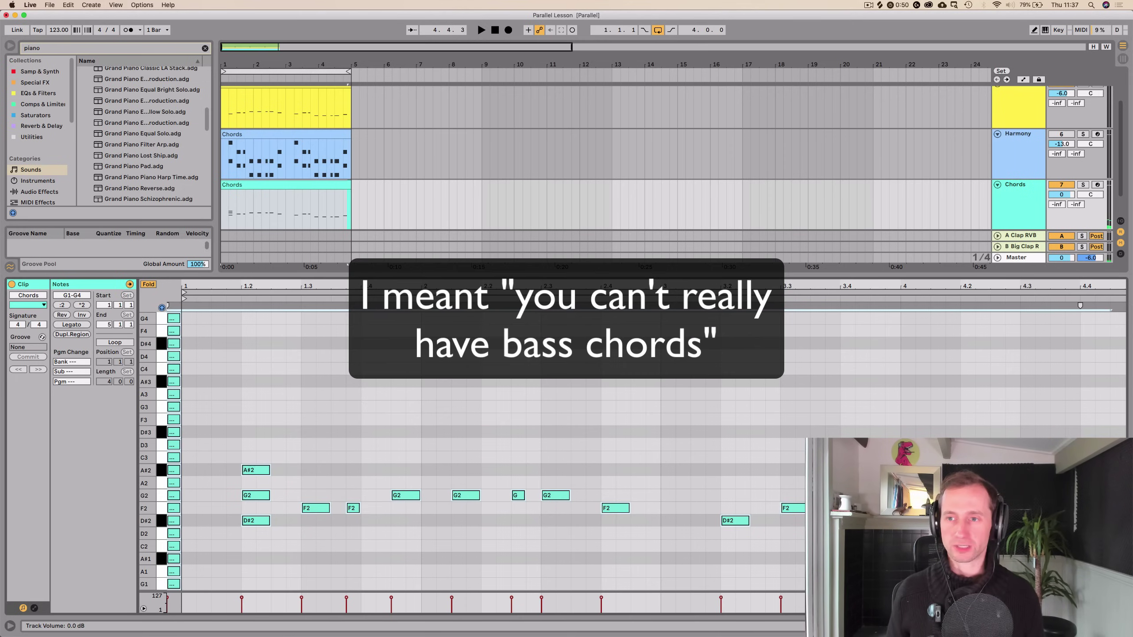
pyautogui.press('space')
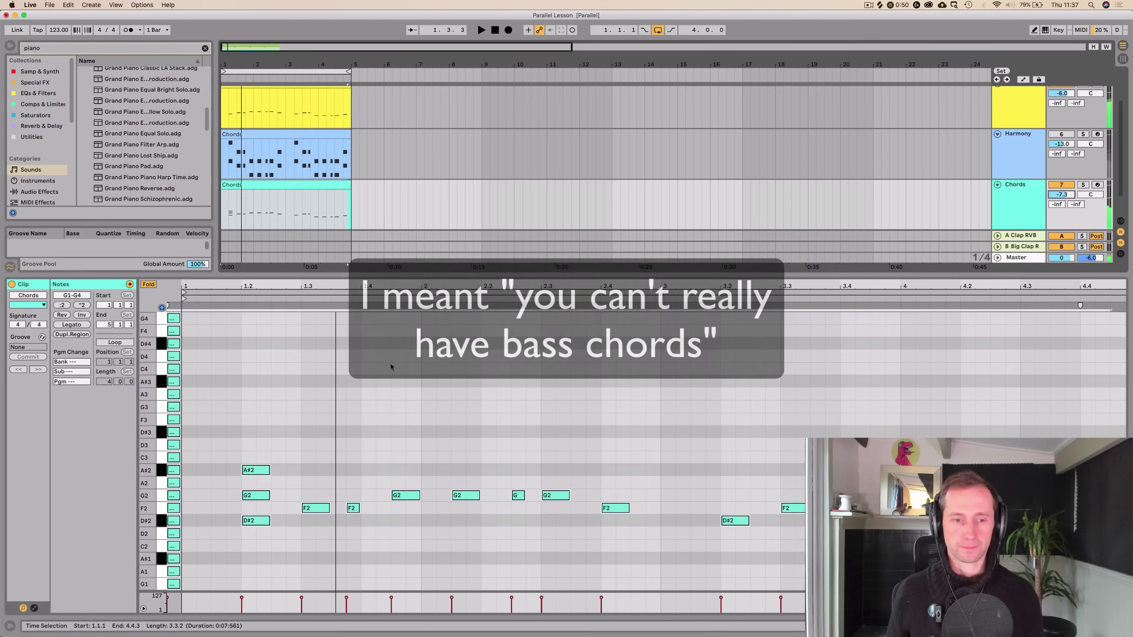
pyautogui.click(359, 447)
# Build triads on the two F2 notes in bar 1 by adding A2 and C3 above each
pyautogui.click(320, 507)
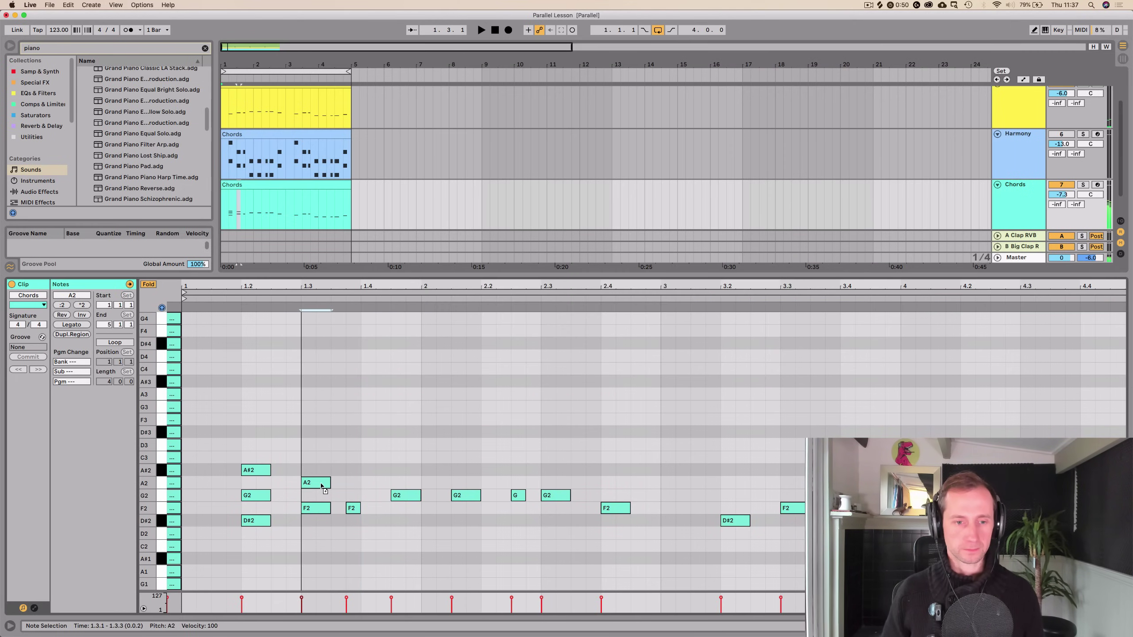
pyautogui.click(322, 484)
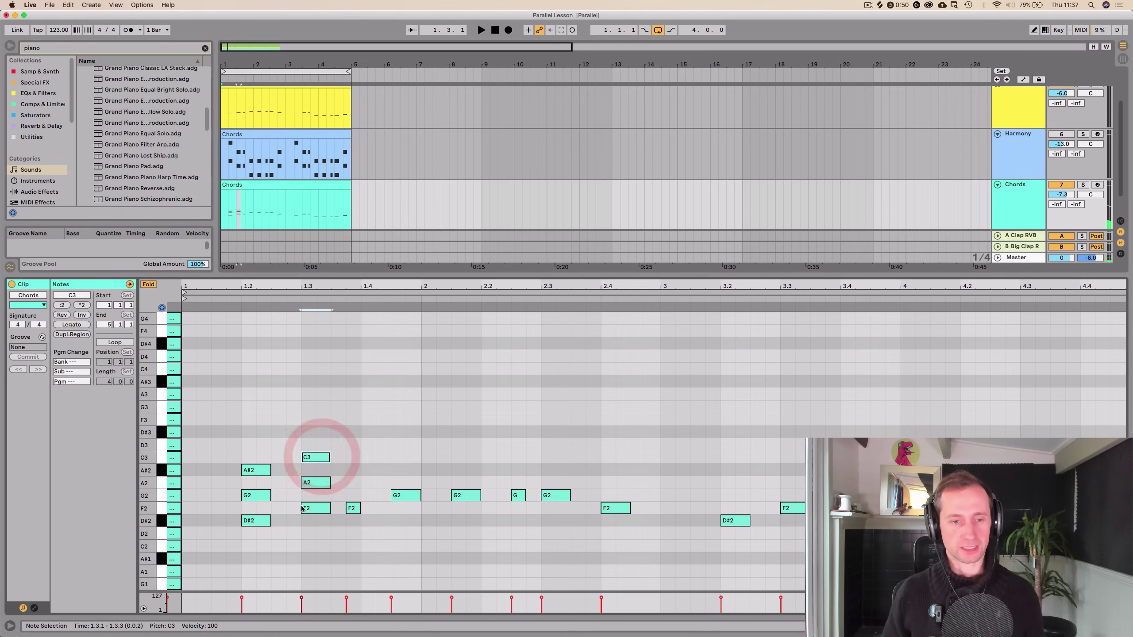
pyautogui.press('space')
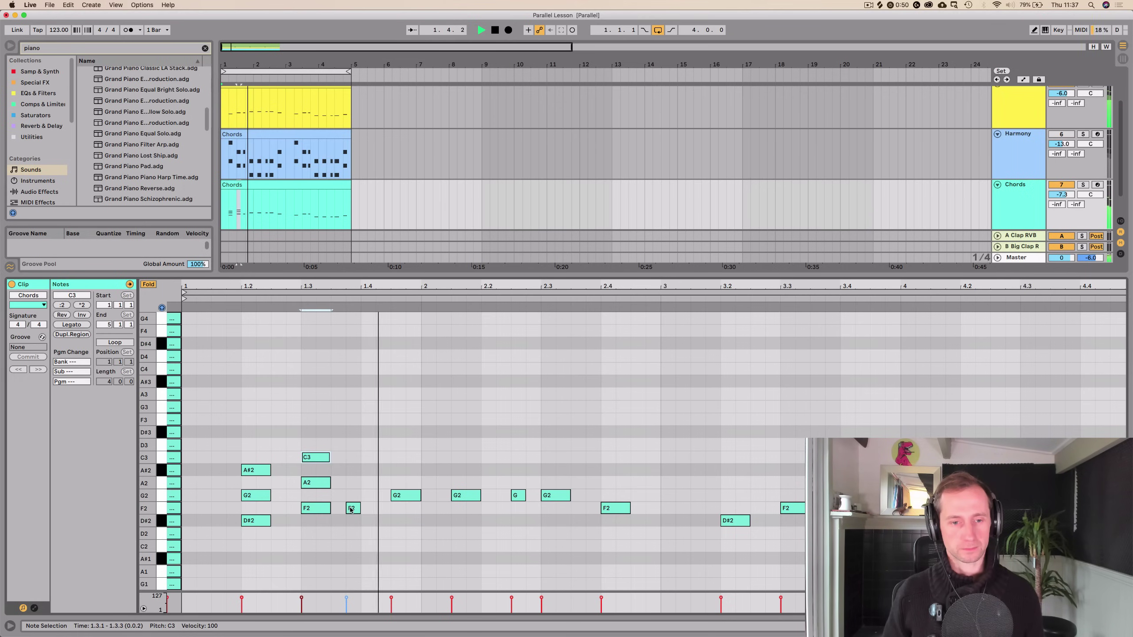
pyautogui.press('space')
pyautogui.doubleClick(353, 483)
pyautogui.doubleClick(353, 457)
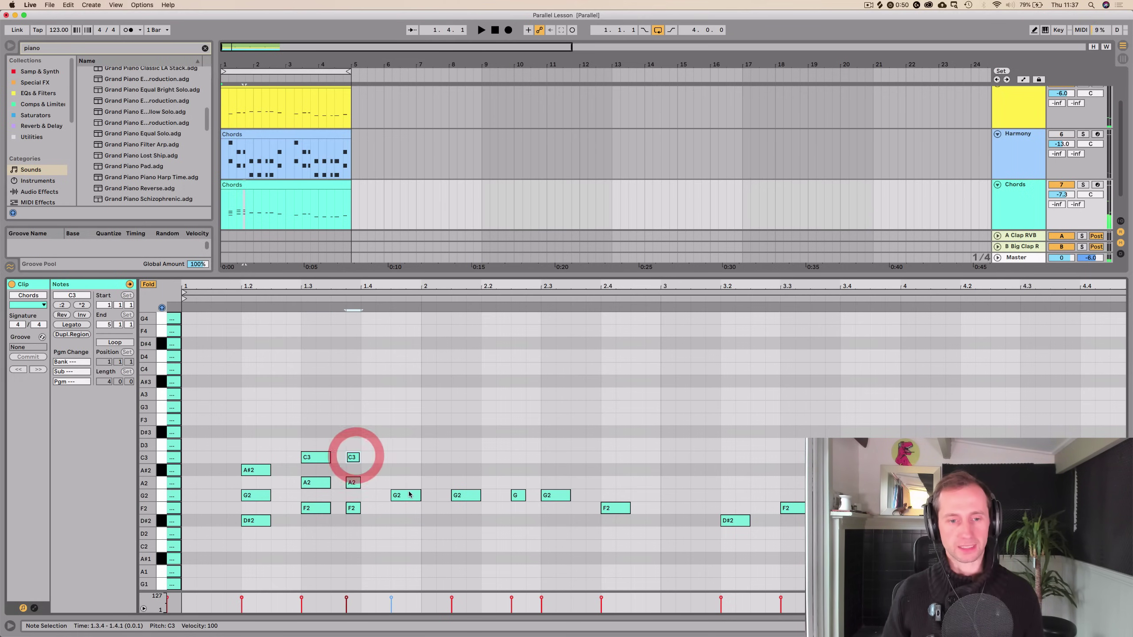
# Add A#2 and D3 above each of the four G2 notes from 1.4 to 2.3
pyautogui.doubleClick(406, 470)
pyautogui.doubleClick(405, 444)
pyautogui.click(200, 443)
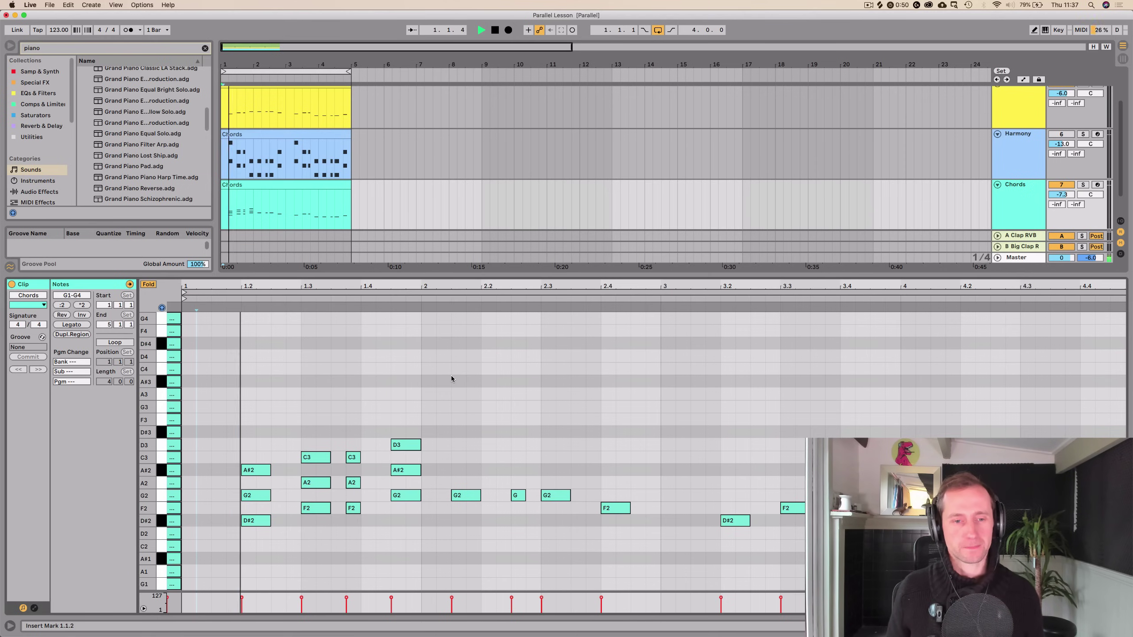
pyautogui.doubleClick(465, 471)
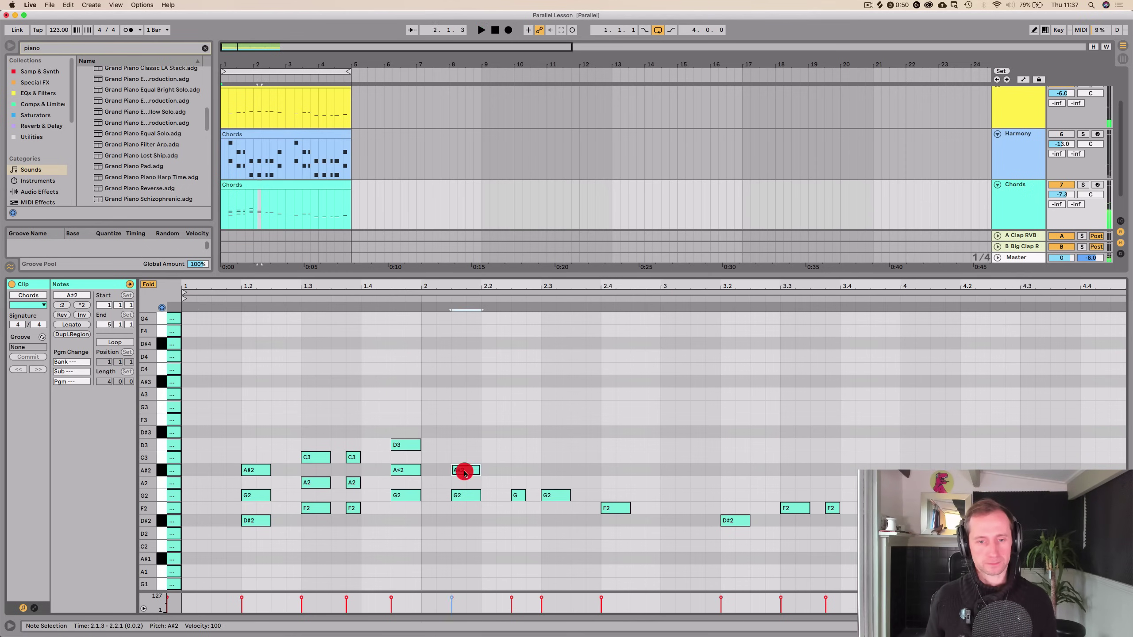
pyautogui.doubleClick(465, 446)
pyautogui.press('space')
pyautogui.moveTo(511, 481); pyautogui.dragTo(558, 470)
pyautogui.moveTo(557, 471); pyautogui.dragTo(557, 444)
# Add A2 and C3 above the F2 notes in bars 2 and 3, and G2 and A#2 above the D#2 at 3.2
pyautogui.moveTo(624, 508); pyautogui.dragTo(623, 482)
pyautogui.moveTo(623, 483); pyautogui.dragTo(622, 457)
pyautogui.moveTo(731, 521); pyautogui.dragTo(729, 496)
pyautogui.moveTo(729, 495); pyautogui.dragTo(727, 469)
pyautogui.moveTo(795, 508); pyautogui.dragTo(796, 482)
pyautogui.moveTo(796, 483); pyautogui.dragTo(797, 458)
pyautogui.moveTo(831, 508); pyautogui.dragTo(831, 483)
pyautogui.moveTo(831, 483); pyautogui.dragTo(831, 458)
# Add D#2 and G2 above the C2 notes around bar 4, and F2 and A2 above the final D2
pyautogui.moveTo(864, 568); pyautogui.dragTo(1042, 556)
pyautogui.moveTo(1034, 559); pyautogui.dragTo(1034, 508)
pyautogui.moveTo(1095, 547); pyautogui.dragTo(1095, 522)
pyautogui.moveTo(1095, 521); pyautogui.dragTo(1095, 496)
pyautogui.press('space')
pyautogui.click(675, 432)
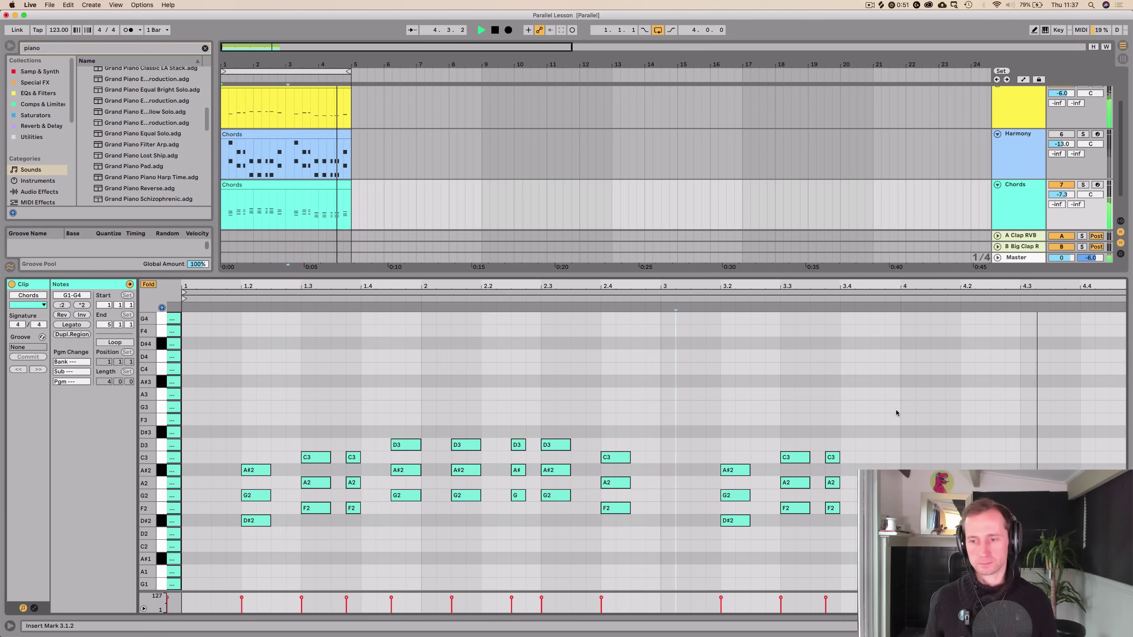
# Solo the Chords track and unfold its piano roll to show every key
pyautogui.click(1083, 184)
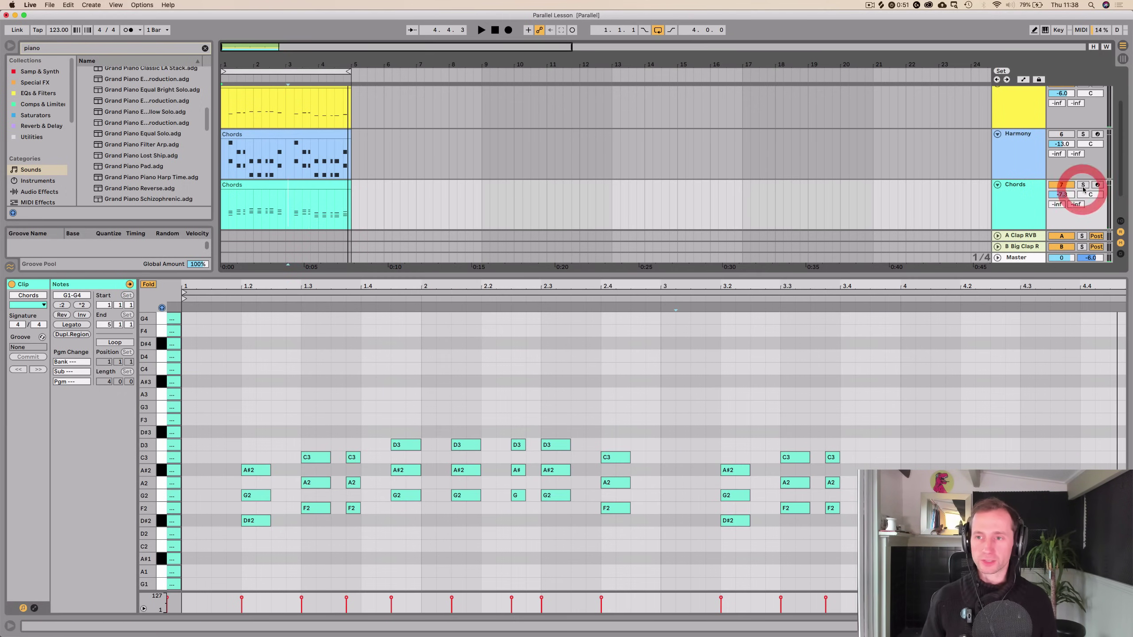
pyautogui.click(149, 285)
pyautogui.click(838, 472)
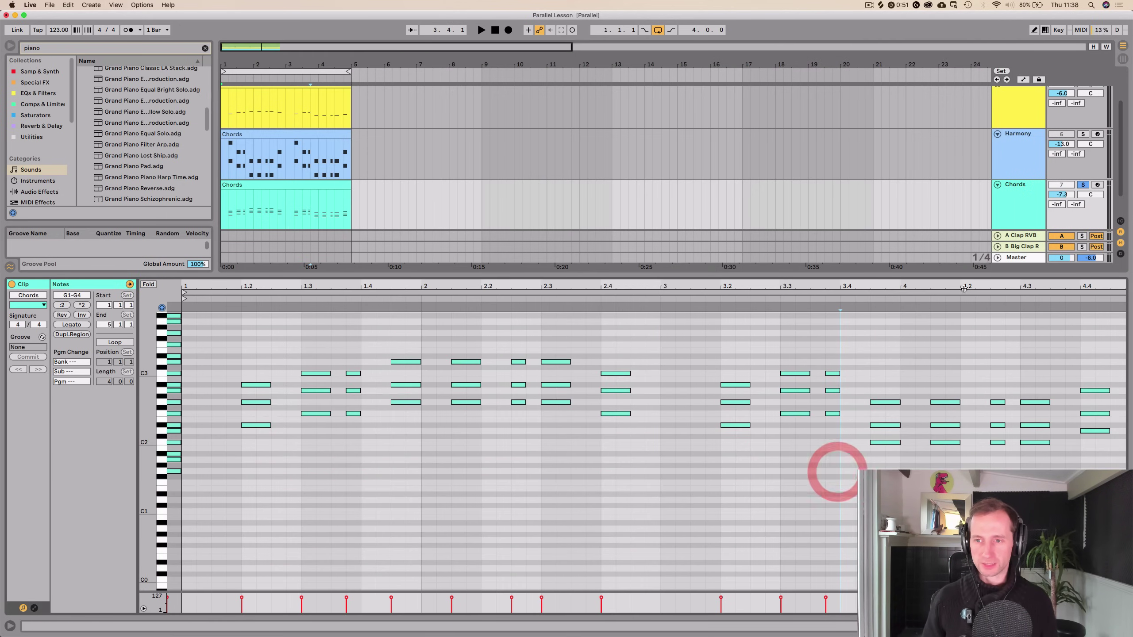
pyautogui.moveTo(953, 290); pyautogui.dragTo(954, 288)
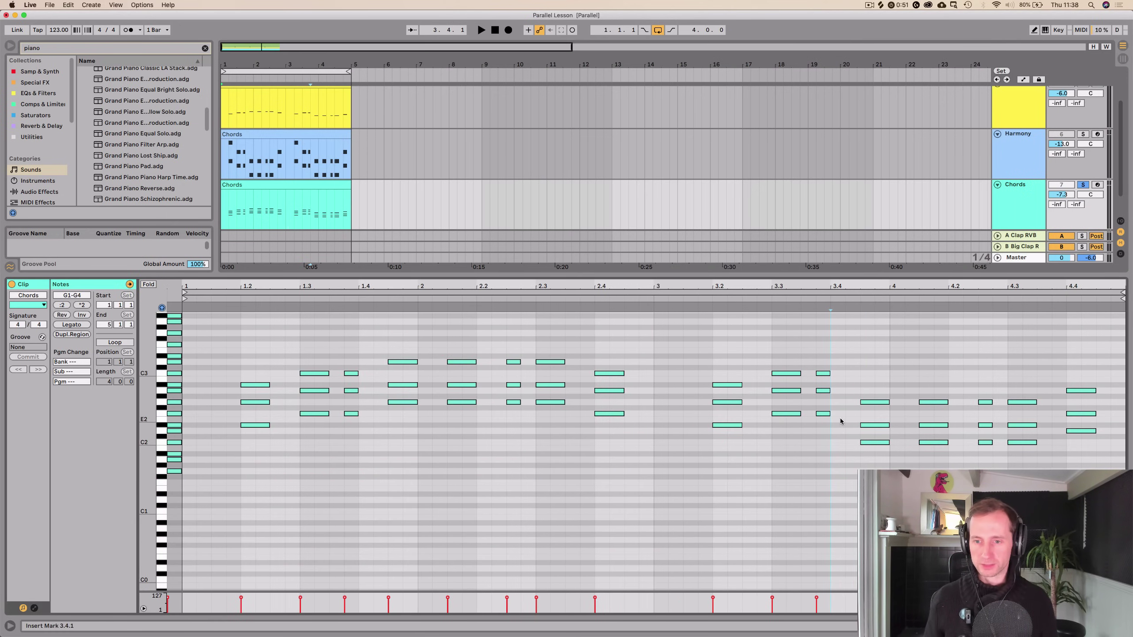
# Raise the D#2 notes in the four C2 chords around bar 4 to E2 and play them back
pyautogui.click(877, 443)
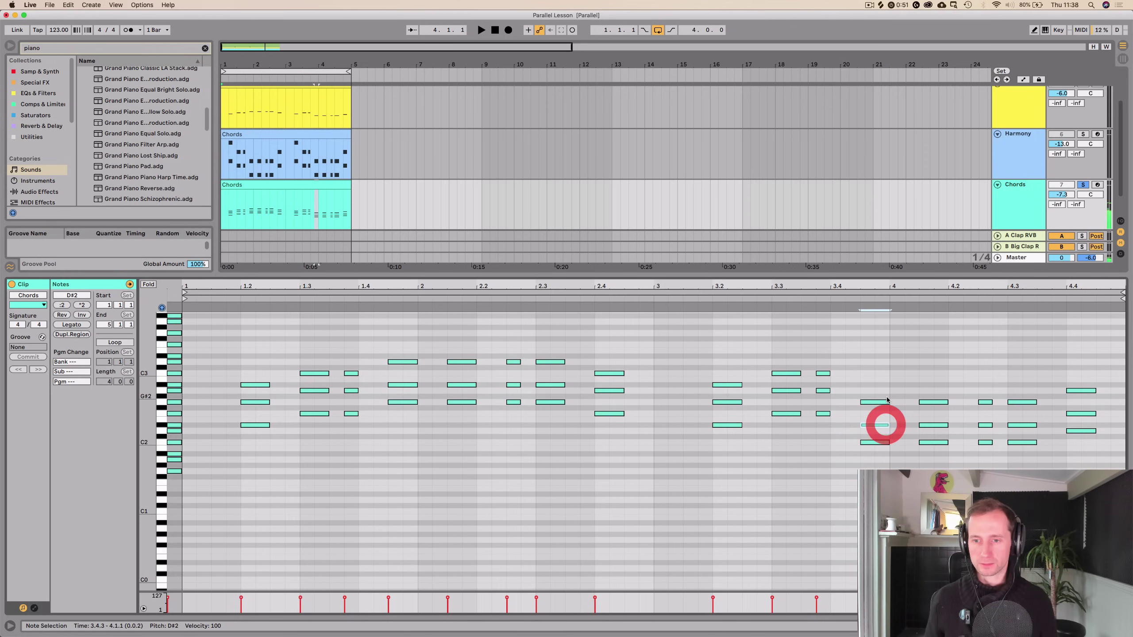
pyautogui.click(885, 402)
pyautogui.click(846, 435)
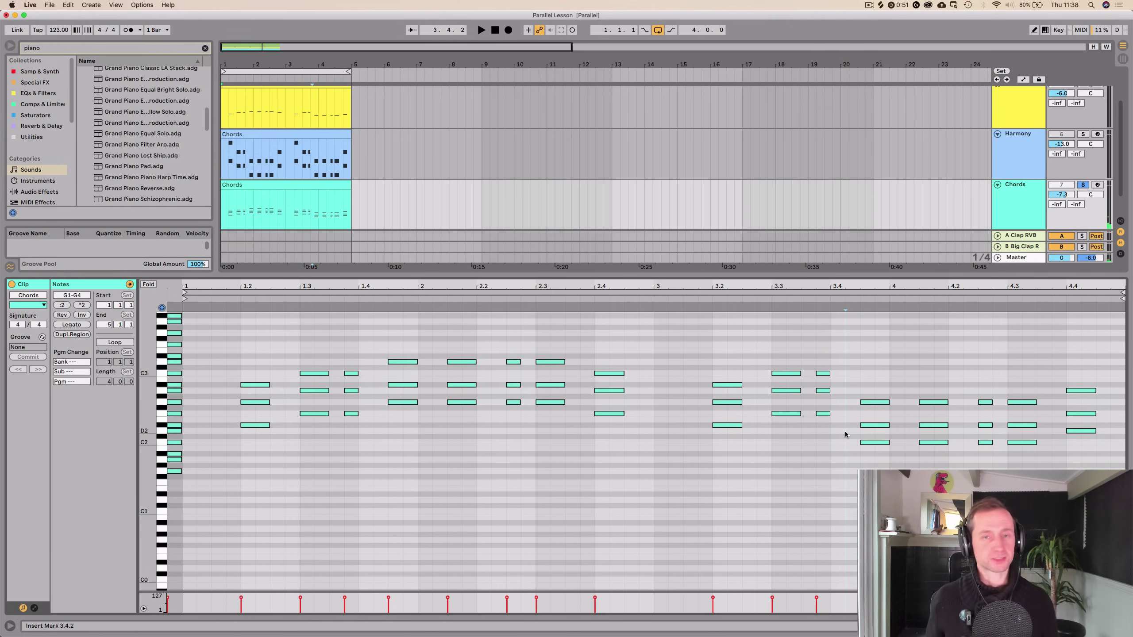
pyautogui.moveTo(845, 434); pyautogui.dragTo(1026, 420)
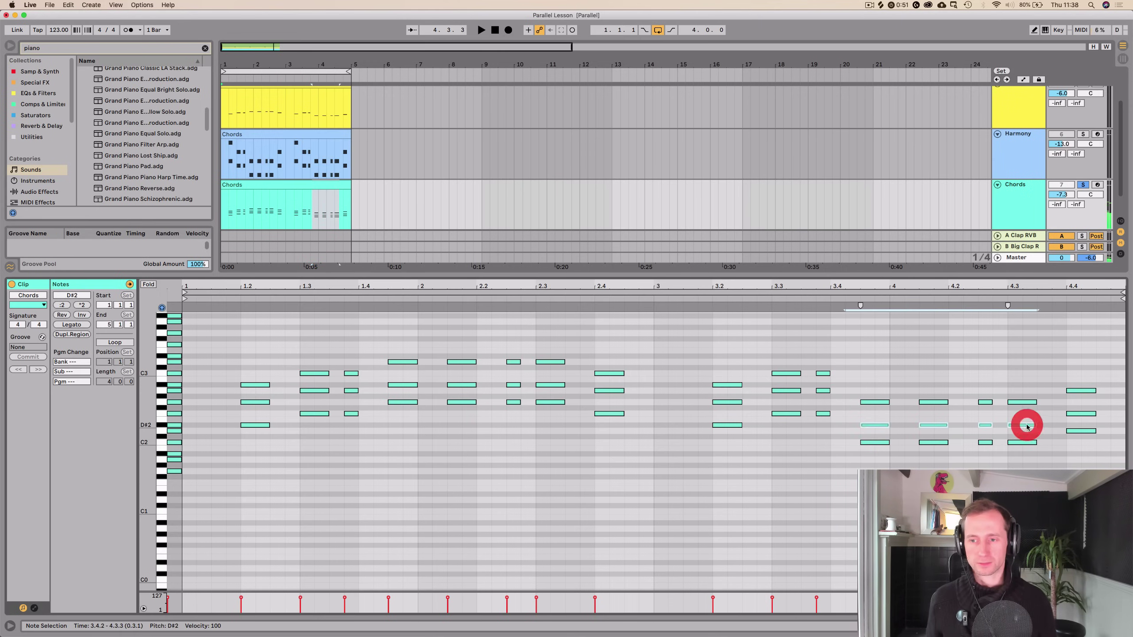
pyautogui.click(769, 302)
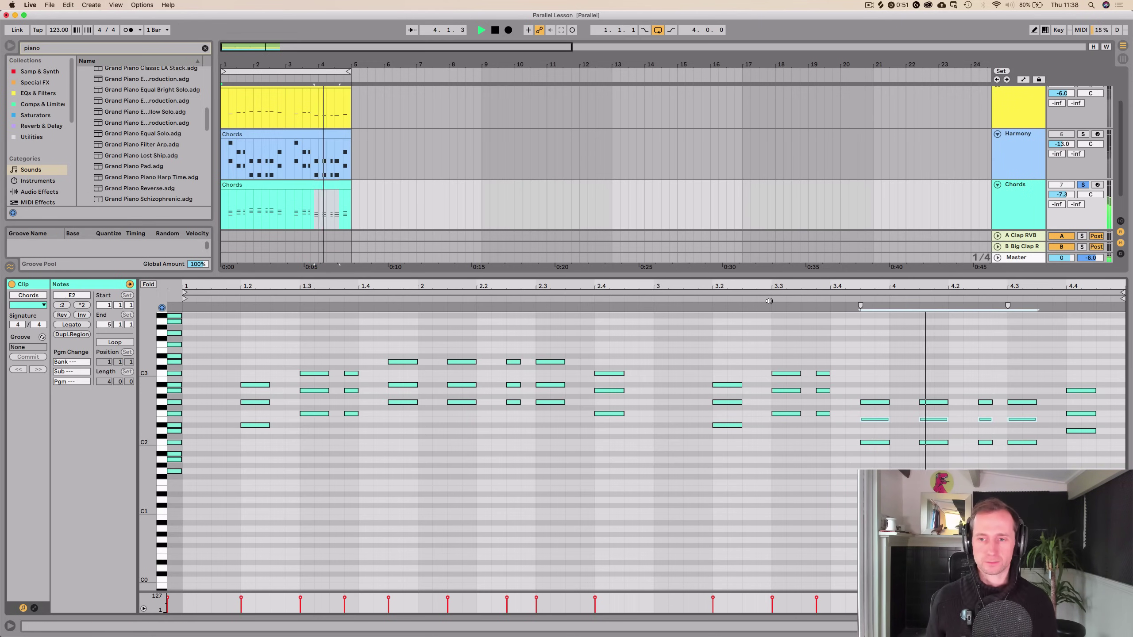
pyautogui.press('space')
# Raise the middle note of the final chord at 4.4 to F#2 and play the progression
pyautogui.moveTo(1078, 416); pyautogui.dragTo(1077, 409)
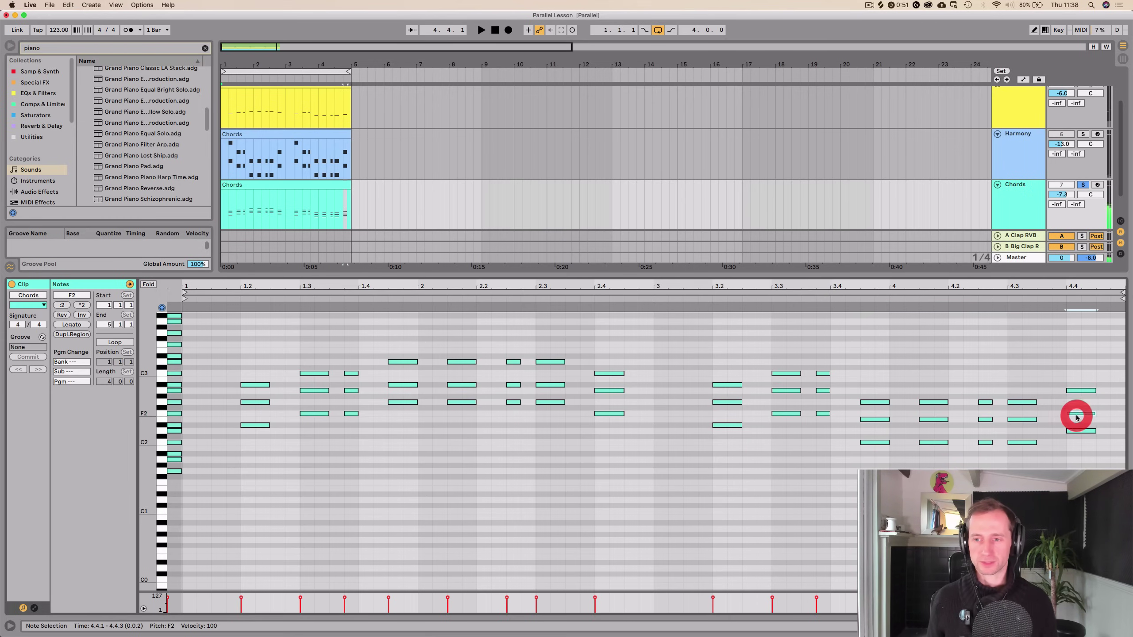
pyautogui.click(847, 298)
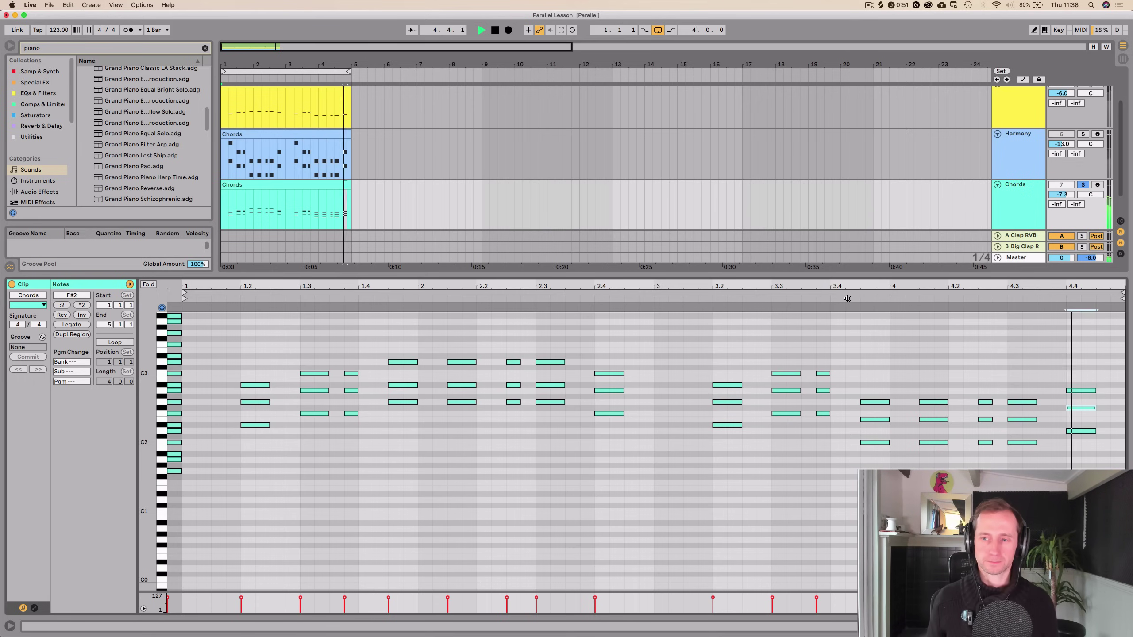
pyautogui.click(696, 458)
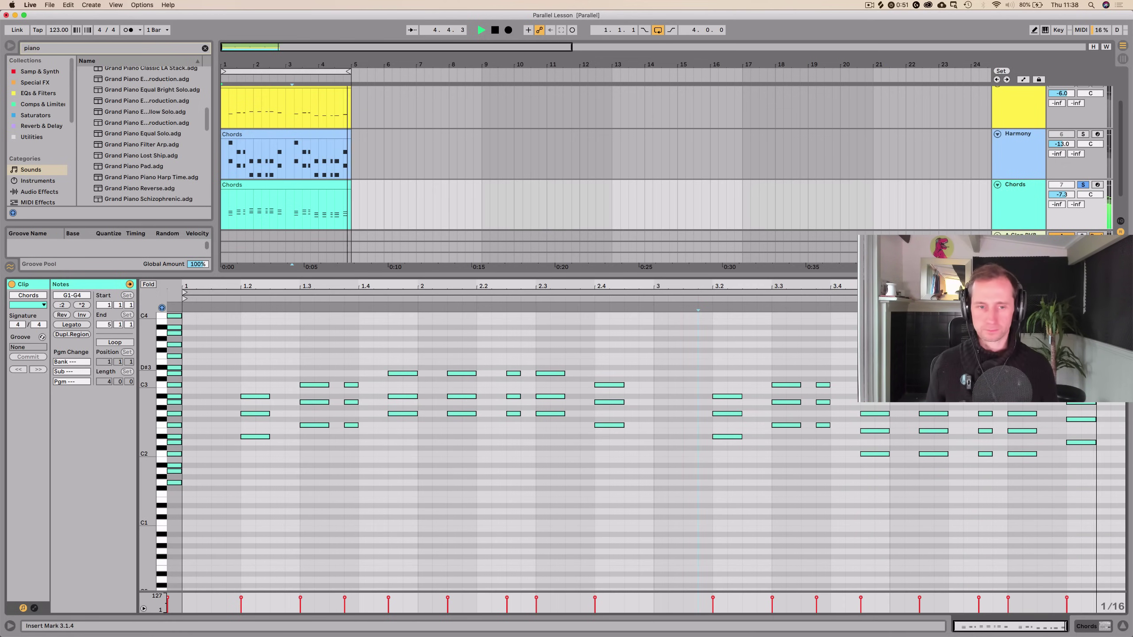
pyautogui.scroll(1, 585, 342)
pyautogui.press('space')
pyautogui.scroll(7, 372, 353)
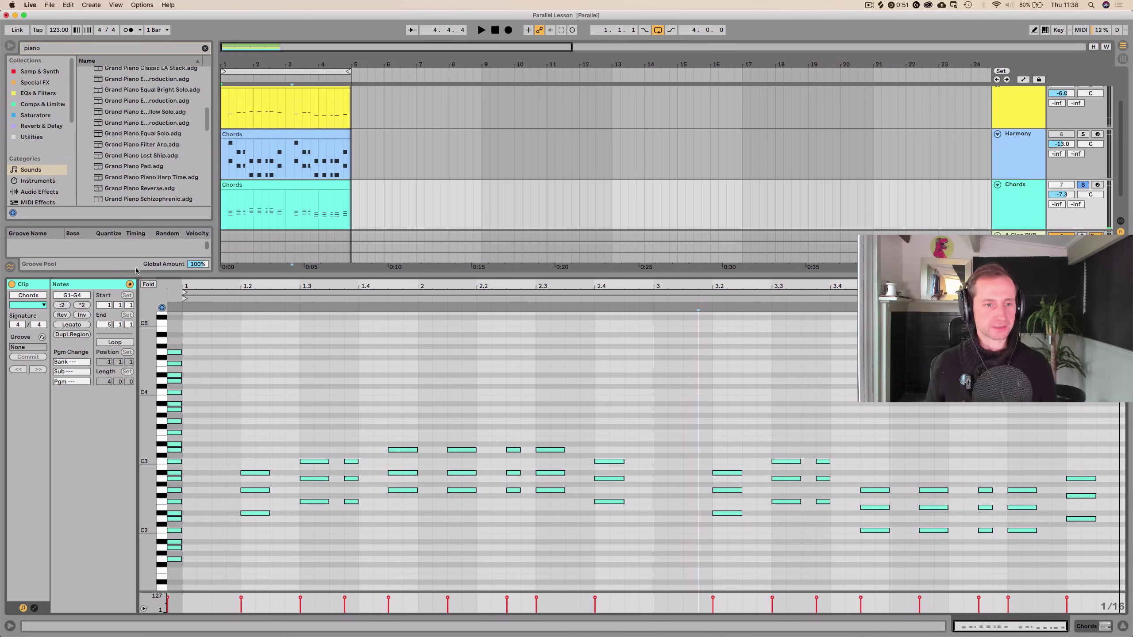
# Add D3 above the chord at 1.2 and F3 above the four G2 chords from 1.4 to 2.3, and play them back
pyautogui.click(155, 286)
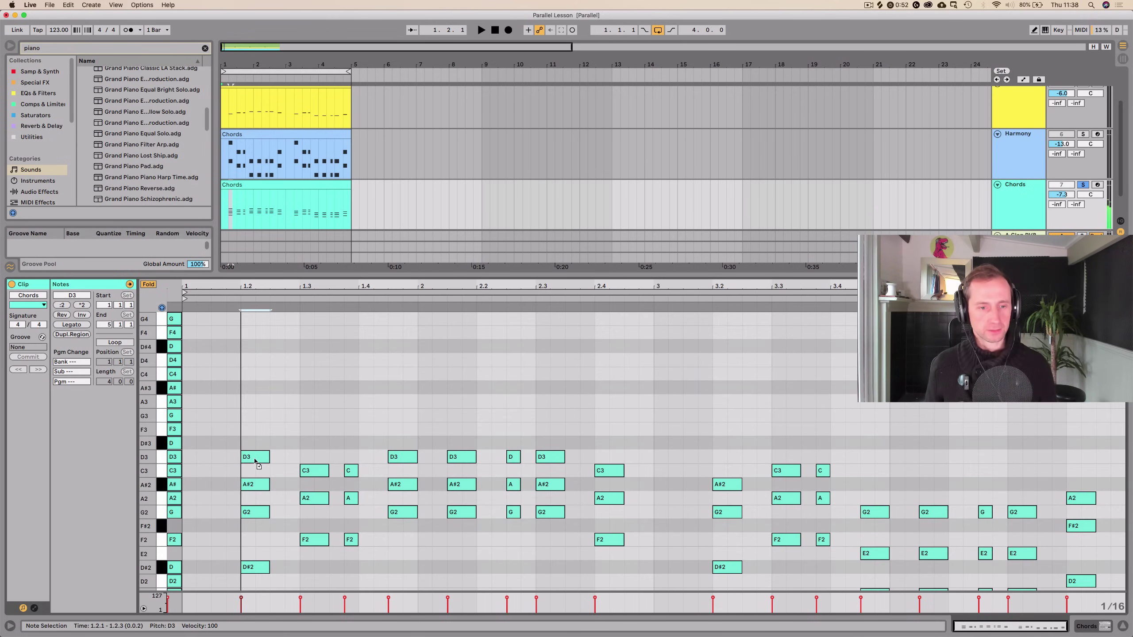
pyautogui.doubleClick(254, 456)
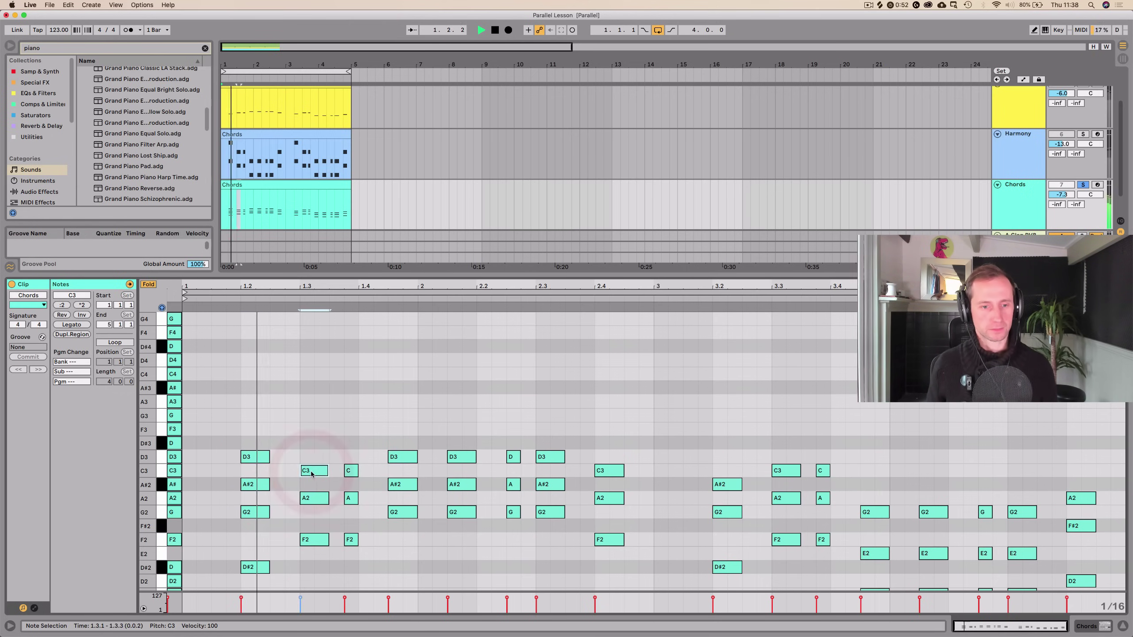
pyautogui.doubleClick(400, 430)
pyautogui.doubleClick(461, 429)
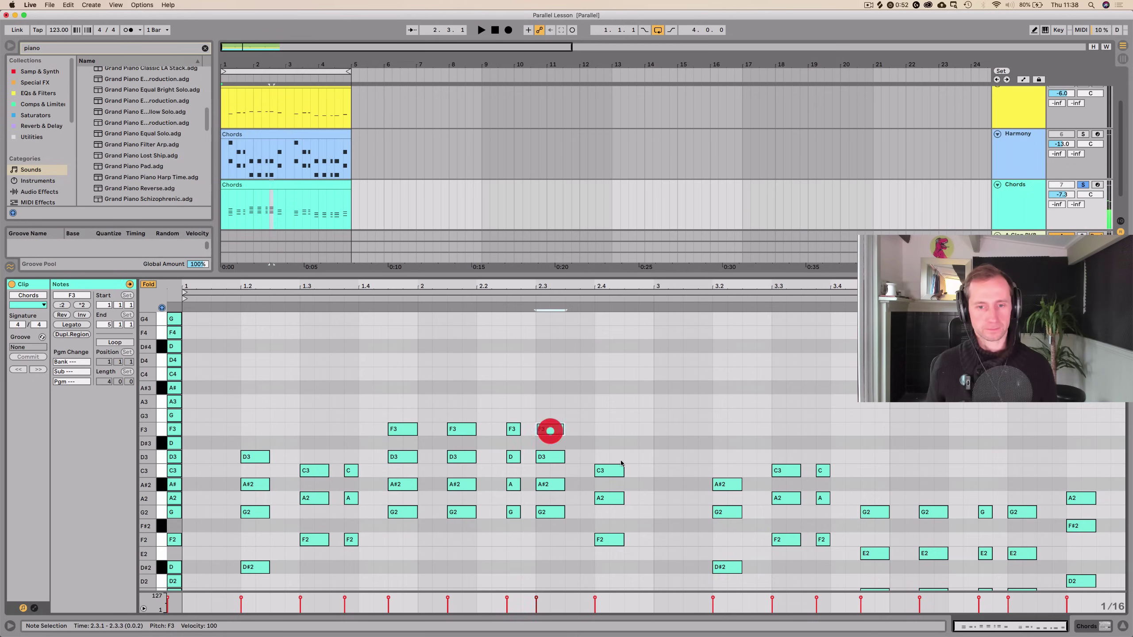
pyautogui.click(605, 442)
pyautogui.press('space')
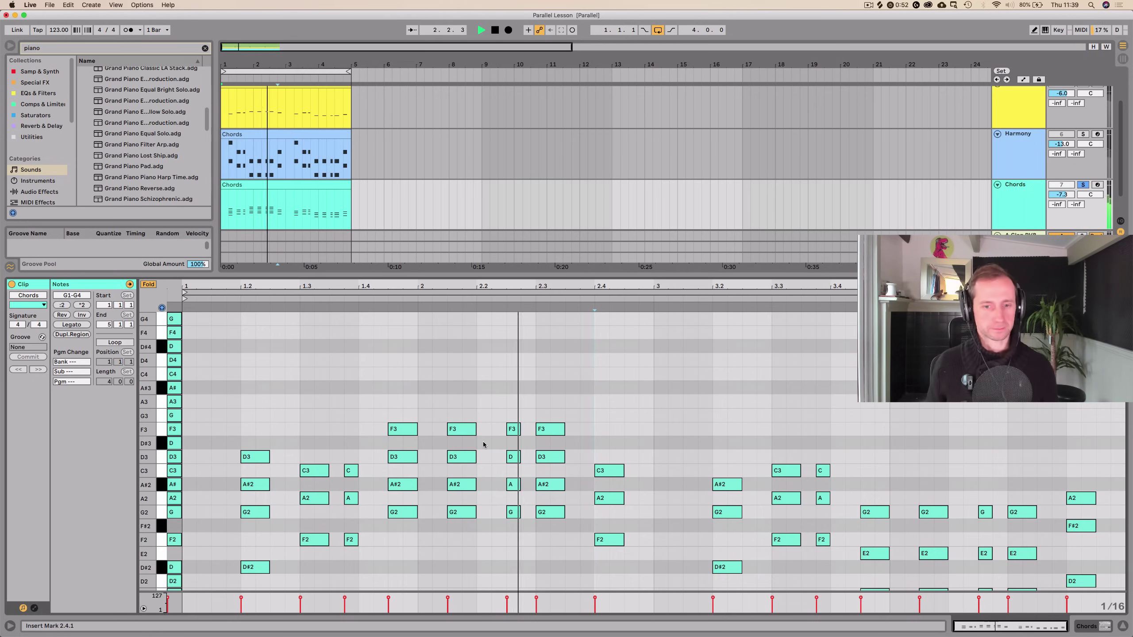
pyautogui.press('space')
# Add D3 above the D#2 chord at 3.2 and try an extra upper note on both F2 chords in bar 3
pyautogui.click(727, 485)
pyautogui.moveTo(776, 469); pyautogui.dragTo(783, 432)
pyautogui.moveTo(823, 468); pyautogui.dragTo(822, 439)
# Try A#2 above the G2 notes around bar 4, and remove the trial upper notes from the bar 3 F2 chords
pyautogui.moveTo(860, 496); pyautogui.dragTo(1022, 520)
pyautogui.moveTo(1019, 512); pyautogui.dragTo(1019, 484)
pyautogui.click(782, 300)
pyautogui.press('space')
pyautogui.press('Delete')
pyautogui.moveTo(765, 431); pyautogui.dragTo(825, 446)
pyautogui.press('Delete')
# Listen back, add A#2 above the C2 chord at 3.4.3, and unfold the piano roll to all keys
pyautogui.click(693, 299)
pyautogui.press('space')
pyautogui.moveTo(877, 513); pyautogui.dragTo(879, 485)
pyautogui.scroll(-3, 879, 484)
pyautogui.click(881, 501)
pyautogui.click(878, 458)
pyautogui.click(149, 285)
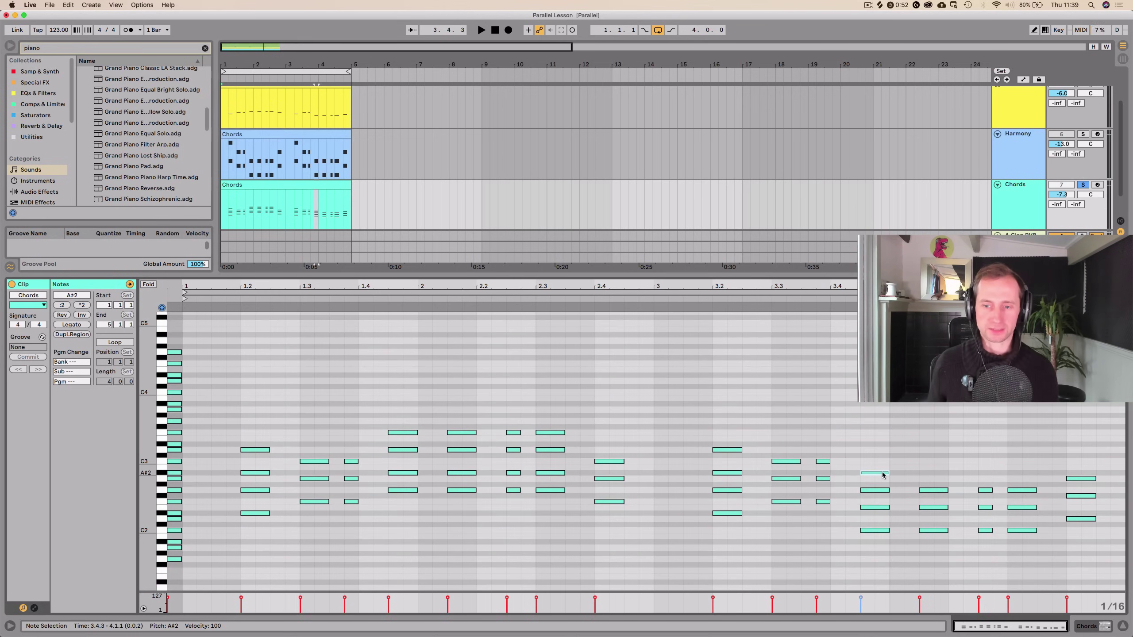
# Move the added note to B2, put B2 above the other three C2 chords around bar 4, and play the result
pyautogui.click(868, 444)
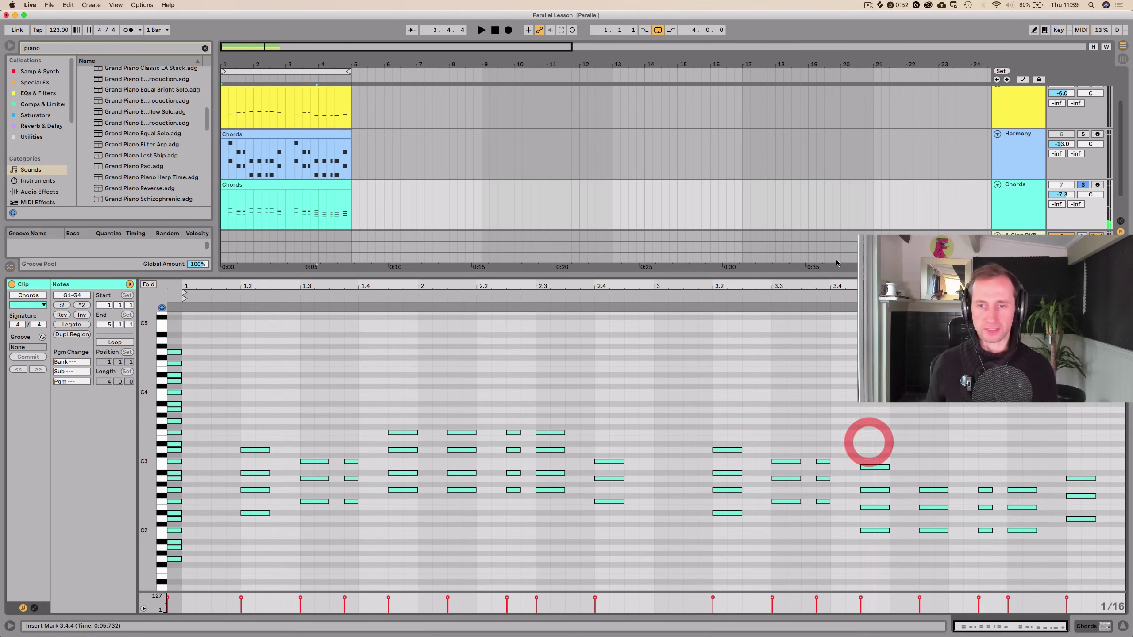
pyautogui.click(704, 297)
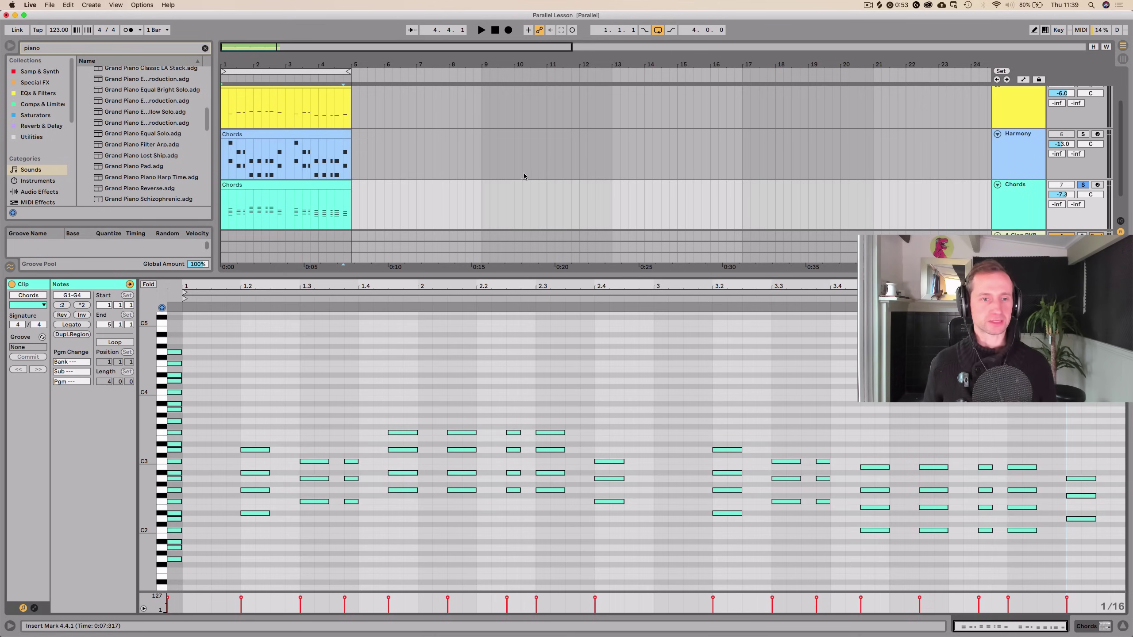
pyautogui.press('space')
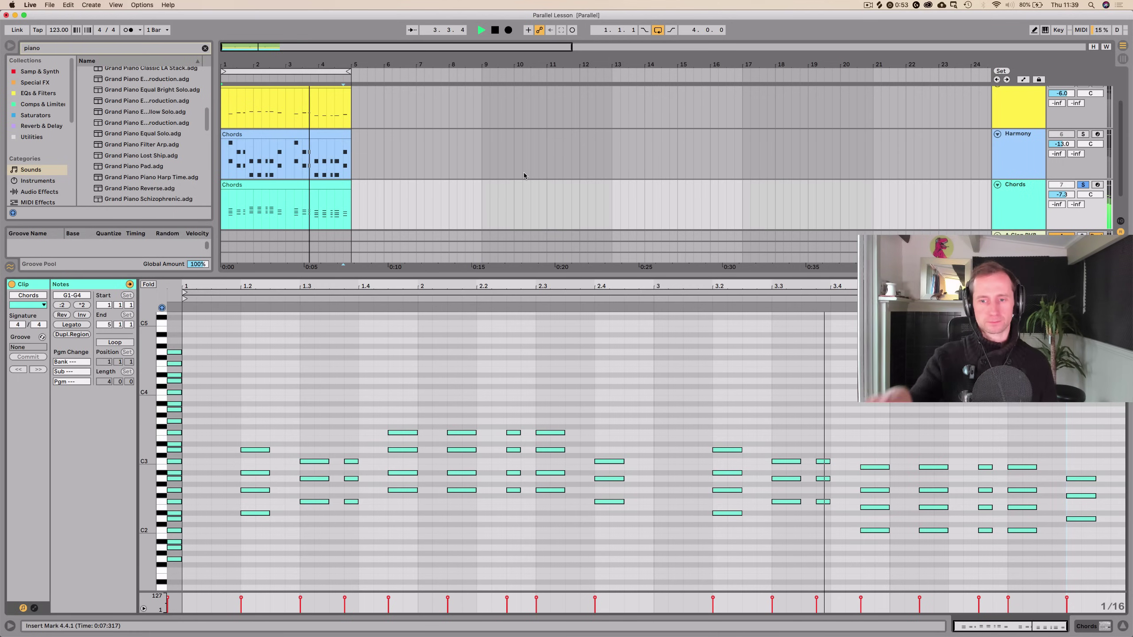
pyautogui.press('space')
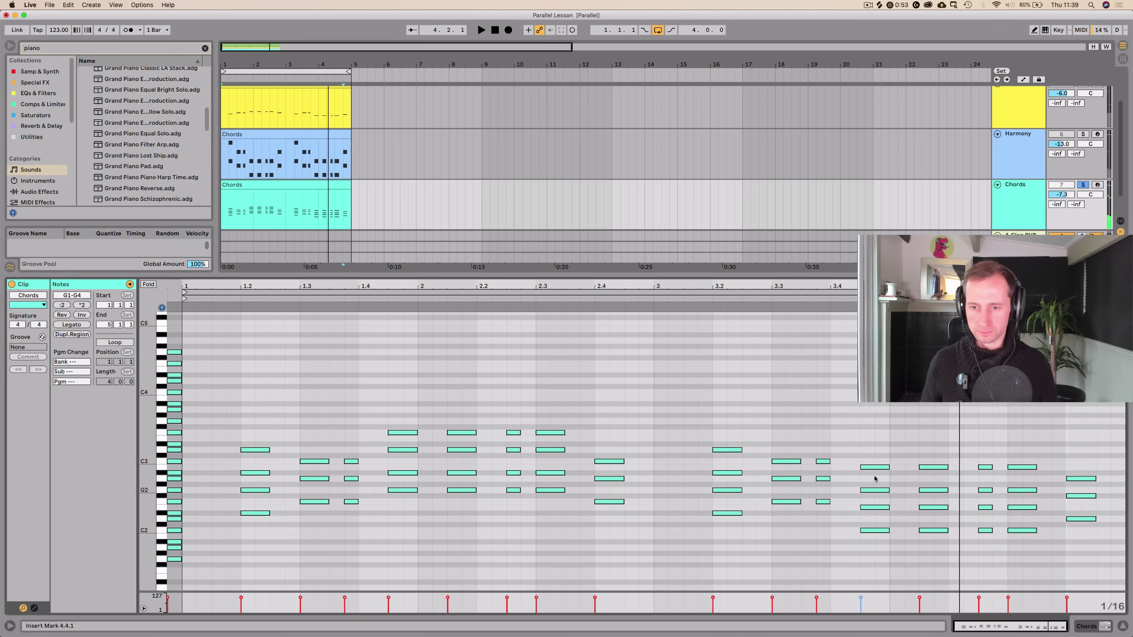
# Raise the four B2 top notes around bar 4 to C3 and play them back
pyautogui.click(874, 466)
pyautogui.moveTo(864, 458); pyautogui.dragTo(1026, 470)
pyautogui.press('Up')
pyautogui.click(810, 297)
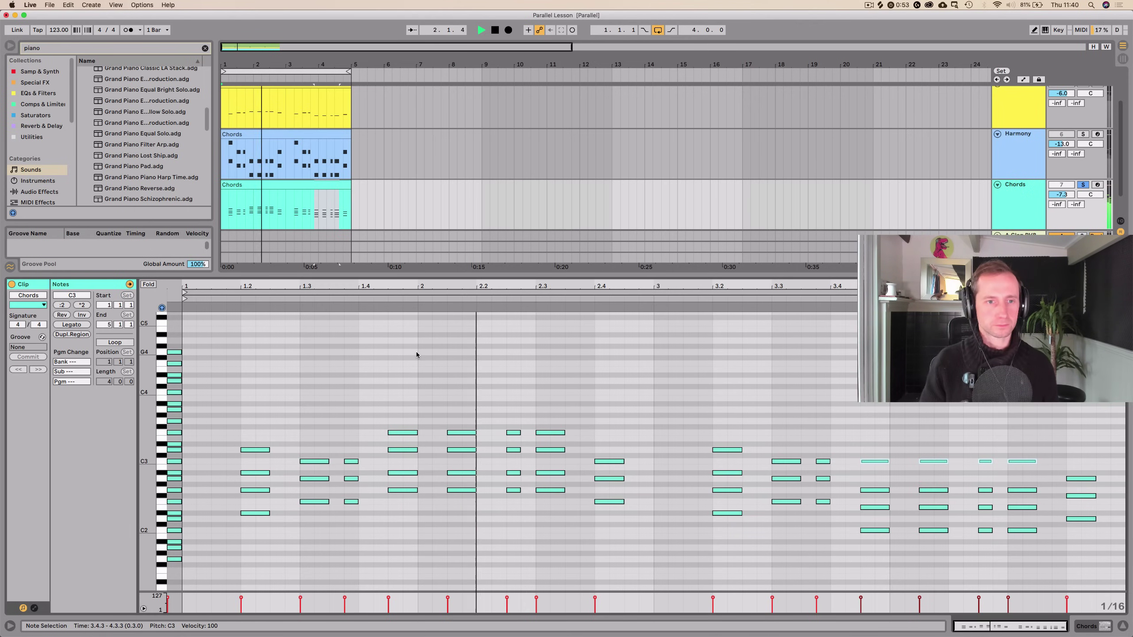
# Unsolo the Chords track and play the chords together with the other tracks
pyautogui.hotkey('shift', 'Tab')
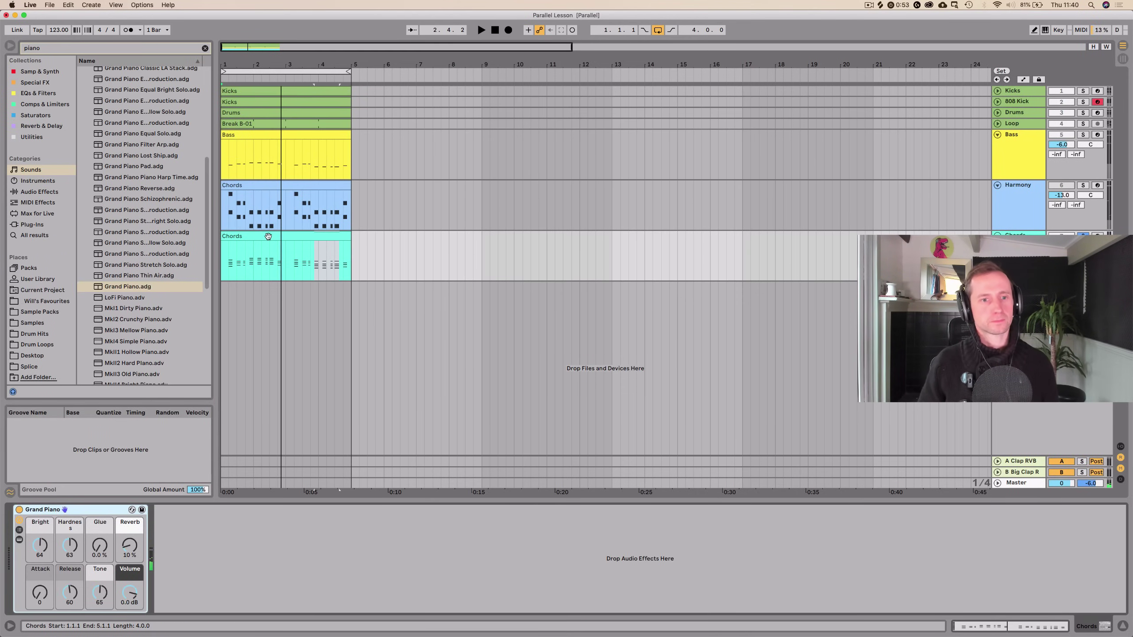
pyautogui.click(268, 236)
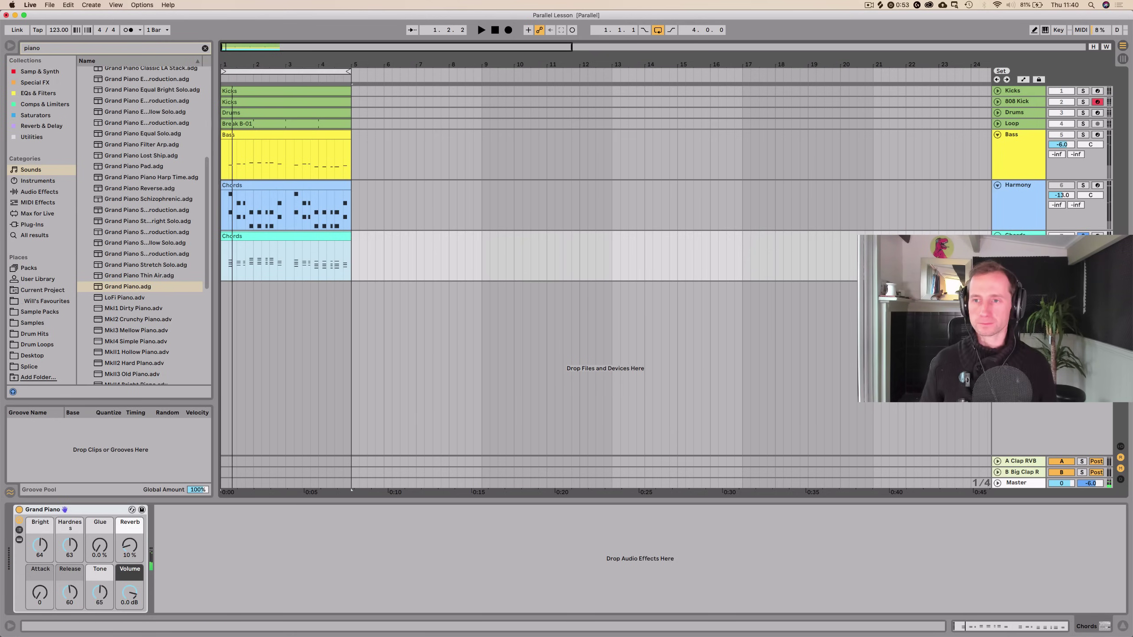
pyautogui.press('space')
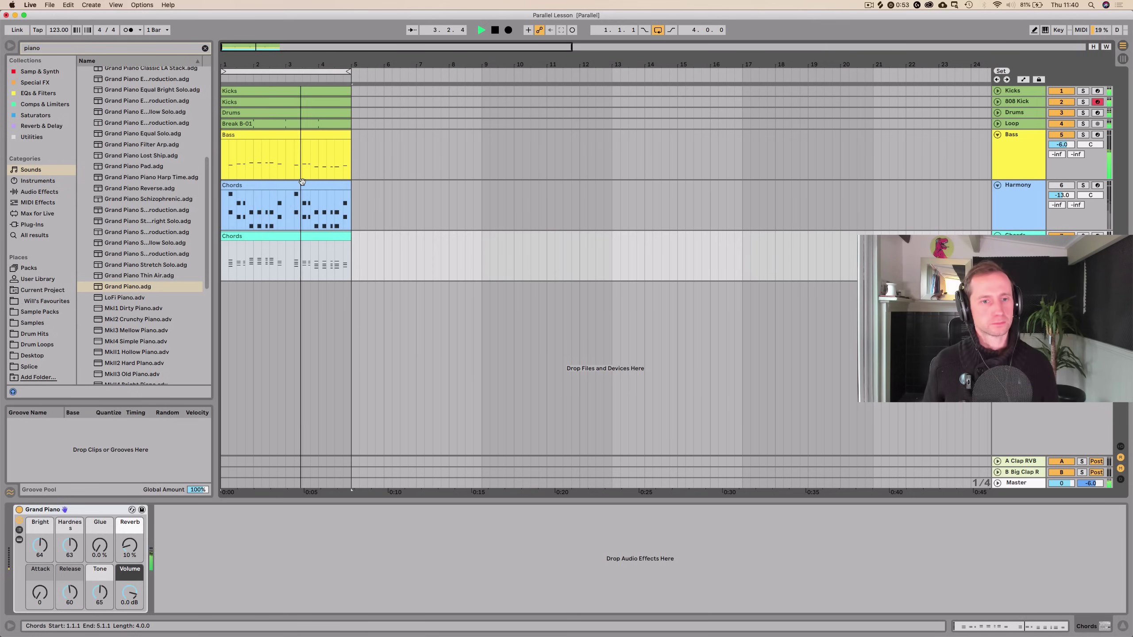
pyautogui.press('space')
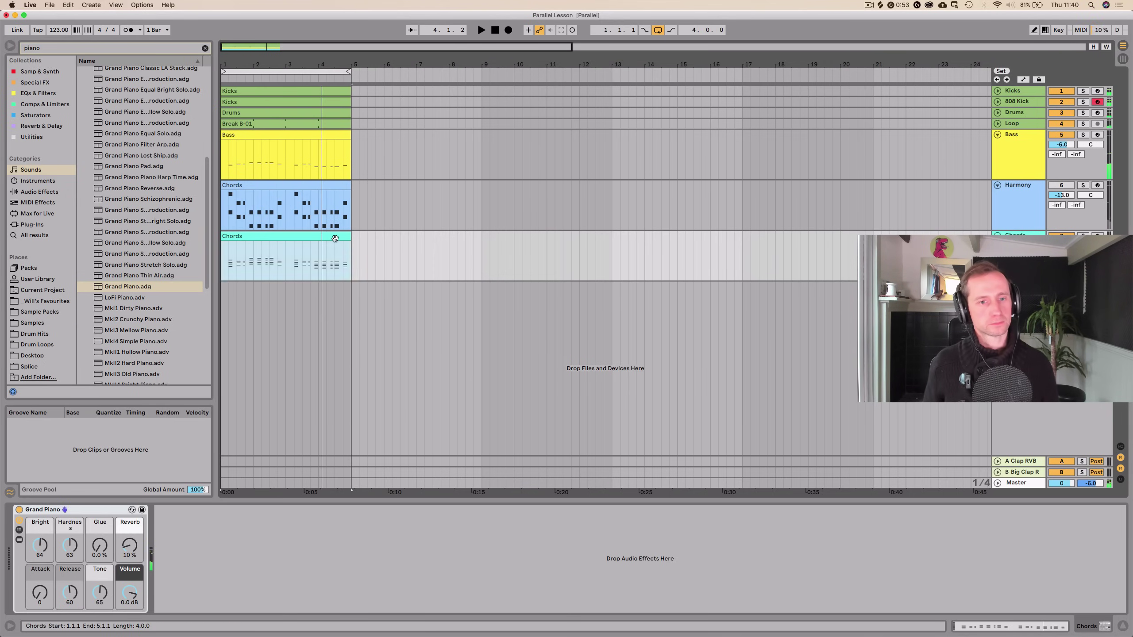
# Reopen the Chords clip and raise the top notes of the four C2 chords around bar 4 to D#3
pyautogui.doubleClick(332, 237)
pyautogui.click(874, 461)
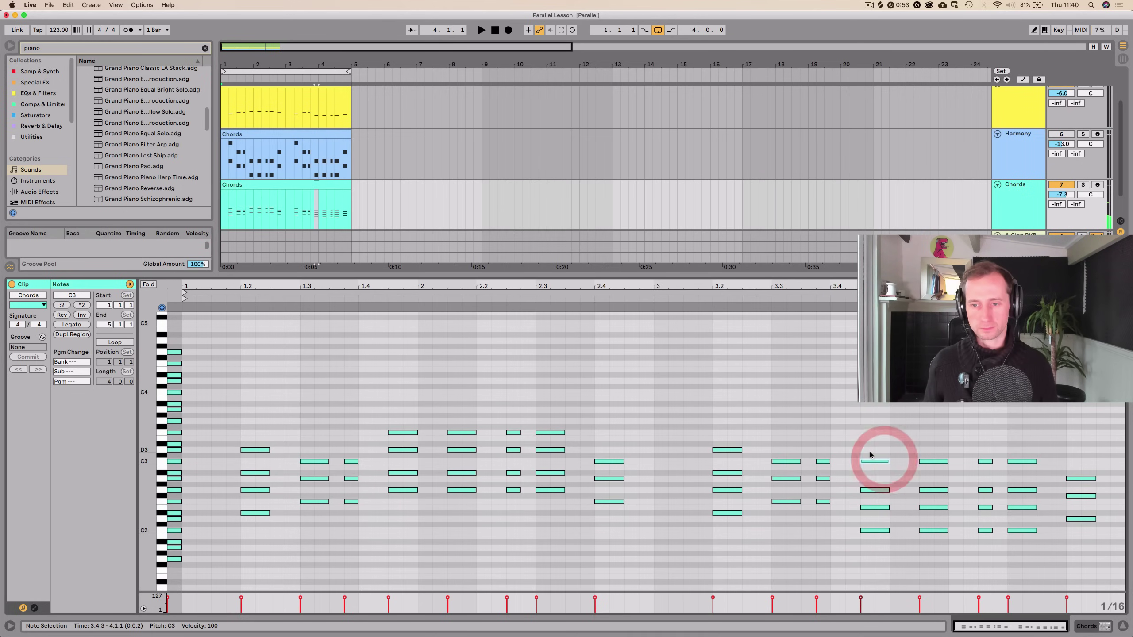
pyautogui.press('Up')
pyautogui.press('Up')
pyautogui.moveTo(902, 454); pyautogui.dragTo(1037, 469)
pyautogui.press('Up')
pyautogui.press('Up')
pyautogui.press('Up')
pyautogui.click(872, 446)
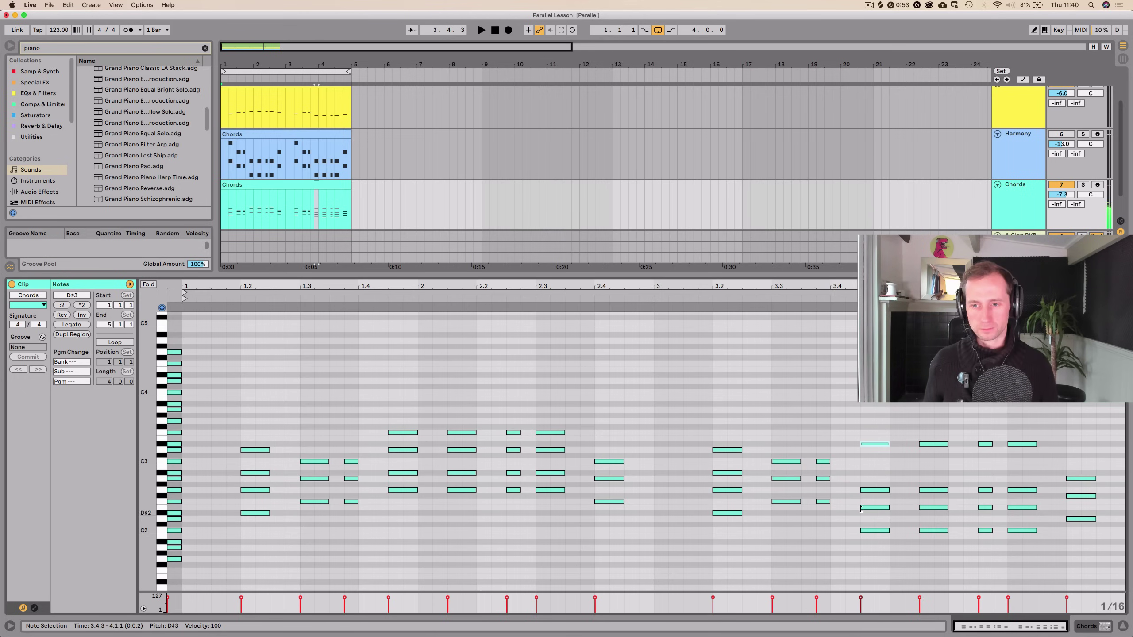
# Lower the E2 notes around bar 4 to D#2 and the final chord's middle note to F2
pyautogui.moveTo(853, 505); pyautogui.dragTo(1025, 516)
pyautogui.press('Down')
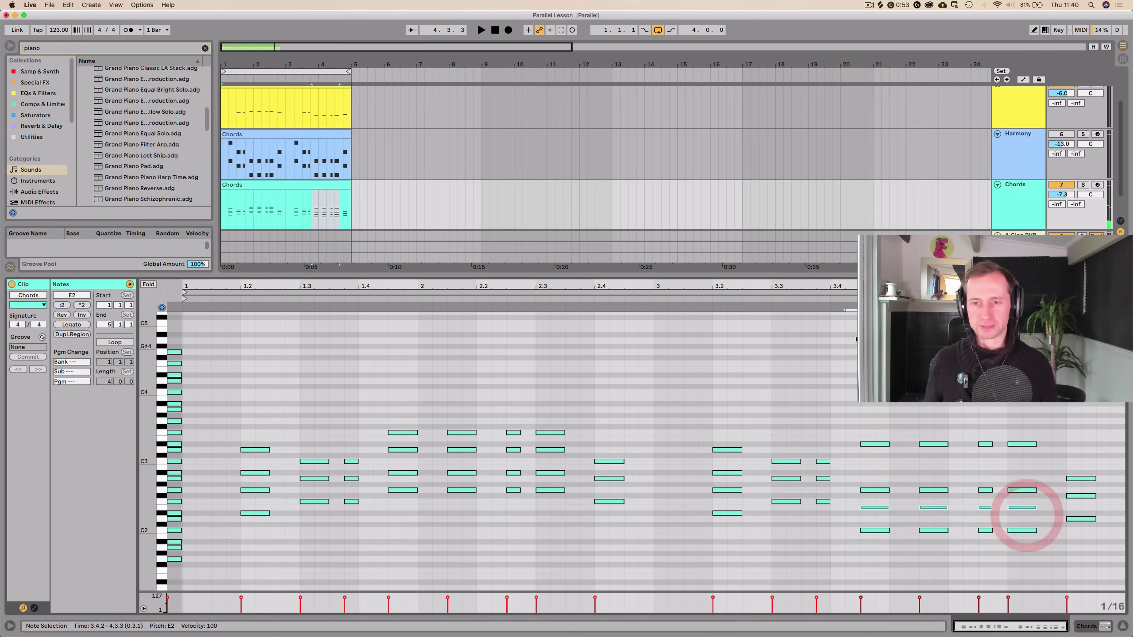
pyautogui.click(828, 301)
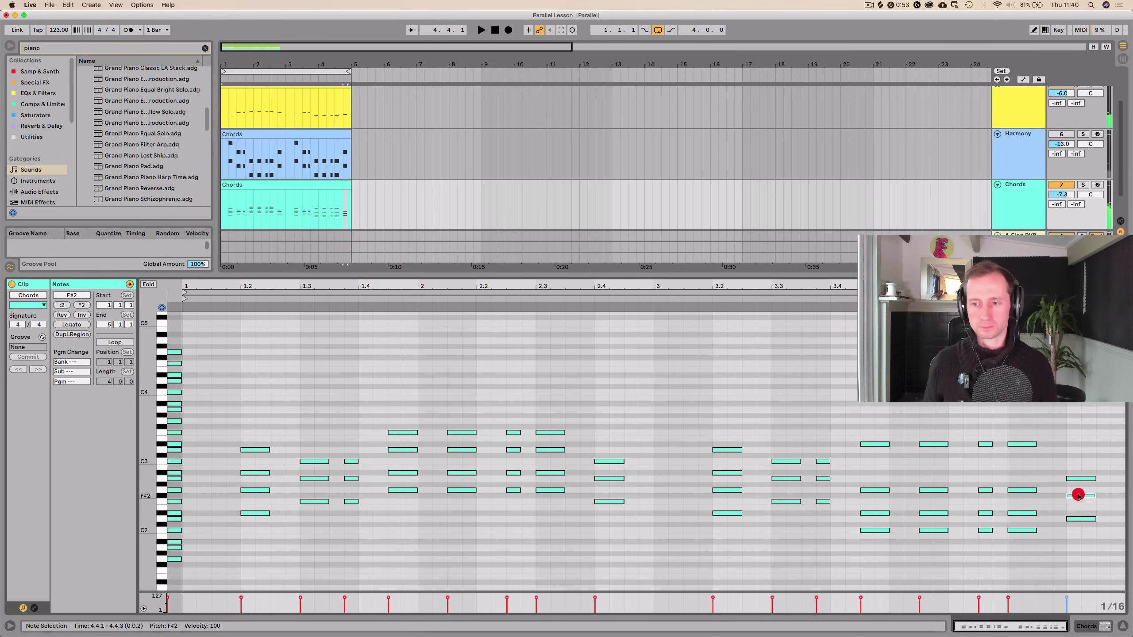
pyautogui.moveTo(1080, 496); pyautogui.dragTo(1080, 501)
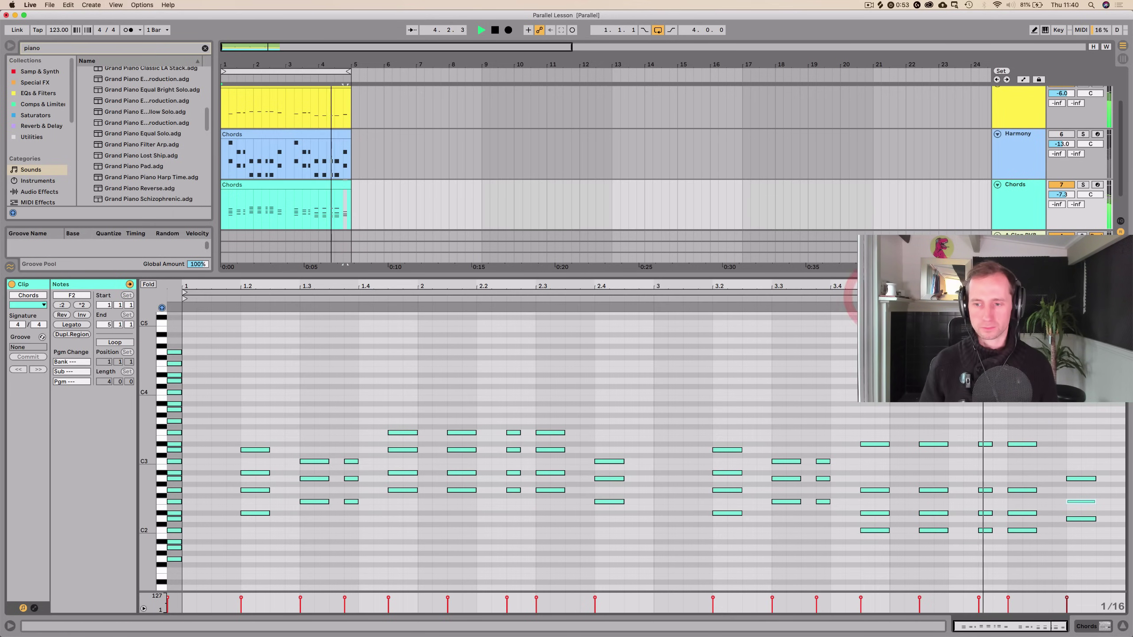
# Play the full arrangement to check the revised chords, then stop and select the Chords track
pyautogui.hotkey('shift', 'Tab')
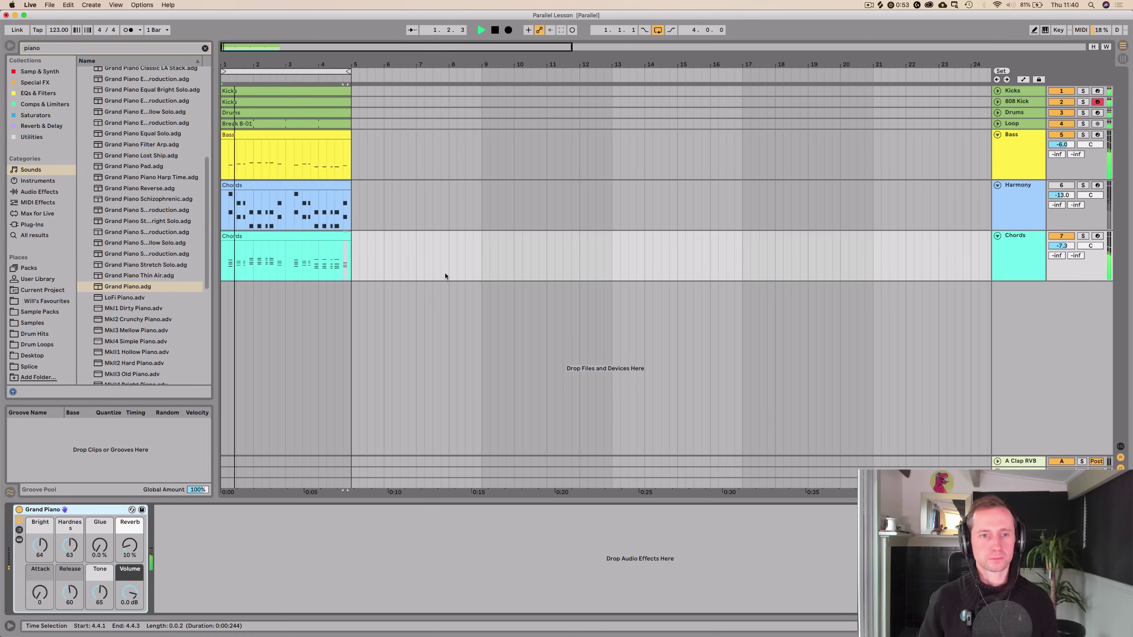
pyautogui.press('space')
pyautogui.click(392, 268)
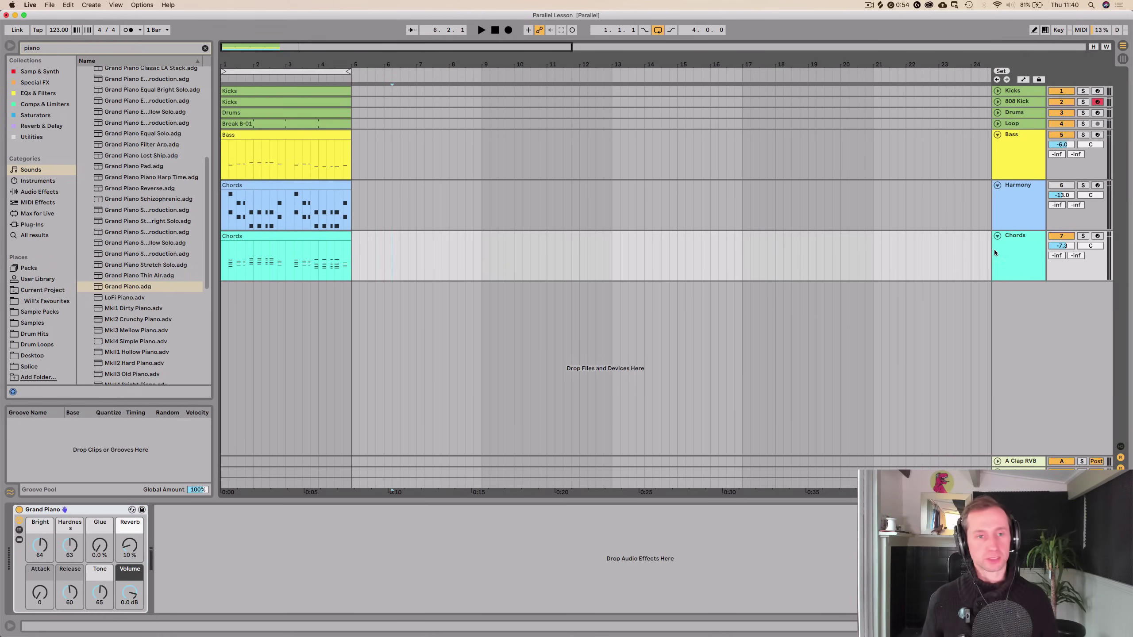
pyautogui.click(1009, 261)
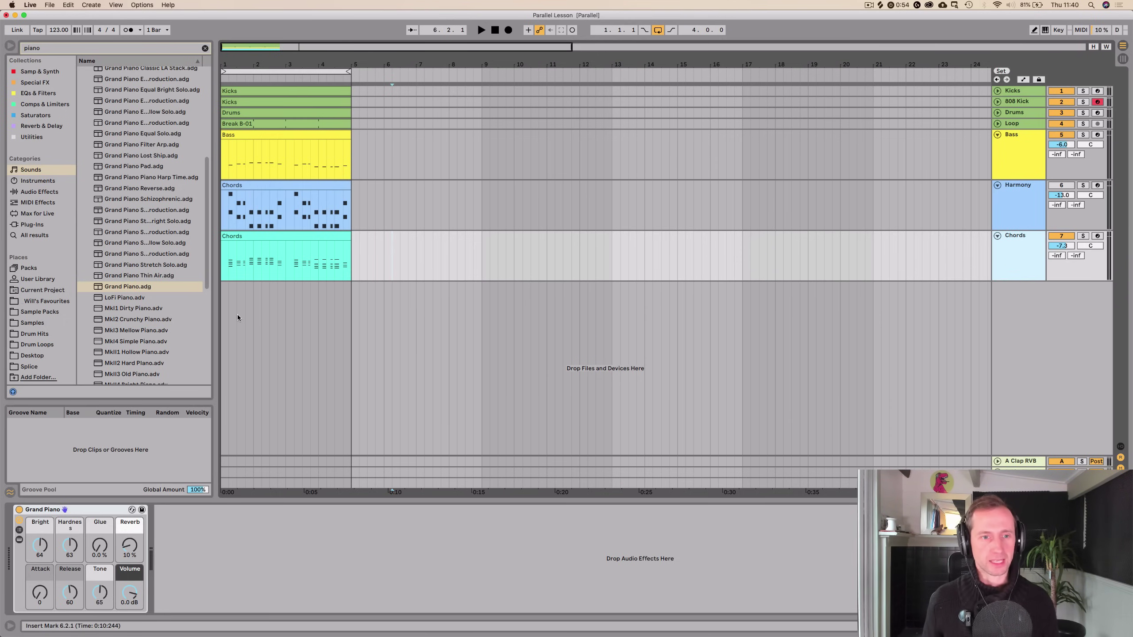
# Stretch the first D#2 chord in the Chords clip to span 1.1.1 to 1.2.3, and shift the F2 chord at 1.3 back to 1.2.3
pyautogui.doubleClick(254, 244)
pyautogui.moveTo(266, 535)
pyautogui.mouseDown()
pyautogui.moveTo(227, 529)
pyautogui.moveTo(230, 422)
pyautogui.moveTo(195, 452)
pyautogui.moveTo(285, 448)
pyautogui.moveTo(266, 452)
pyautogui.moveTo(294, 534)
pyautogui.mouseUp()
pyautogui.press('Right')
pyautogui.press('space')
pyautogui.press('Left')
pyautogui.press('Left')
# Delete the short F2 chord at 1.3.4 and extend the F2 chord at 1.2.3 up to the G2 chord at 1.4.3
pyautogui.moveTo(333, 429); pyautogui.dragTo(366, 513)
pyautogui.press('Delete')
pyautogui.click(298, 446)
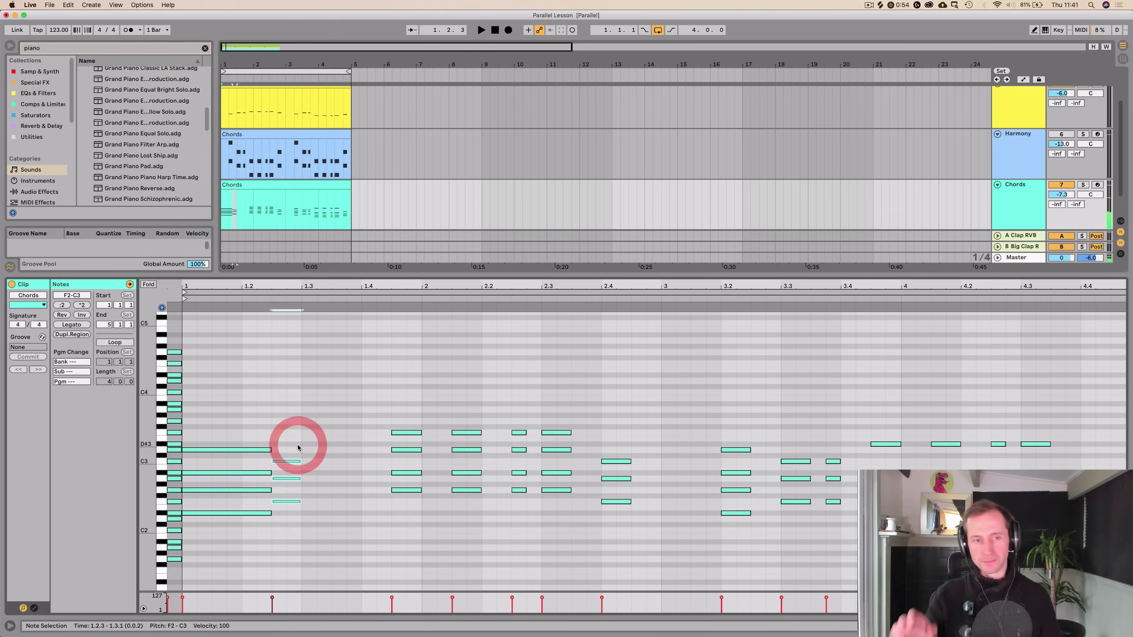
pyautogui.moveTo(301, 460); pyautogui.dragTo(391, 461)
pyautogui.click(185, 415)
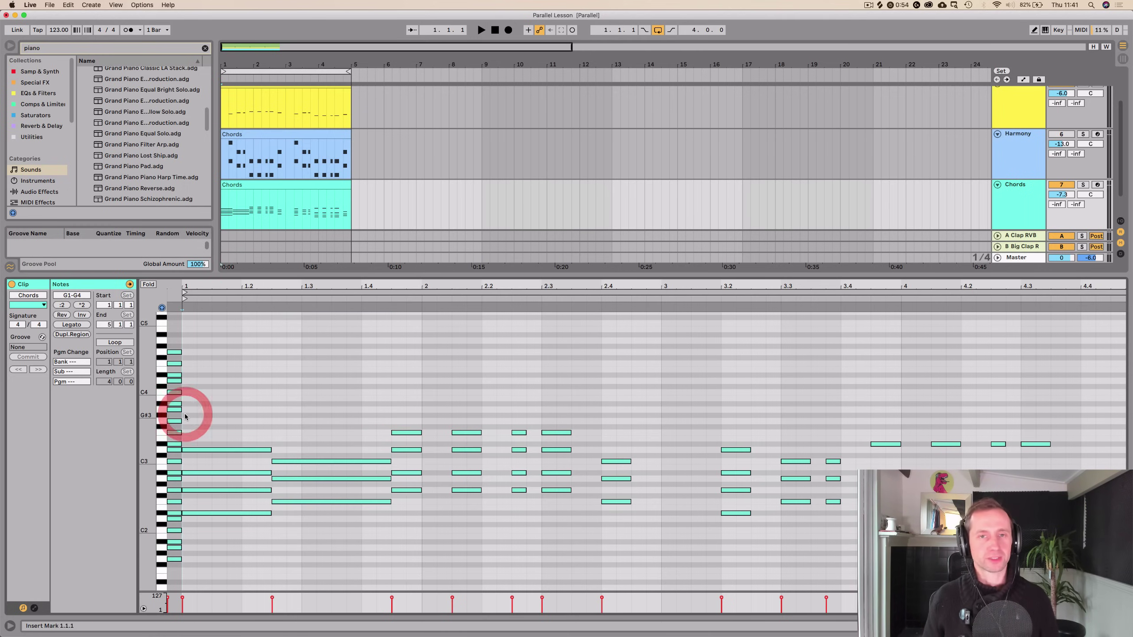
# Delete the repeated G2 chords in bar 2, stretch the G2 chord at 1.4.3 to 2.4.1, and play the result
pyautogui.press('space')
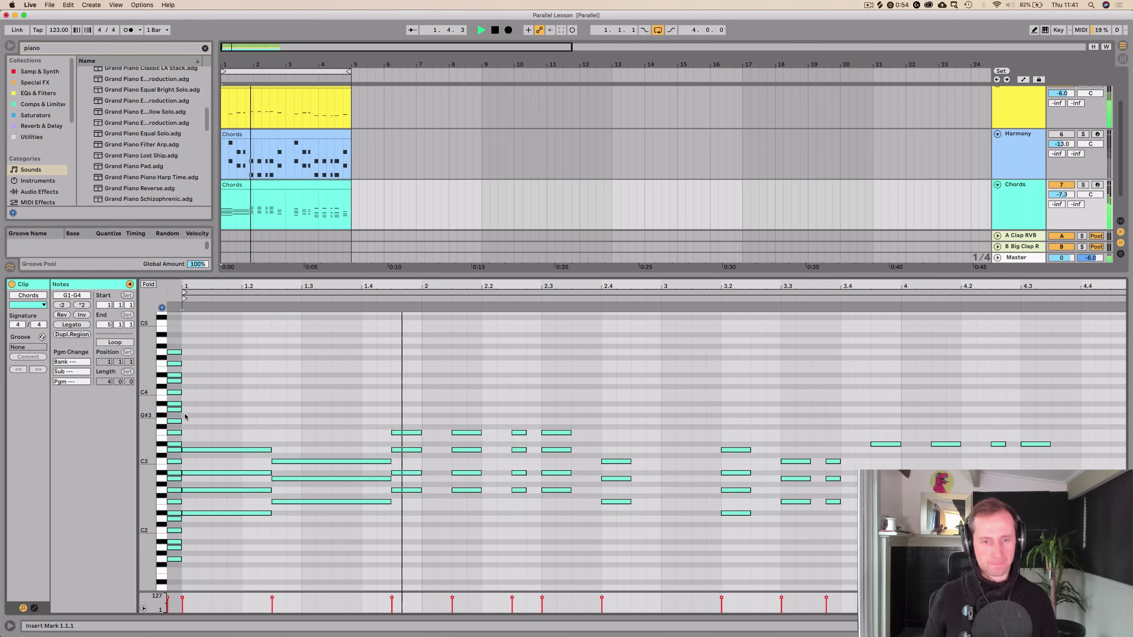
pyautogui.press('space')
pyautogui.moveTo(441, 409); pyautogui.dragTo(592, 514)
pyautogui.press('Delete')
pyautogui.moveTo(444, 511); pyautogui.dragTo(599, 445)
pyautogui.press('space')
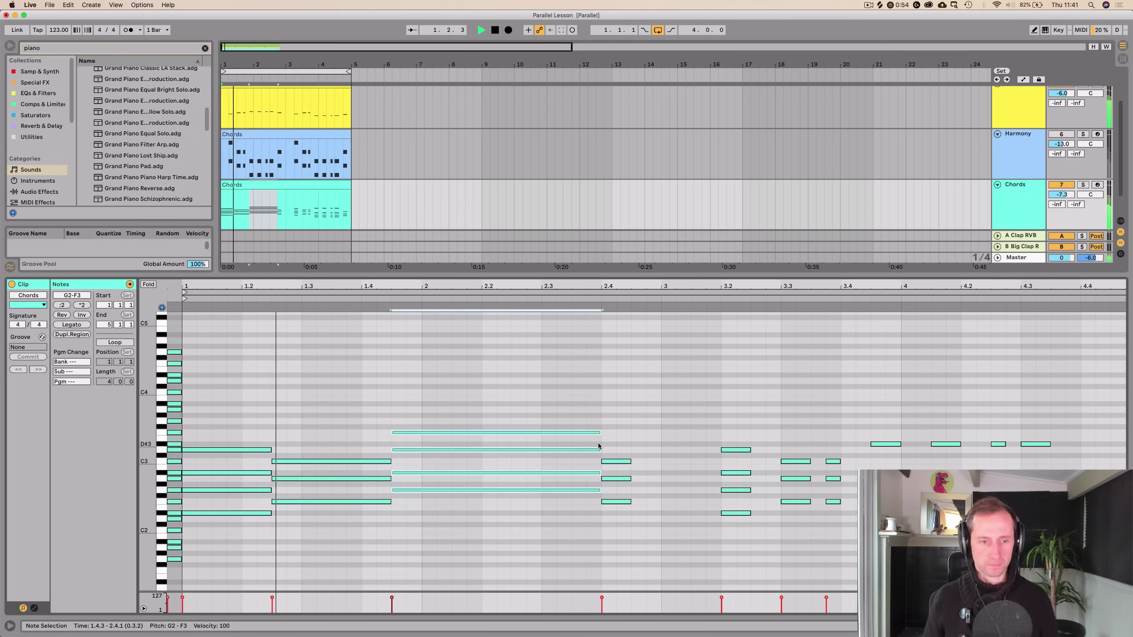
# Stop playback and extend the F2 chord at 2.4.1 up to the start of bar 3
pyautogui.press('space')
pyautogui.click(627, 523)
pyautogui.moveTo(627, 523); pyautogui.dragTo(663, 460)
# Stretch bar 3's D#2 chord across 3.1.1 to 3.2.3, and replace the short F2 chords with one spanning 3.2.3 to 3.4.3
pyautogui.moveTo(735, 540); pyautogui.dragTo(869, 462)
pyautogui.press('Left')
pyautogui.press('Left')
pyautogui.press('Left')
pyautogui.press('Left')
pyautogui.press('Left')
pyautogui.press('Left')
pyautogui.press('Right')
pyautogui.press('Delete')
# Delete the repeated C2 chords in bar 4, extending the one at 3.4.3 to 4.4.1 and the final D2 chord to 5.1.1
pyautogui.press('space')
pyautogui.click(775, 445)
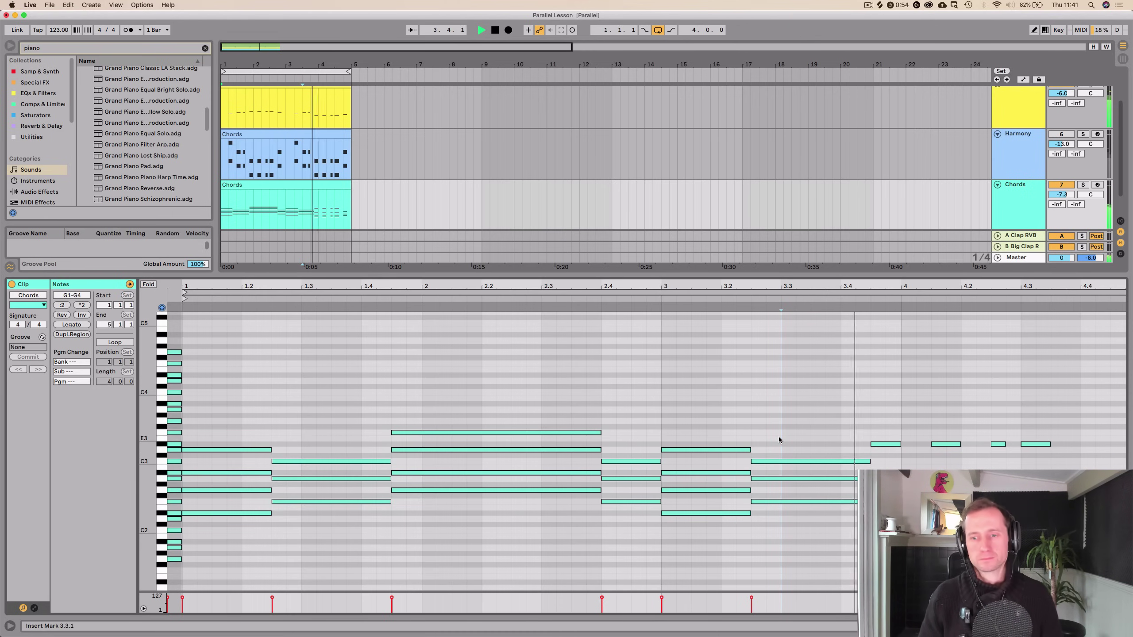
pyautogui.press('space')
pyautogui.moveTo(929, 406); pyautogui.dragTo(1022, 473)
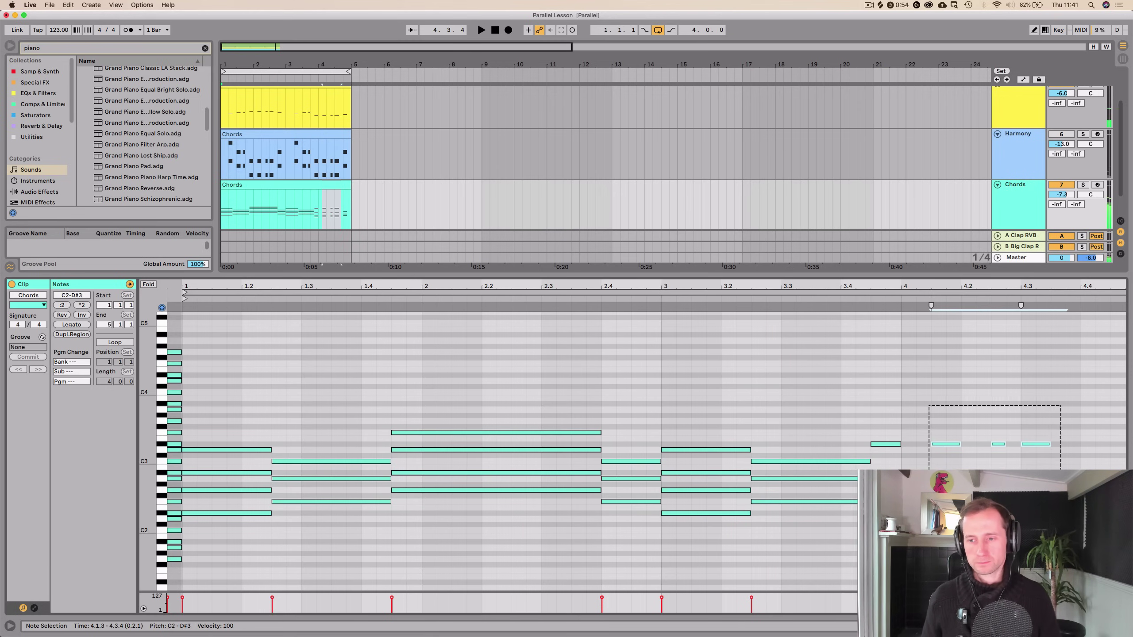
pyautogui.press('Delete')
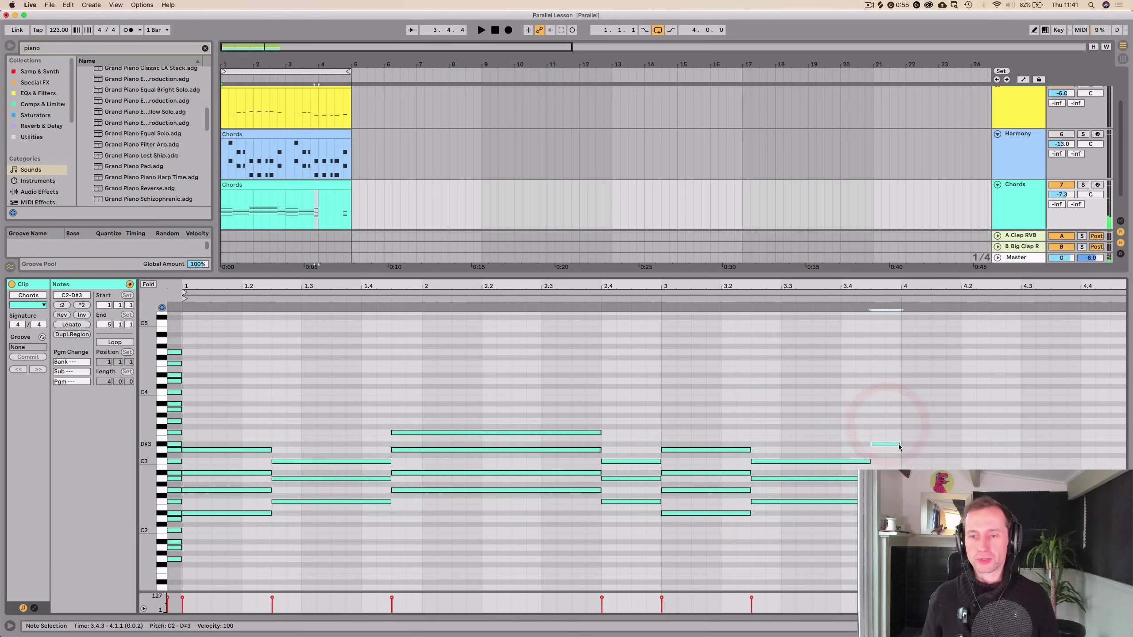
pyautogui.moveTo(901, 445); pyautogui.dragTo(1114, 523)
pyautogui.hscroll(1, 647, 447)
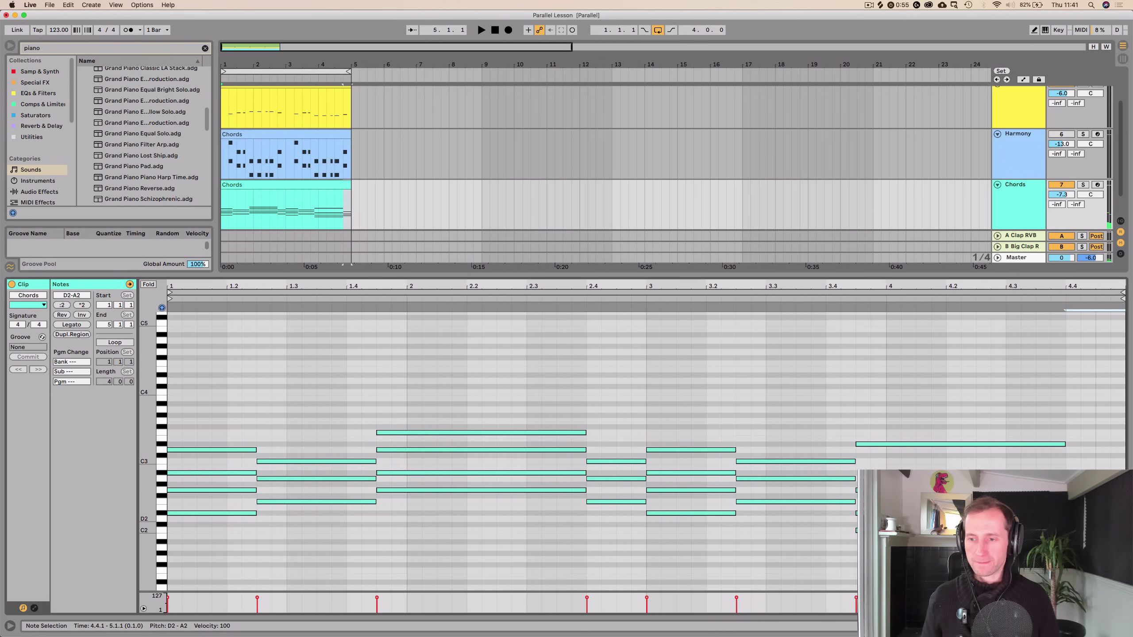
# Transpose all notes in the Chords clip up one octave and play the arrangement with the Grand Piano device in view
pyautogui.press('space')
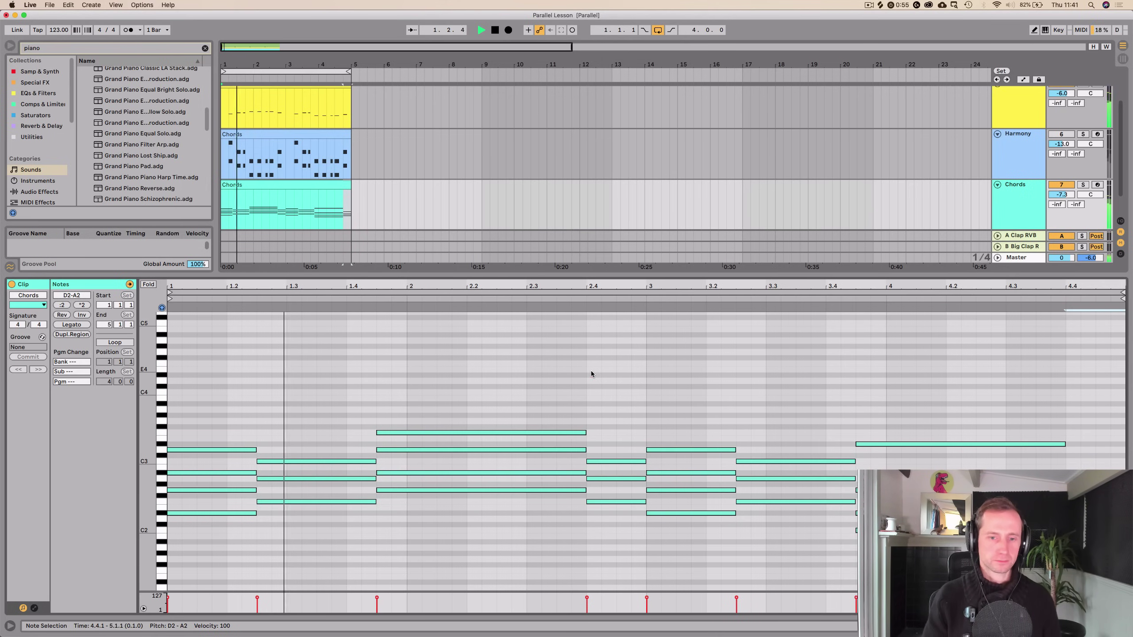
pyautogui.click(589, 370)
pyautogui.press('super+a')
pyautogui.hotkey('shift', 'Up')
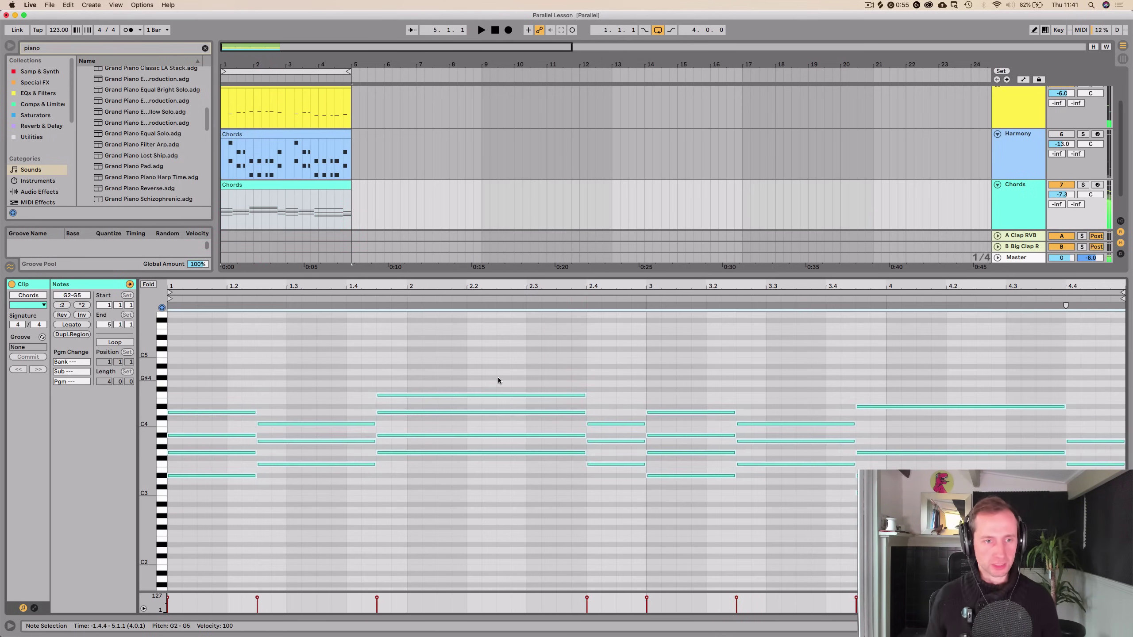
pyautogui.press('space')
pyautogui.hotkey('shift', 'Tab')
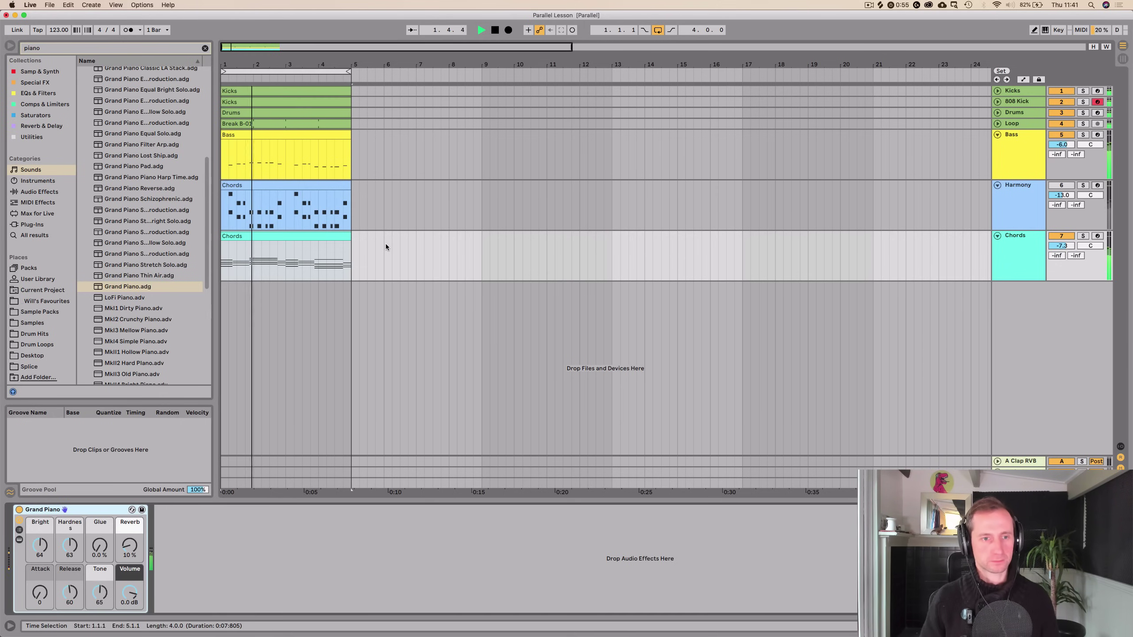
# Add a new audio track below the Chords track and name it Vocals
pyautogui.click(370, 263)
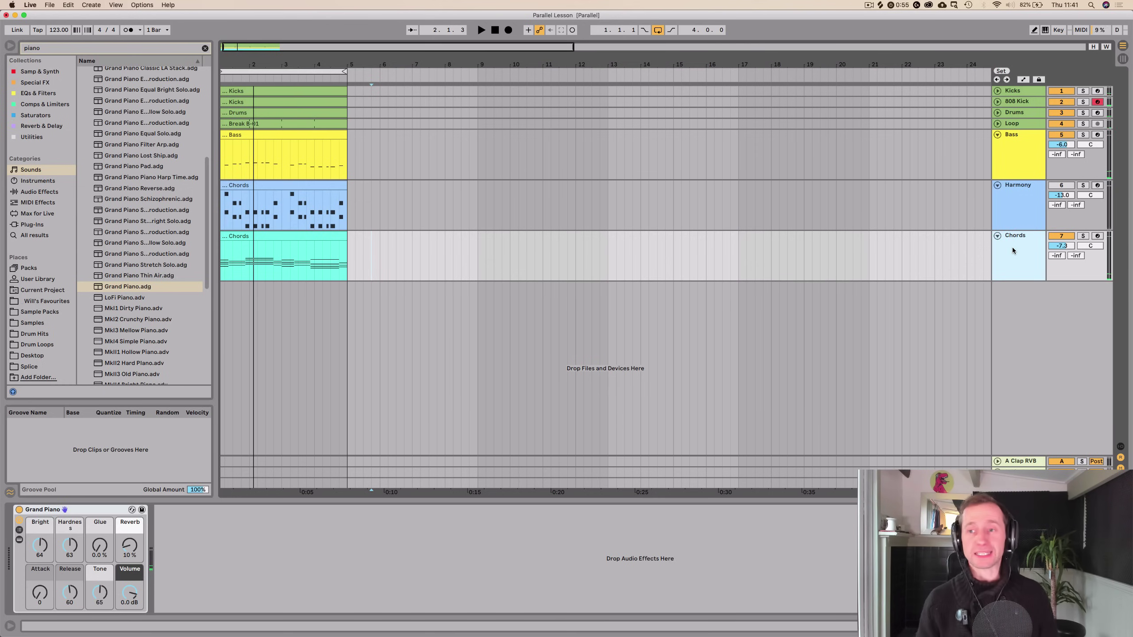
pyautogui.press('super+t')
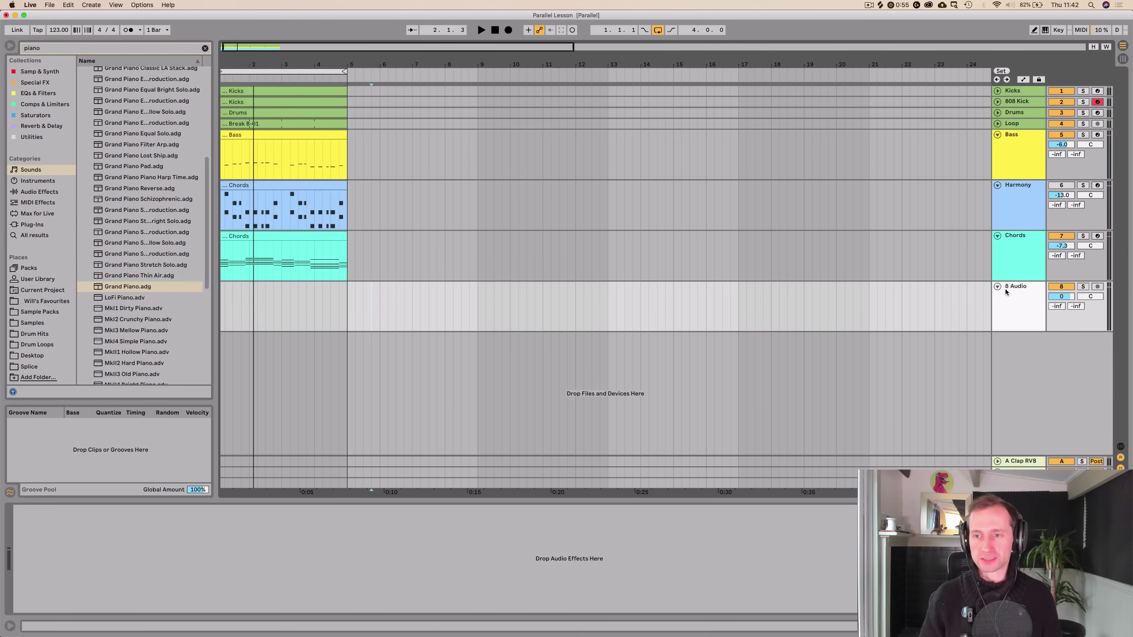
pyautogui.doubleClick(1011, 290)
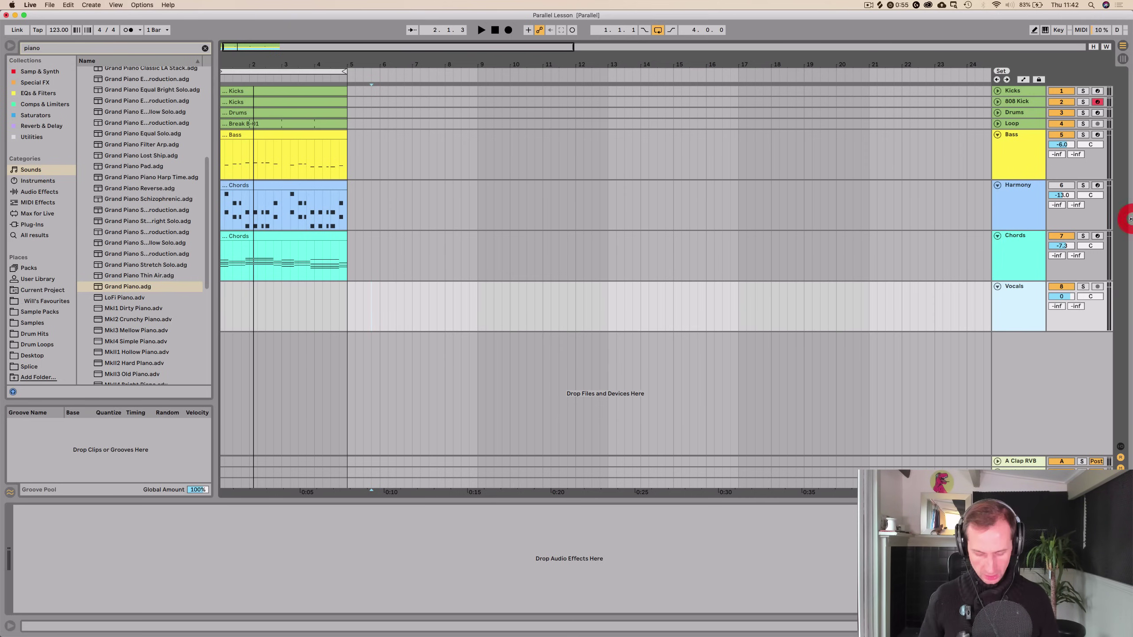
# Launch the Splice app, then return to the Live set while it loads
pyautogui.hotkey('alt', 'space')
pyautogui.write('splice')
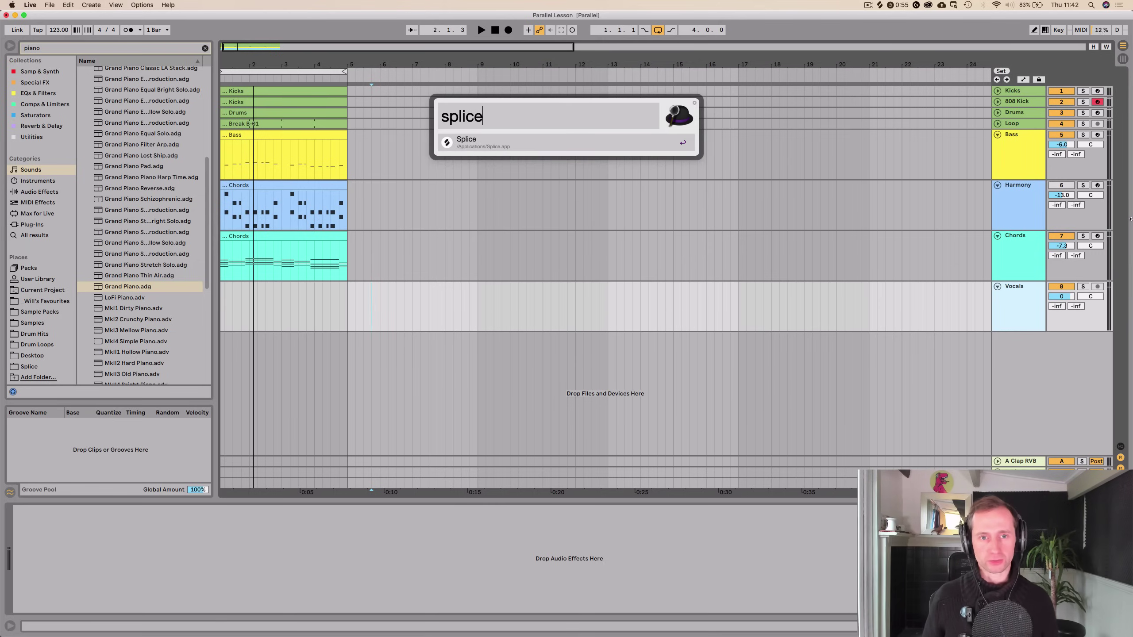
pyautogui.press('Return')
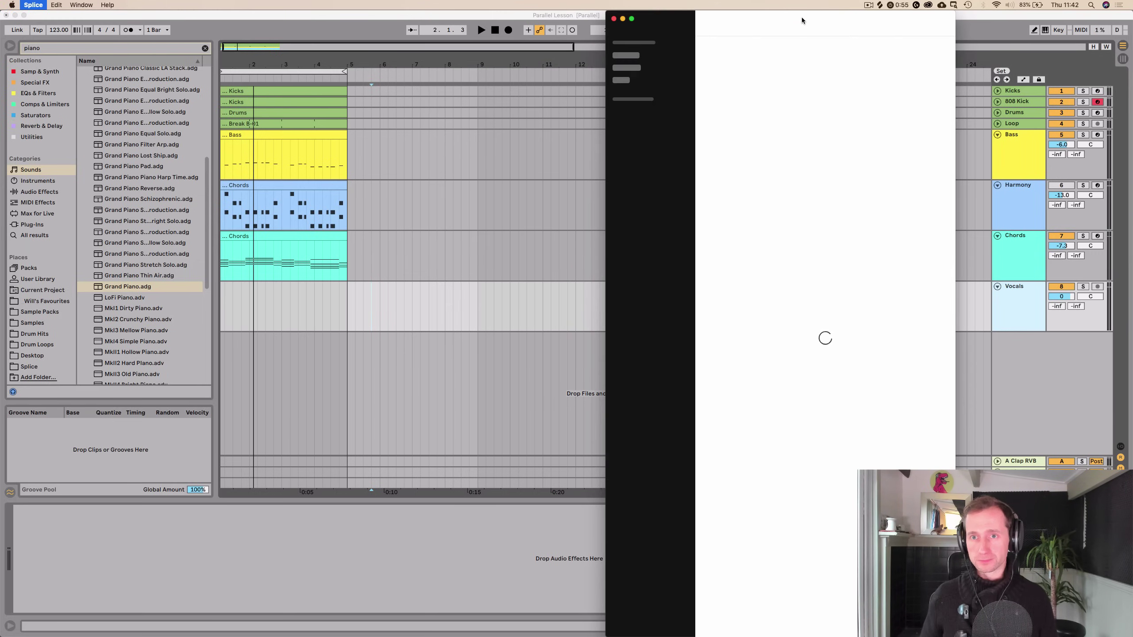
pyautogui.click(883, 19)
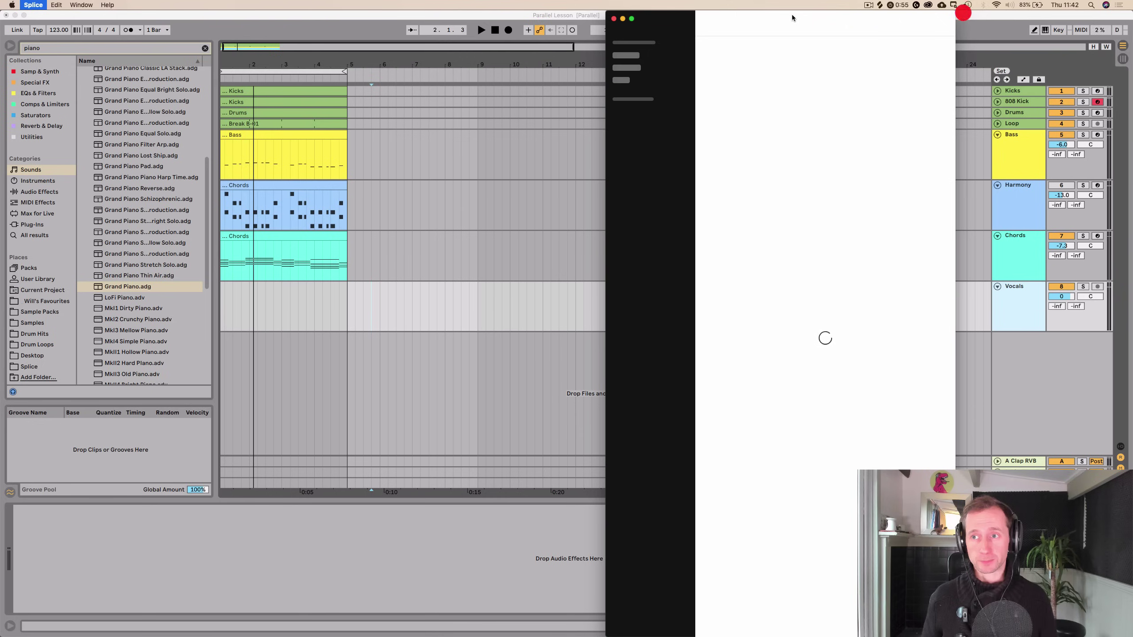
pyautogui.click(721, 20)
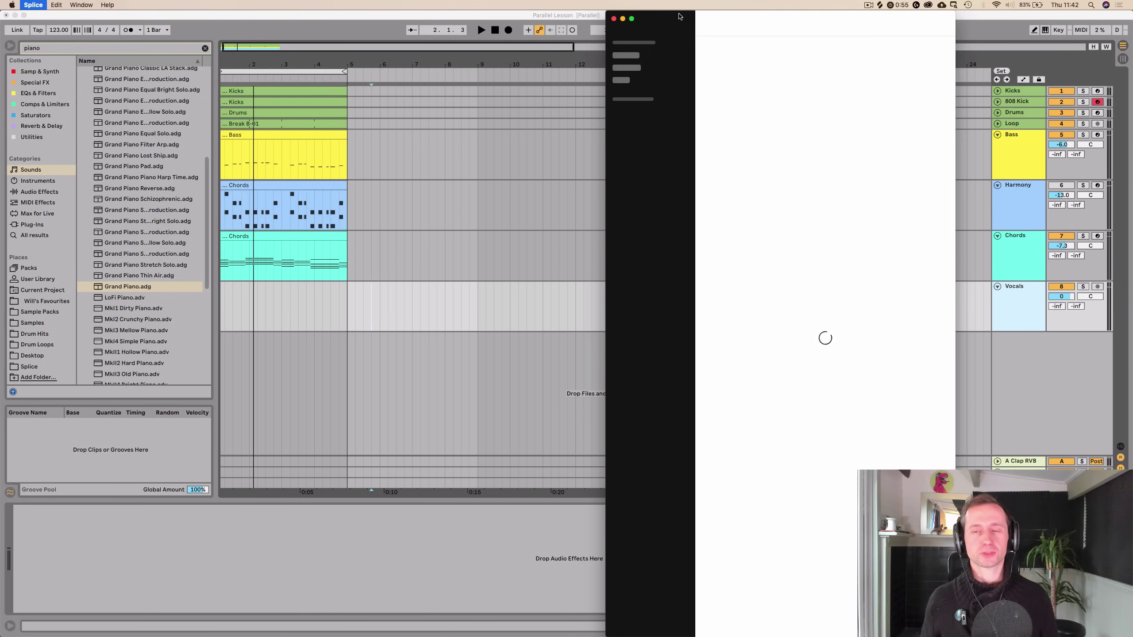
pyautogui.click(527, 13)
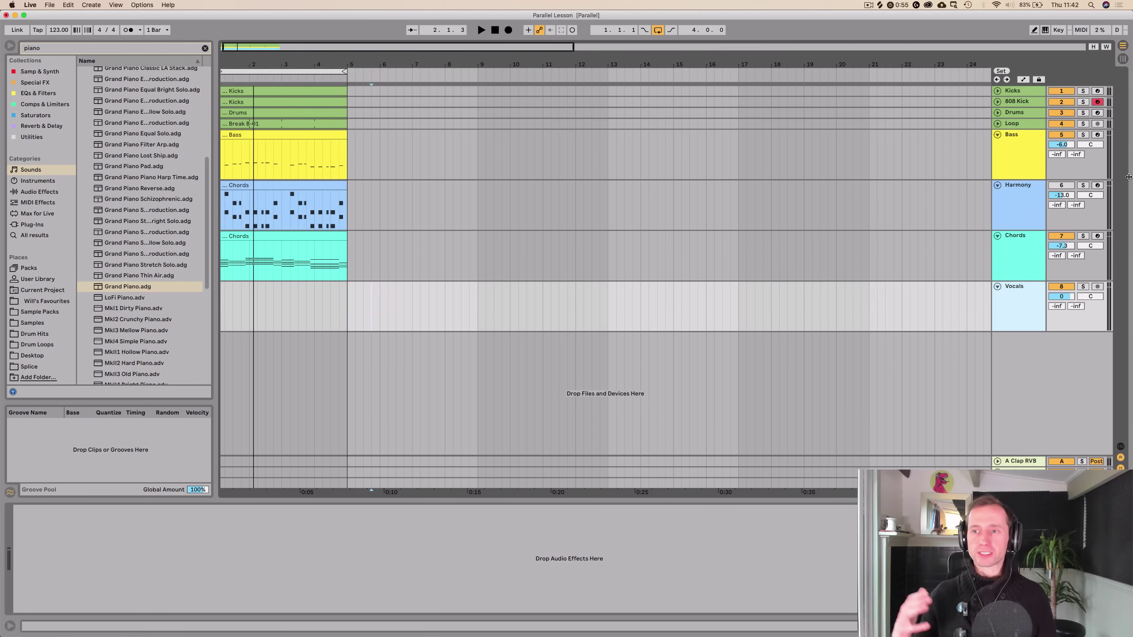
# Narrow the Live window and move the Splice window beside it so both are accessible
pyautogui.moveTo(1131, 177); pyautogui.dragTo(852, 176)
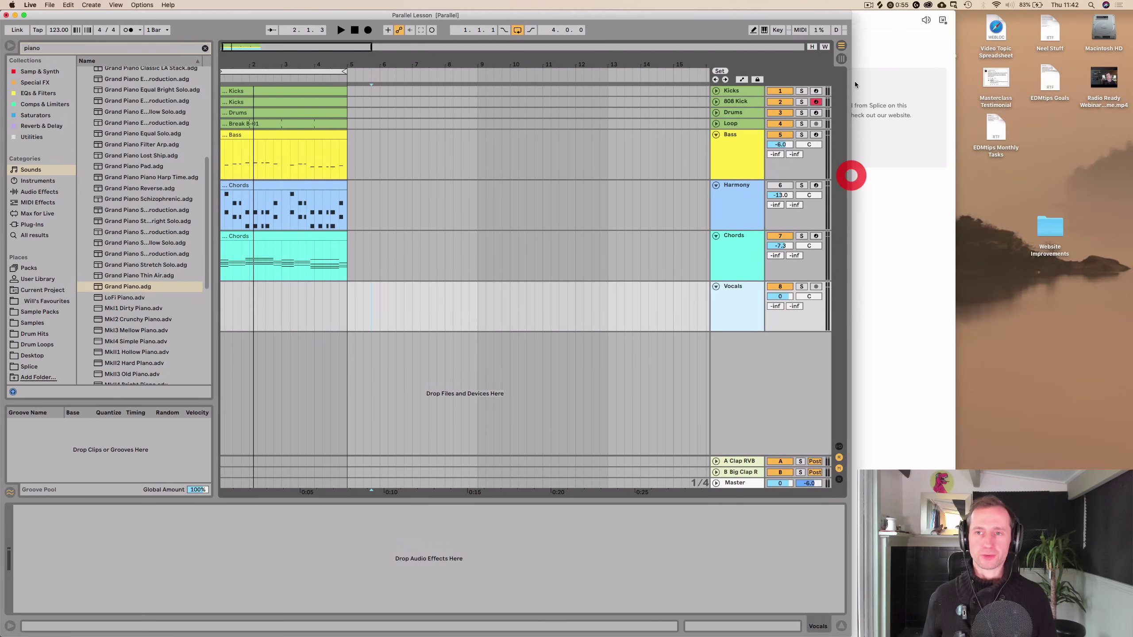
pyautogui.click(882, 26)
pyautogui.moveTo(882, 25); pyautogui.dragTo(1051, 15)
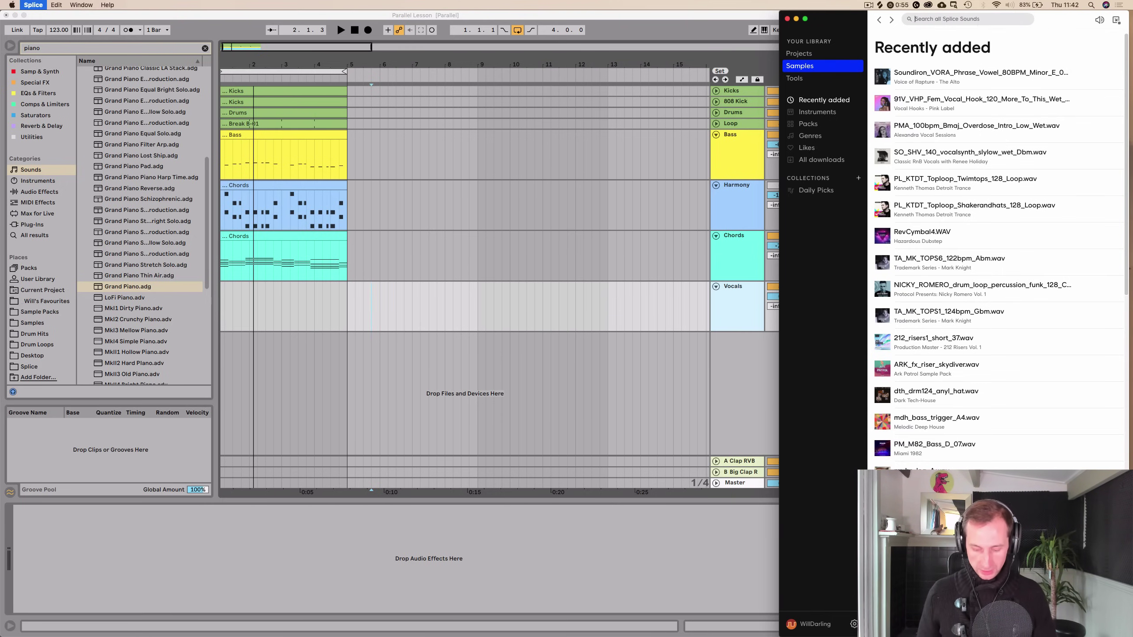
# Search the Splice samples for vocals and filter them to the key of G minor
pyautogui.press('Return')
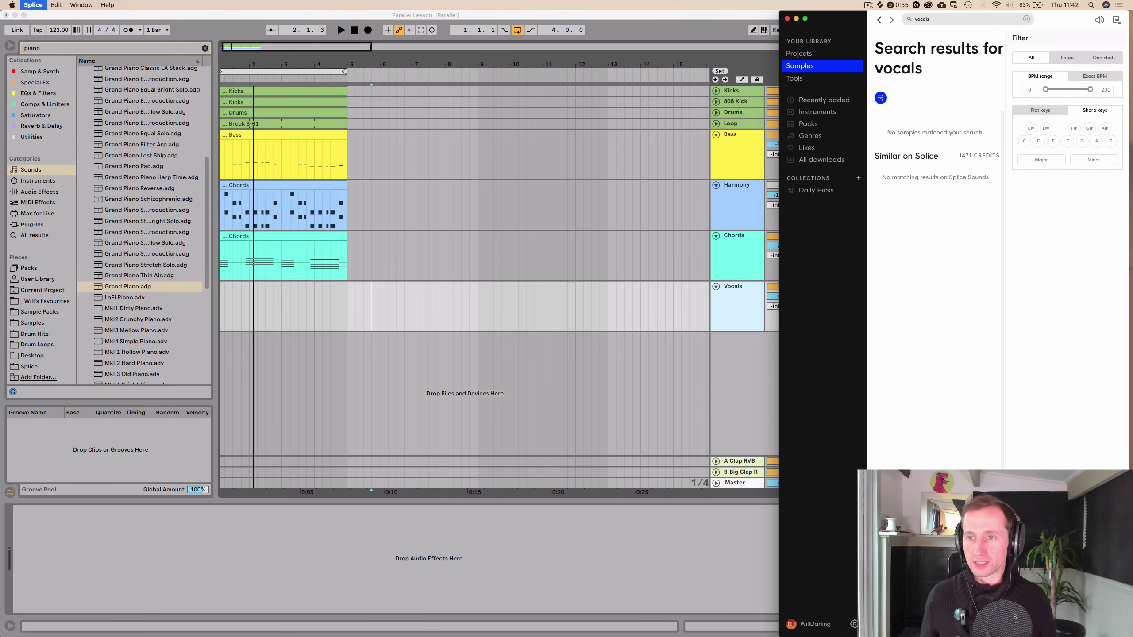
pyautogui.click(1082, 142)
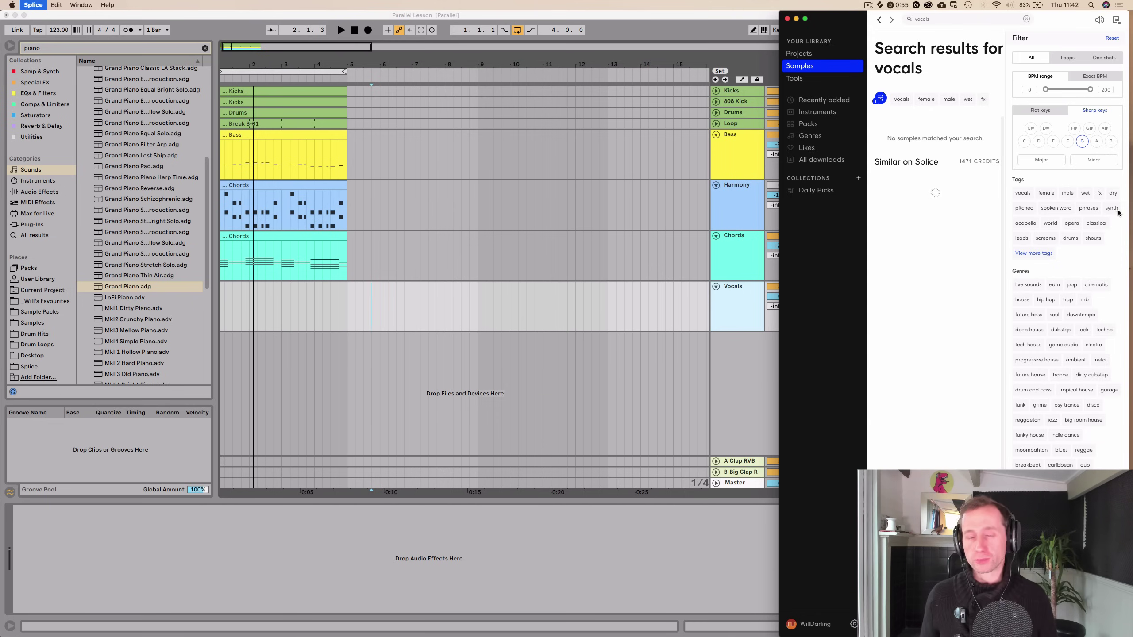
pyautogui.click(1091, 160)
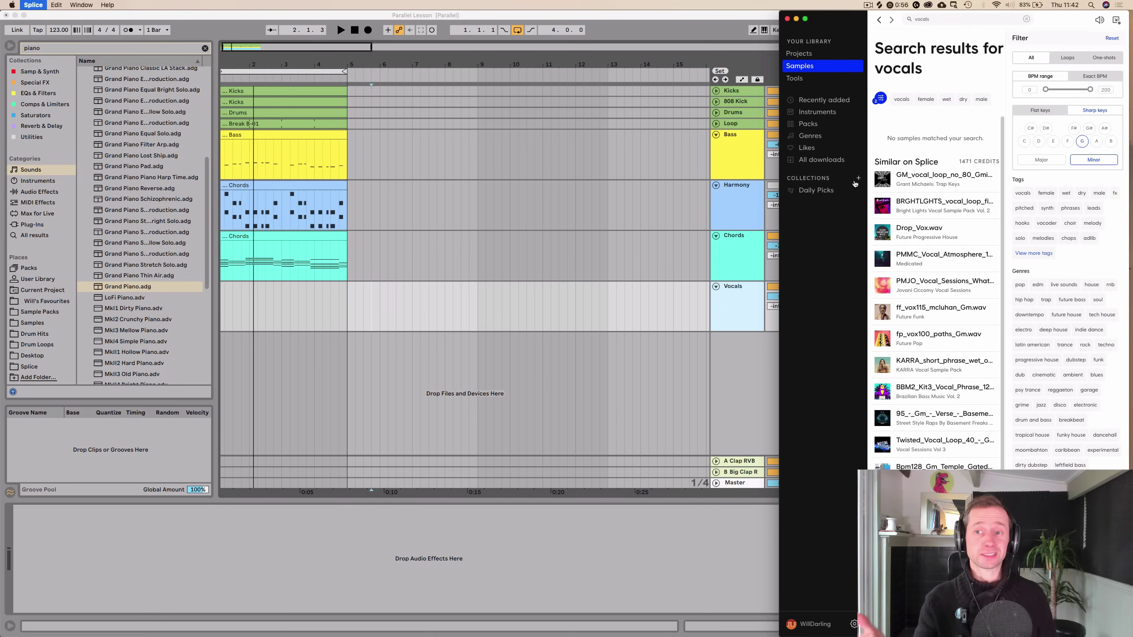
# Preview the GM_vocal_loop and BRGHTLGHTS vocal samples and play the Live arrangement from the start for comparison
pyautogui.click(882, 181)
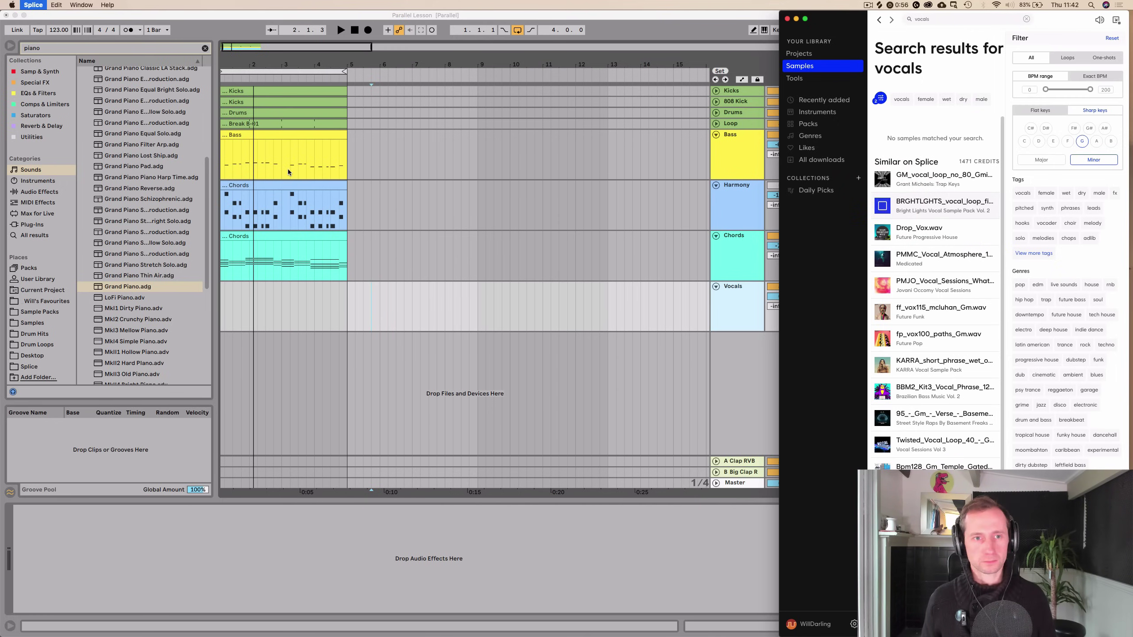
pyautogui.doubleClick(357, 31)
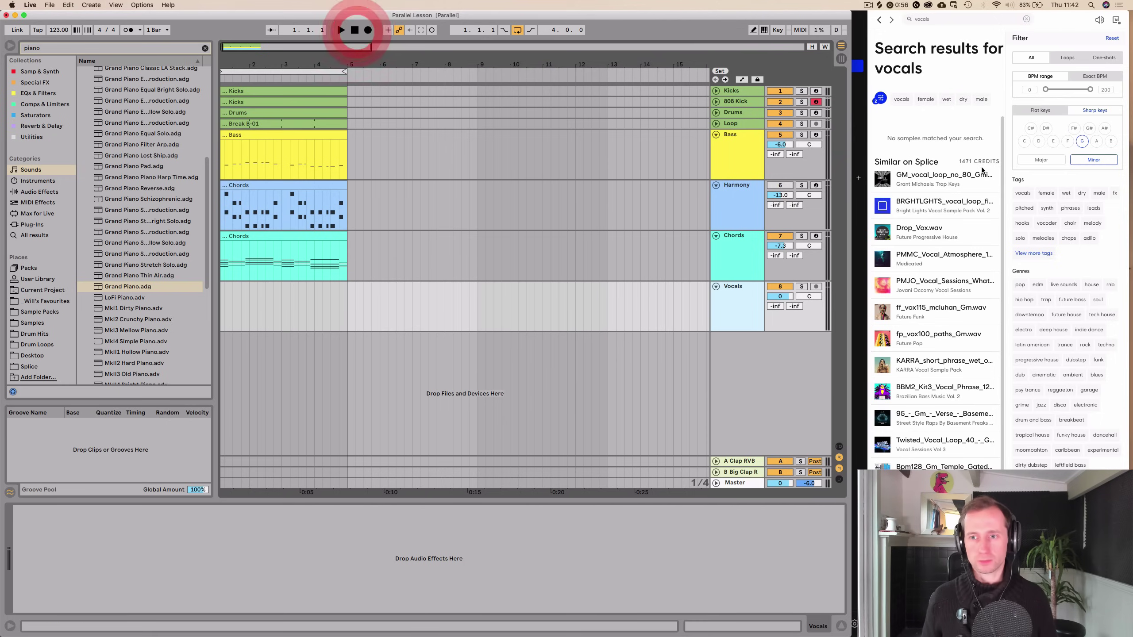
pyautogui.press('space')
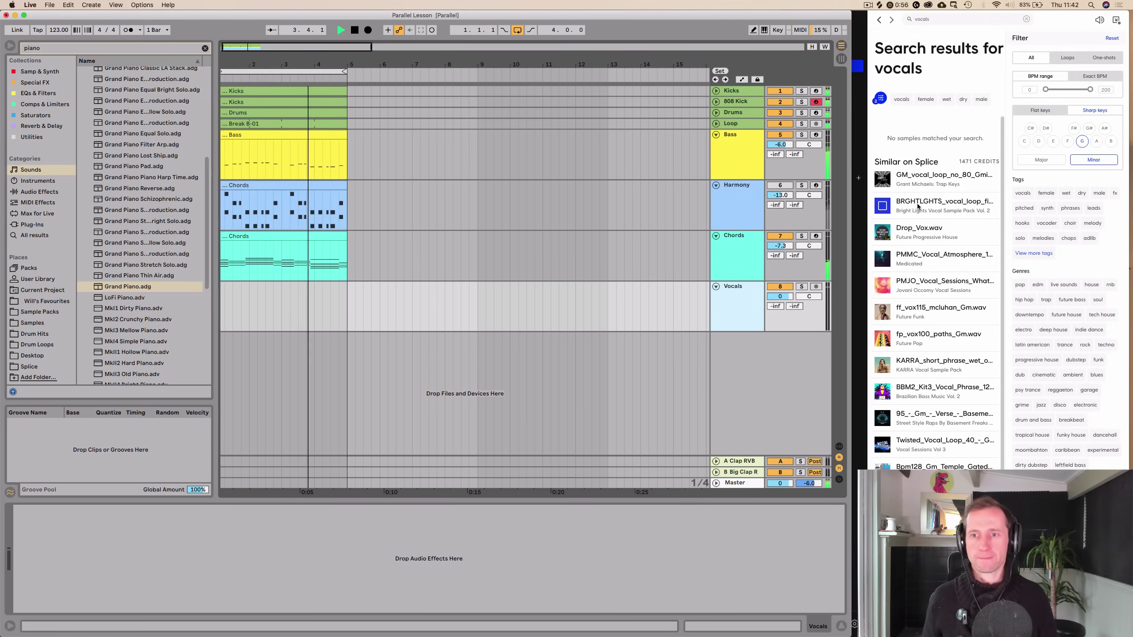
pyautogui.click(372, 233)
pyautogui.press('space')
# Get the BRGHTLGHTS_vocal_loop_fireworks_lead_128_Gmin sample with one credit and show the recently added samples
pyautogui.click(924, 204)
pyautogui.click(973, 206)
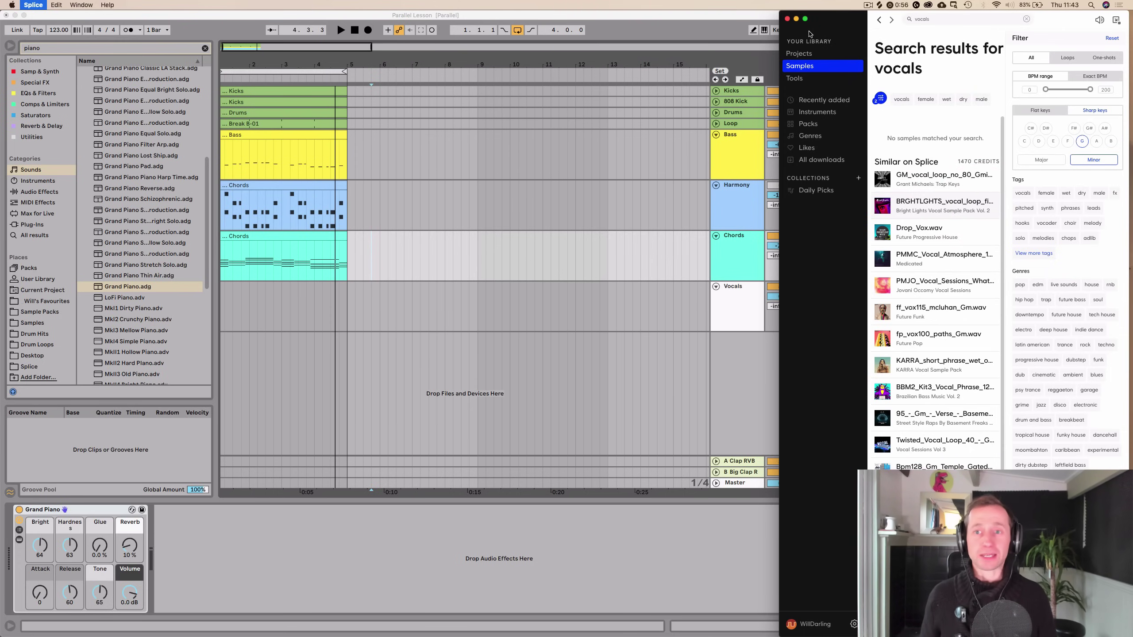
pyautogui.click(805, 54)
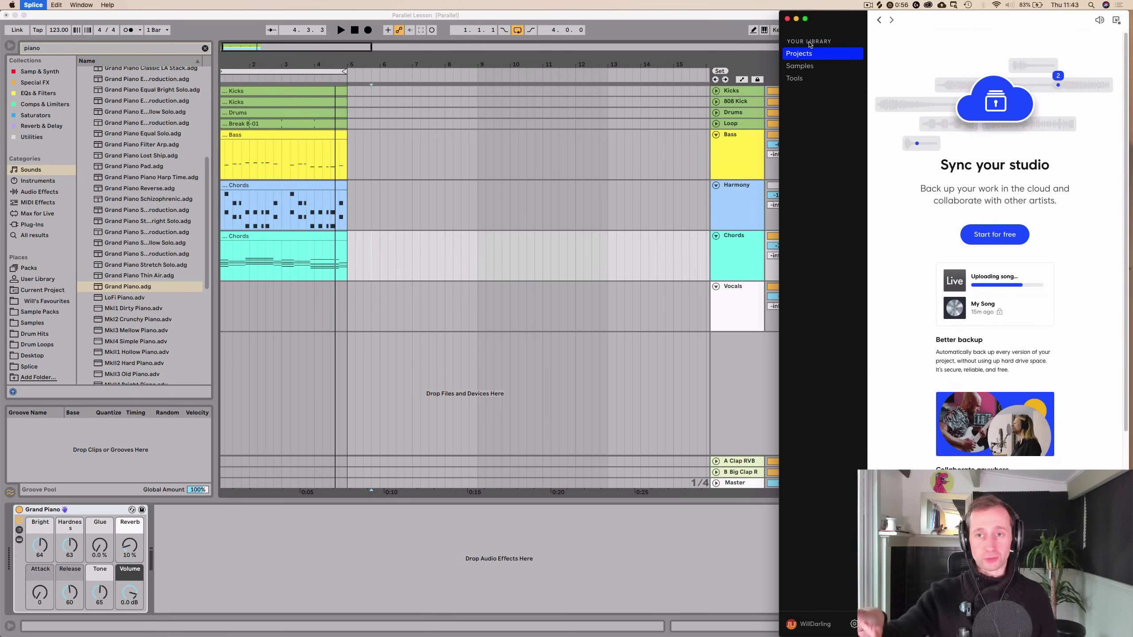
pyautogui.click(808, 66)
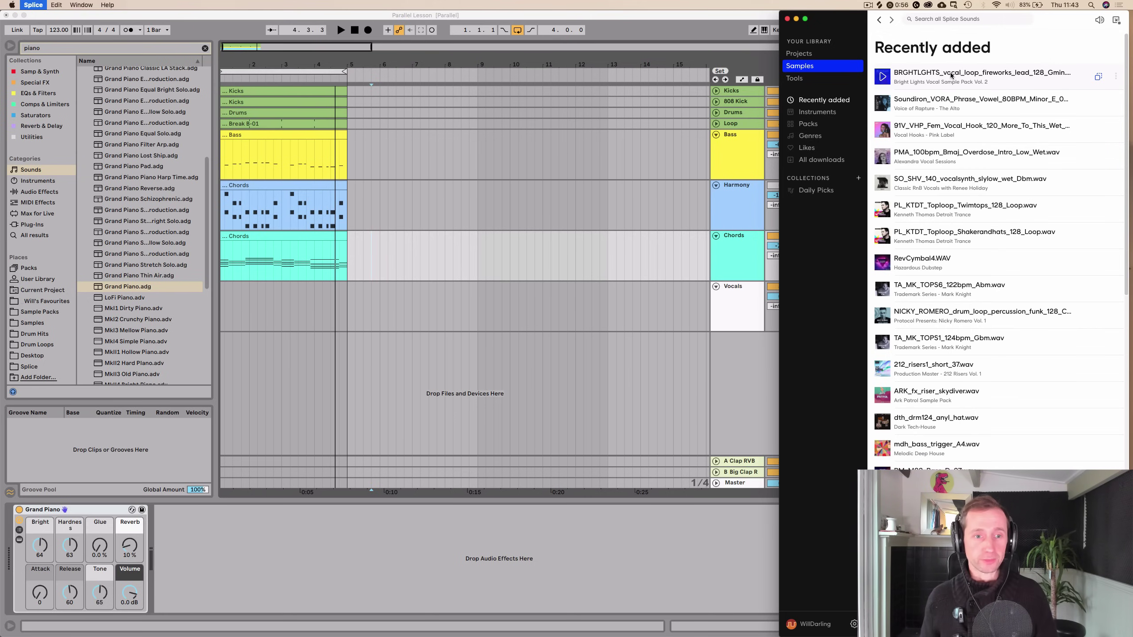
# Place the BRGHTLGHTS_vocal_loop_fireworks_lead_128_Gmin sample on the Vocals track and move the clip to start at 1.1.1
pyautogui.moveTo(951, 74); pyautogui.dragTo(224, 307)
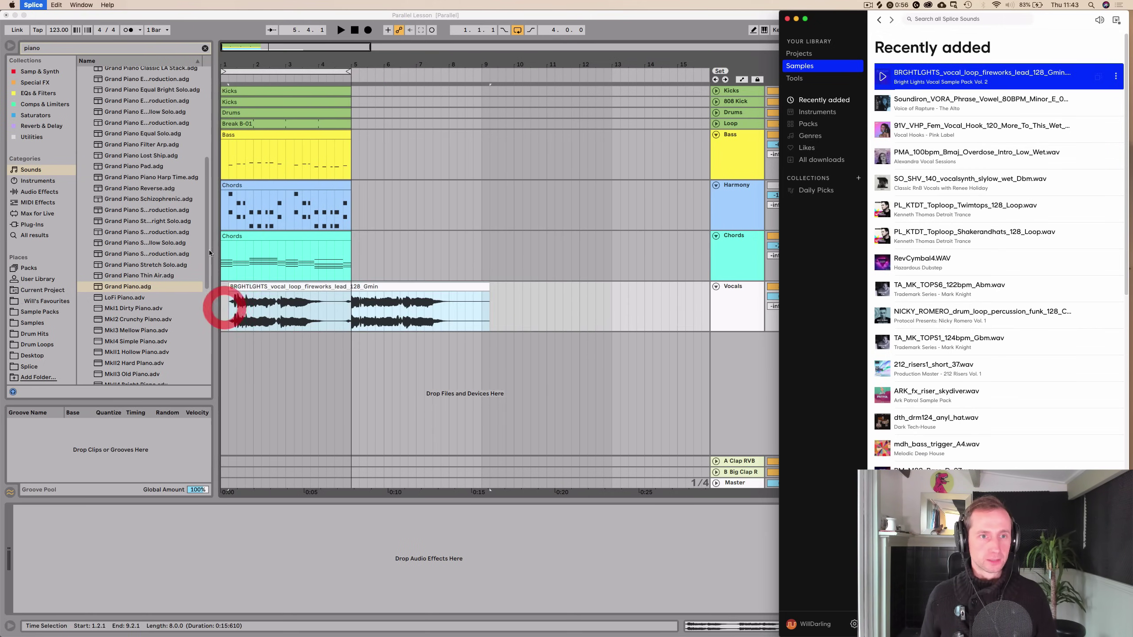
pyautogui.click(232, 66)
pyautogui.moveTo(280, 63); pyautogui.dragTo(276, 61)
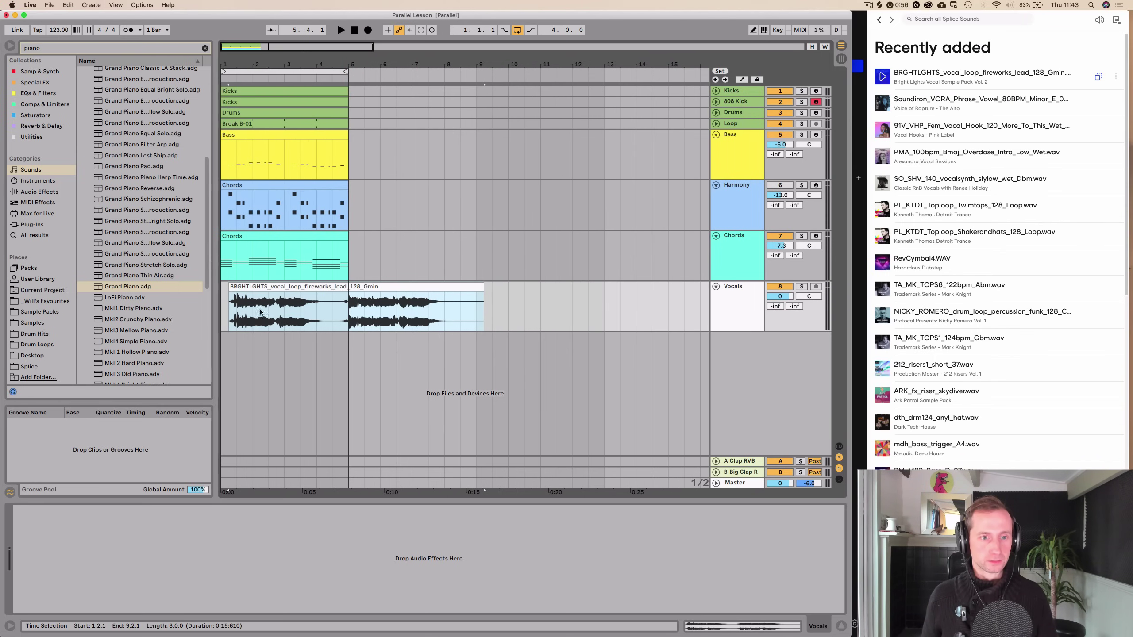
pyautogui.moveTo(262, 288); pyautogui.dragTo(259, 291)
pyautogui.click(258, 293)
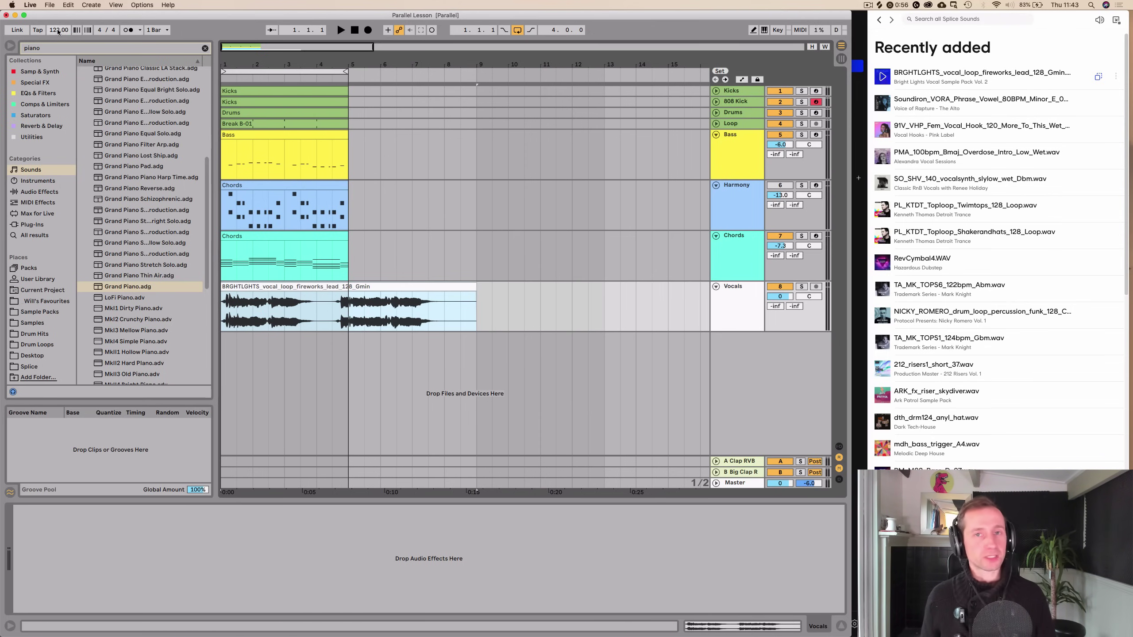
# Open the vocal clip's sample settings, reset its warping, and set the warp mode to Complex Pro
pyautogui.doubleClick(304, 290)
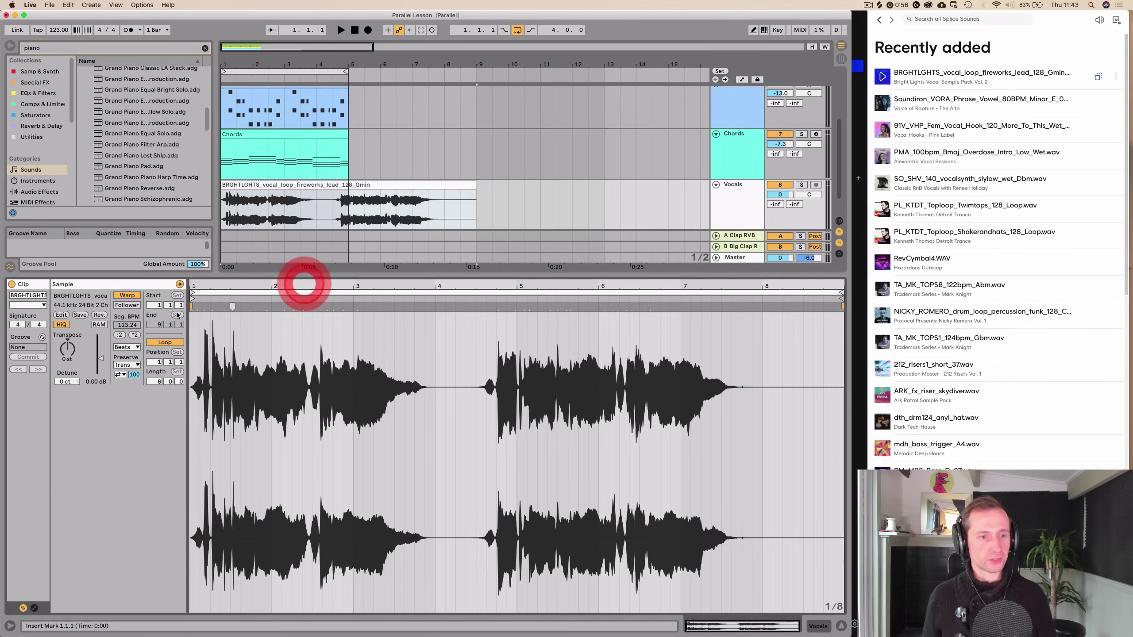
pyautogui.click(128, 297)
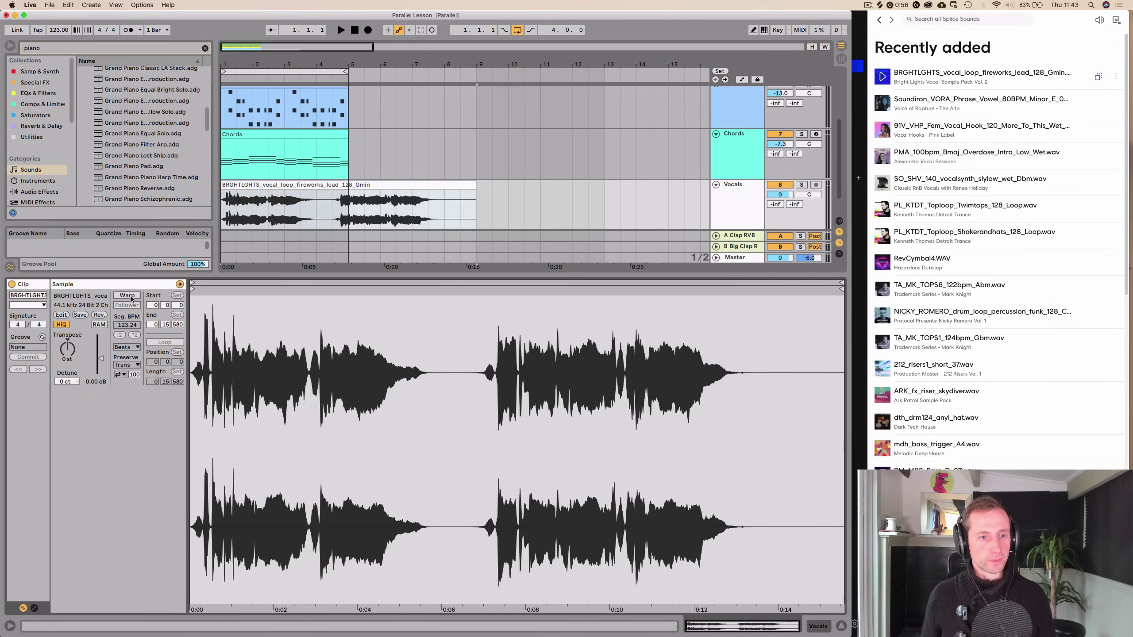
pyautogui.click(125, 347)
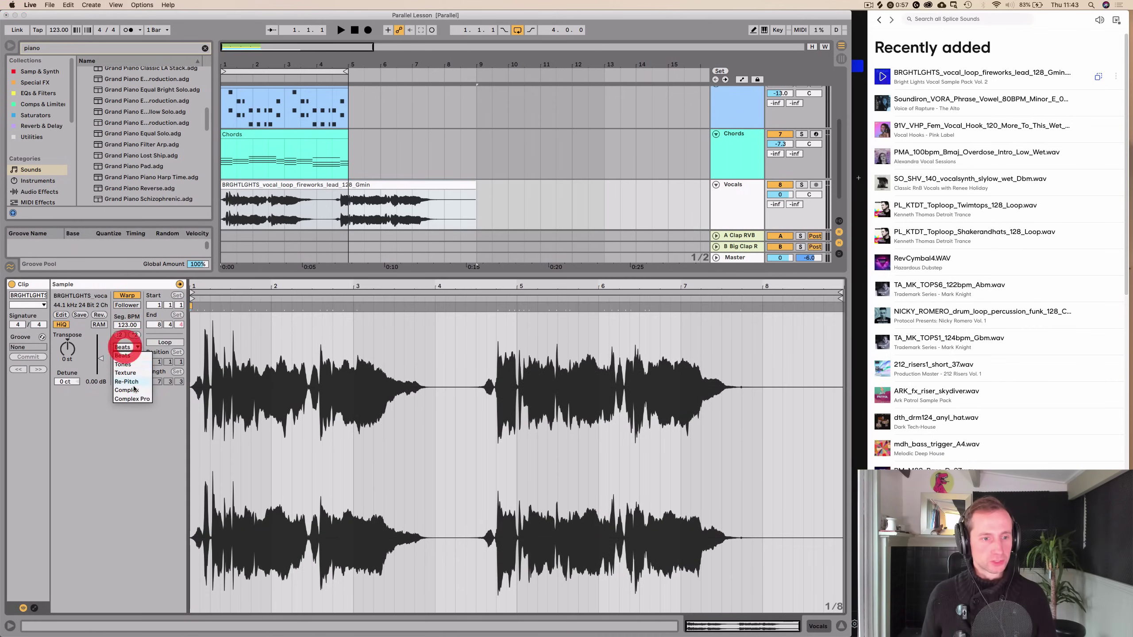
pyautogui.click(133, 399)
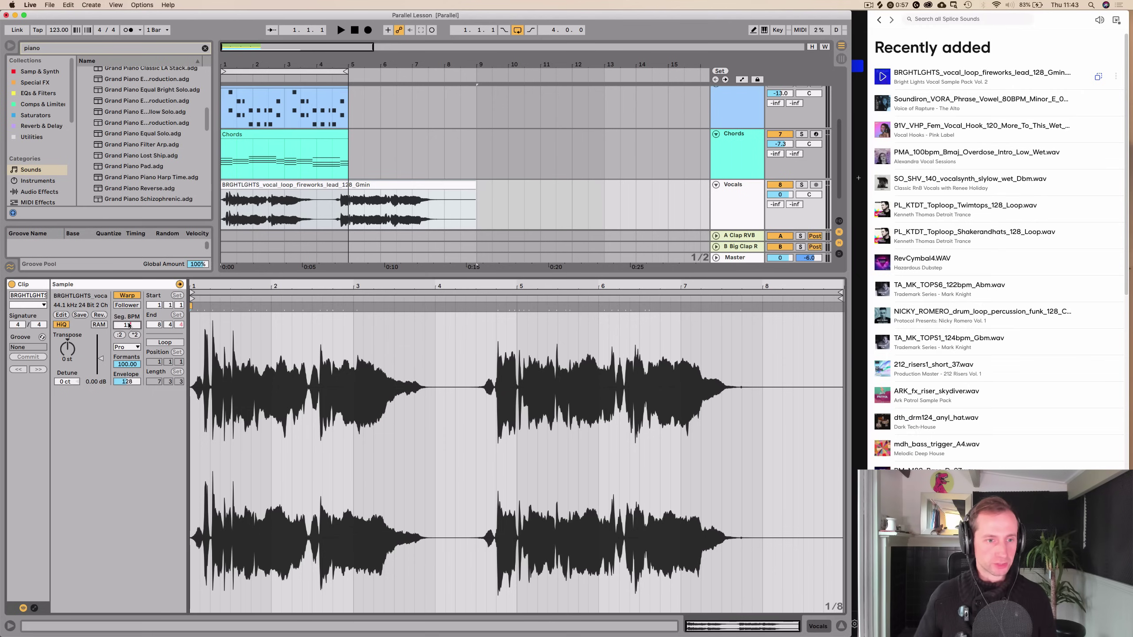
# Set the vocal clip's segment BPM to 128 and play it against the arrangement
pyautogui.press('Return')
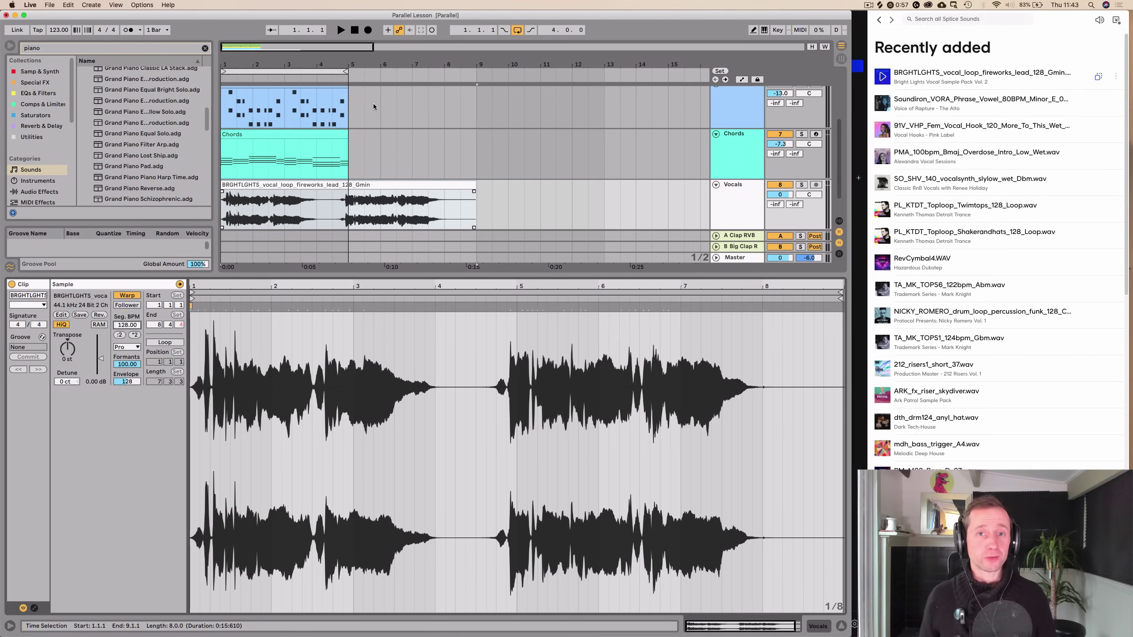
pyautogui.press('space')
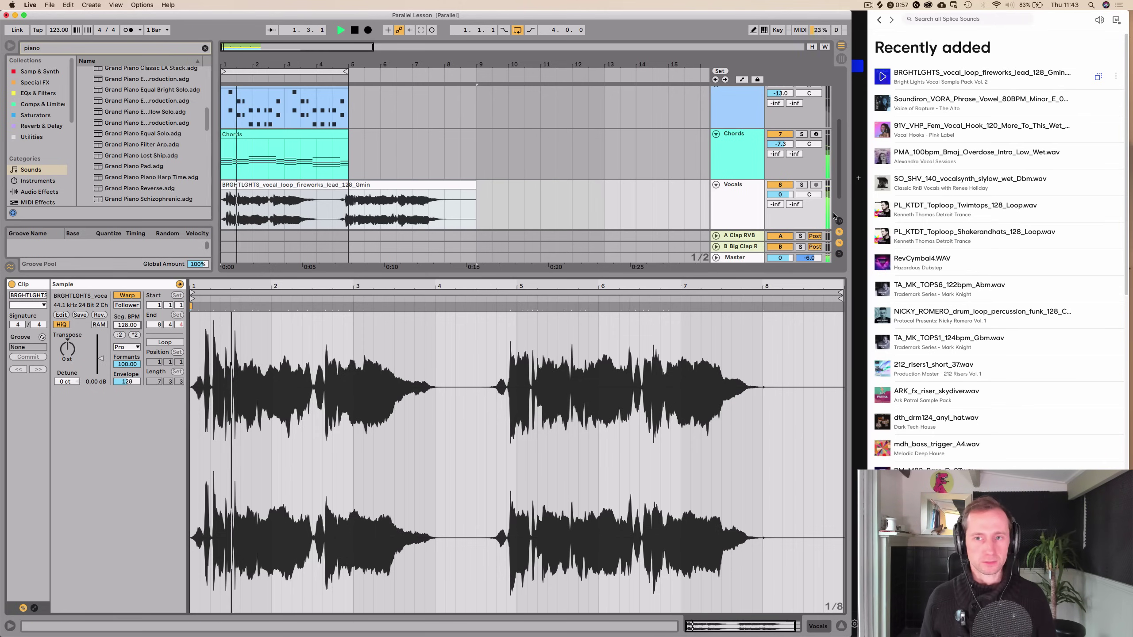
pyautogui.press('space')
# Shift the vocal clip on the Vocals track to start just after 1.1.4, checking its timing against the chords in playback
pyautogui.press('space')
pyautogui.press('space')
pyautogui.moveTo(226, 64); pyautogui.dragTo(227, 110)
pyautogui.moveTo(246, 186); pyautogui.dragTo(290, 189)
pyautogui.press('space')
pyautogui.press('space')
pyautogui.press('space')
pyautogui.press('space')
pyautogui.click(226, 199)
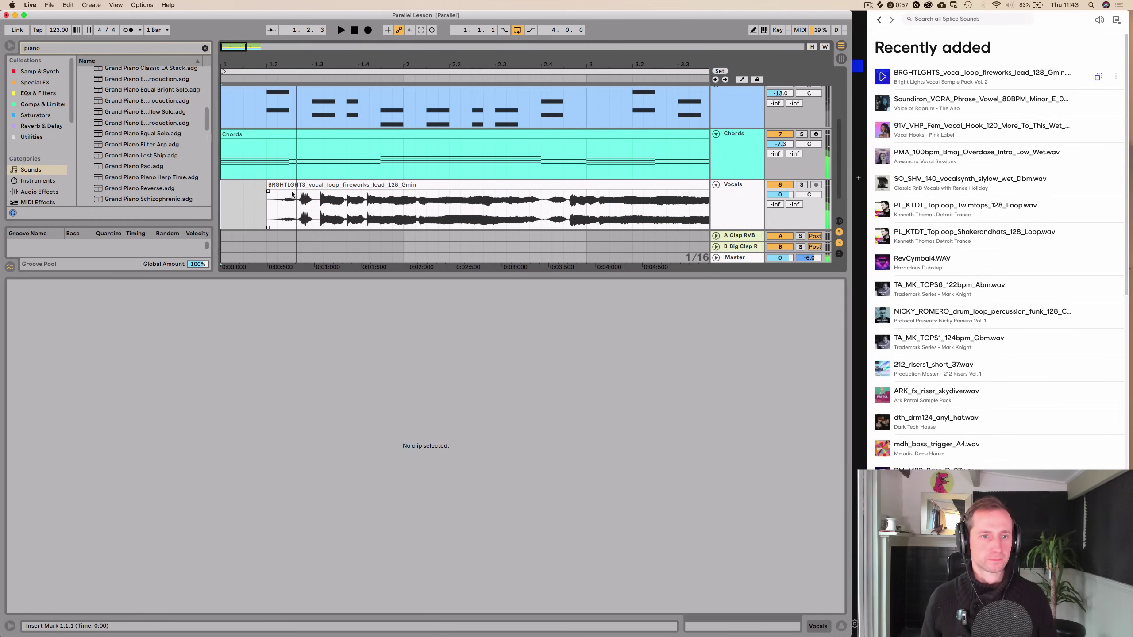
pyautogui.moveTo(294, 185); pyautogui.dragTo(286, 185)
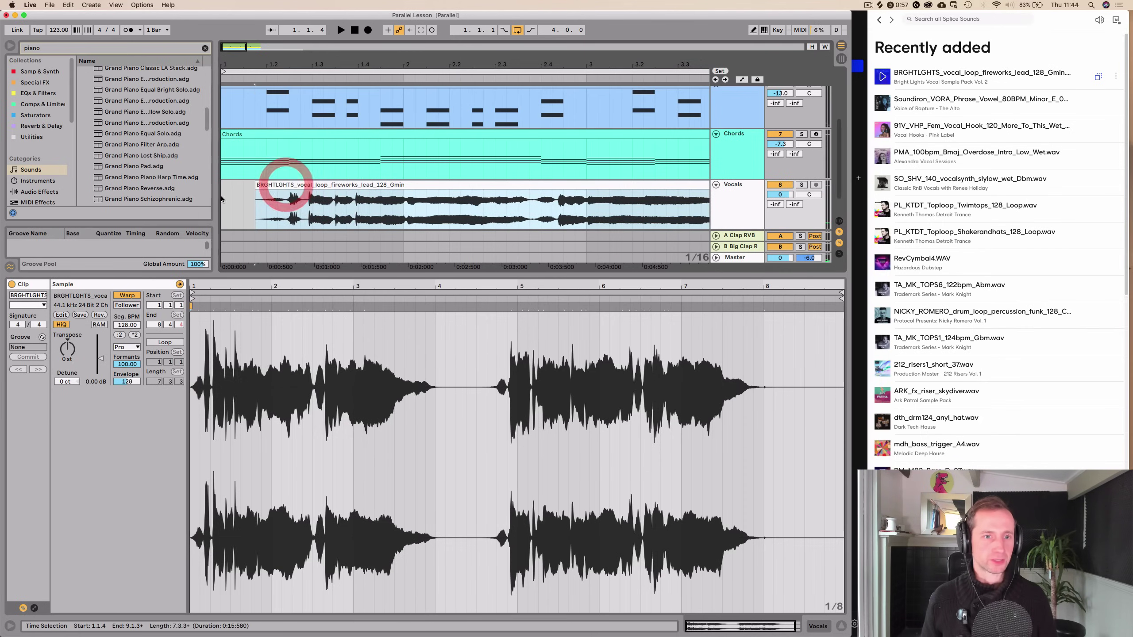
pyautogui.click(222, 197)
pyautogui.click(295, 192)
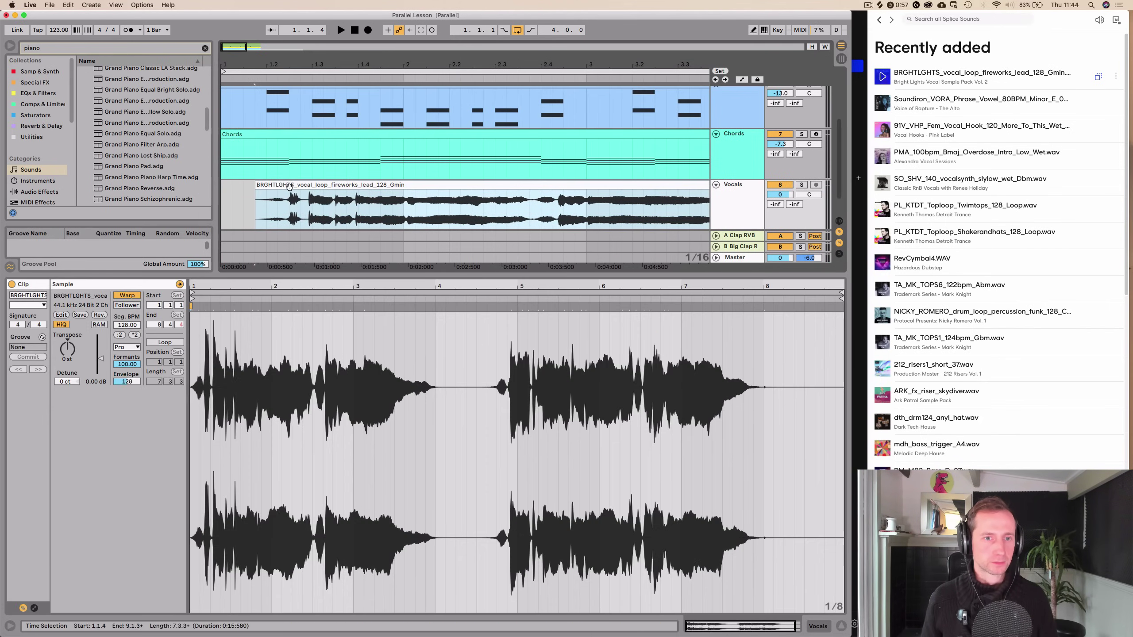
pyautogui.moveTo(291, 185); pyautogui.dragTo(295, 185)
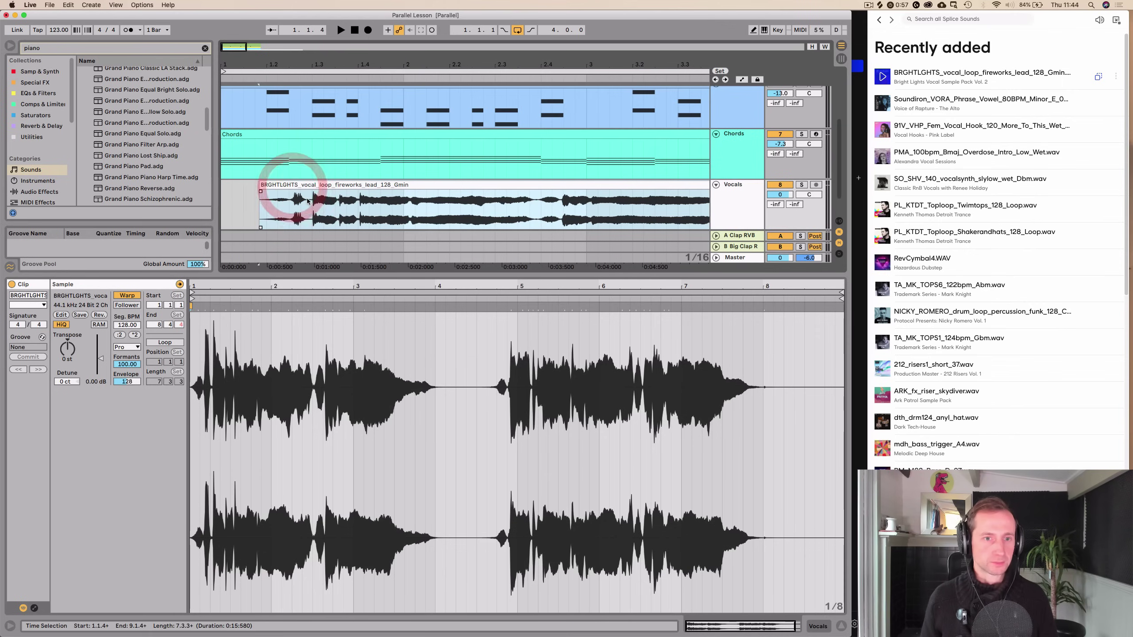
# Nudge the vocal clip very slightly earlier and play the arrangement from the start to check the timing
pyautogui.scroll(3, 315, 200)
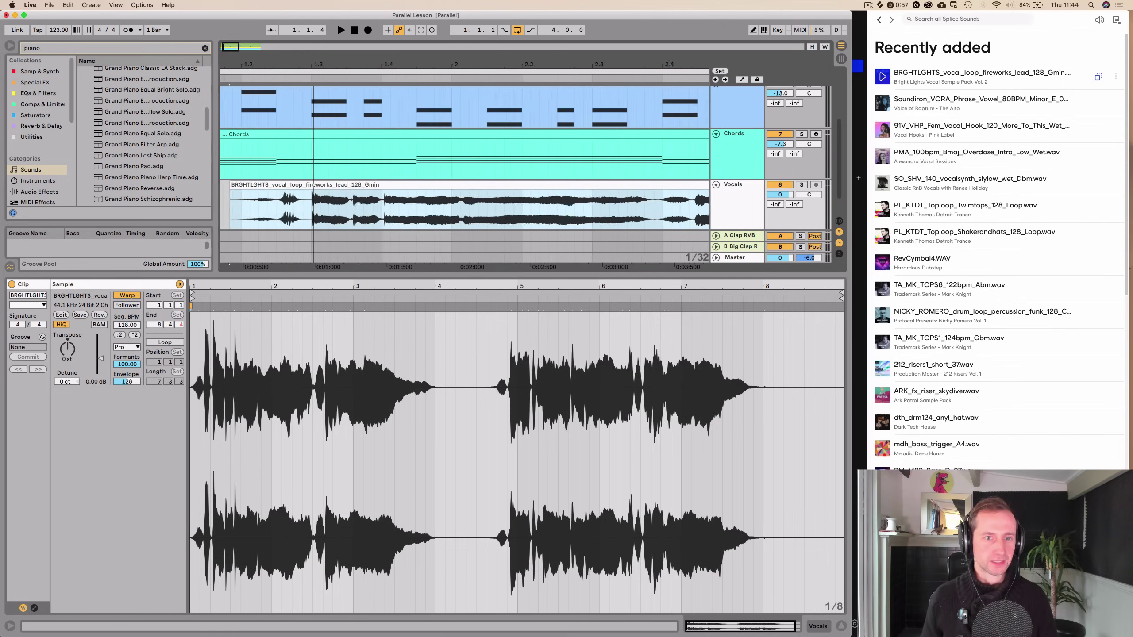
pyautogui.click(354, 186)
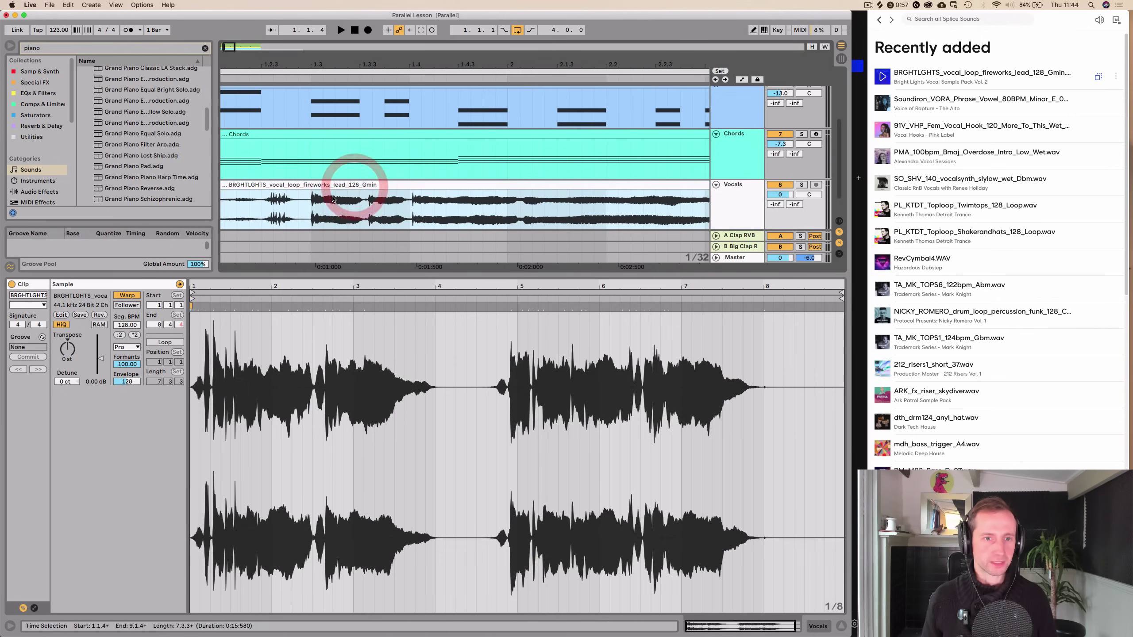
pyautogui.moveTo(316, 69); pyautogui.dragTo(316, 45)
pyautogui.click(355, 29)
pyautogui.press('space')
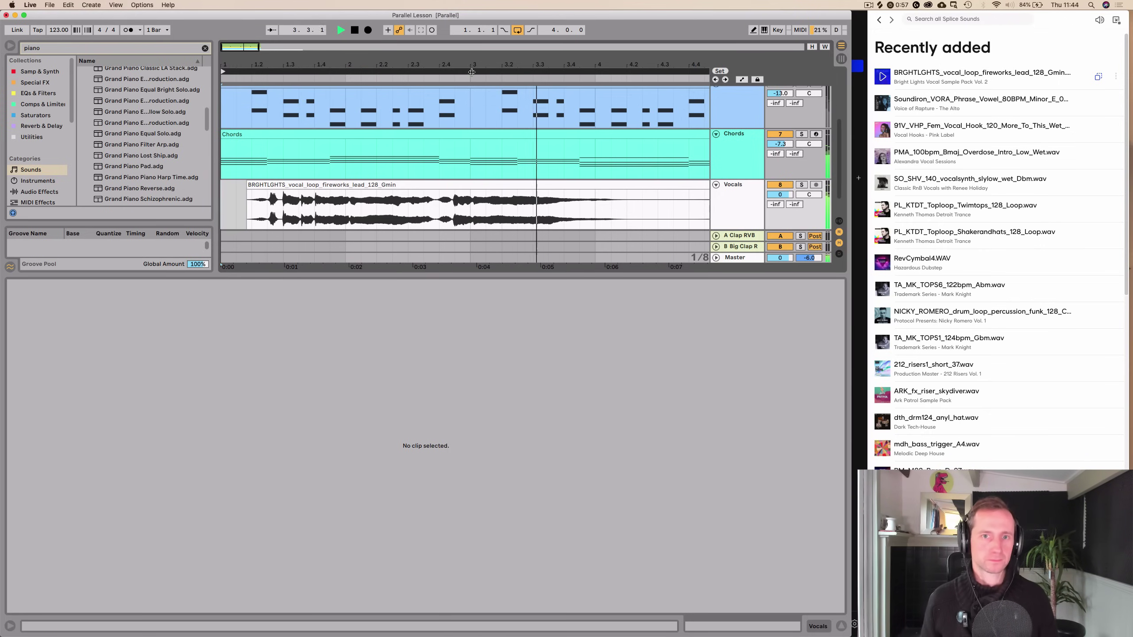
# Extend the arrangement loop to eight bars and enlarge the arrangement area to show all tracks down to Vocals
pyautogui.moveTo(468, 66)
pyautogui.mouseDown()
pyautogui.moveTo(400, 72)
pyautogui.moveTo(638, 76)
pyautogui.moveTo(632, 90)
pyautogui.mouseUp()
pyautogui.scroll(5, 439, 150)
pyautogui.press('space')
pyautogui.moveTo(451, 68); pyautogui.dragTo(273, 66)
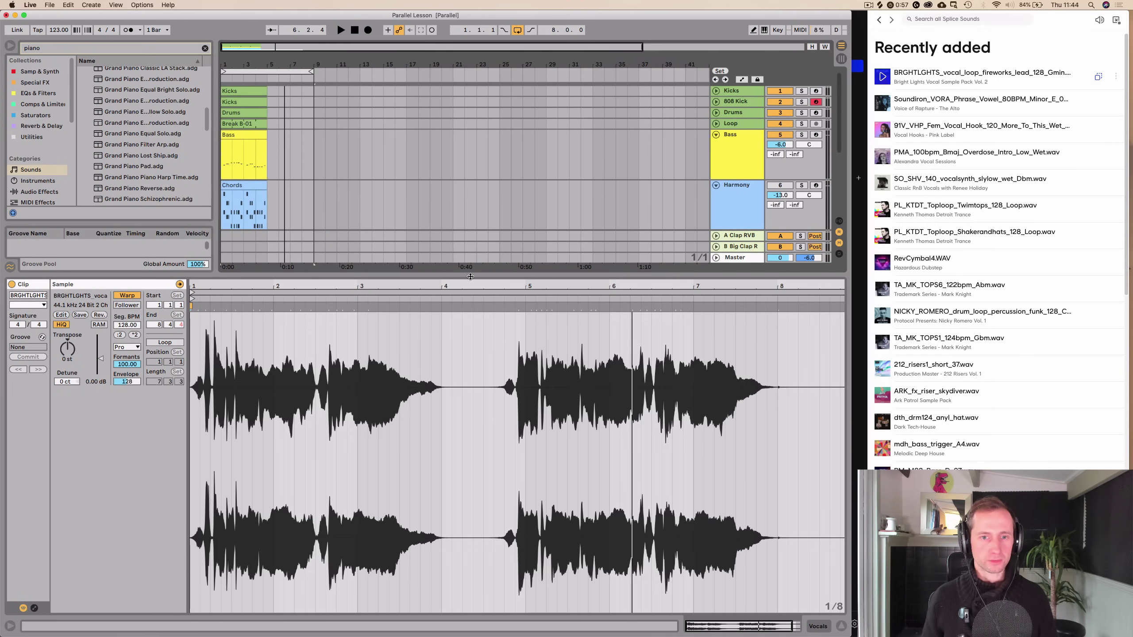
pyautogui.moveTo(468, 276); pyautogui.dragTo(457, 400)
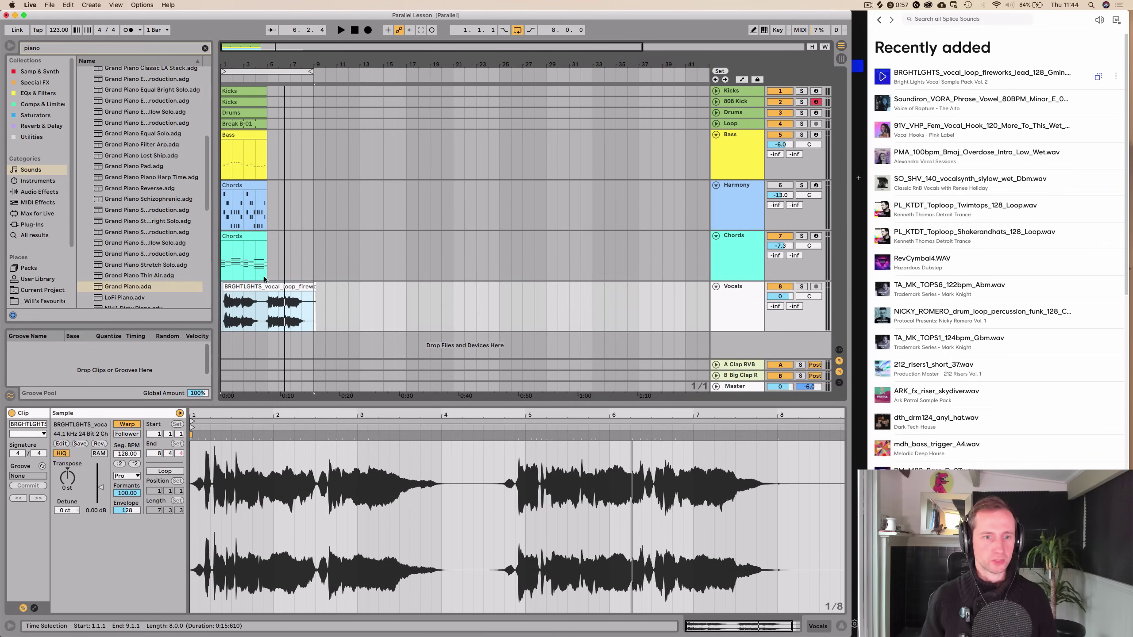
# Duplicate the four-bar clips on all tracks from Kicks to Chords into bars 5 to 8, and play the loop from the start
pyautogui.click(240, 226)
pyautogui.moveTo(239, 226); pyautogui.dragTo(241, 92)
pyautogui.press('super+d')
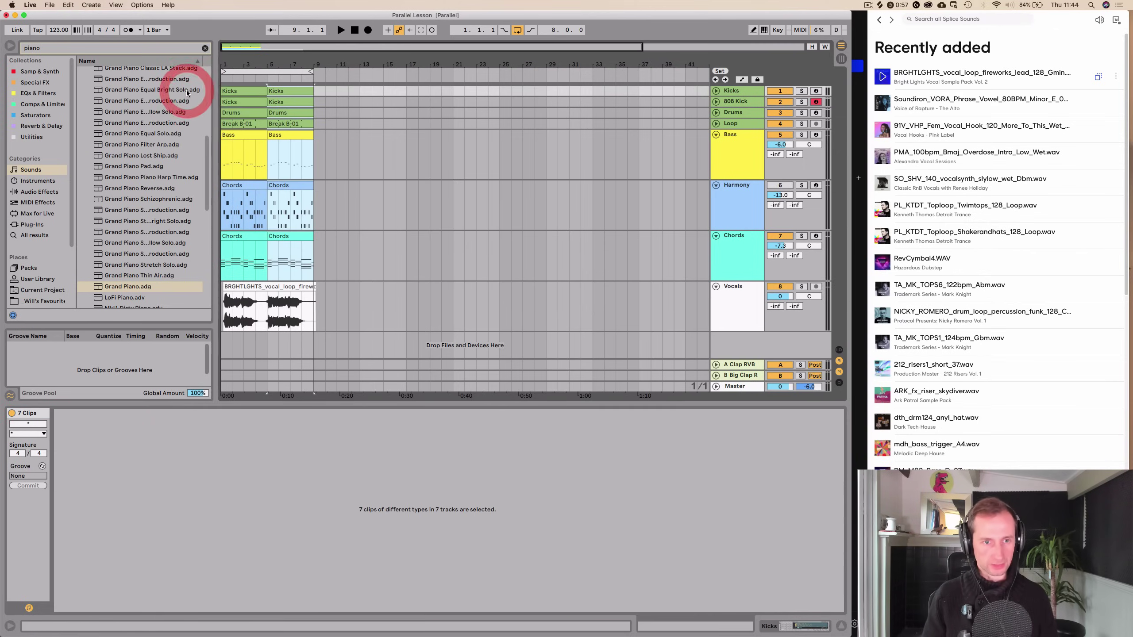
pyautogui.click(355, 30)
pyautogui.click(341, 30)
# Give the arrangement more room by closing Splice, widening the Live window to the full screen, and clearing and hiding the browser
pyautogui.click(1053, 14)
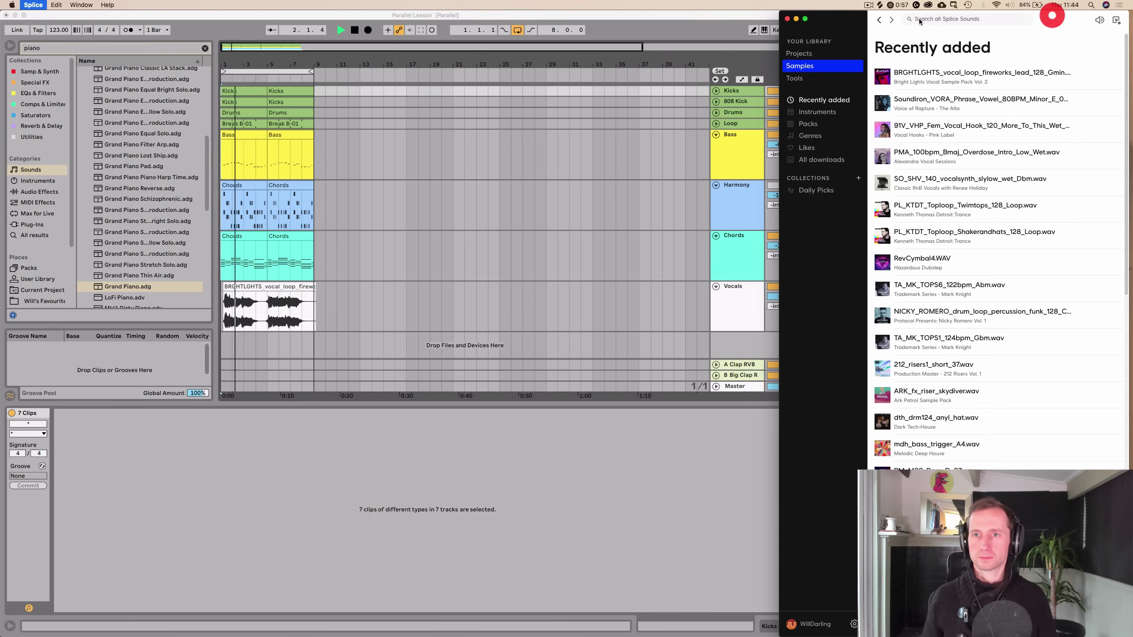
pyautogui.click(789, 18)
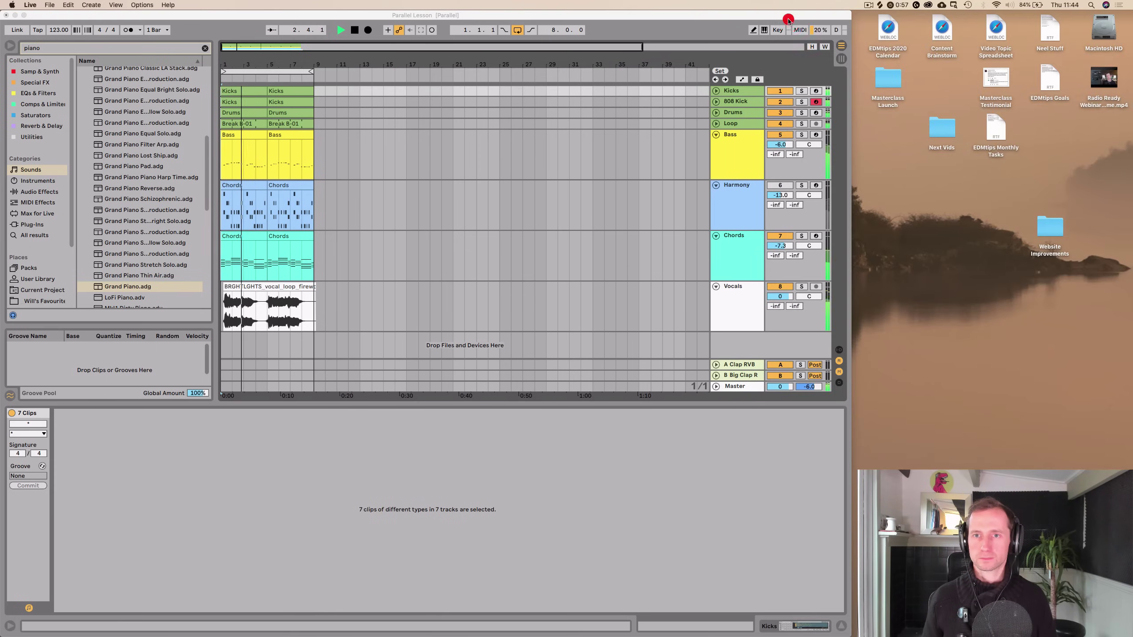
pyautogui.click(853, 109)
pyautogui.doubleClick(852, 113)
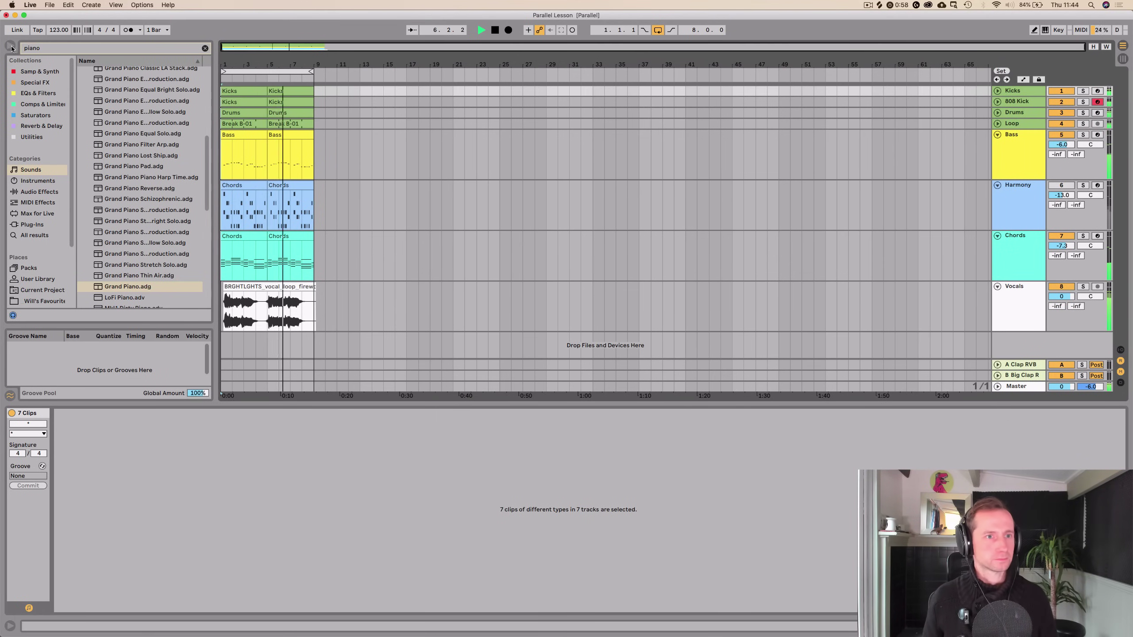
pyautogui.click(204, 48)
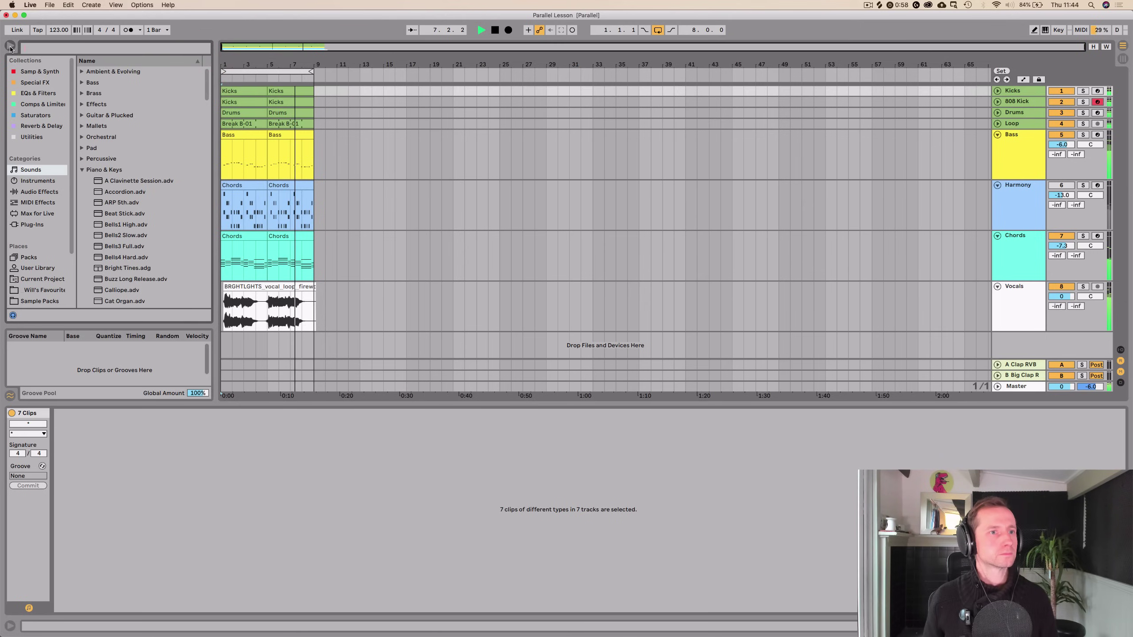
pyautogui.click(10, 46)
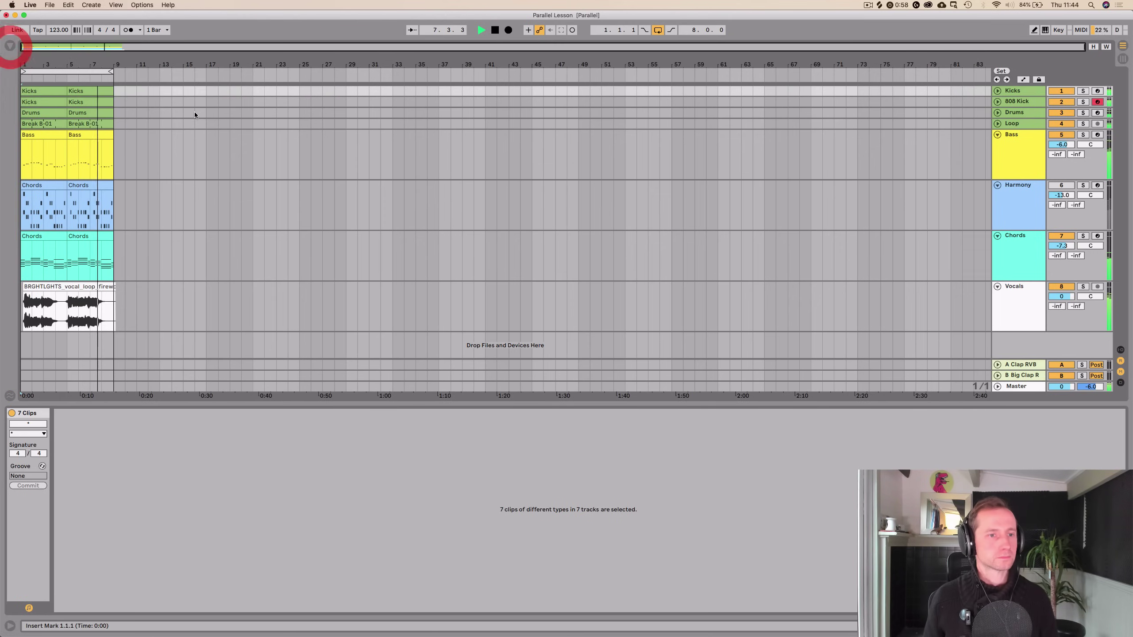
# Trim the end of the vocal clip to bar 9 so it matches the other tracks' clips
pyautogui.click(114, 307)
pyautogui.click(126, 304)
pyautogui.click(438, 269)
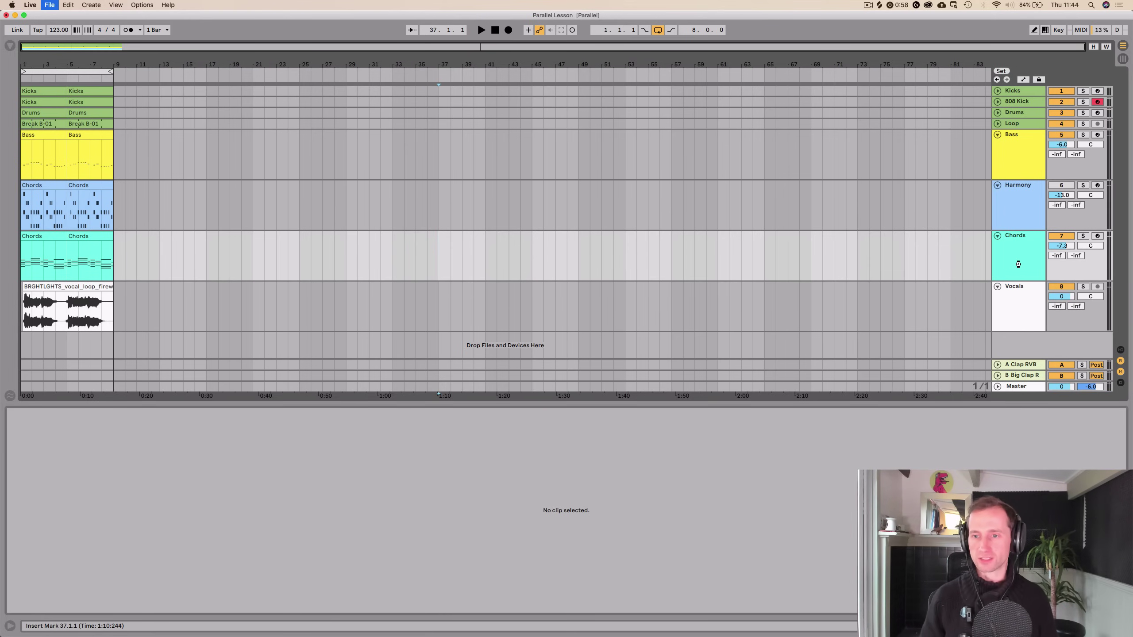
# Color the Vocals track and its clip purple
pyautogui.click(1020, 288)
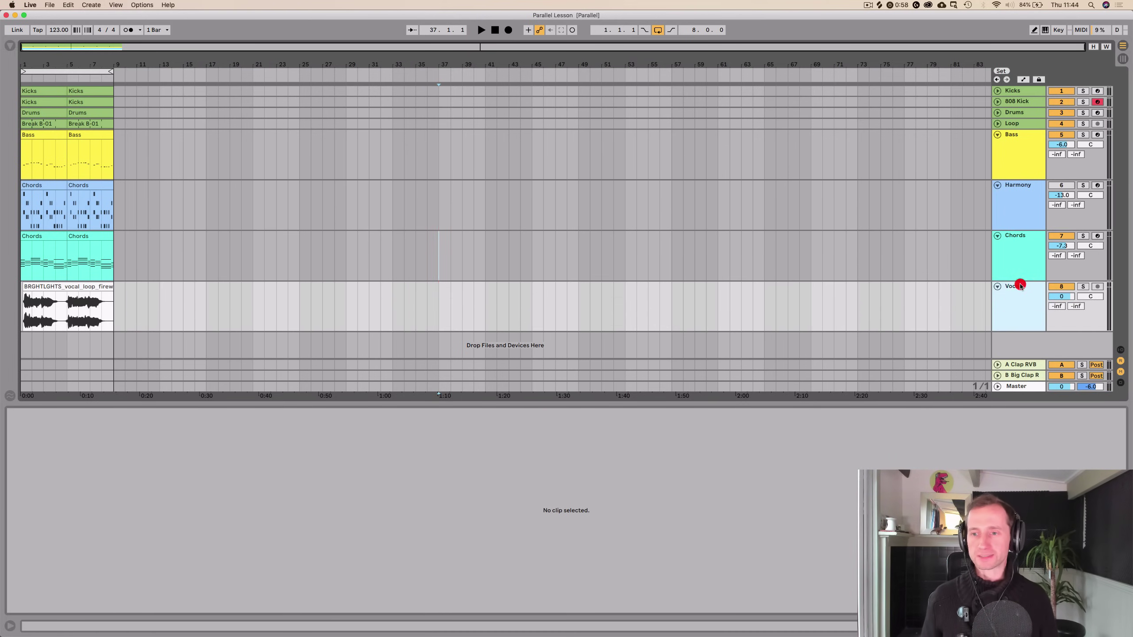
pyautogui.rightClick(1009, 311)
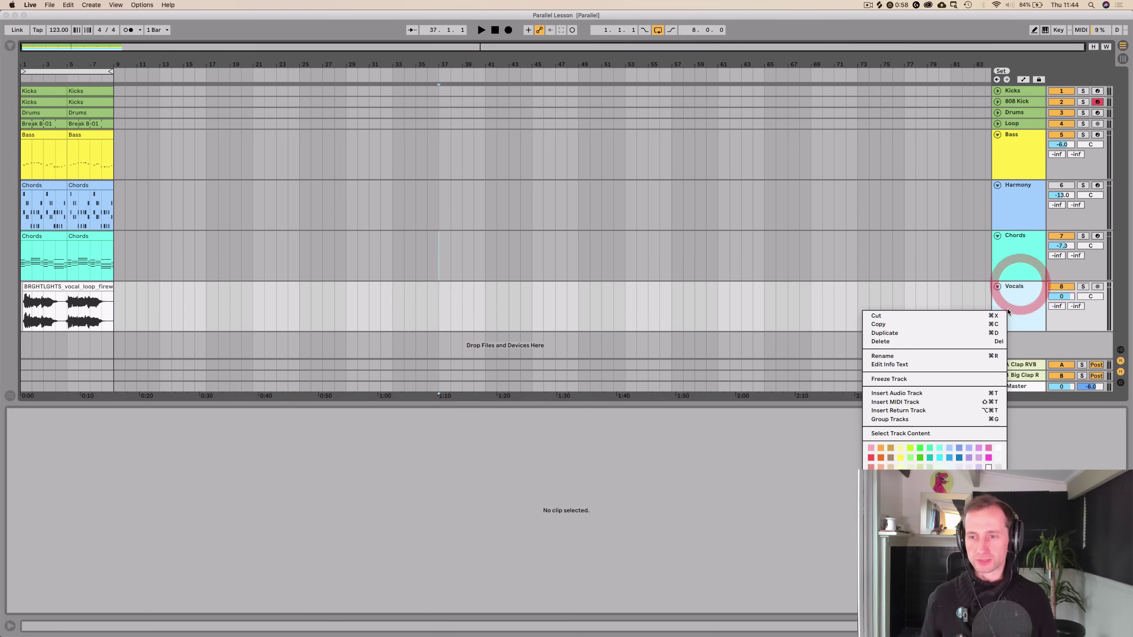
pyautogui.click(977, 451)
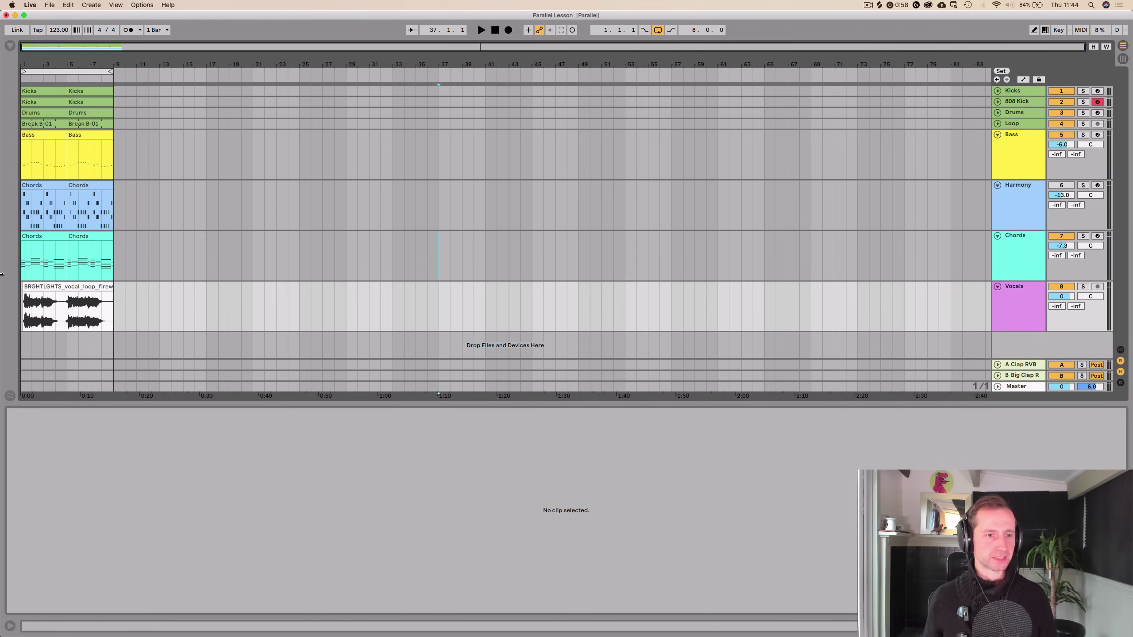
pyautogui.rightClick(40, 285)
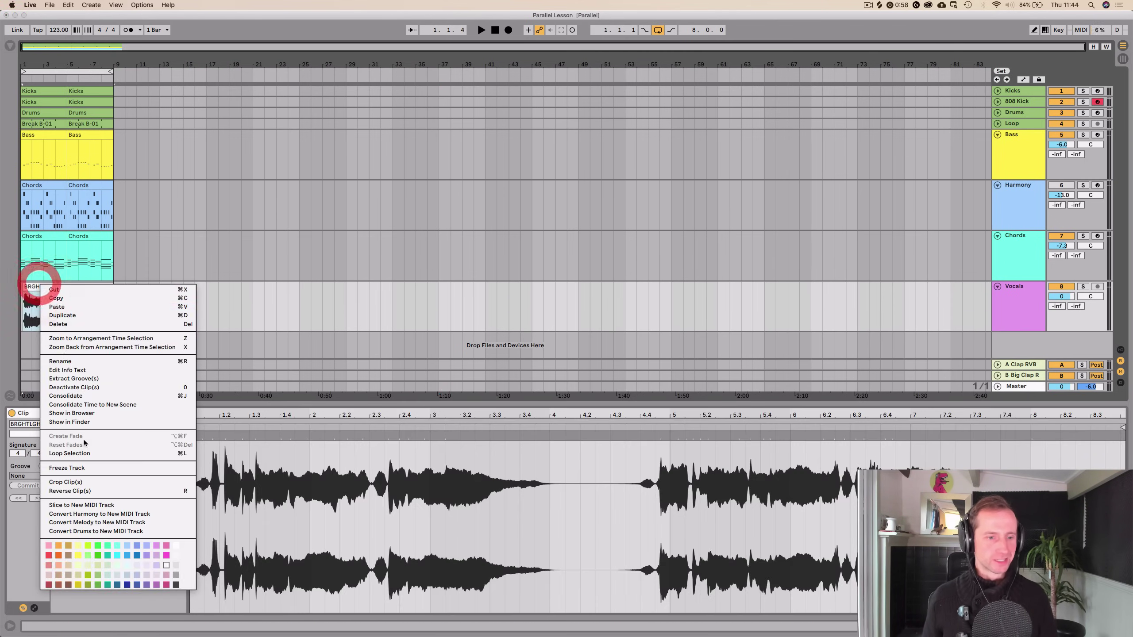
pyautogui.click(165, 244)
pyautogui.rightClick(90, 285)
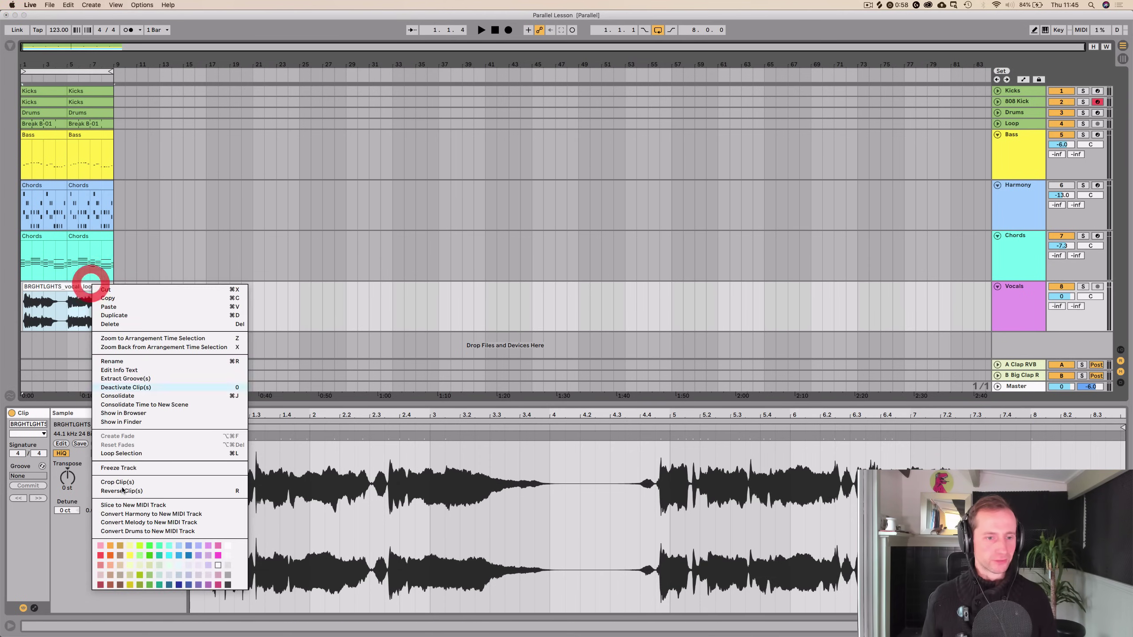
pyautogui.click(207, 555)
# Consolidate the Vocals track from 1.1.1 to 9.1.1 into one eight-bar clip
pyautogui.click(109, 310)
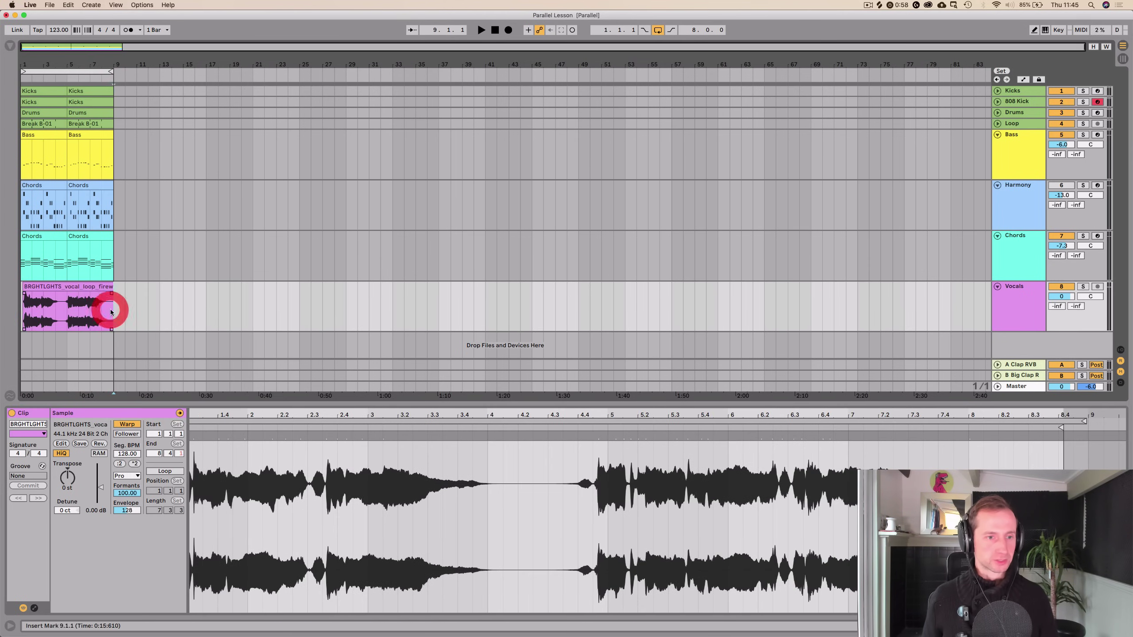
pyautogui.click(28, 305)
pyautogui.click(20, 305)
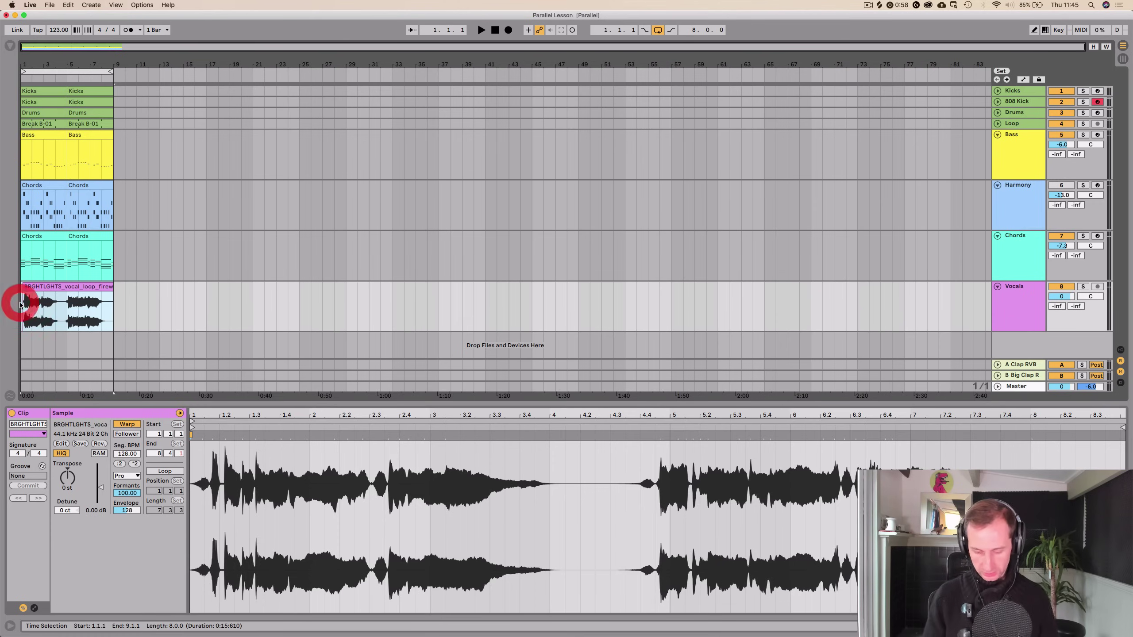
pyautogui.press('super+j')
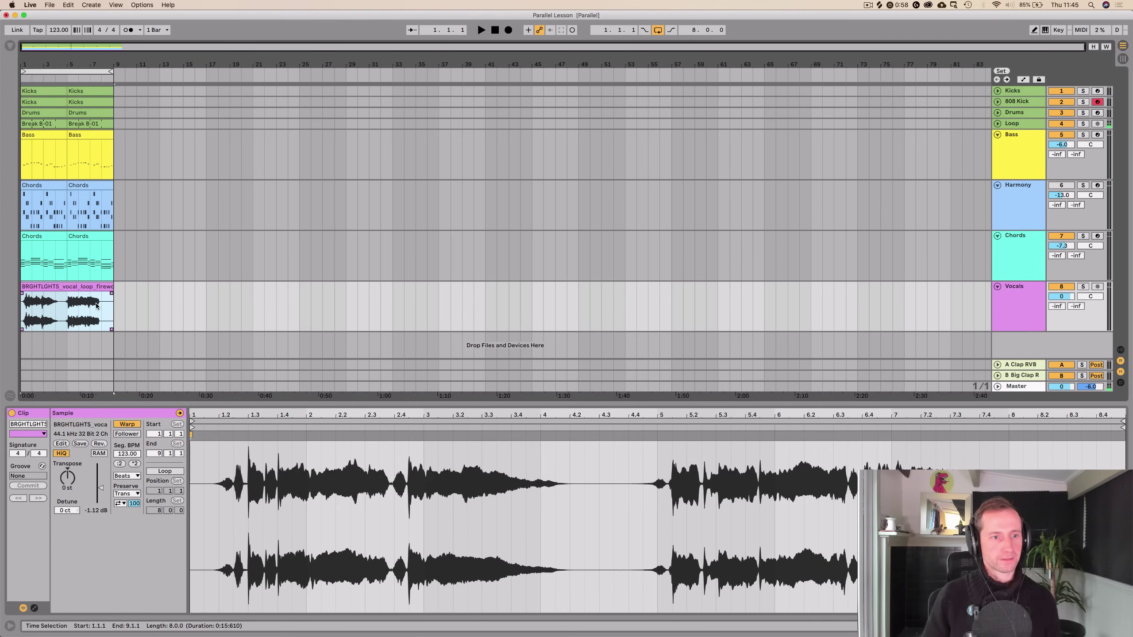
# Move the Vocals track above Harmony and set its volume to -7.8 dB while the loop plays
pyautogui.click(53, 237)
pyautogui.press('space')
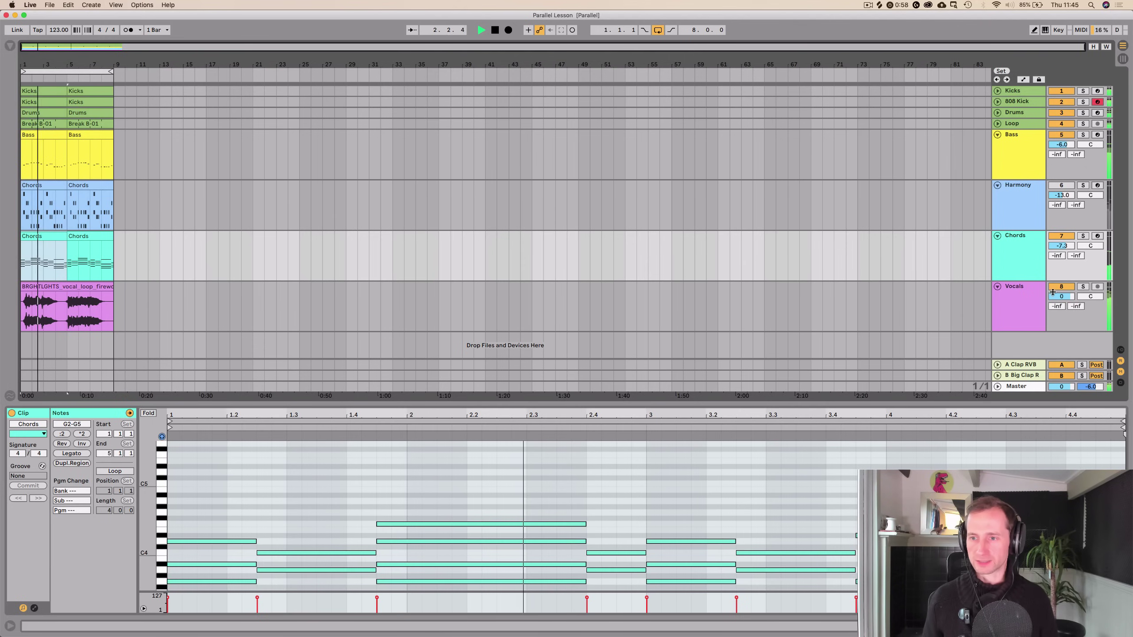
pyautogui.moveTo(1054, 296); pyautogui.dragTo(1024, 190)
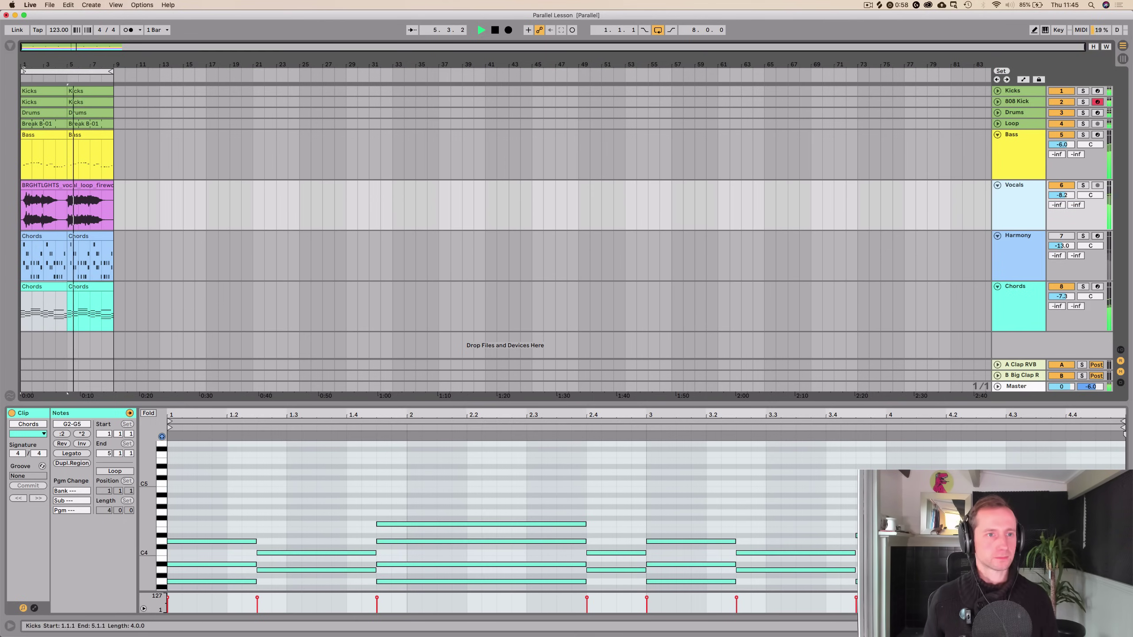
pyautogui.moveTo(37, 67); pyautogui.dragTo(37, 99)
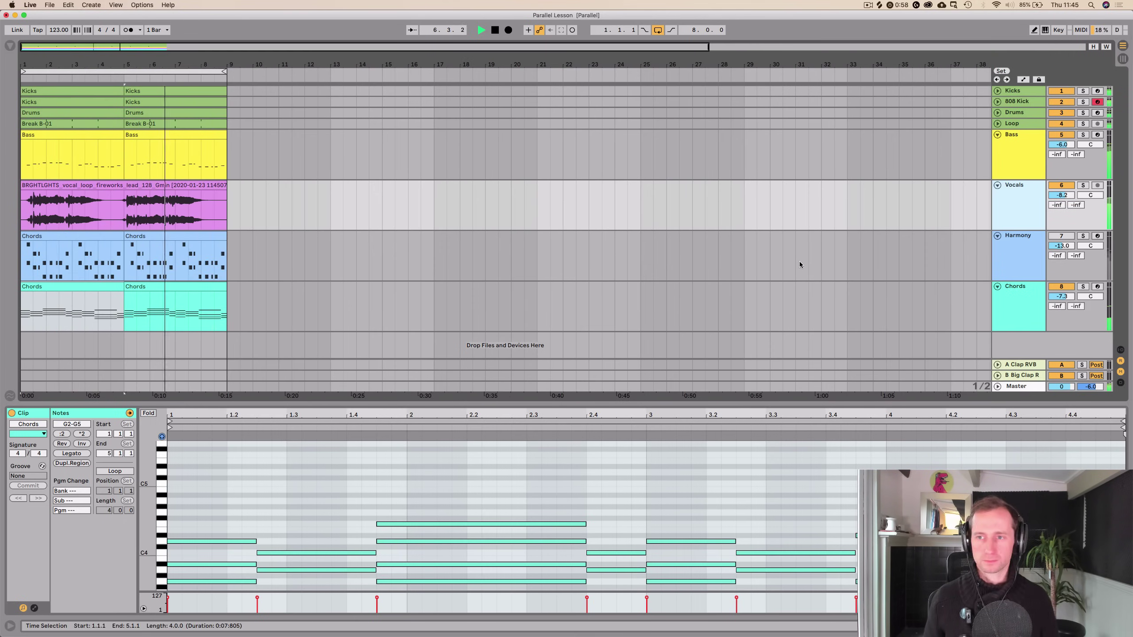
pyautogui.moveTo(1062, 196); pyautogui.dragTo(1062, 194)
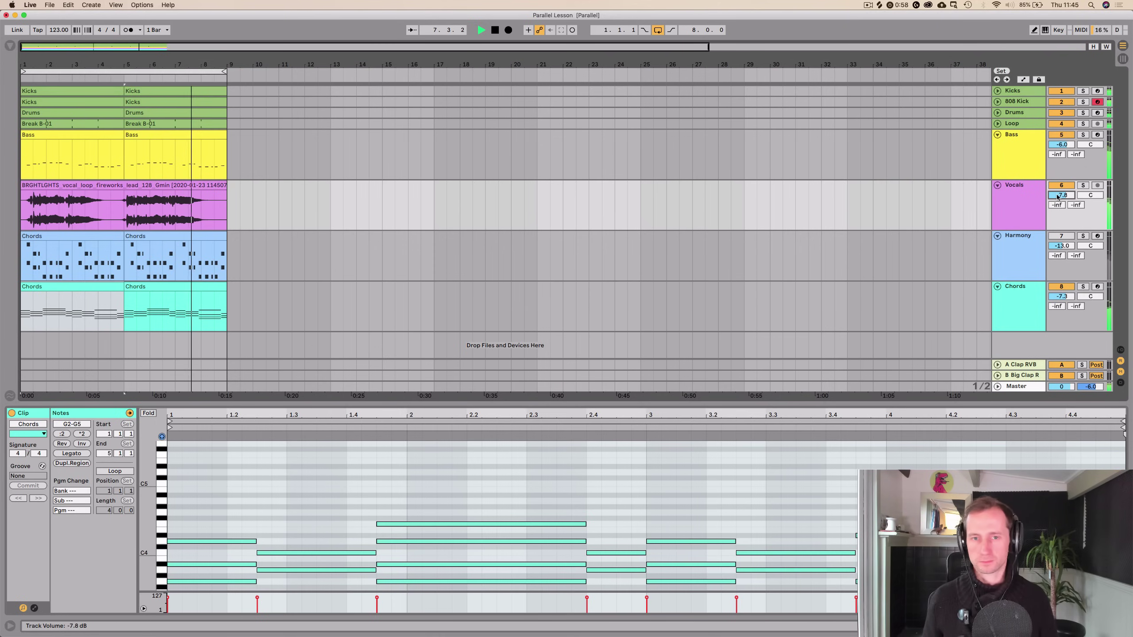
# Turn the Harmony track back on and play the loop with it included
pyautogui.click(1025, 274)
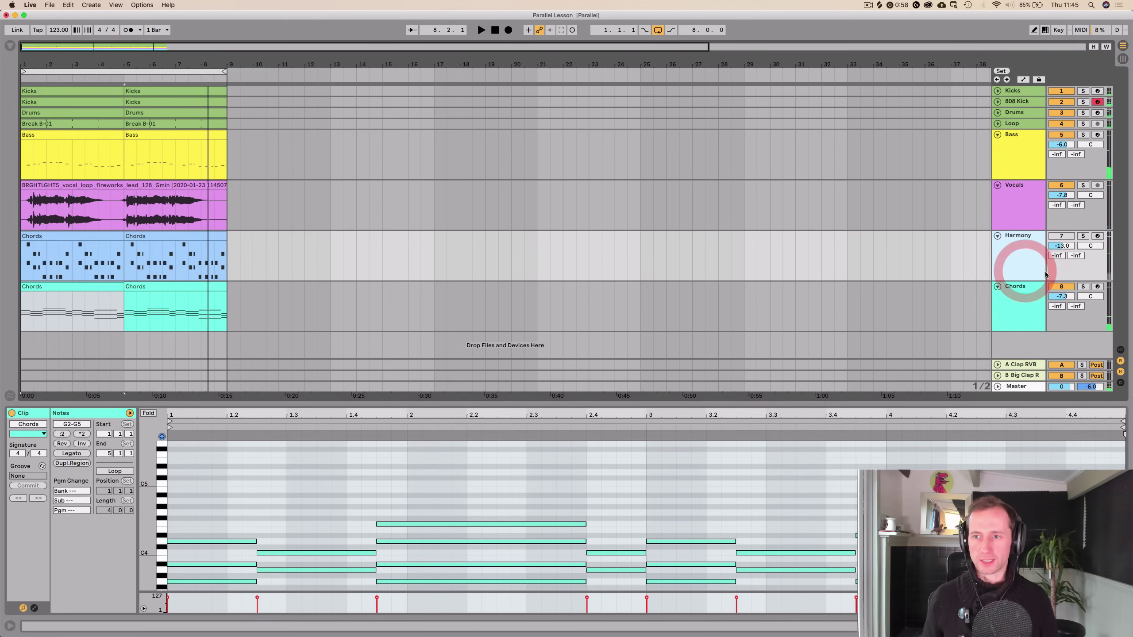
pyautogui.press('space')
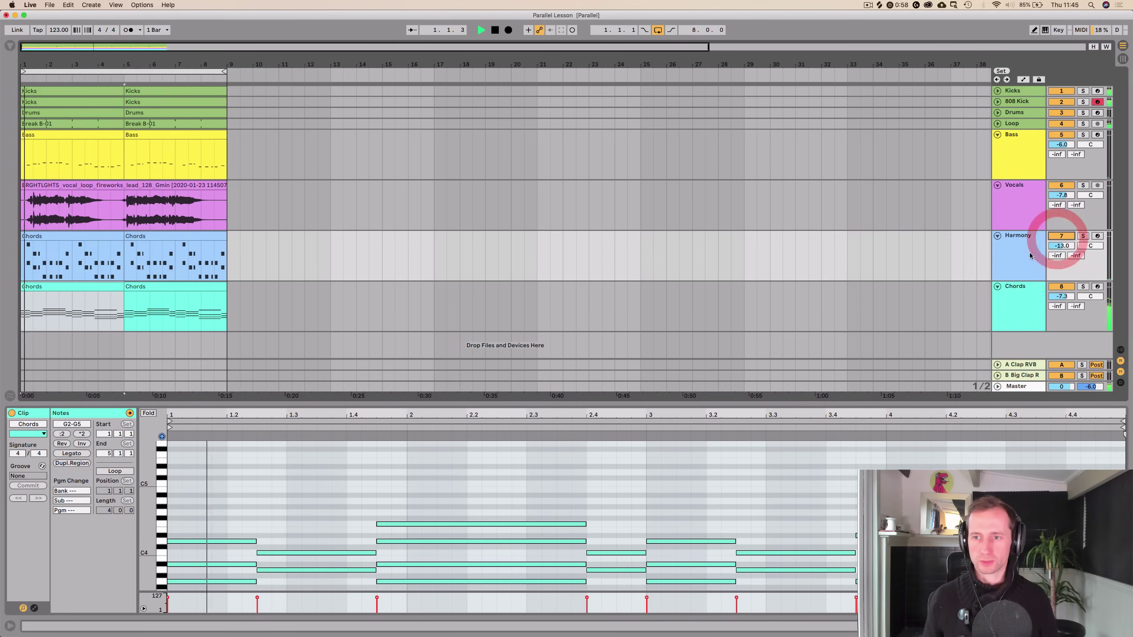
pyautogui.click(1012, 307)
pyautogui.press('space')
# Show the Chords track's Grand Piano device and open the Samp & Synth collection in the browser
pyautogui.click(1020, 309)
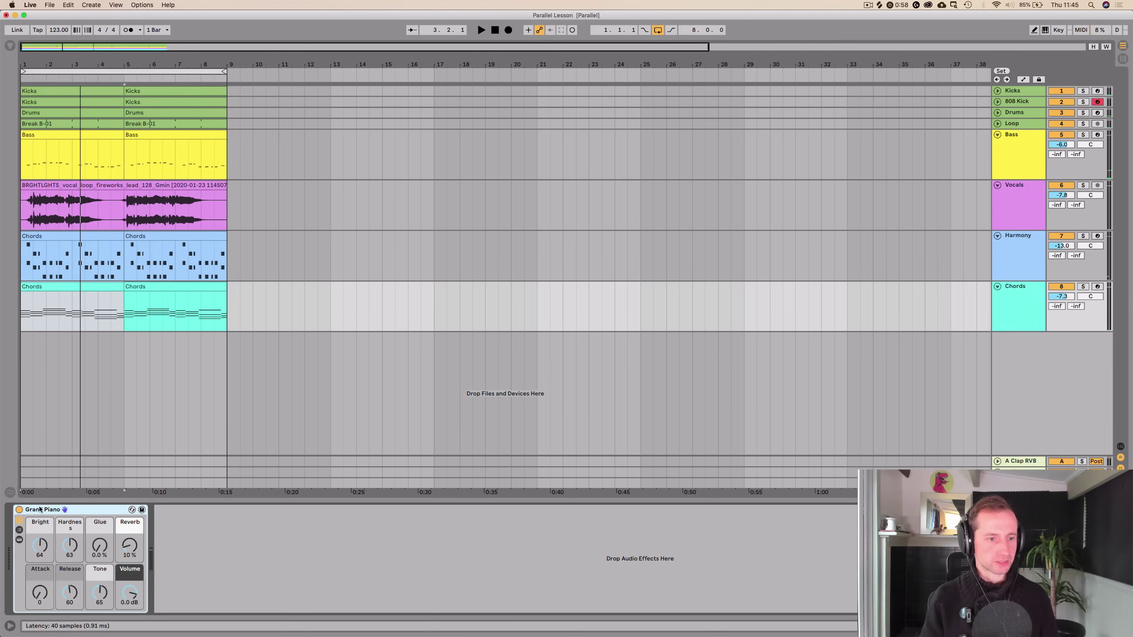
pyautogui.click(10, 46)
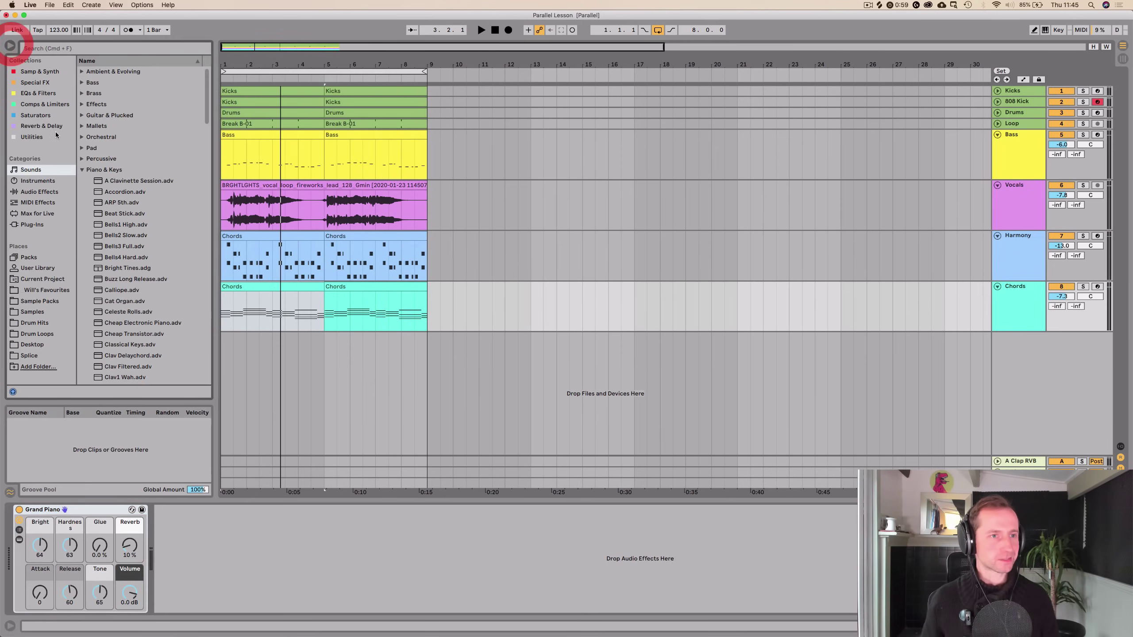
pyautogui.click(50, 74)
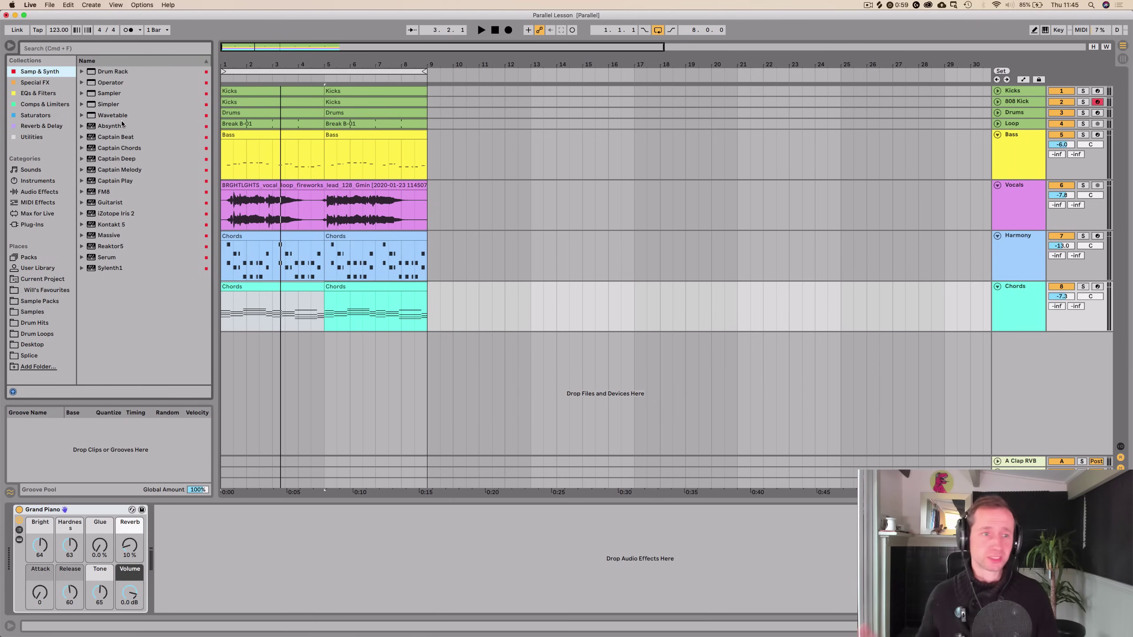
# Replace the Chords track's Grand Piano with the Sylenth1 synth and place its plug-in window over the arrangement
pyautogui.click(103, 268)
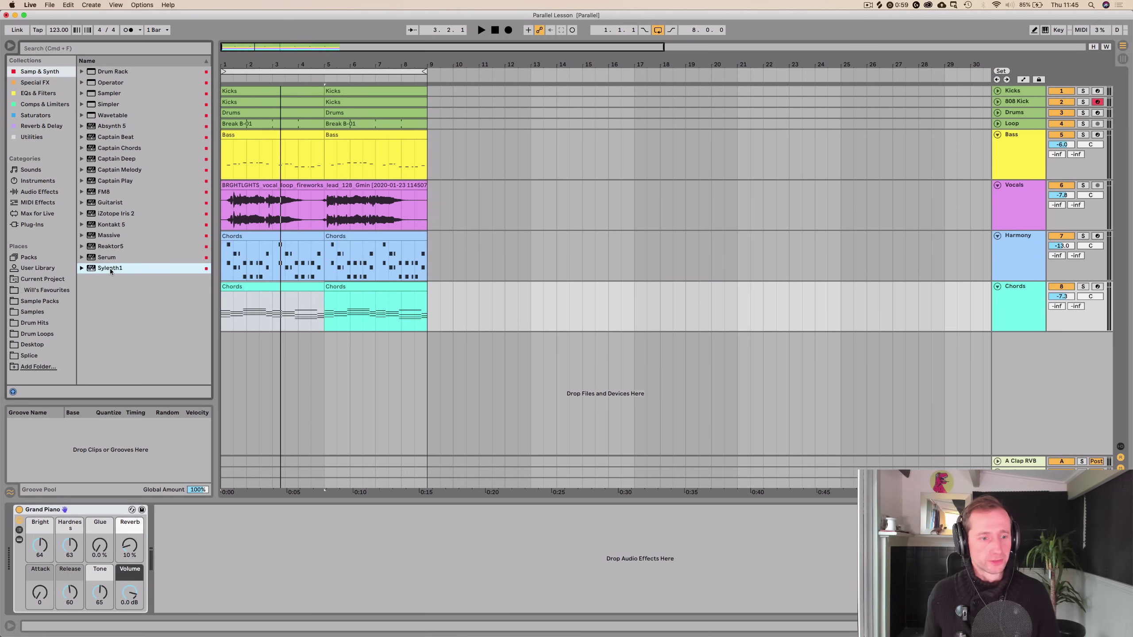
pyautogui.click(92, 510)
pyautogui.moveTo(163, 37); pyautogui.dragTo(604, 73)
pyautogui.moveTo(860, 336); pyautogui.dragTo(893, 359)
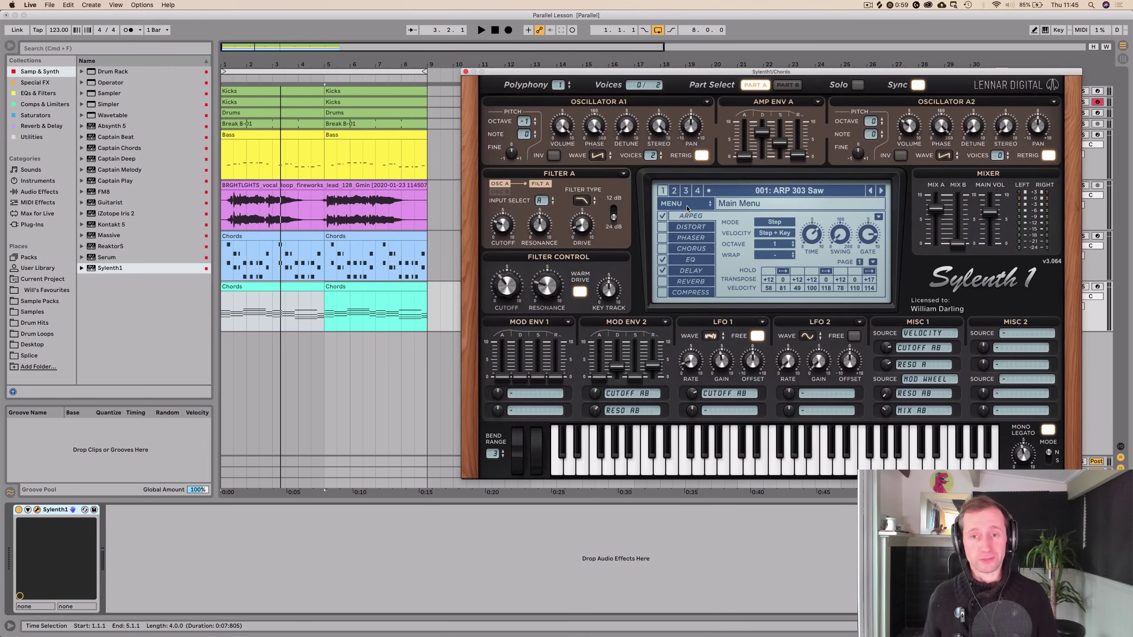
# Load the custom sound bank containing the Egbert Presets into Sylenth1 and move the synth window clear of the track controls
pyautogui.click(687, 208)
pyautogui.moveTo(740, 213)
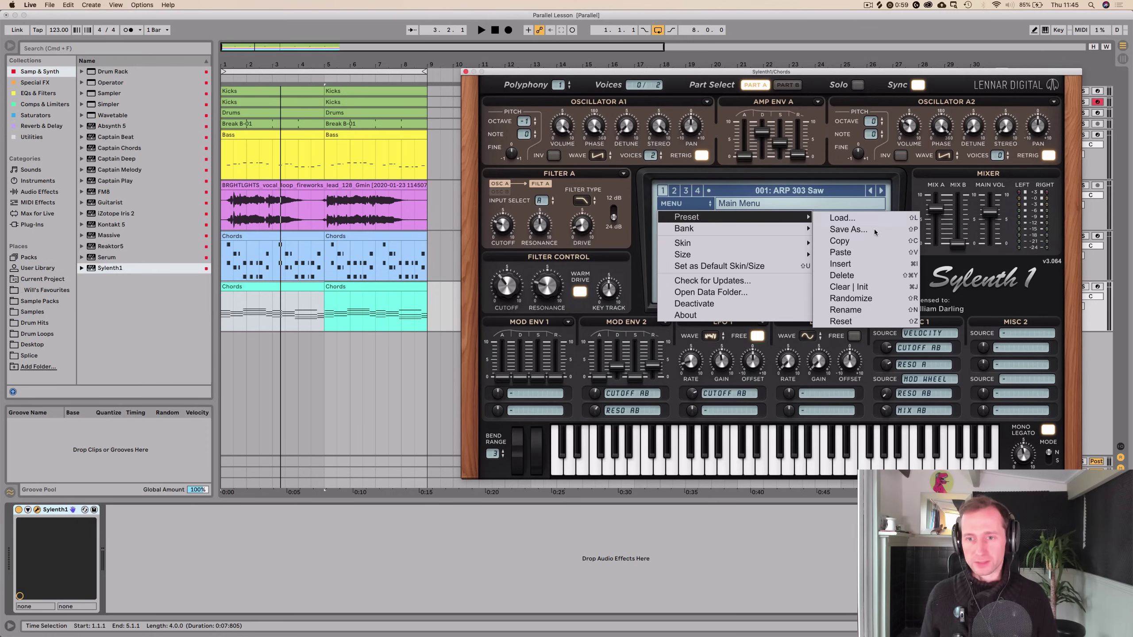
pyautogui.moveTo(807, 229)
pyautogui.moveTo(868, 242)
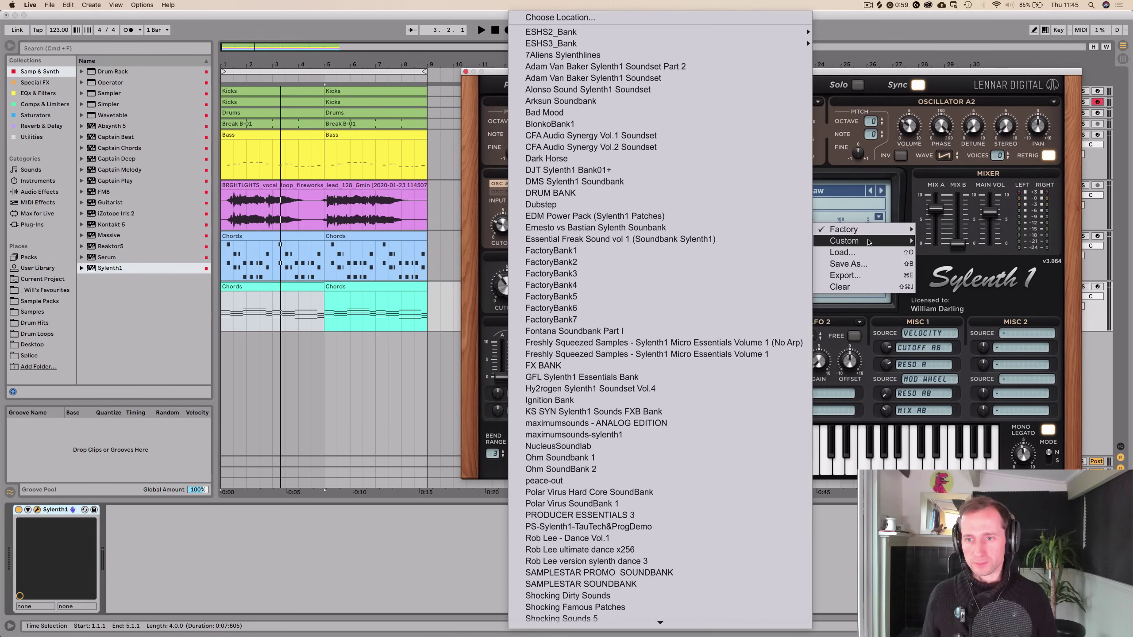
pyautogui.click(970, 274)
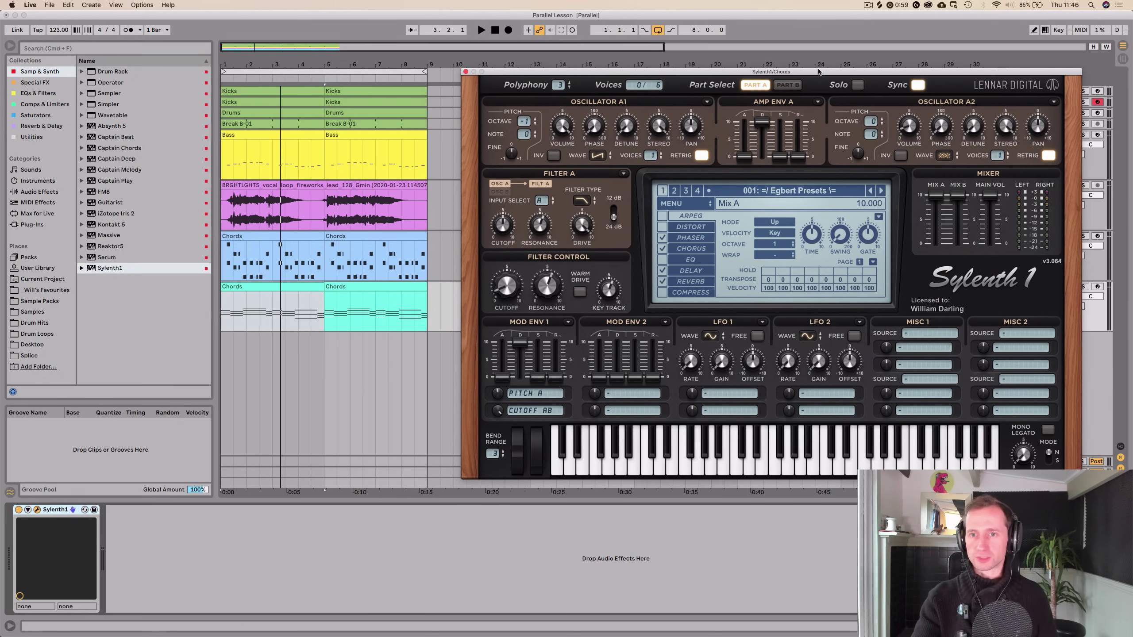
pyautogui.moveTo(818, 71); pyautogui.dragTo(640, 58)
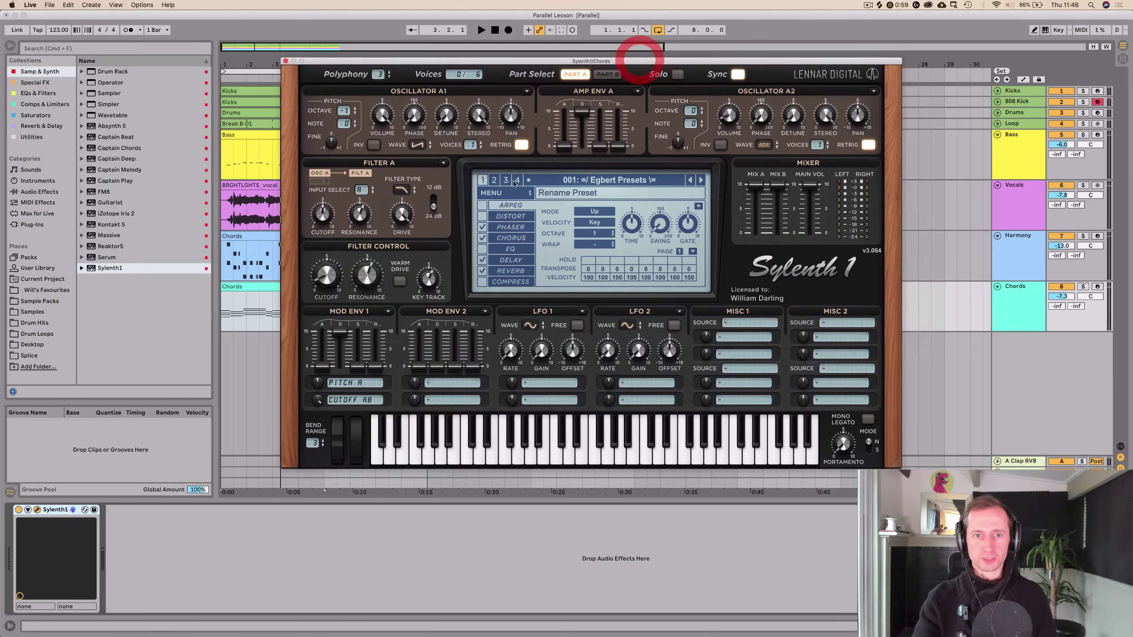
# Load the preset 009: KEY Extase [EGB] from the bank's first page in Sylenth1
pyautogui.click(493, 195)
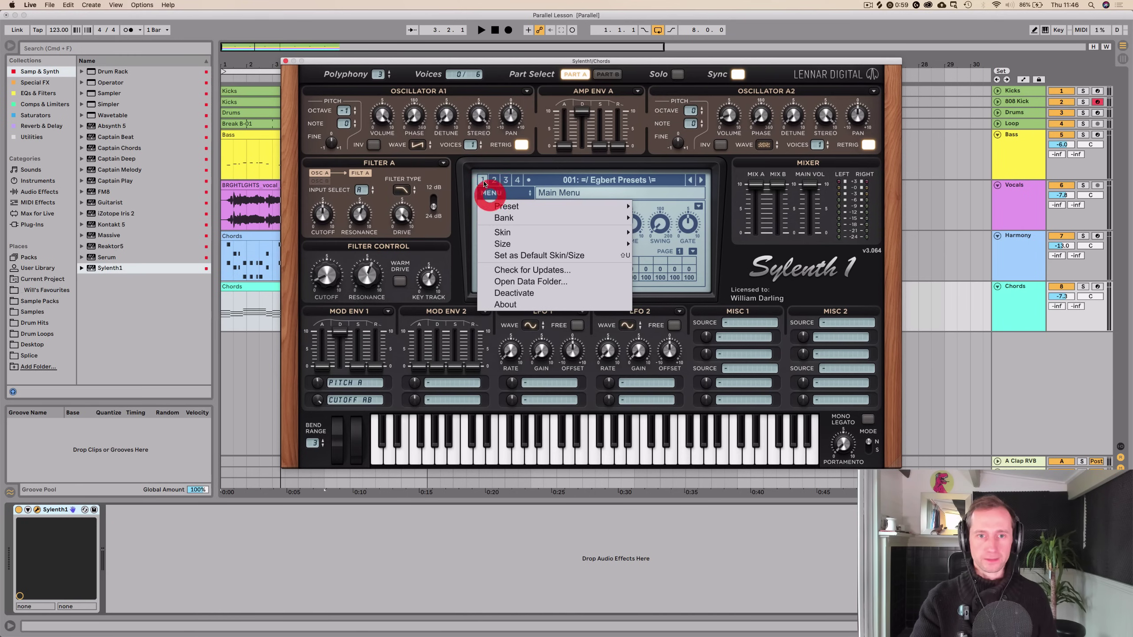
pyautogui.click(484, 183)
pyautogui.click(531, 180)
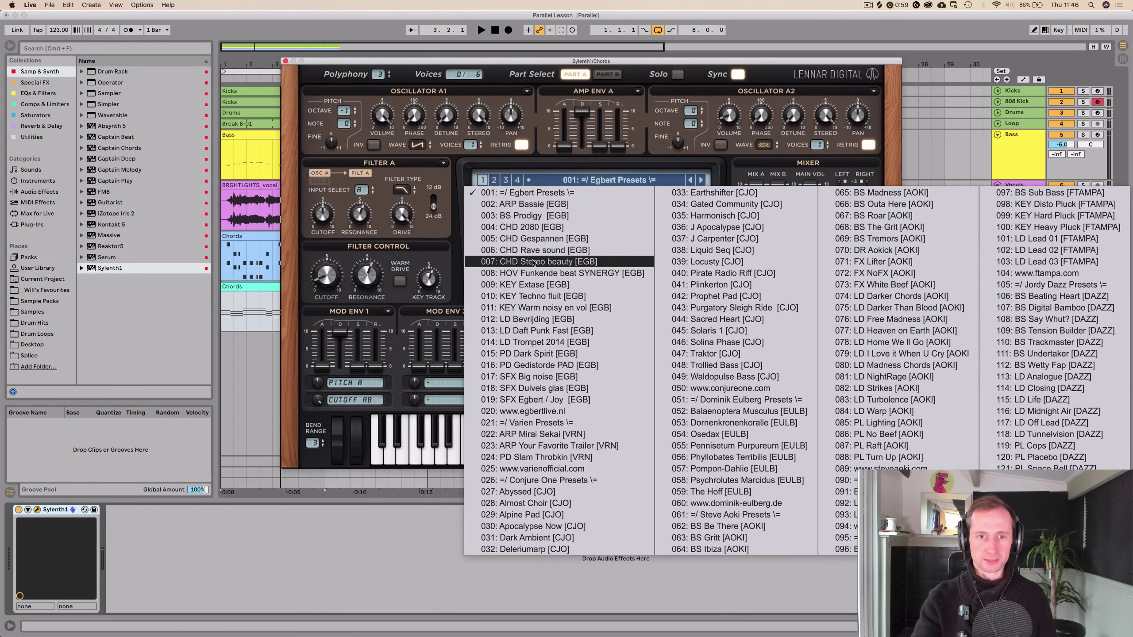
pyautogui.click(534, 284)
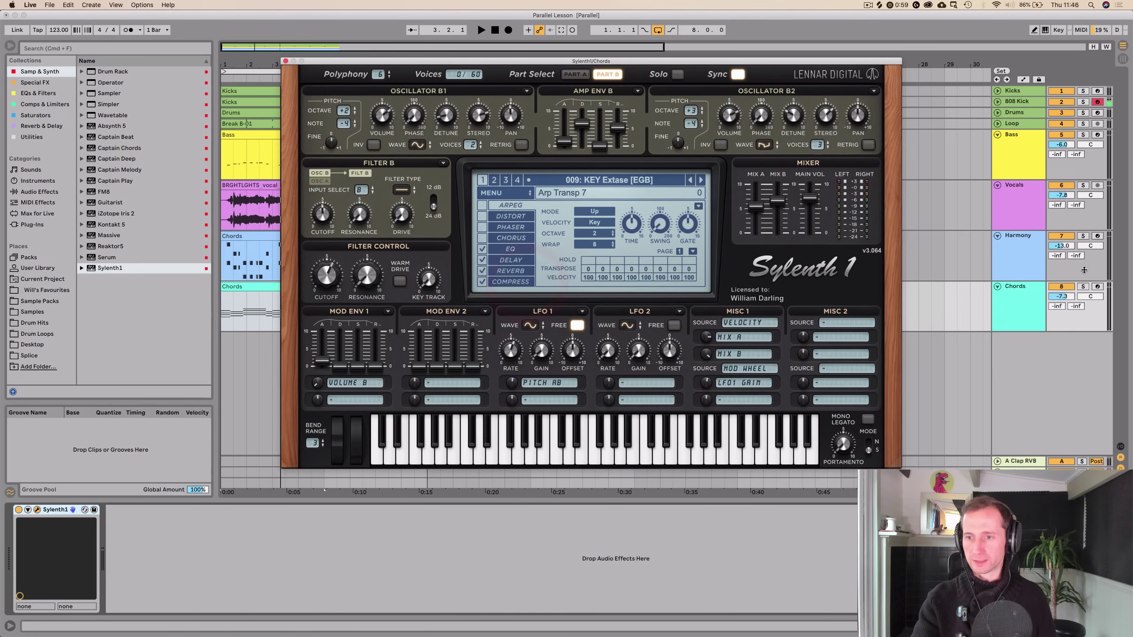
# Arm the Chords track and set its volume to -12.2 dB while the loop plays
pyautogui.click(1098, 236)
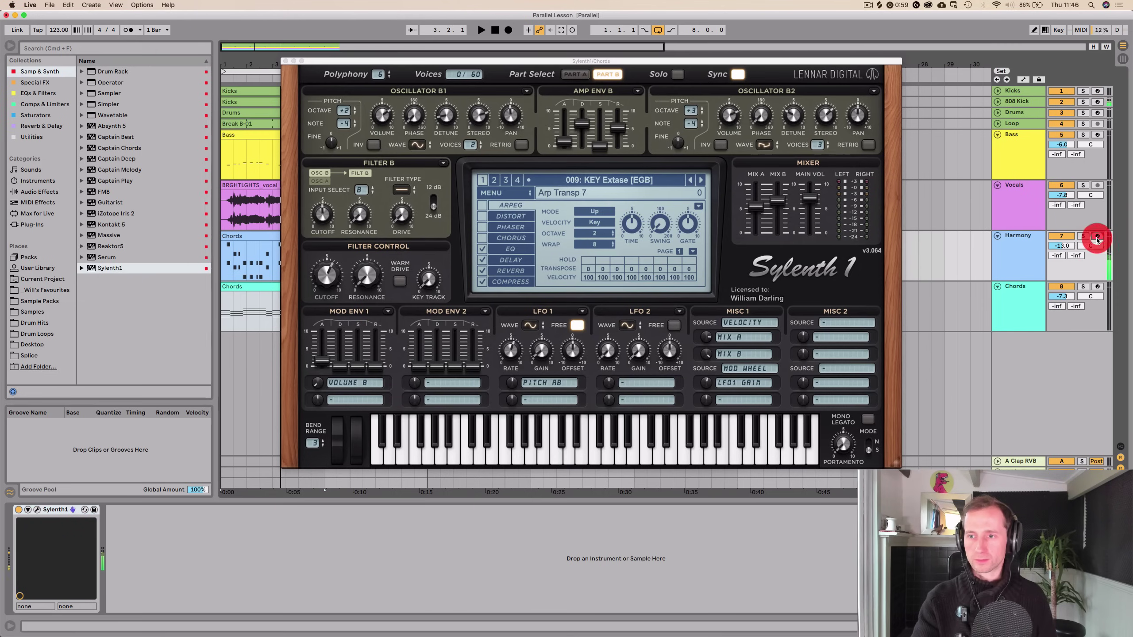
pyautogui.click(1097, 288)
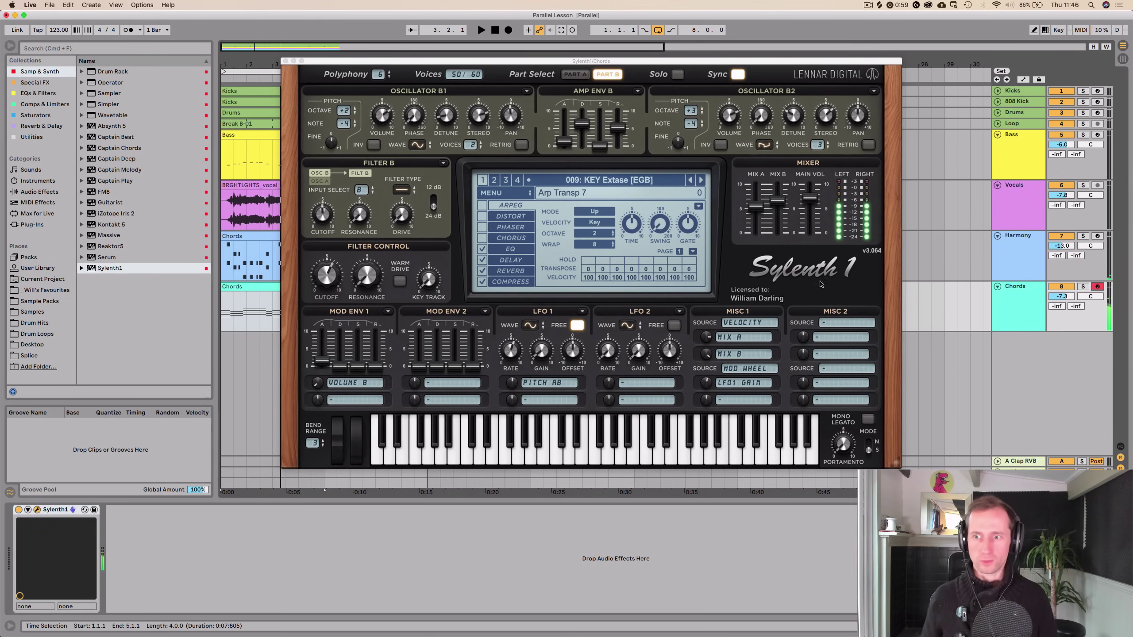
pyautogui.press('space')
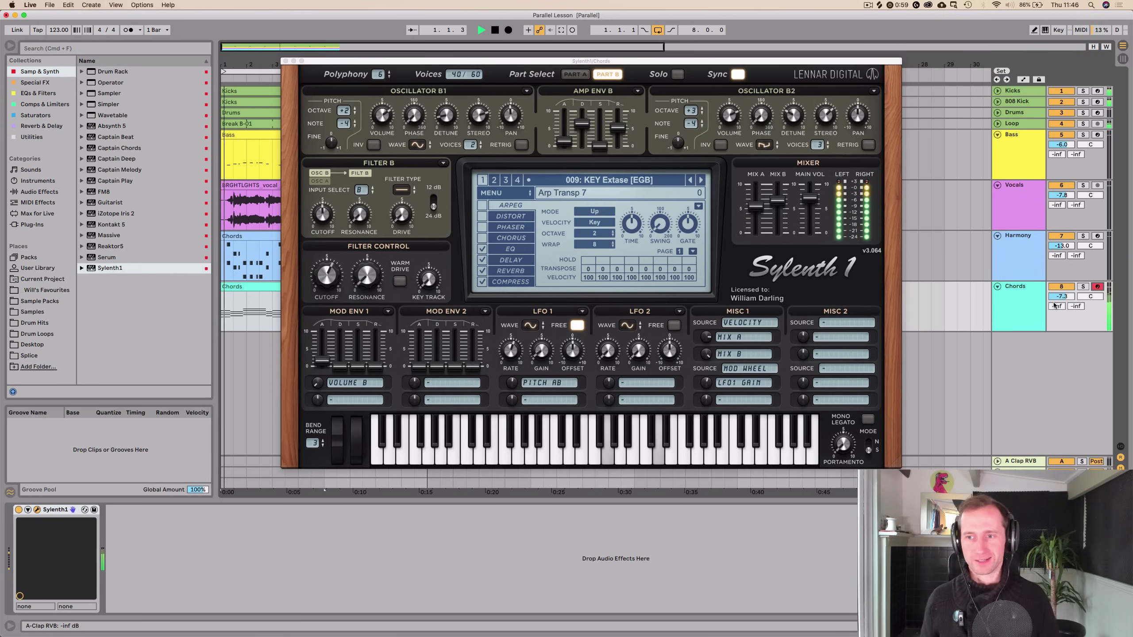
pyautogui.press('space')
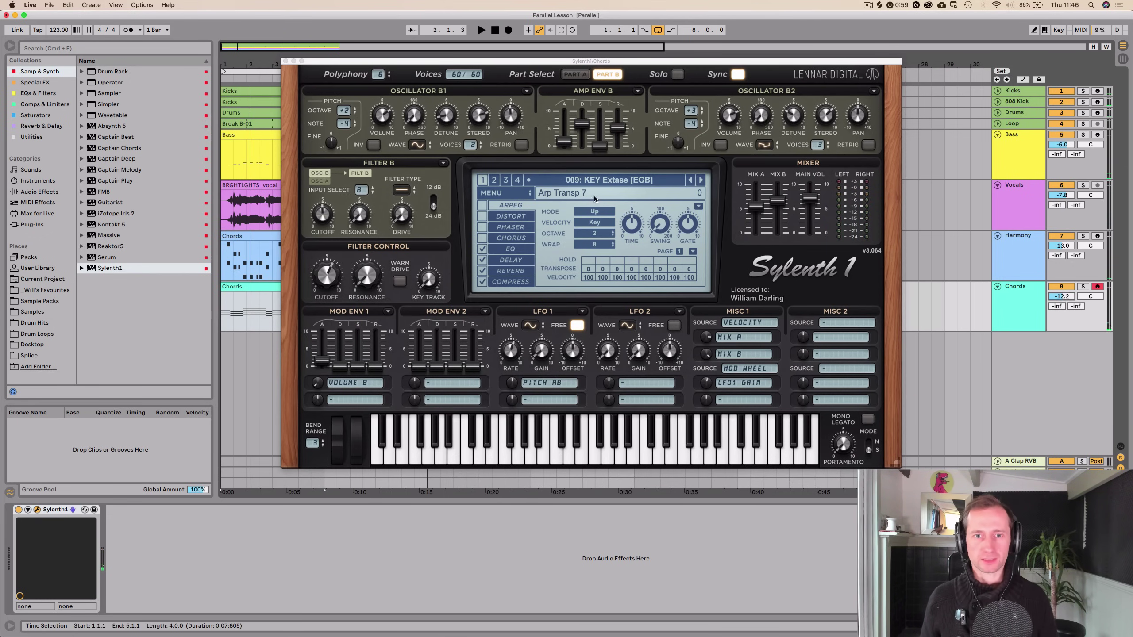
# Audition the presets 010: KEY Techno fluit [EGB] and 011: KEY Warm noisy en vol [EGB] with the loop playing
pyautogui.click(700, 180)
pyautogui.press('space')
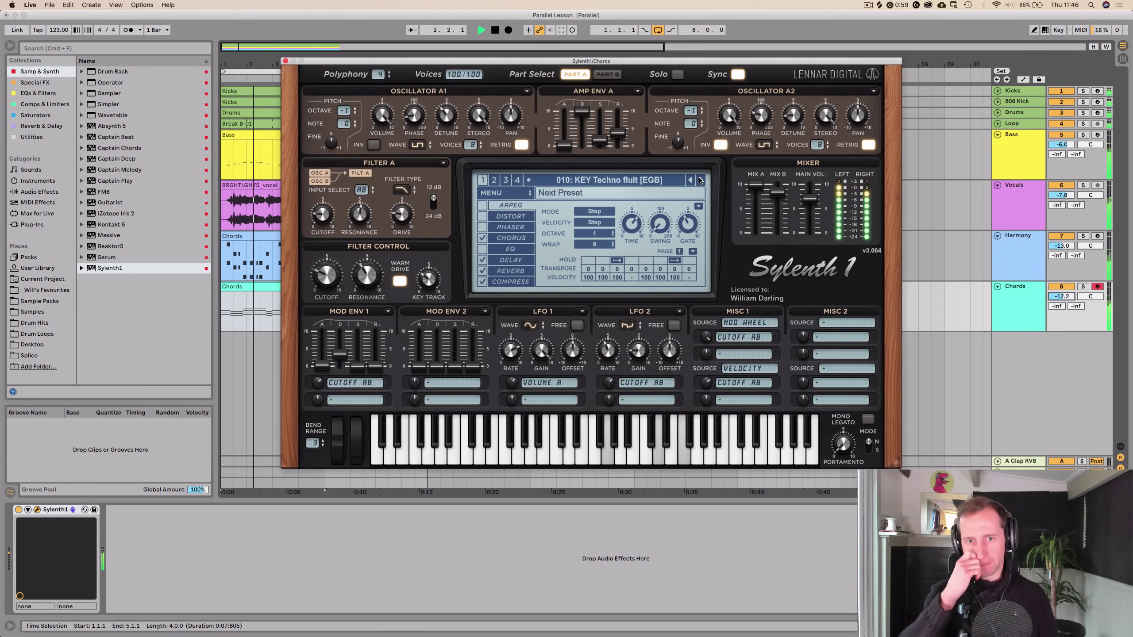
pyautogui.click(700, 180)
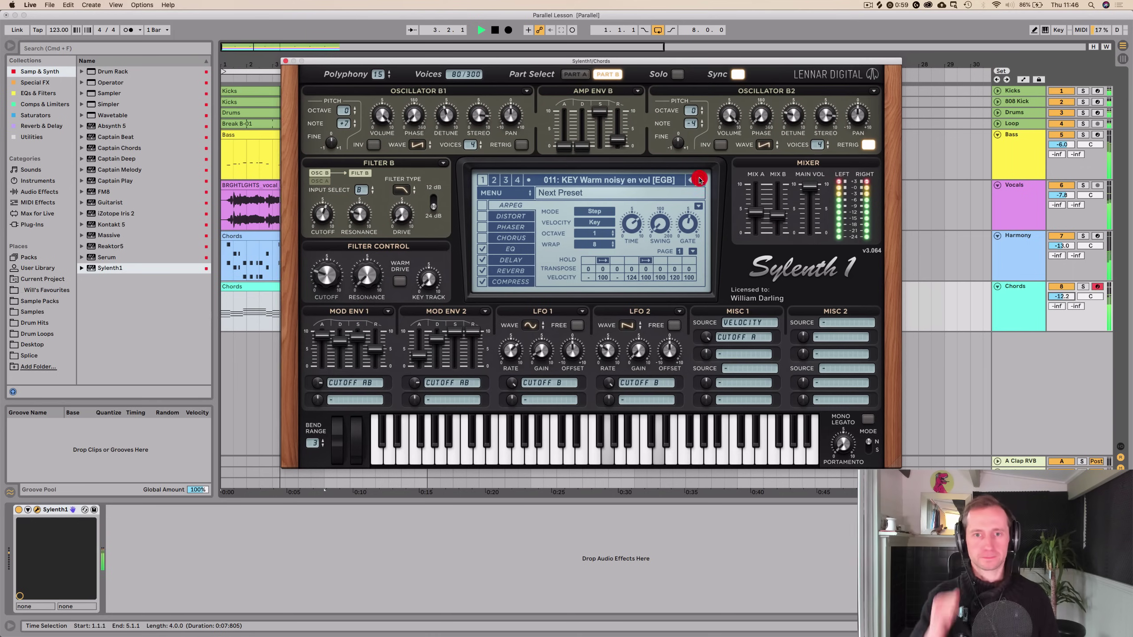
# Load the preset 187: PAD Remember This [MS] from the bank's second page and audition it in the loop
pyautogui.click(619, 188)
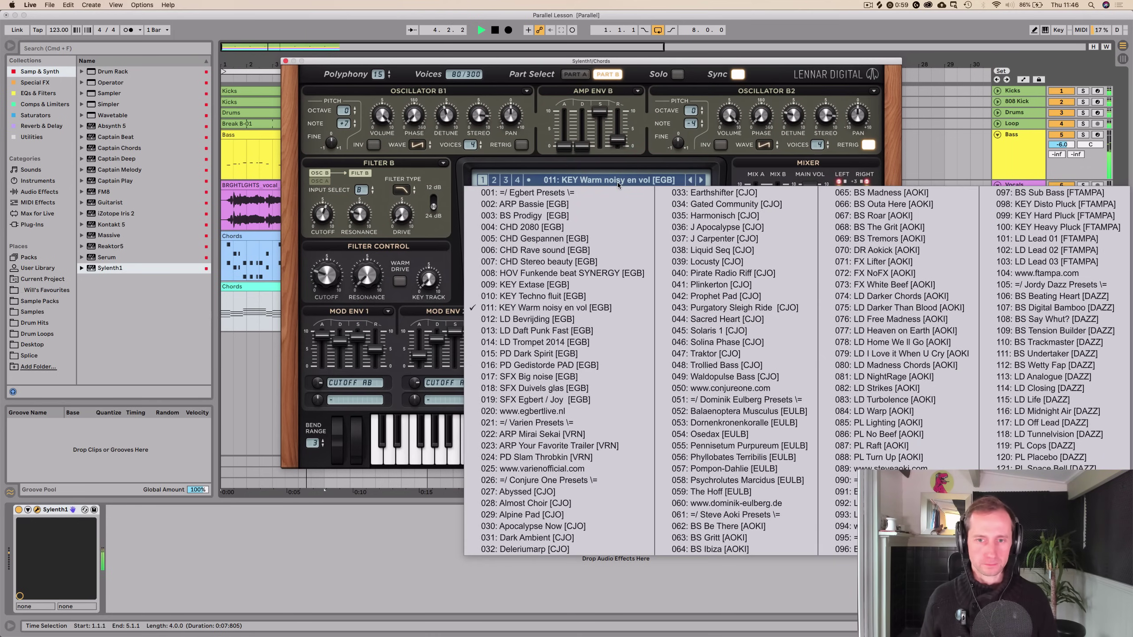
pyautogui.click(618, 184)
pyautogui.click(618, 184)
pyautogui.click(617, 182)
pyautogui.click(497, 181)
pyautogui.click(585, 184)
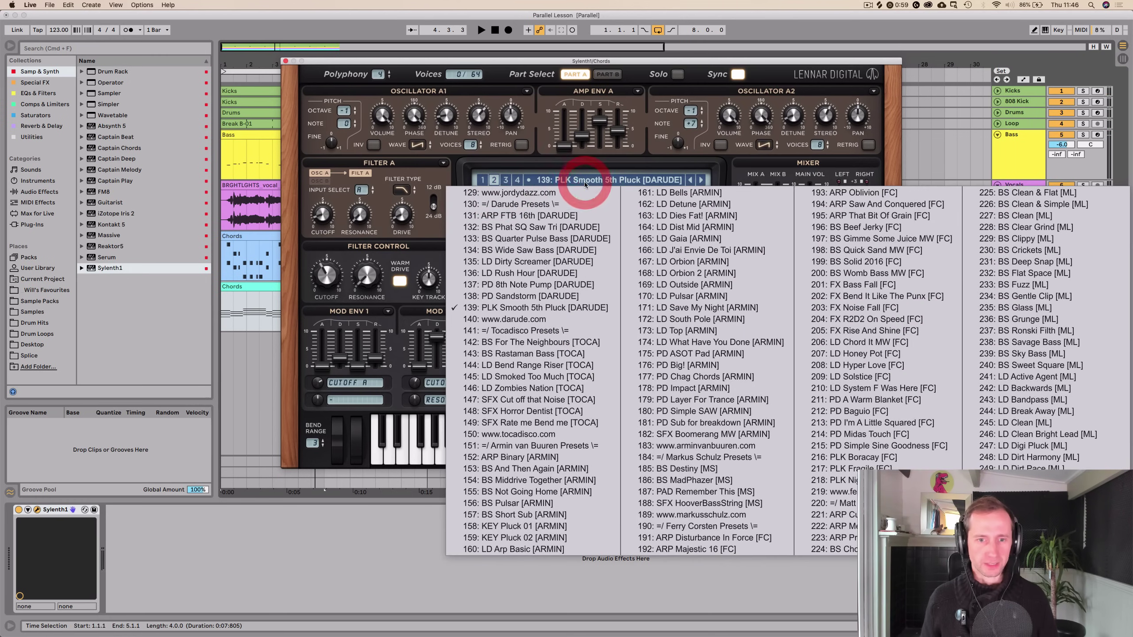
pyautogui.click(676, 492)
pyautogui.press('space')
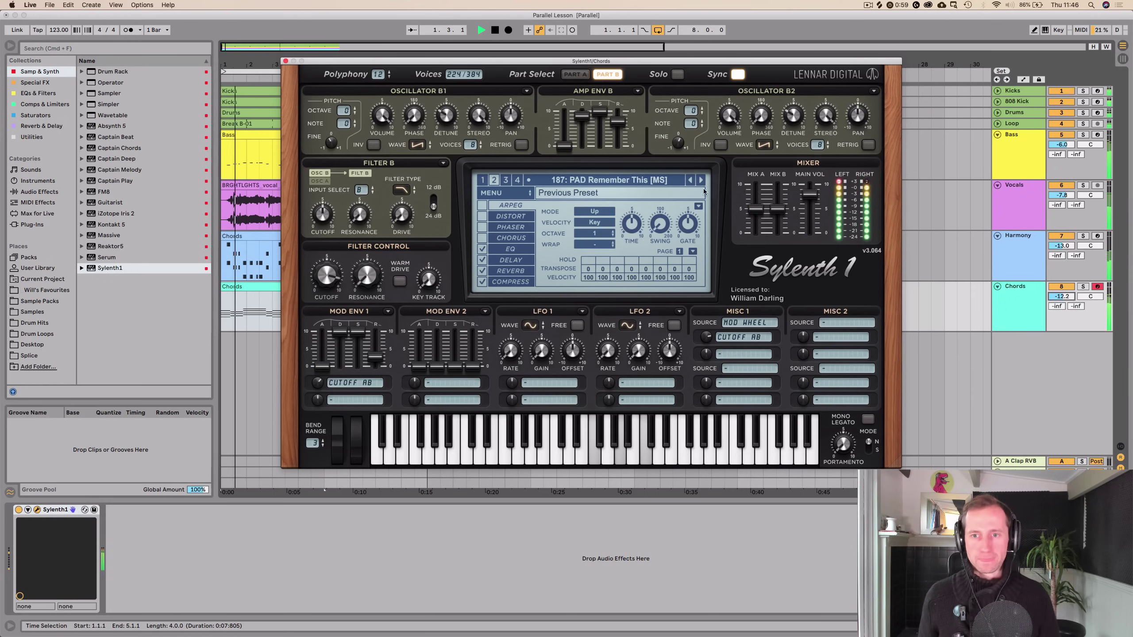
pyautogui.moveTo(810, 194); pyautogui.dragTo(809, 226)
pyautogui.moveTo(821, 297); pyautogui.dragTo(681, 119)
pyautogui.press('space')
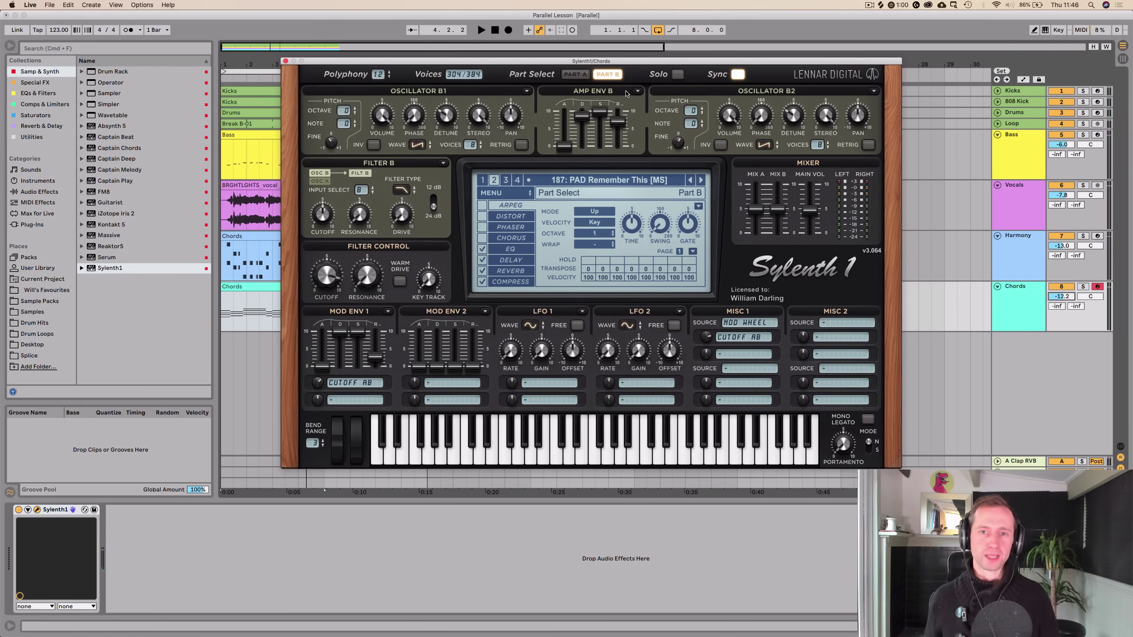
# Solo the Chords track and lower the amp envelope sustain in part B to 1.710 and in part A to its minimum
pyautogui.click(1083, 289)
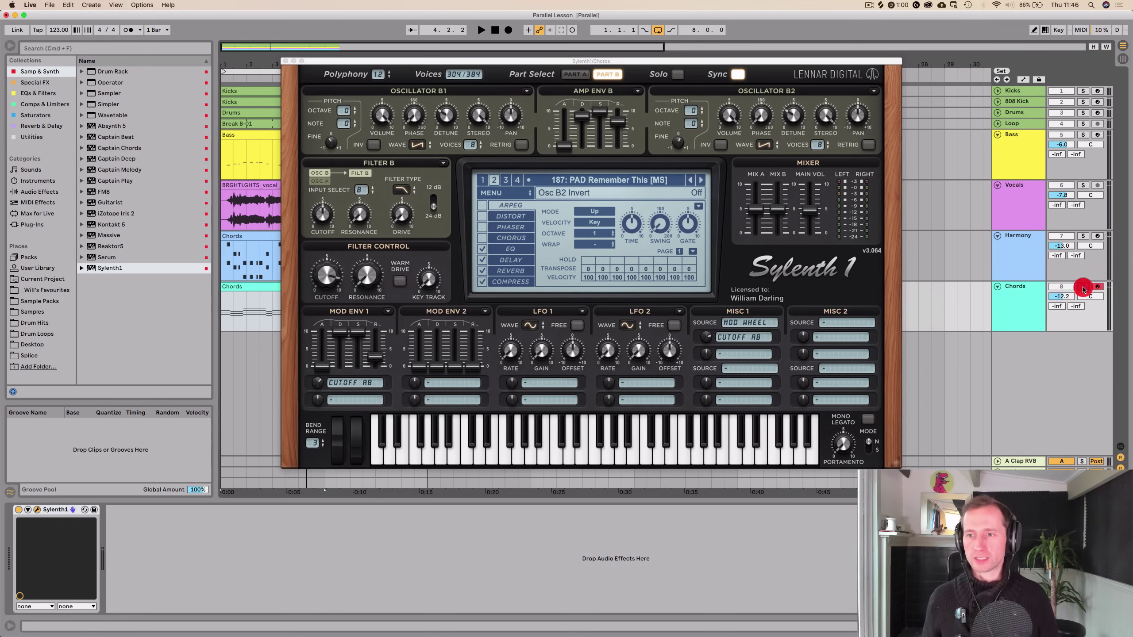
pyautogui.click(1085, 288)
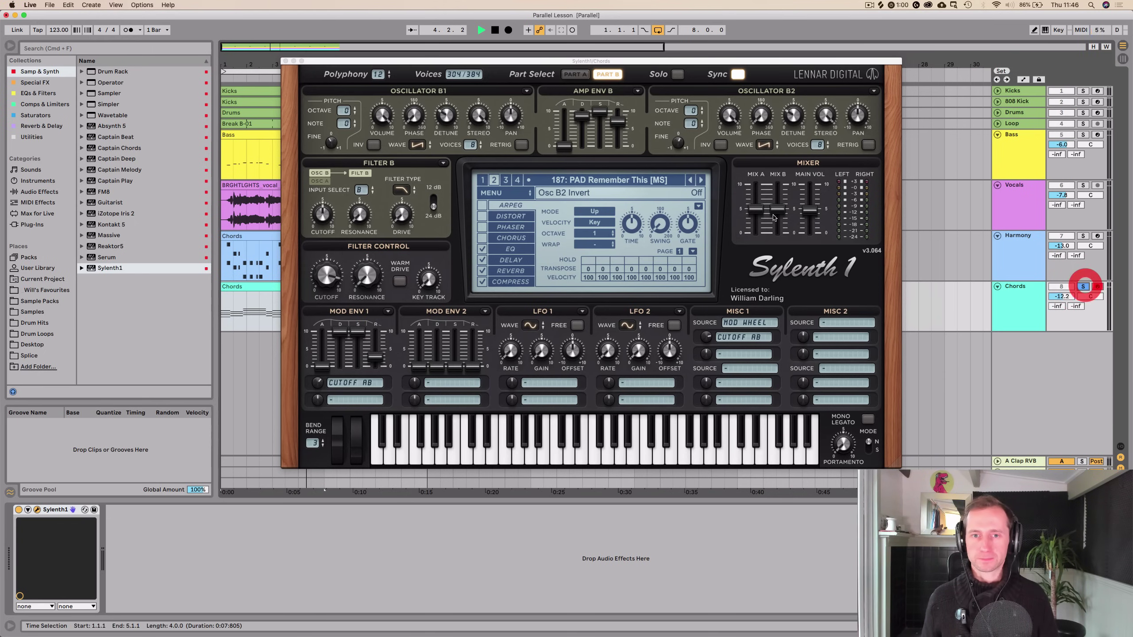
pyautogui.press('space')
pyautogui.click(600, 115)
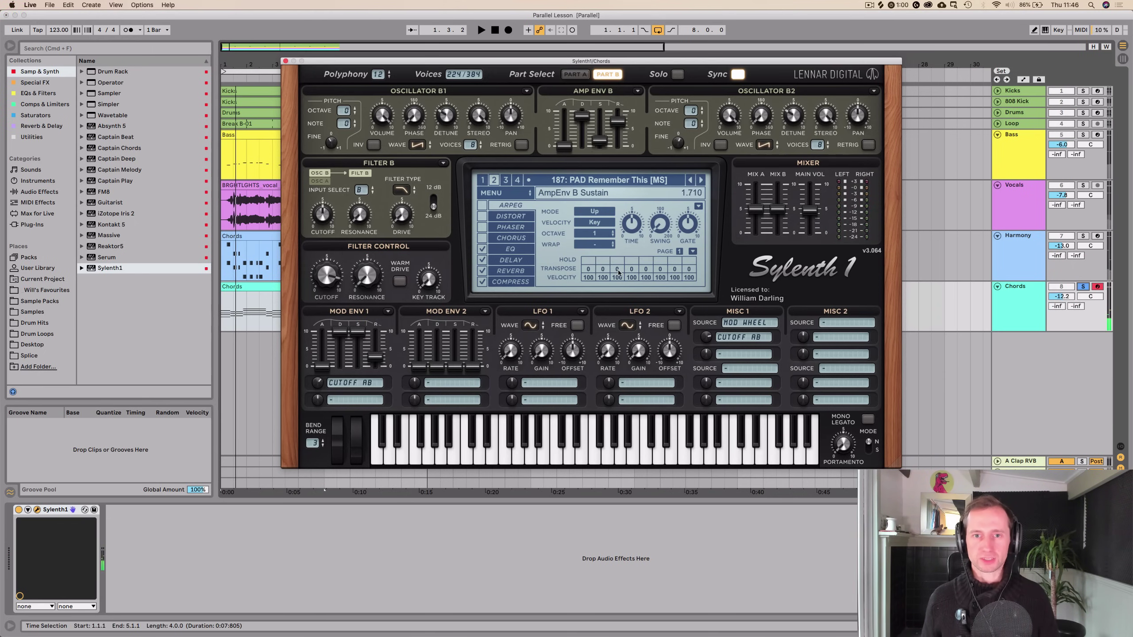
pyautogui.click(575, 74)
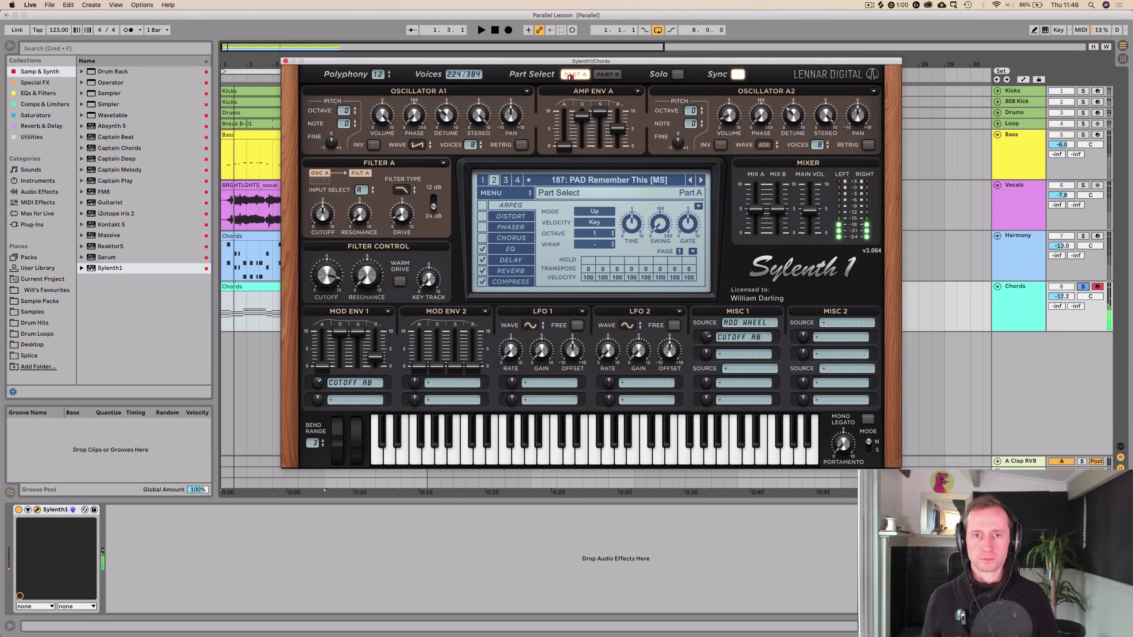
pyautogui.moveTo(600, 115); pyautogui.dragTo(622, 367)
pyautogui.press('space')
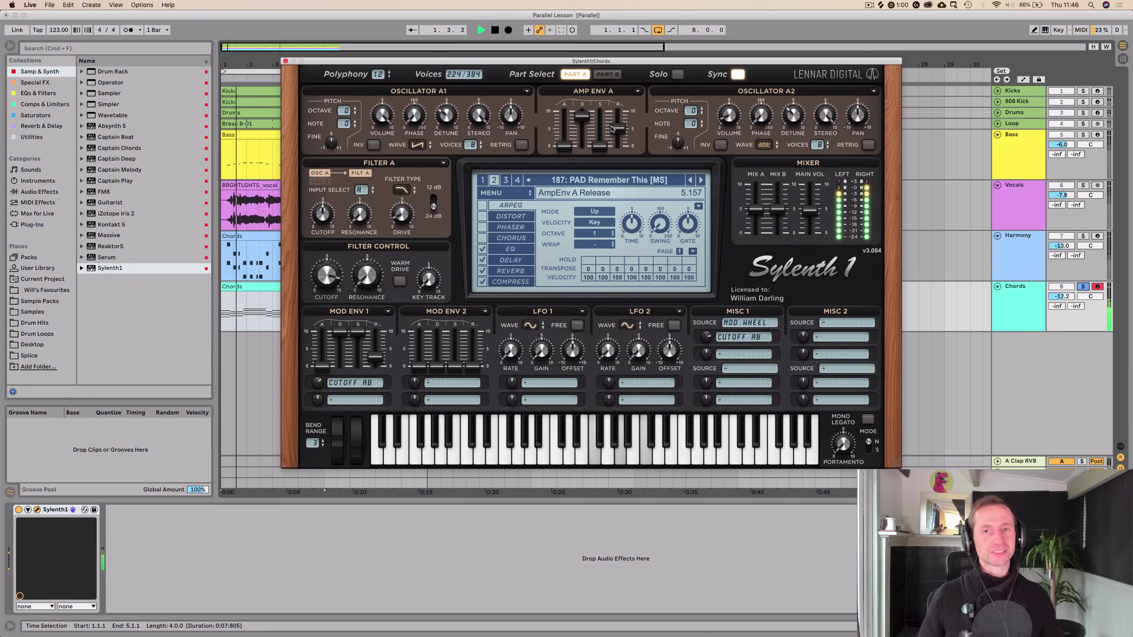
# Shorten the release of both amp envelopes and set part B's sustain to 0 while the soloed chords play
pyautogui.moveTo(618, 130)
pyautogui.mouseDown()
pyautogui.moveTo(622, 162)
pyautogui.moveTo(618, 139)
pyautogui.mouseUp()
pyautogui.click(595, 74)
pyautogui.click(622, 187)
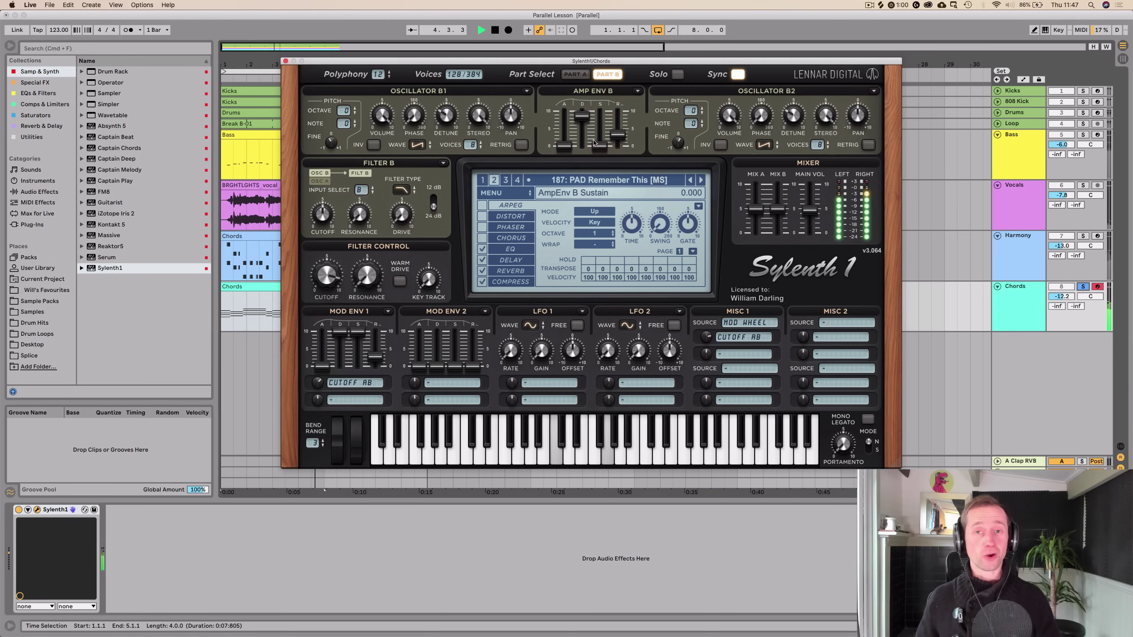
pyautogui.click(576, 74)
pyautogui.moveTo(617, 131); pyautogui.dragTo(578, 124)
pyautogui.click(608, 74)
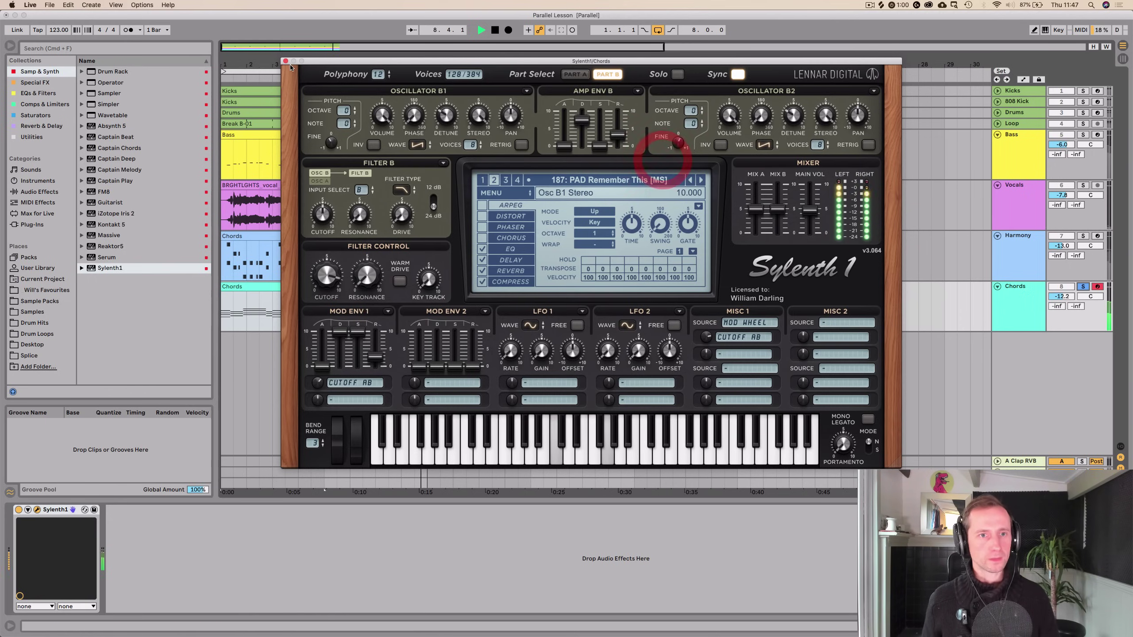
pyautogui.click(286, 60)
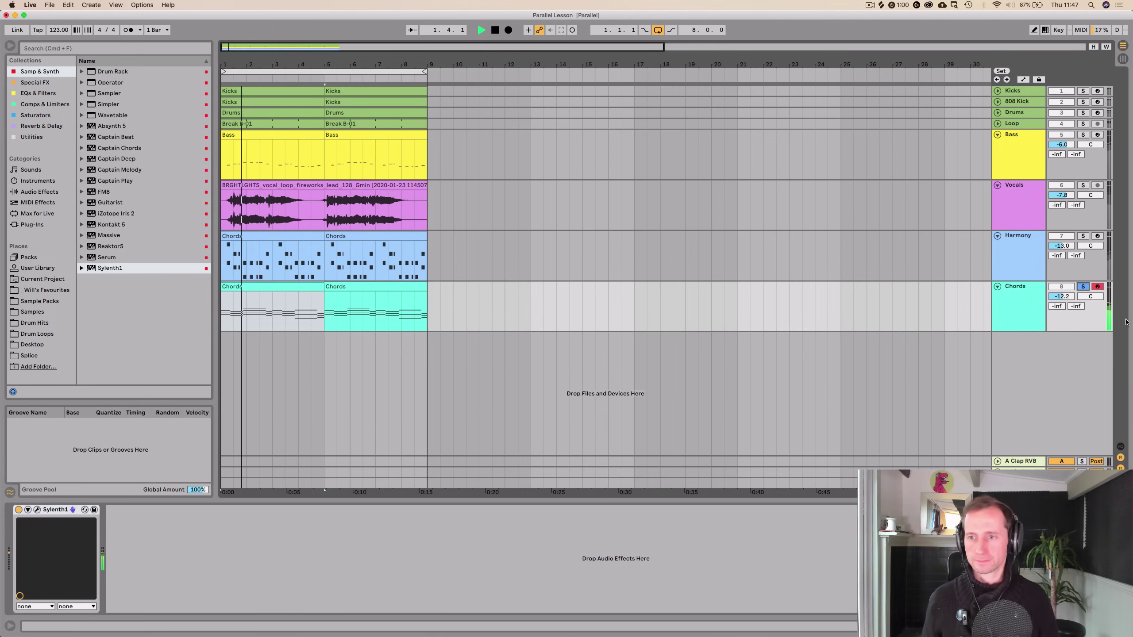
# Unsolo the Chords track and play the loop with all tracks
pyautogui.press('space')
pyautogui.click(1085, 286)
pyautogui.press('space')
pyautogui.moveTo(303, 65)
pyautogui.mouseDown()
pyautogui.moveTo(303, 48)
pyautogui.moveTo(304, 60)
pyautogui.mouseUp()
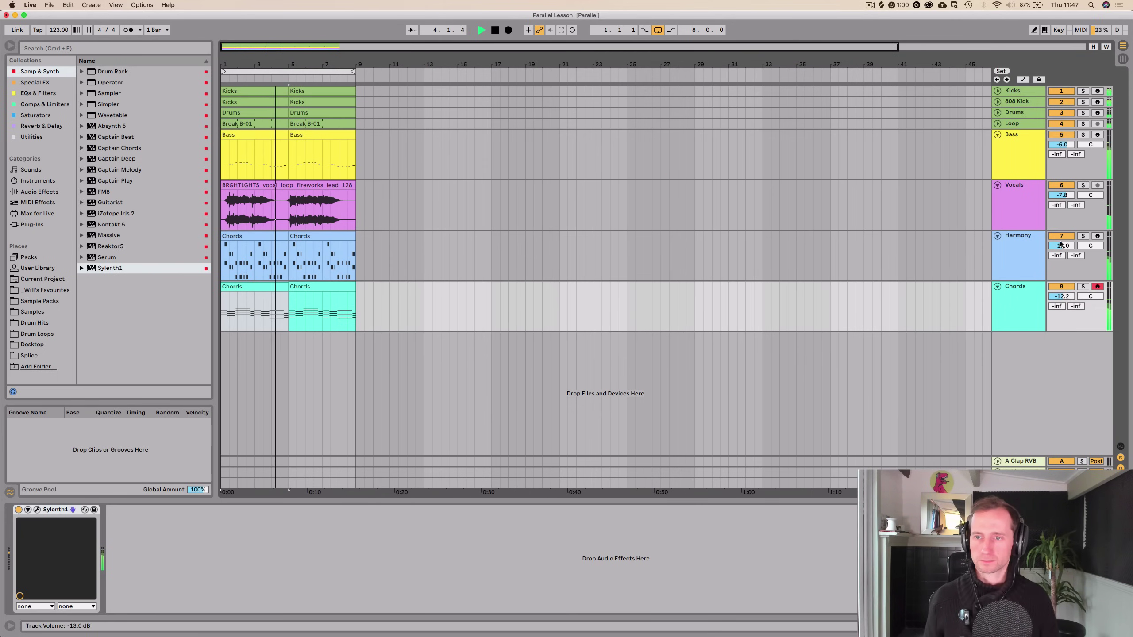
# Set the Vocals track volume to -7.0 dB and save the Live set
pyautogui.moveTo(1062, 195); pyautogui.dragTo(1062, 188)
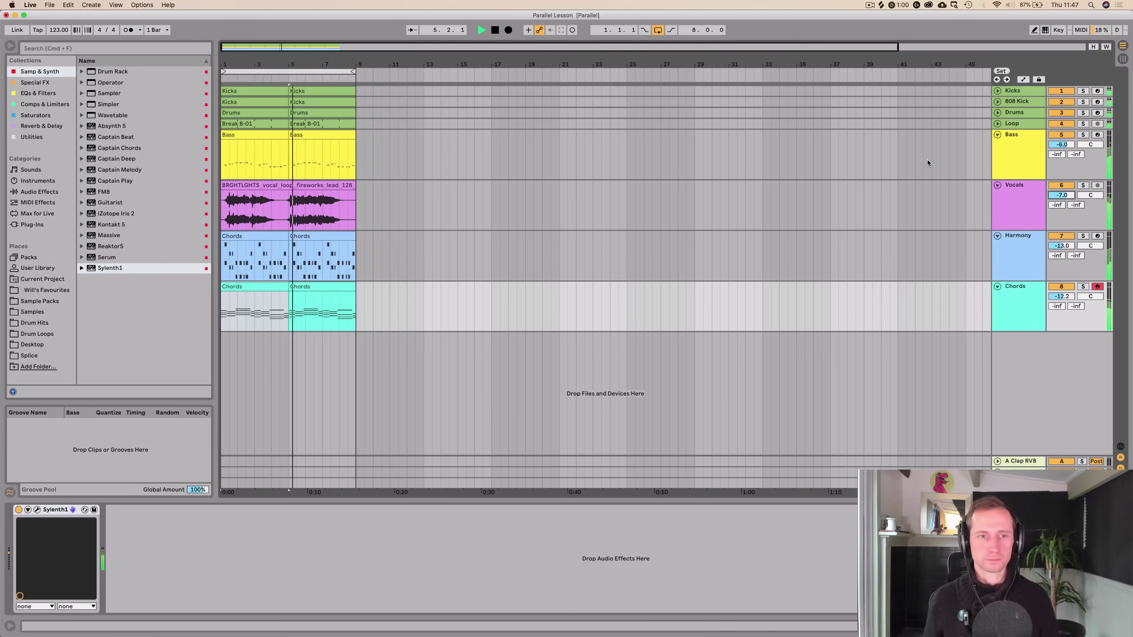
pyautogui.click(371, 281)
pyautogui.press('super+s')
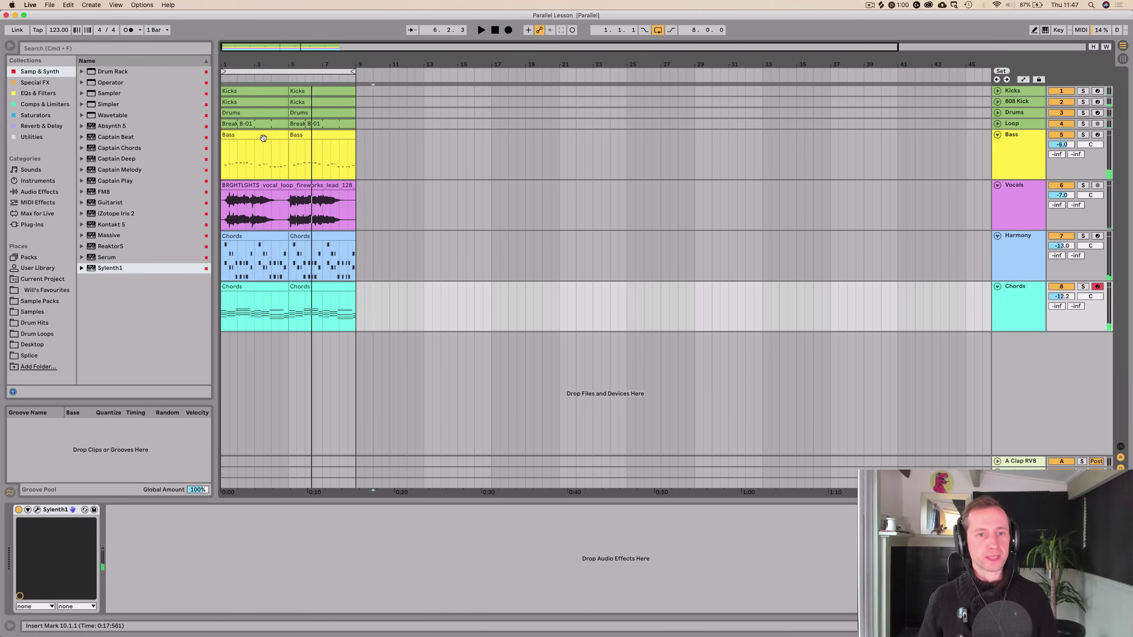
# Fold the Bass, Vocals, Harmony and Chords tracks to their minimum height
pyautogui.moveTo(272, 63); pyautogui.dragTo(272, 48)
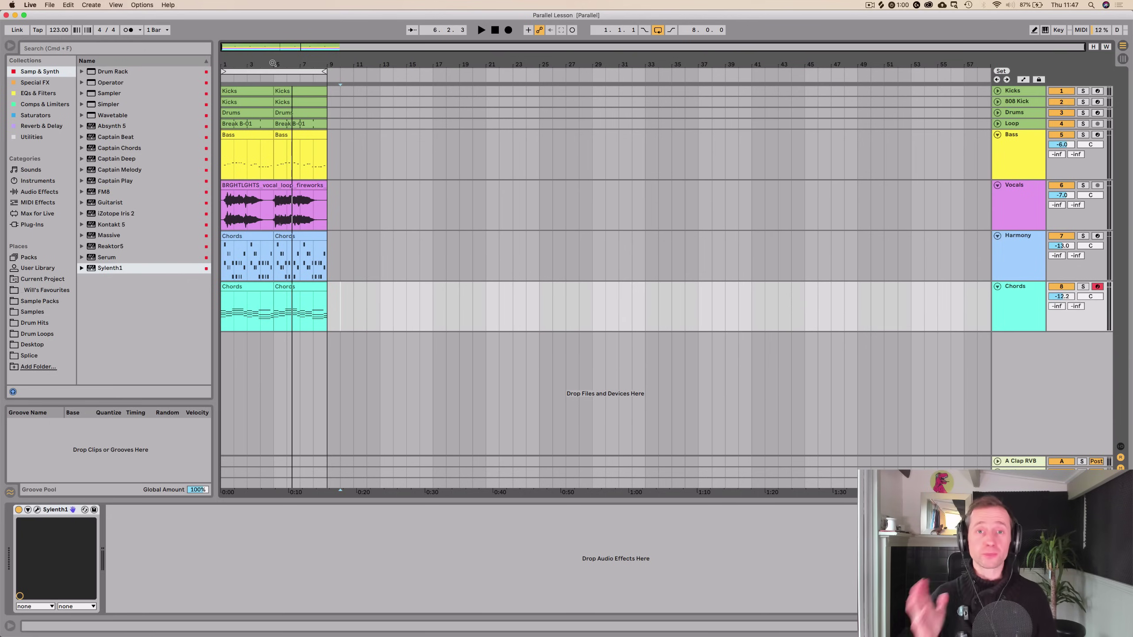
pyautogui.click(997, 135)
pyautogui.click(998, 146)
pyautogui.click(997, 156)
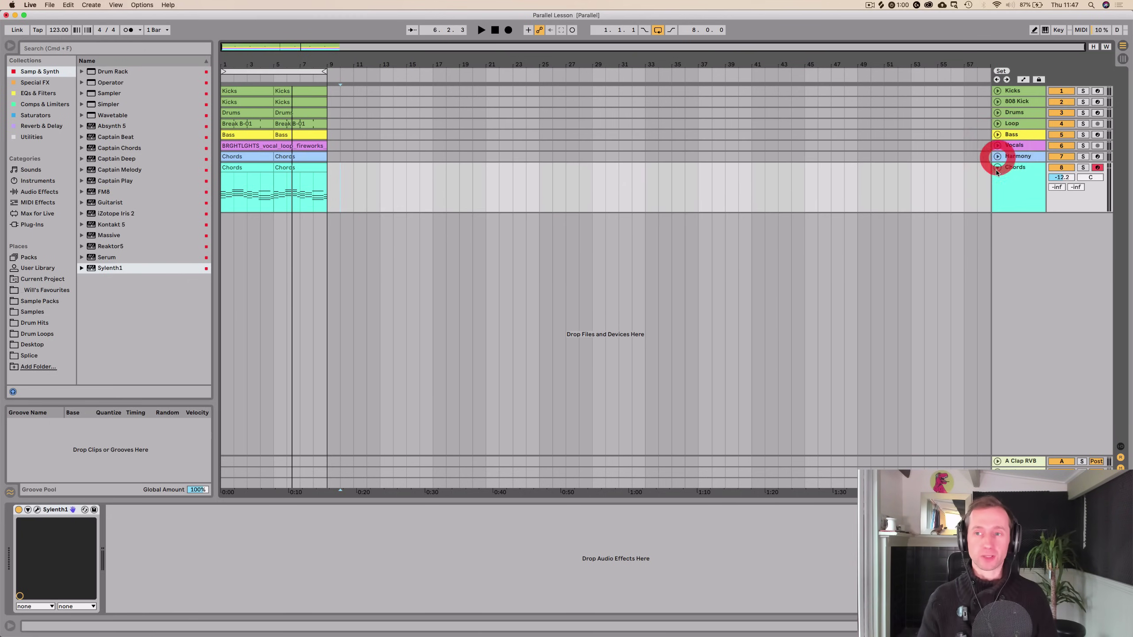
pyautogui.click(998, 168)
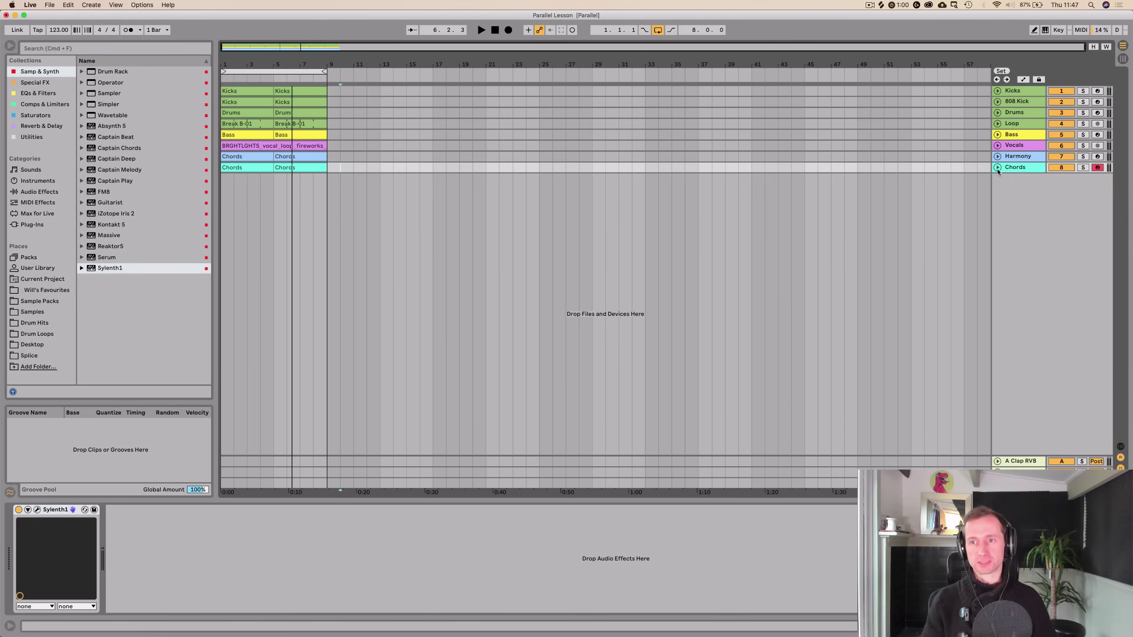
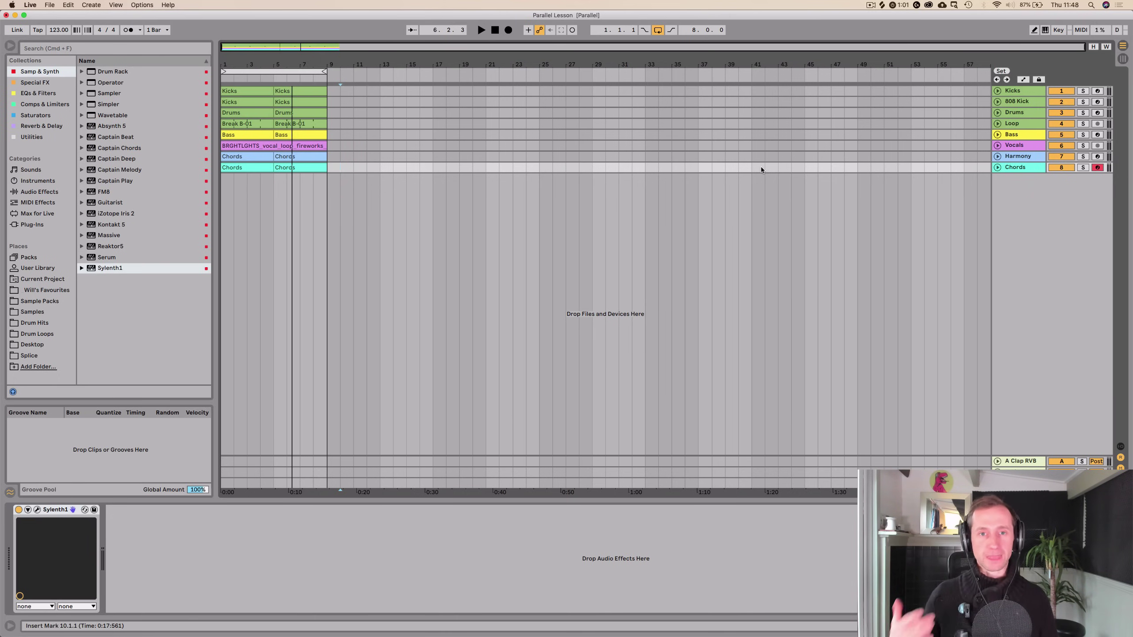
# Add a new audio track above the Kicks track and name it GHOST TRACK
pyautogui.click(1047, 92)
pyautogui.press('super+t')
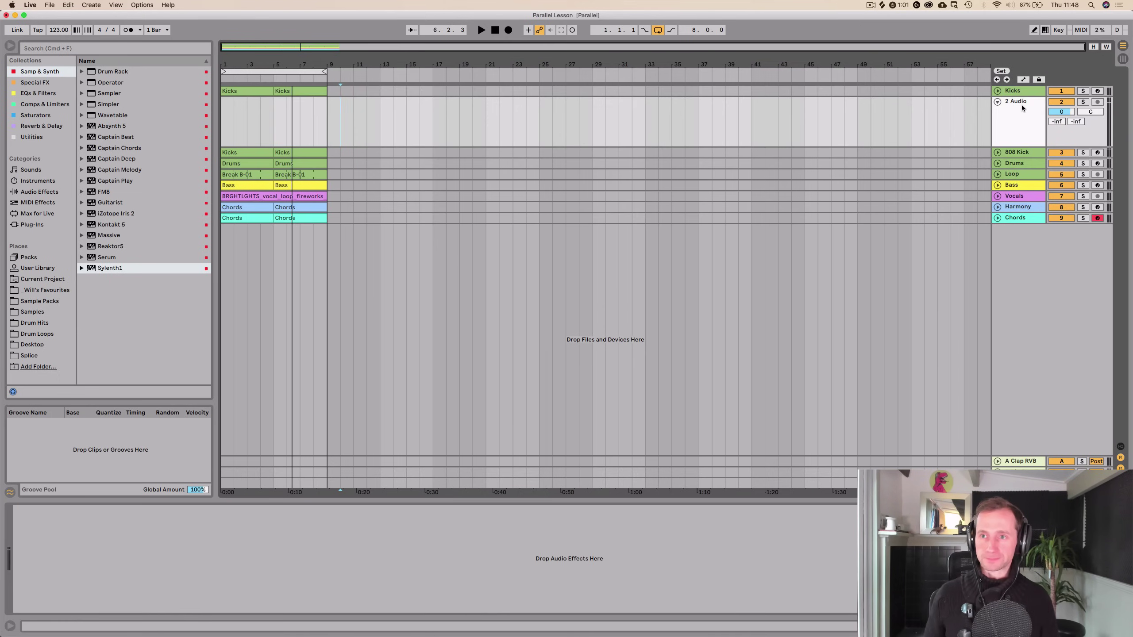
pyautogui.moveTo(1022, 104); pyautogui.dragTo(1018, 96)
pyautogui.click(1019, 96)
pyautogui.press('super+r')
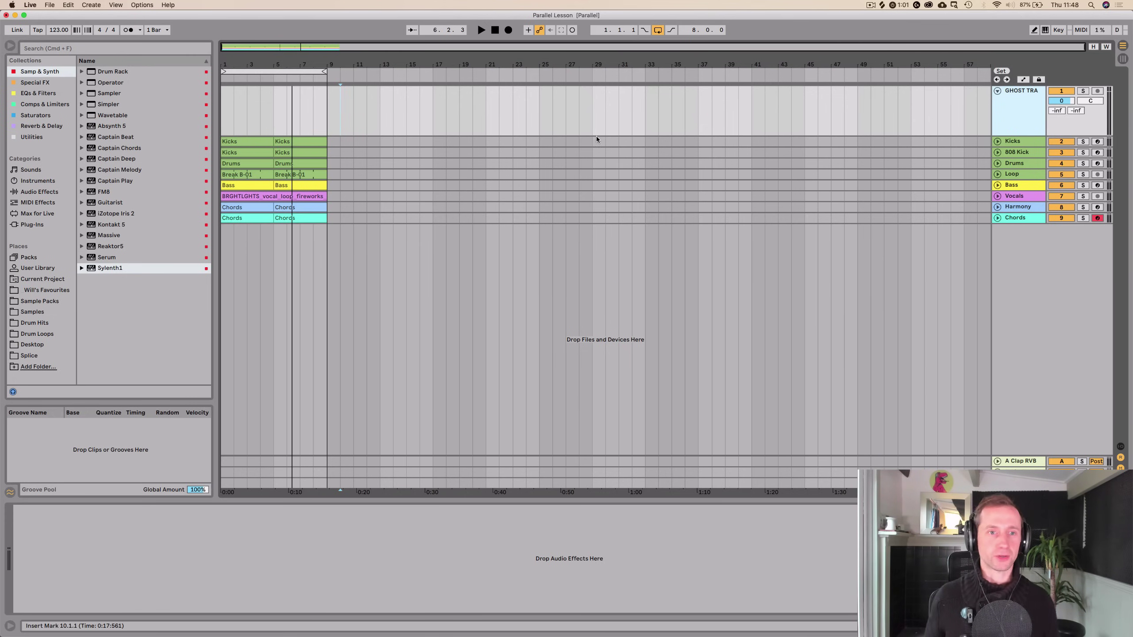
# Switch off looping and extend the loop brace to 45 bars from bar 1
pyautogui.click(377, 56)
pyautogui.click(393, 53)
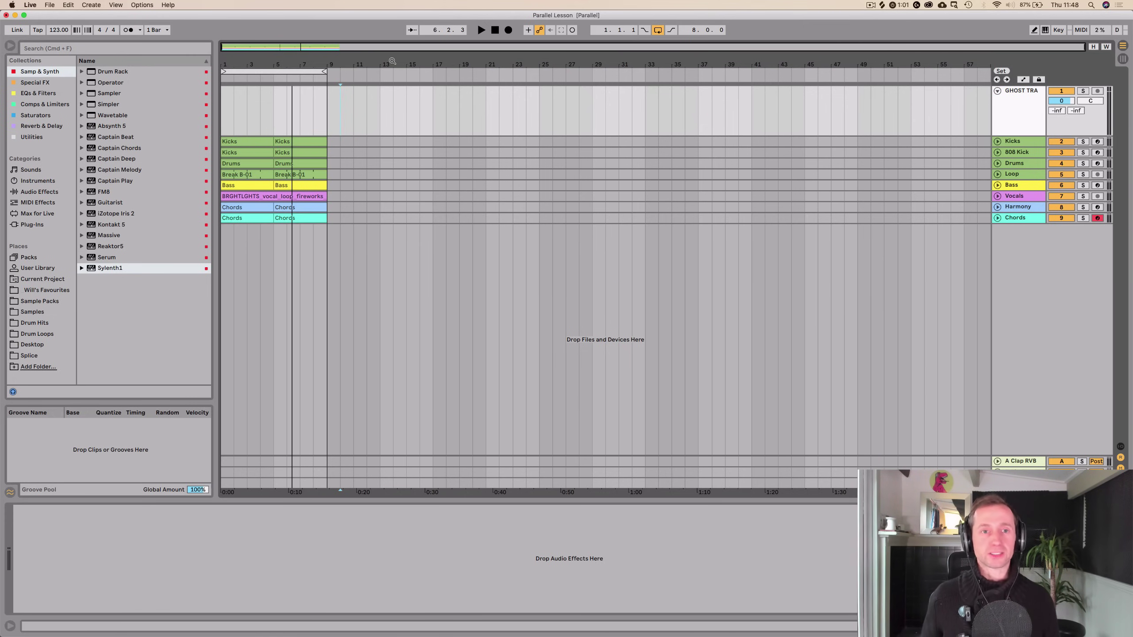
pyautogui.click(656, 31)
pyautogui.moveTo(324, 72); pyautogui.dragTo(815, 71)
pyautogui.click(632, 86)
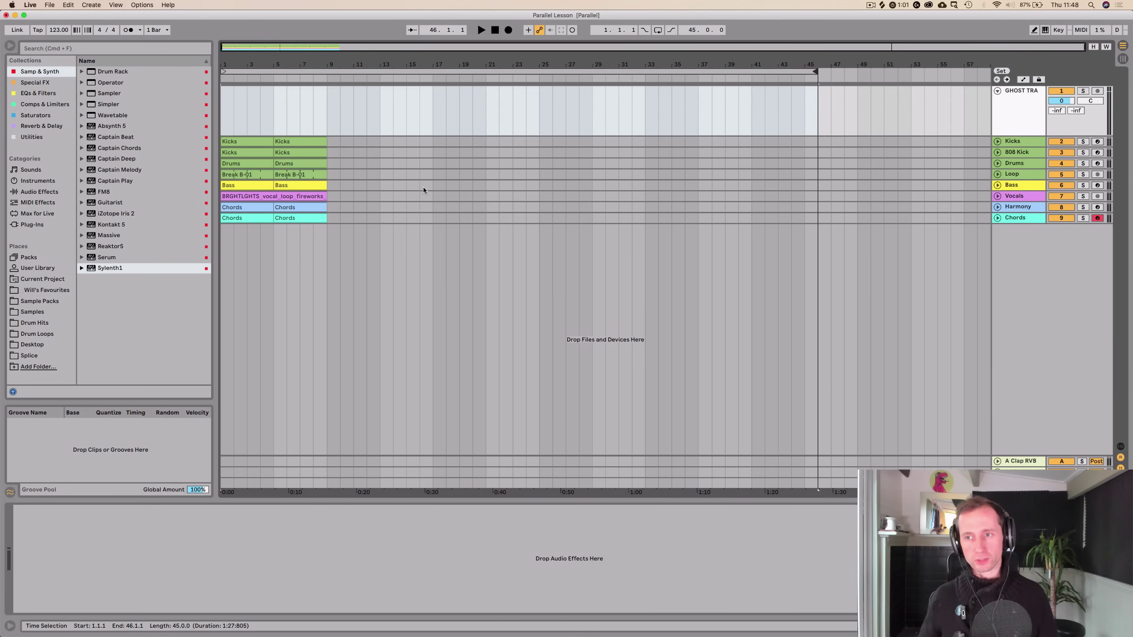
pyautogui.click(327, 113)
pyautogui.click(495, 31)
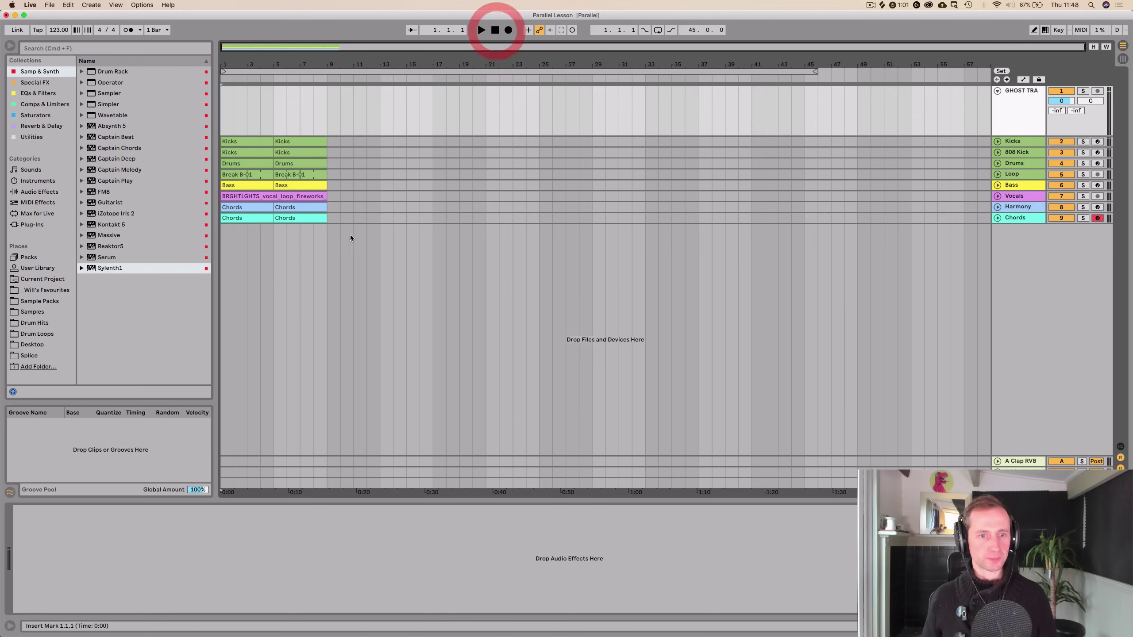
# Move all the clips from Kicks through Chords together so the eight-bar loop starts at bar 25
pyautogui.click(335, 220)
pyautogui.moveTo(307, 176); pyautogui.dragTo(211, 141)
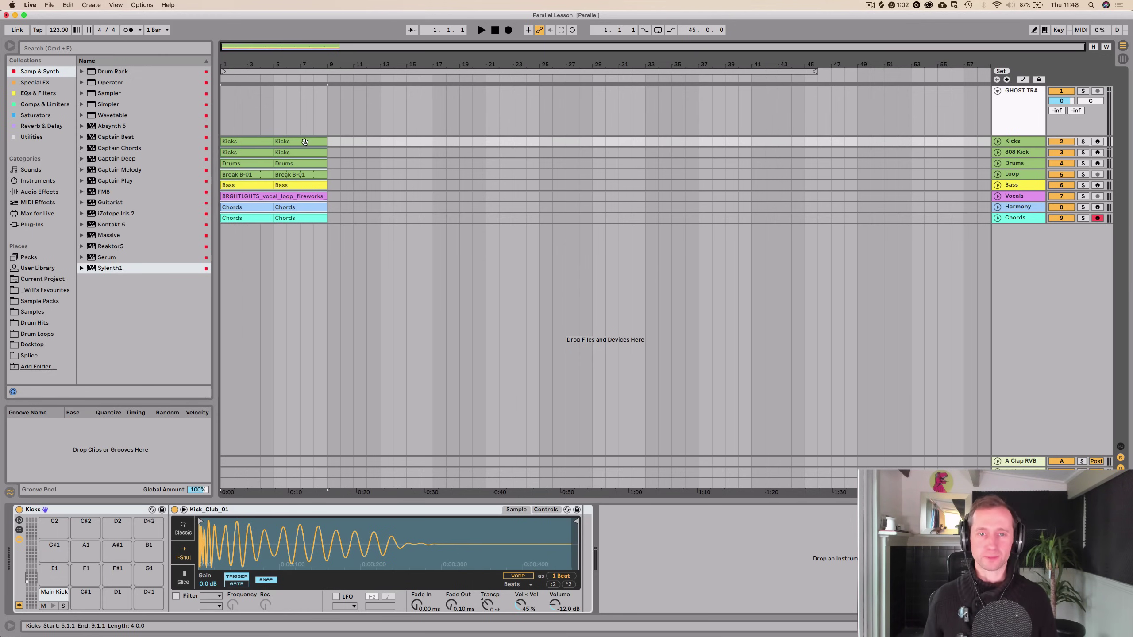
pyautogui.moveTo(305, 142); pyautogui.dragTo(623, 142)
# Play the moved loop from bar 25 and fold the ghost track to its minimum height
pyautogui.click(544, 115)
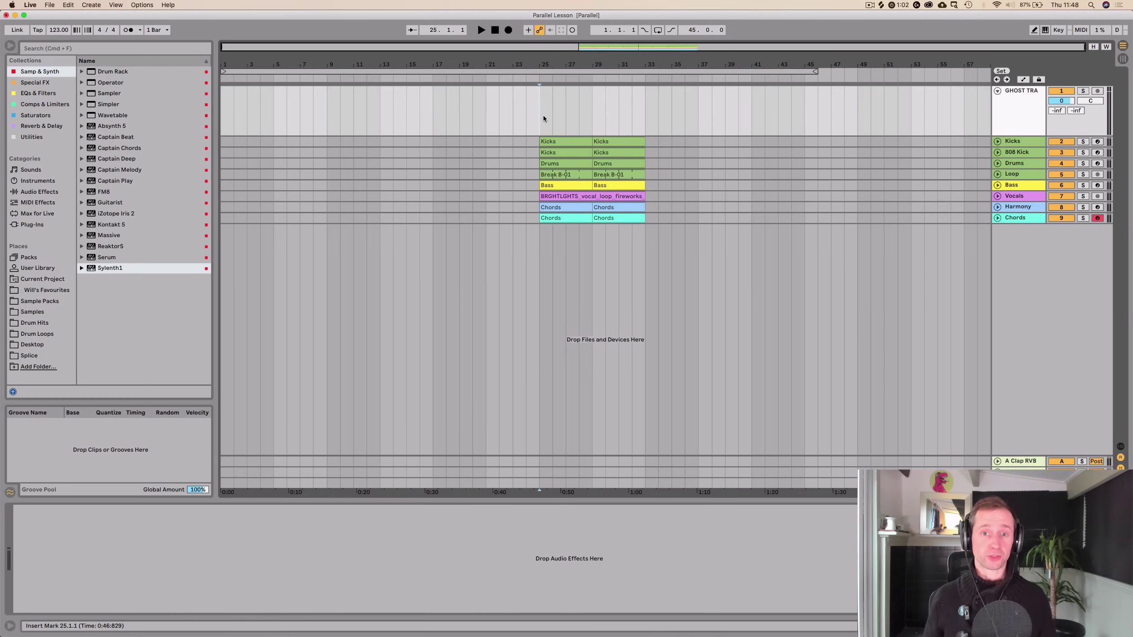
pyautogui.press('space')
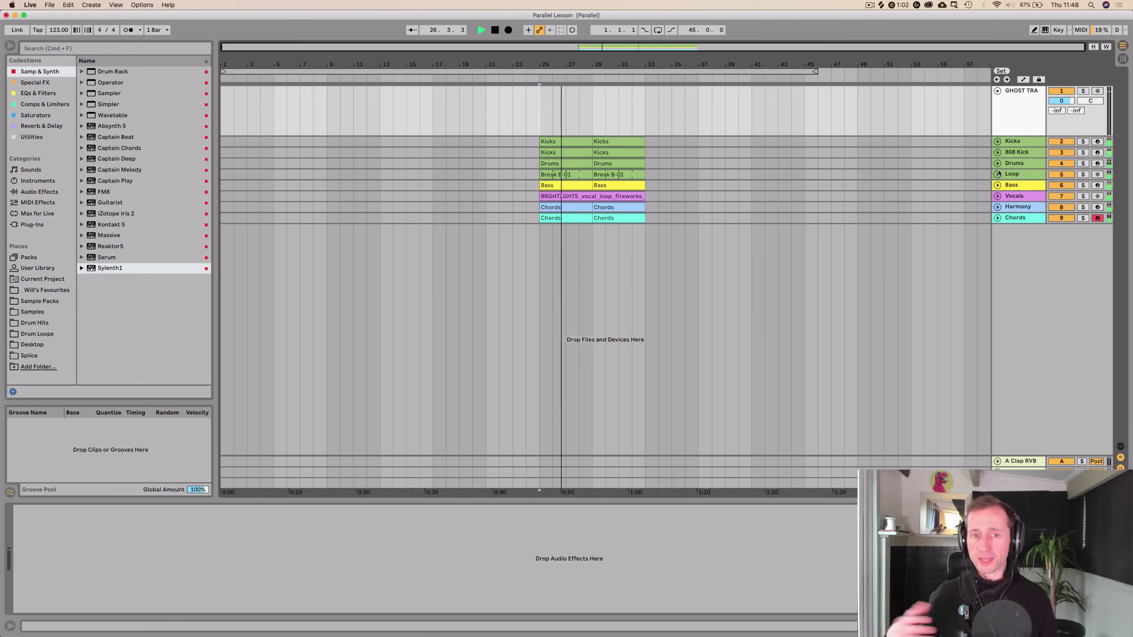
pyautogui.click(998, 218)
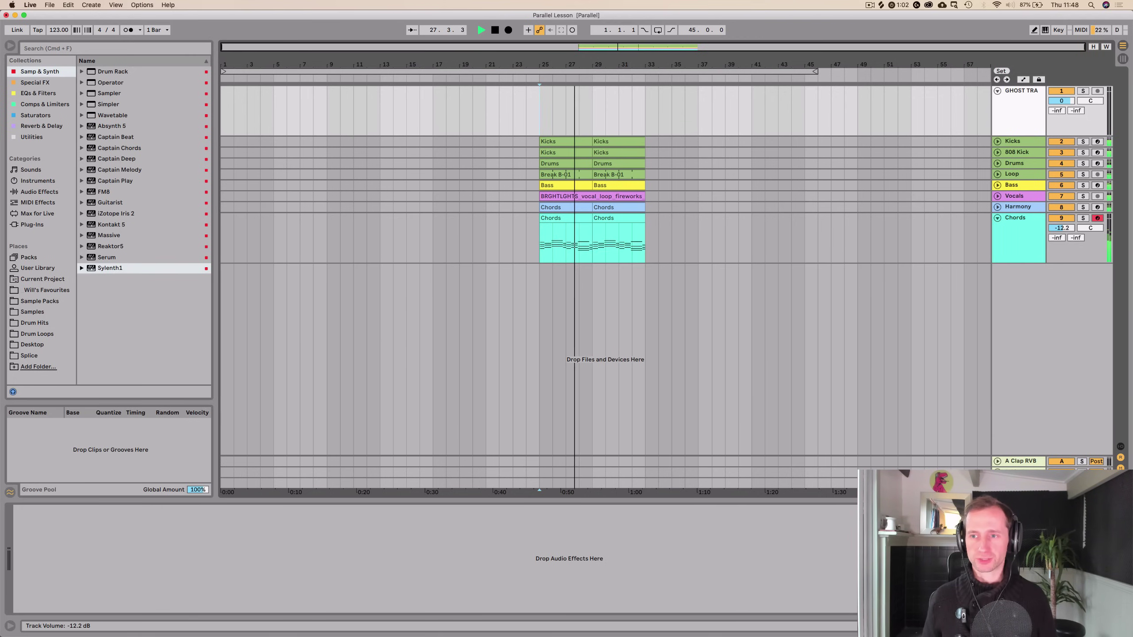
pyautogui.click(998, 218)
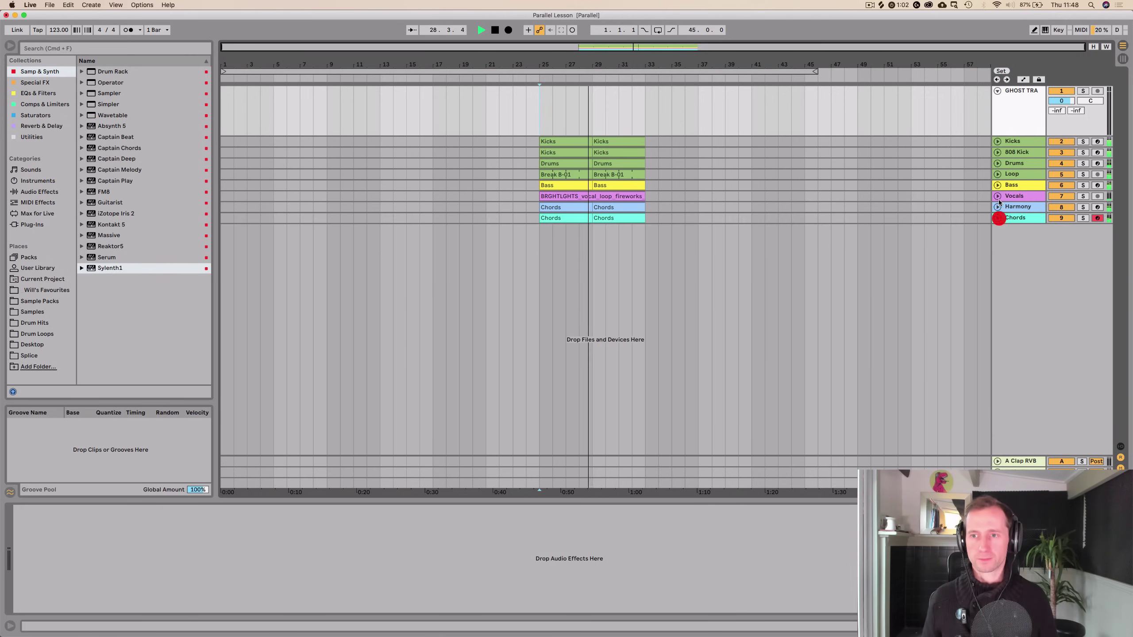
pyautogui.click(998, 90)
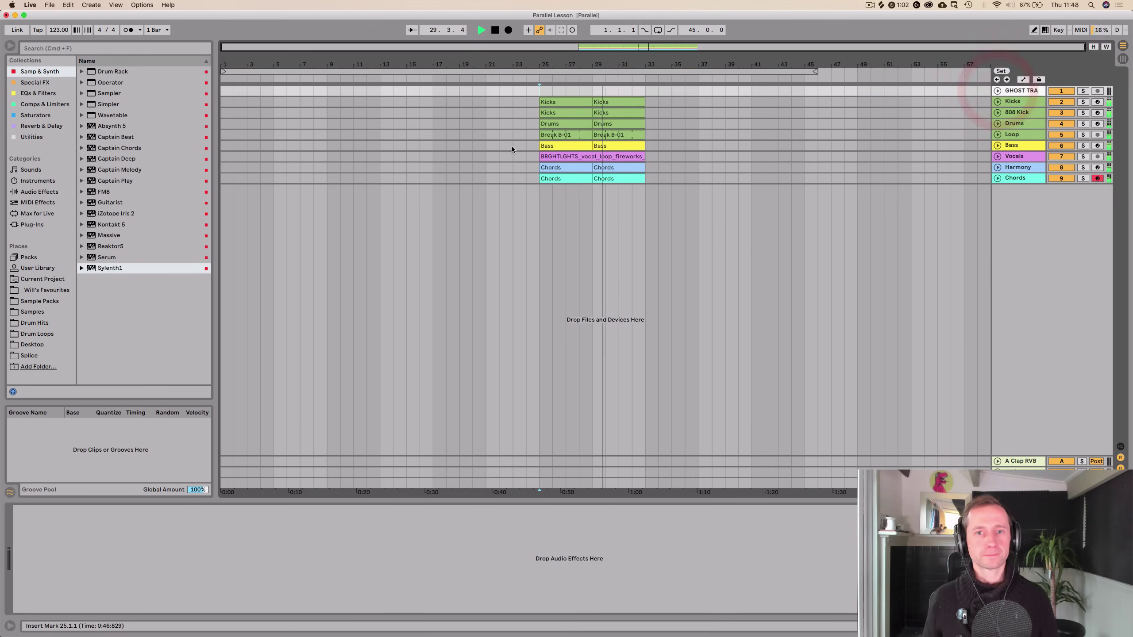
pyautogui.press('space')
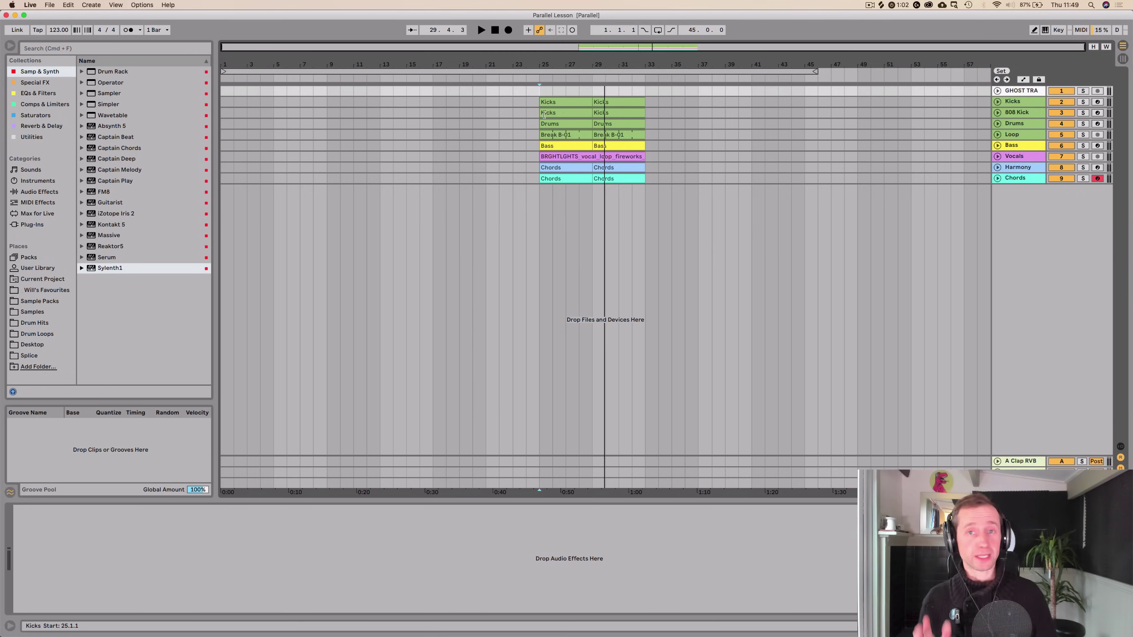
# Bring the song Hold My Hand from iTunes onto the ghost track at bar 1 and unfold the track
pyautogui.moveTo(502, 636)
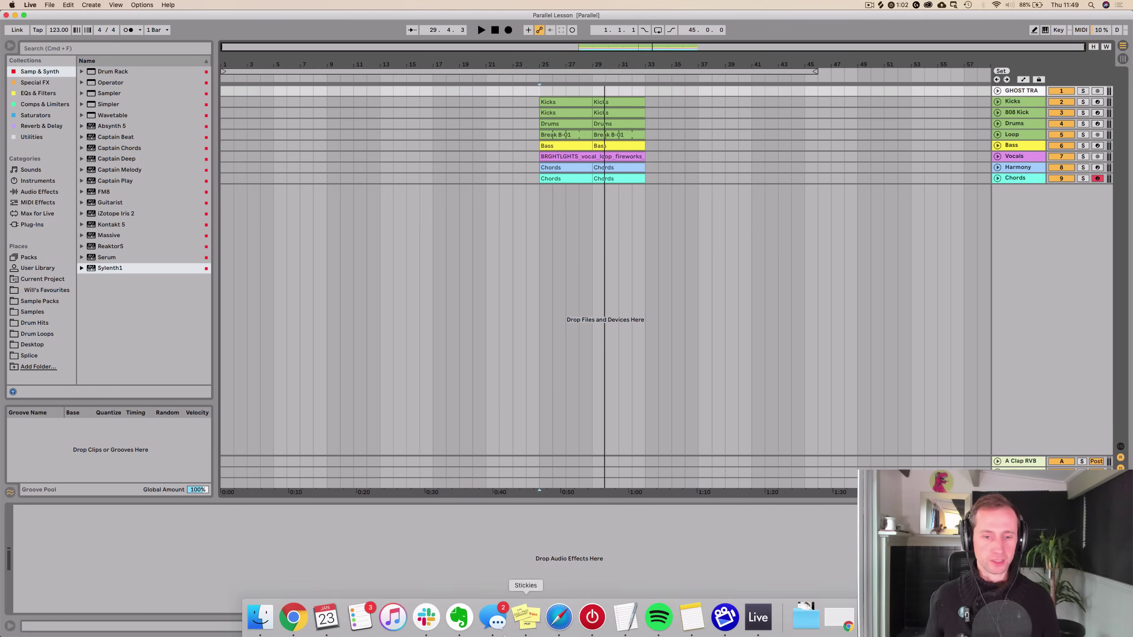
pyautogui.click(392, 618)
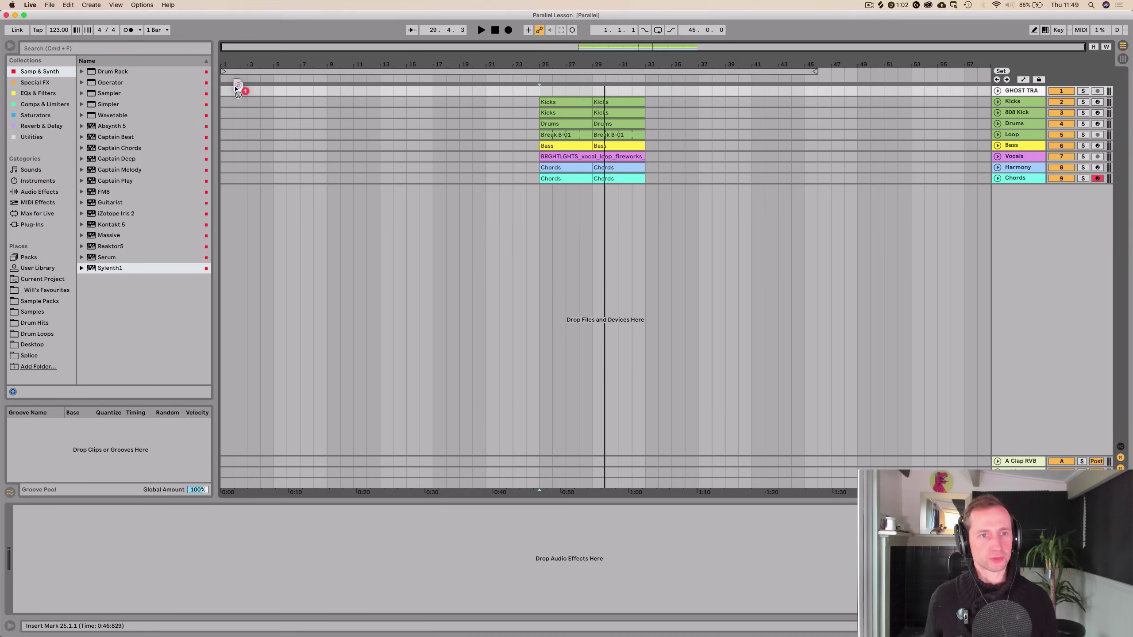
pyautogui.moveTo(237, 89); pyautogui.dragTo(223, 91)
pyautogui.click(998, 91)
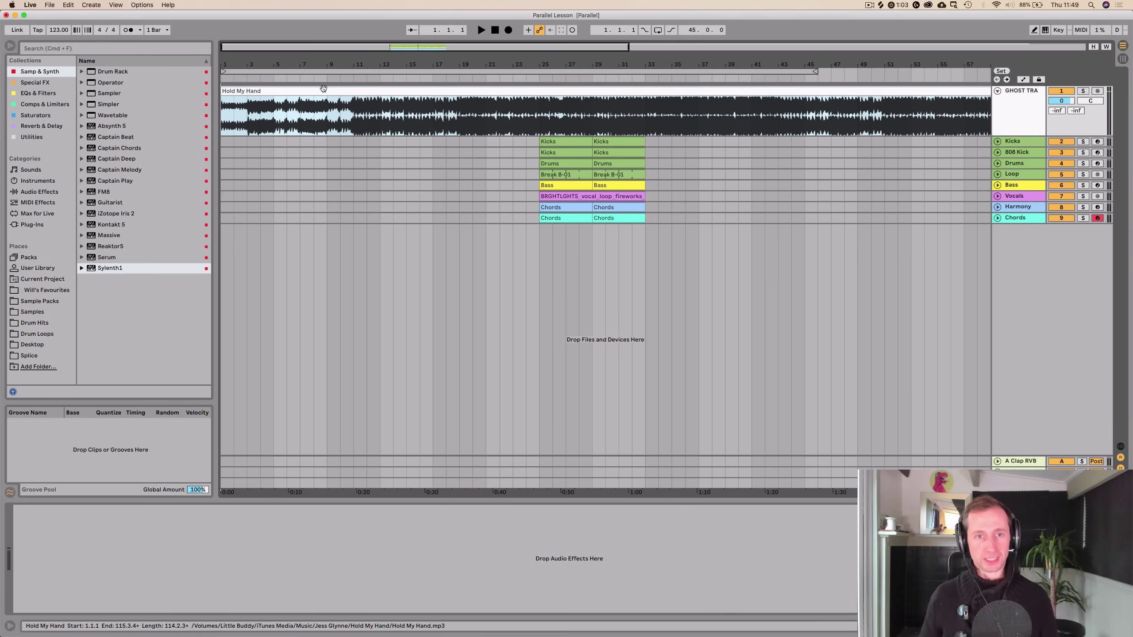
# Solo the ghost track, open its Hold My Hand clip and play the song's opening with the metronome on
pyautogui.click(1083, 91)
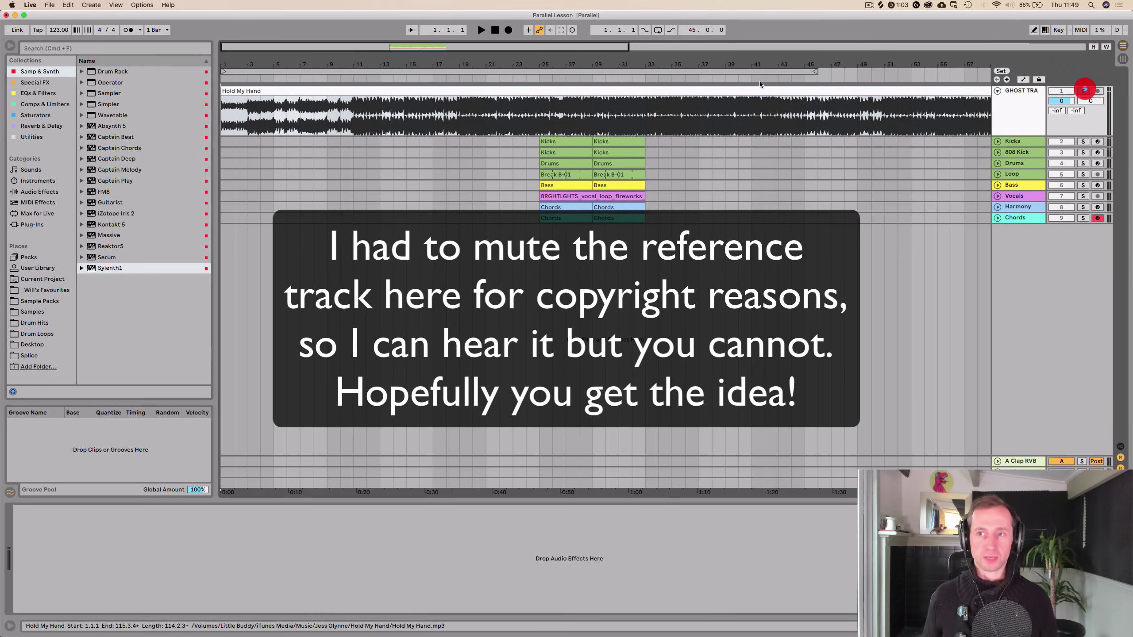
pyautogui.doubleClick(252, 91)
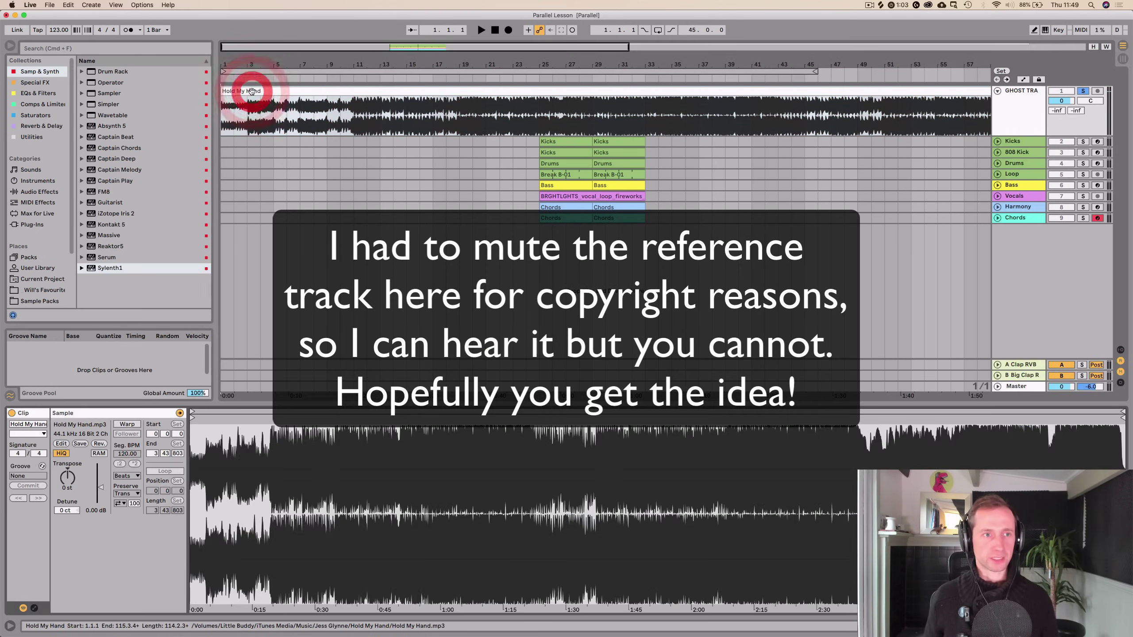
pyautogui.click(127, 32)
pyautogui.press('space')
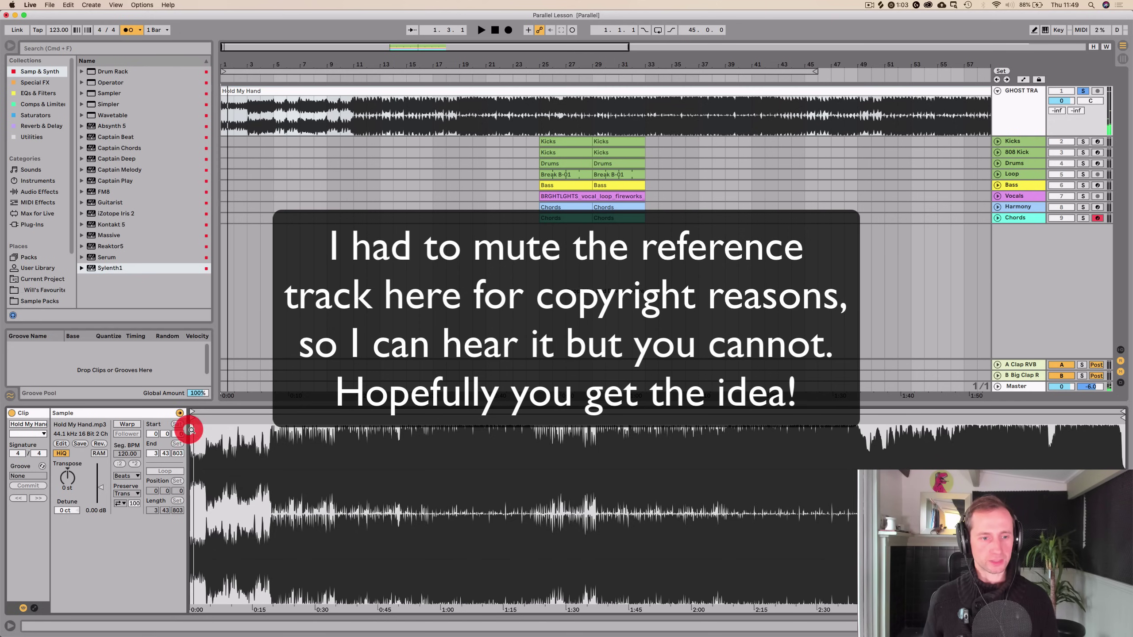
# Move the clip's start marker to the first transient and set the ghost track volume to -16.5 dB
pyautogui.moveTo(192, 429)
pyautogui.mouseDown()
pyautogui.moveTo(191, 581)
pyautogui.moveTo(280, 421)
pyautogui.mouseUp()
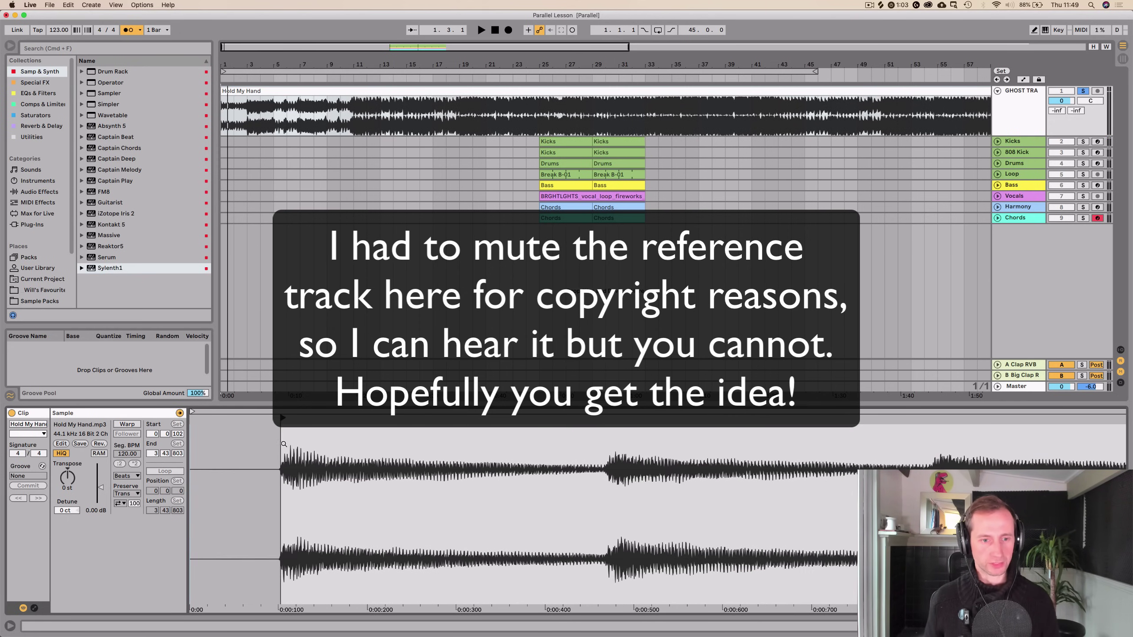
pyautogui.press('space')
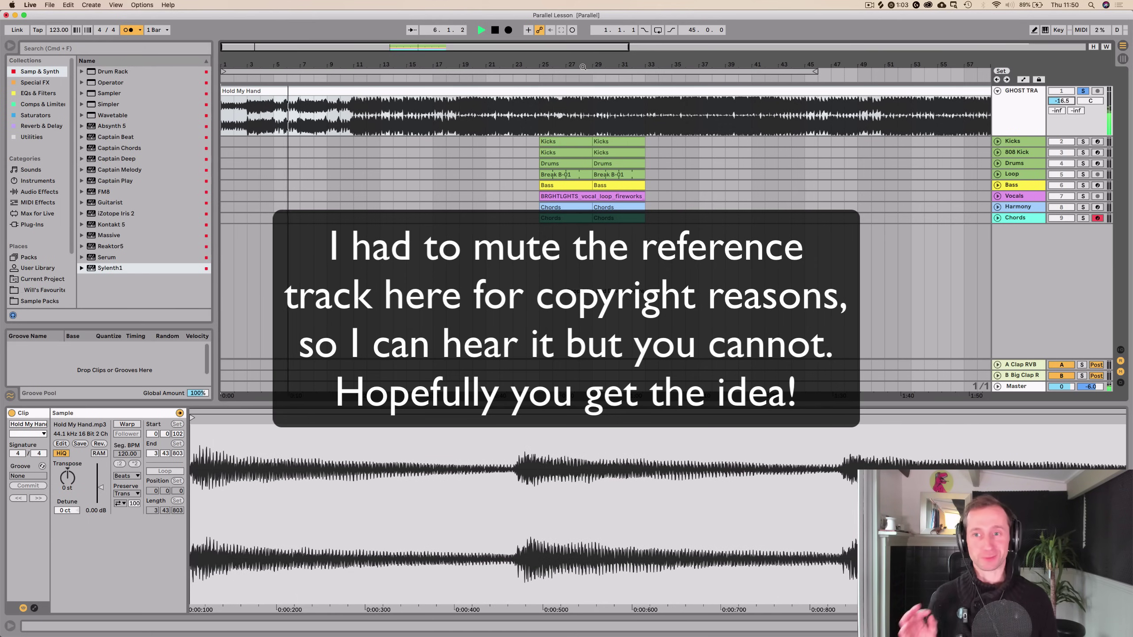
# Play a late part of the reference song around bar 99 to check its timing against the metronome
pyautogui.moveTo(583, 67); pyautogui.dragTo(583, 36)
pyautogui.click(821, 77)
pyautogui.press('space')
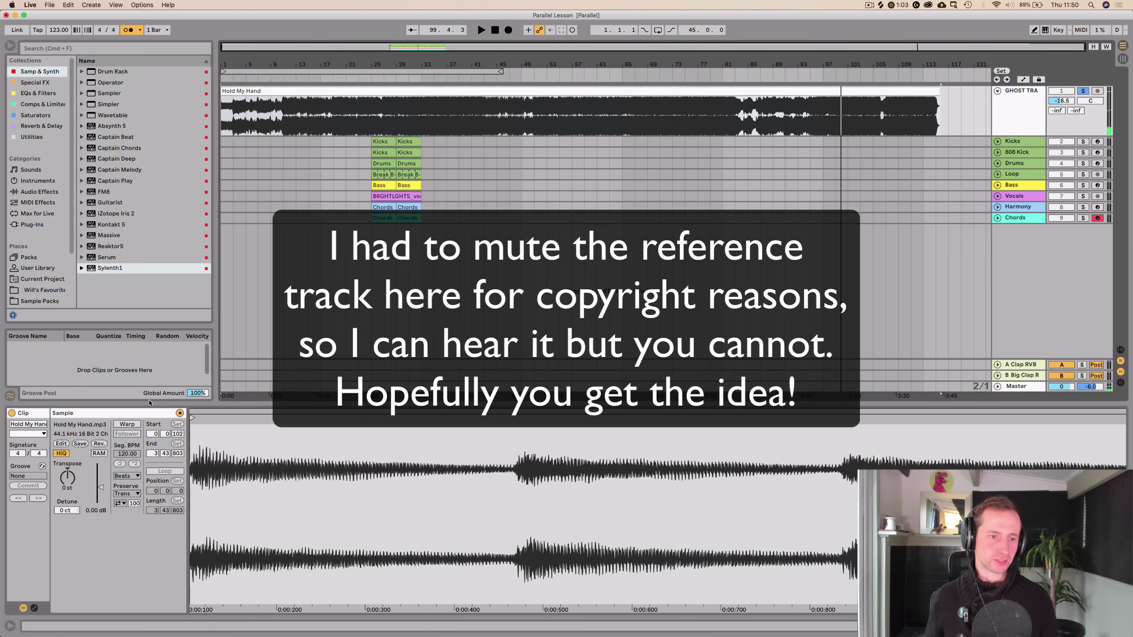
# Warp the Hold My Hand clip in Complex Pro mode and leave the clip view
pyautogui.click(134, 425)
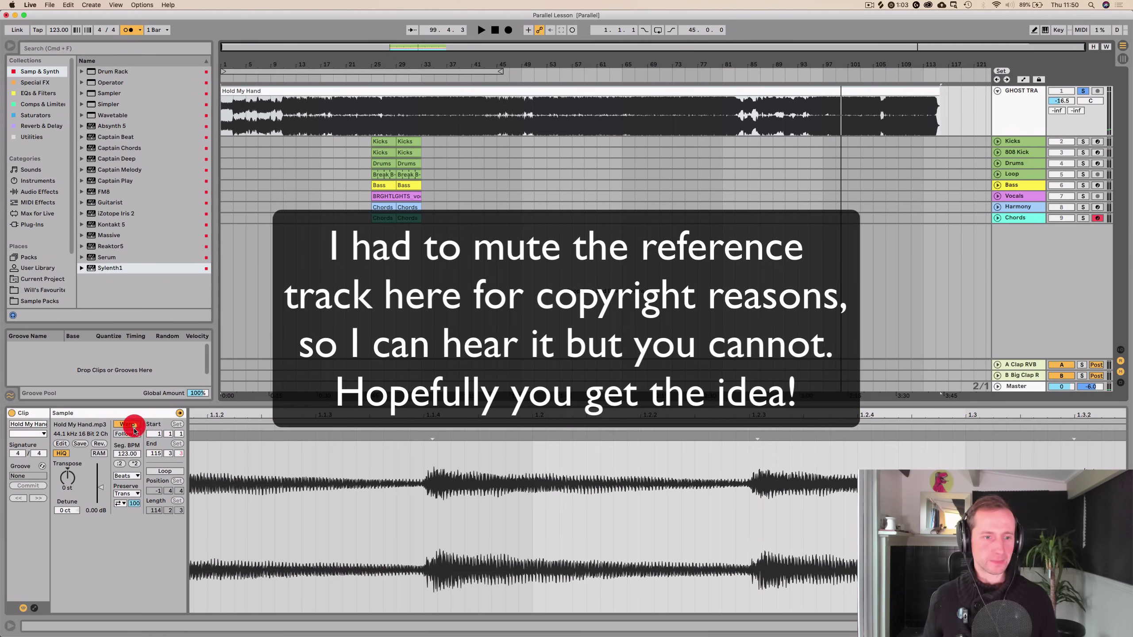
pyautogui.click(126, 476)
pyautogui.click(124, 528)
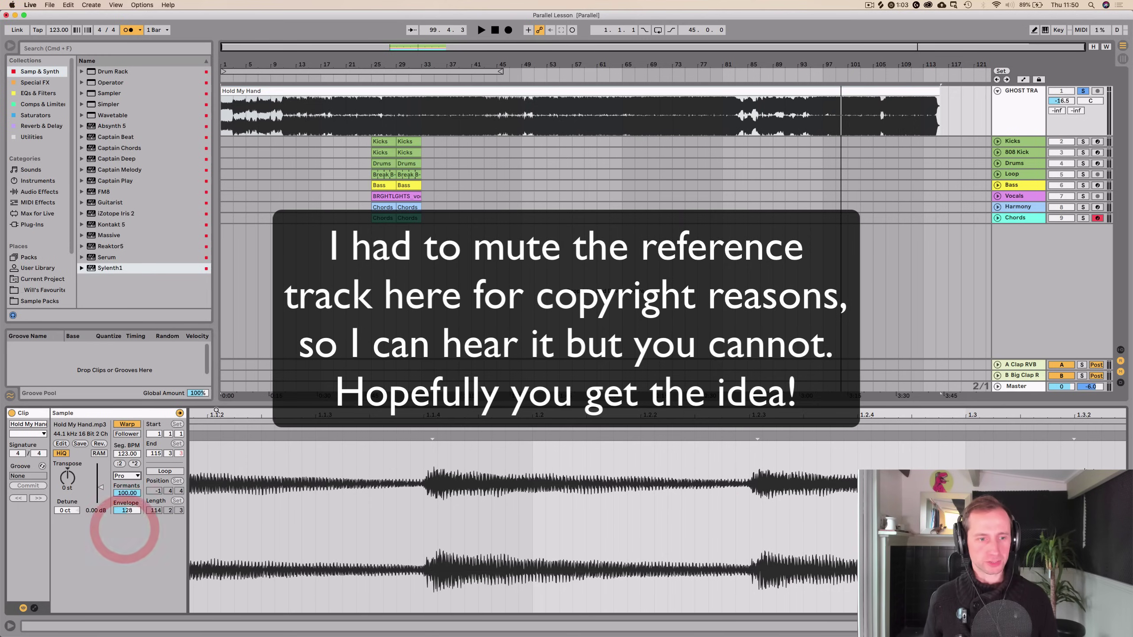
pyautogui.hotkey('shift', 'Tab')
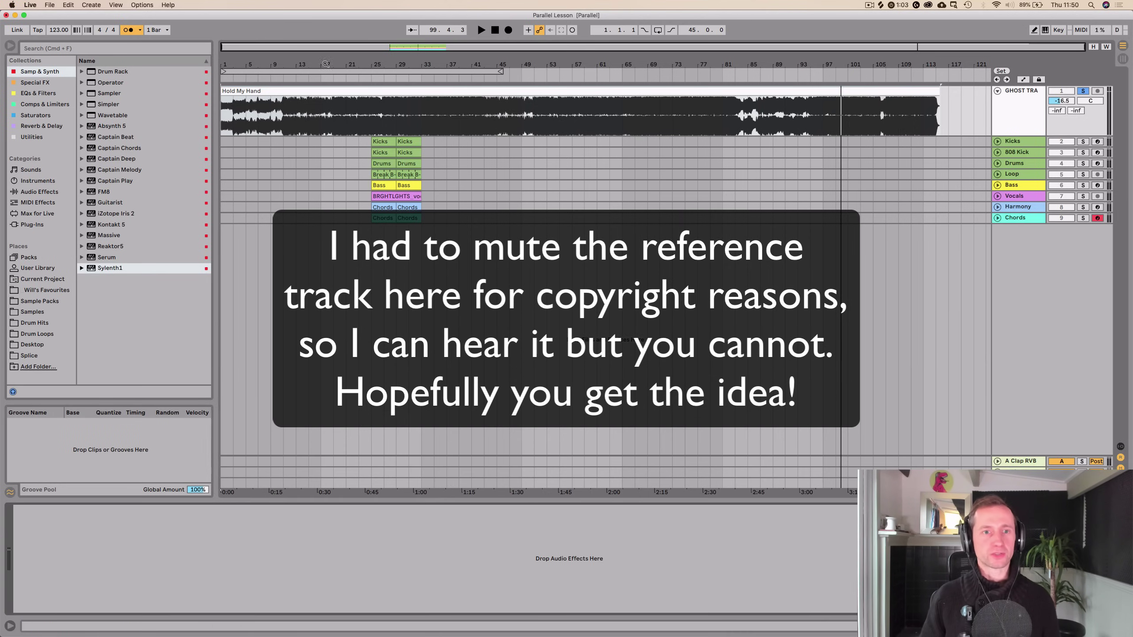
# Unsolo the ghost track and split the Hold My Hand clip at bar 11
pyautogui.click(358, 119)
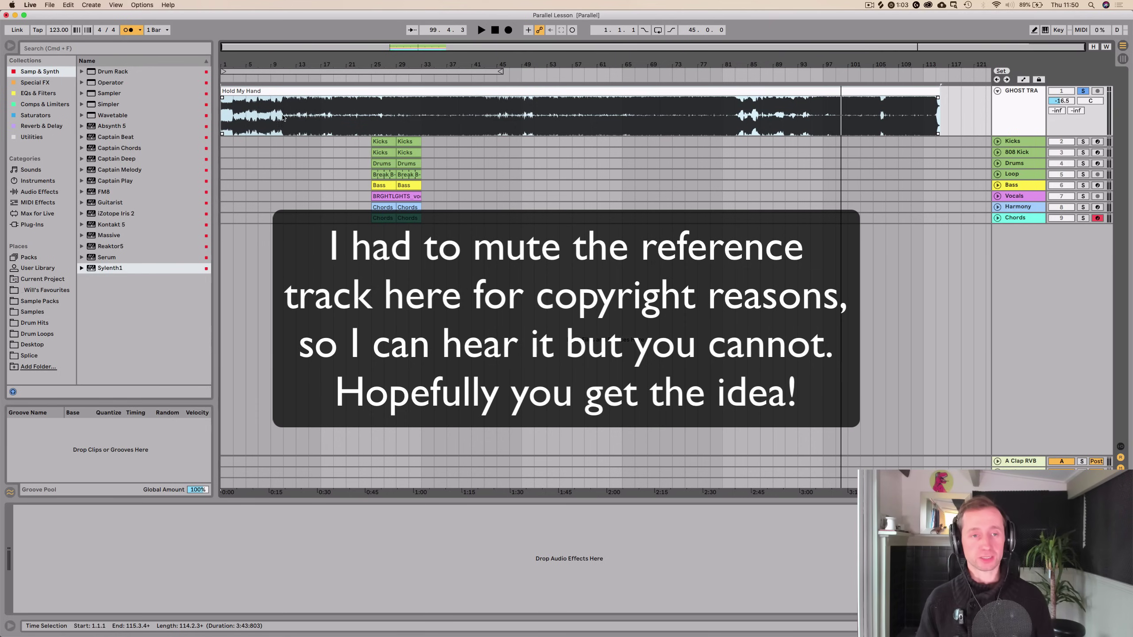
pyautogui.click(232, 110)
pyautogui.click(298, 119)
pyautogui.click(246, 118)
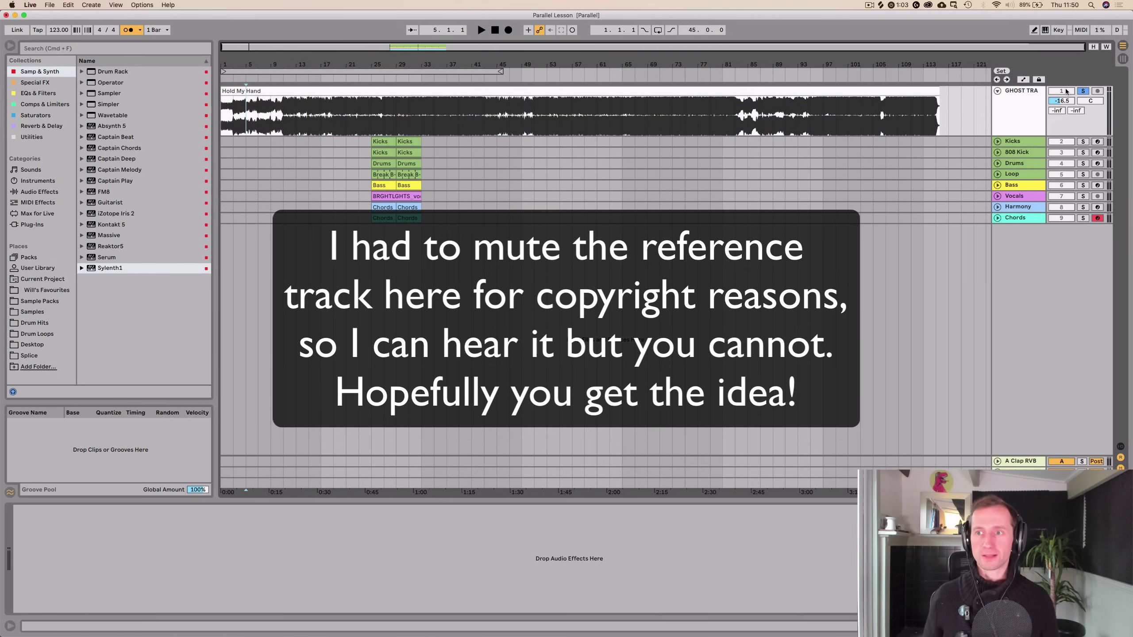
pyautogui.click(1082, 91)
pyautogui.click(285, 116)
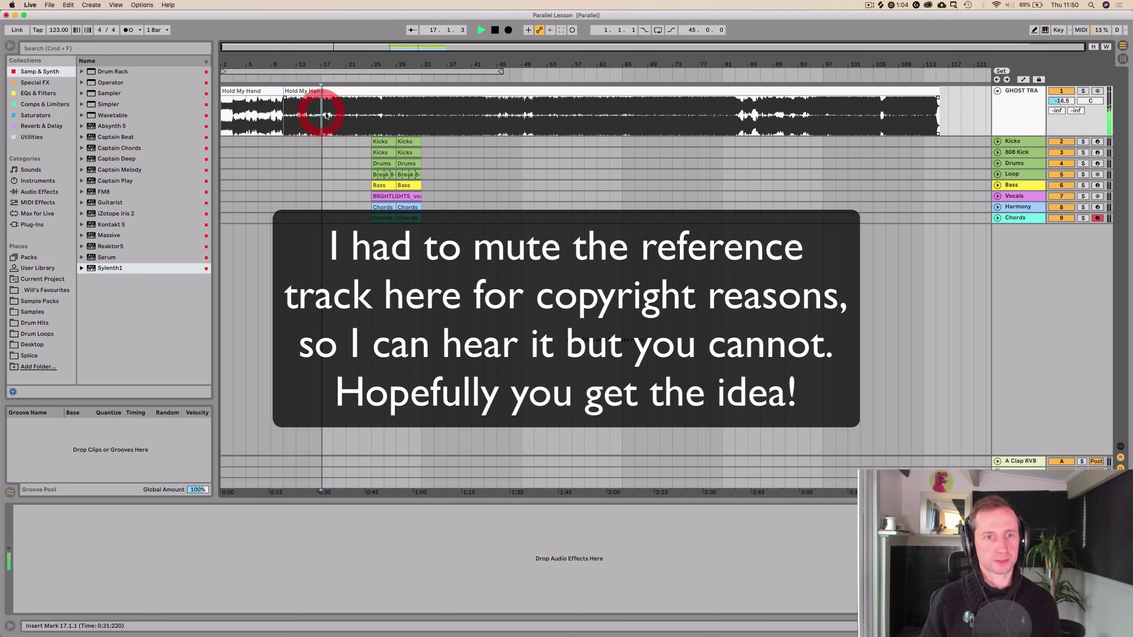
# Solo the ghost track, split the reference song at bar 27 and name the new section C1
pyautogui.click(385, 113)
pyautogui.click(1083, 91)
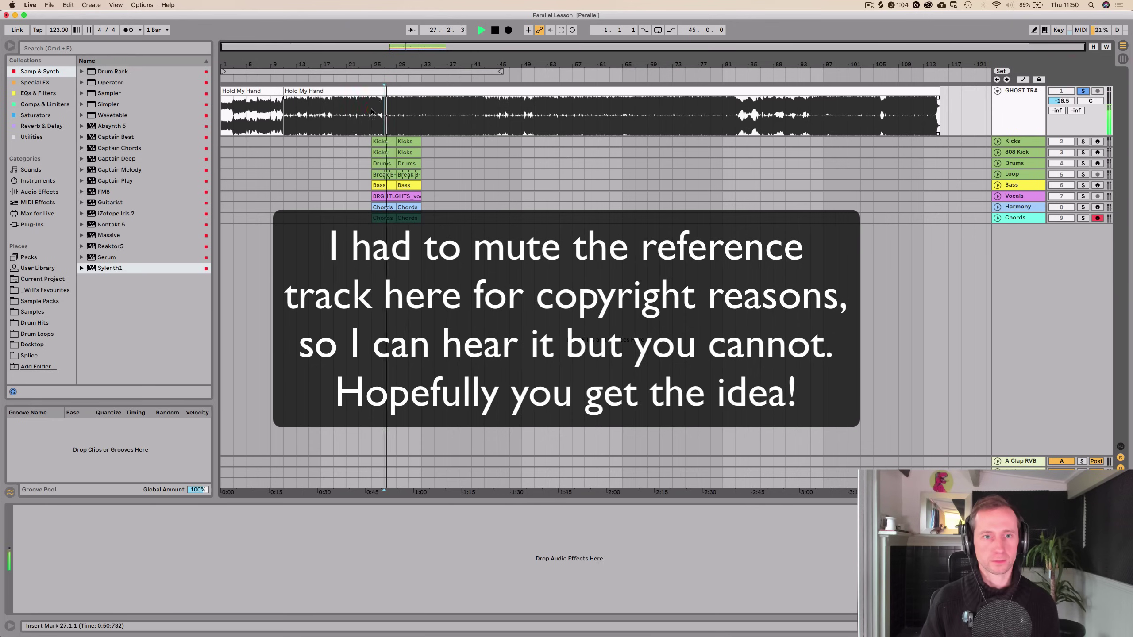
pyautogui.click(382, 112)
pyautogui.click(383, 112)
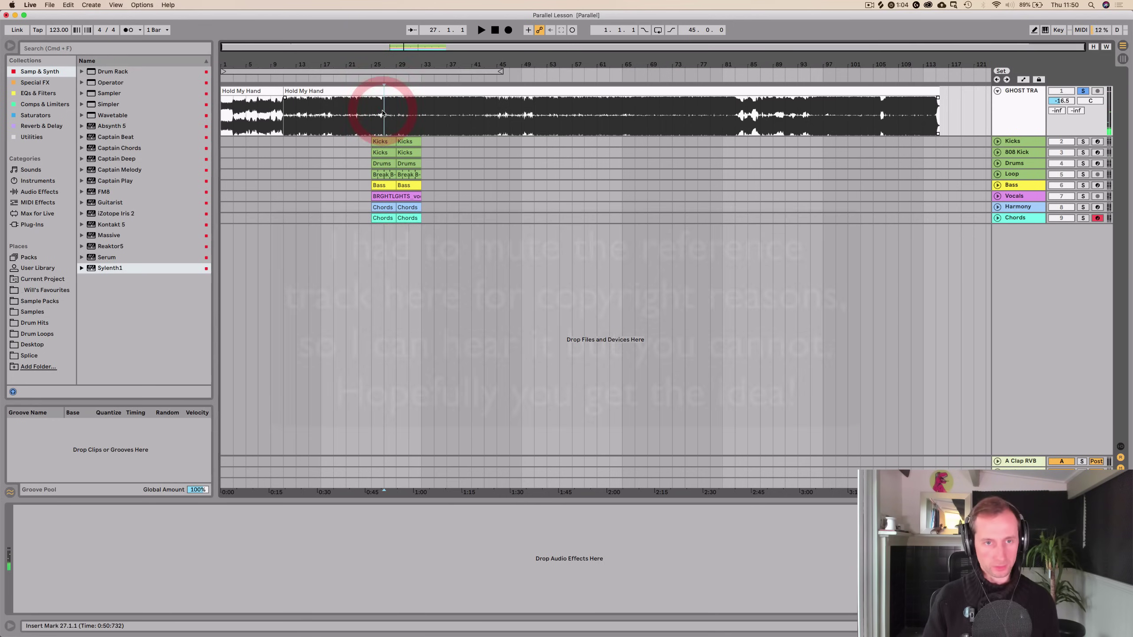
pyautogui.click(387, 93)
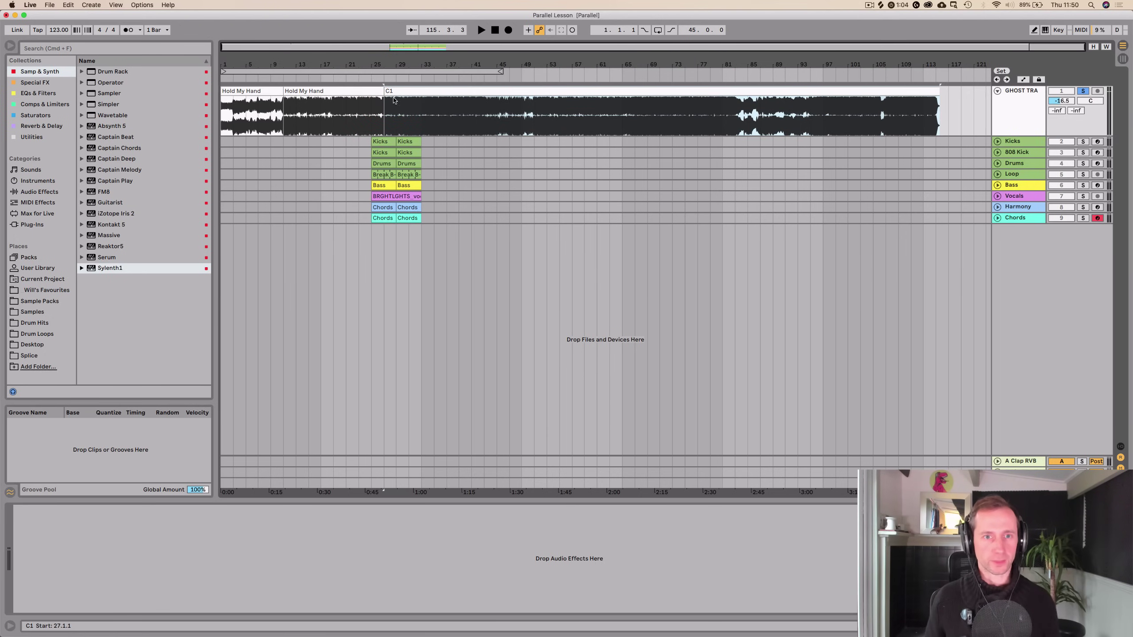
# Listen through the chorus for the next section, split the song at bar 43 and name the new clip V2
pyautogui.click(417, 78)
pyautogui.click(457, 79)
pyautogui.click(469, 79)
pyautogui.click(485, 102)
pyautogui.press('super+e')
pyautogui.click(495, 92)
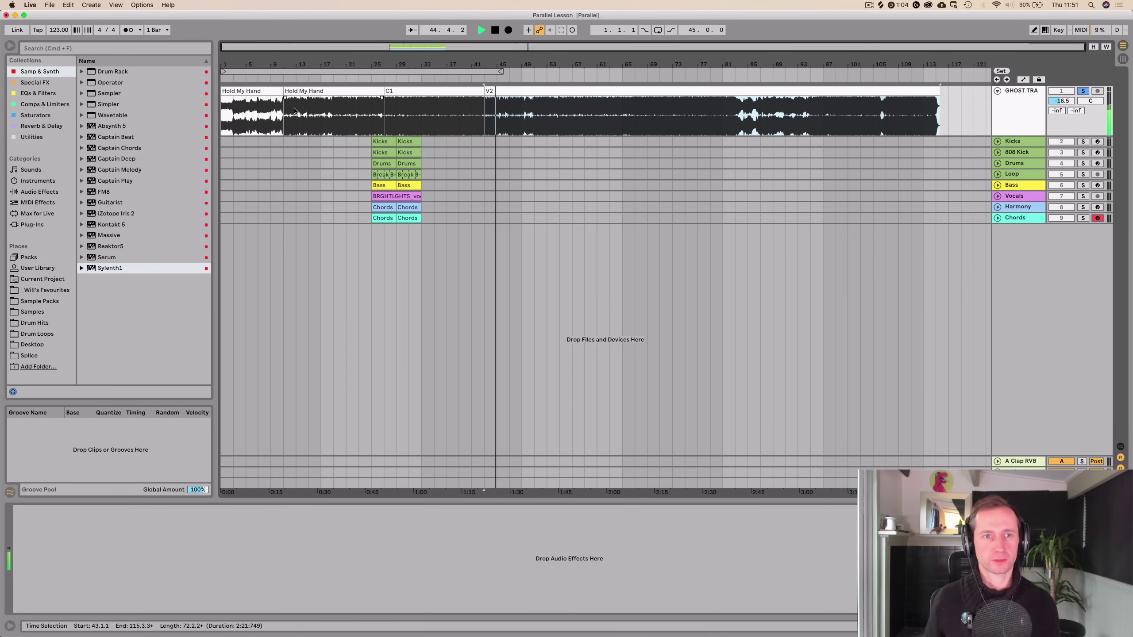
# Rename the ghost track clip starting at bar 11 to V1 and the opening clip to Intro
pyautogui.click(284, 76)
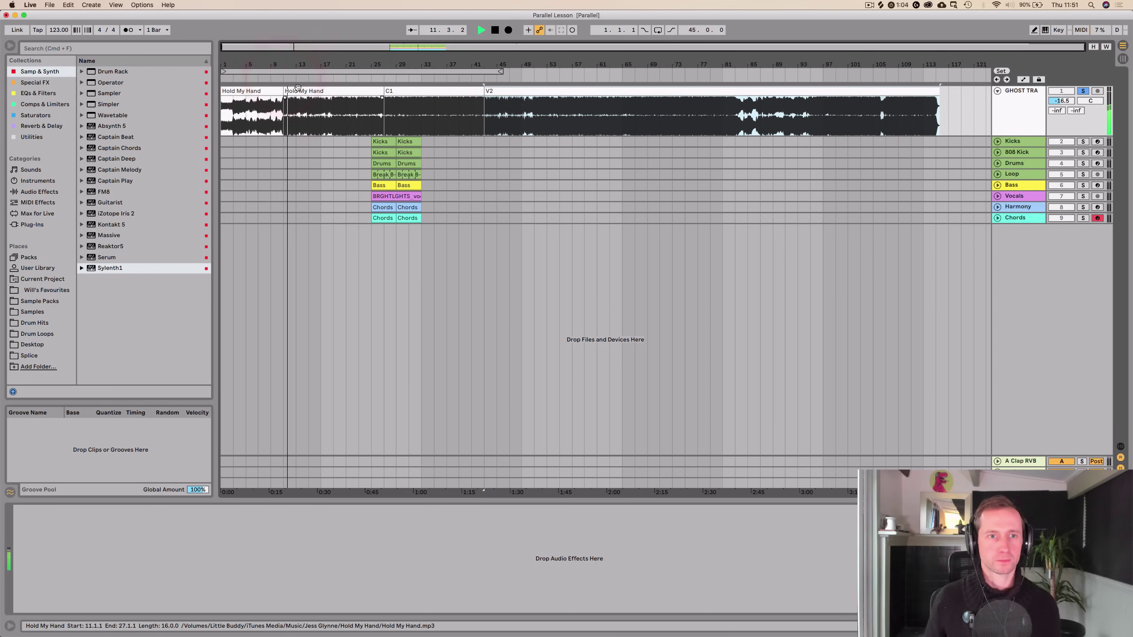
pyautogui.click(297, 88)
pyautogui.press('cmd+r')
pyautogui.write('V1')
pyautogui.press('Return')
pyautogui.click(241, 91)
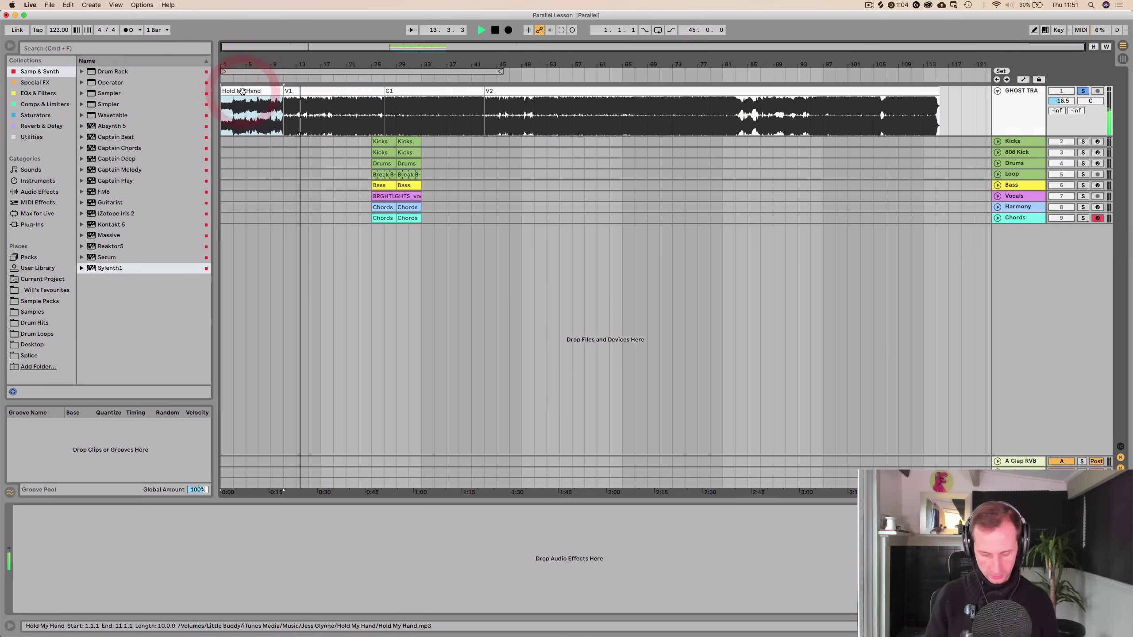
pyautogui.press('super+r')
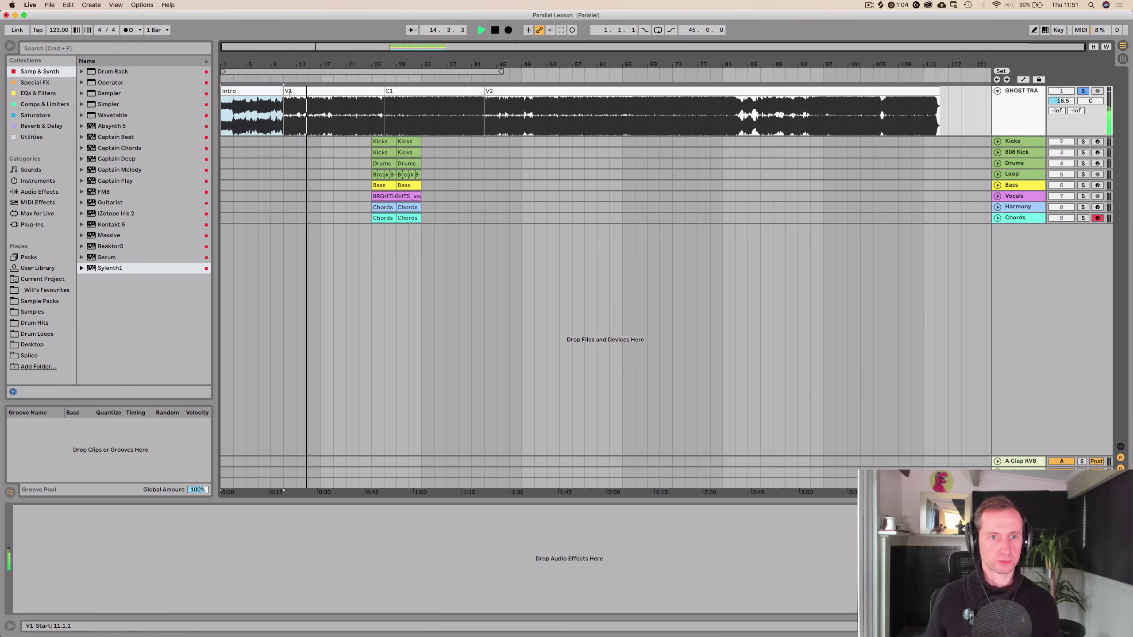
# Split the ghost track's V1 clip at bar 19 and name the new section Pre-Chordus
pyautogui.click(330, 109)
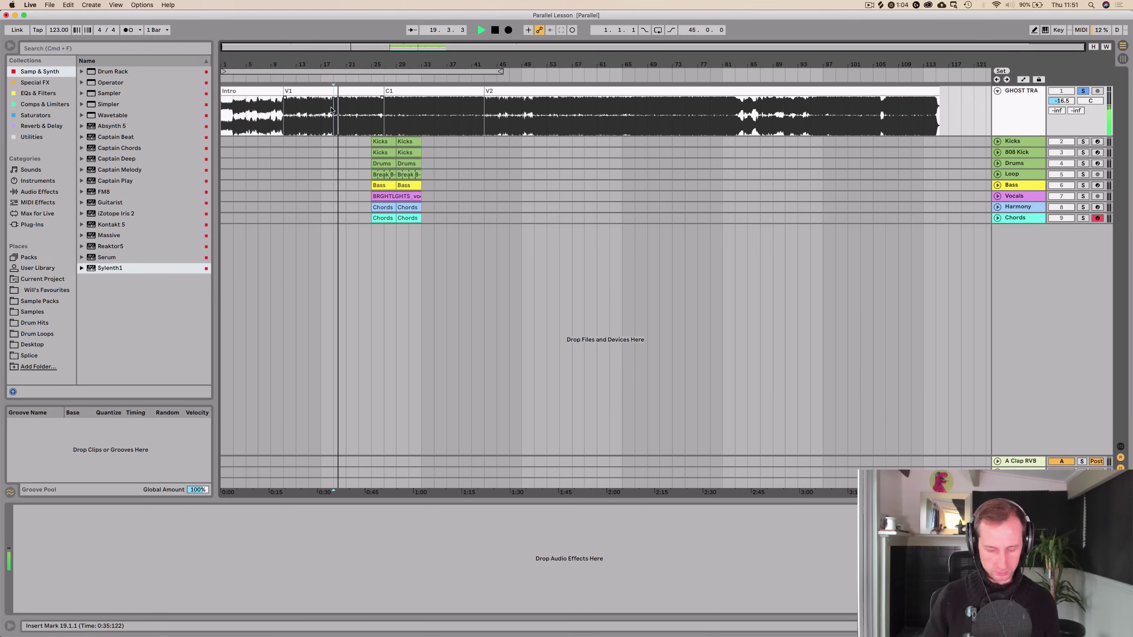
pyautogui.click(344, 92)
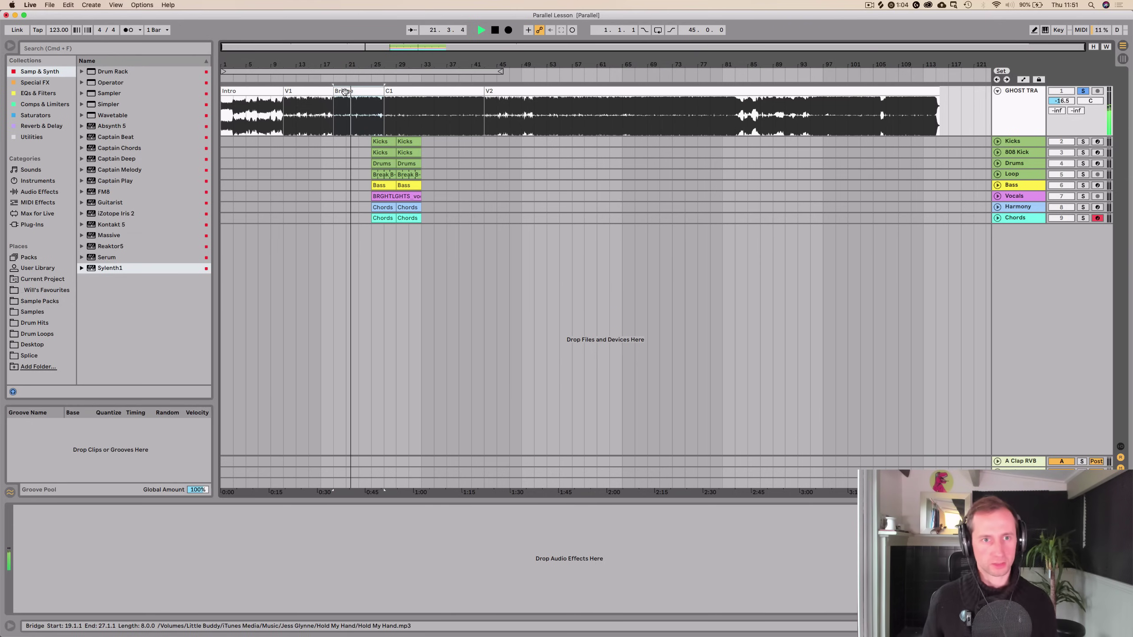
pyautogui.click(346, 93)
pyautogui.press('cmd+r')
pyautogui.write('Pre-Chordus')
pyautogui.press('Return')
# Listen through V2 for its pre-chorus, split the reference song at bar 59 and name the new section Pre-chorus 2
pyautogui.click(533, 73)
pyautogui.click(575, 75)
pyautogui.click(596, 75)
pyautogui.click(613, 116)
pyautogui.press('space')
pyautogui.click(579, 75)
pyautogui.click(585, 114)
pyautogui.press('super+e')
pyautogui.click(600, 92)
pyautogui.press('super+r')
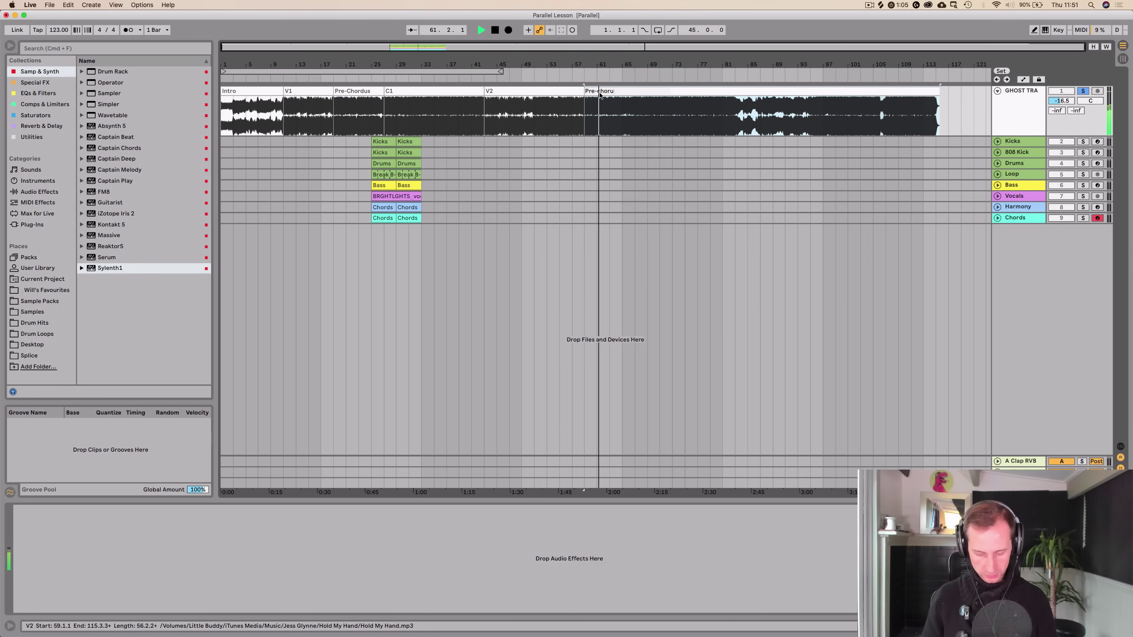
pyautogui.write('Pre-chorus 2')
pyautogui.press('Return')
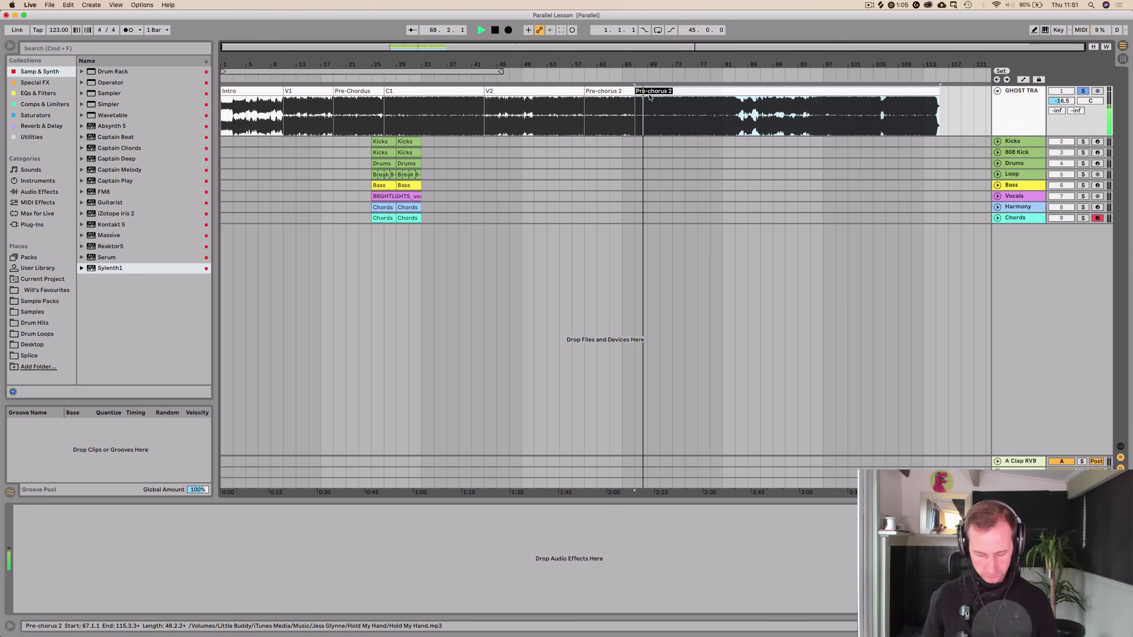
# Name the ghost track section starting at bar 67 C2, and split the song at bar 83 into a new section named Middle
pyautogui.write('C2')
pyautogui.press('Return')
pyautogui.click(707, 75)
pyautogui.click(737, 108)
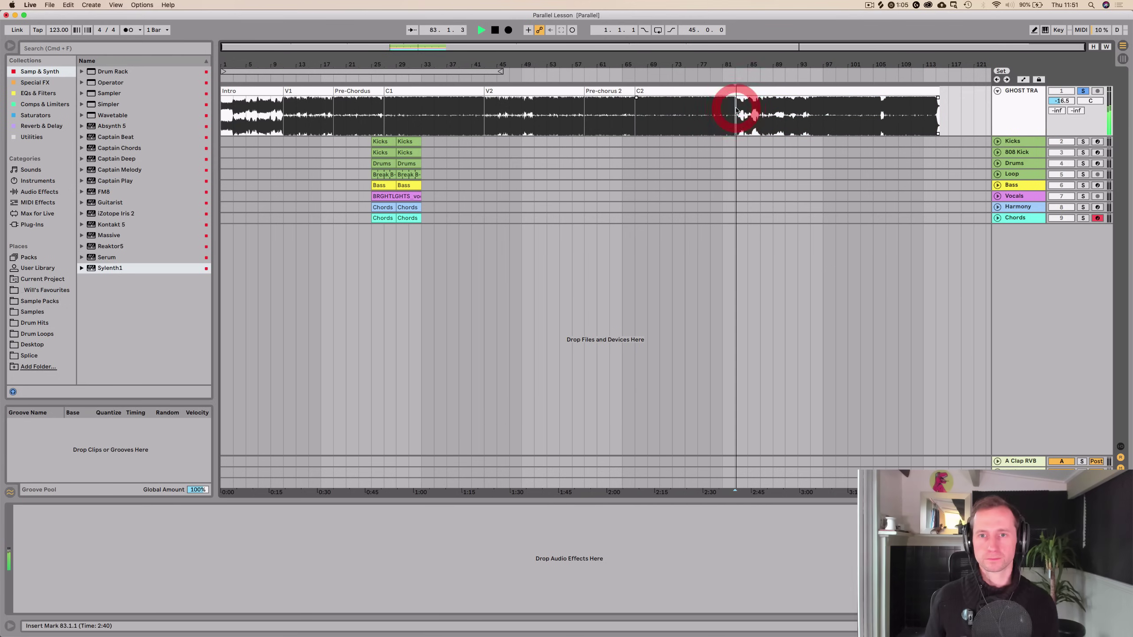
pyautogui.press('space')
pyautogui.press('cmd+e')
pyautogui.click(748, 91)
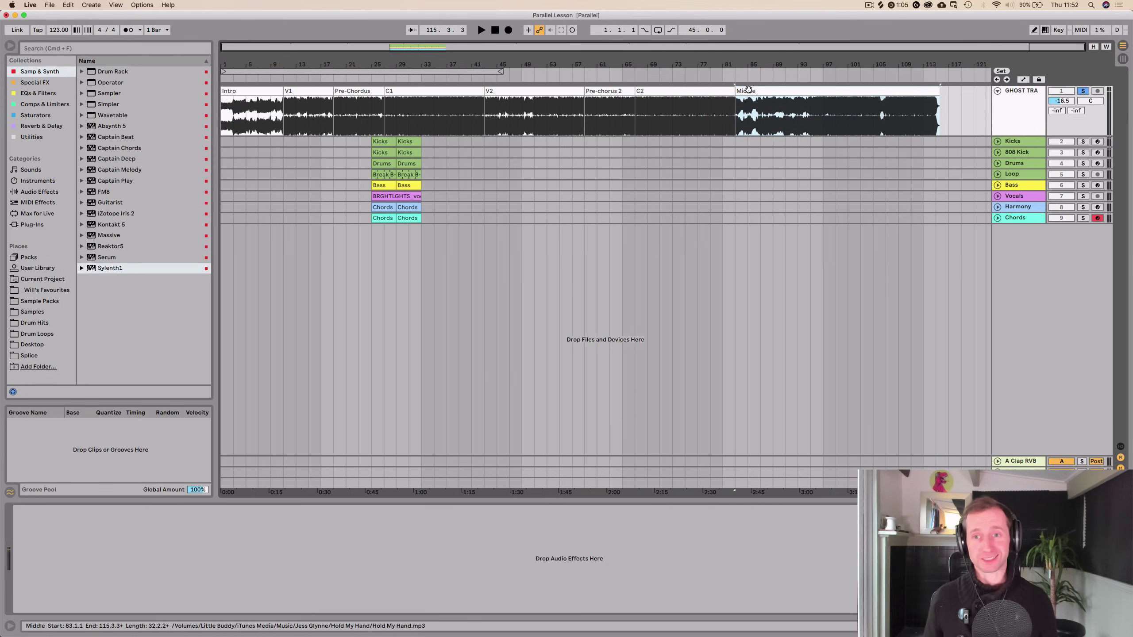
# Listen through the Middle section, split the song at bar 99 and name the new clip C3
pyautogui.click(803, 79)
pyautogui.click(825, 81)
pyautogui.click(849, 91)
pyautogui.press('super+r')
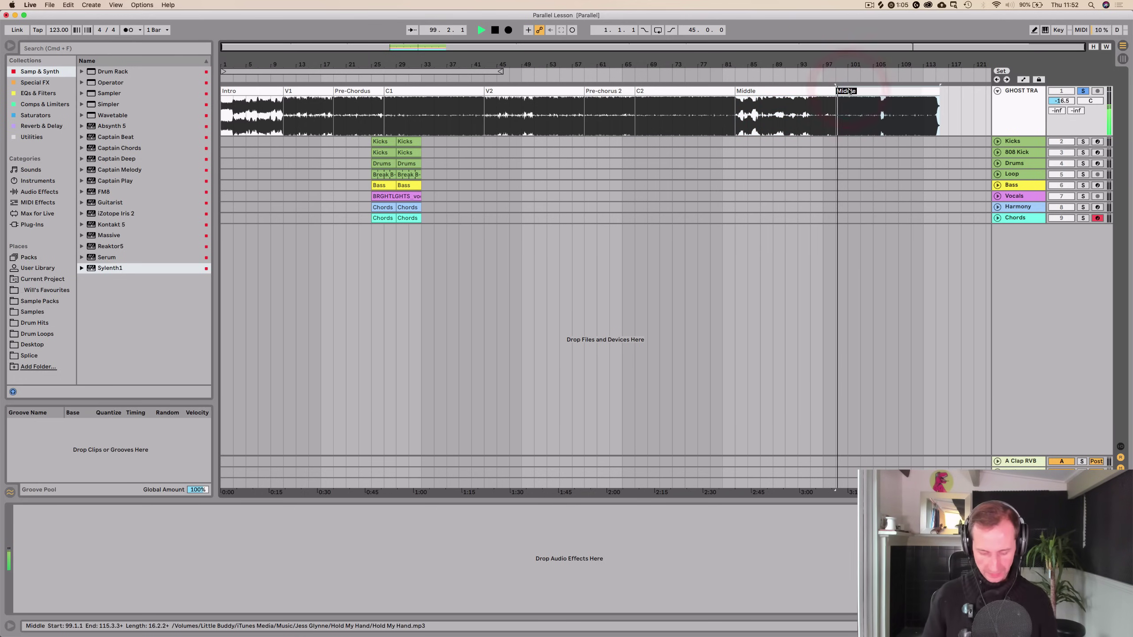
pyautogui.write('C')
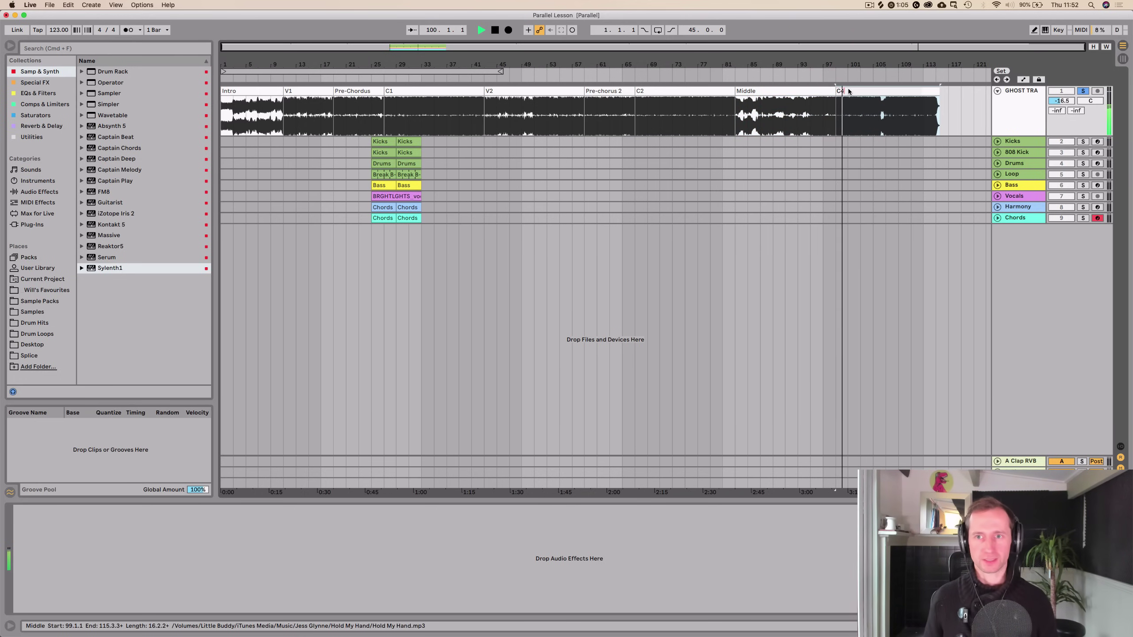
pyautogui.write('3')
pyautogui.press('Return')
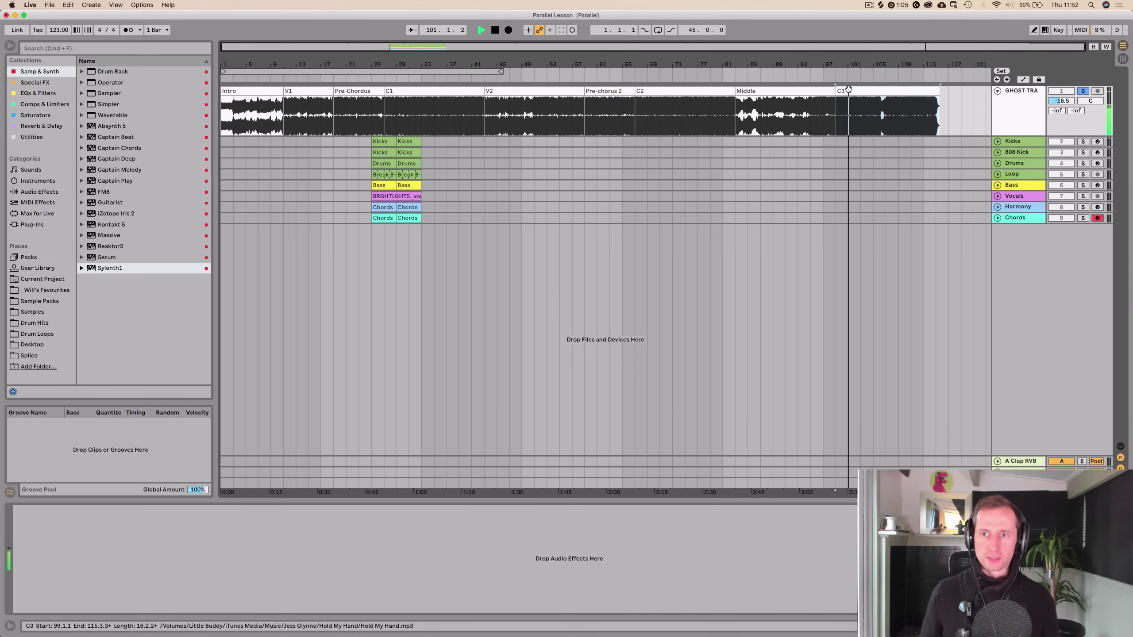
# Audition the loop against the C1 section, soloing the ghost track to hear the reference chorus from bar 35
pyautogui.press('space')
pyautogui.click(894, 116)
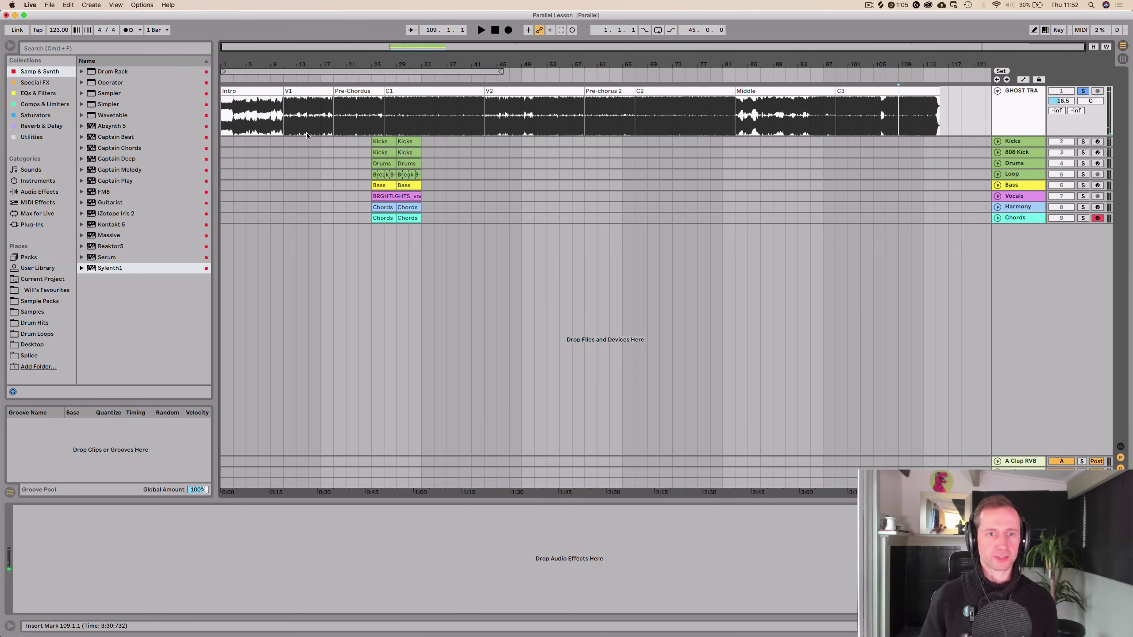
pyautogui.moveTo(333, 61)
pyautogui.mouseDown()
pyautogui.moveTo(333, 72)
pyautogui.moveTo(333, 61)
pyautogui.mouseUp()
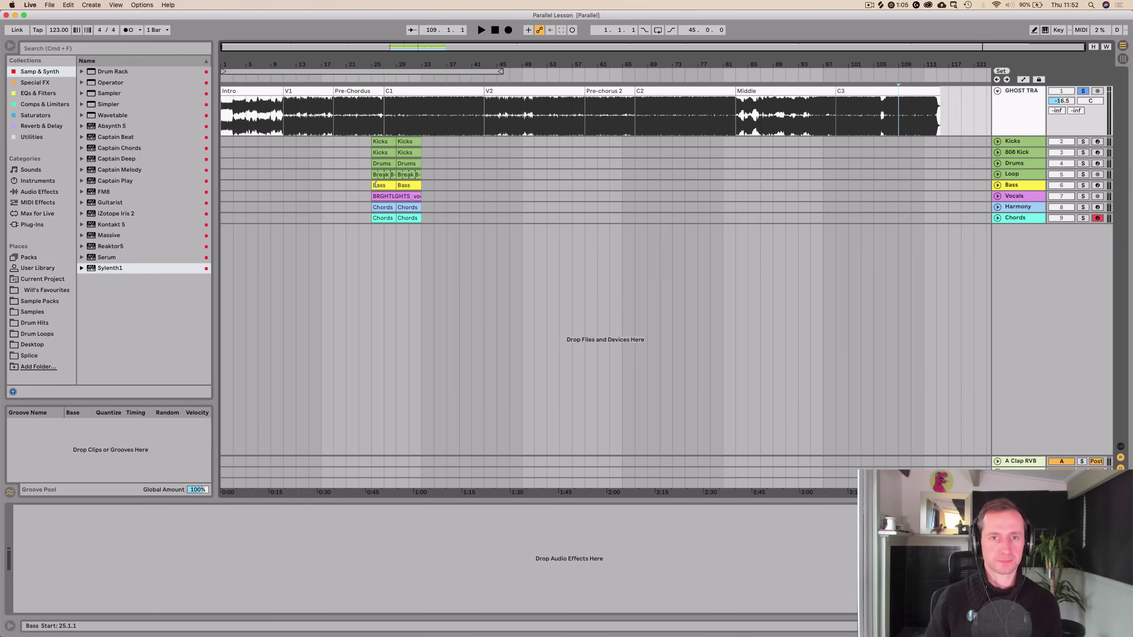
pyautogui.moveTo(347, 63); pyautogui.dragTo(409, 63)
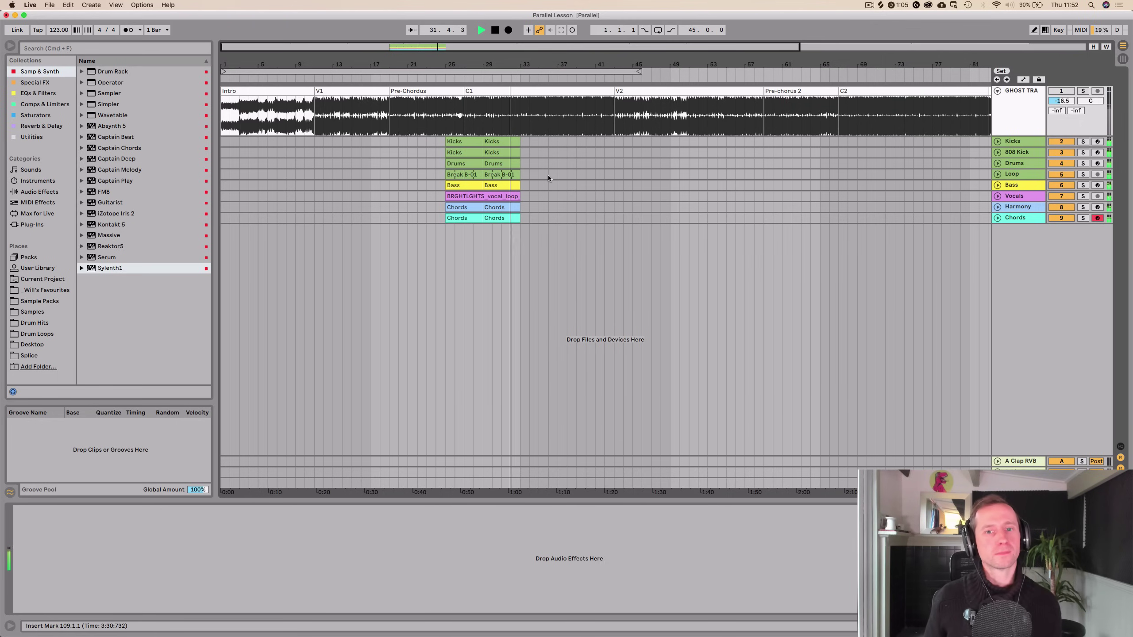
pyautogui.click(519, 222)
pyautogui.click(519, 109)
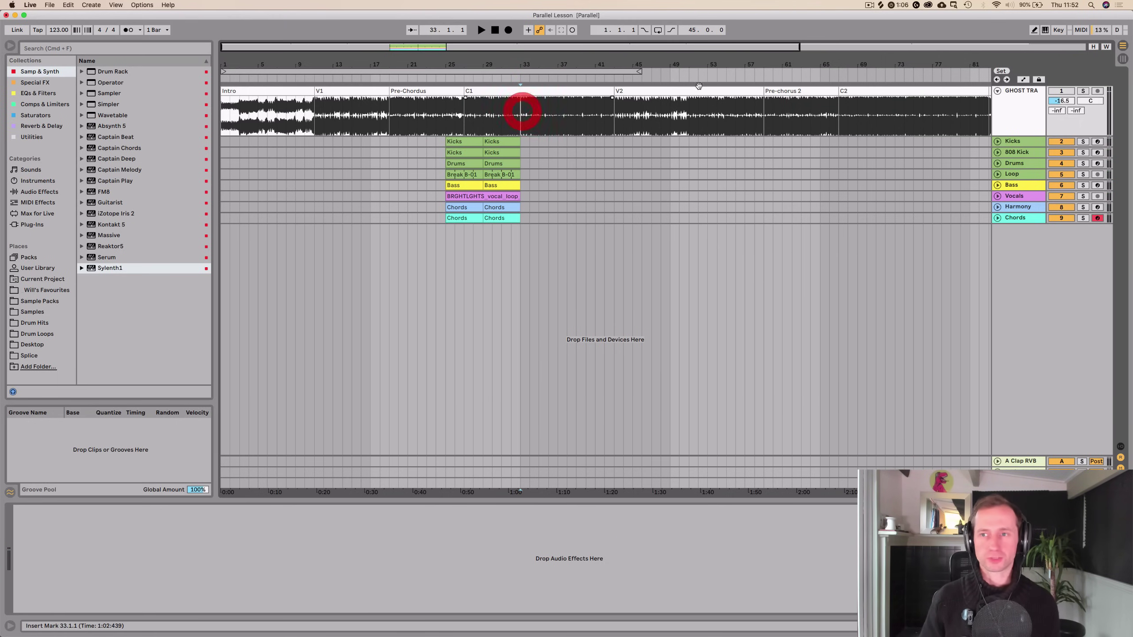
pyautogui.click(1086, 93)
pyautogui.press('space')
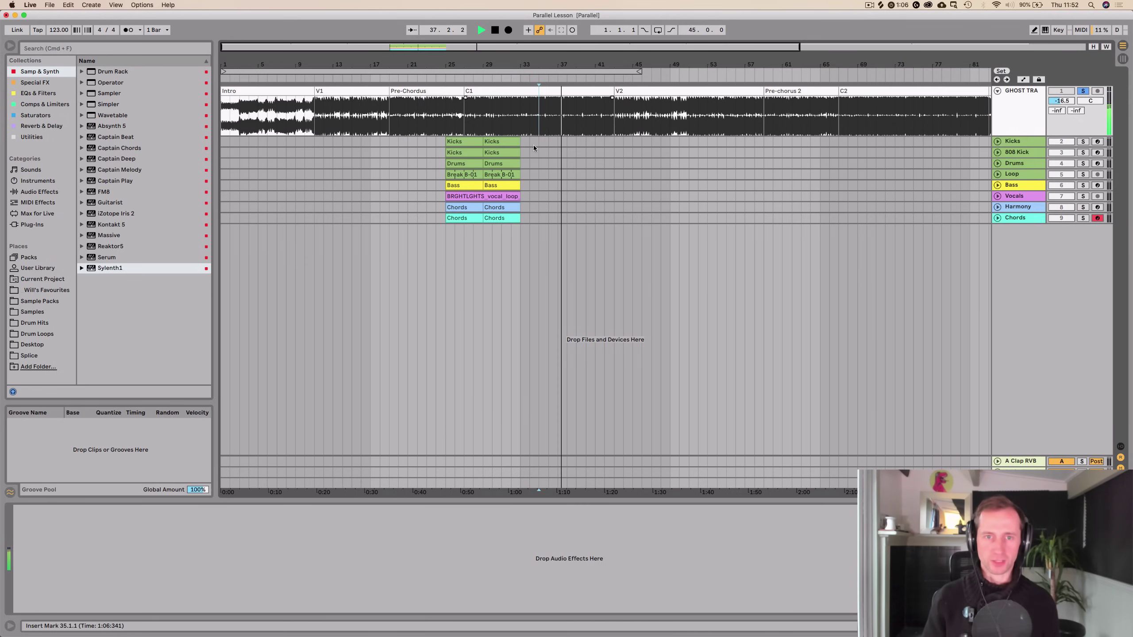
pyautogui.press('space')
# Move all the loop clips to the start of C1 at bar 27 and unsolo the ghost track
pyautogui.moveTo(531, 221); pyautogui.dragTo(464, 139)
pyautogui.click(459, 76)
pyautogui.click(1082, 91)
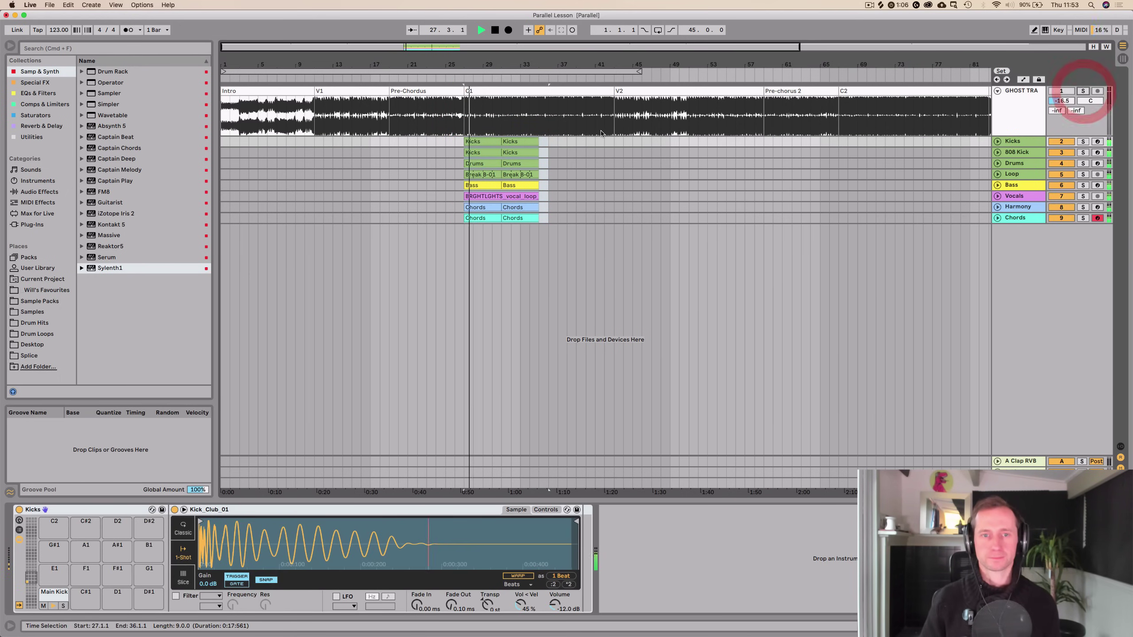
pyautogui.click(540, 219)
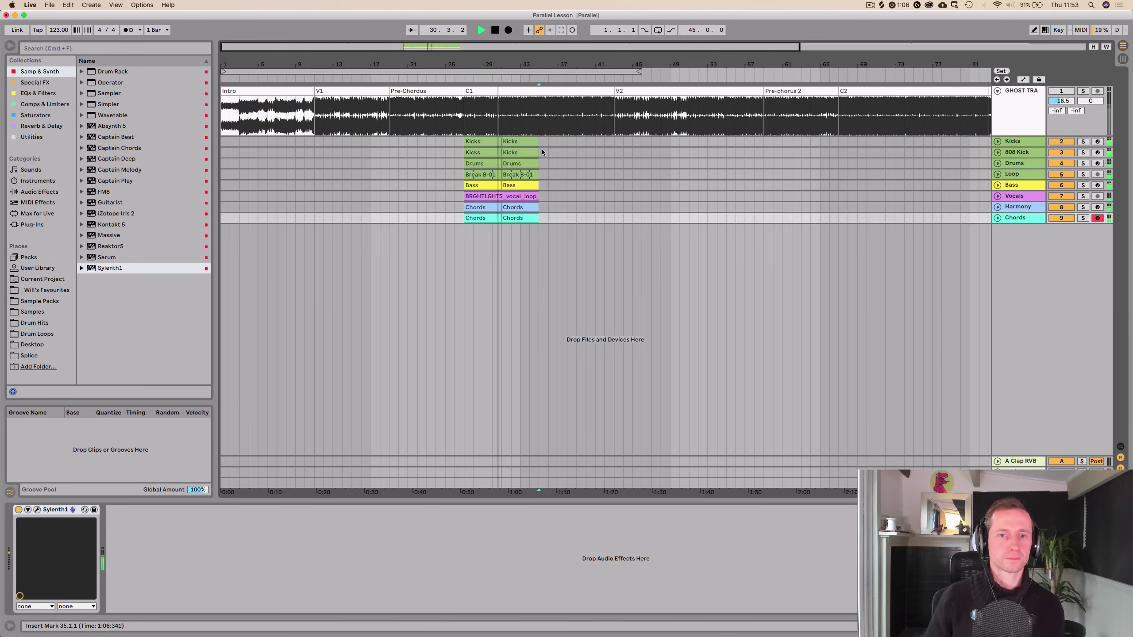
# Copy the first Bass and Kicks clips from C1 to the start of V1 at bar 11 and duplicate the Kicks copy once
pyautogui.click(387, 77)
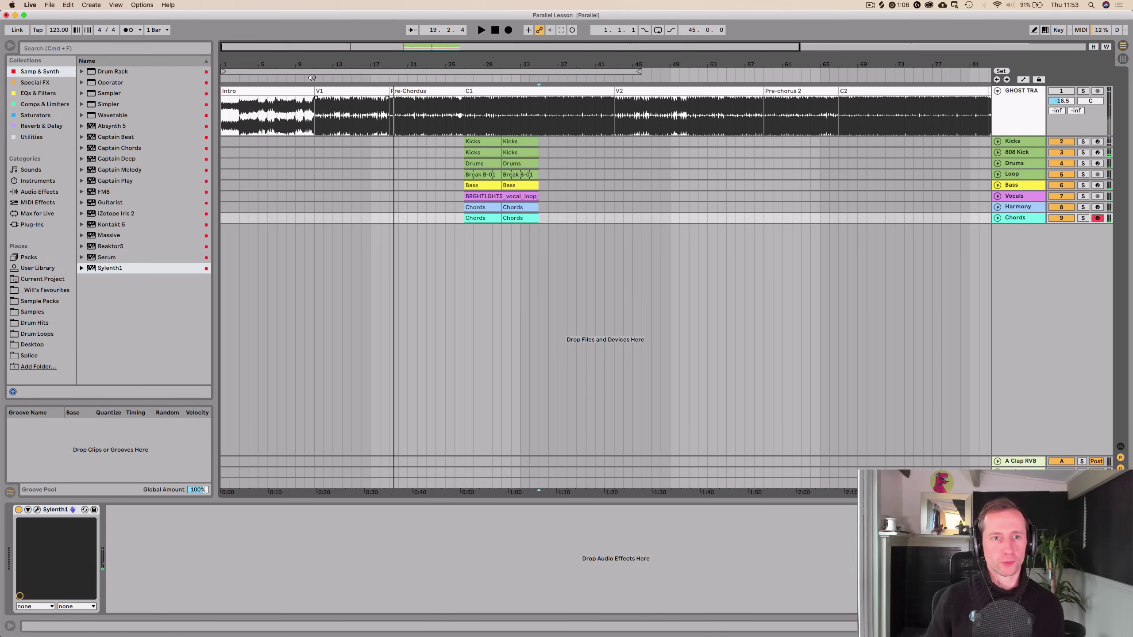
pyautogui.moveTo(470, 185); pyautogui.dragTo(321, 184)
pyautogui.moveTo(476, 142); pyautogui.dragTo(335, 152)
pyautogui.click(337, 153)
pyautogui.press('Delete')
pyautogui.click(337, 143)
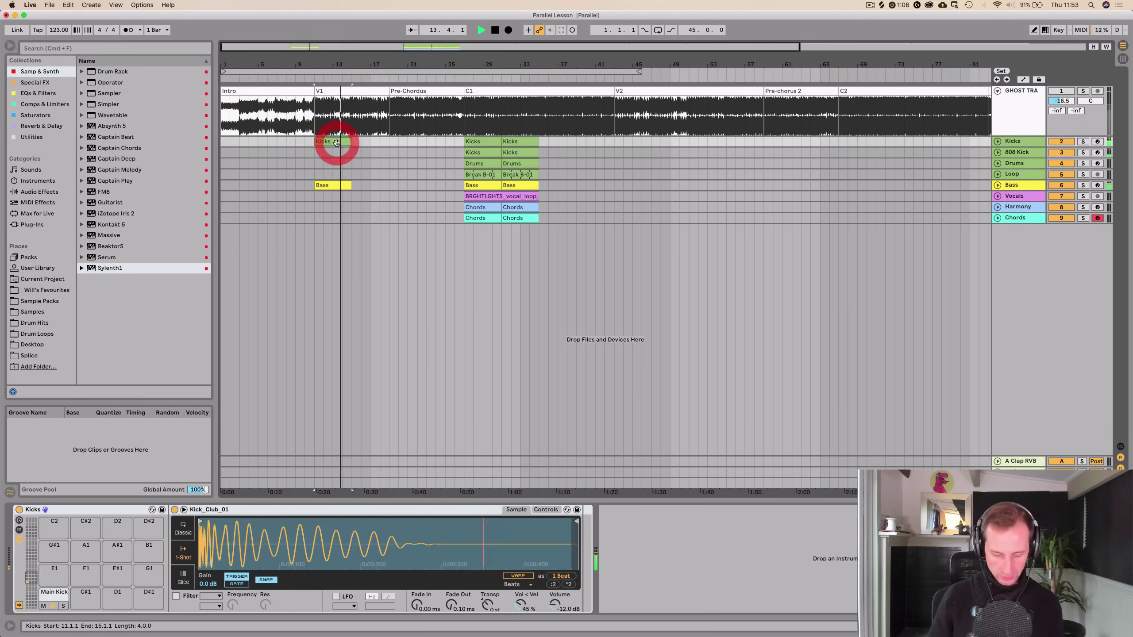
pyautogui.press('super+d')
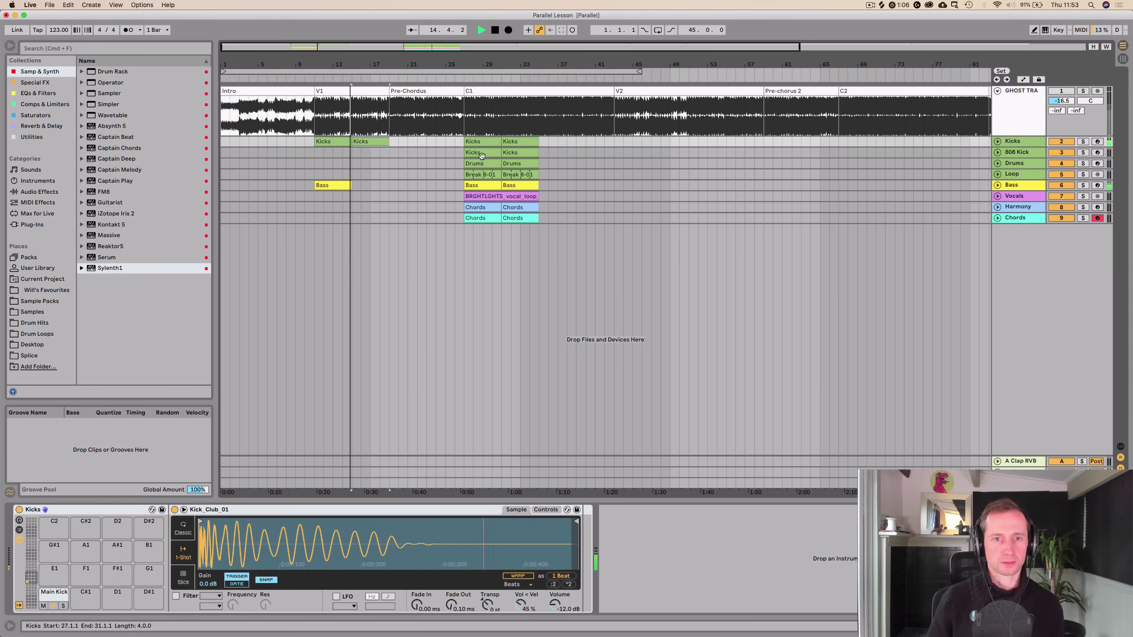
# Copy the first Drums clip from C1 to bar 11 and repeat it through V1 up to bar 23
pyautogui.moveTo(479, 165); pyautogui.dragTo(330, 165)
pyautogui.press('super+d')
pyautogui.press('super+v')
# Duplicate the V1 Bass clip three times so it runs from bar 11 up to C1
pyautogui.click(326, 186)
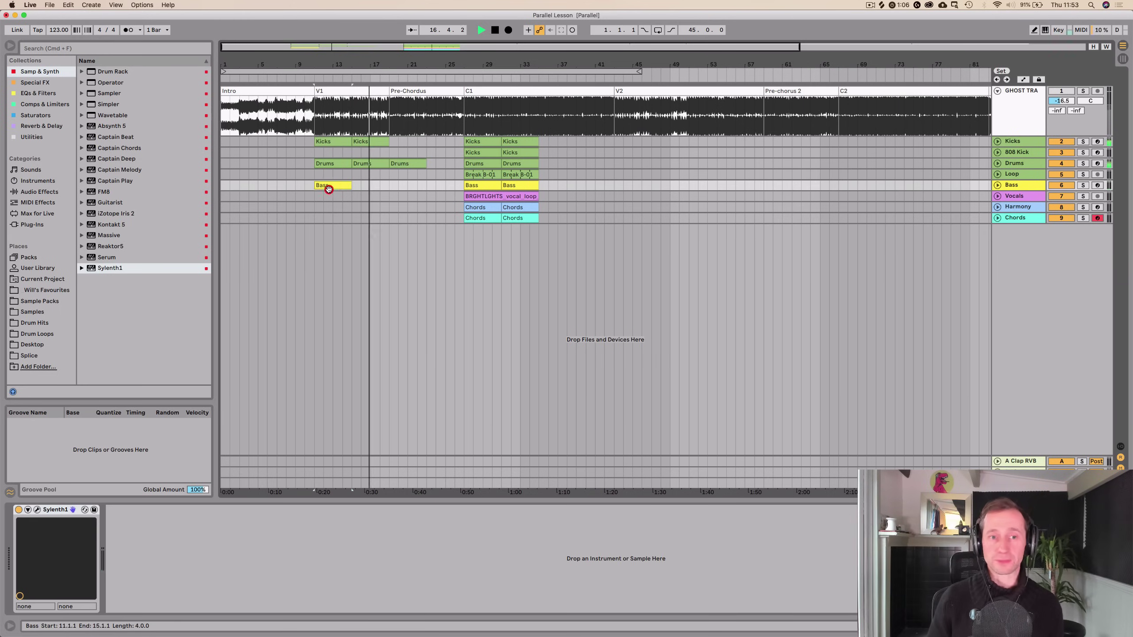
pyautogui.press('super+d')
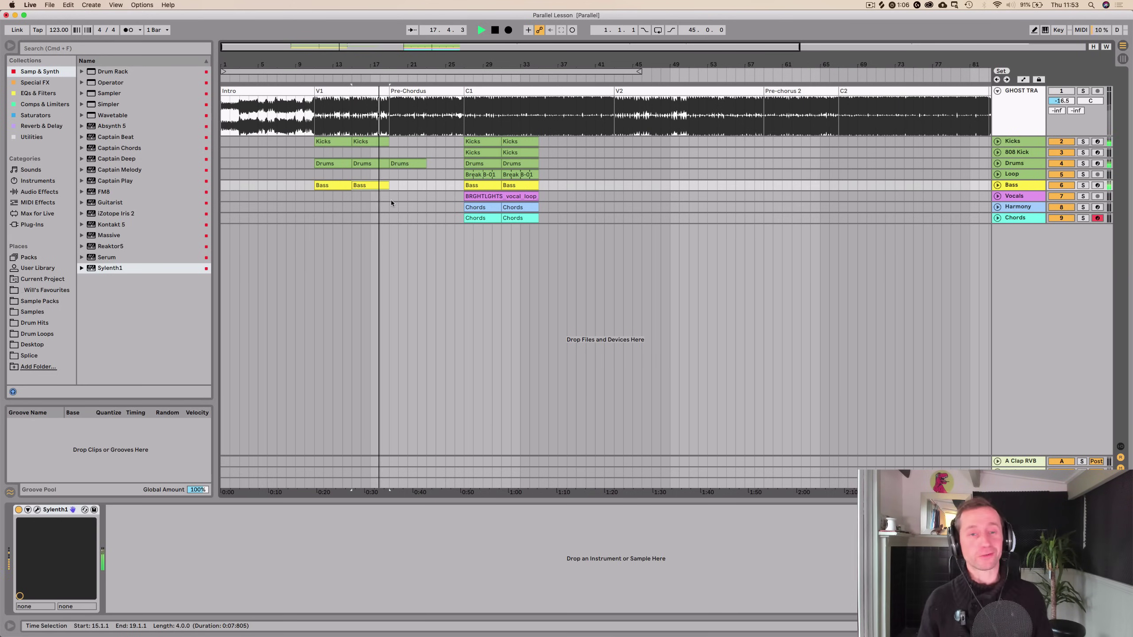
pyautogui.press('super+d')
pyautogui.press('super+d')
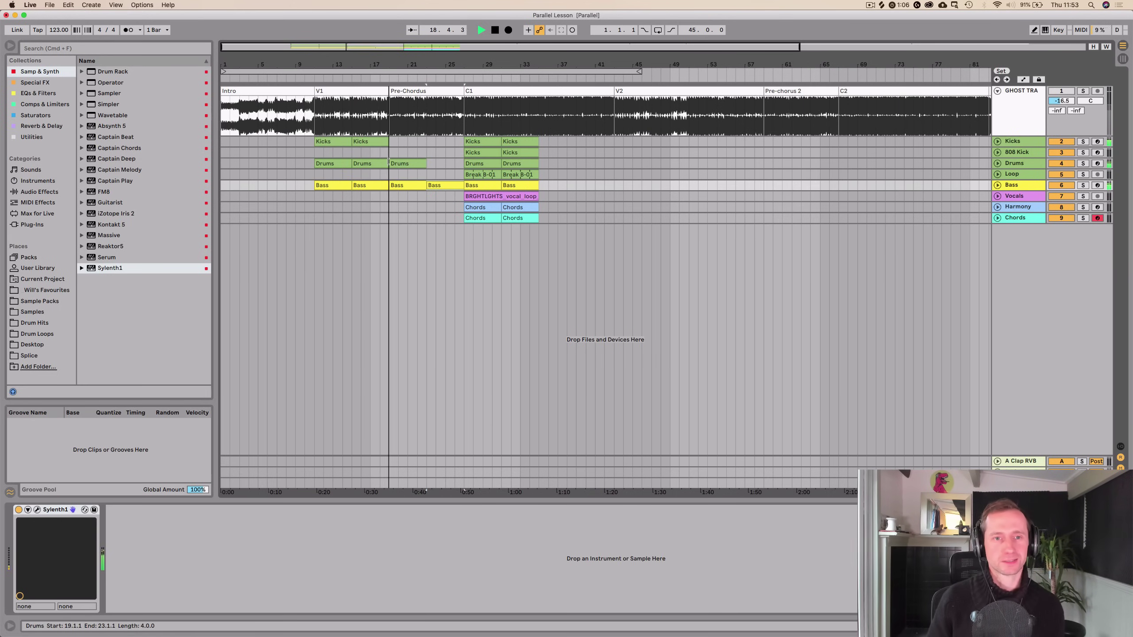
# Duplicate the Kicks and Drums clips through the Pre-Chordus section up to the start of C1
pyautogui.click(380, 143)
pyautogui.press('super+d')
pyautogui.press('super+d')
pyautogui.click(397, 163)
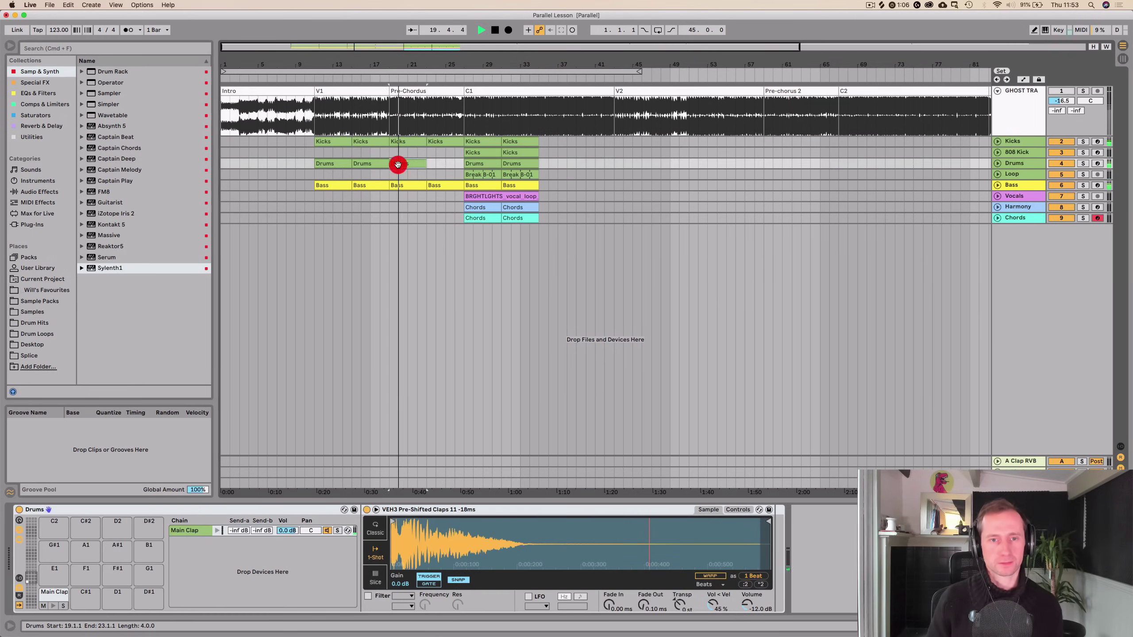
pyautogui.press('super+d')
pyautogui.click(432, 216)
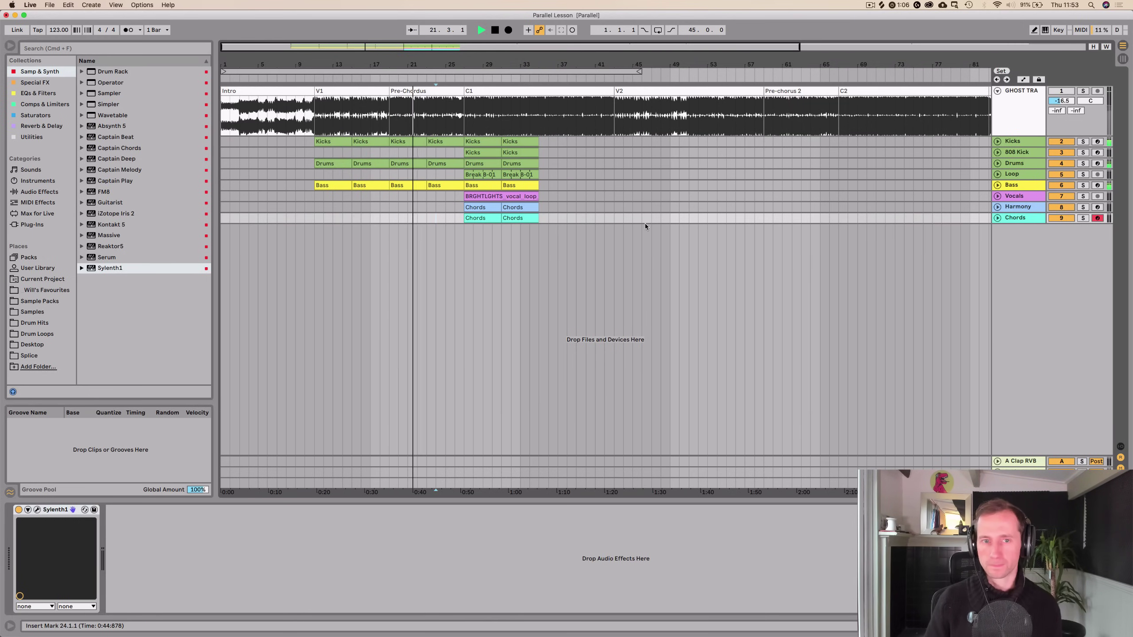
# Rename both clips on the Harmony track to Harmony
pyautogui.click(478, 207)
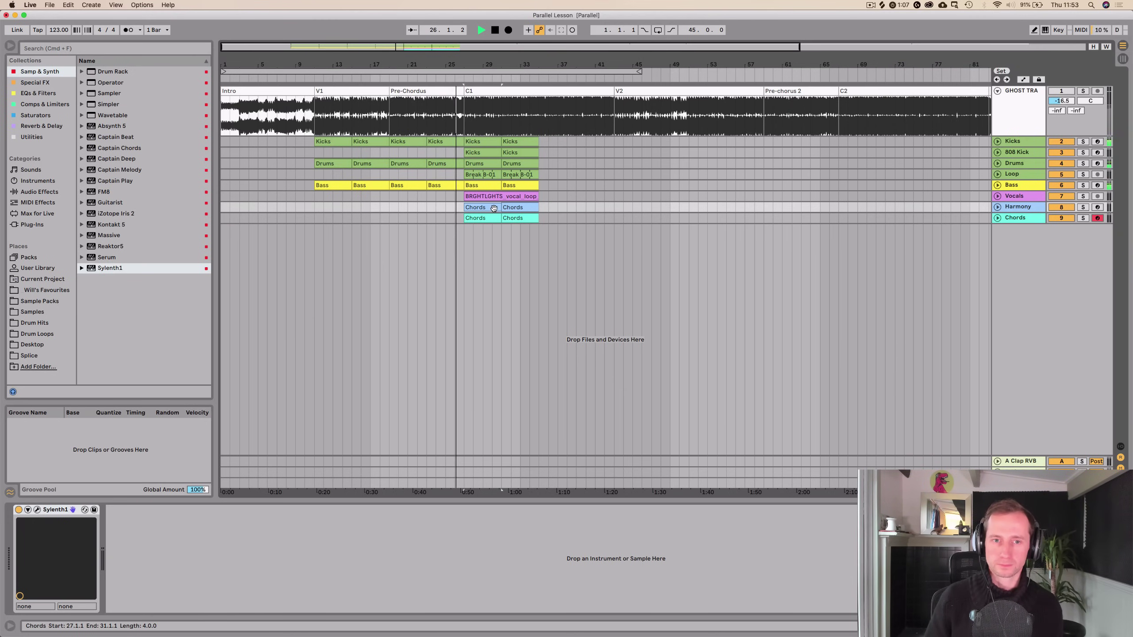
pyautogui.press('cmd+r')
pyautogui.write('Harmon')
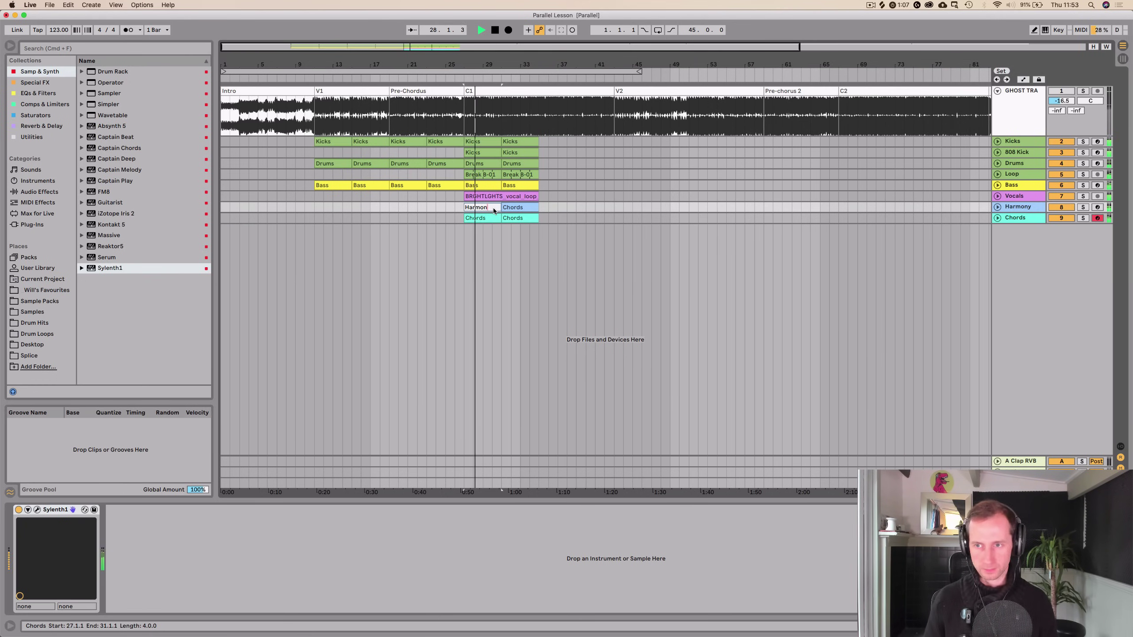
pyautogui.write('y')
pyautogui.click(519, 208)
pyautogui.press('cmd+r')
pyautogui.write('Harmony')
pyautogui.press('Return')
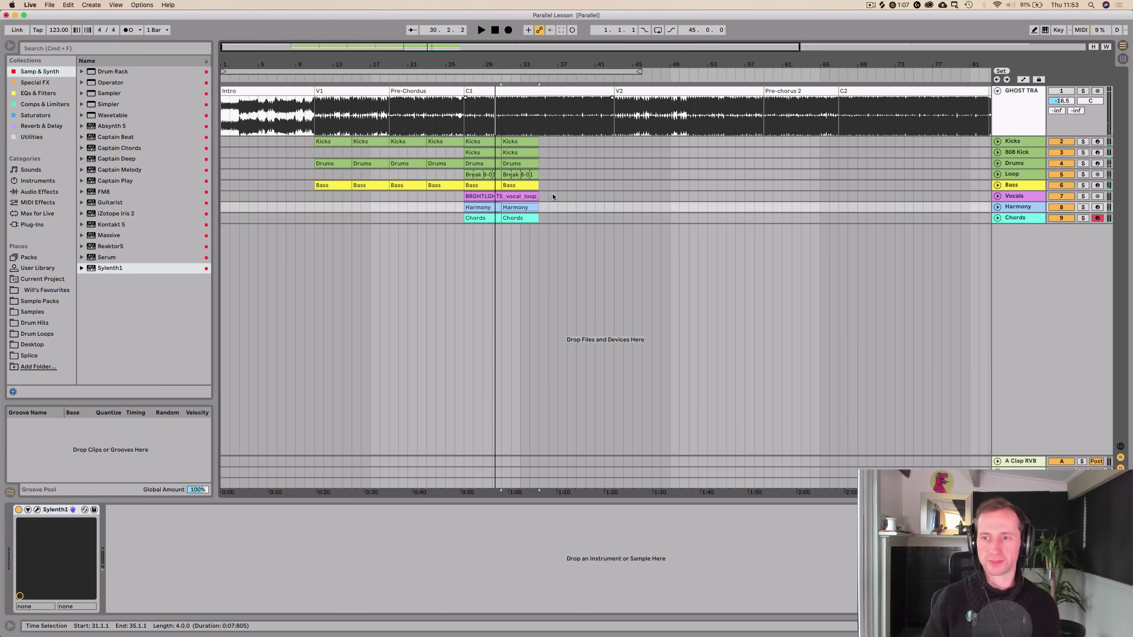
# Delete the first five bars of time from the arrangement to shorten the intro
pyautogui.click(461, 217)
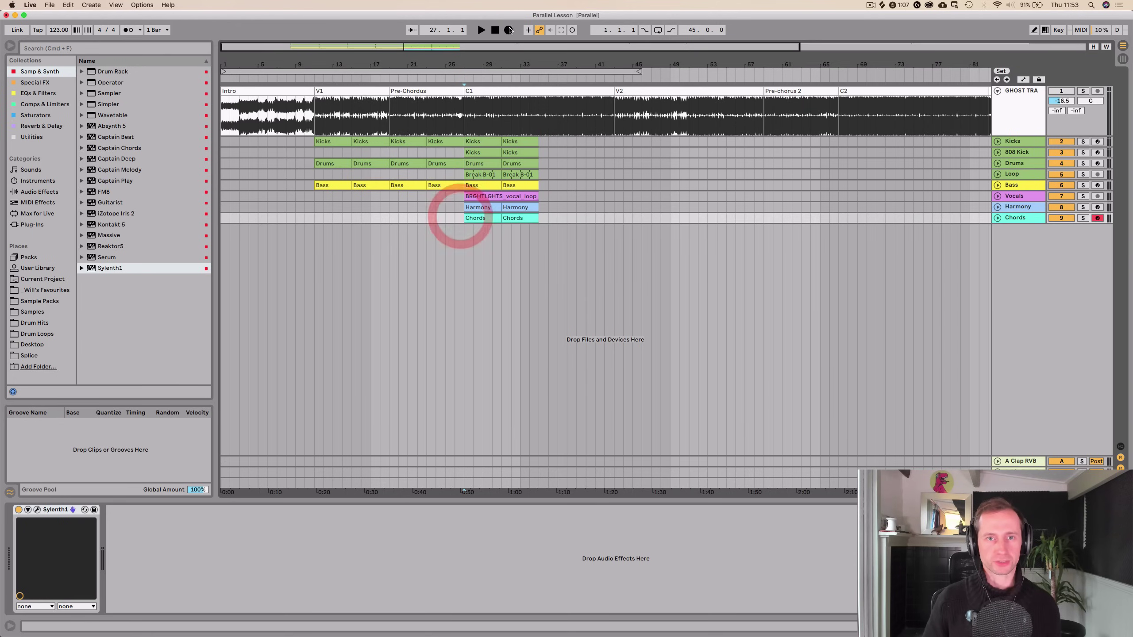
pyautogui.click(495, 30)
pyautogui.press('space')
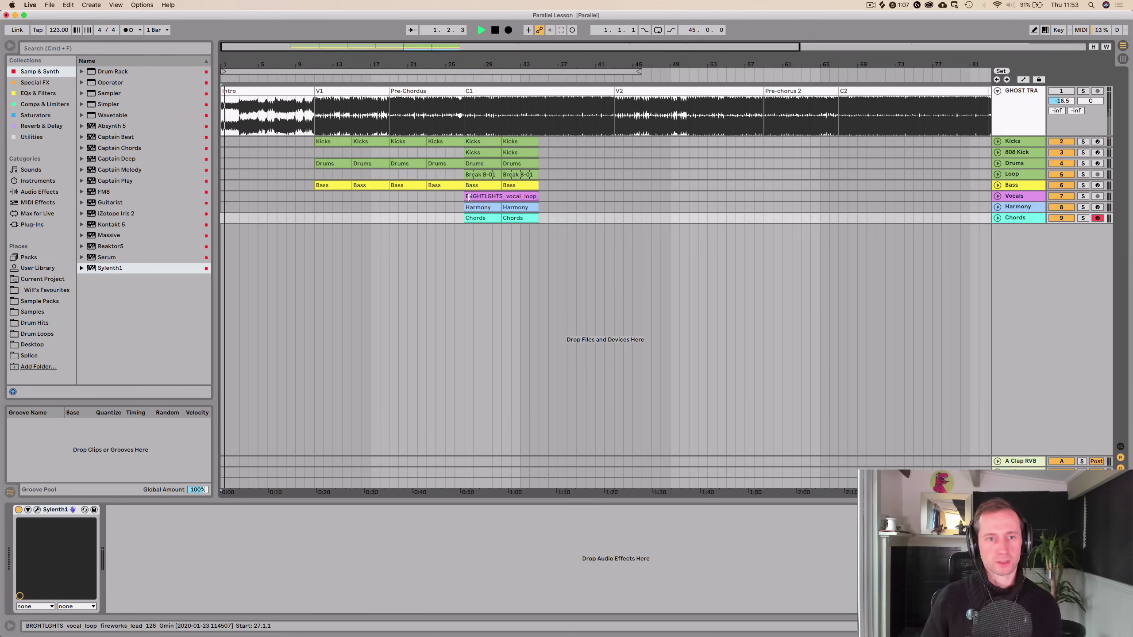
pyautogui.press('space')
pyautogui.moveTo(267, 116); pyautogui.dragTo(165, 109)
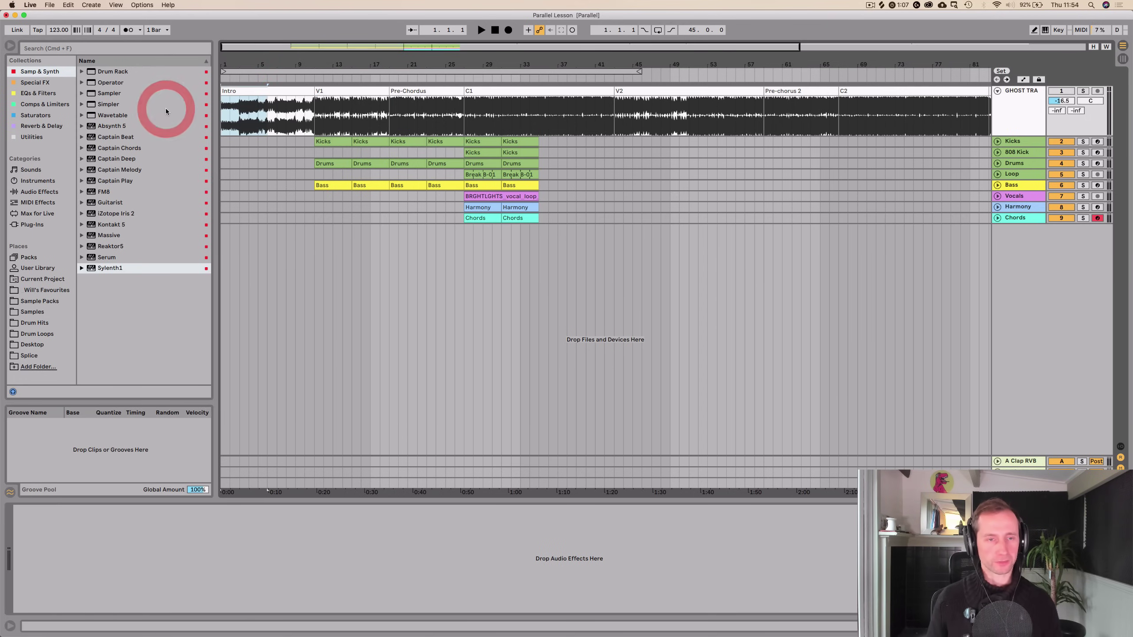
pyautogui.press('shift+super+BackSpace')
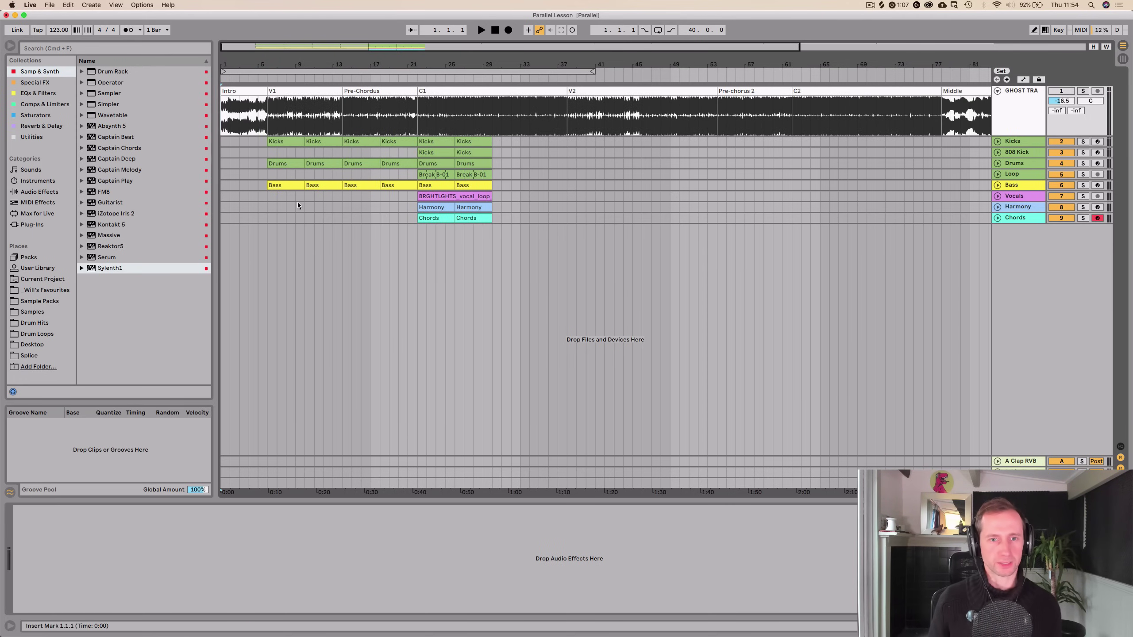
# Copy the first Harmony clip from C1 into the intro, starting at bar 2 and ending where V1 begins
pyautogui.click(436, 206)
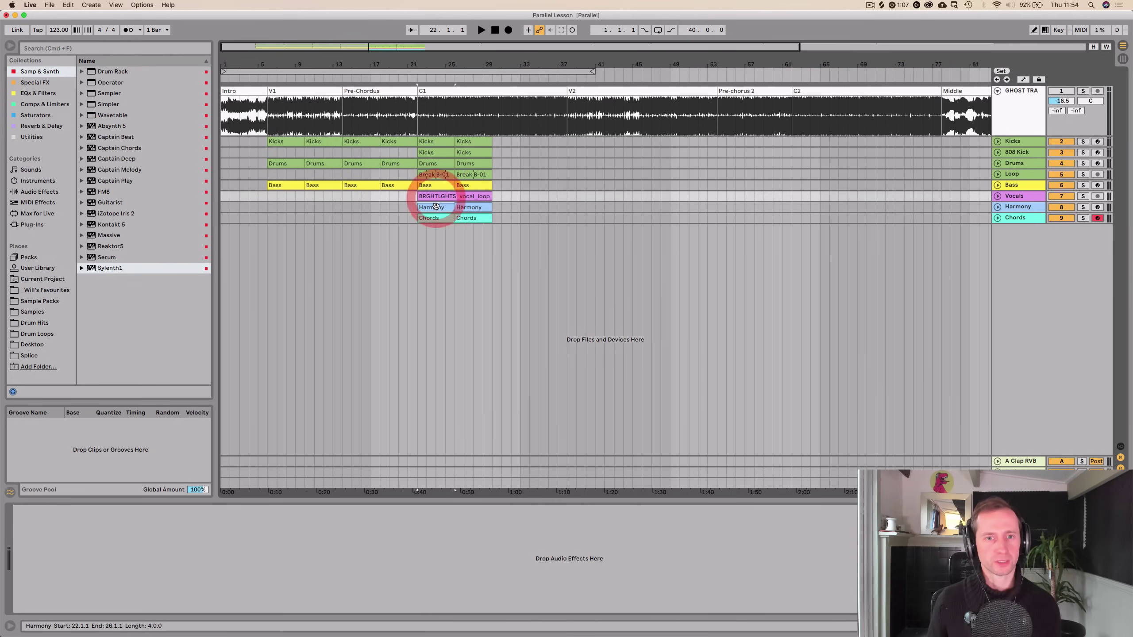
pyautogui.moveTo(436, 206); pyautogui.dragTo(227, 206)
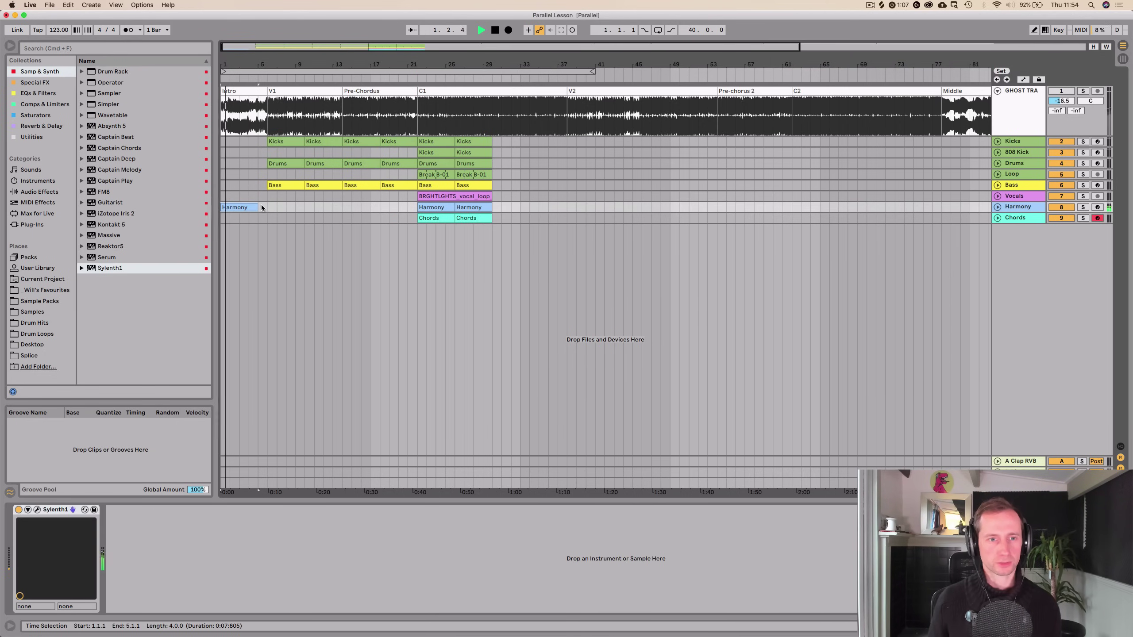
pyautogui.moveTo(260, 198)
pyautogui.mouseDown()
pyautogui.moveTo(266, 182)
pyautogui.moveTo(253, 208)
pyautogui.mouseUp()
pyautogui.click(229, 120)
pyautogui.click(245, 209)
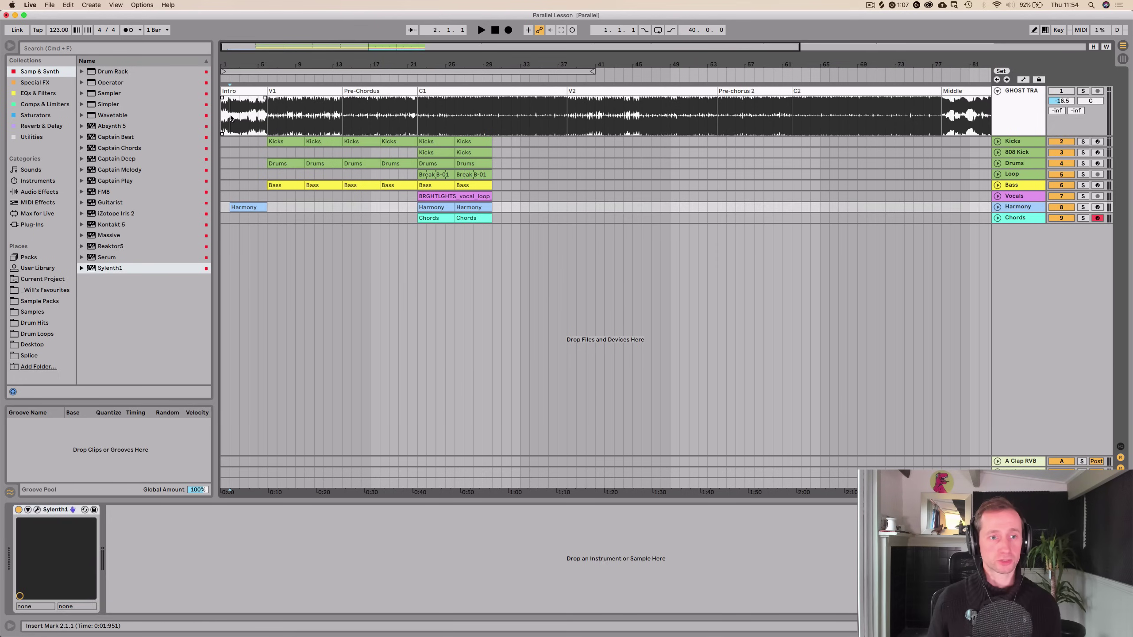
# Delete the first bar of time before the Harmony clip and play the arrangement from the start
pyautogui.moveTo(231, 116); pyautogui.dragTo(208, 116)
pyautogui.press('shift+super+BackSpace')
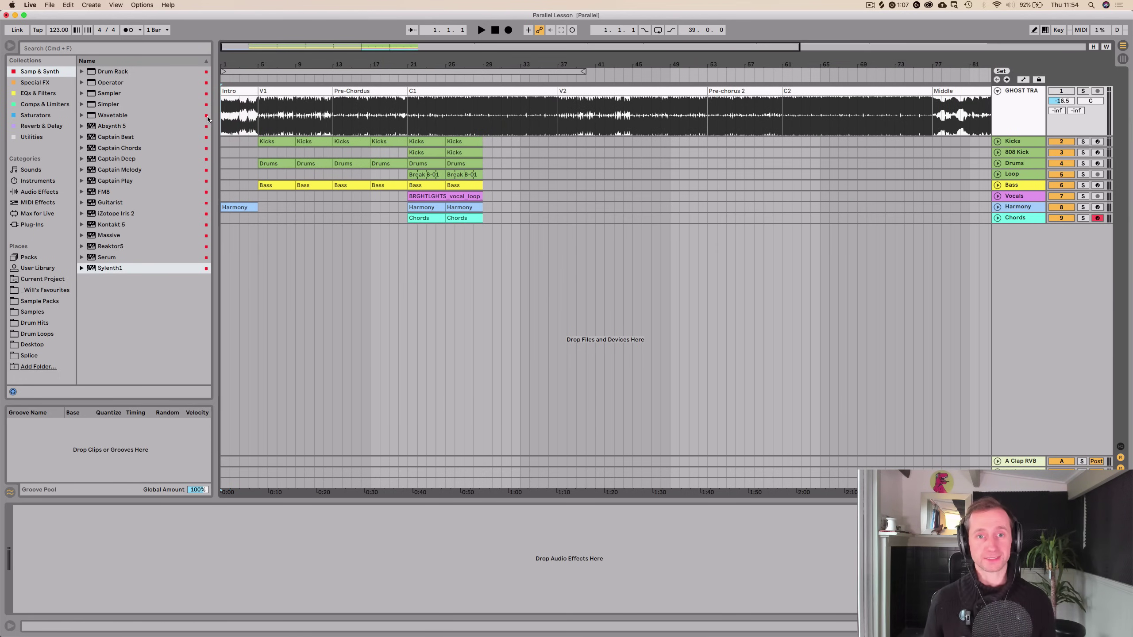
pyautogui.click(481, 30)
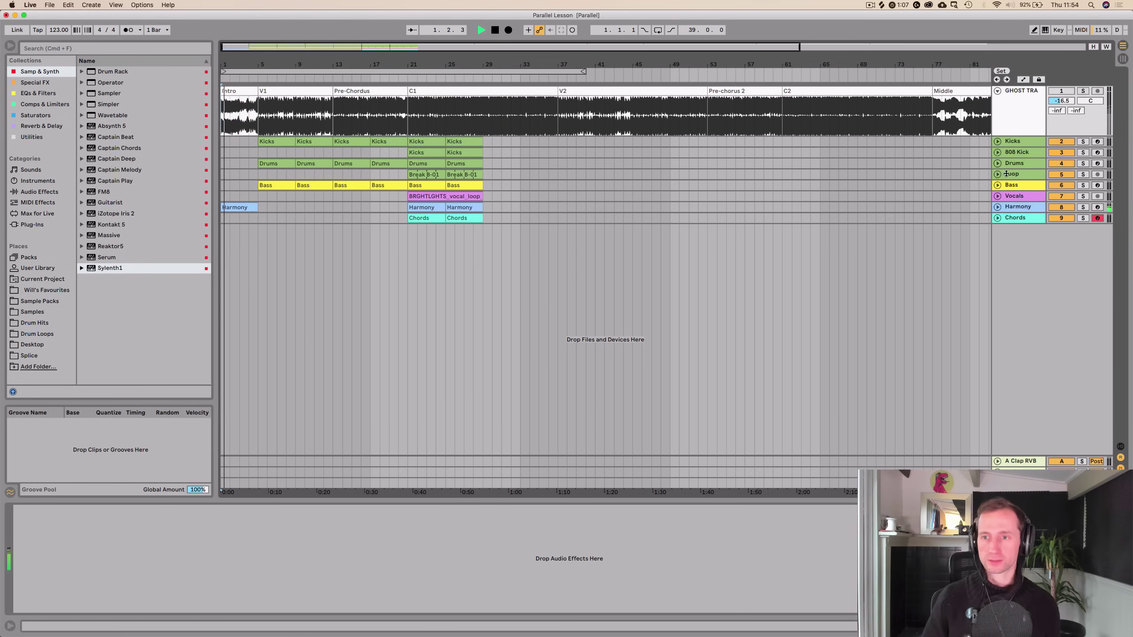
# Try a copy of the first V1 Bass clip in the intro
pyautogui.moveTo(277, 186); pyautogui.dragTo(244, 187)
pyautogui.click(244, 187)
pyautogui.press('Delete')
pyautogui.press('space')
# Copy the first Chords clip from C1 to bar 1 of the intro and play it
pyautogui.moveTo(423, 217); pyautogui.dragTo(237, 218)
pyautogui.click(236, 217)
pyautogui.press('space')
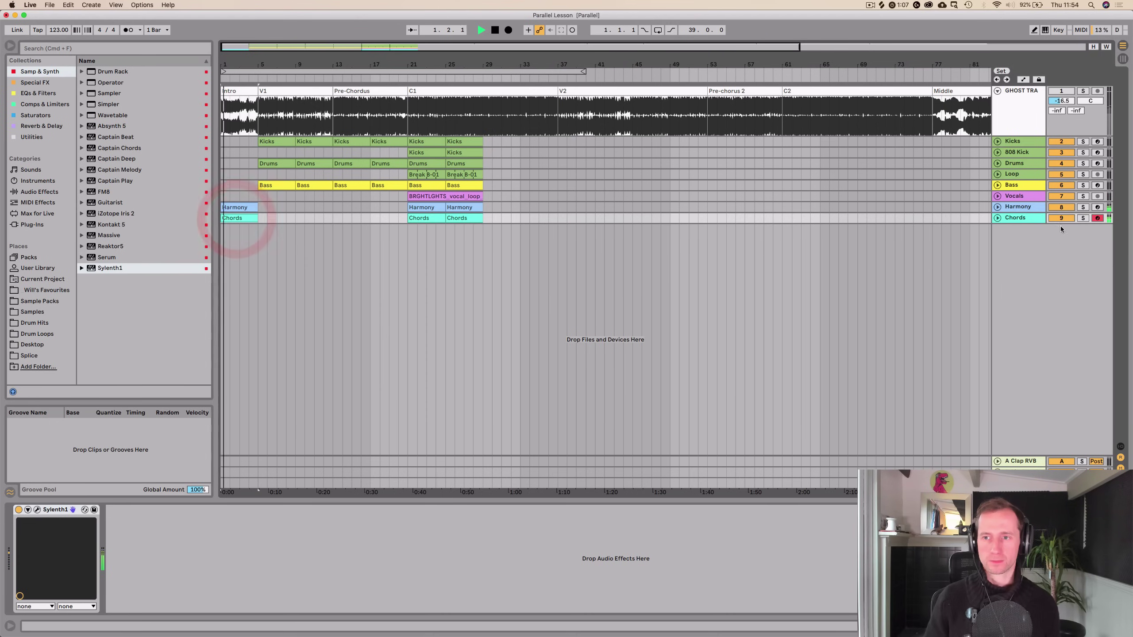
# Transpose all notes of the intro Chords clip down one octave and listen to the intro running into V1
pyautogui.click(998, 219)
pyautogui.press('space')
pyautogui.doubleClick(228, 218)
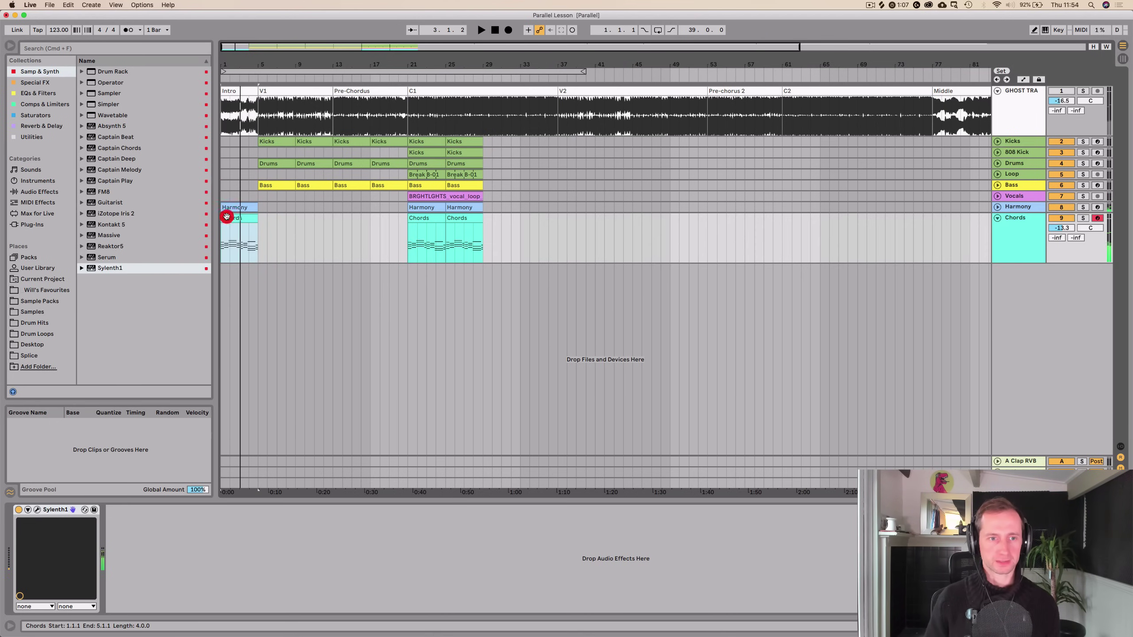
pyautogui.click(306, 519)
pyautogui.press('super+a')
pyautogui.hotkey('shift', 'Down')
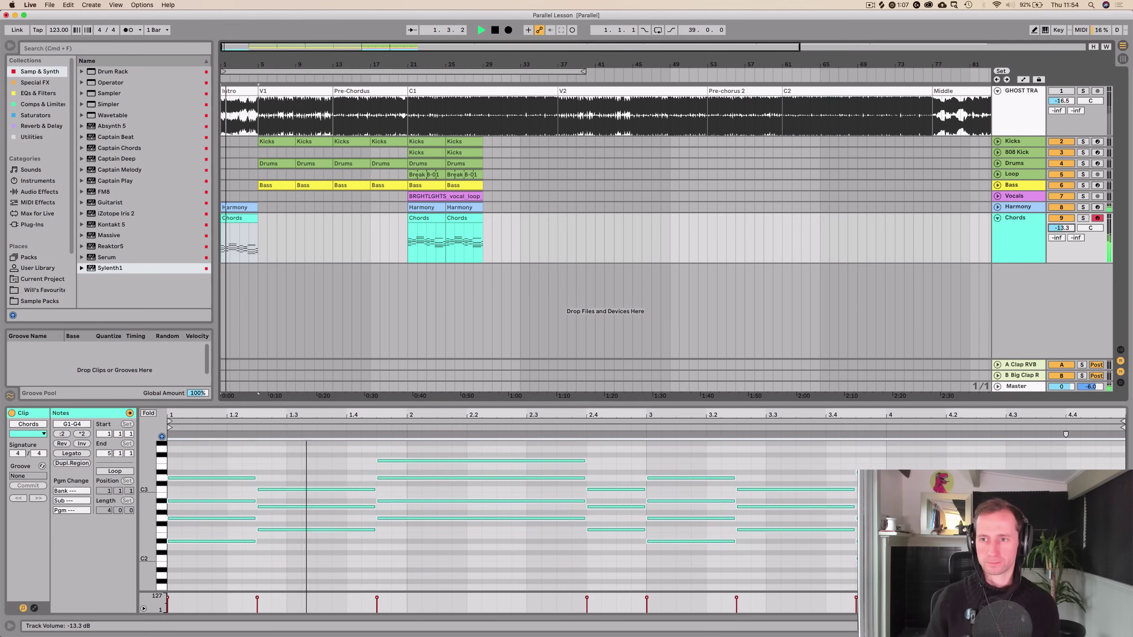
pyautogui.click(1006, 230)
pyautogui.click(284, 225)
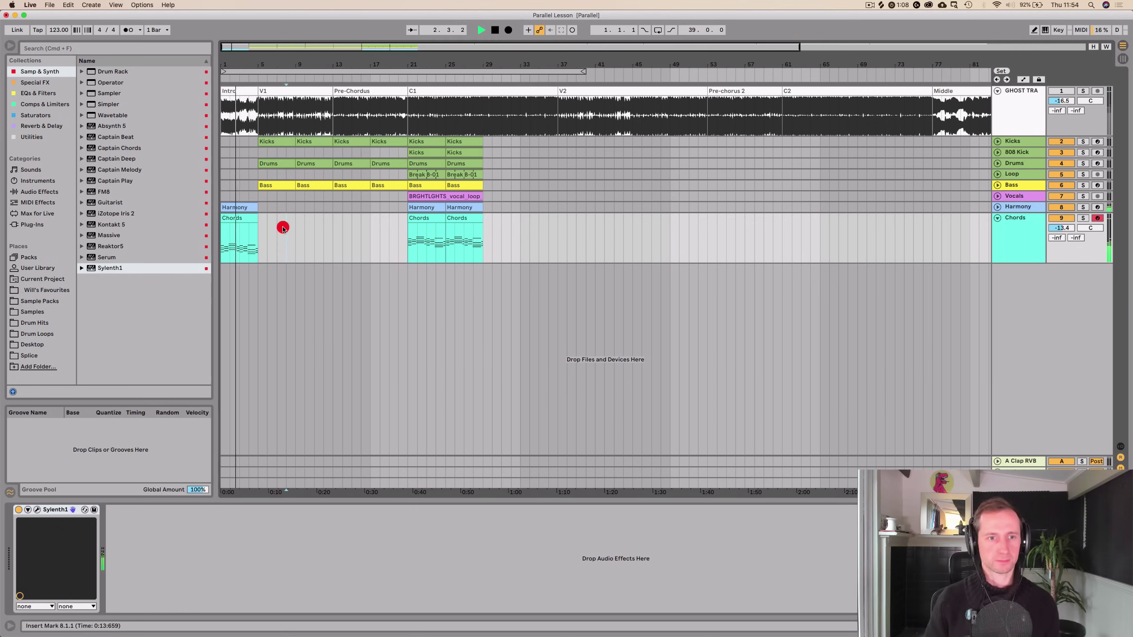
pyautogui.click(238, 220)
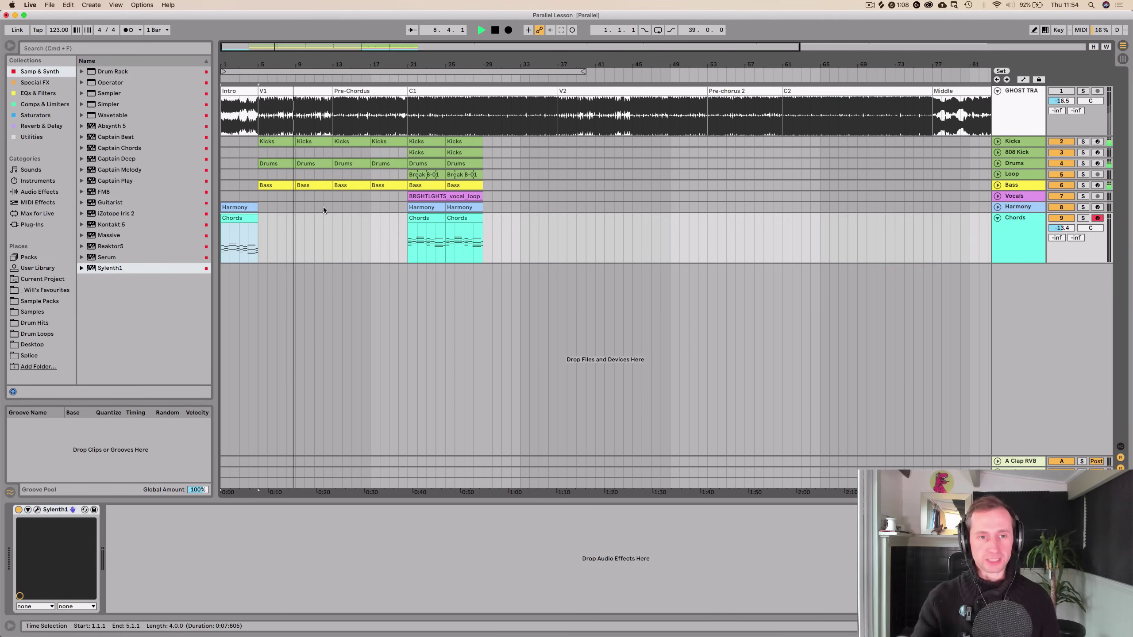
# Copy the first Break B-01 clip from C1 to bar 13 on the Loop track and duplicate it to fill the Pre-Chorus
pyautogui.click(345, 178)
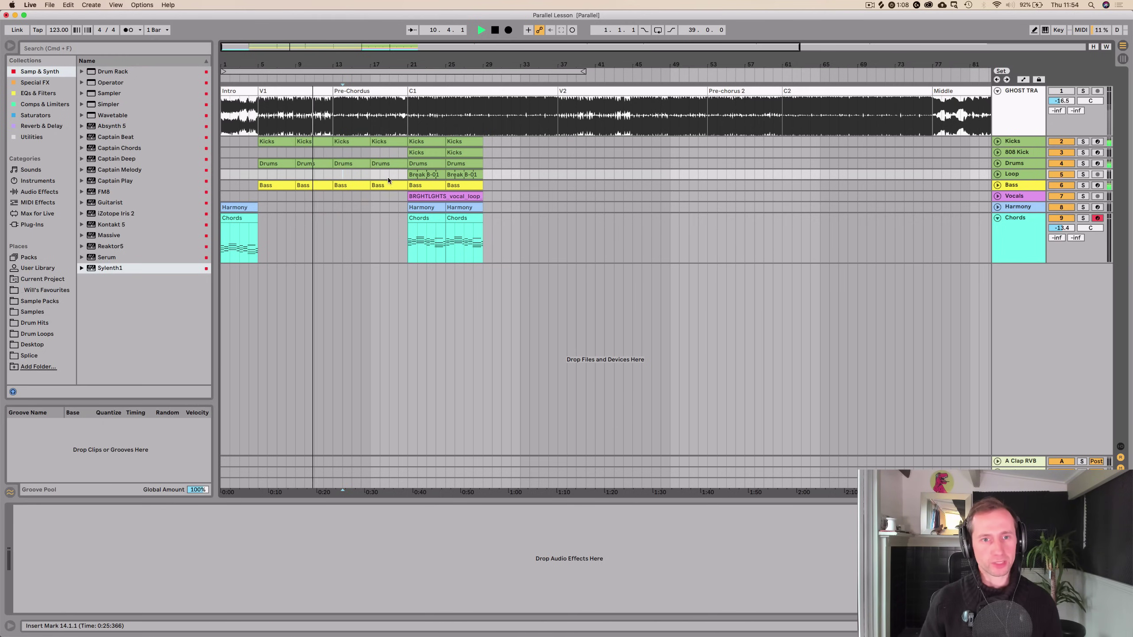
pyautogui.click(391, 173)
pyautogui.click(426, 174)
pyautogui.moveTo(426, 174); pyautogui.dragTo(351, 174)
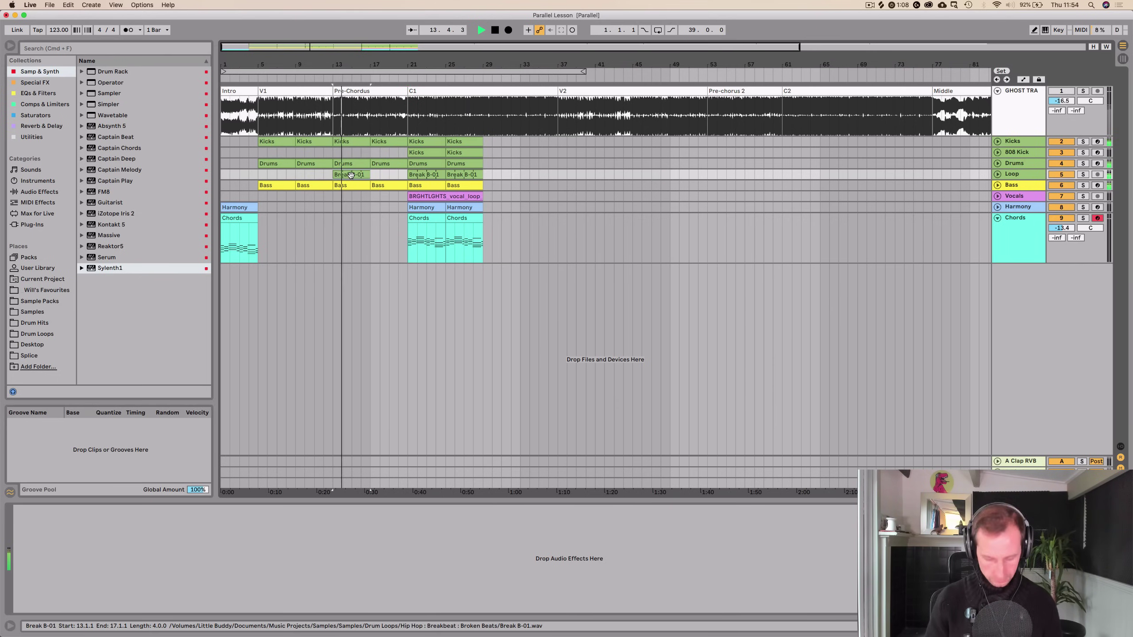
pyautogui.press('super+d')
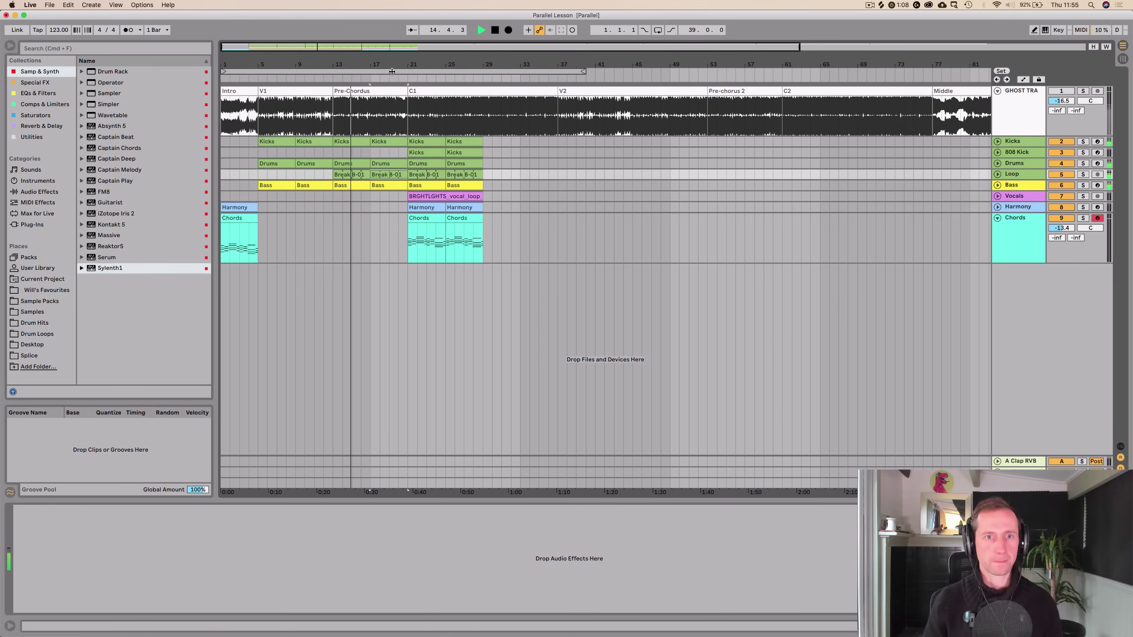
# Delete the Kicks clip in the second half of the Pre-Chorus, from bar 17 to 21
pyautogui.moveTo(392, 72); pyautogui.dragTo(414, 144)
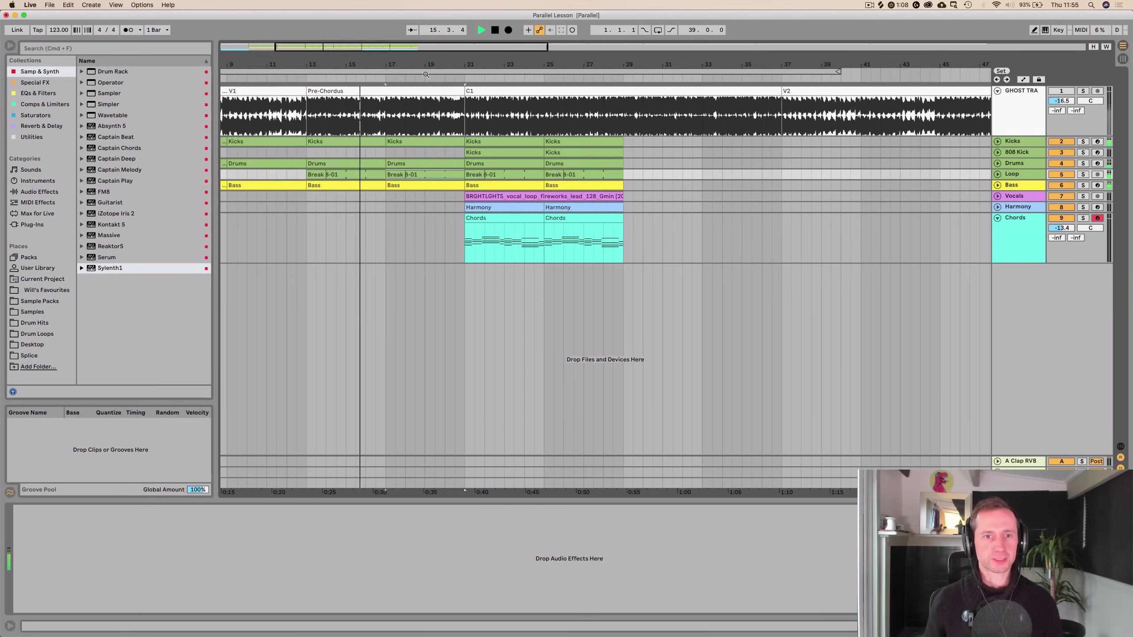
pyautogui.click(414, 144)
pyautogui.press('Delete')
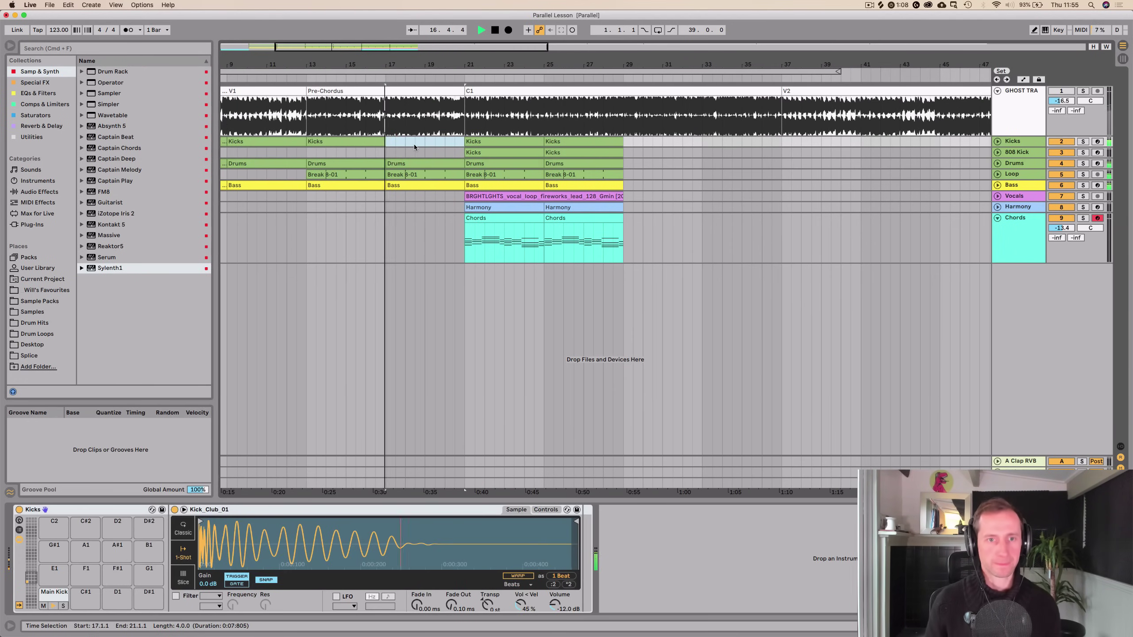
pyautogui.moveTo(429, 65); pyautogui.dragTo(425, 125)
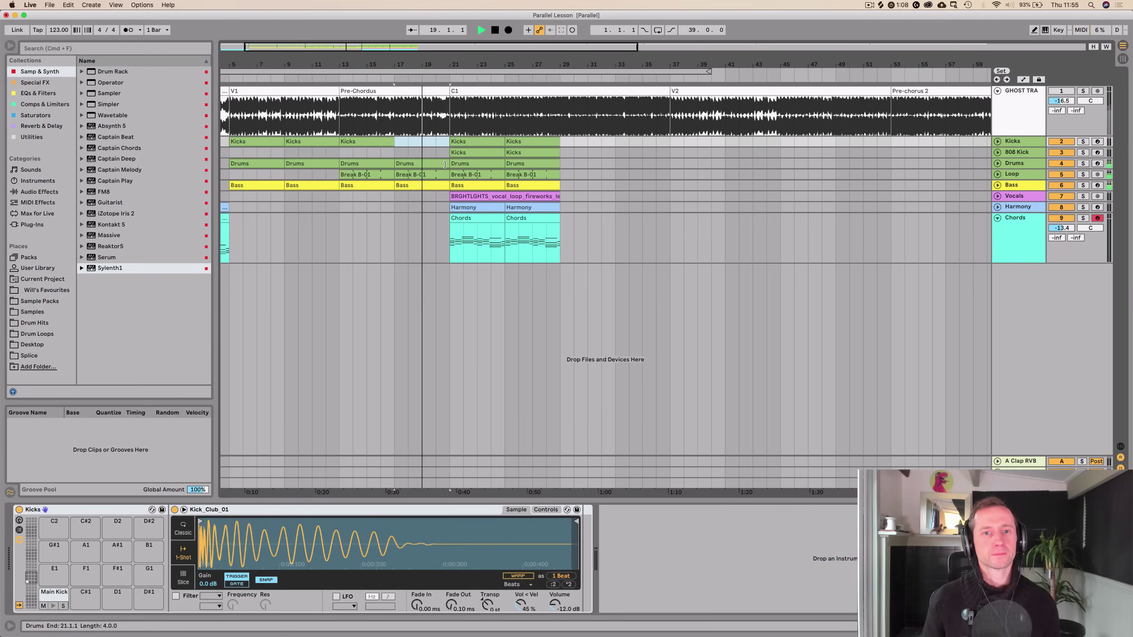
pyautogui.moveTo(450, 66); pyautogui.dragTo(429, 64)
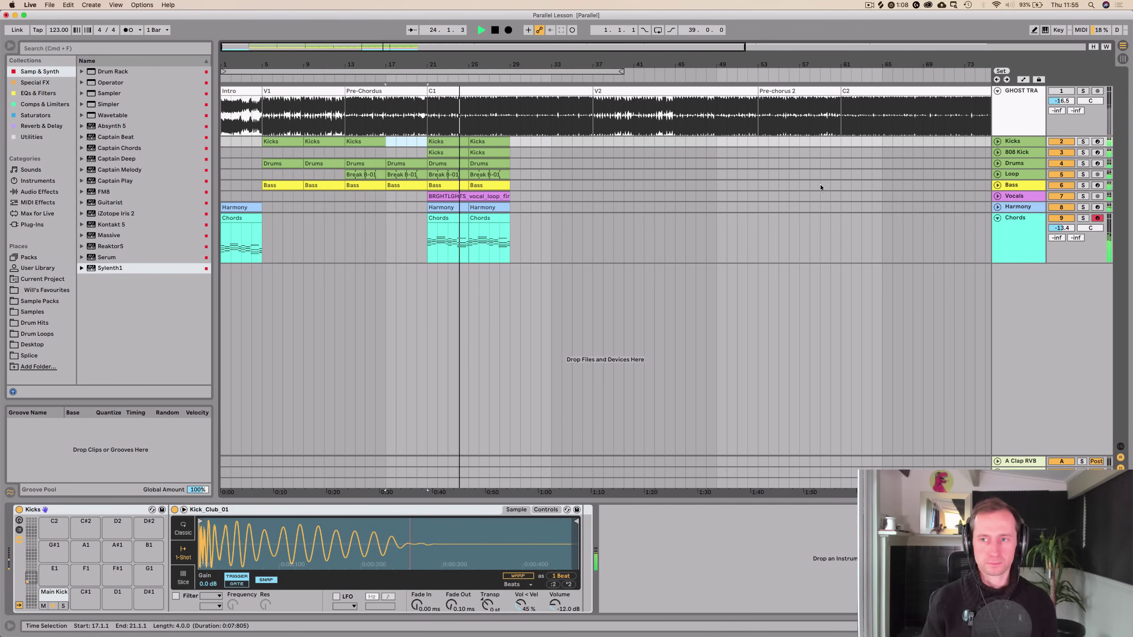
# Duplicate all C1 clips from the Kicks to the Chords track so the chorus extends from bar 29 to V2
pyautogui.click(998, 196)
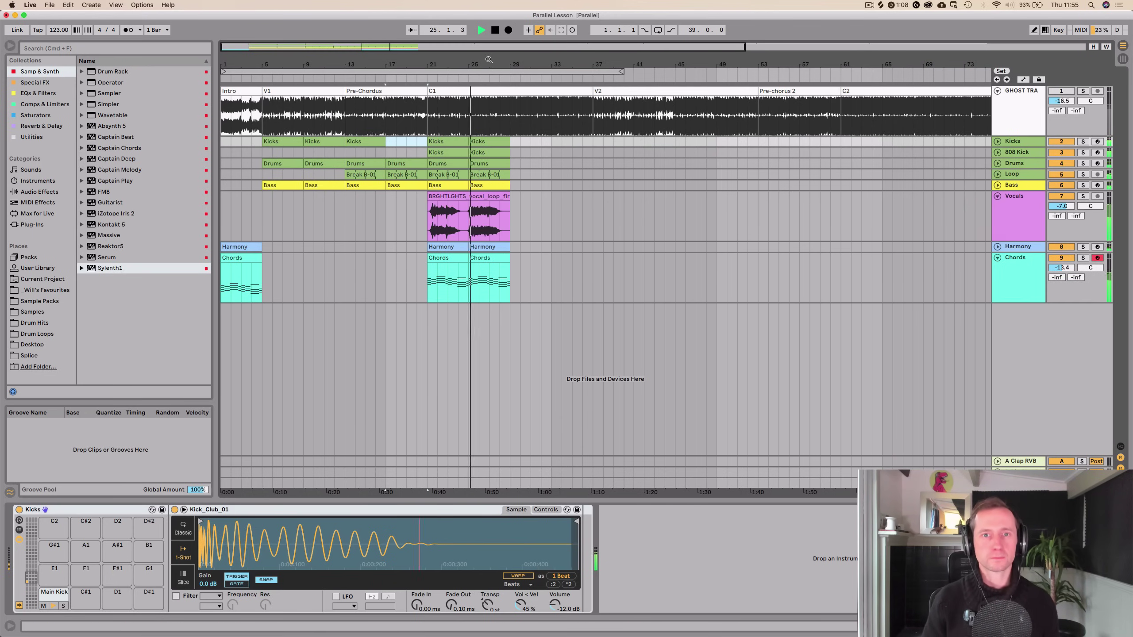
pyautogui.moveTo(489, 59); pyautogui.dragTo(487, 85)
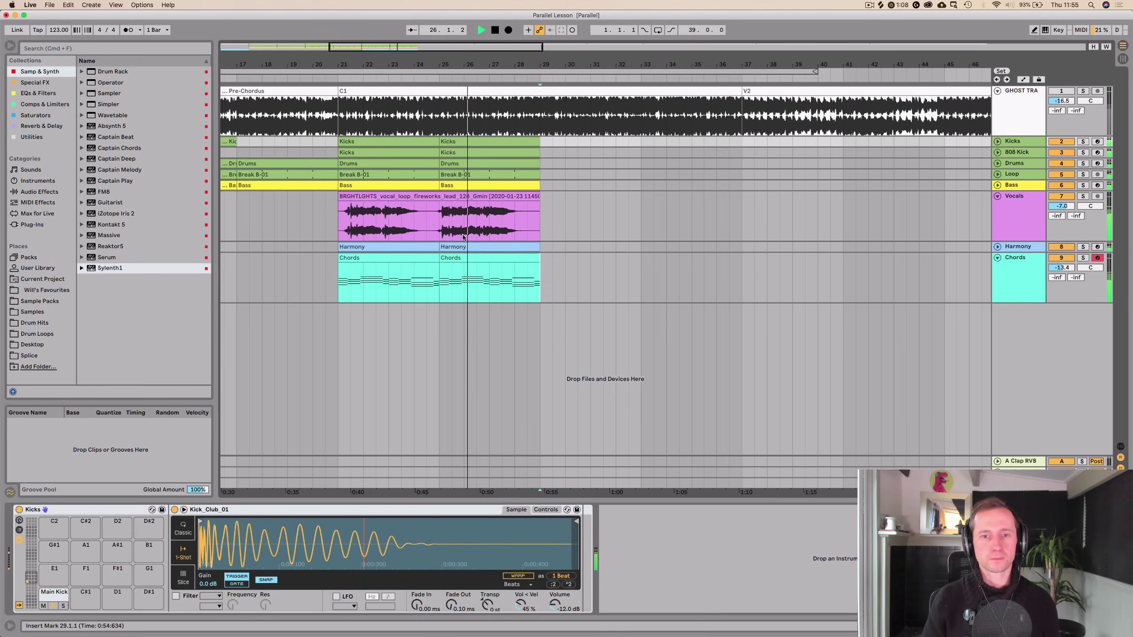
pyautogui.moveTo(453, 221); pyautogui.dragTo(342, 143)
pyautogui.press('super+d')
pyautogui.press('cmd+d')
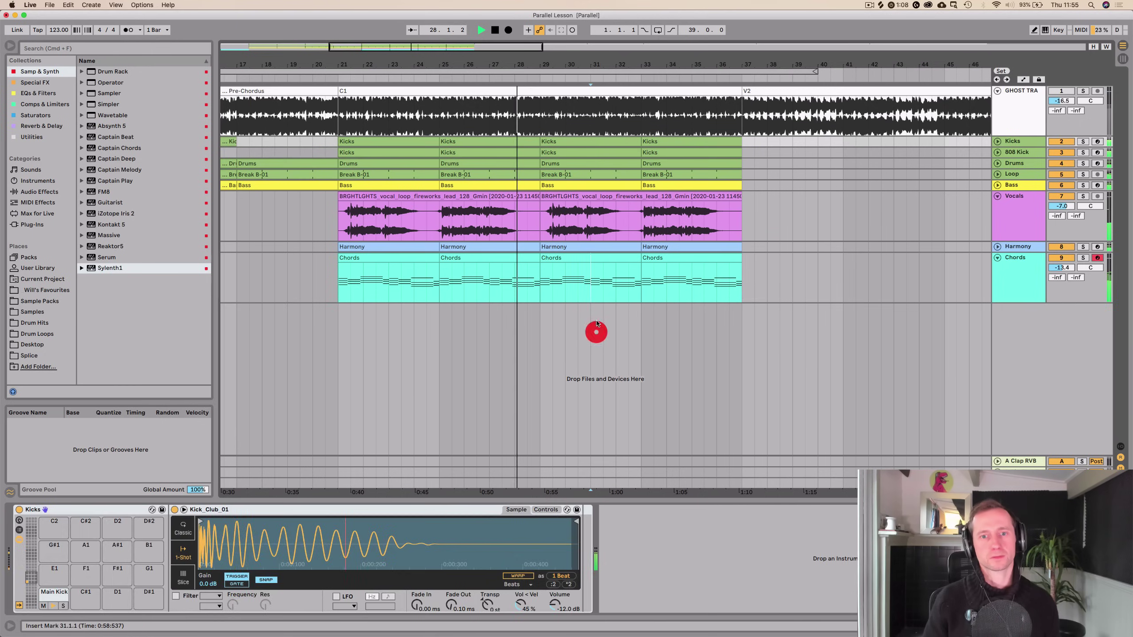
pyautogui.click(596, 332)
pyautogui.moveTo(552, 64); pyautogui.dragTo(552, 82)
pyautogui.press('-')
pyautogui.press('-')
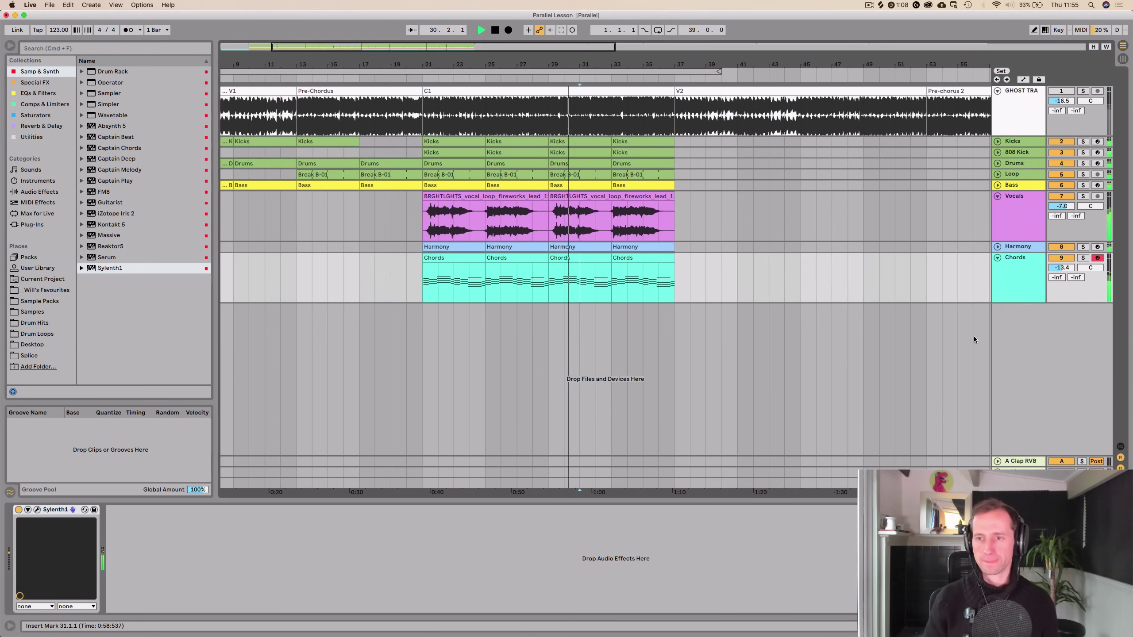
# Stop playback and add a new MIDI track named Riff below the Chords track
pyautogui.press('space')
pyautogui.click(1012, 277)
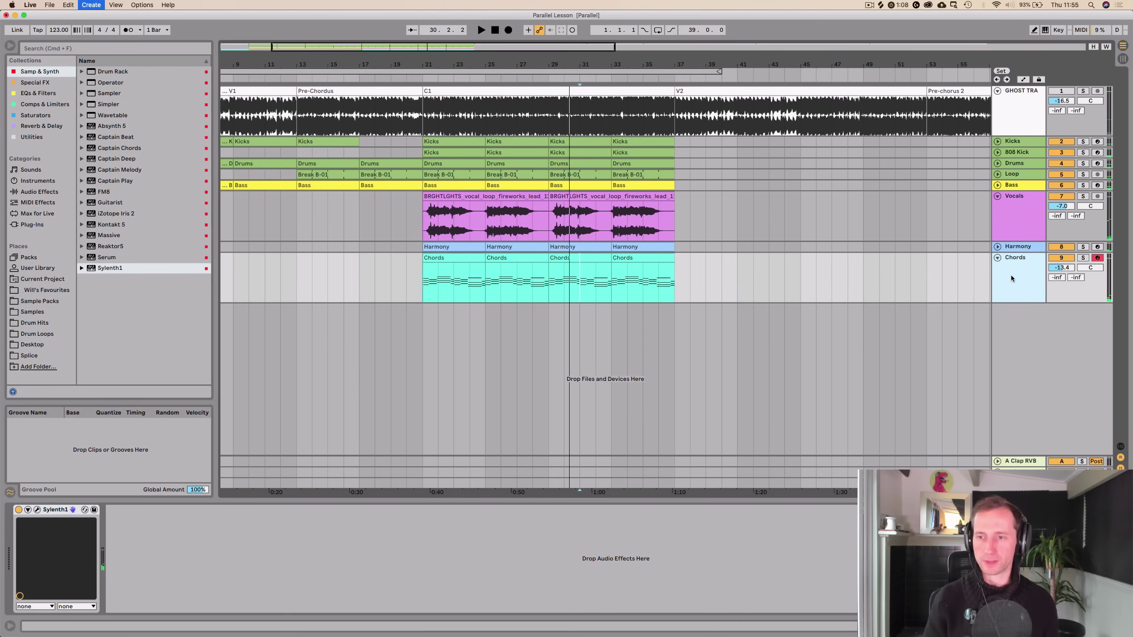
pyautogui.press('super+shift+t')
pyautogui.doubleClick(1011, 311)
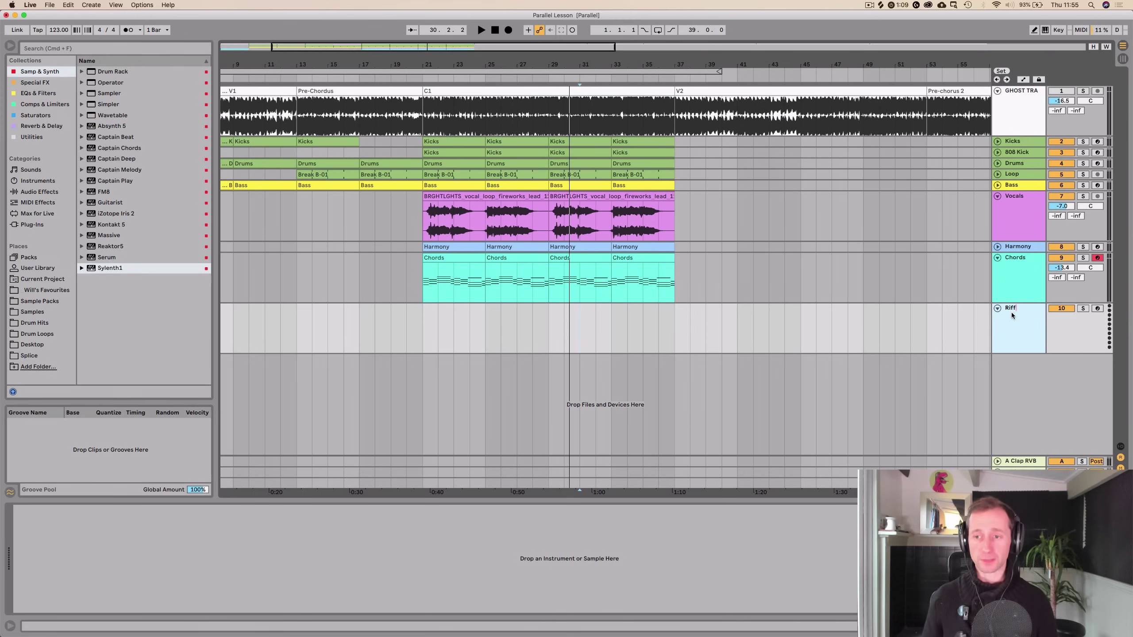
# Create an empty MIDI clip named Riff on the Riff track from bar 29 to bar 37
pyautogui.click(555, 331)
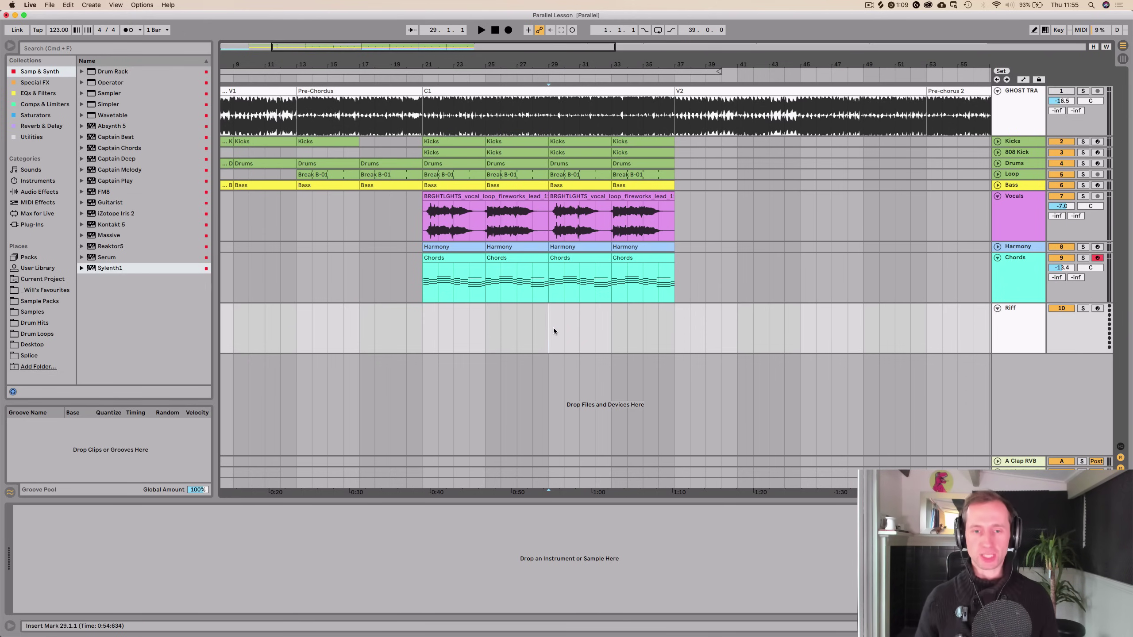
pyautogui.moveTo(553, 331); pyautogui.dragTo(647, 328)
pyautogui.press('super+shift+m')
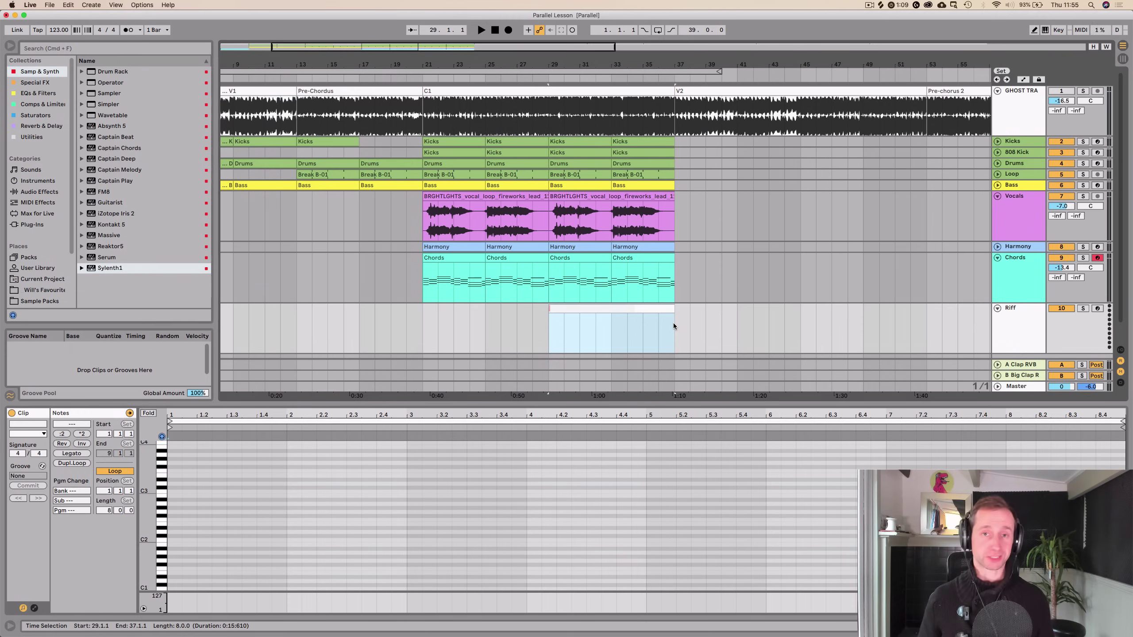
pyautogui.write('iff')
pyautogui.press('Return')
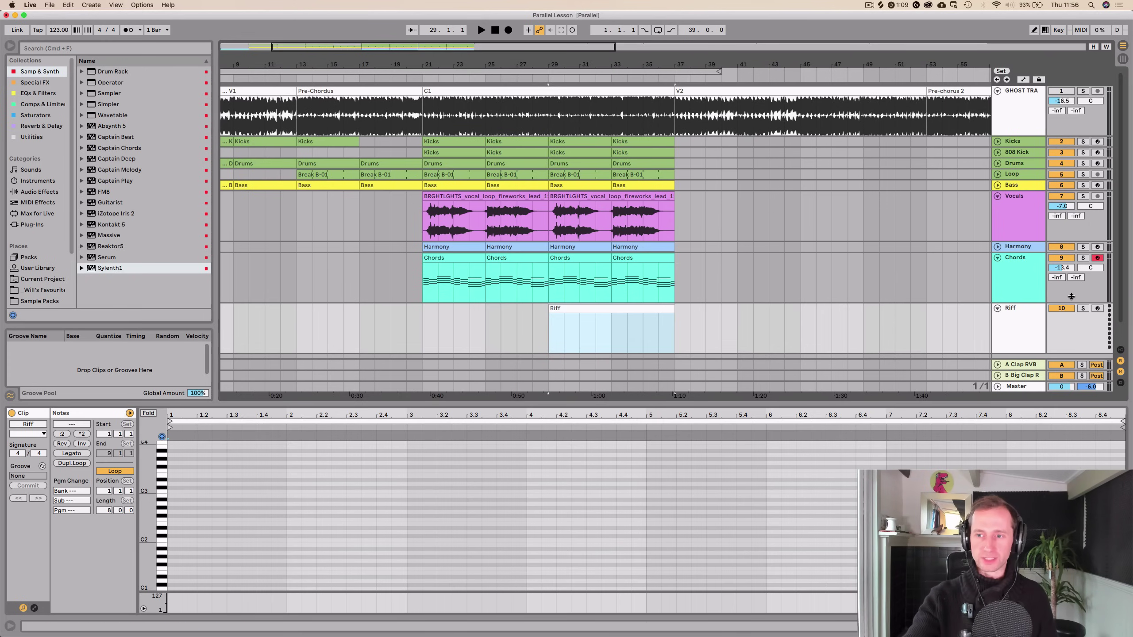
# Arm the Riff track for recording and load the Sylenth1 instrument onto it
pyautogui.click(1098, 309)
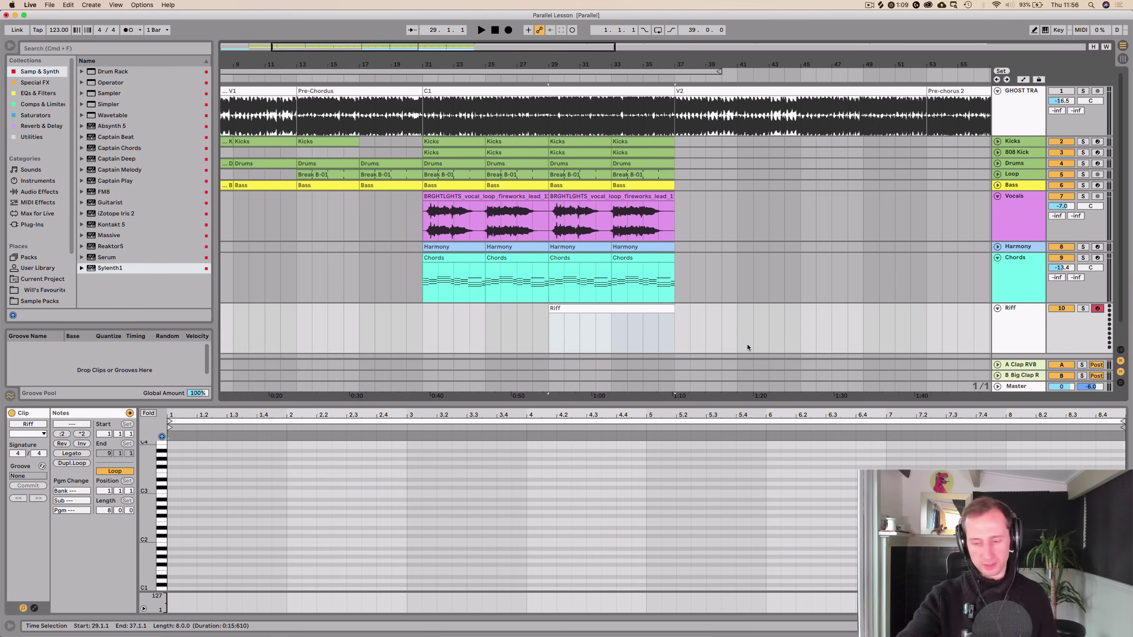
pyautogui.click(513, 77)
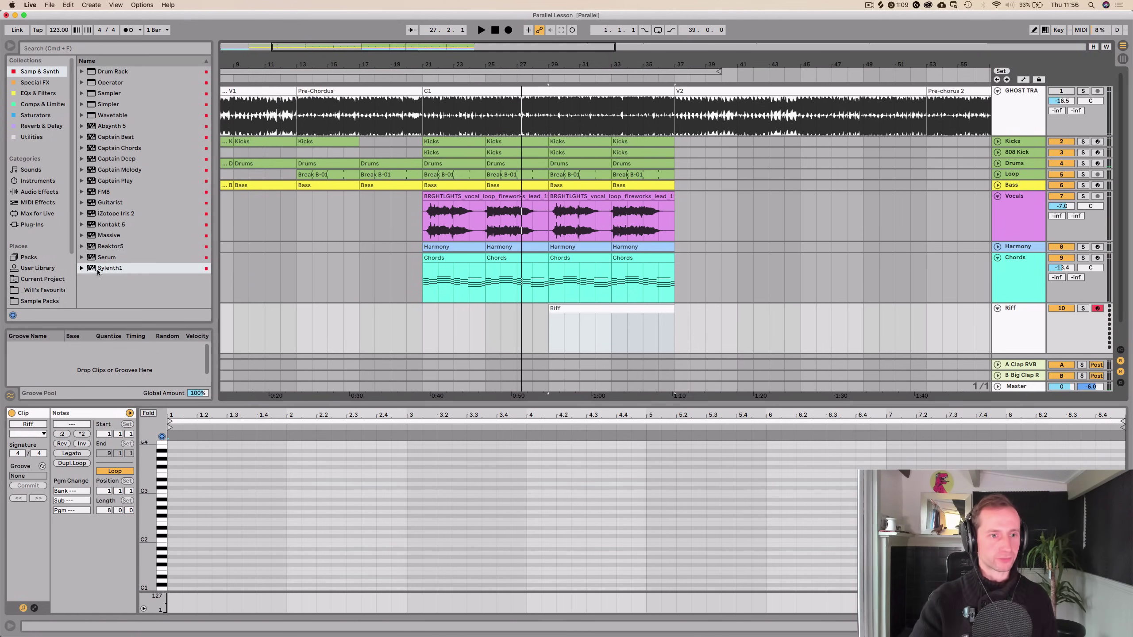
pyautogui.click(1011, 326)
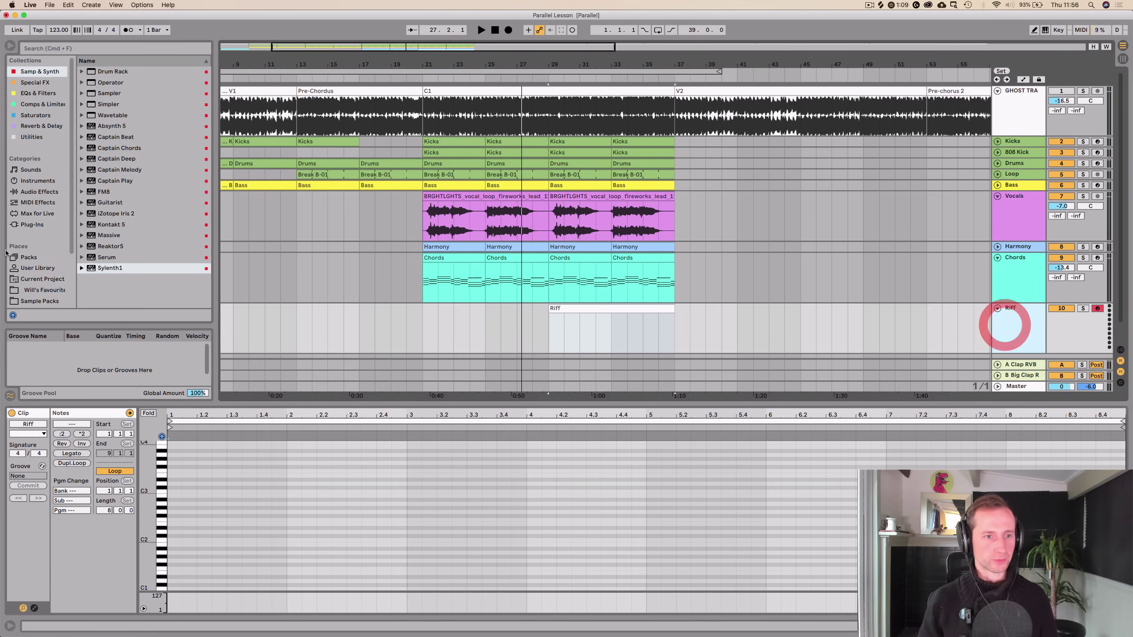
pyautogui.click(105, 268)
pyautogui.moveTo(1009, 316); pyautogui.dragTo(1008, 315)
pyautogui.moveTo(399, 66); pyautogui.dragTo(793, 202)
# Clear the Sylenth1 preset on the Riff track to the Init sound
pyautogui.click(833, 288)
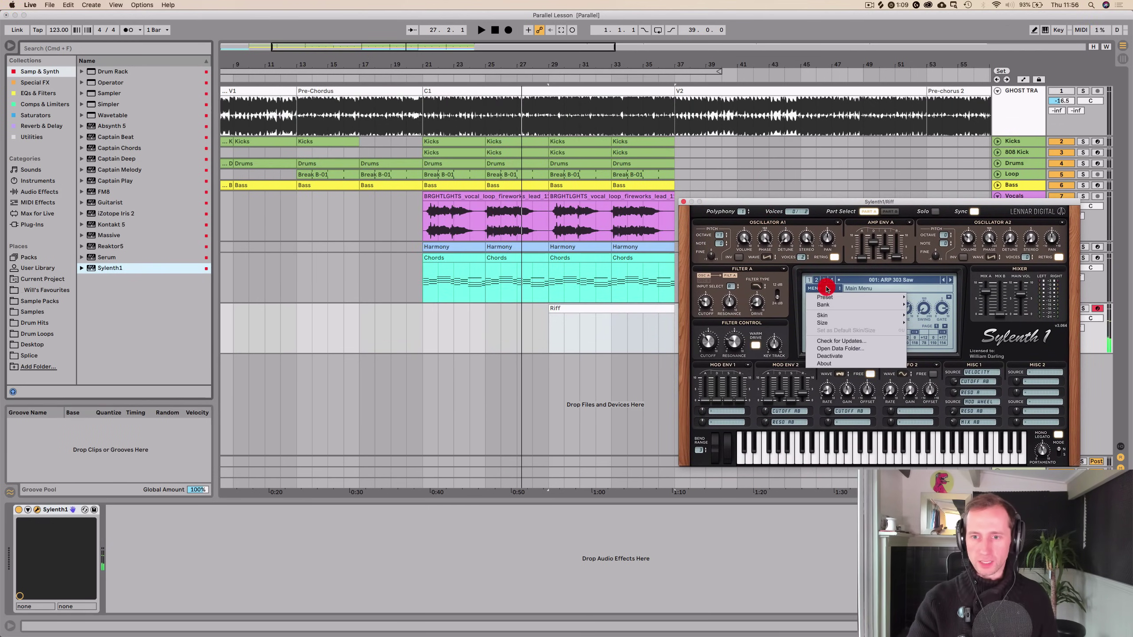
pyautogui.moveTo(825, 298)
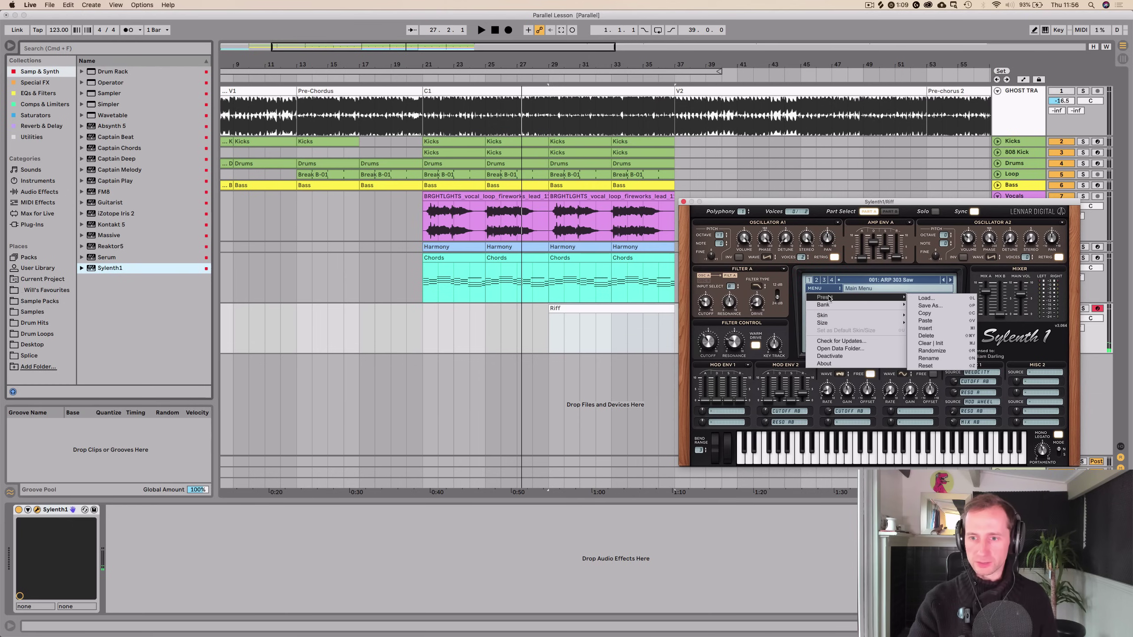
pyautogui.click(937, 343)
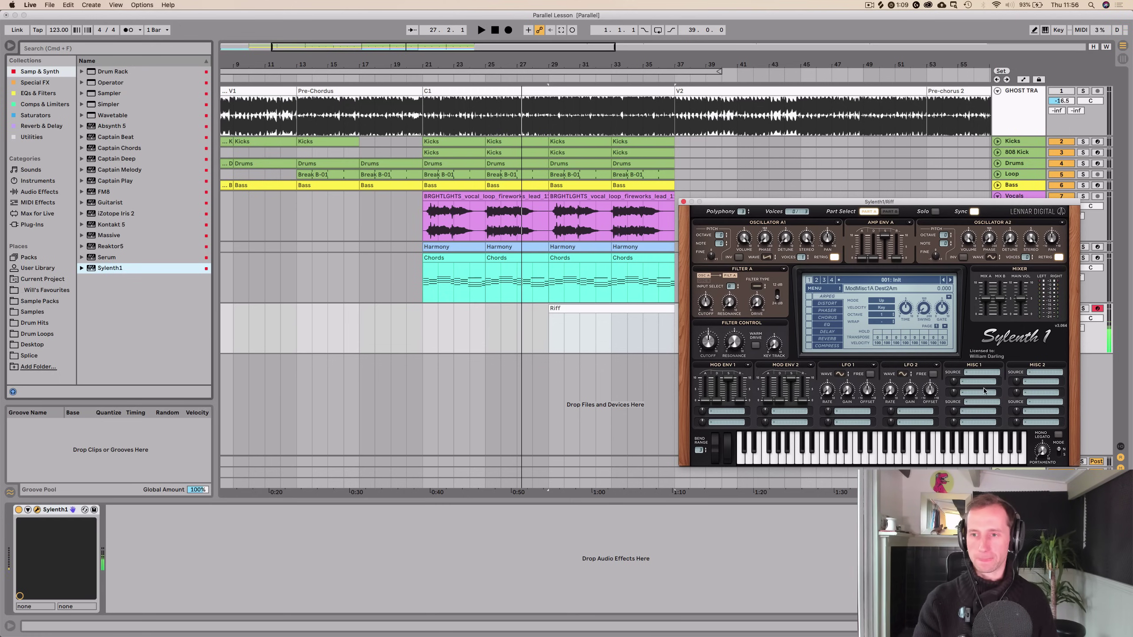
# Balance the Riff track against the second half of C1 during playback, setting its volume to -5.1 dB
pyautogui.moveTo(988, 205); pyautogui.dragTo(574, 186)
pyautogui.moveTo(1067, 320); pyautogui.dragTo(1068, 339)
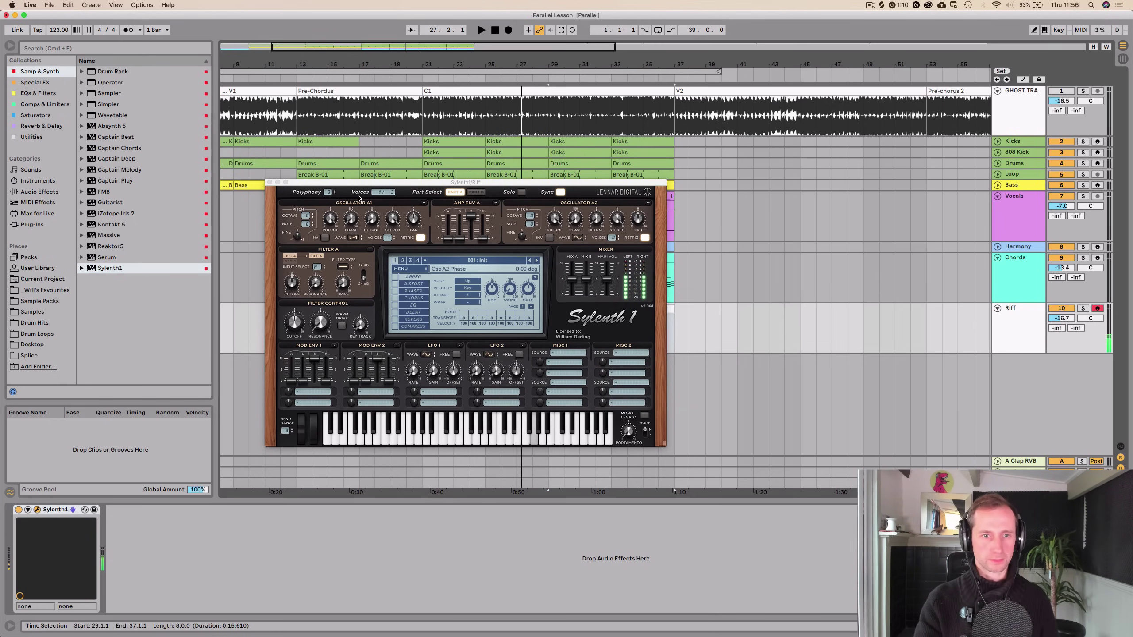
pyautogui.moveTo(362, 182); pyautogui.dragTo(460, 275)
pyautogui.click(542, 81)
pyautogui.moveTo(1062, 319); pyautogui.dragTo(1061, 311)
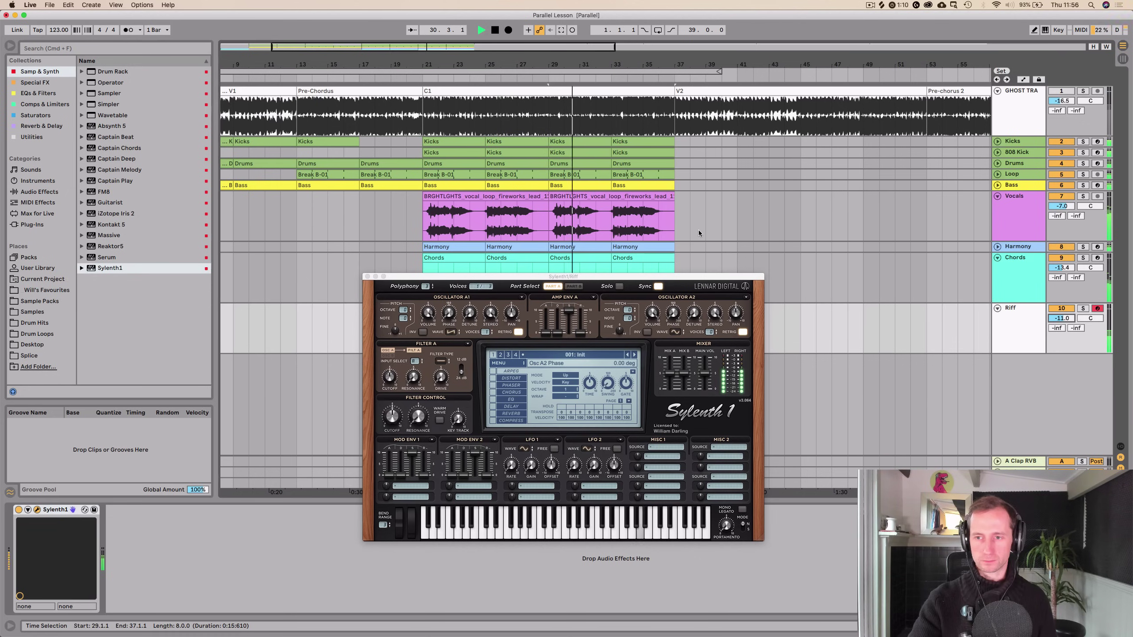
pyautogui.moveTo(1061, 319); pyautogui.dragTo(1062, 319)
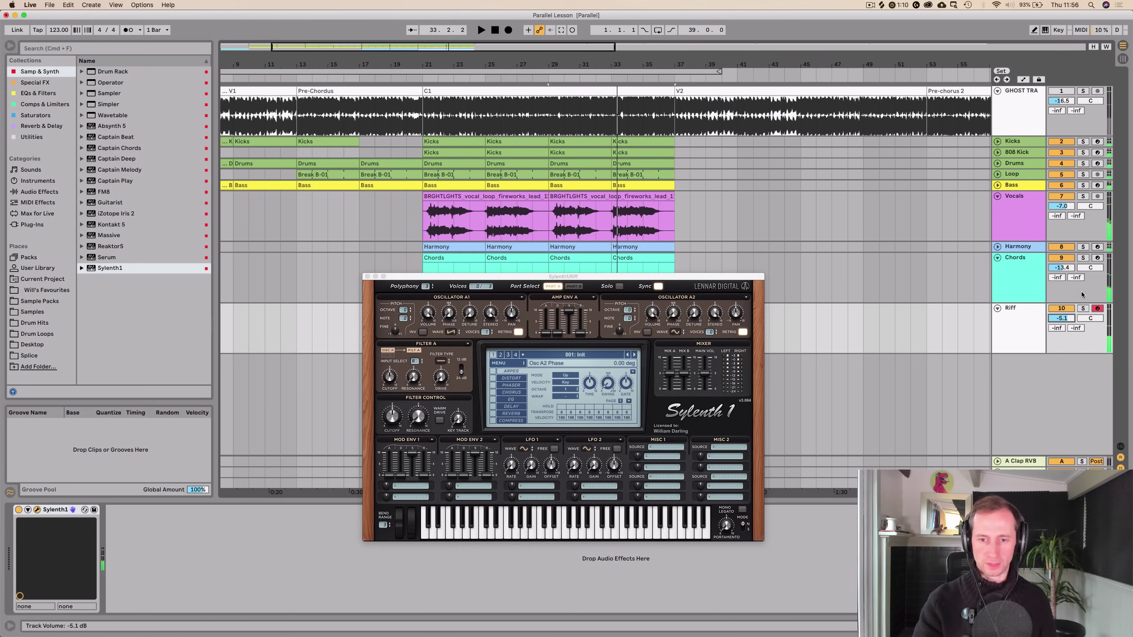
# Turn on Mono Legato in Sylenth1 and set the portamento time to about 64 ms
pyautogui.click(742, 511)
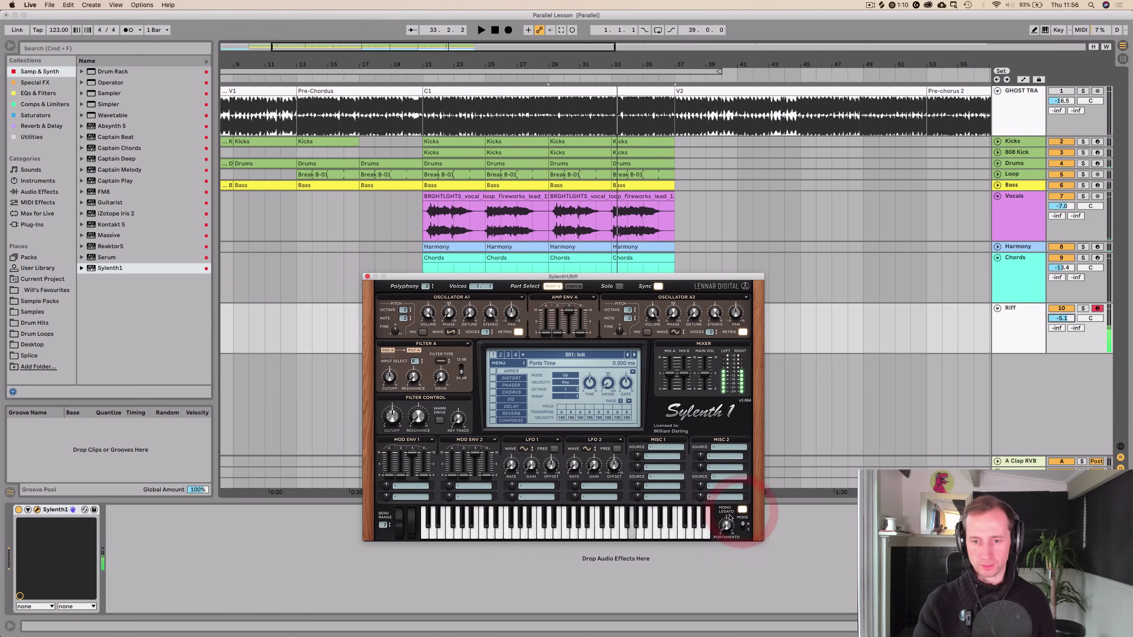
pyautogui.click(726, 529)
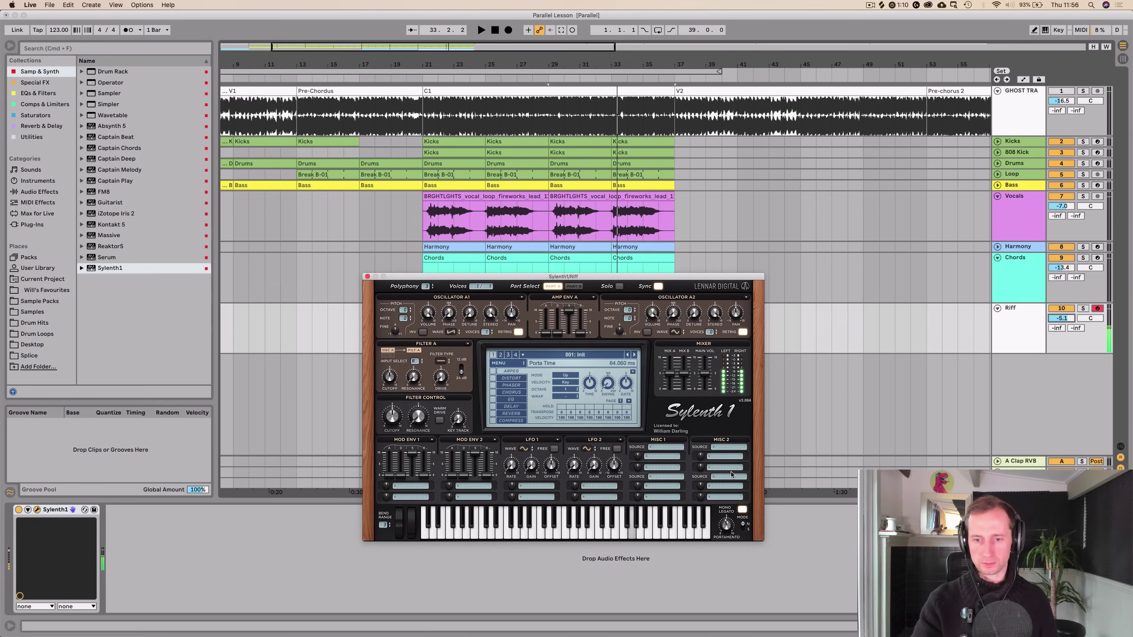
pyautogui.click(728, 479)
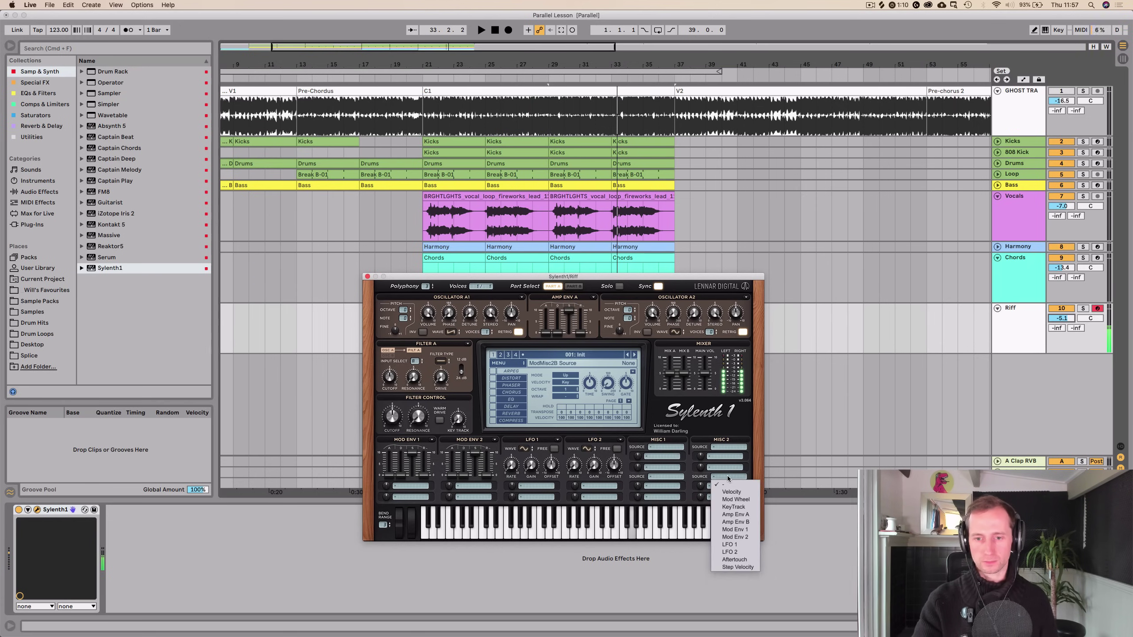
# Enable the Sylenth1 reverb and play the second half of C1 to audition the riff sound
pyautogui.click(444, 279)
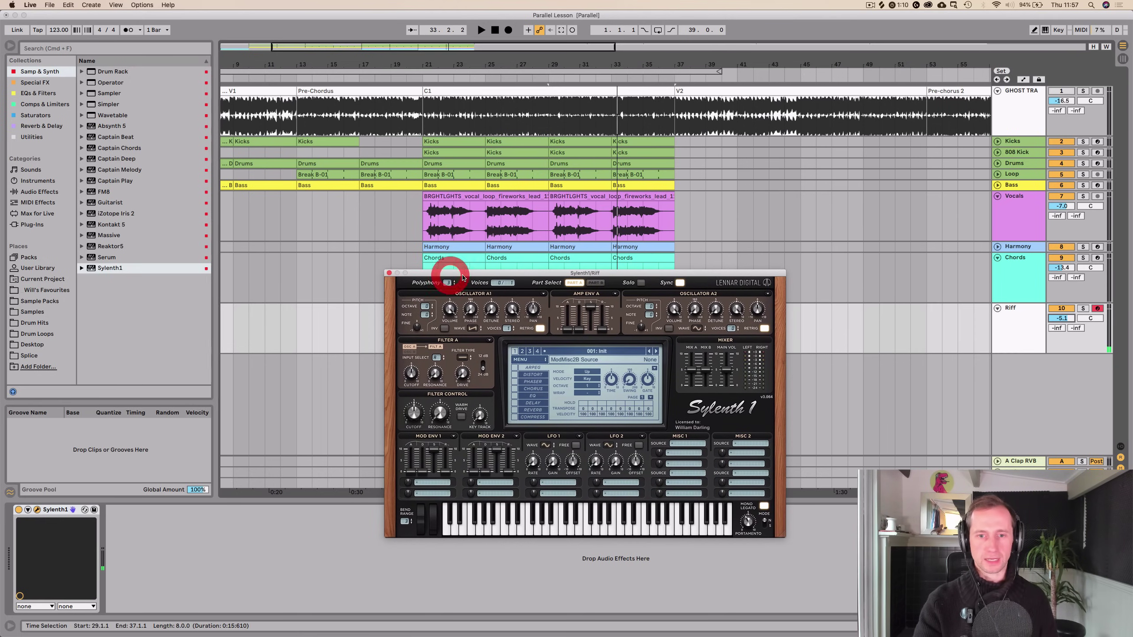
pyautogui.click(532, 410)
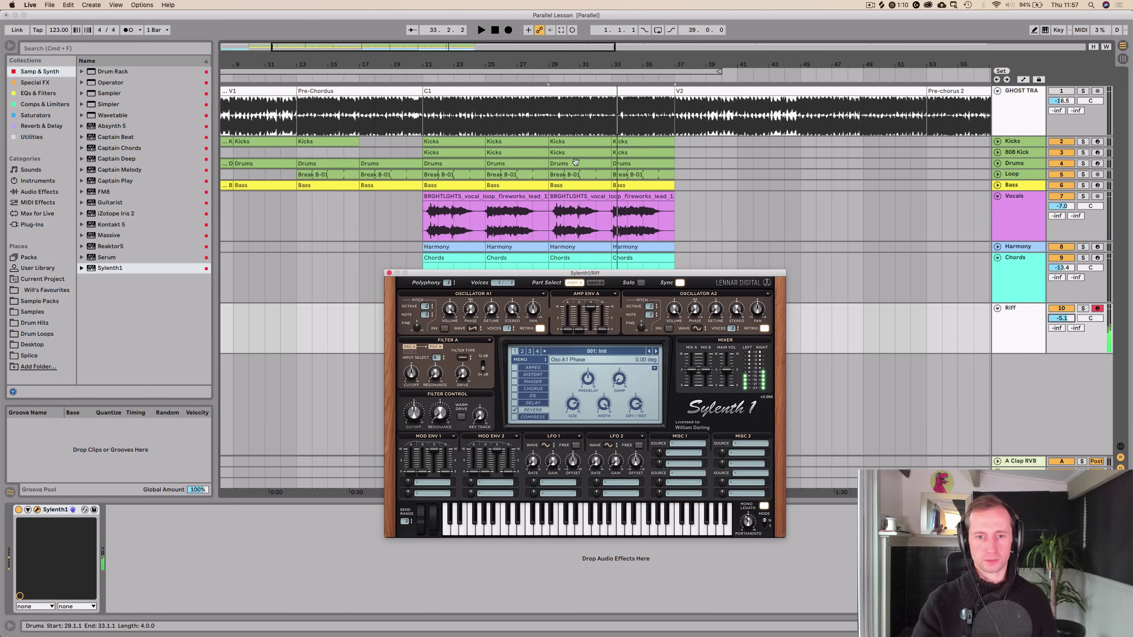
pyautogui.click(537, 72)
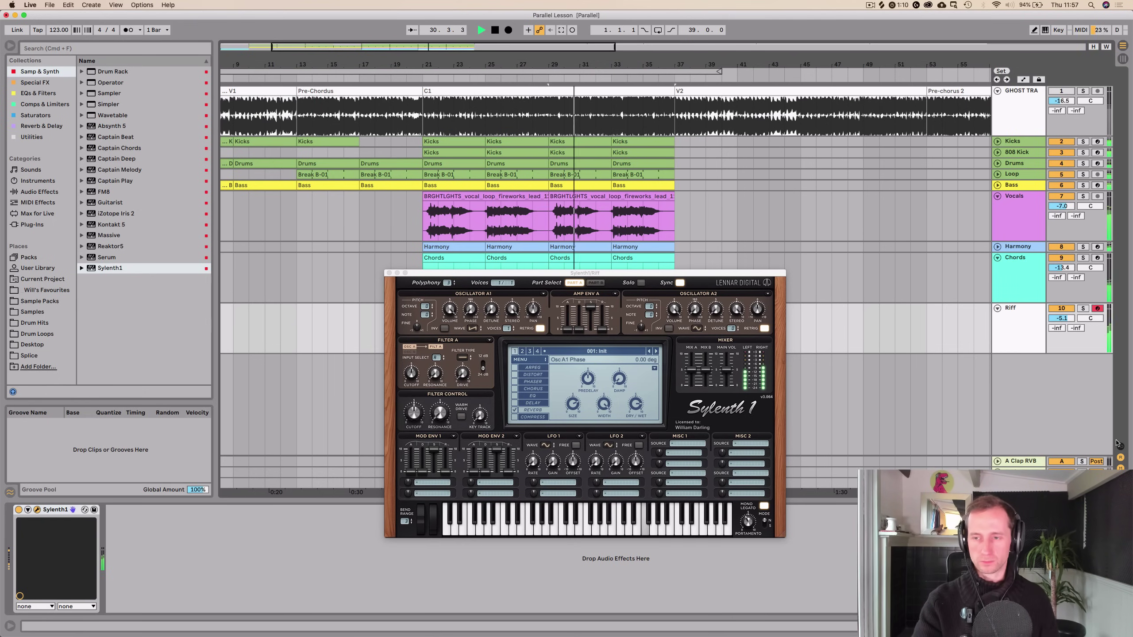
# Set the Riff track's volume to 0.1 dB and close the Sylenth1 window
pyautogui.moveTo(1062, 319); pyautogui.dragTo(1062, 295)
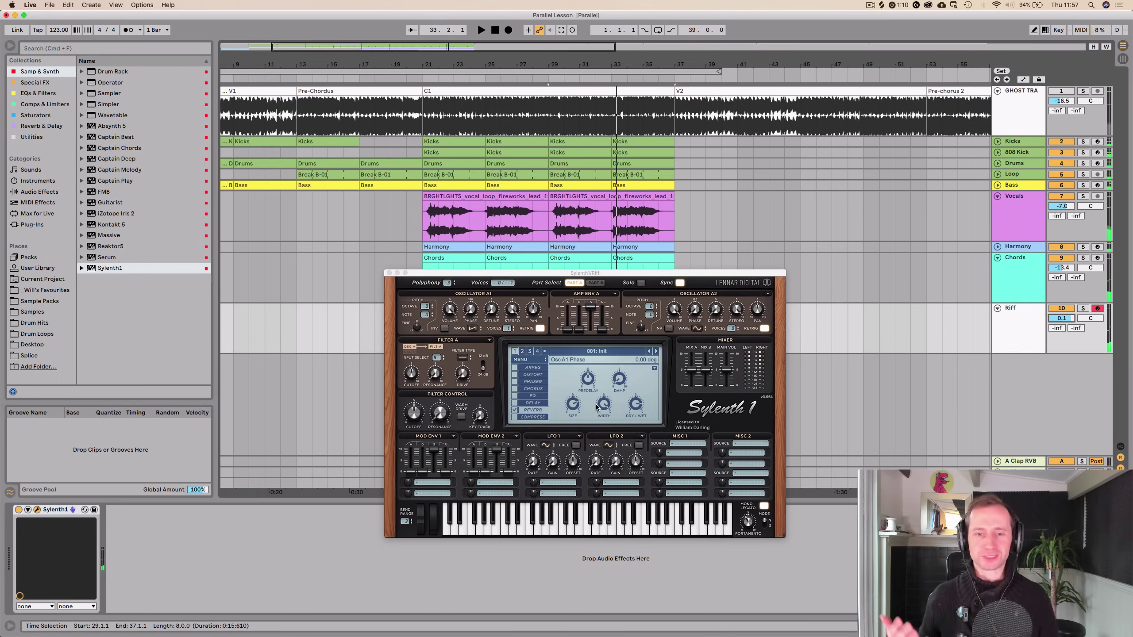
pyautogui.click(636, 405)
pyautogui.click(604, 404)
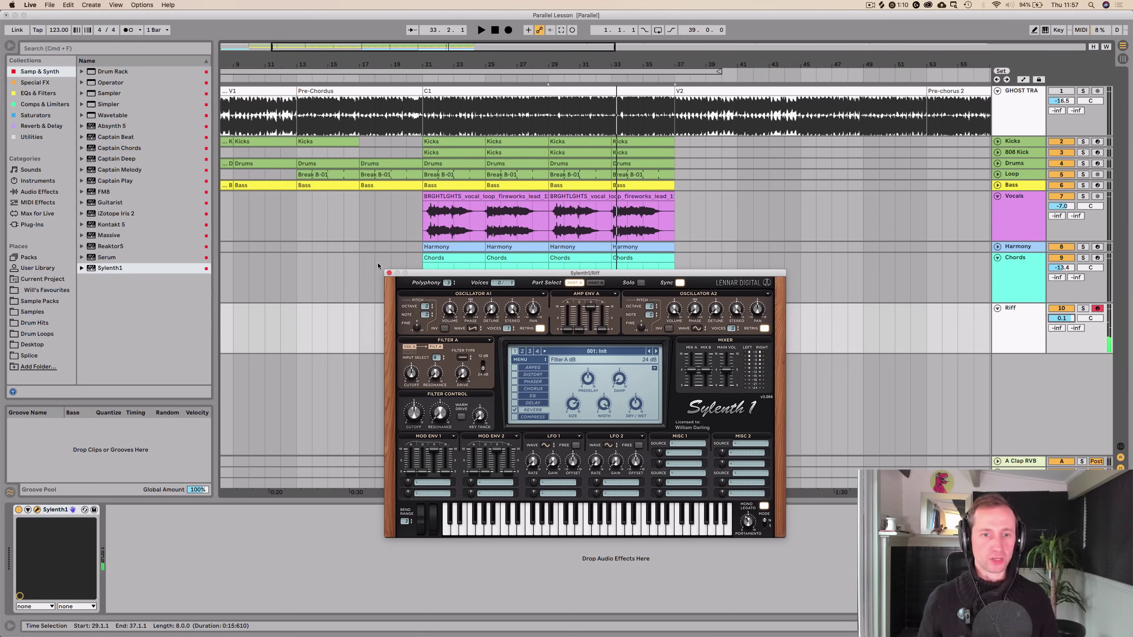
pyautogui.click(389, 273)
# Create an empty eight-bar MIDI clip on the Riff track over the second half of C1 and enlarge its note editor
pyautogui.click(609, 309)
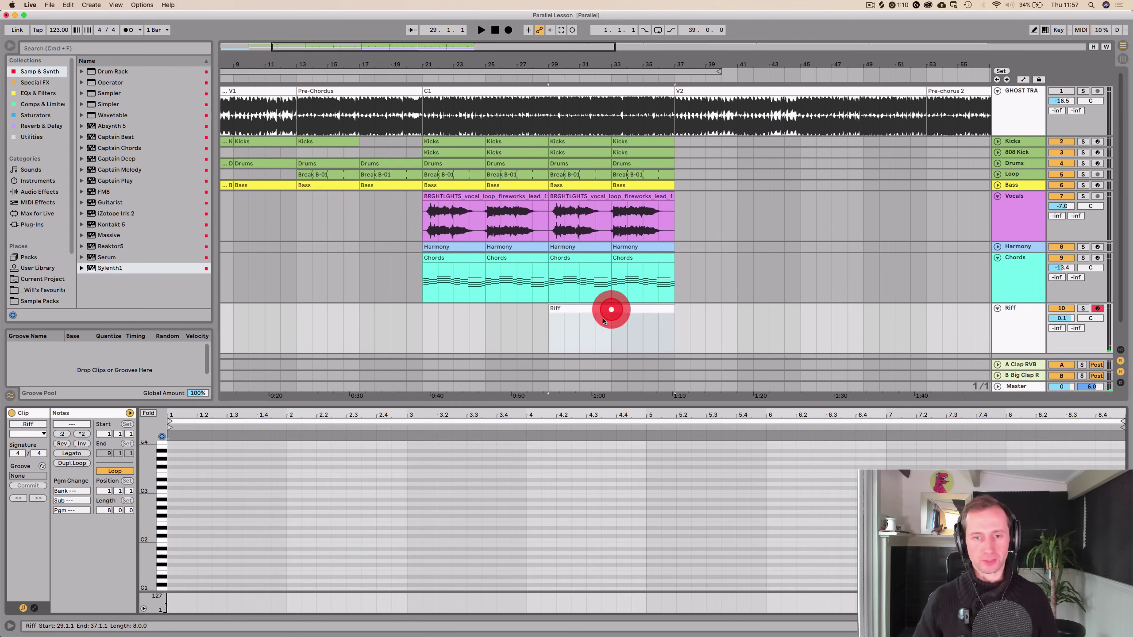
pyautogui.moveTo(269, 405); pyautogui.dragTo(278, 319)
pyautogui.moveTo(147, 428); pyautogui.dragTo(111, 450)
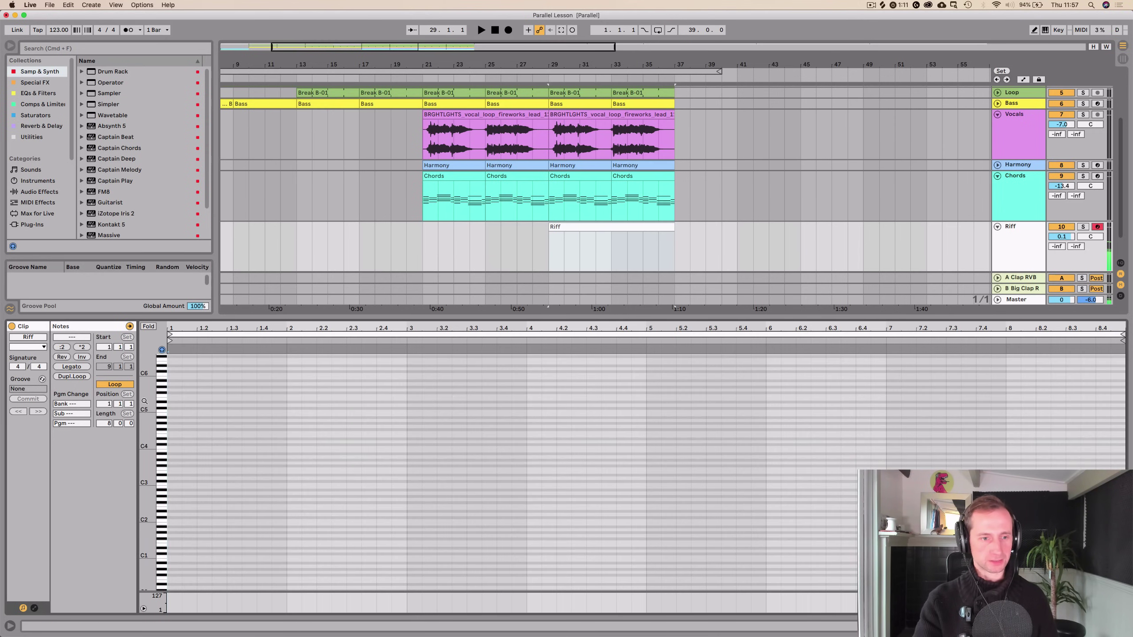
# Stack the G minor scale notes from G4 up to G5 as eighth notes at the start of the Riff clip
pyautogui.click(171, 426)
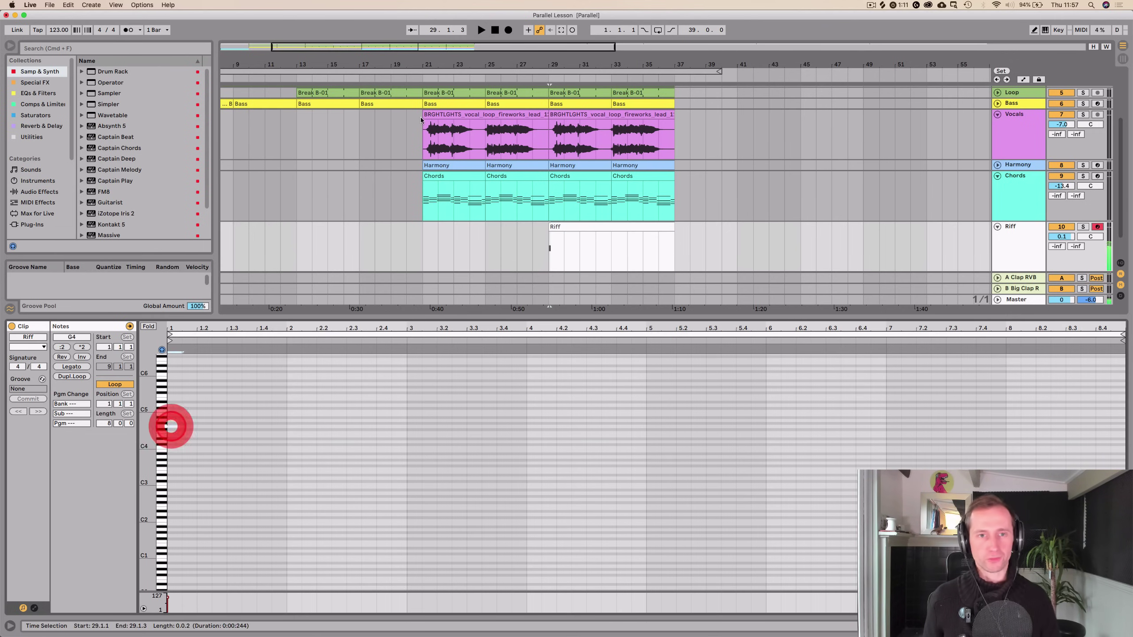
pyautogui.click(167, 417)
pyautogui.click(172, 418)
pyautogui.moveTo(150, 418); pyautogui.dragTo(186, 416)
pyautogui.click(178, 425)
pyautogui.click(178, 406)
pyautogui.click(177, 402)
pyautogui.click(177, 387)
pyautogui.click(177, 374)
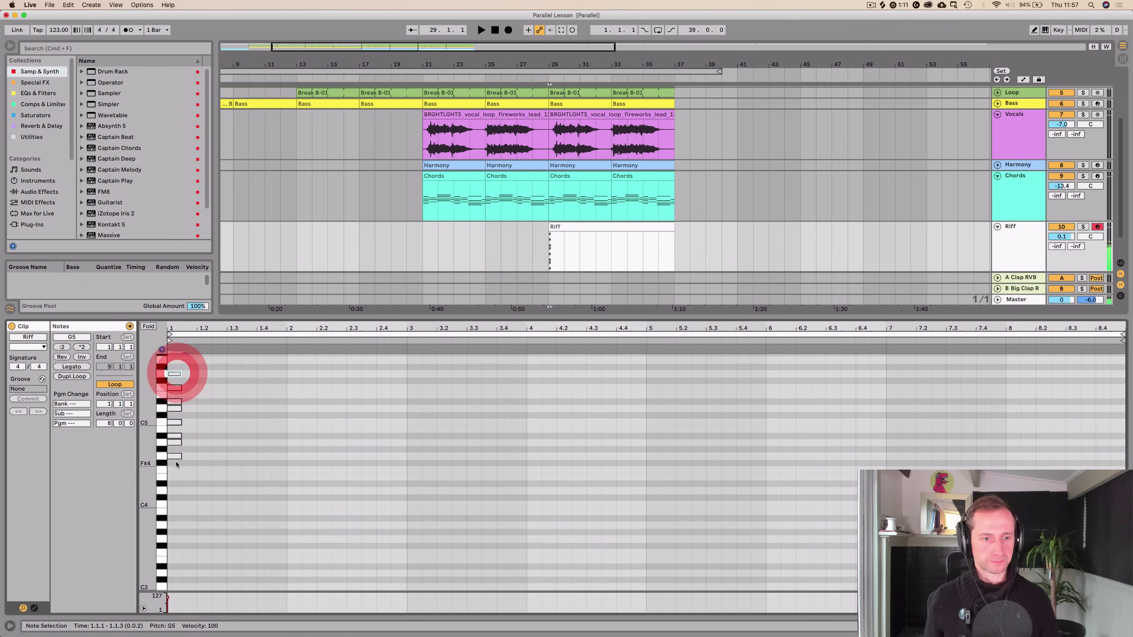
# Extend the scale stack an octave down to G3, move it just before bar 1 and fold the editor to those notes
pyautogui.press('super+a')
pyautogui.click(173, 374)
pyautogui.moveTo(173, 375); pyautogui.dragTo(177, 456)
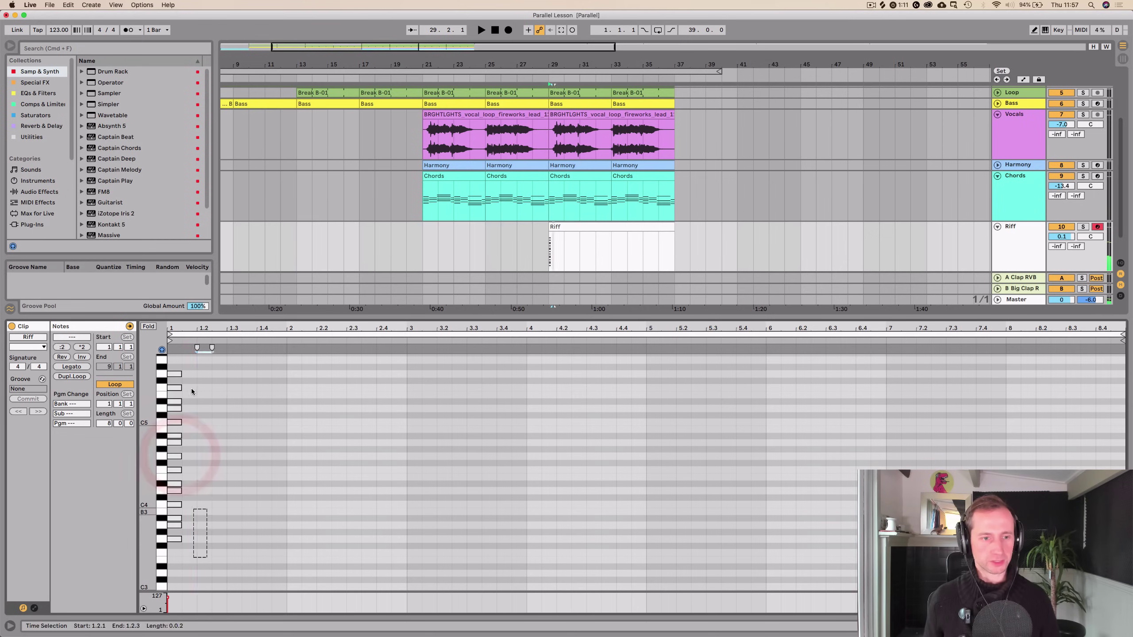
pyautogui.click(173, 367)
pyautogui.click(149, 327)
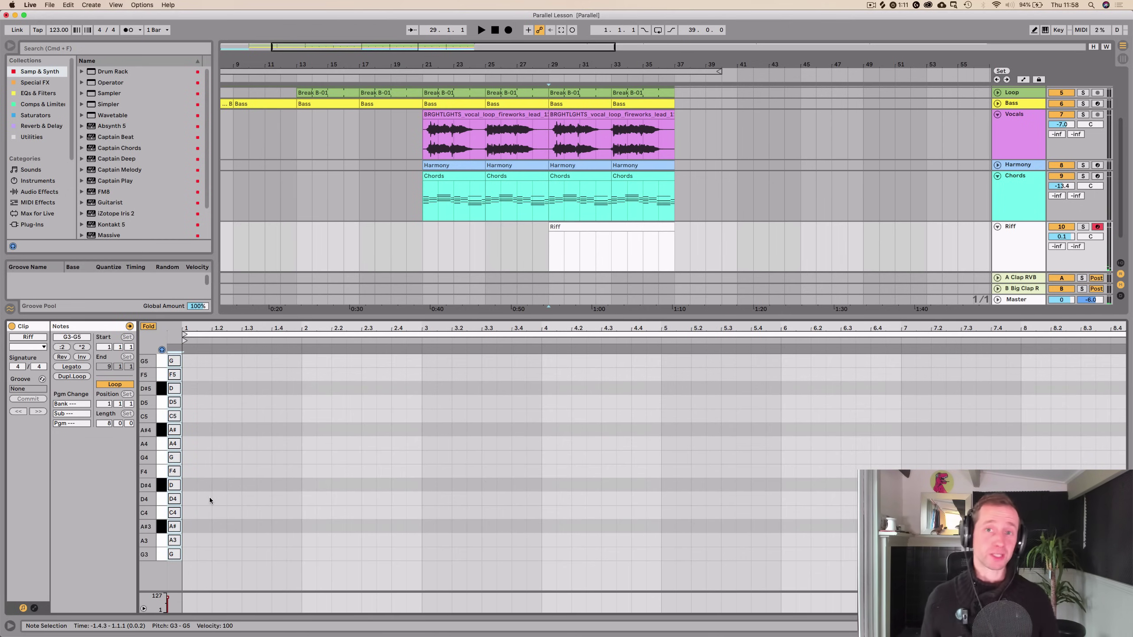
# Add the riff's first note, an eighth-note A#4, and position it at 1.2.3 by checking against playback
pyautogui.press('space')
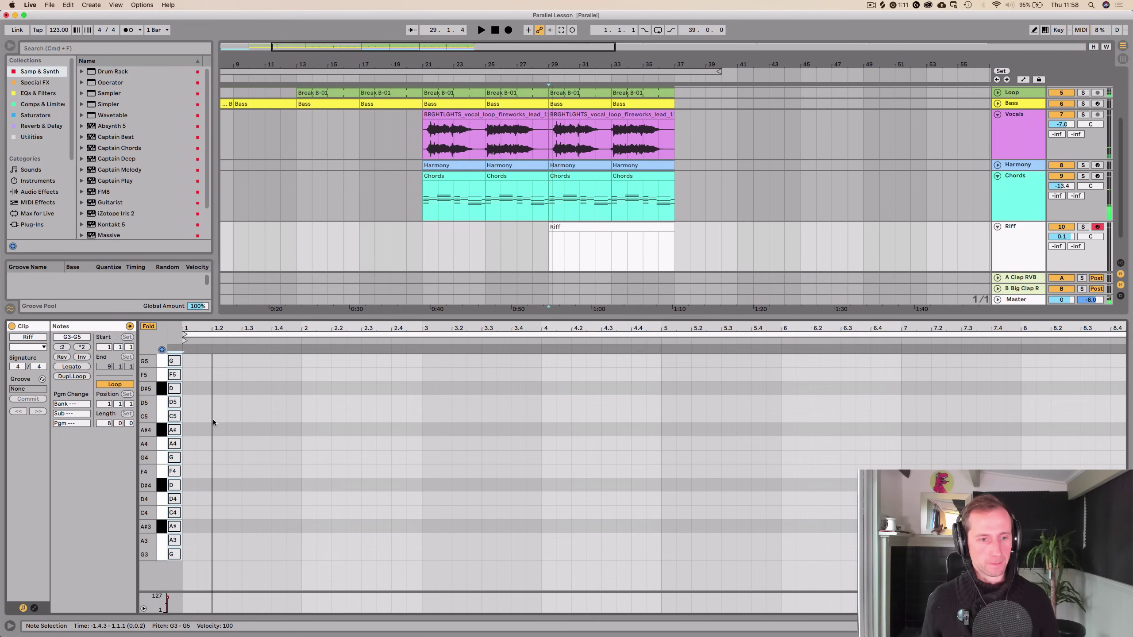
pyautogui.doubleClick(214, 423)
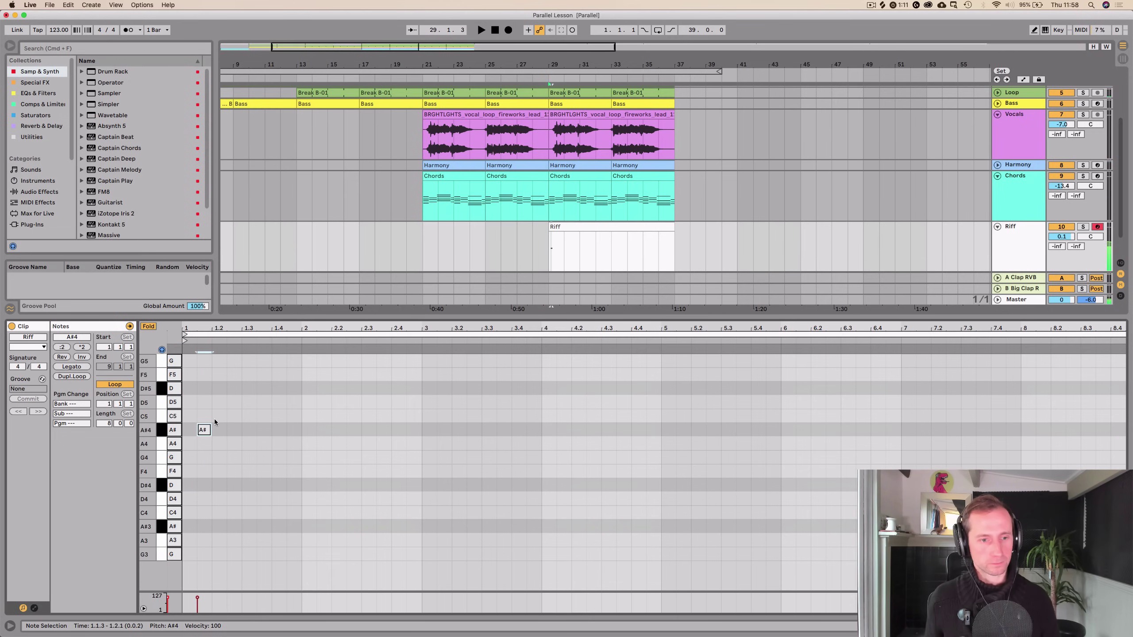
pyautogui.press('Right')
pyautogui.press('space')
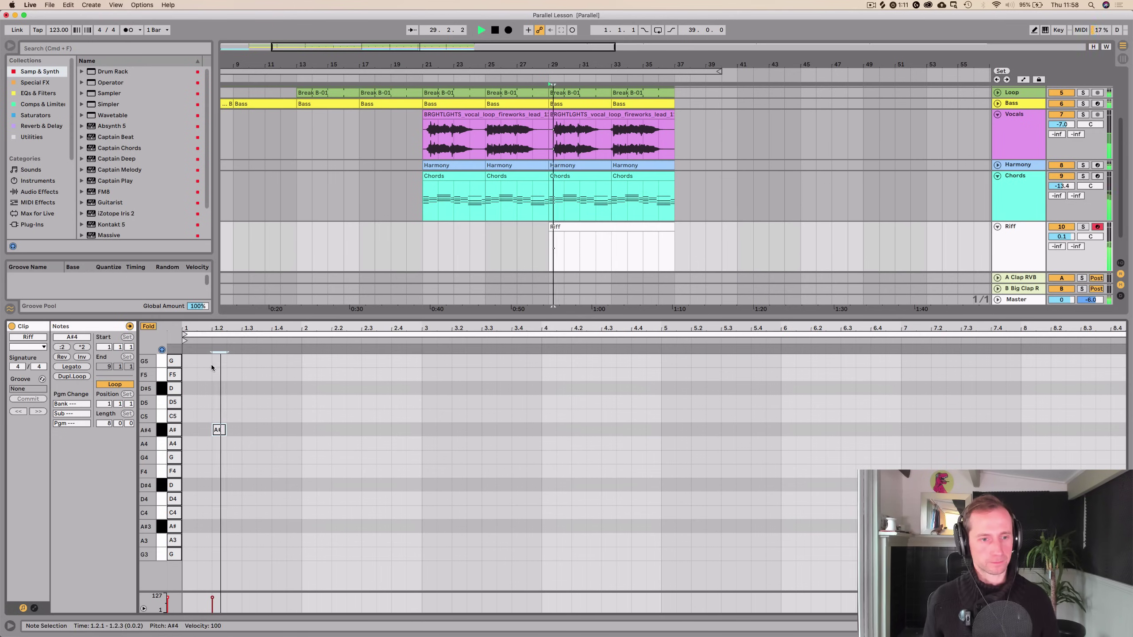
pyautogui.press('space')
pyautogui.moveTo(206, 330); pyautogui.dragTo(239, 353)
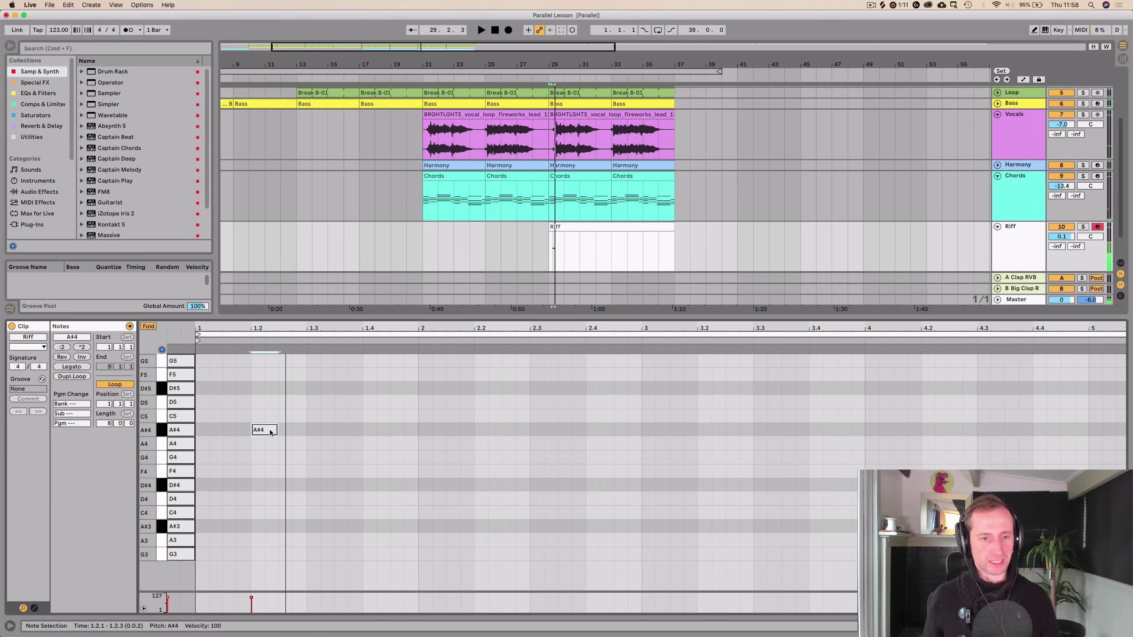
pyautogui.moveTo(276, 433); pyautogui.dragTo(300, 436)
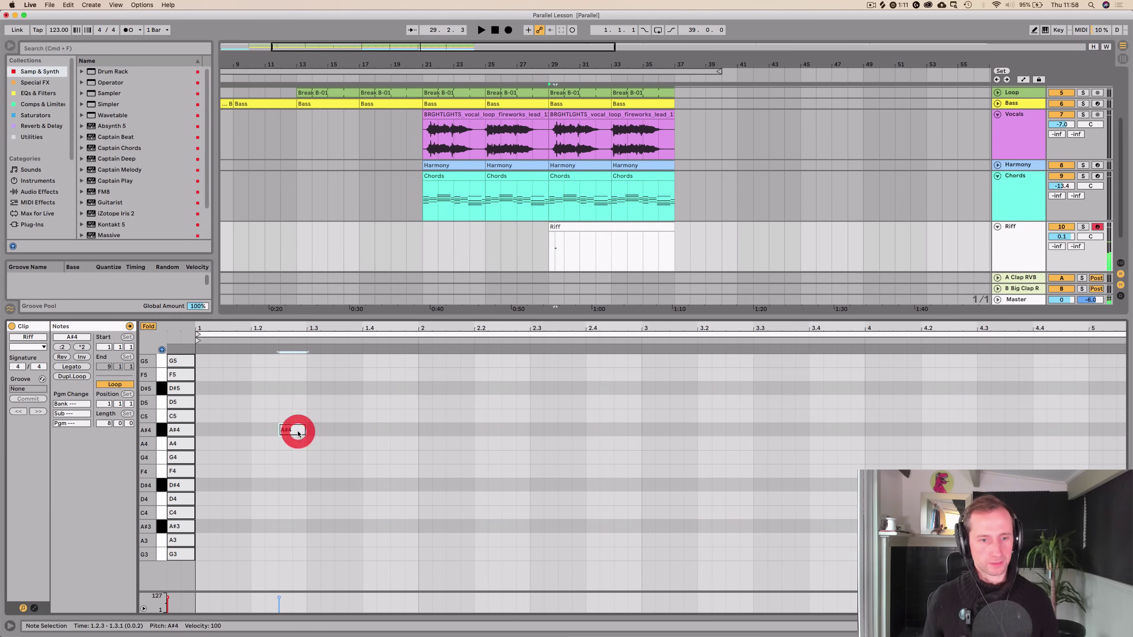
pyautogui.click(299, 433)
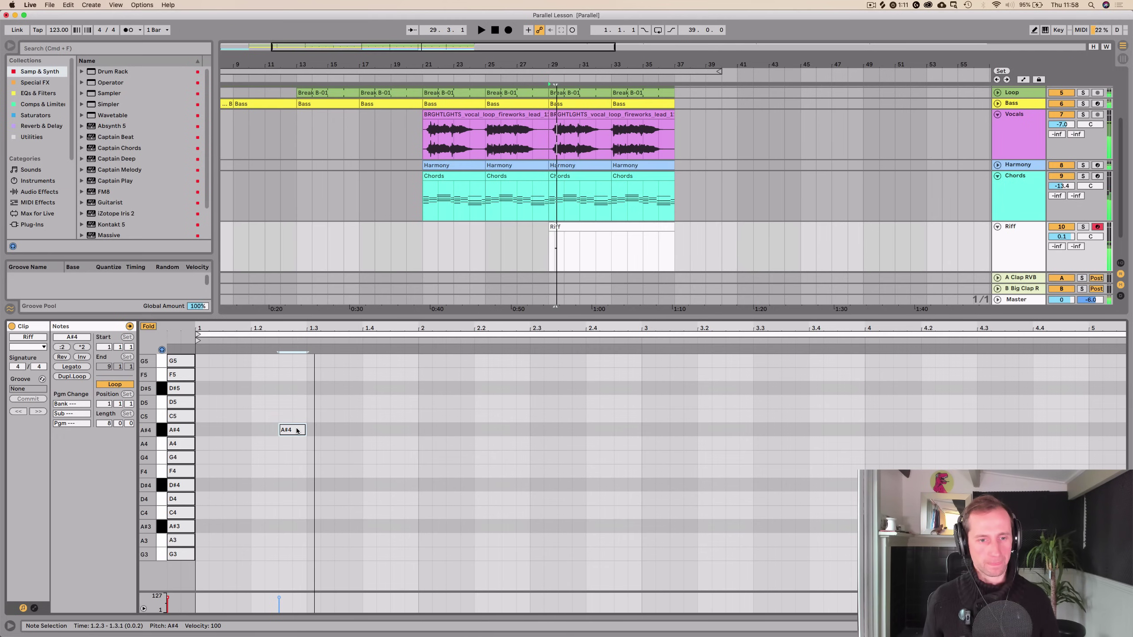
# Continue the riff with eighth notes A4 at 1.3.1, F4 at 1.3.3 and G4 at 1.4.1
pyautogui.doubleClick(319, 444)
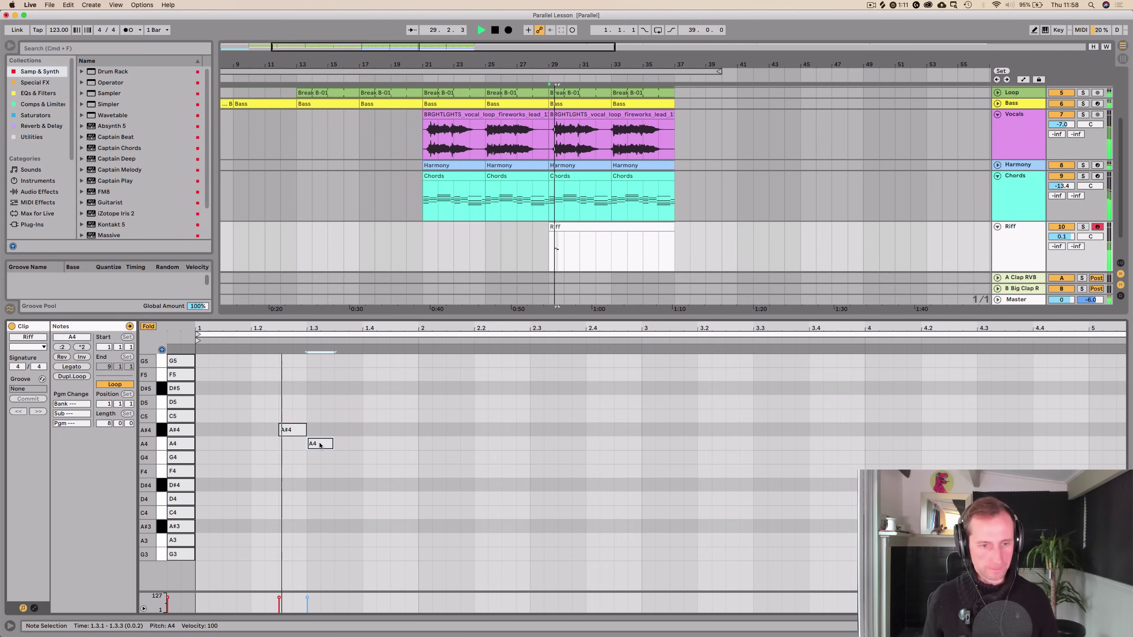
pyautogui.doubleClick(353, 458)
pyautogui.moveTo(351, 485); pyautogui.dragTo(353, 472)
pyautogui.doubleClick(377, 457)
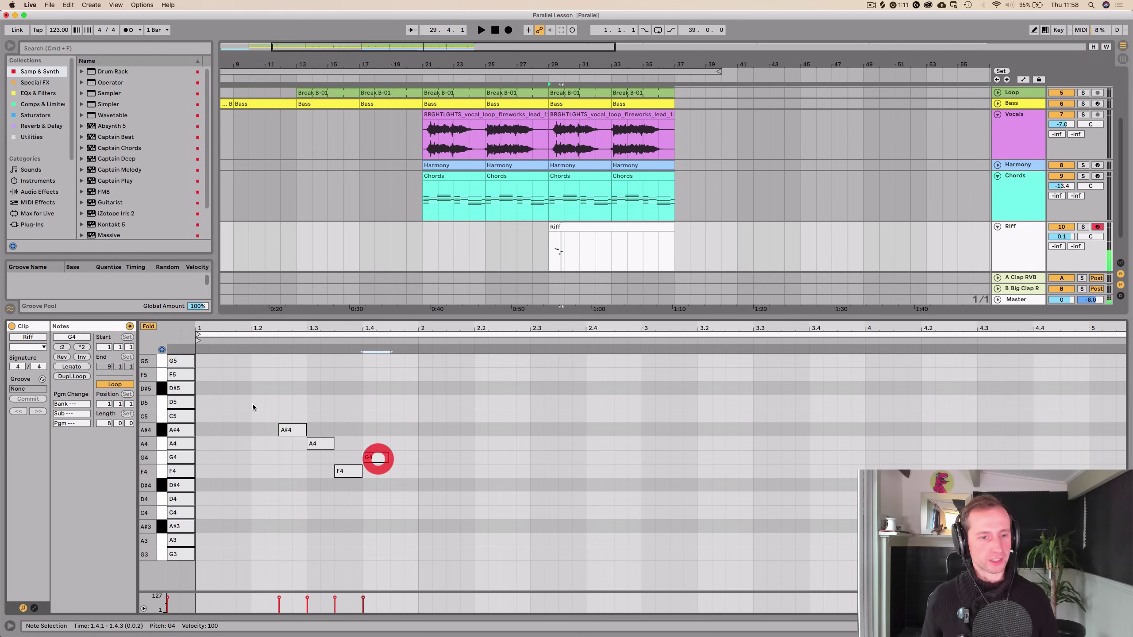
# Play the phrase and shift the F4 and G4 notes so they start at 1.4.1 and 1.4.3
pyautogui.press('space')
pyautogui.press('space')
pyautogui.moveTo(376, 496); pyautogui.dragTo(353, 438)
pyautogui.press('Right')
pyautogui.press('space')
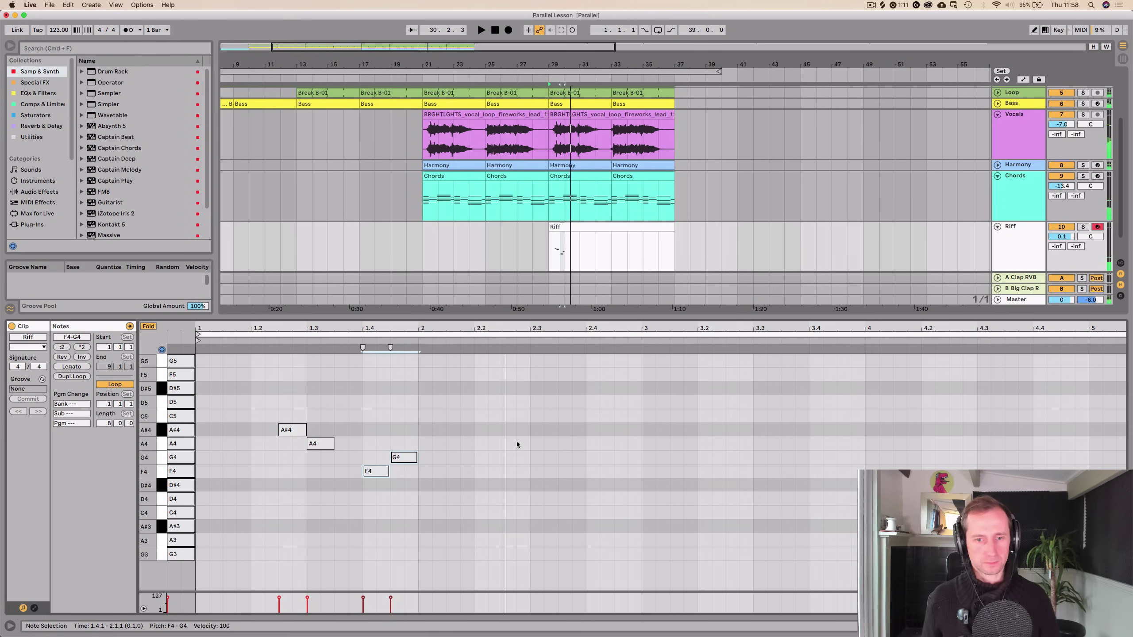
# Add an eighth-note A#4 at 2.2.3 in the Riff clip and play the phrase to check its timing
pyautogui.click(504, 443)
pyautogui.doubleClick(505, 443)
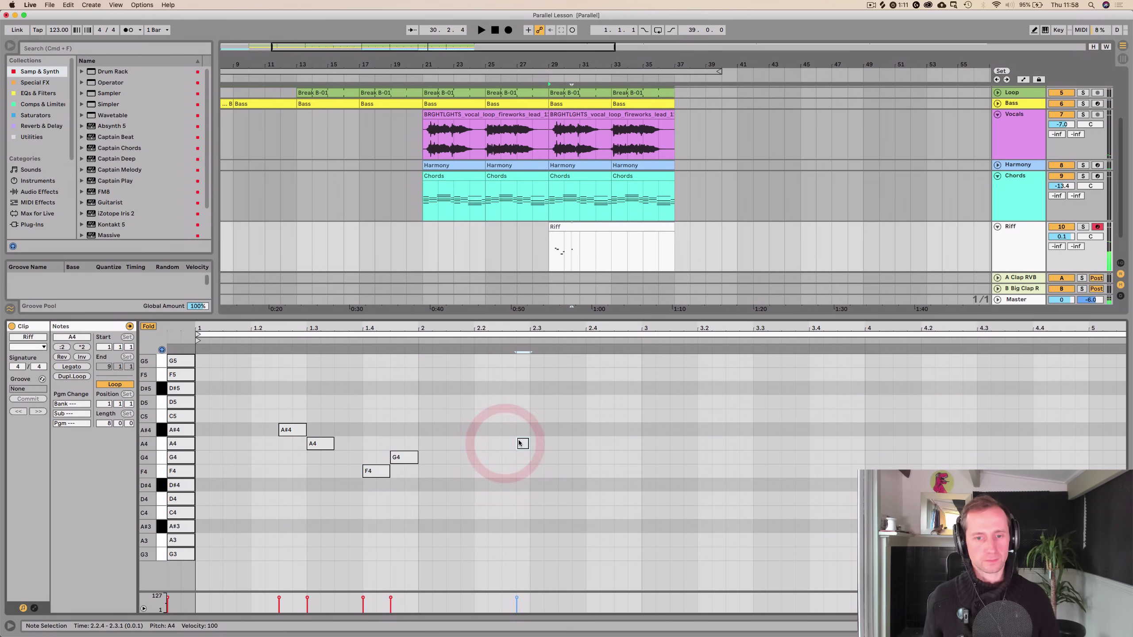
pyautogui.press('Up')
pyautogui.press('Left')
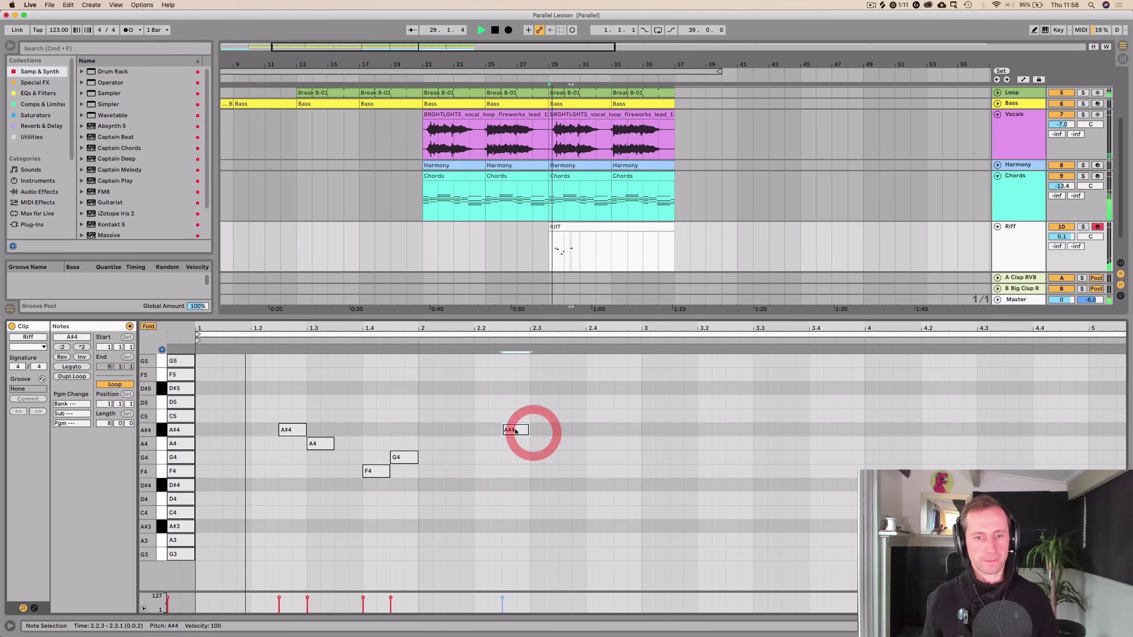
pyautogui.press('space')
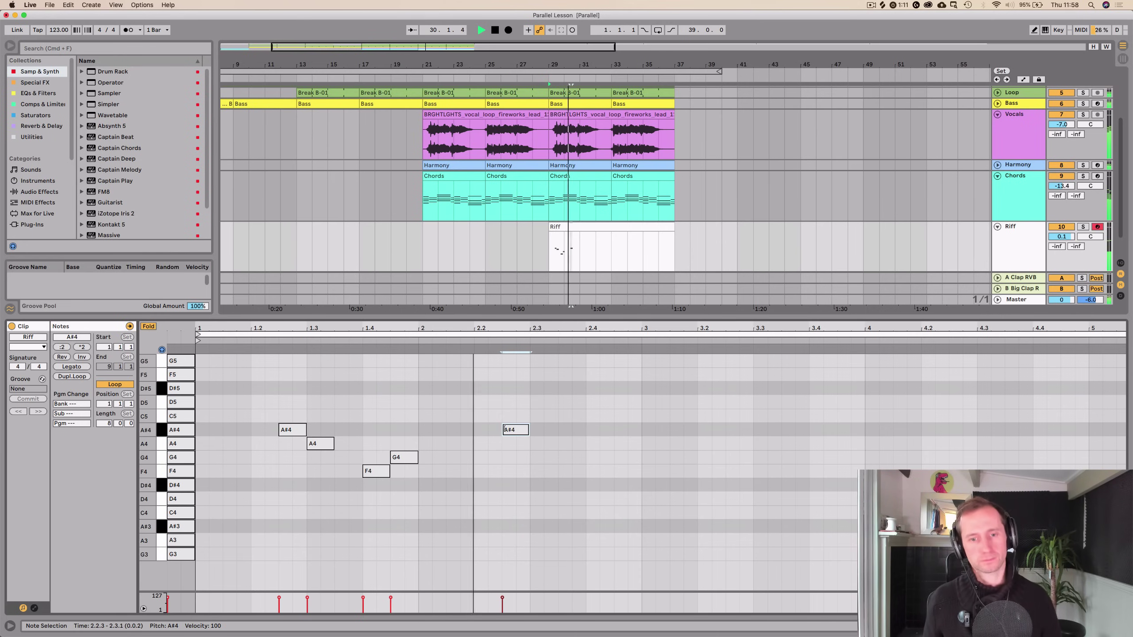
pyautogui.press('space')
# Add A4 at 2.3.1, F4 at 2.4.1 and D#4 at 3.1.1, and play the riff back
pyautogui.press('super+d')
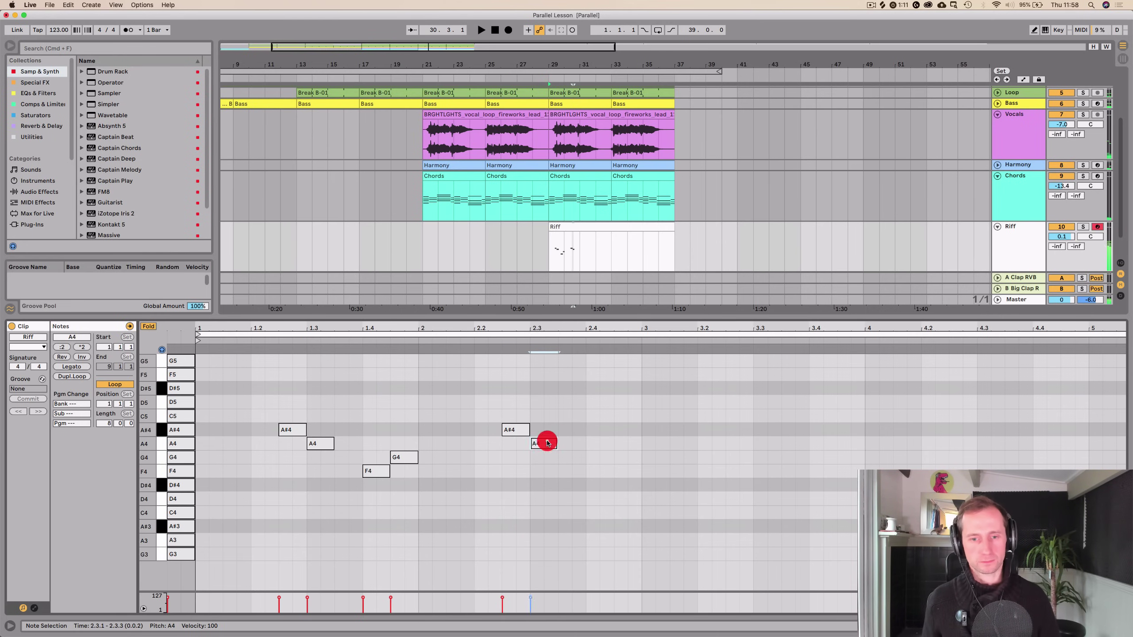
pyautogui.moveTo(548, 443); pyautogui.dragTo(650, 490)
pyautogui.press('space')
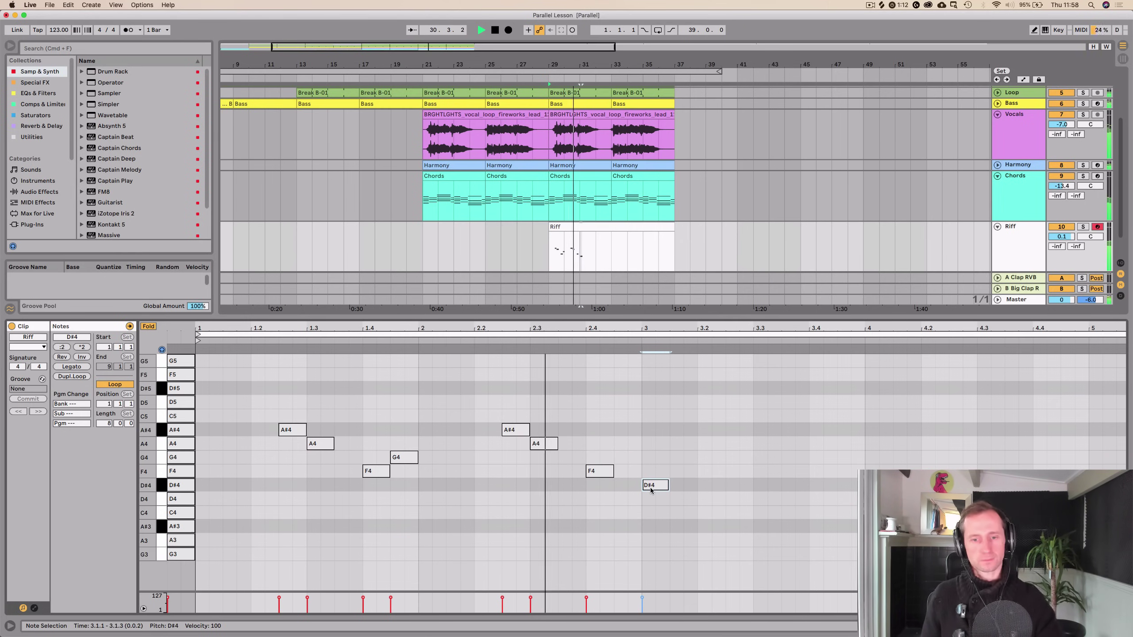
pyautogui.click(711, 411)
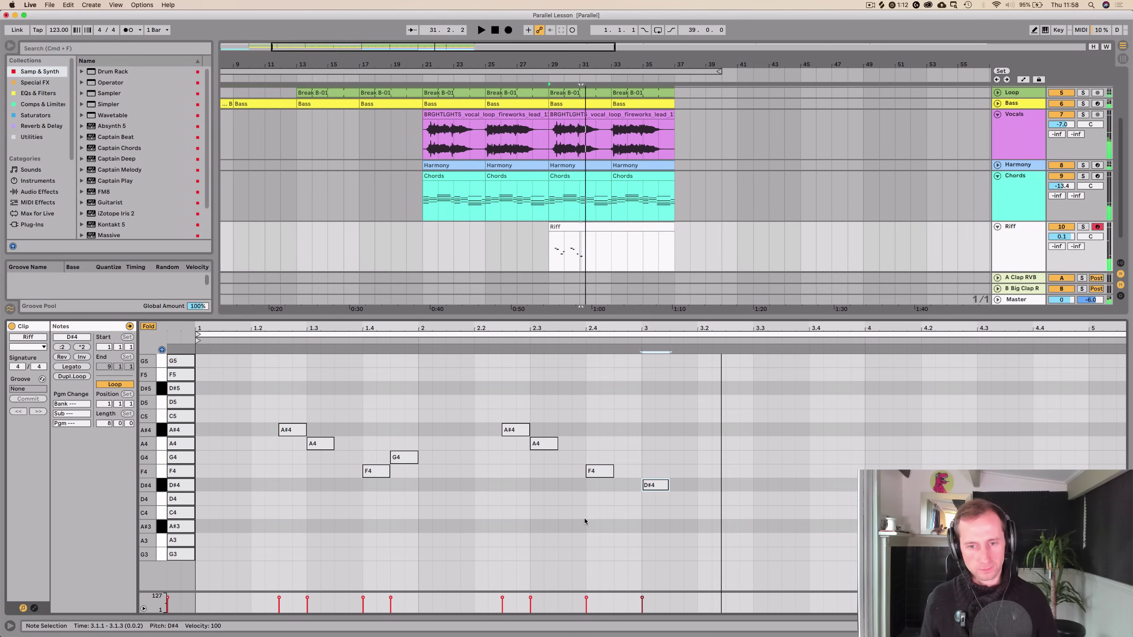
pyautogui.press('space')
# Duplicate the whole riff phrase and shift the copy earlier so that its first note starts at 3.2.3
pyautogui.moveTo(692, 505); pyautogui.dragTo(204, 396)
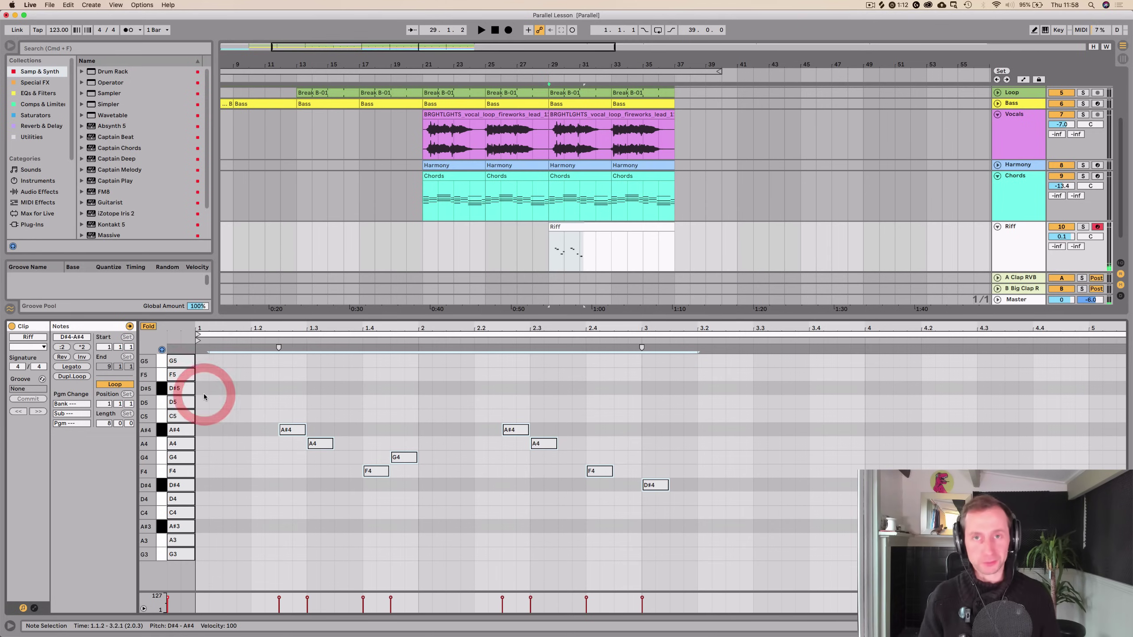
pyautogui.press('super+d')
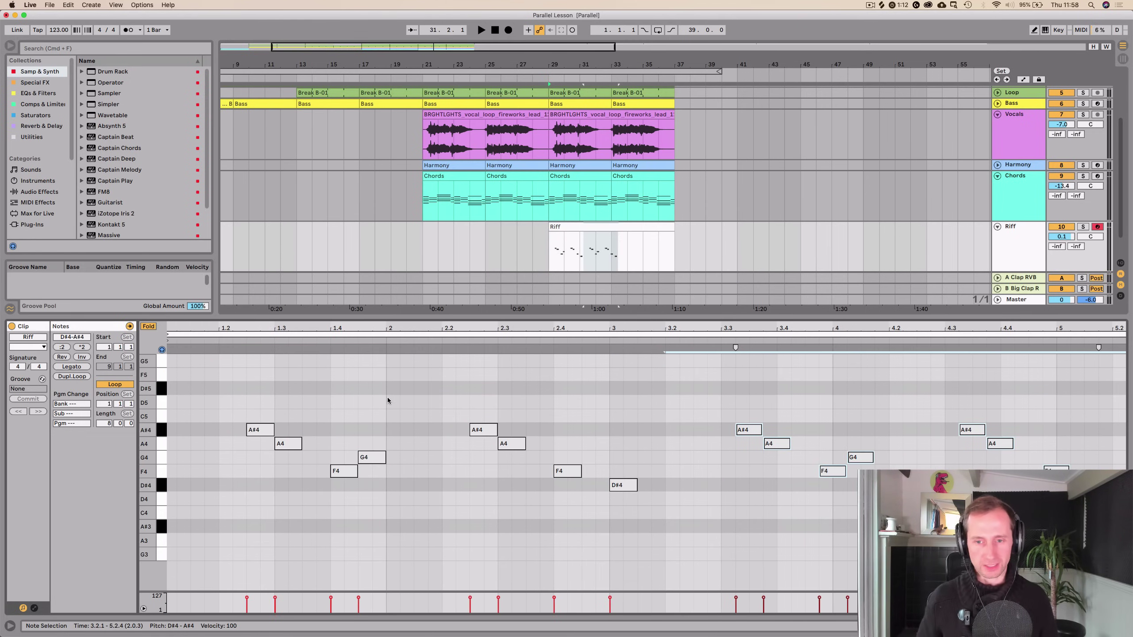
pyautogui.press('space')
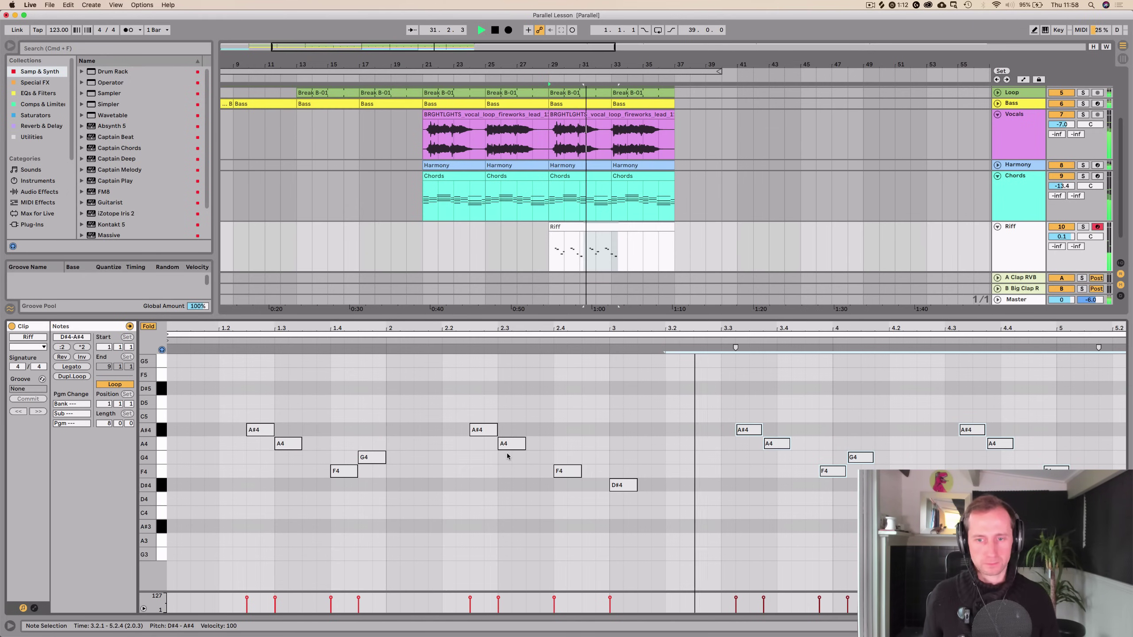
pyautogui.press('Left')
pyautogui.press('Left')
pyautogui.press('Left')
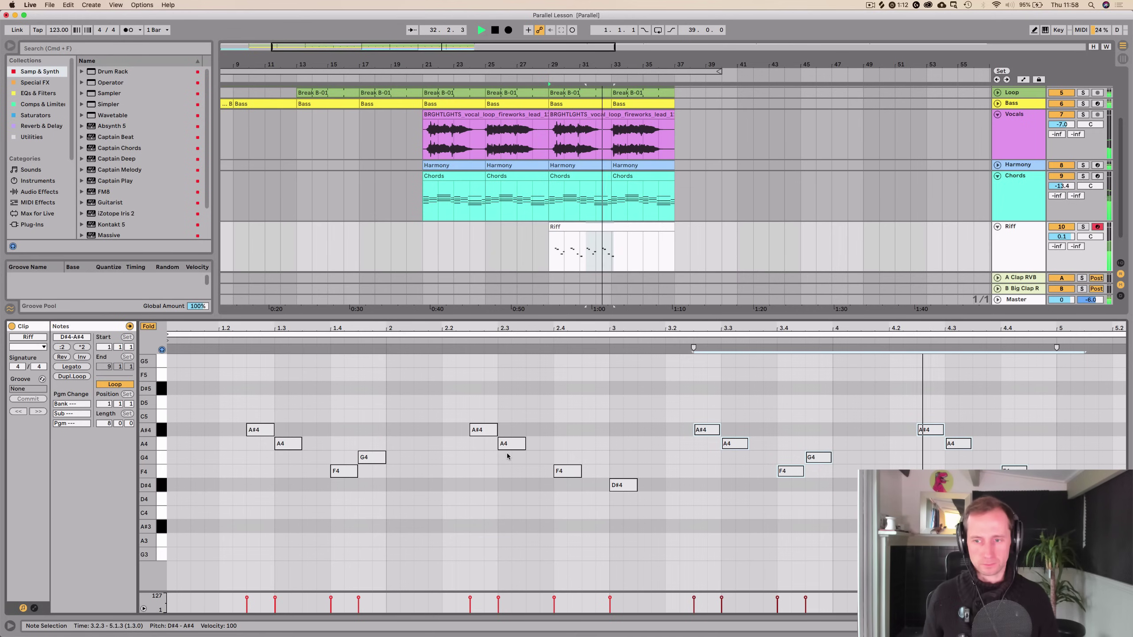
pyautogui.click(1072, 466)
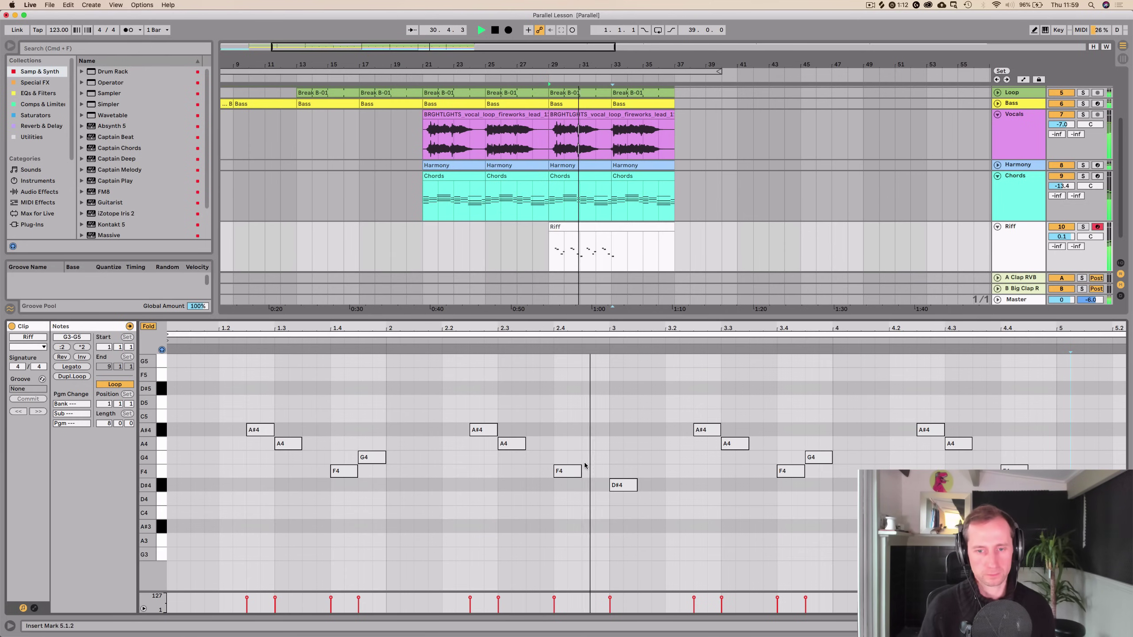
# Raise the D#4 note at 3.1.1 to G4 while the riff plays
pyautogui.click(620, 486)
pyautogui.press('Up')
pyautogui.press('Up')
pyautogui.press('Up')
pyautogui.press('Up')
pyautogui.press('Up')
pyautogui.press('Up')
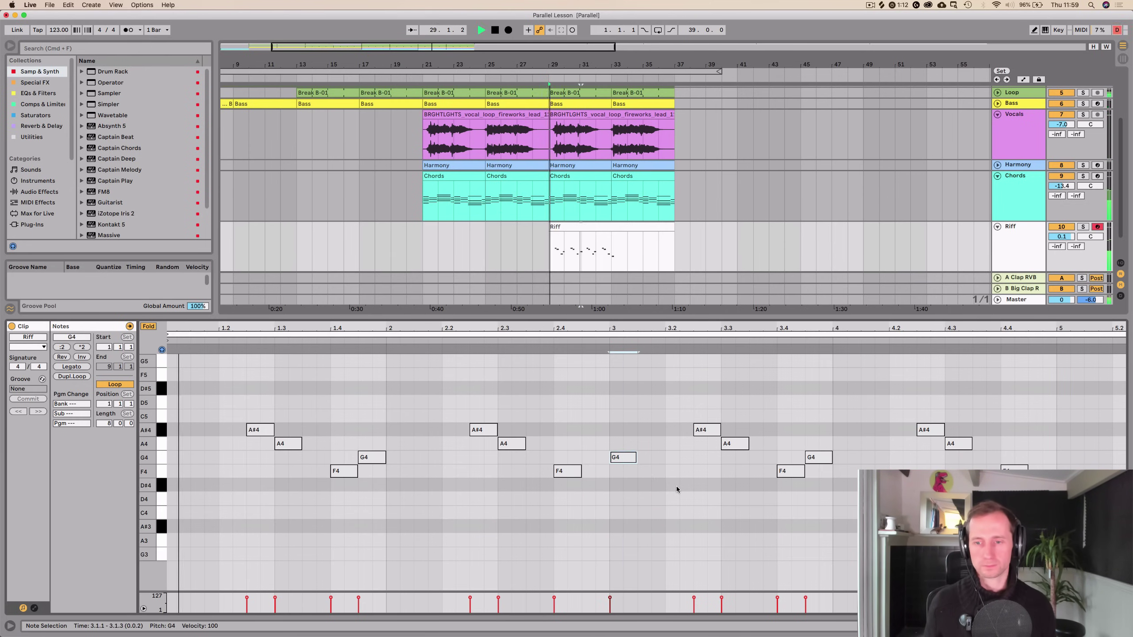
pyautogui.click(1035, 431)
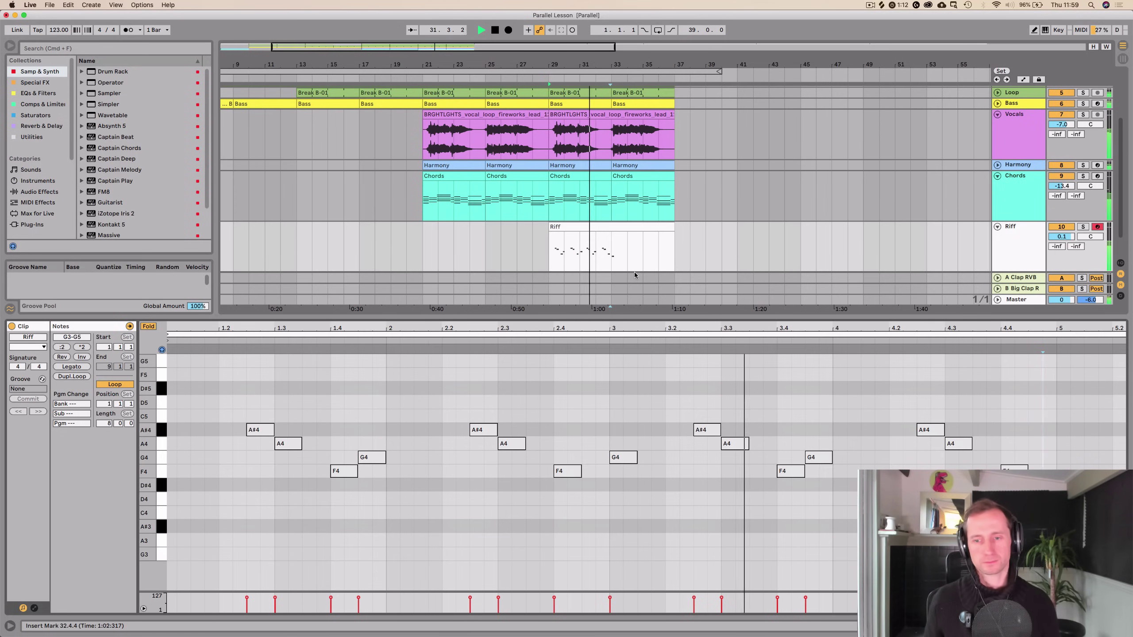
# Lower the G4 note at 3.4.3 in the duplicated phrase to D#4
pyautogui.click(823, 459)
pyautogui.press('Down')
pyautogui.press('Down')
pyautogui.press('Down')
pyautogui.press('Down')
pyautogui.click(712, 340)
# Lower the A#4 at 4.2.3 and the A4 at 4.3.1 several scale steps to give the riff a descending ending
pyautogui.click(930, 433)
pyautogui.press('space')
pyautogui.press('Down')
pyautogui.press('Down')
pyautogui.press('Down')
pyautogui.press('Down')
pyautogui.press('Down')
pyautogui.press('Down')
pyautogui.press('Down')
pyautogui.doubleClick(961, 442)
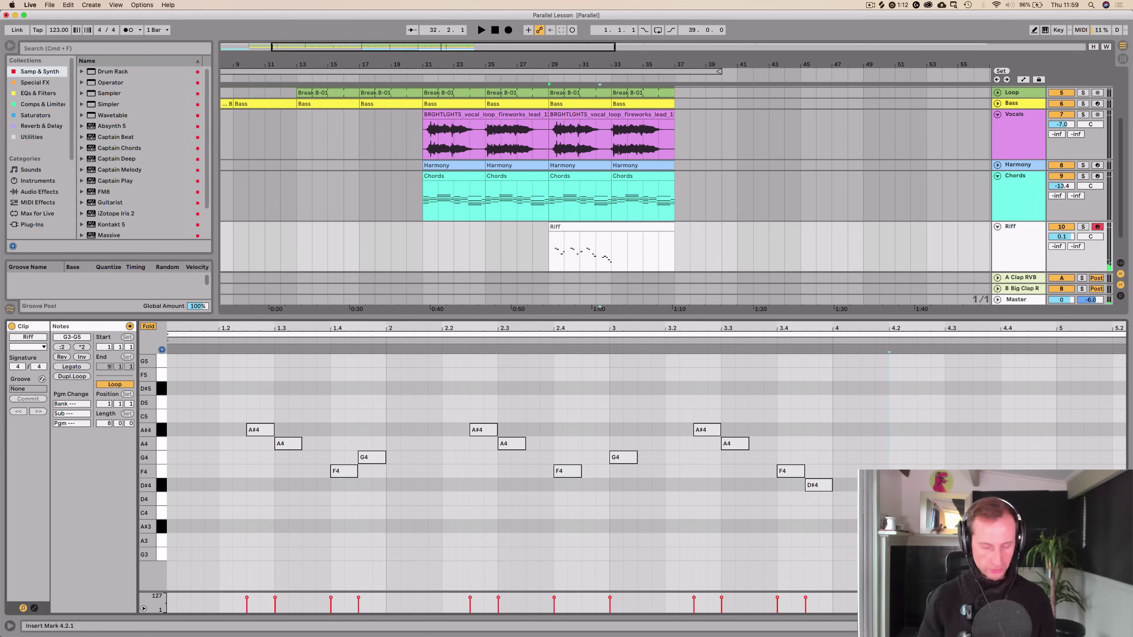
# Lengthen all notes by about a sixteenth so adjacent ones overlap, play the riff and show the Riff track's devices
pyautogui.press('super+a')
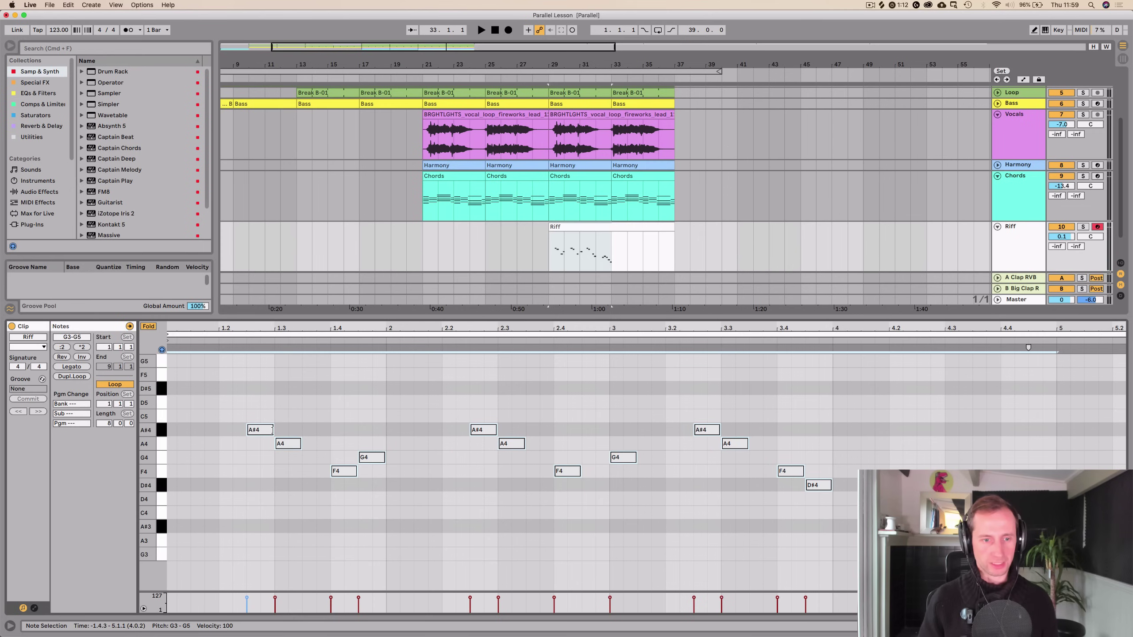
pyautogui.moveTo(274, 431); pyautogui.dragTo(289, 431)
pyautogui.press('space')
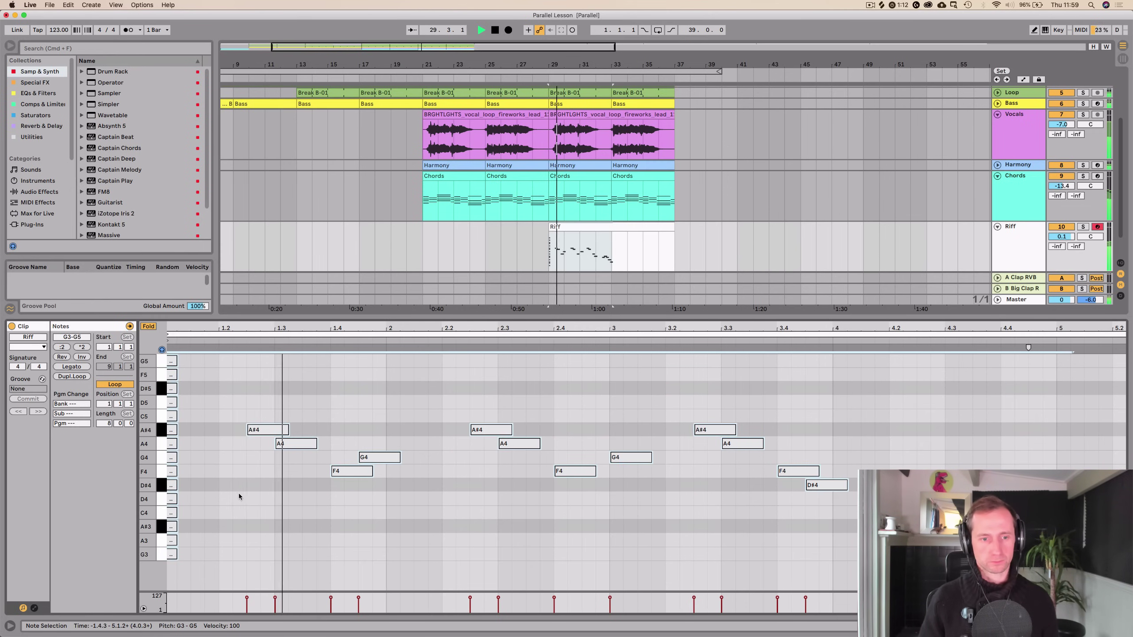
pyautogui.click(416, 516)
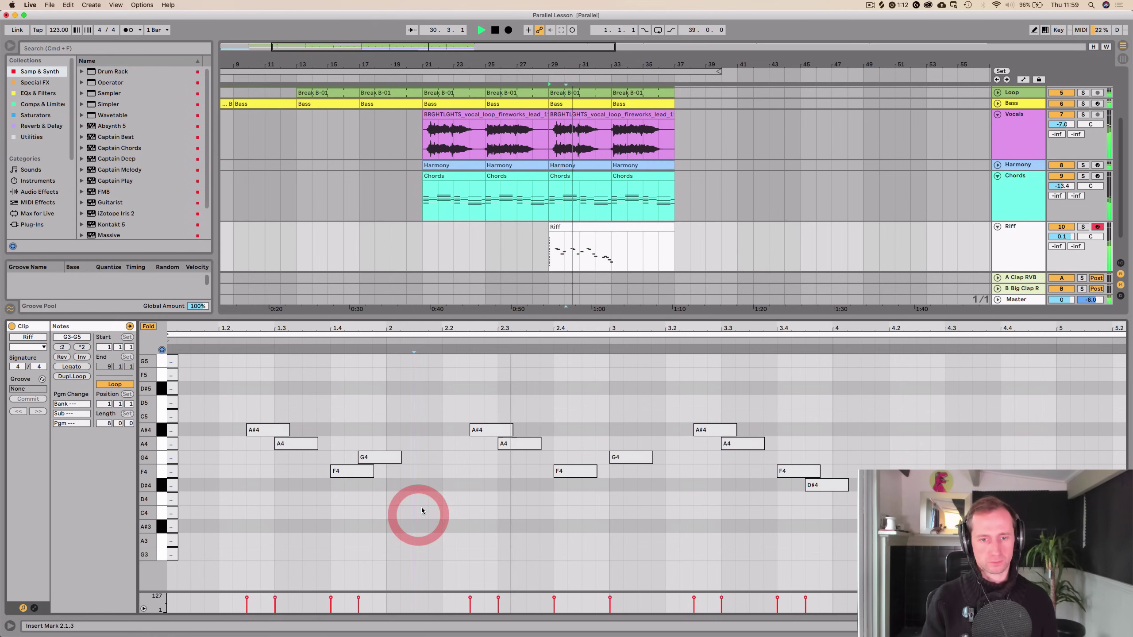
pyautogui.hotkey('shift', 'Tab')
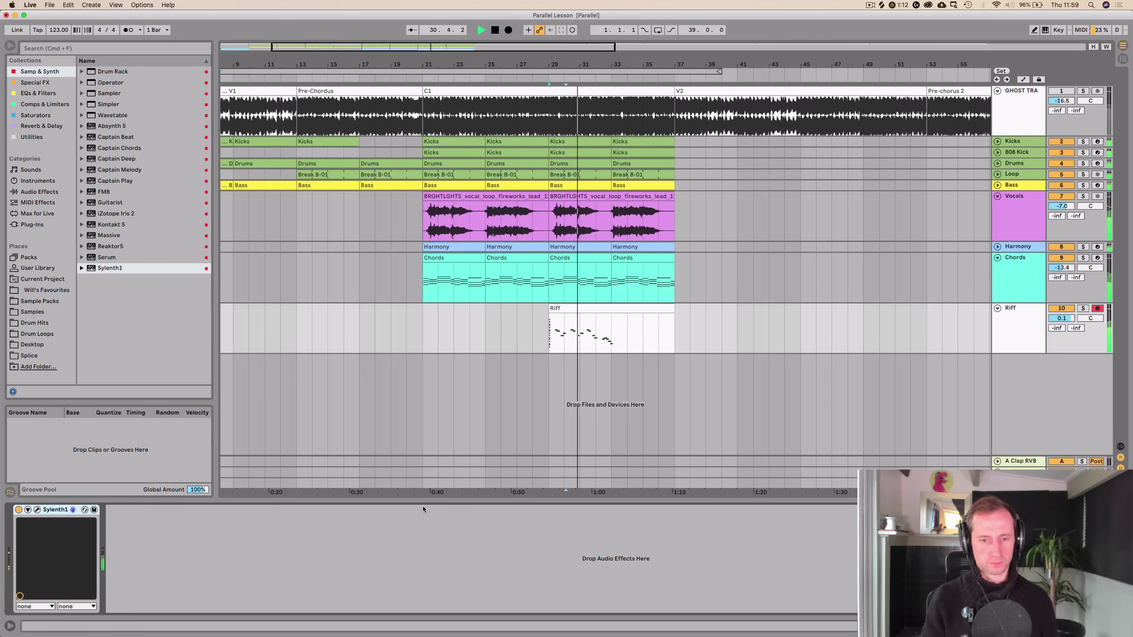
# Open the Riff track's Sylenth1, turn on Mono Legato and adjust the portamento time
pyautogui.click(37, 509)
pyautogui.moveTo(749, 520); pyautogui.dragTo(752, 512)
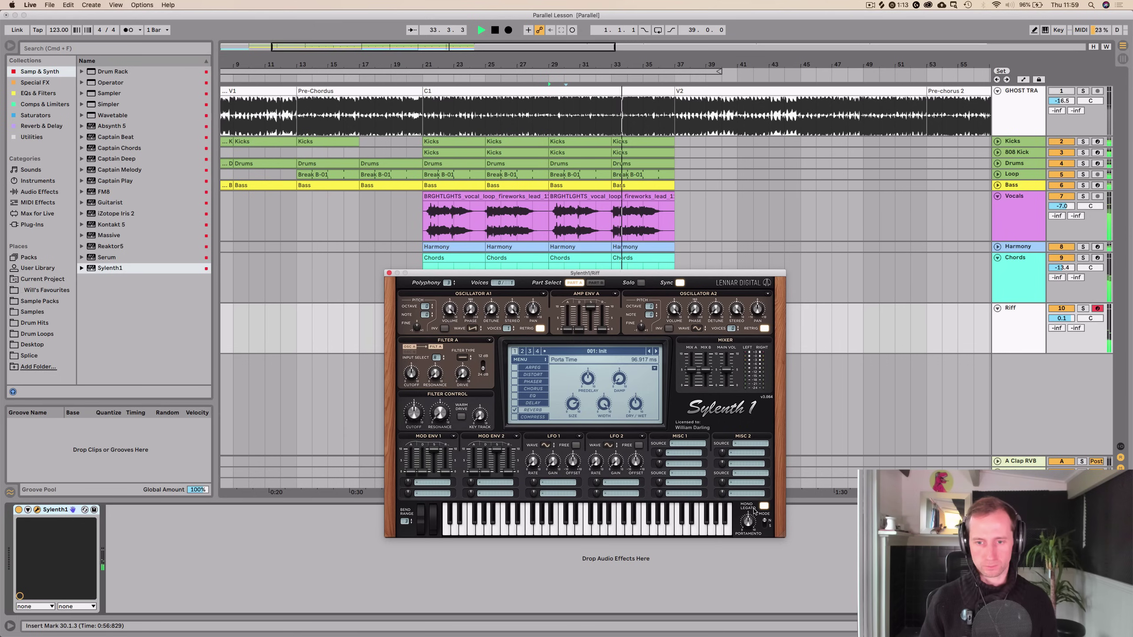
pyautogui.moveTo(608, 276); pyautogui.dragTo(698, 373)
# Set Sylenth1's portamento time to about 74 ms while playing the riff from bar 29, and close the plug-in window
pyautogui.press('space')
pyautogui.doubleClick(574, 309)
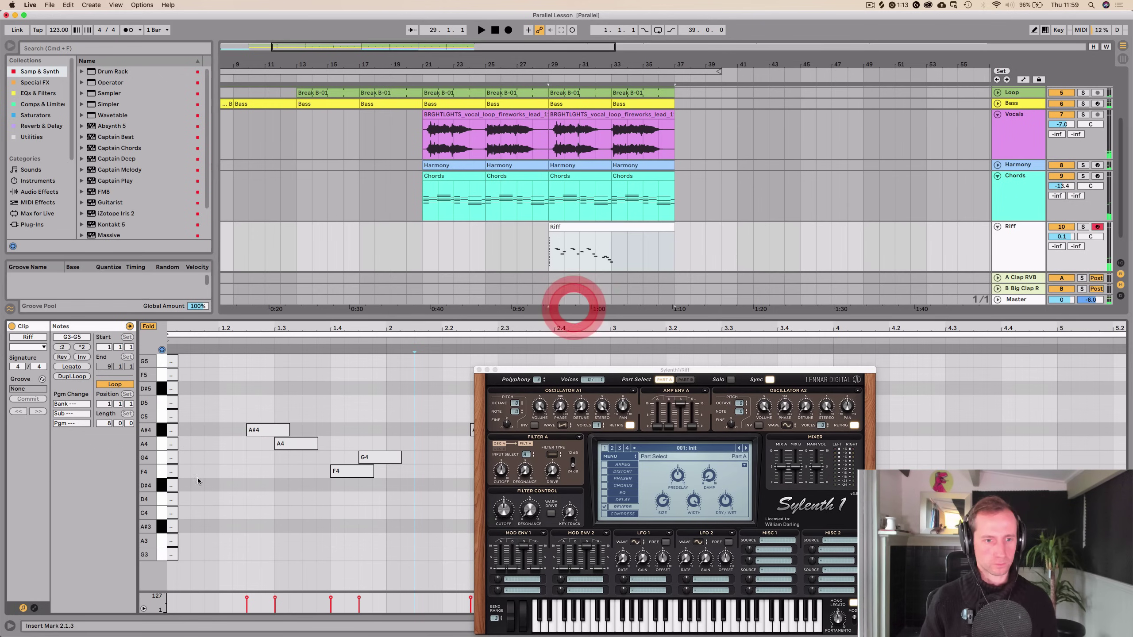
pyautogui.click(243, 458)
pyautogui.doubleClick(242, 459)
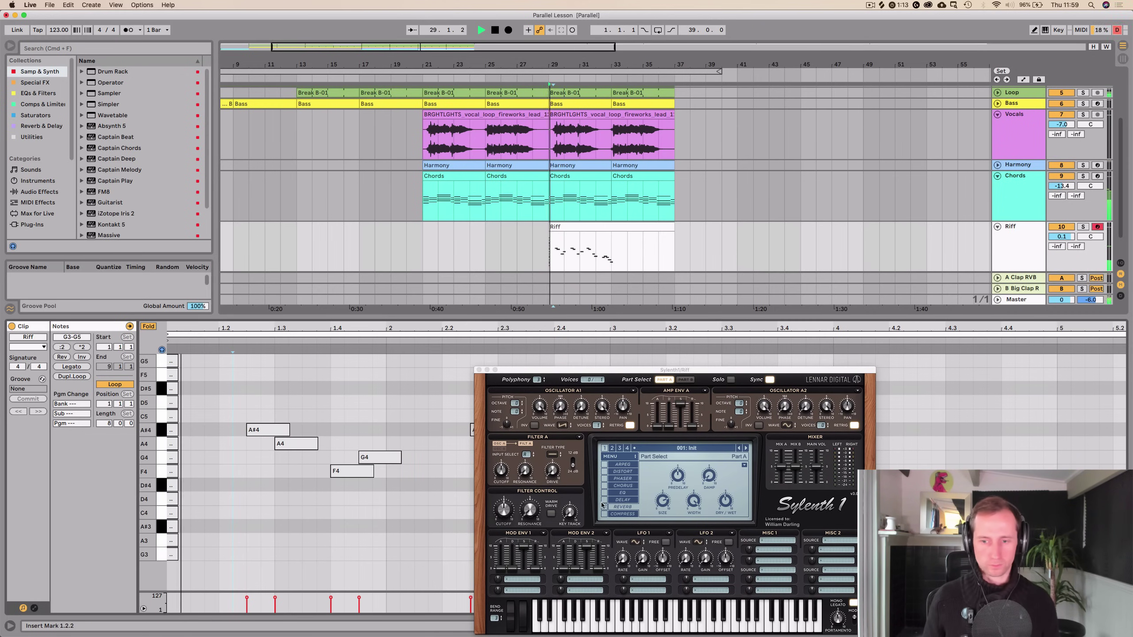
pyautogui.click(853, 624)
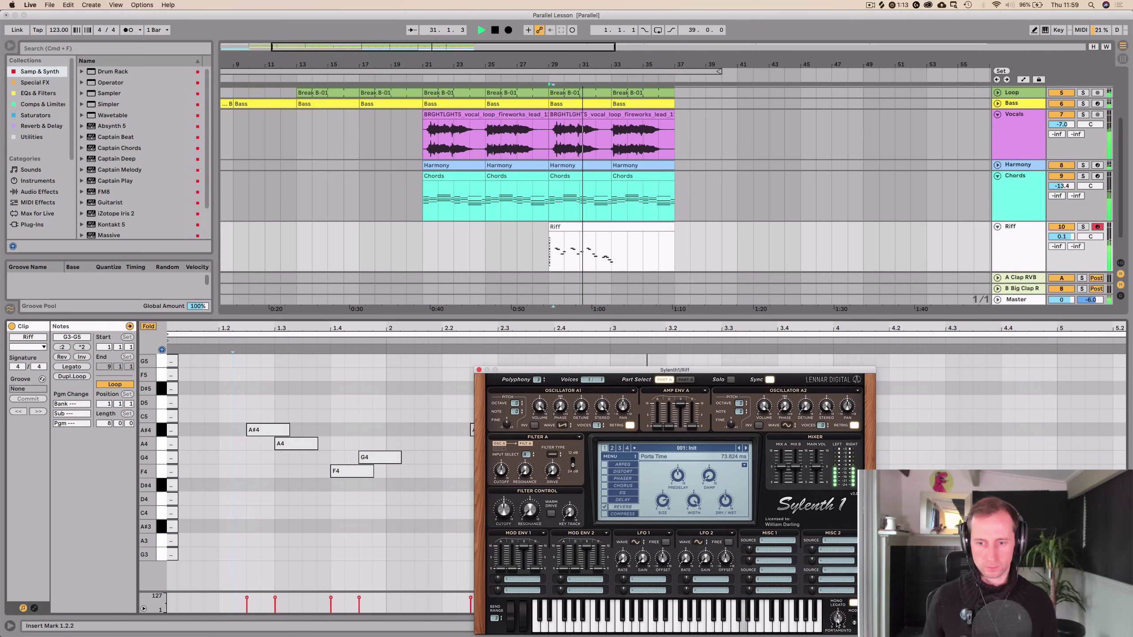
pyautogui.click(838, 624)
pyautogui.click(479, 369)
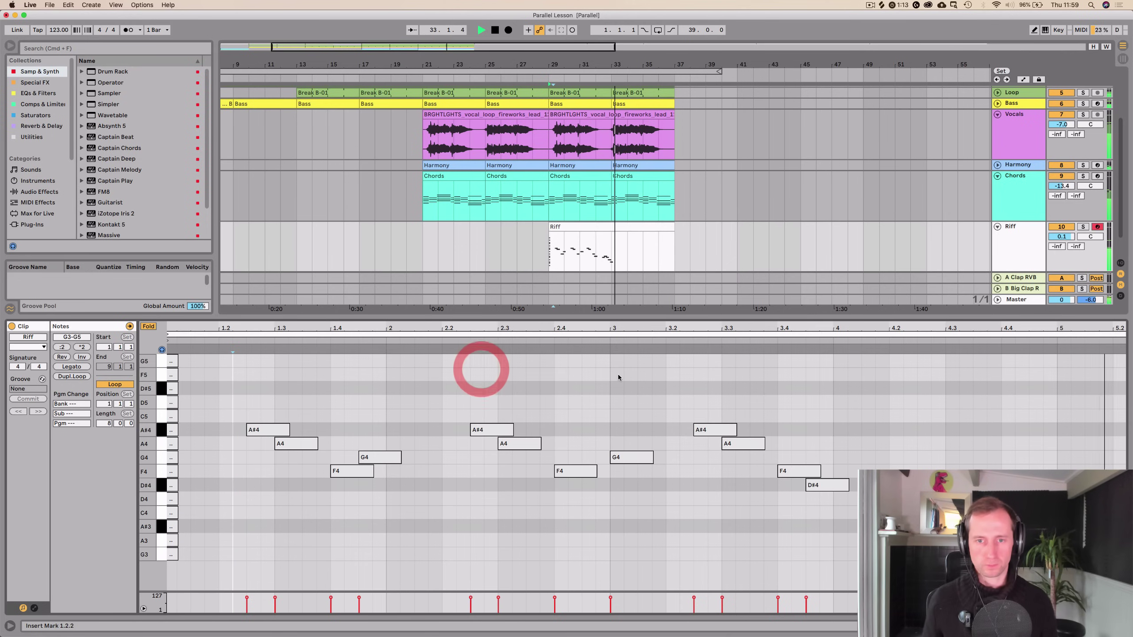
# Duplicate the four-bar riff at bars 29–33 to fill the rest of C1, and play the end of the section
pyautogui.moveTo(600, 246); pyautogui.dragTo(551, 244)
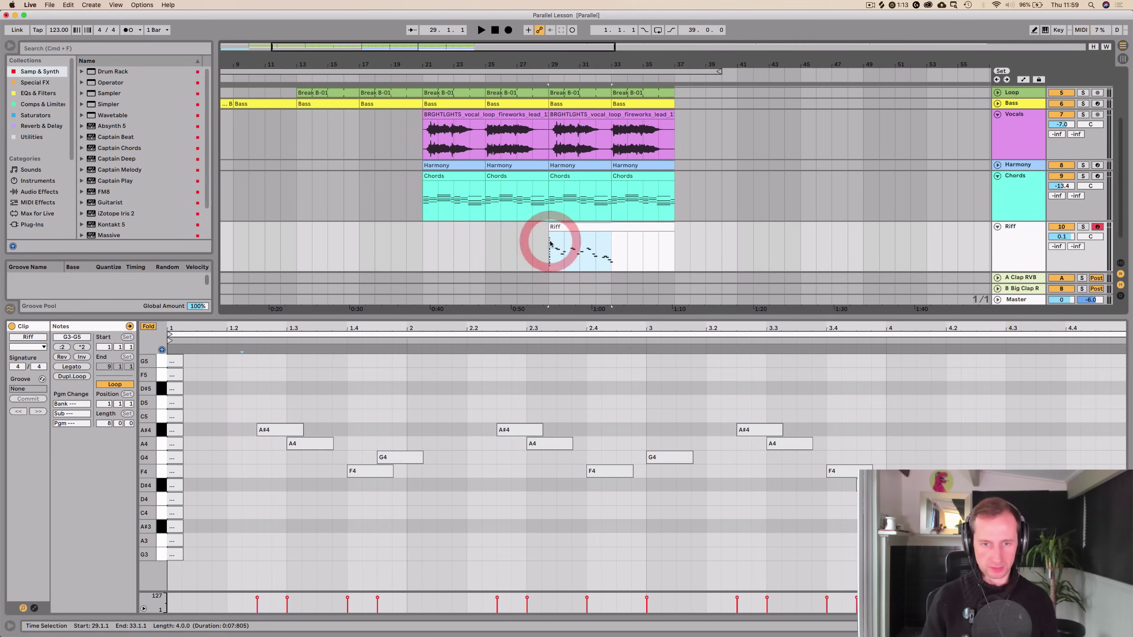
pyautogui.press('super+d')
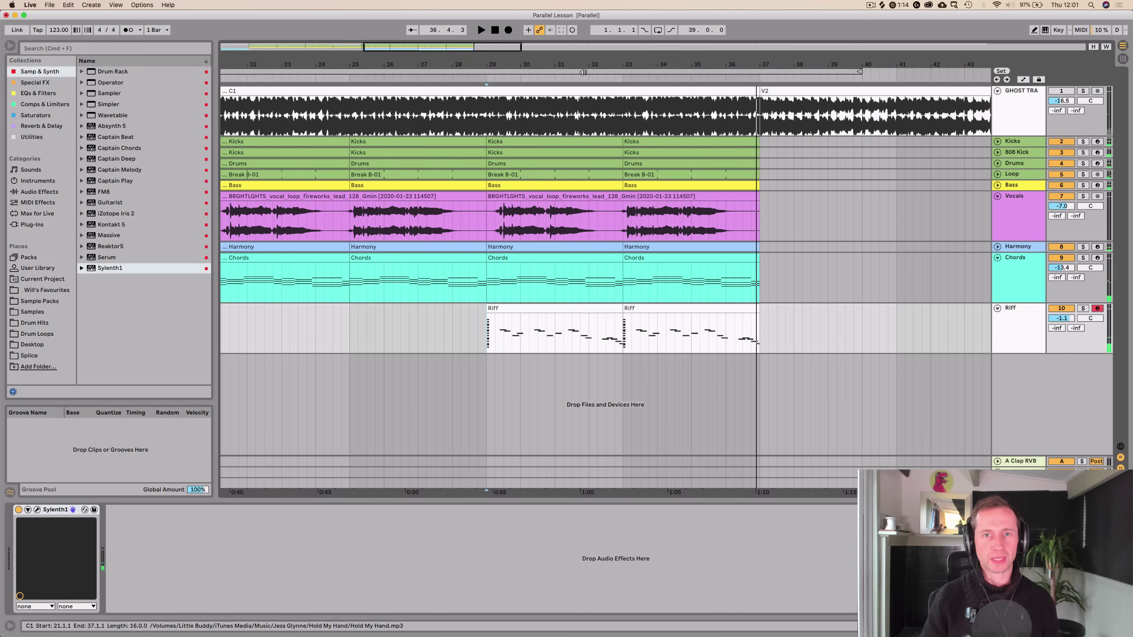
pyautogui.press('w')
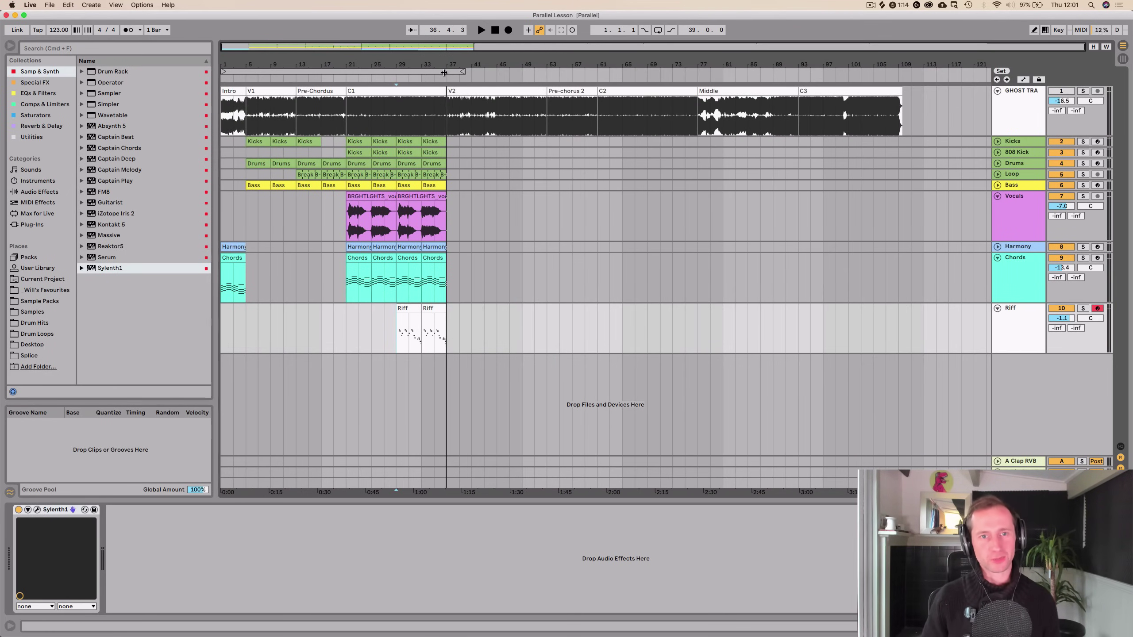
pyautogui.click(442, 71)
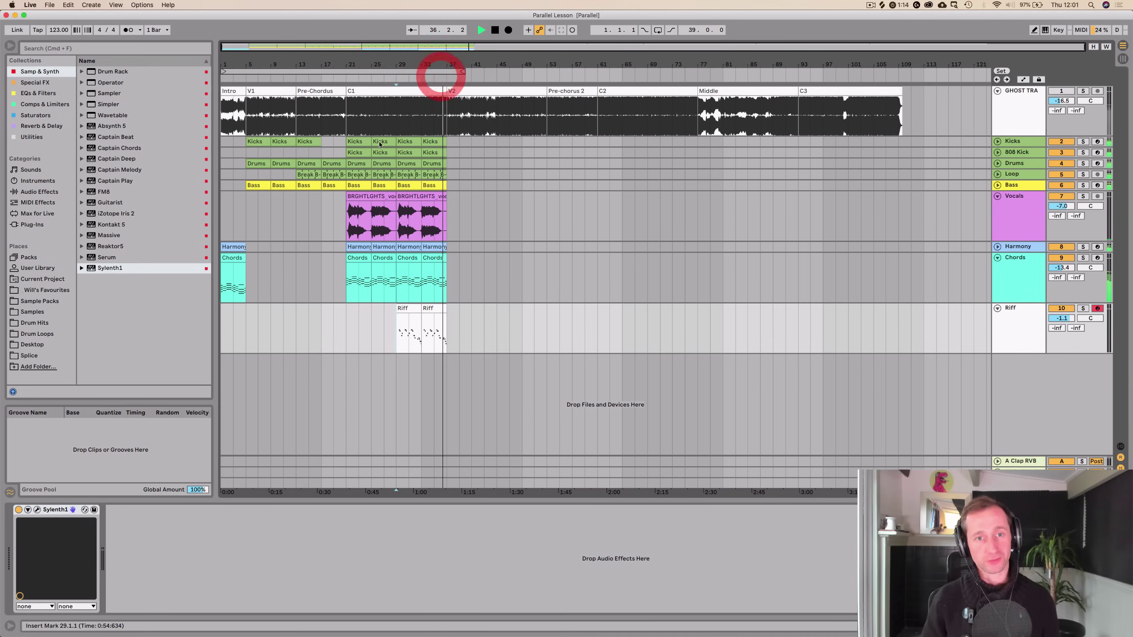
# Solo the ghost reference track, listen to V2 from bar 37 and further in, and turn the solo off
pyautogui.click(347, 197)
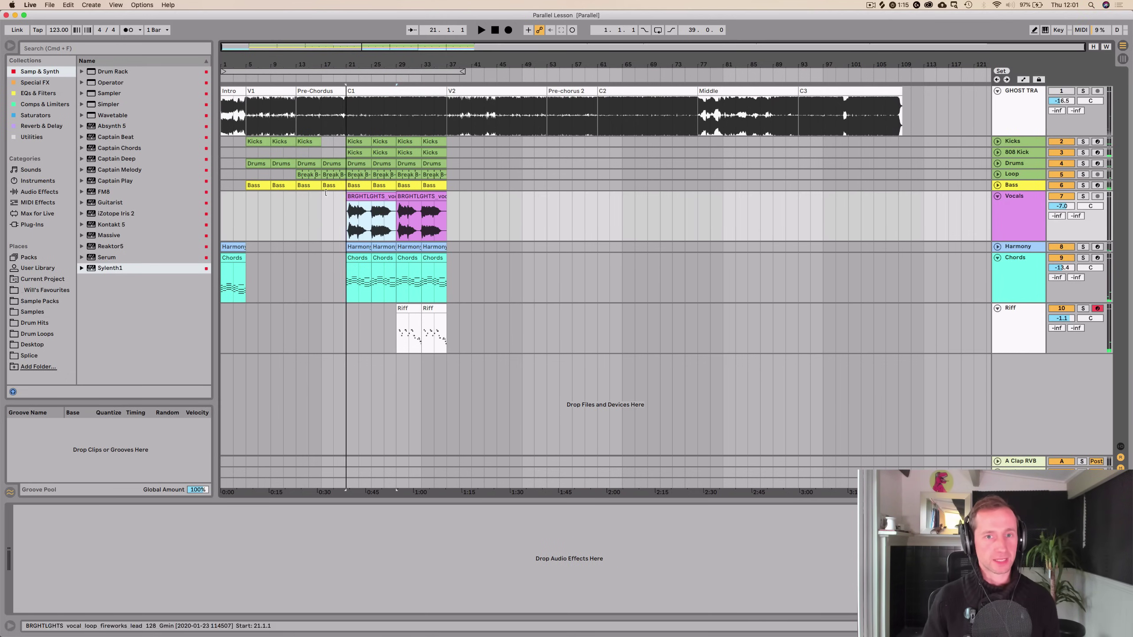
pyautogui.click(321, 182)
pyautogui.click(450, 126)
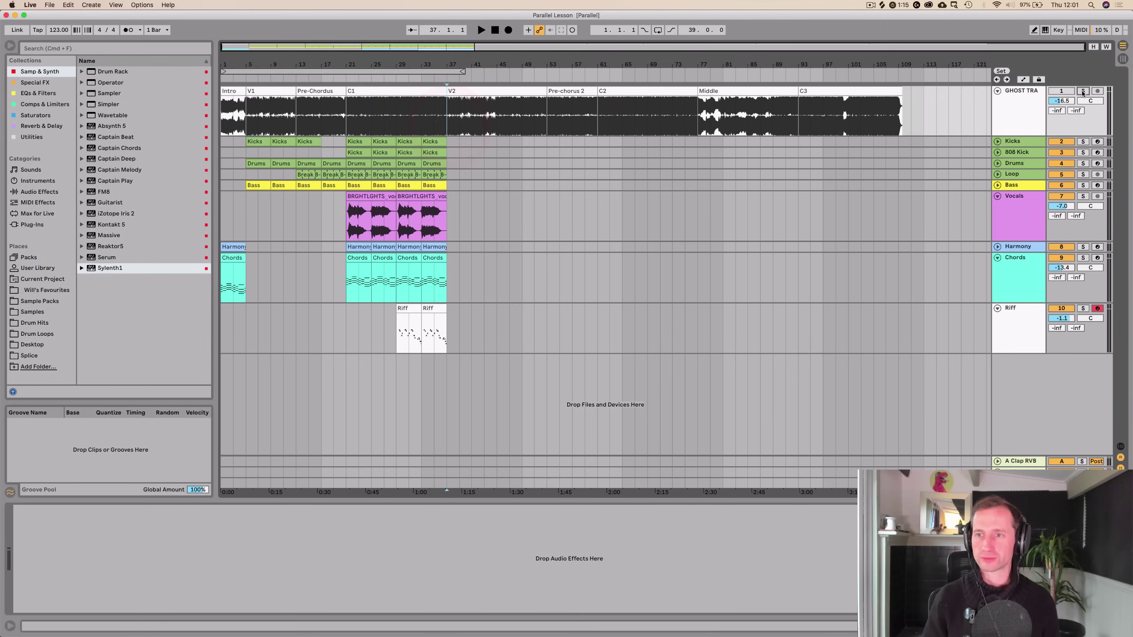
pyautogui.click(1083, 91)
pyautogui.press('space')
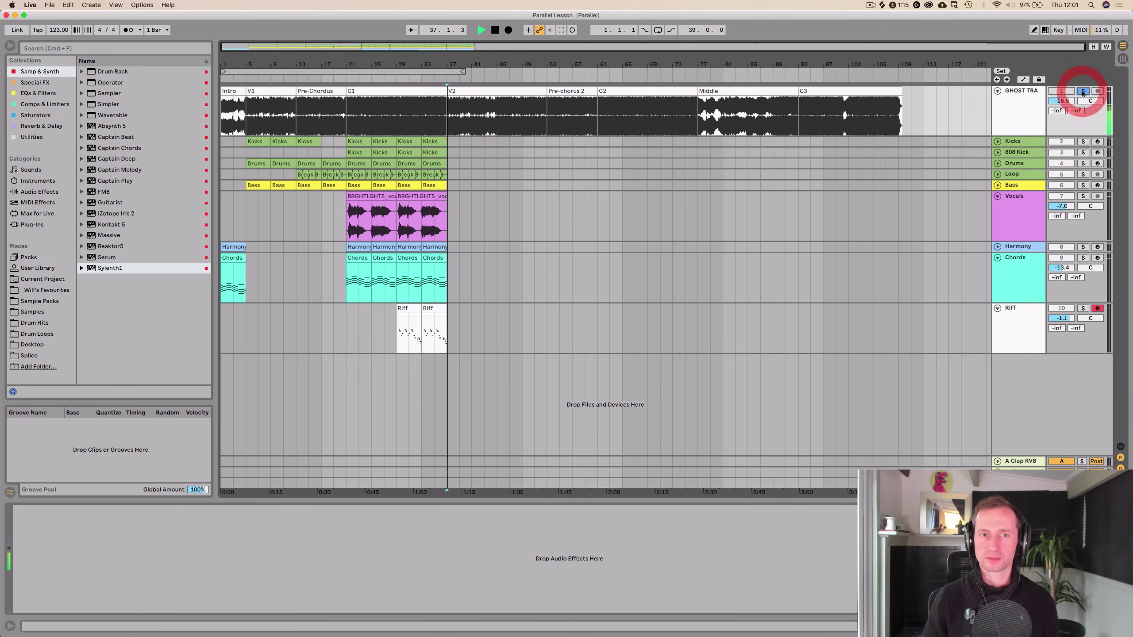
pyautogui.click(486, 107)
pyautogui.press('space')
pyautogui.click(1083, 91)
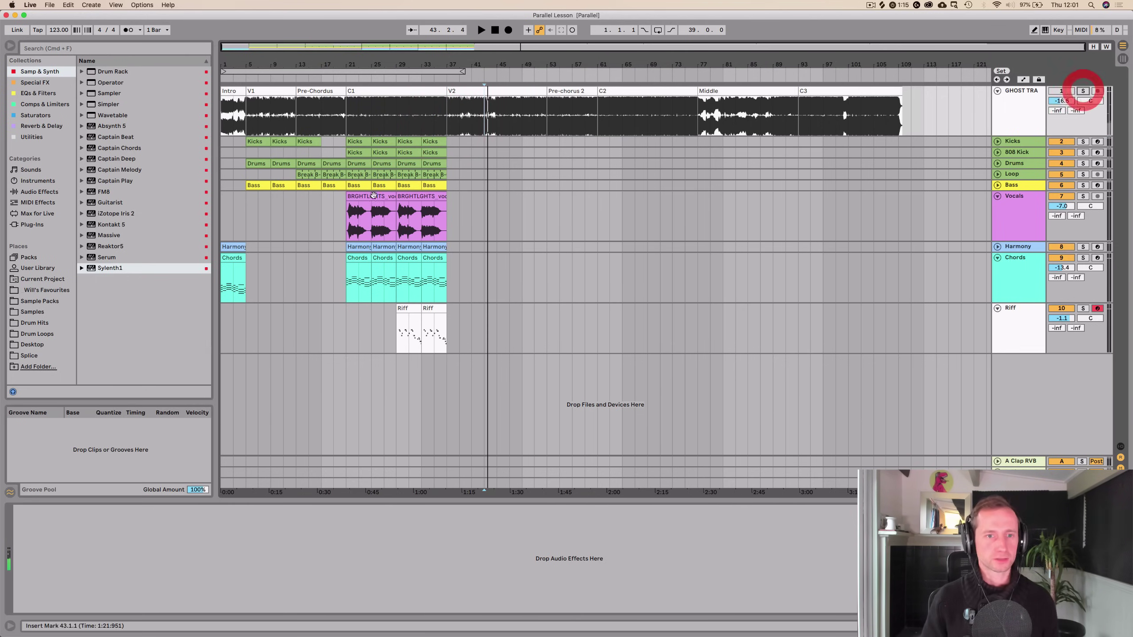
# Copy the V1 and Pre-Chordus clips on the drum, loop and bass tracks to bar 37 for V2, and play them
pyautogui.moveTo(341, 201); pyautogui.dragTo(243, 140)
pyautogui.press('super+c')
pyautogui.click(448, 142)
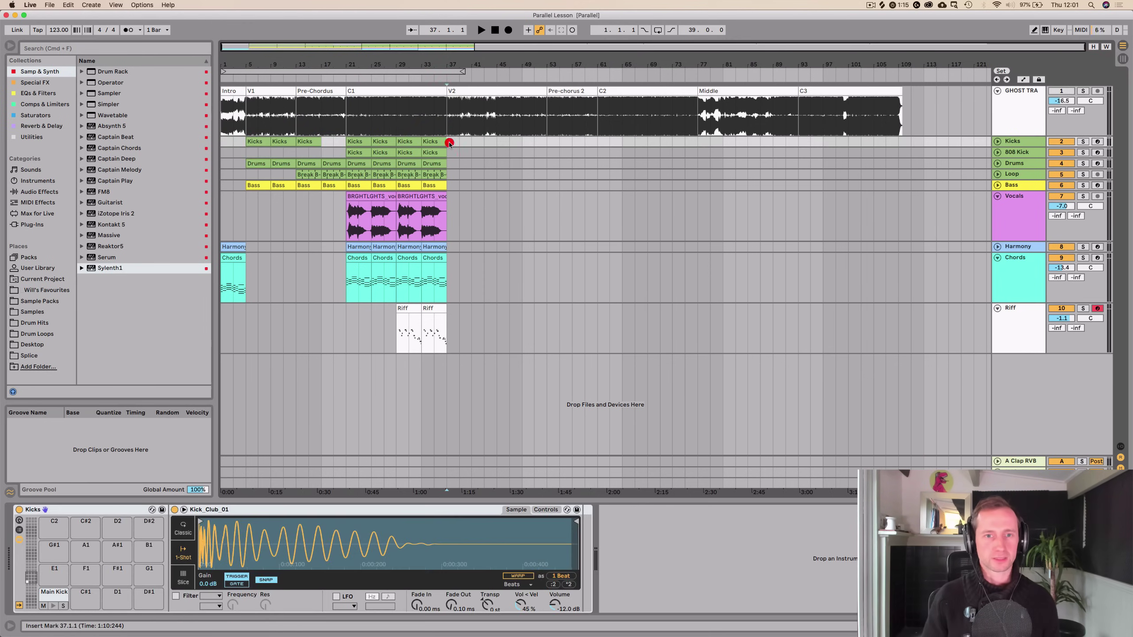
pyautogui.press('super+v')
pyautogui.press('space')
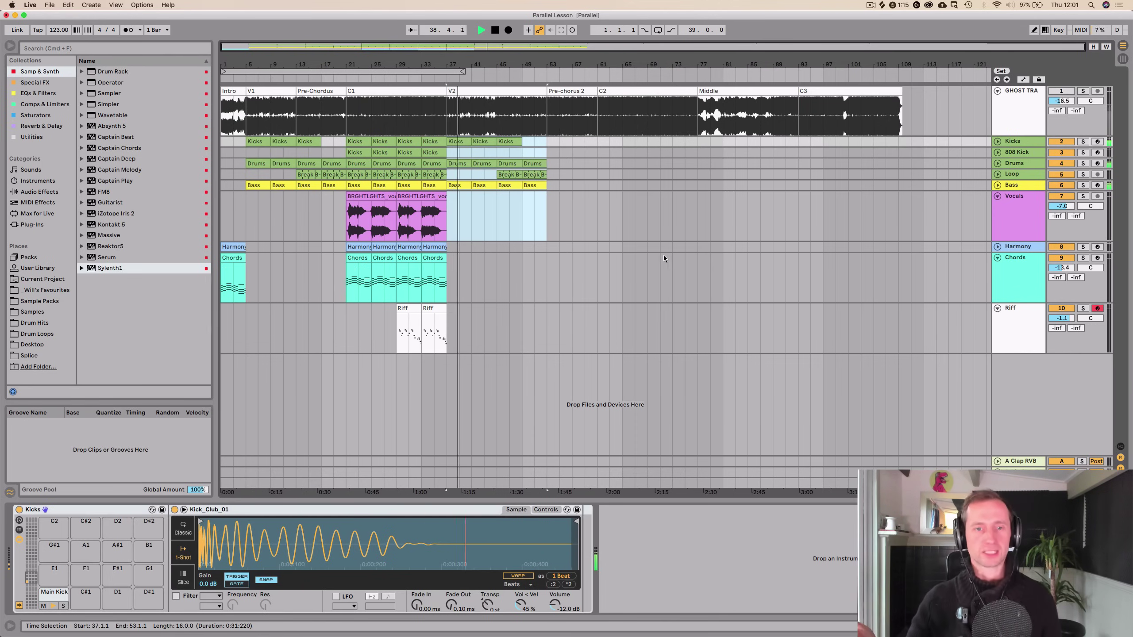
# Duplicate the Kicks clip at bar 45 to fill the last four bars of V2
pyautogui.click(543, 221)
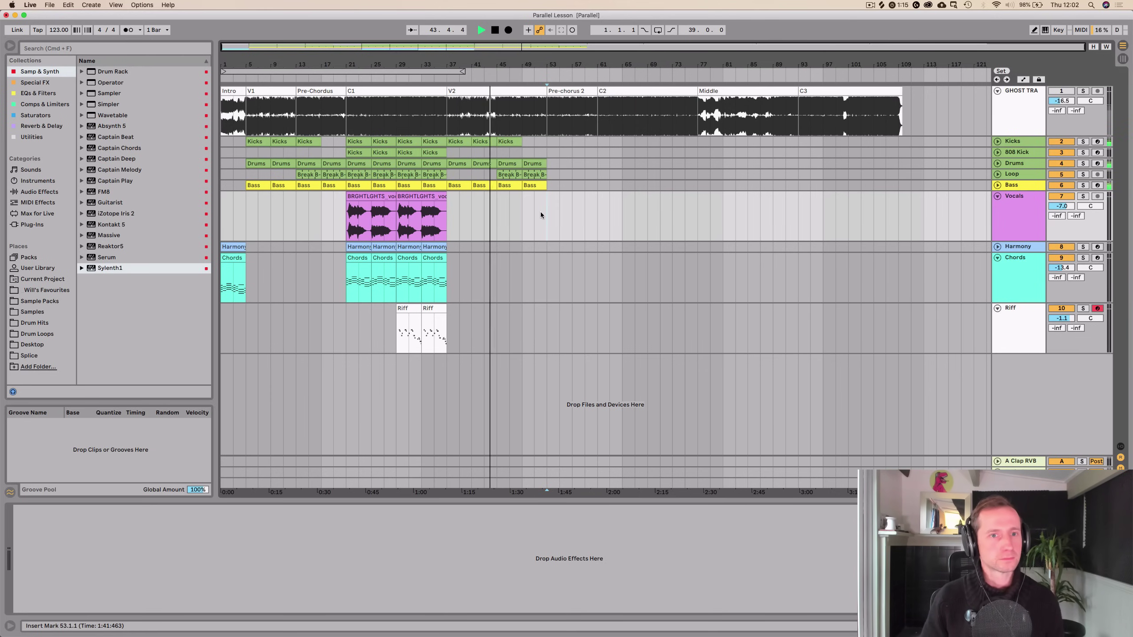
pyautogui.moveTo(540, 212); pyautogui.dragTo(506, 143)
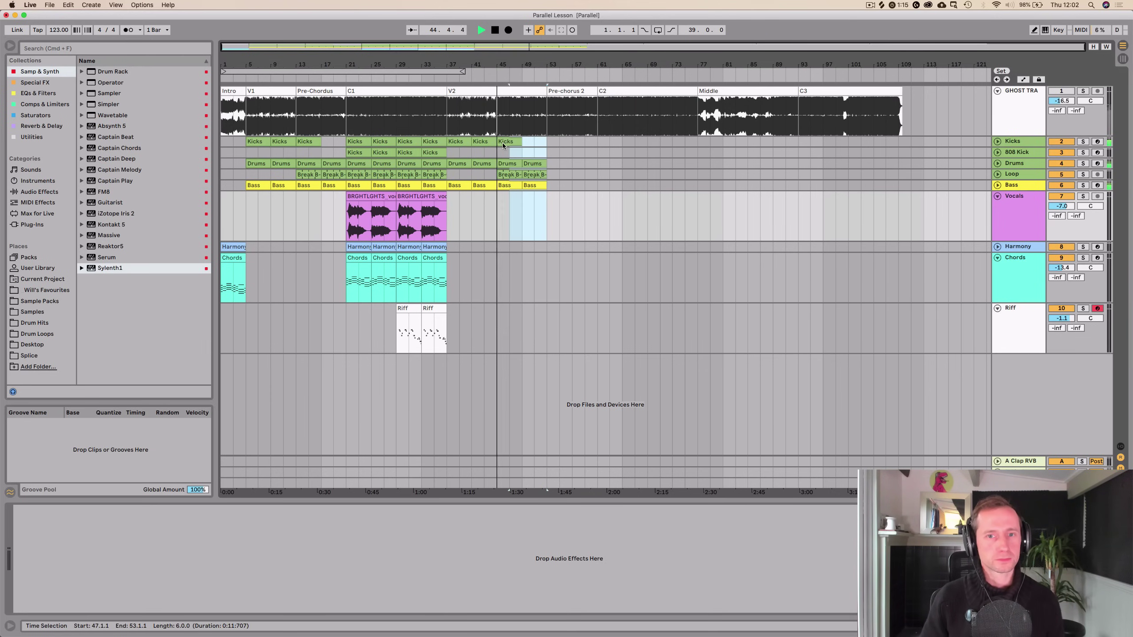
pyautogui.click(528, 144)
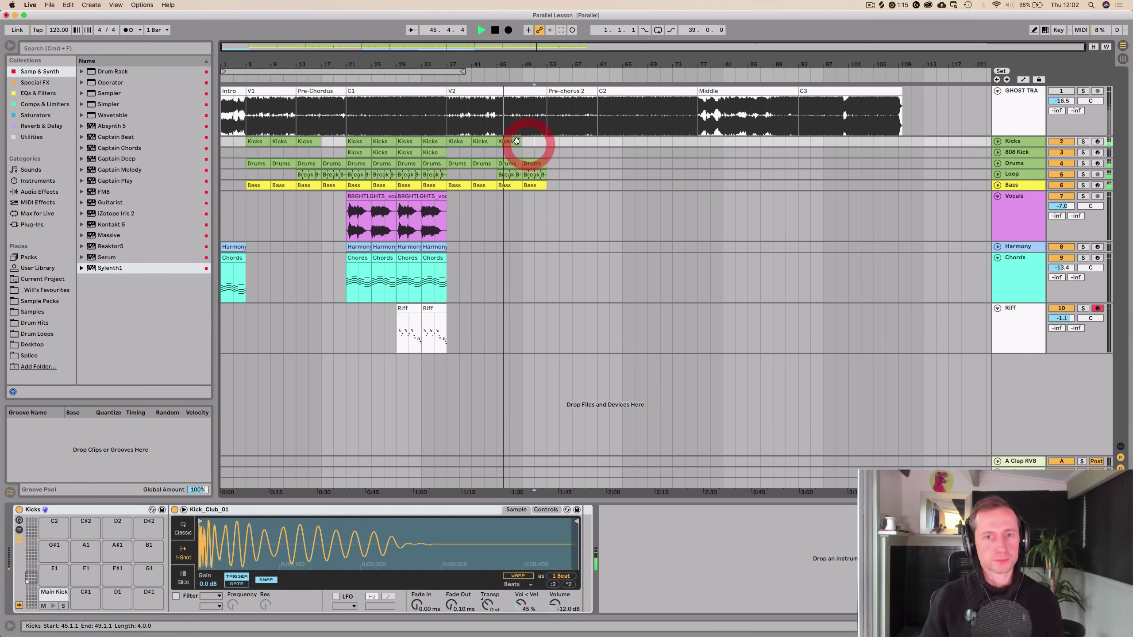
pyautogui.click(517, 142)
pyautogui.press('super+d')
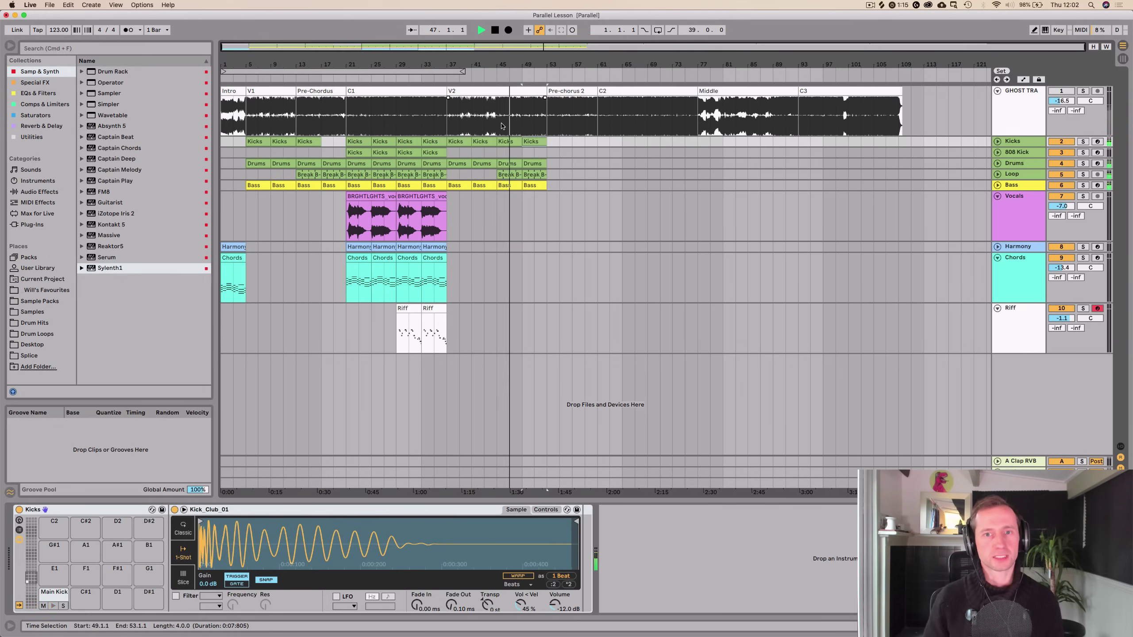
# Copy the first C1 Chords clip to bar 53 and duplicate it to fill Pre-chorus 2
pyautogui.click(556, 195)
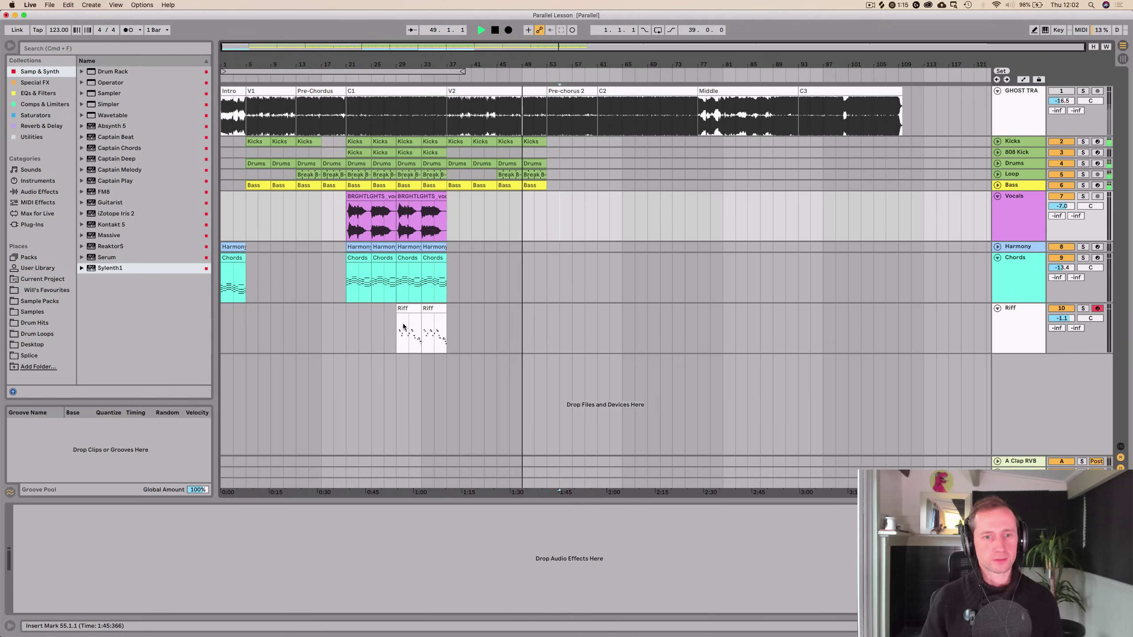
pyautogui.moveTo(355, 265); pyautogui.dragTo(557, 268)
pyautogui.press('super+d')
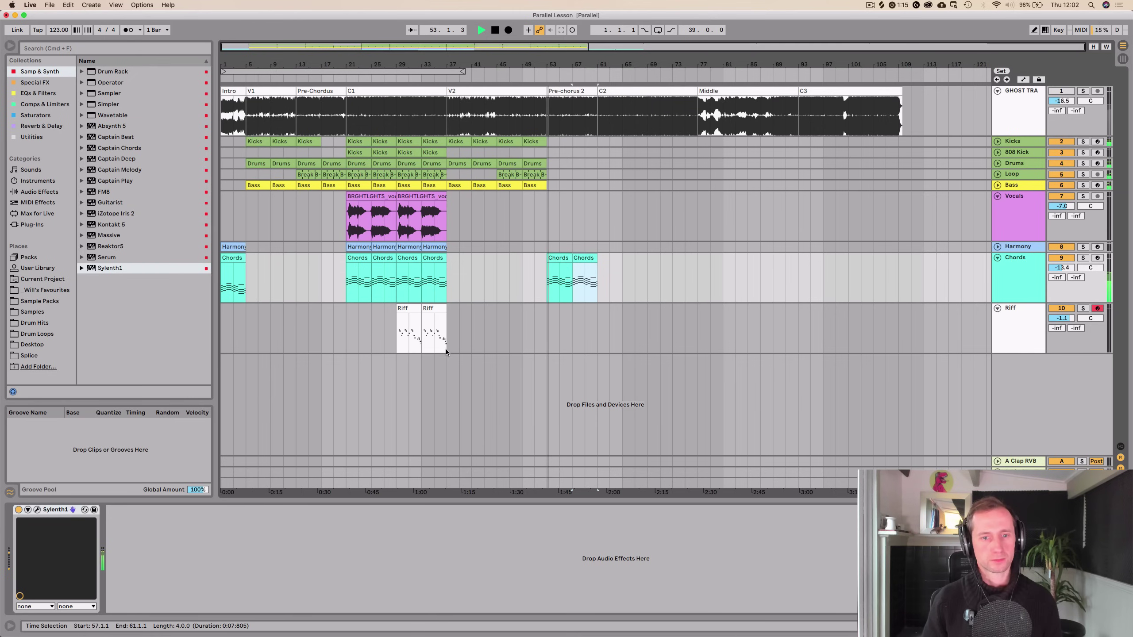
# Copy all C1 clips from Kicks through Riff and paste them at bar 61 for C2
pyautogui.moveTo(445, 360); pyautogui.dragTo(351, 139)
pyautogui.press('super+c')
pyautogui.click(598, 143)
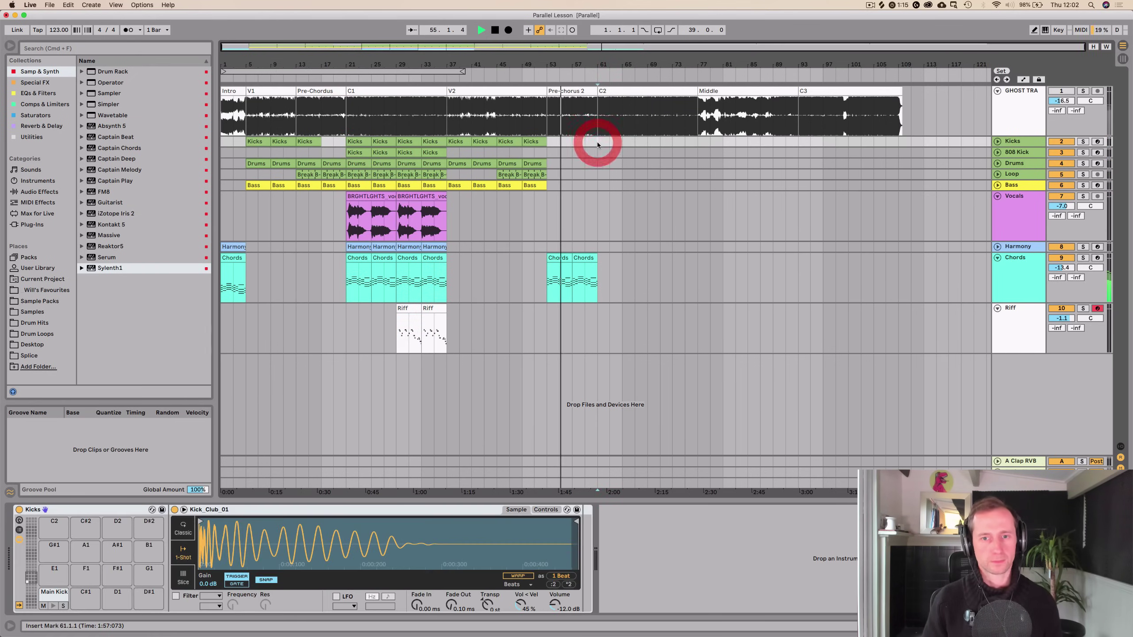
pyautogui.press('super+v')
# Listen through Pre-chorus 2 and C2, skipping ahead to the Middle section and the start of C3
pyautogui.click(587, 161)
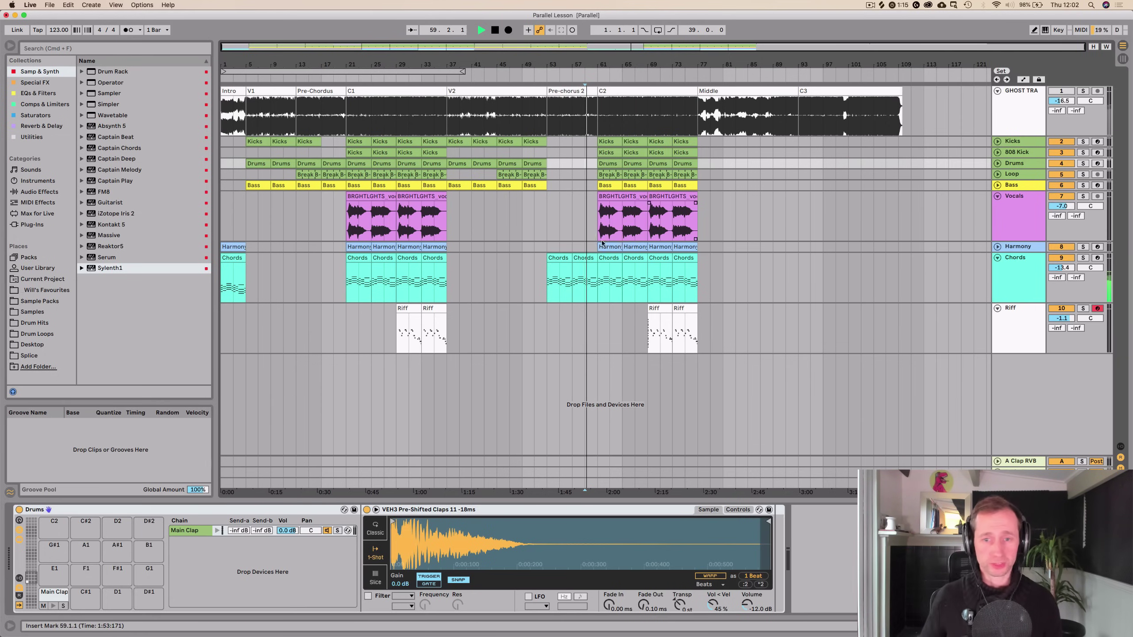
pyautogui.click(548, 195)
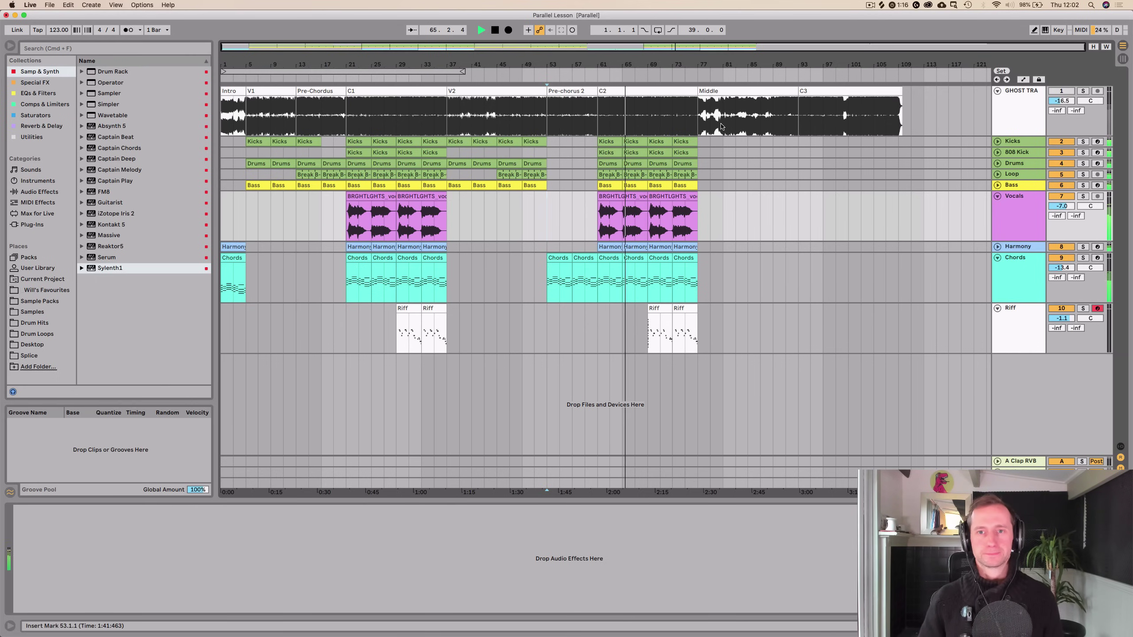
pyautogui.click(690, 69)
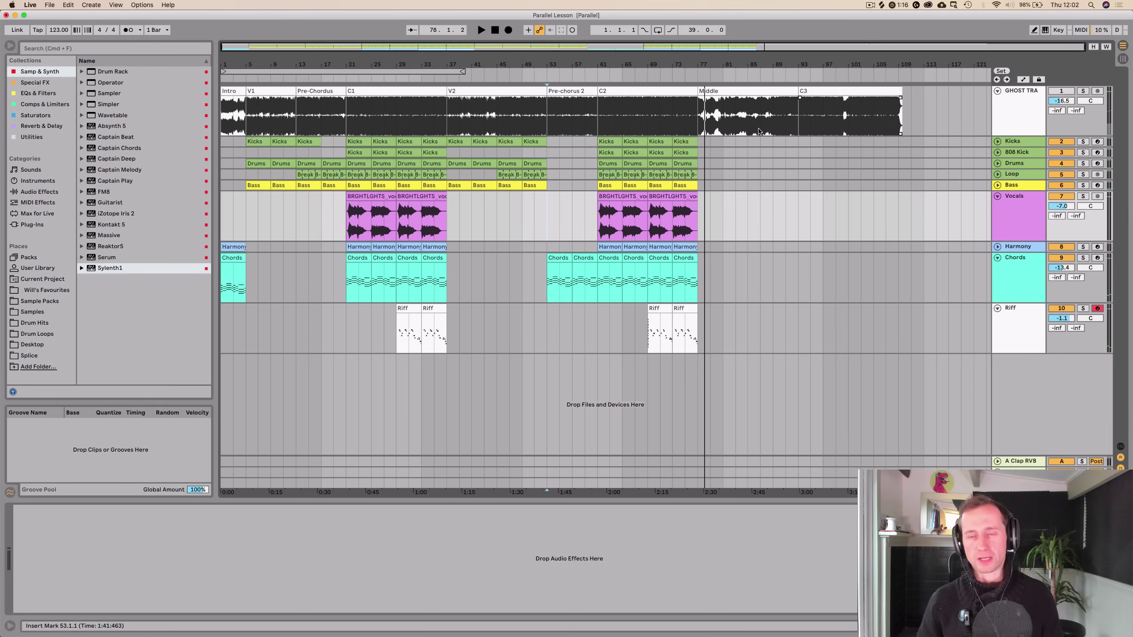
pyautogui.click(789, 71)
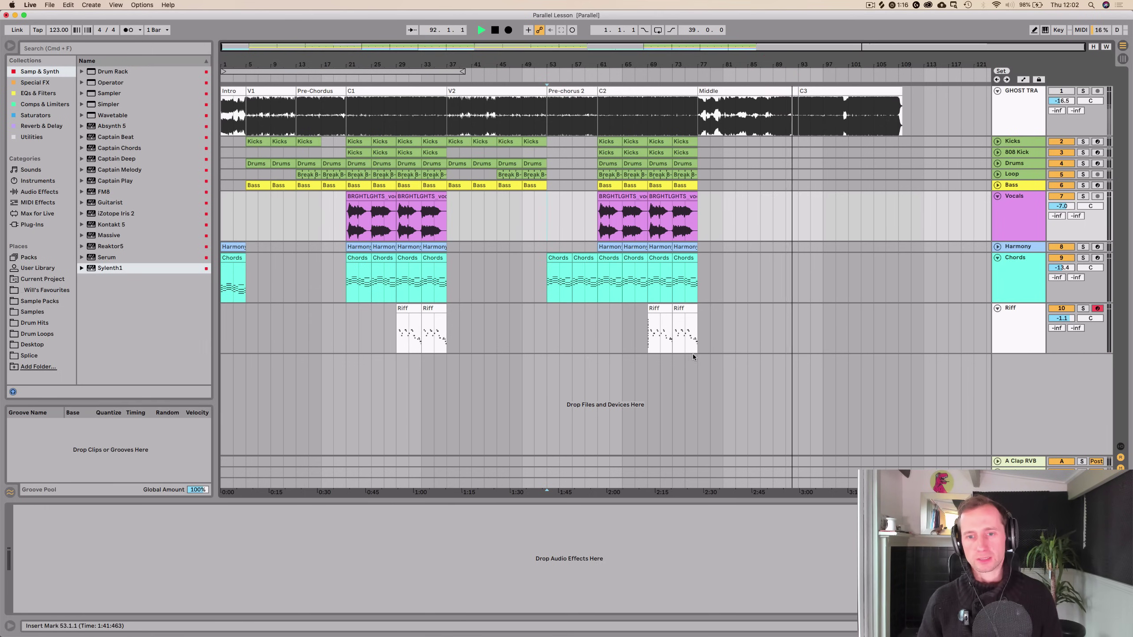
pyautogui.press('space')
# Paste the full chorus arrangement, Kicks through Riff, at bar 93 for C3
pyautogui.moveTo(699, 355); pyautogui.dragTo(616, 146)
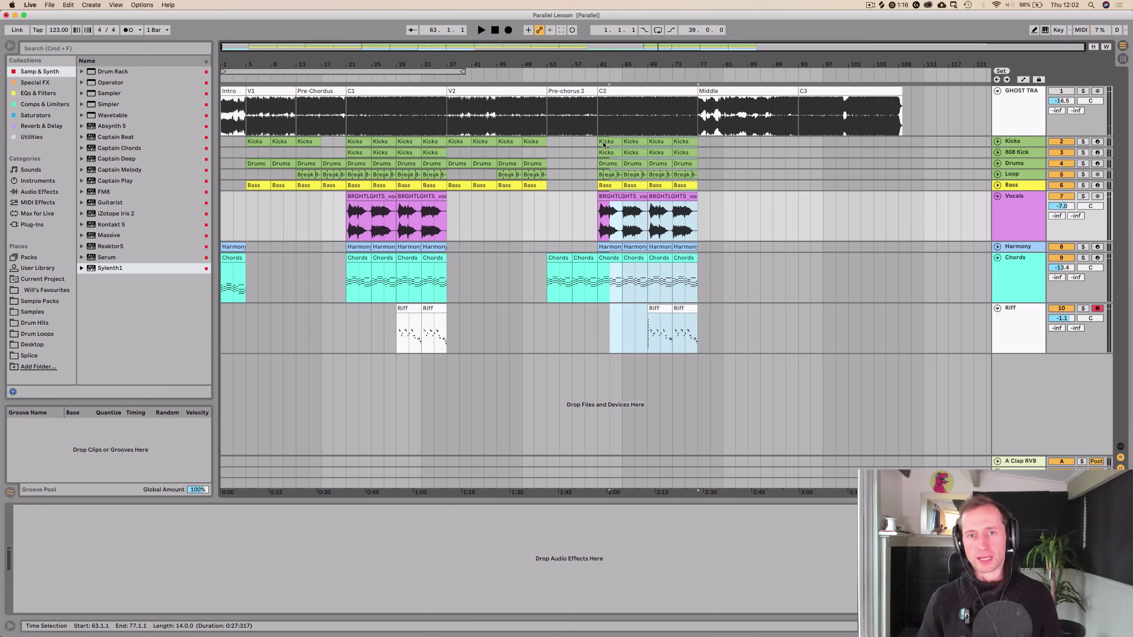
pyautogui.click(601, 143)
pyautogui.click(798, 142)
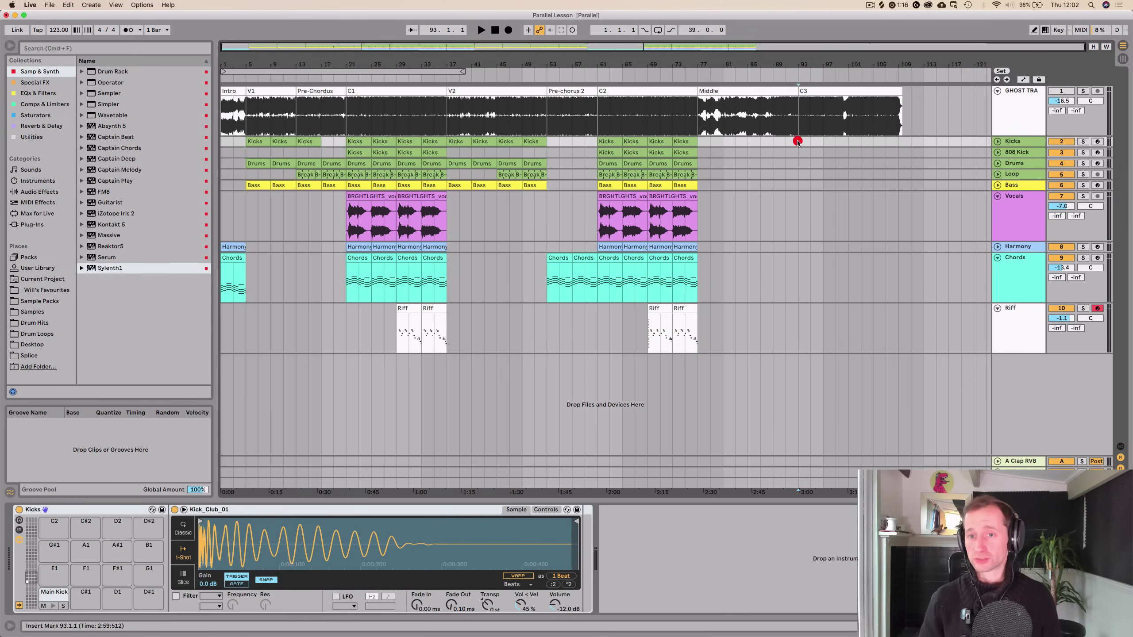
pyautogui.press('super+v')
# Duplicate the last C2 Chords clip four times to fill the Middle section, and save the set with playback reset
pyautogui.click(735, 188)
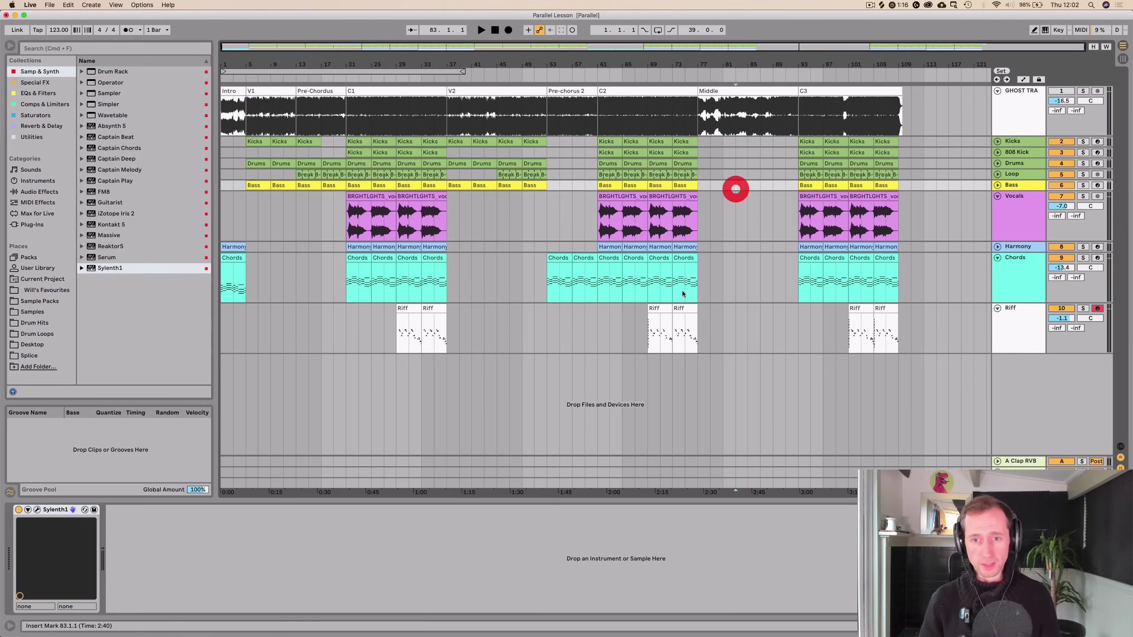
pyautogui.click(688, 258)
pyautogui.press('super+d')
pyautogui.press('super+d')
pyautogui.press('super+d')
pyautogui.press('super+d')
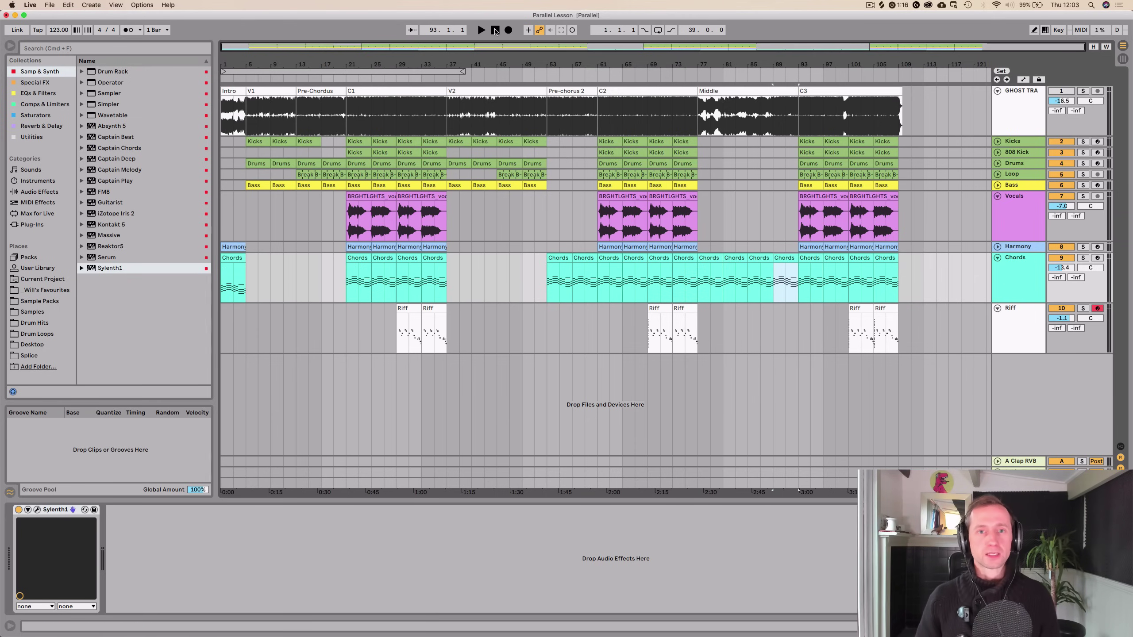
pyautogui.click(495, 30)
pyautogui.press('super+s')
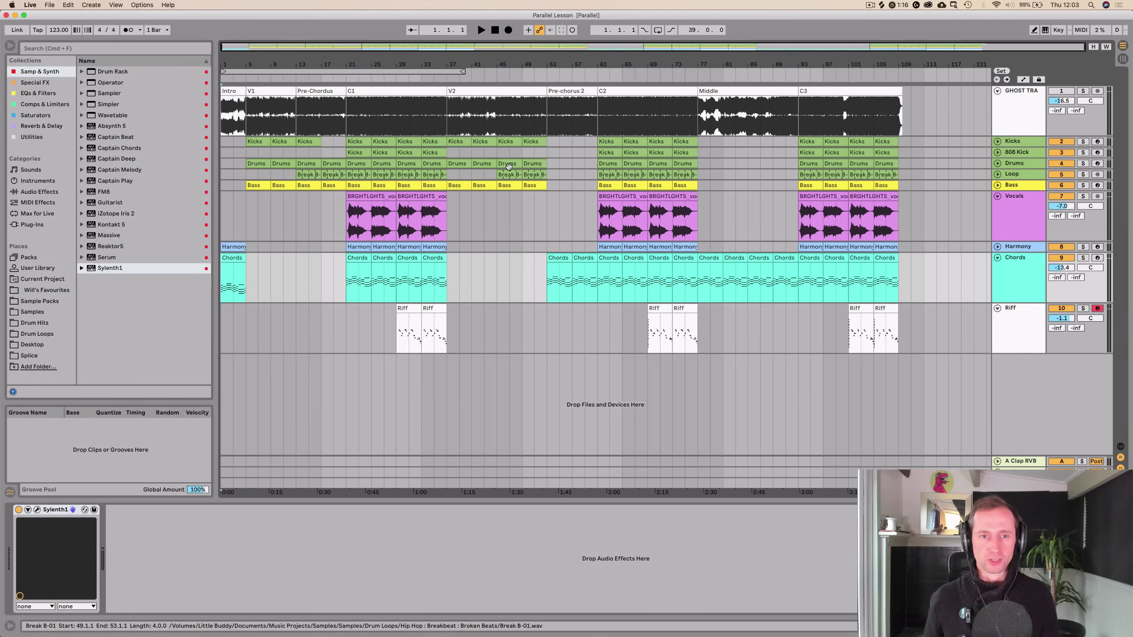
# Collapse the ghost reference track and recolour the Riff track and its clips turquoise to match Chords
pyautogui.click(475, 223)
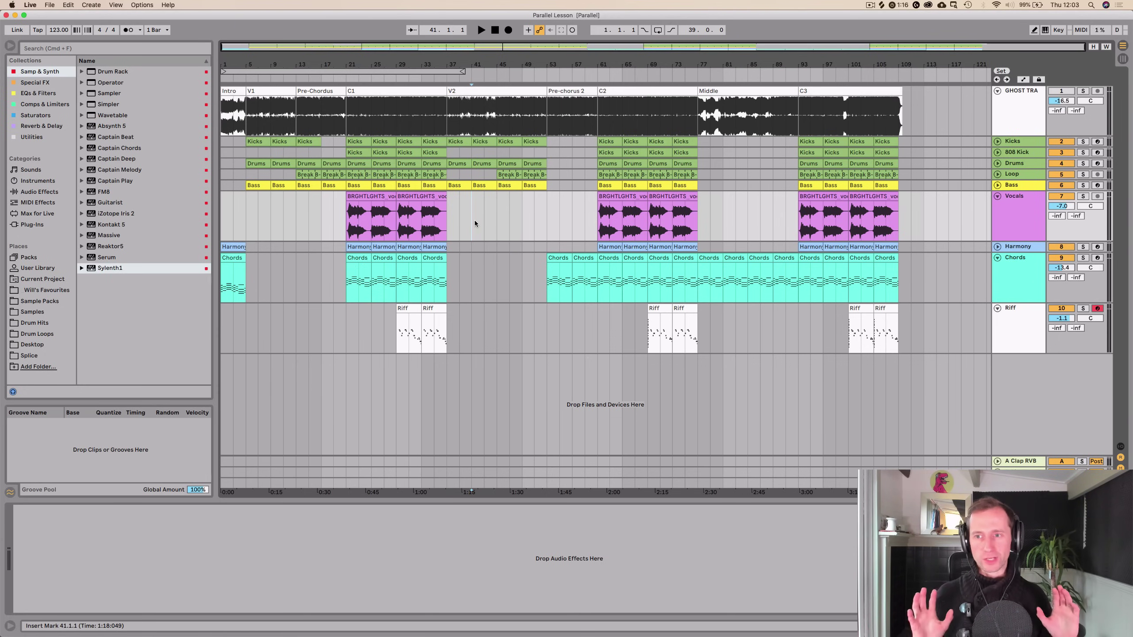
pyautogui.click(997, 91)
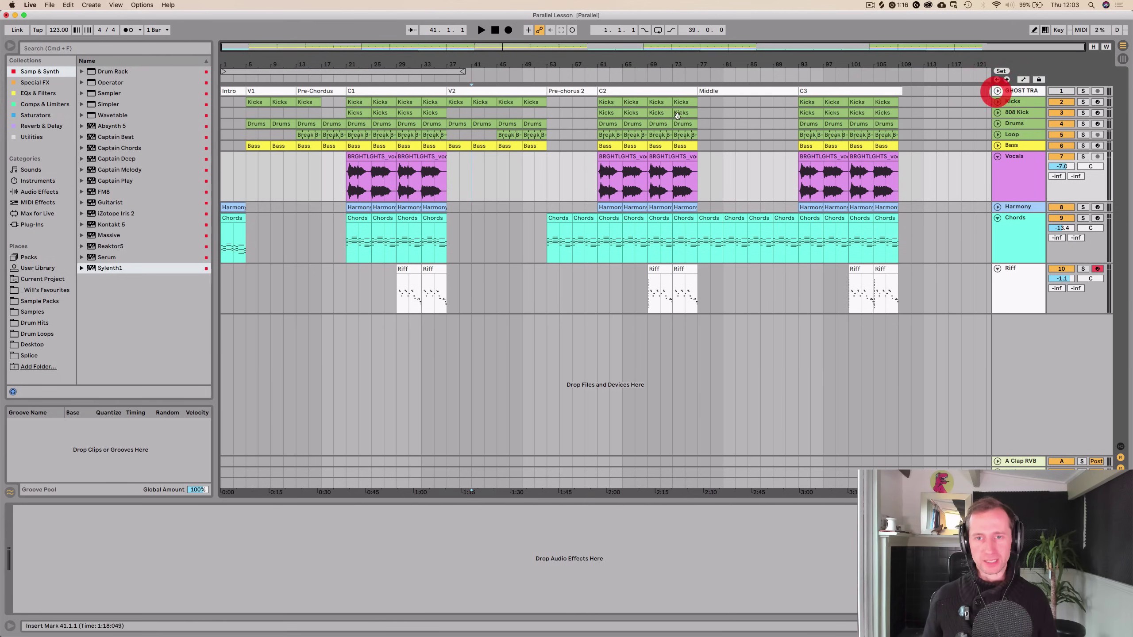
pyautogui.rightClick(1019, 295)
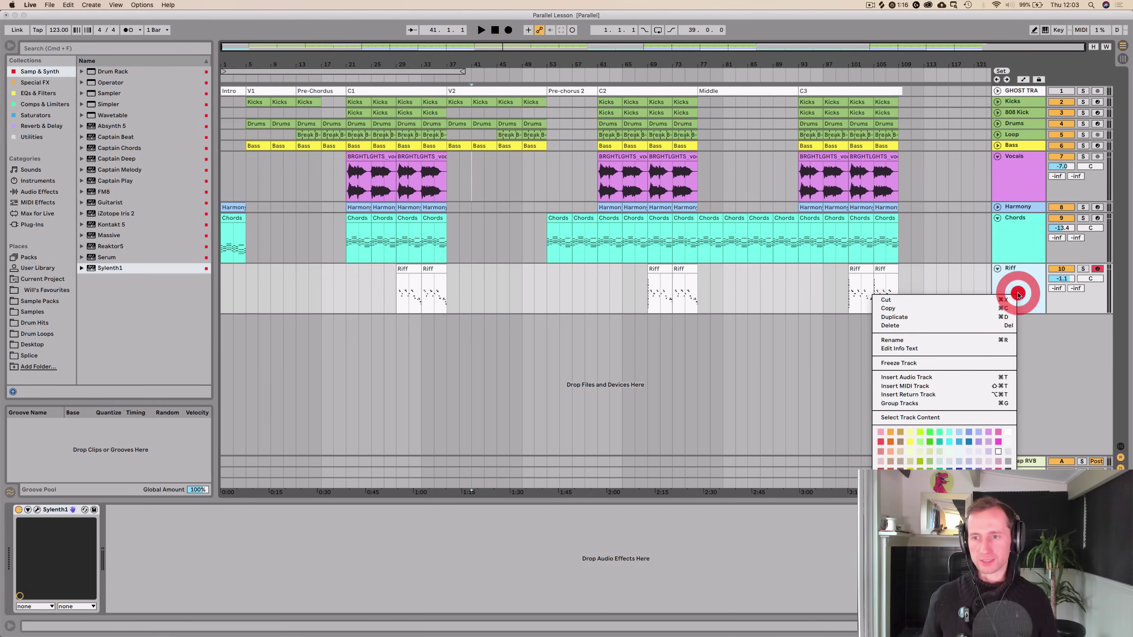
pyautogui.click(950, 431)
pyautogui.rightClick(1029, 292)
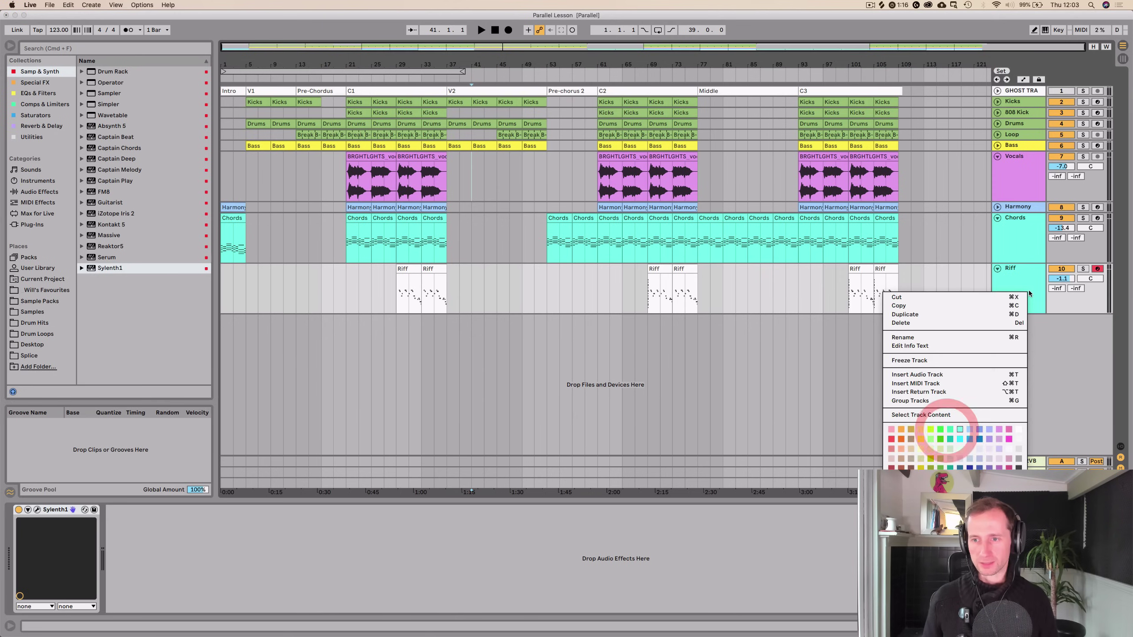
pyautogui.click(975, 442)
pyautogui.click(773, 270)
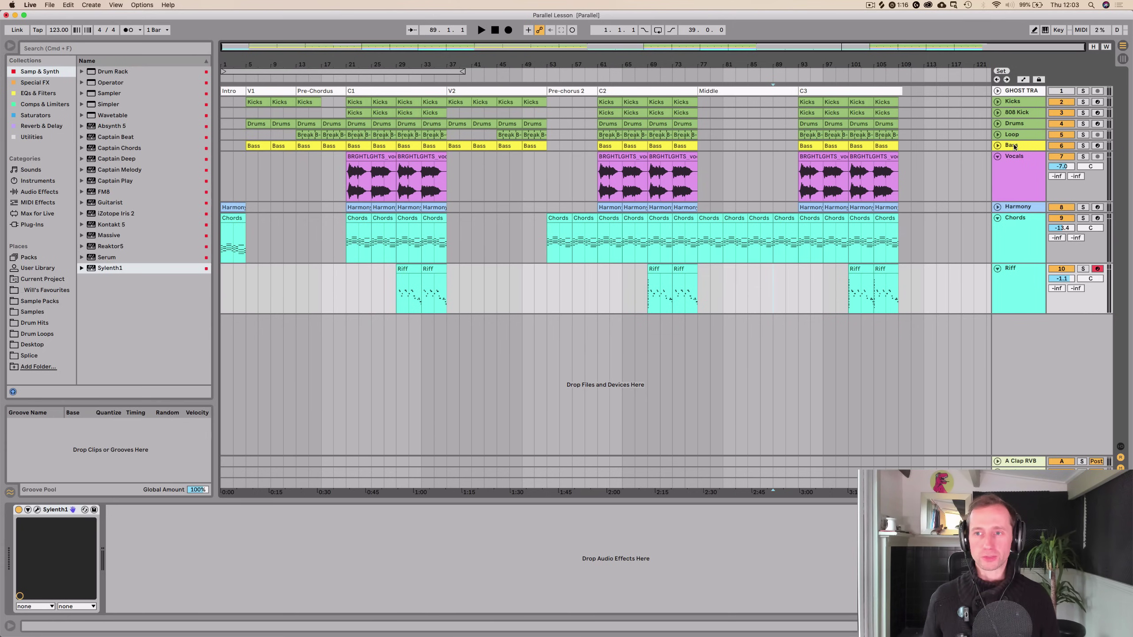
# Collapse the Vocals, Chords and Riff tracks so every track in the arrangement is folded
pyautogui.click(998, 157)
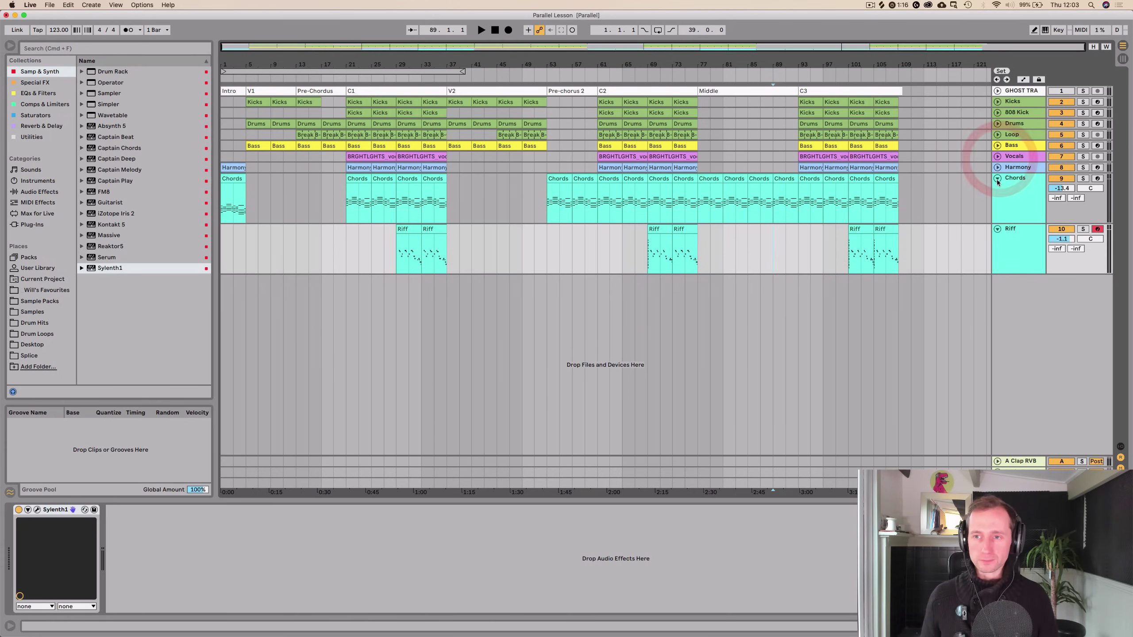
pyautogui.click(998, 178)
pyautogui.click(997, 189)
pyautogui.click(1012, 145)
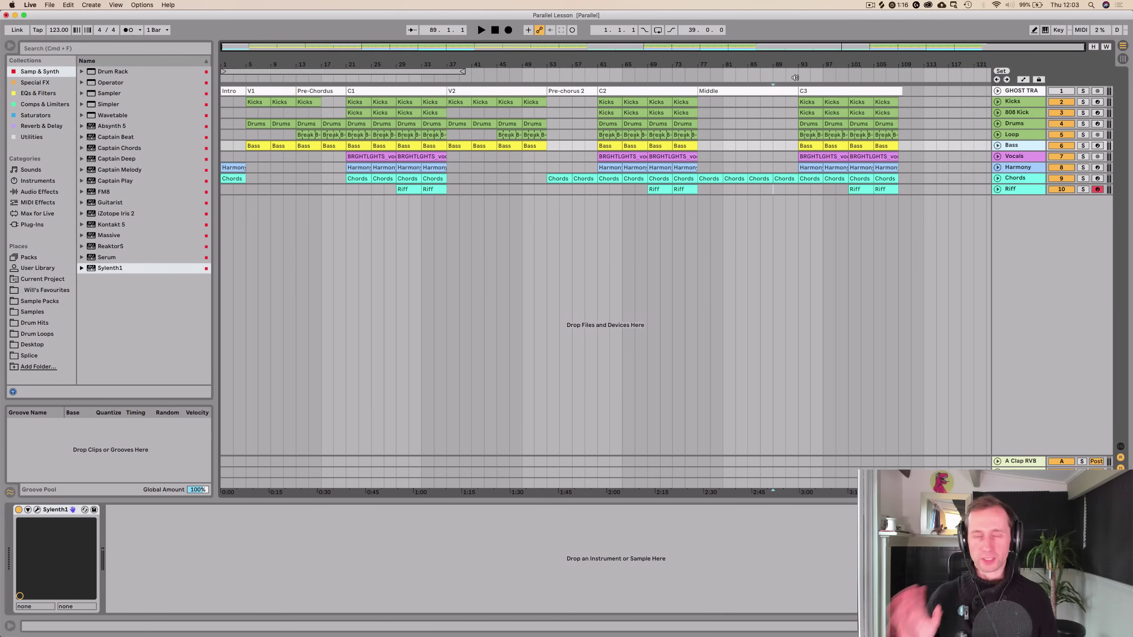
# Play briefly from C3 and from the song start, and delete the Harmony clip from the Intro
pyautogui.click(795, 78)
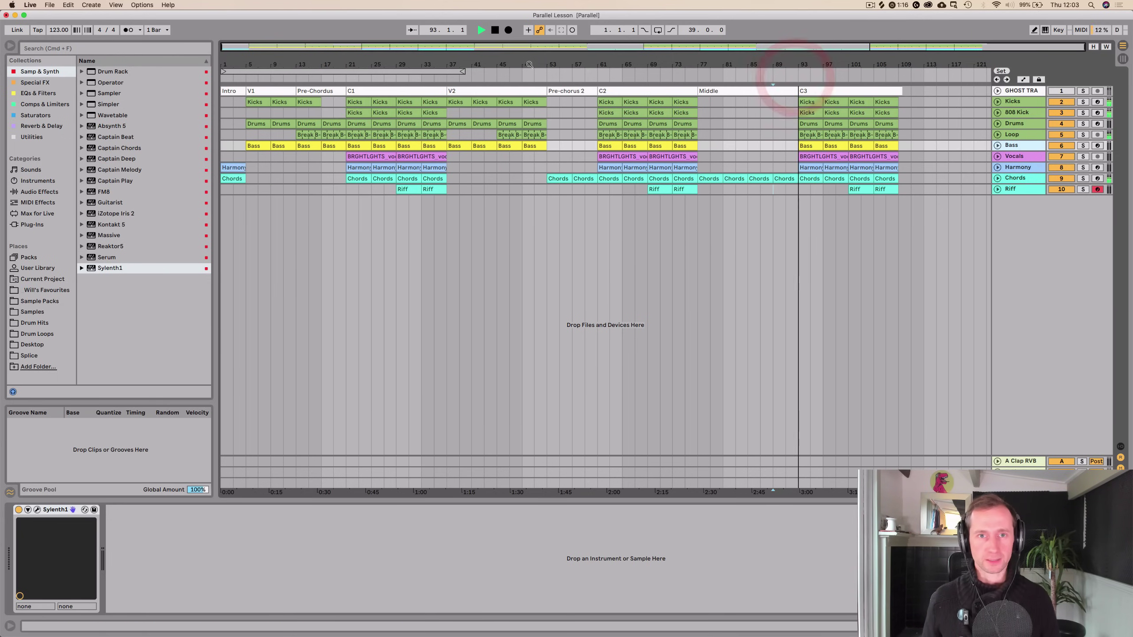
pyautogui.click(495, 30)
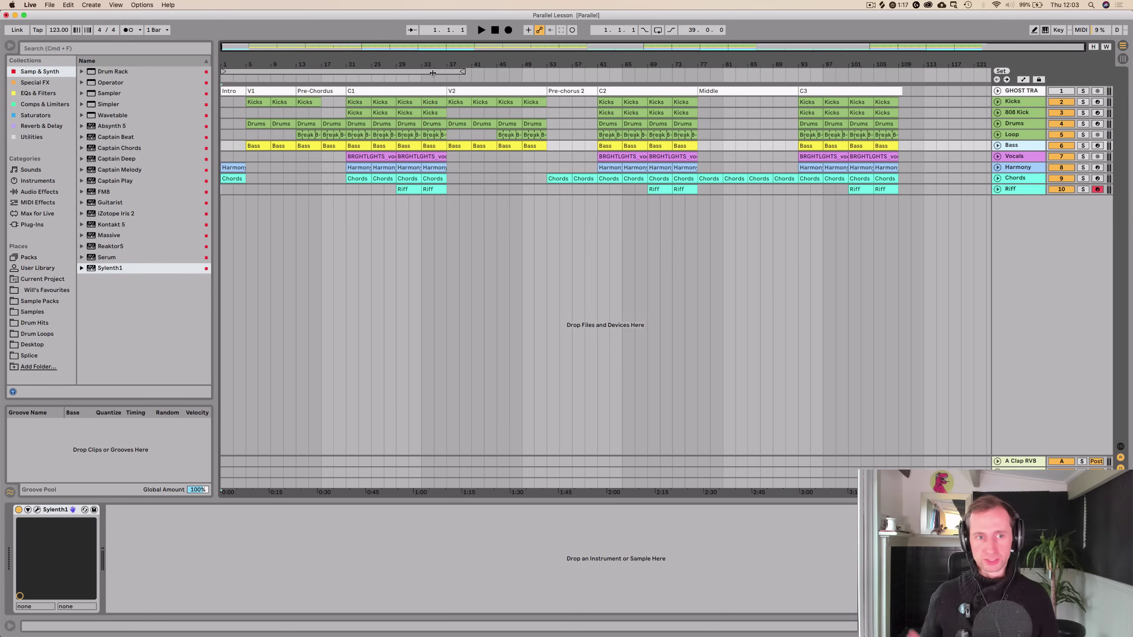
pyautogui.press('space')
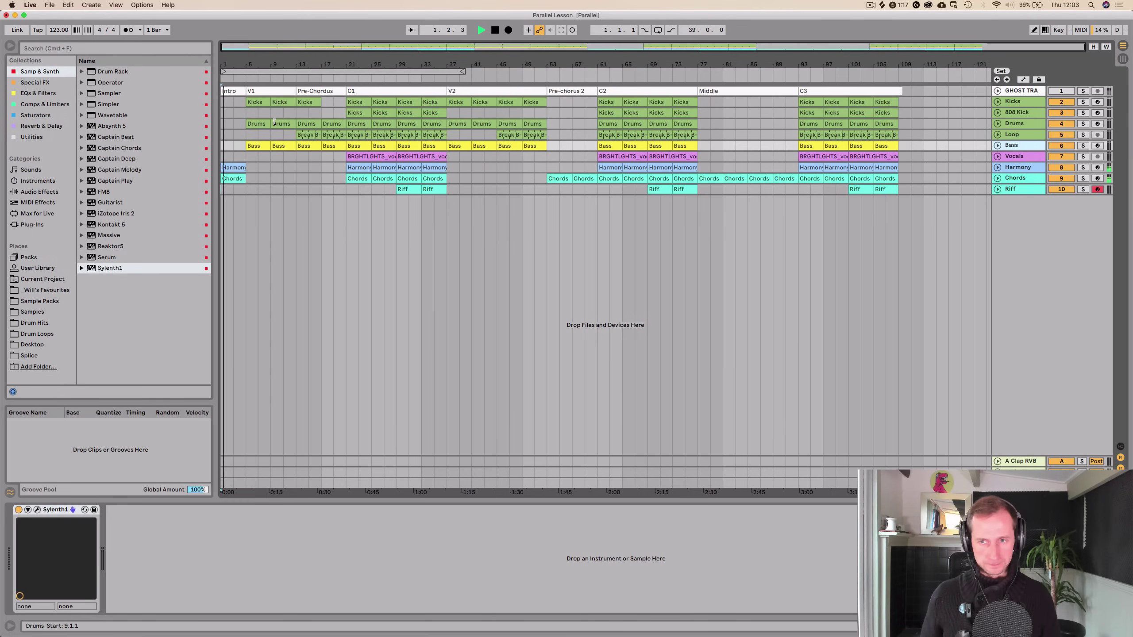
pyautogui.click(235, 168)
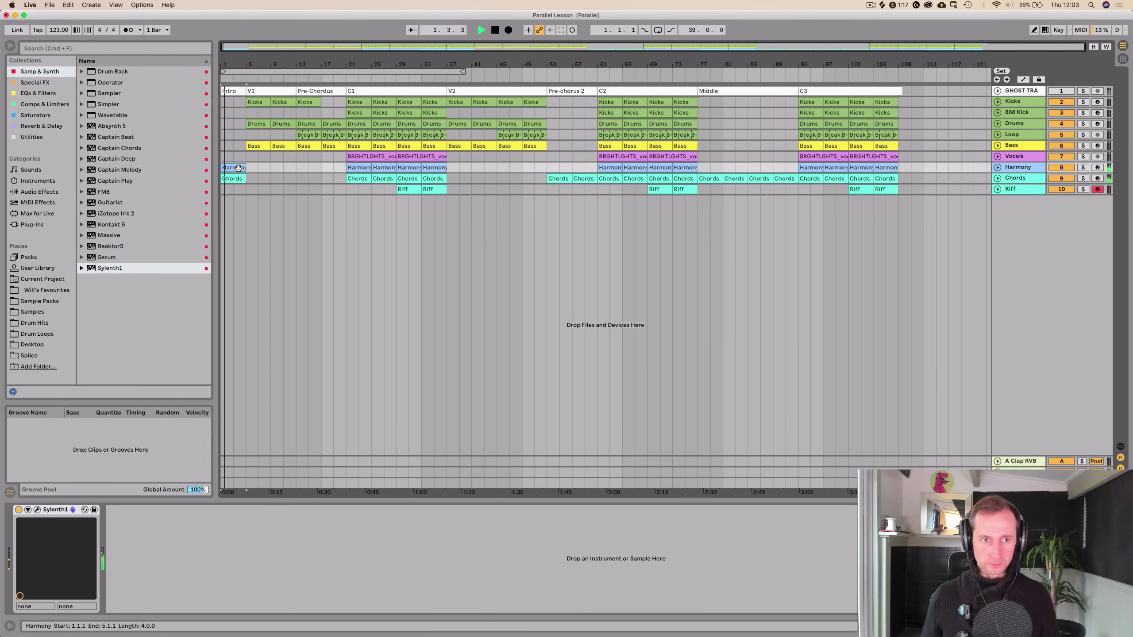
pyautogui.press('space')
pyautogui.click(239, 168)
pyautogui.press('Delete')
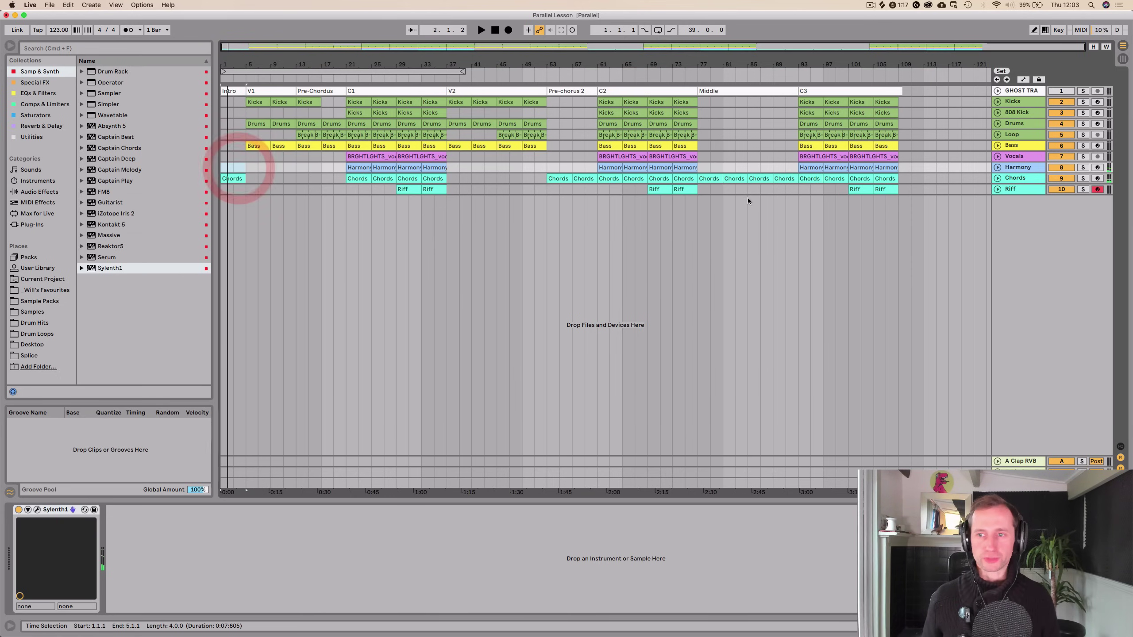
# Listen through the Intro into the start of V1 and save the set
pyautogui.press('space')
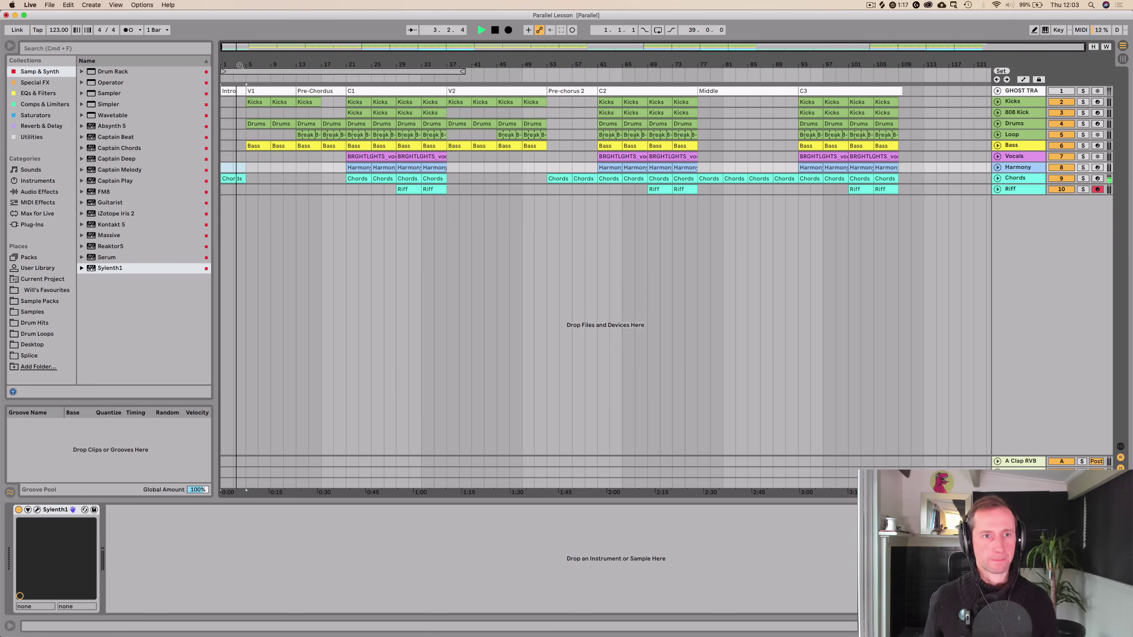
pyautogui.moveTo(238, 66); pyautogui.dragTo(287, 131)
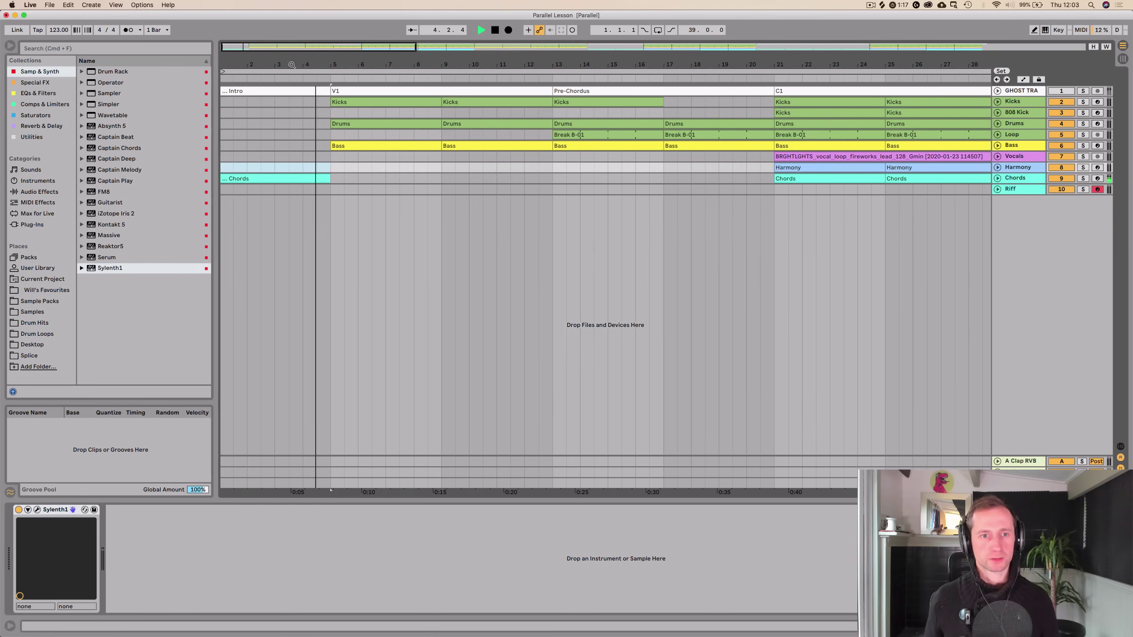
pyautogui.press('space')
pyautogui.click(342, 165)
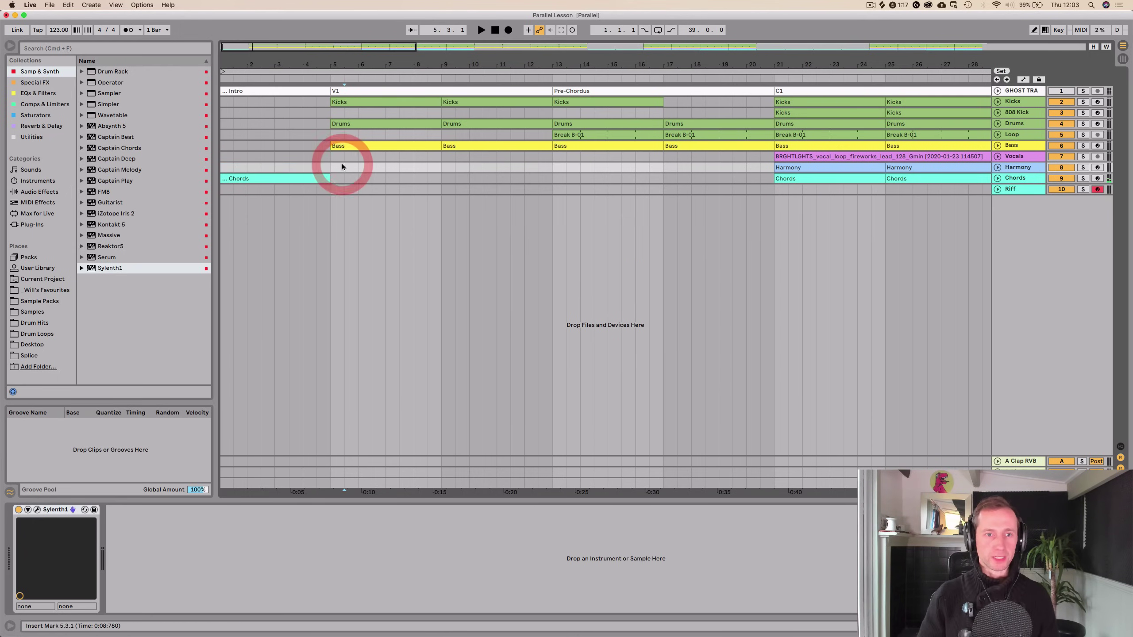
pyautogui.press('super+s')
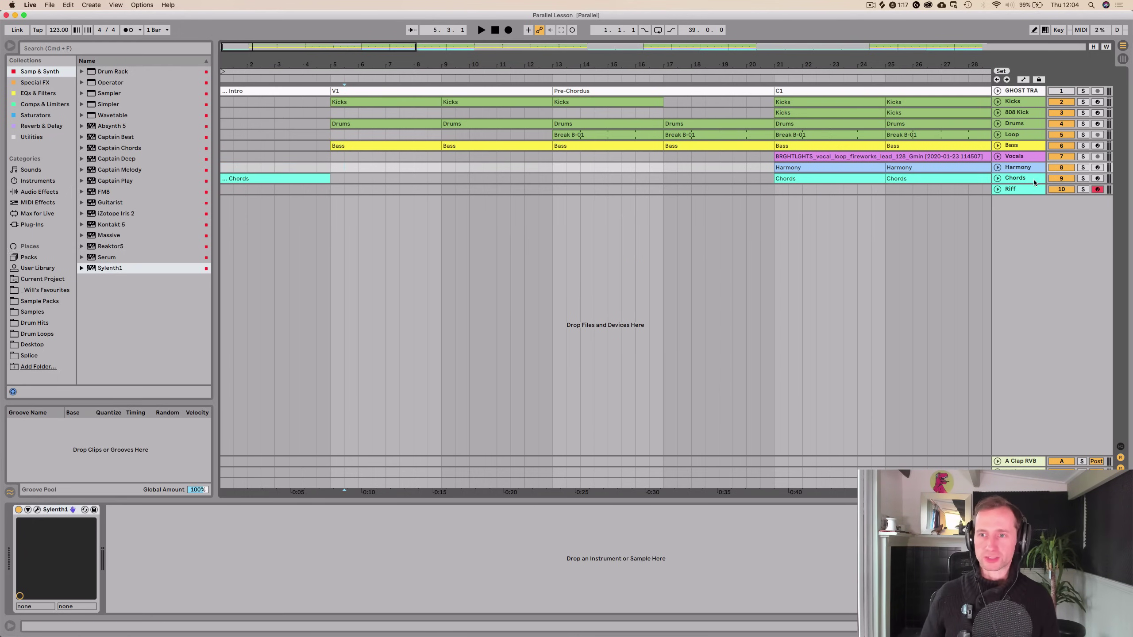
# Insert a new audio track below Riff, preview V1, and place the insert marker at bar 5
pyautogui.click(1023, 190)
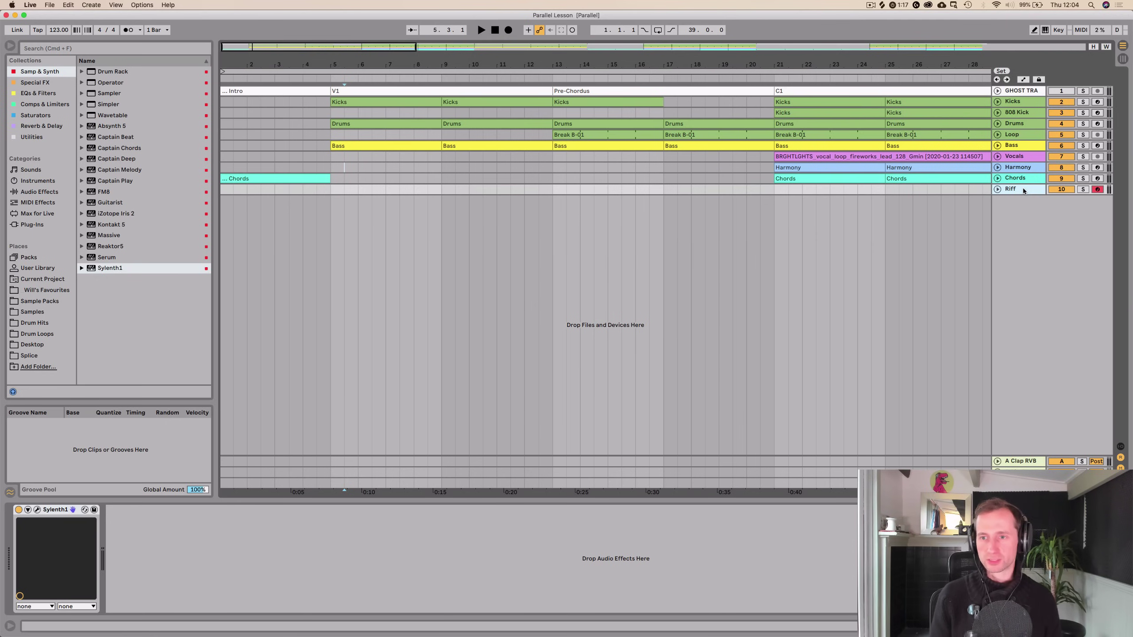
pyautogui.press('super+t')
pyautogui.click(1014, 199)
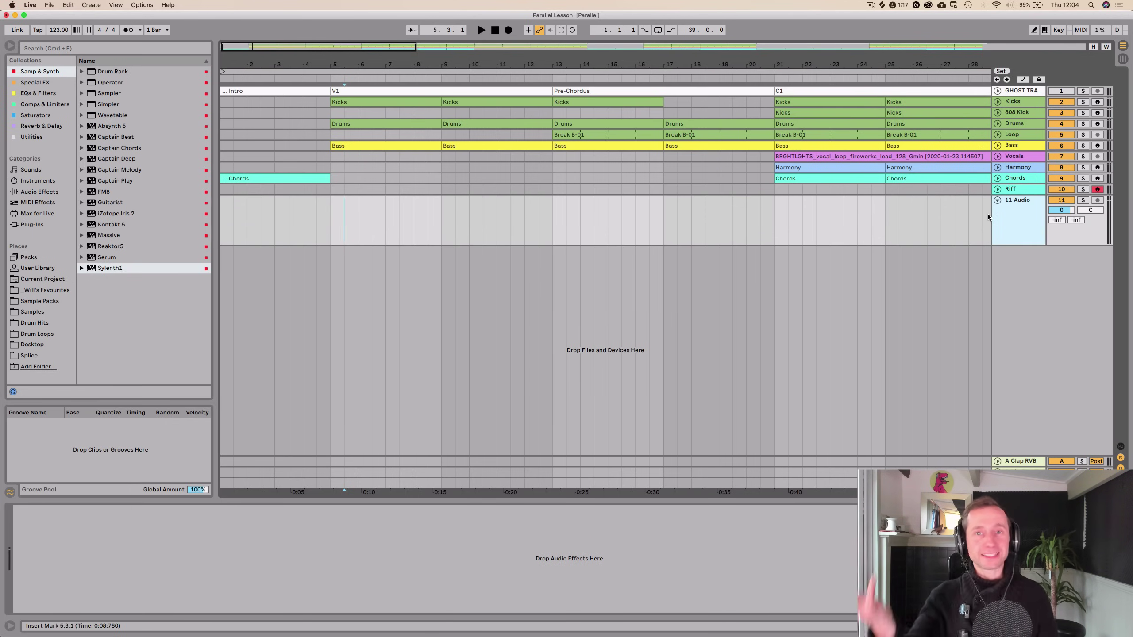
pyautogui.click(292, 76)
pyautogui.press('-')
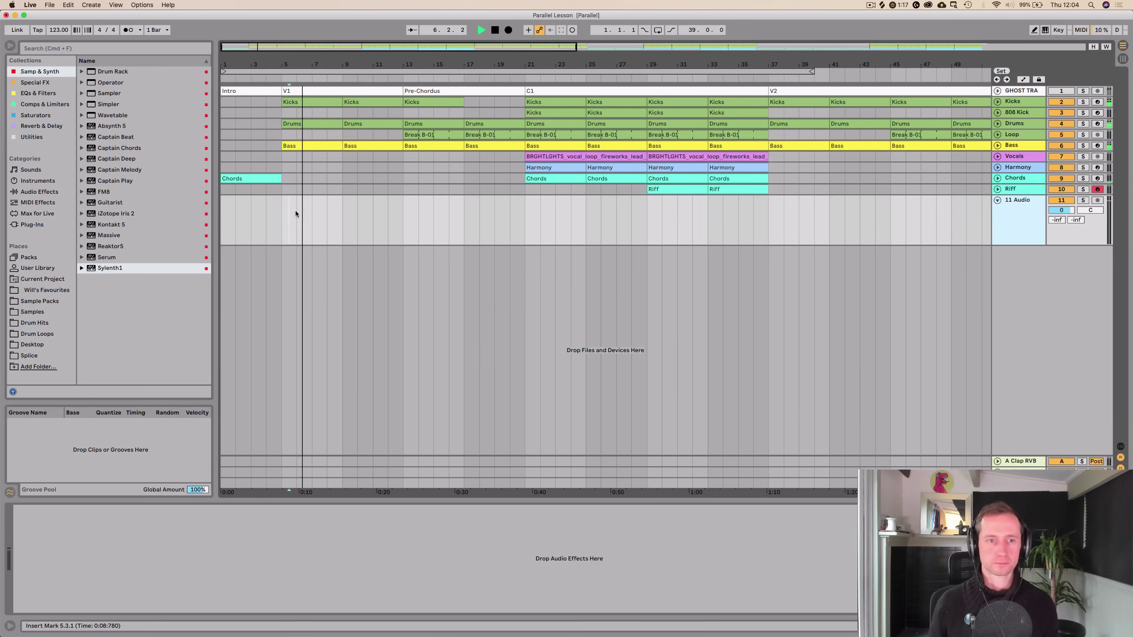
pyautogui.click(281, 211)
pyautogui.press('space')
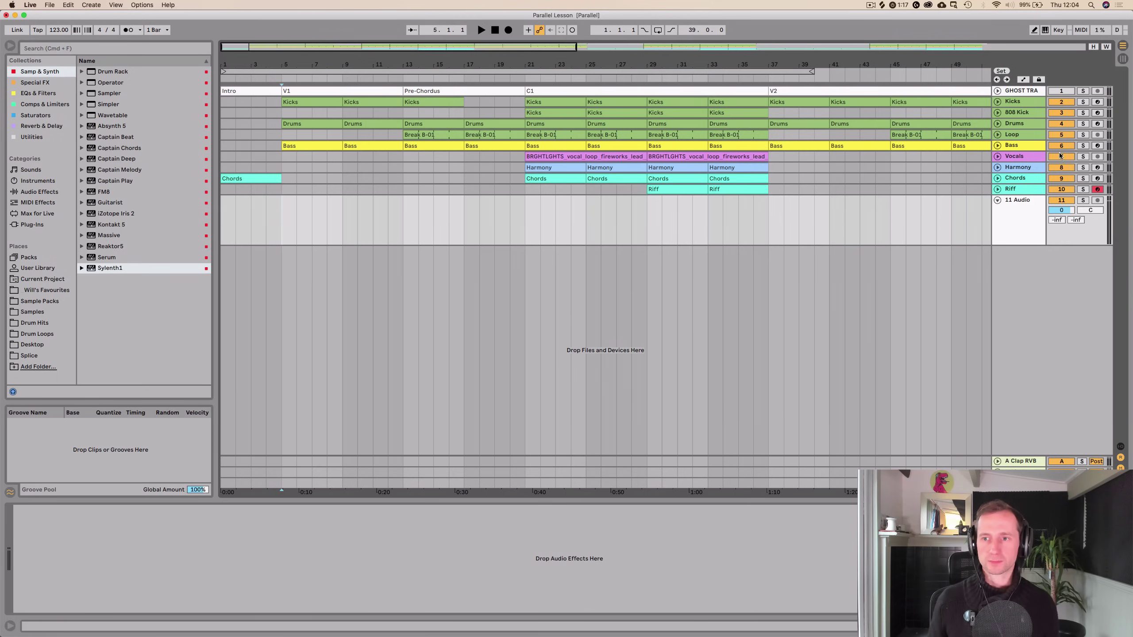
# Narrow the Live window to free space beside it and launch Splice
pyautogui.moveTo(1131, 146); pyautogui.dragTo(941, 161)
pyautogui.hotkey('alt', 'space')
pyautogui.write('Vocal')
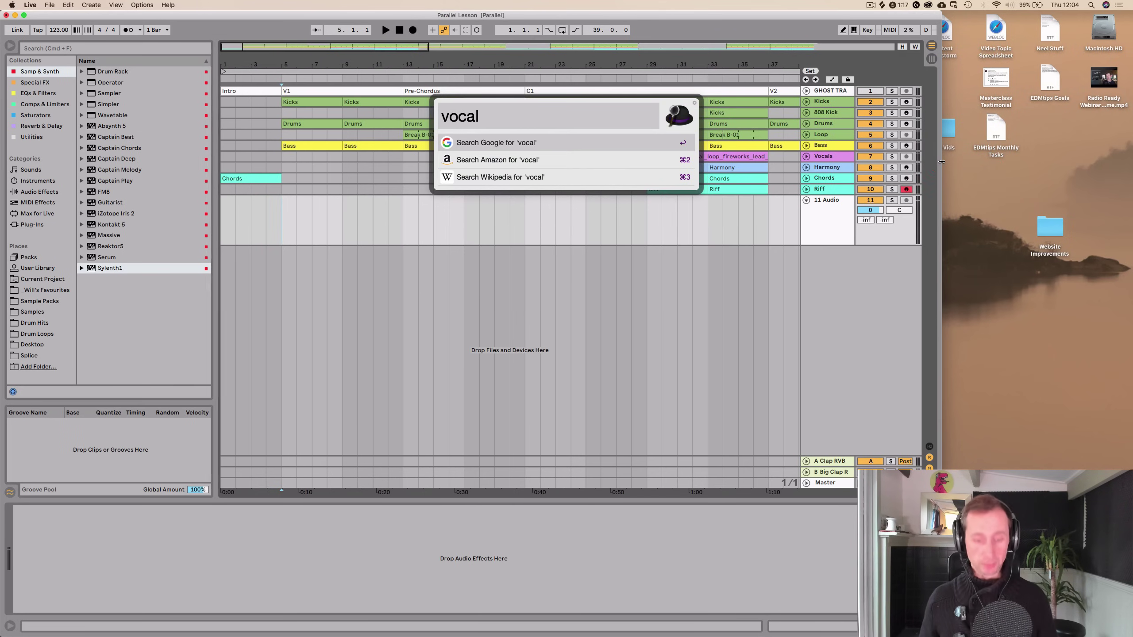
pyautogui.press('BackSpace')
pyautogui.press('BackSpace')
pyautogui.press('BackSpace')
pyautogui.write('splice')
pyautogui.press('Return')
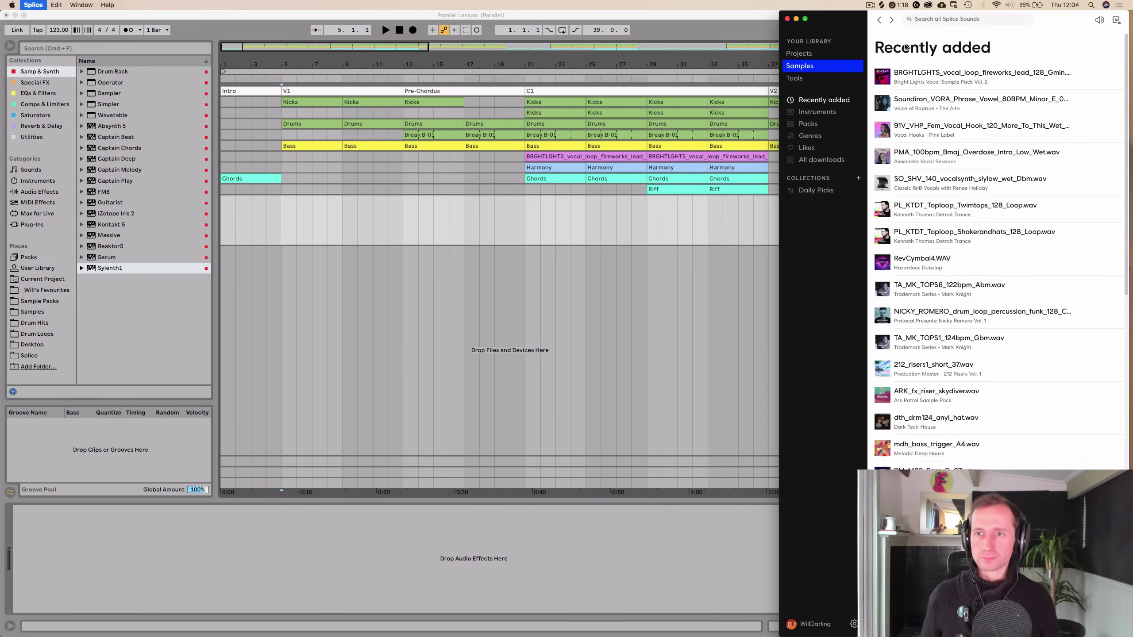
# Search Splice sounds for "vocals" and filter the results to G minor with the vocals tag
pyautogui.click(941, 20)
pyautogui.press('Return')
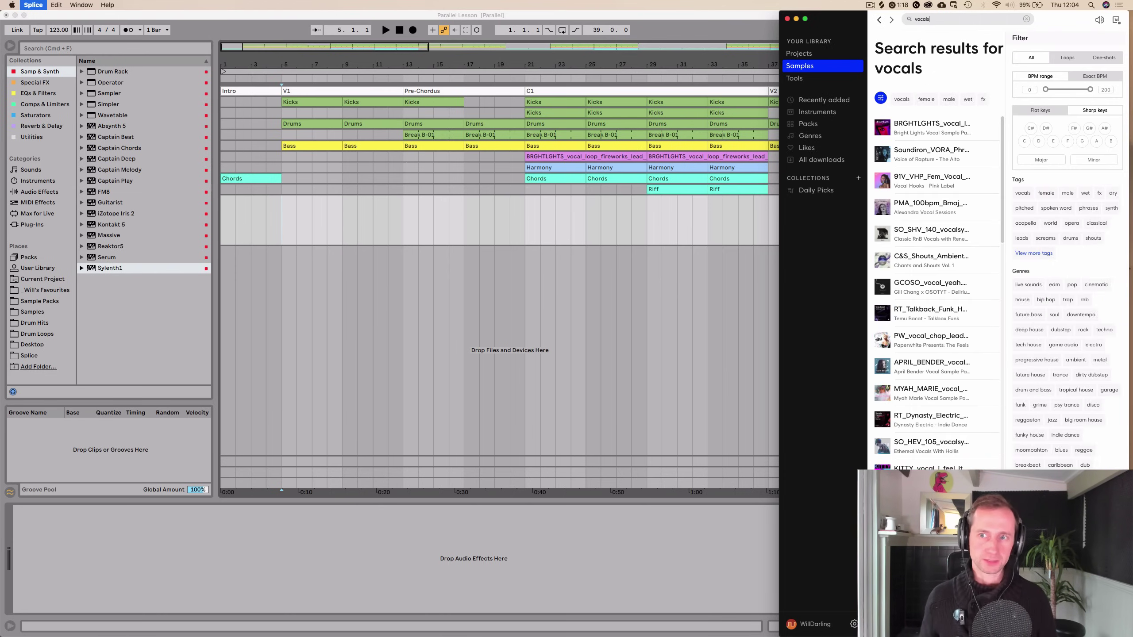
pyautogui.click(1083, 142)
pyautogui.click(1089, 160)
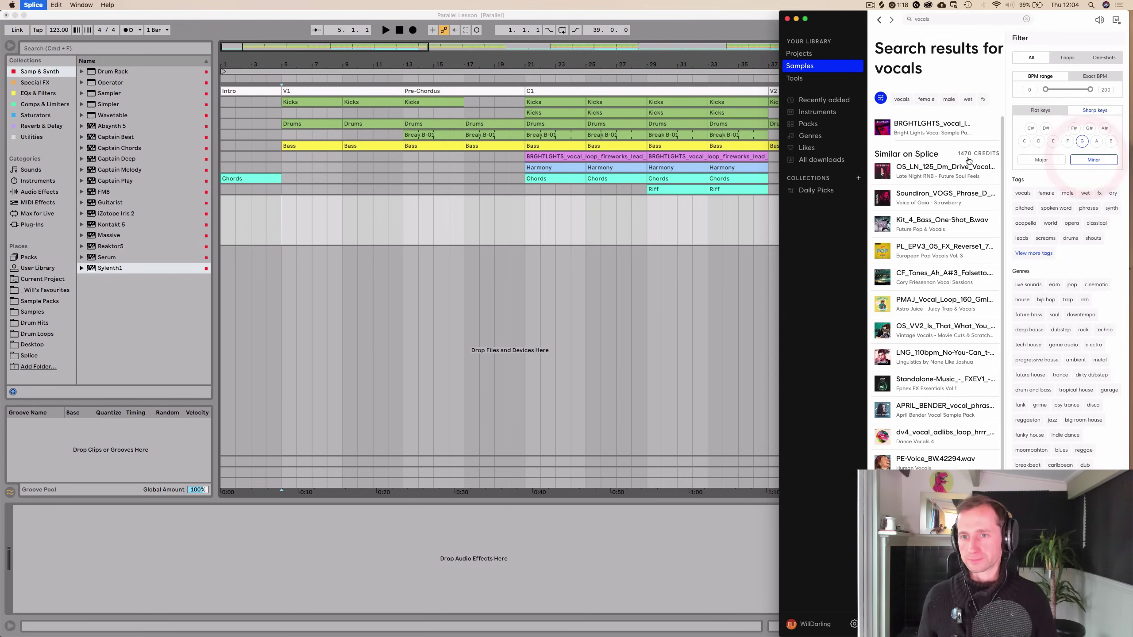
pyautogui.click(901, 100)
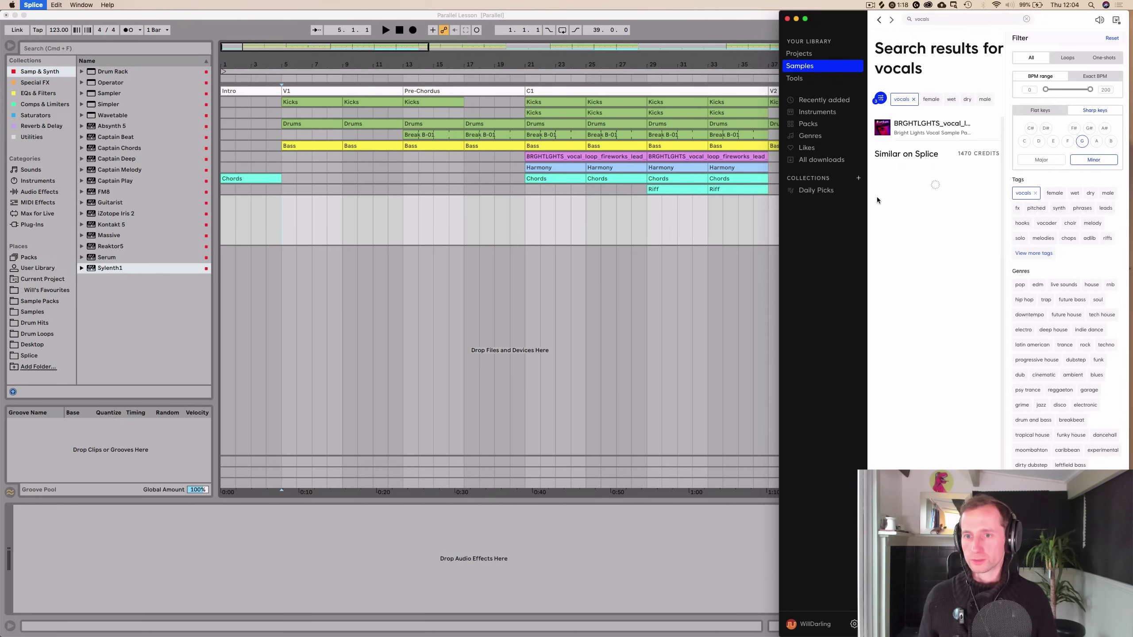
# Audition the G minor vocal samples in the Splice results one after another
pyautogui.click(884, 198)
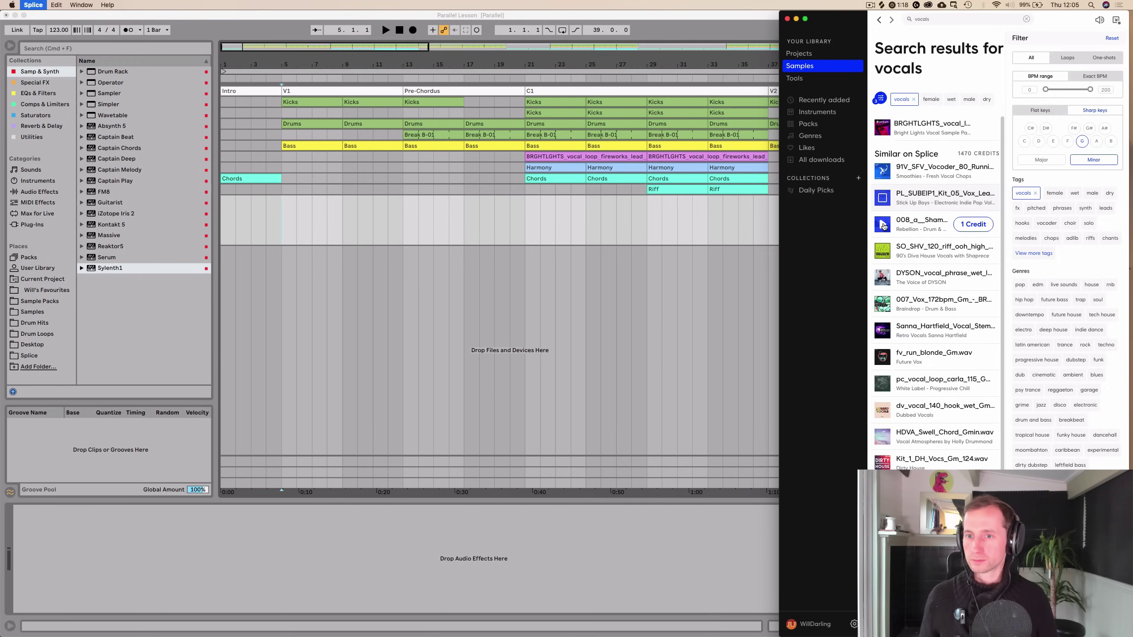
pyautogui.click(882, 251)
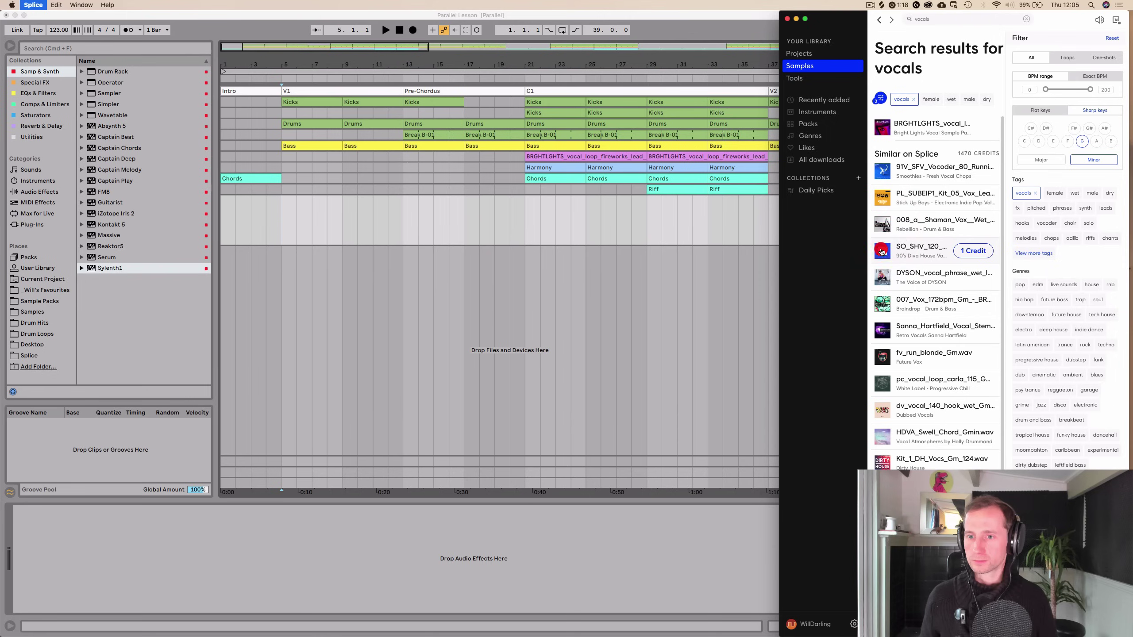
pyautogui.click(882, 277)
pyautogui.click(883, 304)
pyautogui.click(883, 330)
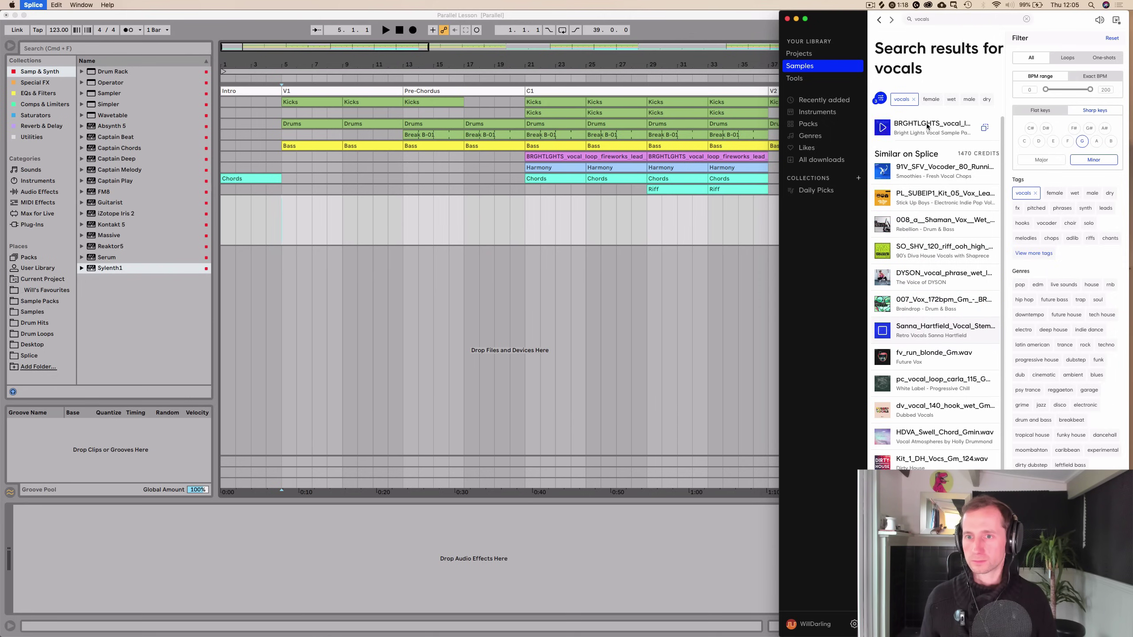
pyautogui.click(882, 356)
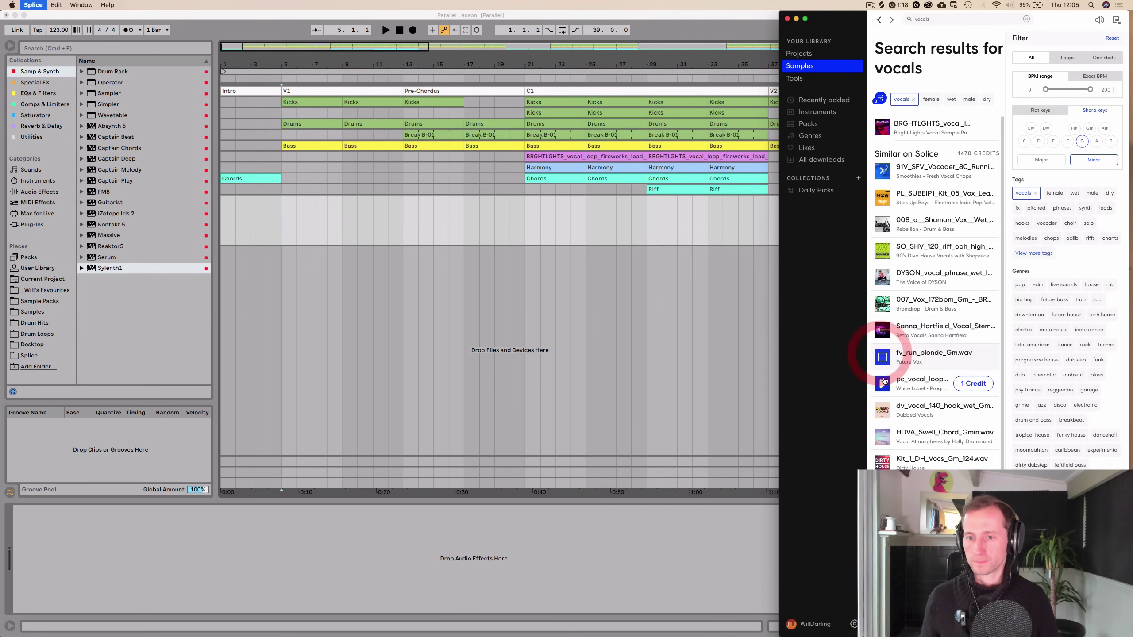
pyautogui.click(883, 409)
pyautogui.click(882, 436)
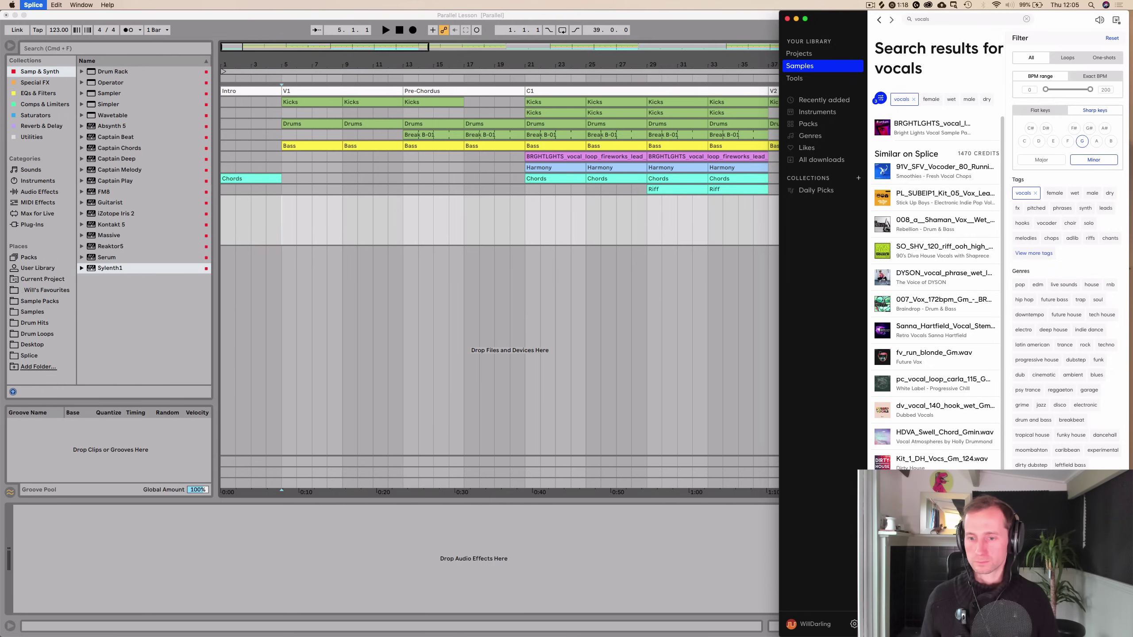
pyautogui.moveTo(928, 517); pyautogui.dragTo(846, 480)
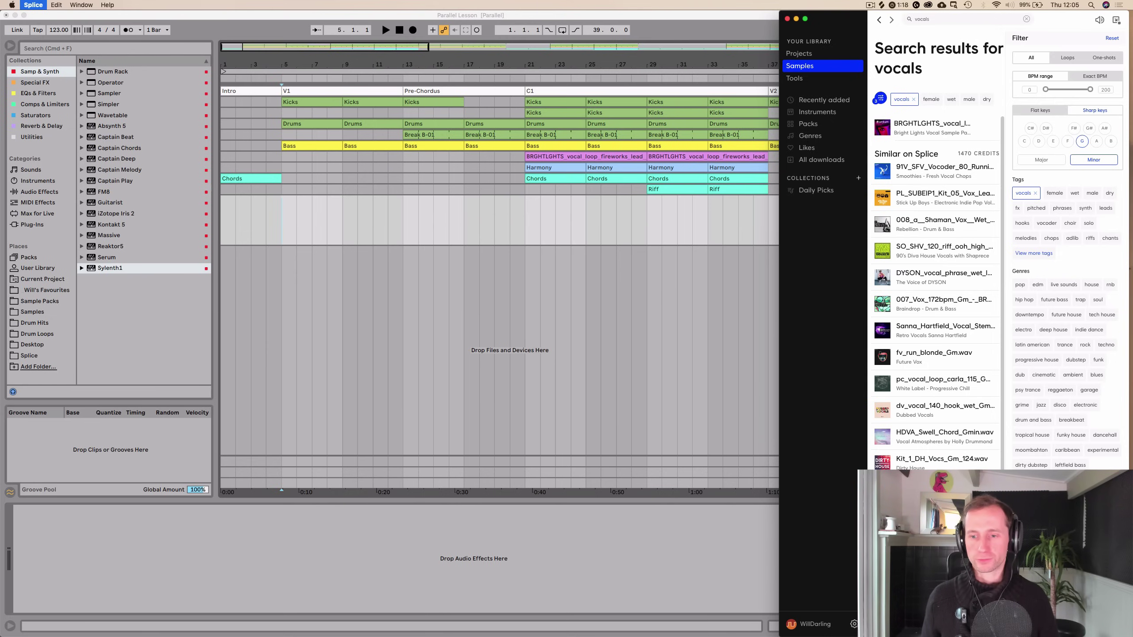
pyautogui.click(759, 372)
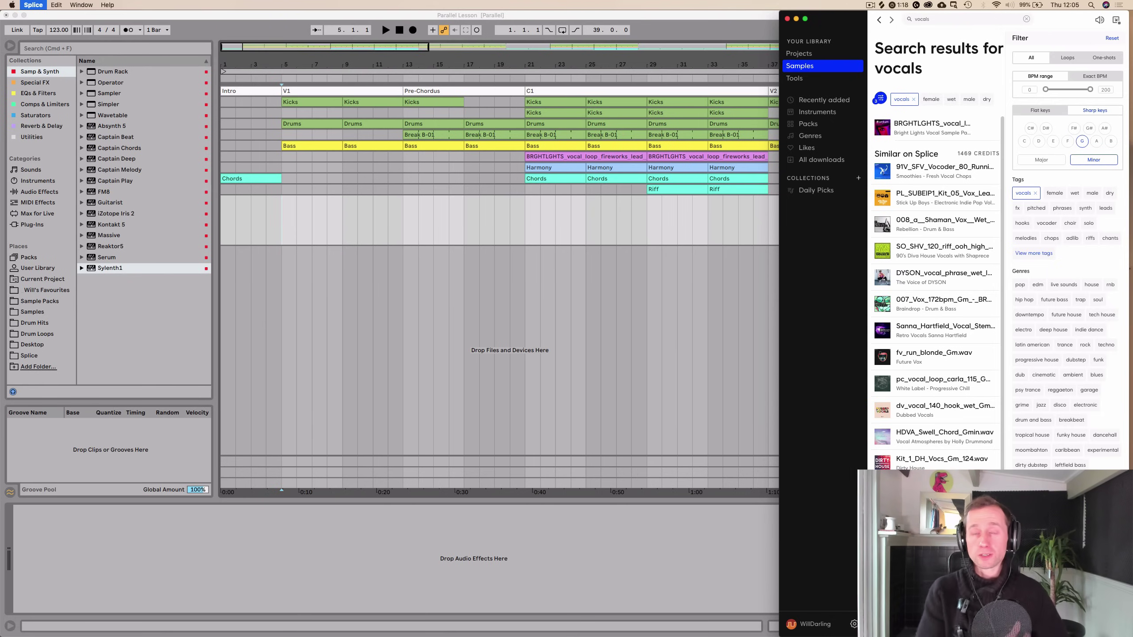
# Place the downloaded KRYSTA_YOUNGS vocal sample from Splice on the new audio track at bar 21 and open the clip's sample view
pyautogui.click(615, 249)
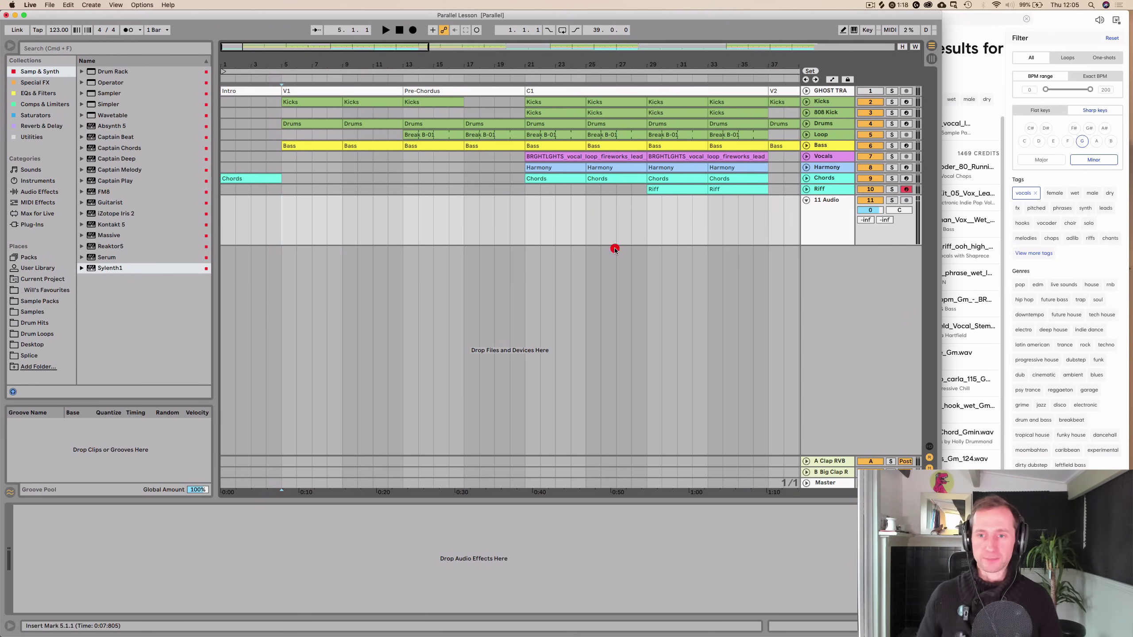
pyautogui.click(829, 225)
pyautogui.click(1007, 16)
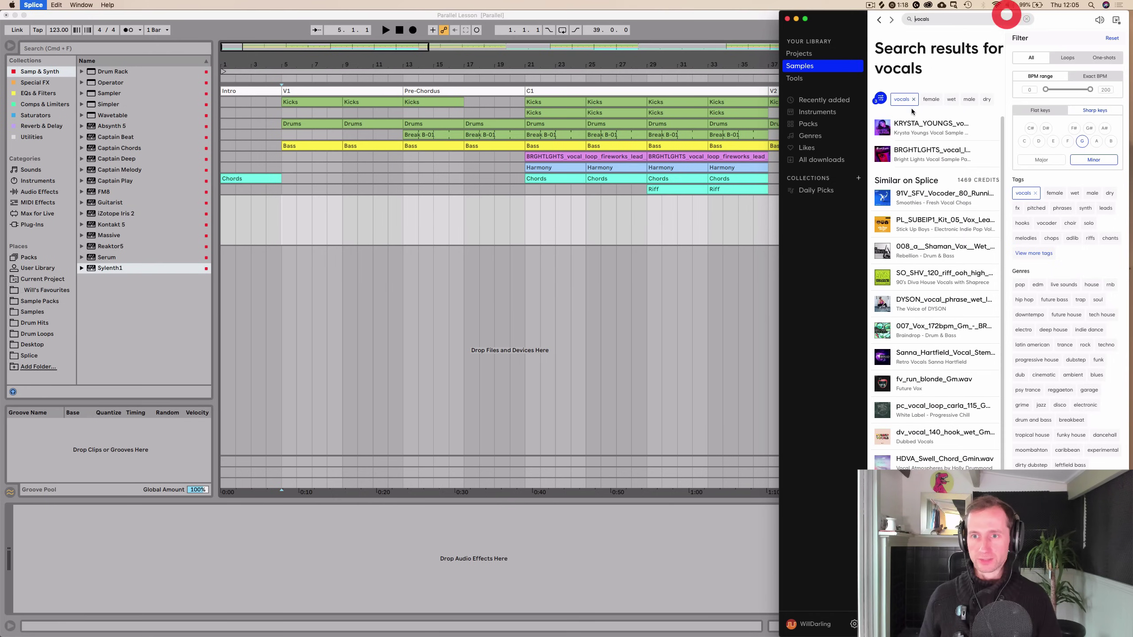
pyautogui.moveTo(932, 127); pyautogui.dragTo(531, 233)
pyautogui.click(524, 227)
pyautogui.click(547, 200)
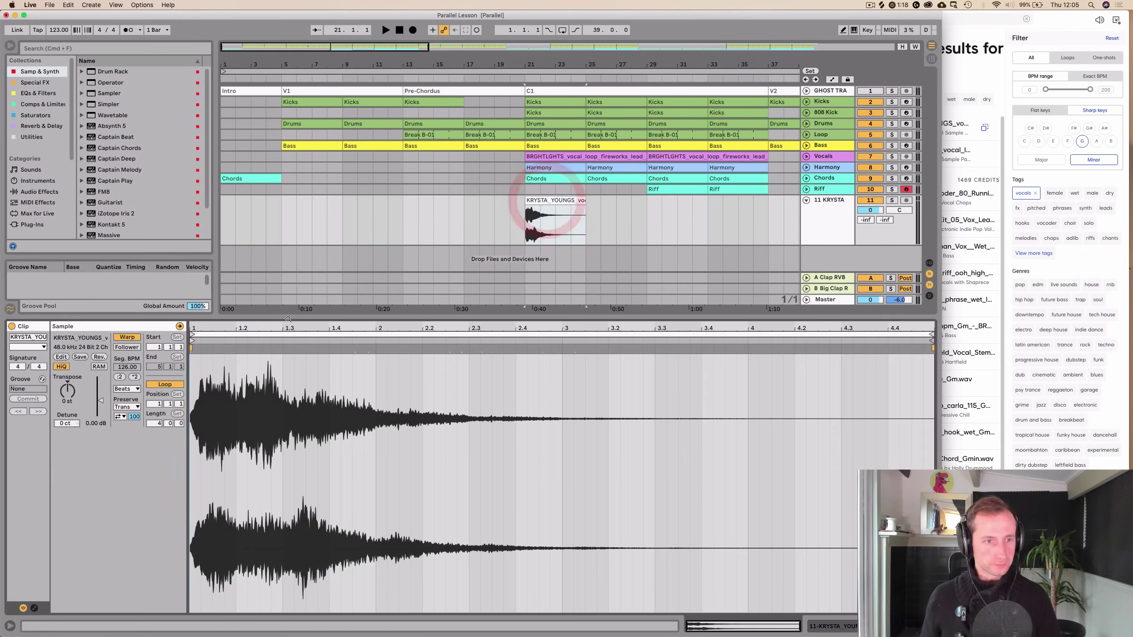
# Keep warping enabled on the KRYSTA_YOUNGS clip with looping off, and set its warp mode to Complex Pro
pyautogui.moveTo(586, 66); pyautogui.dragTo(588, 130)
pyautogui.click(134, 339)
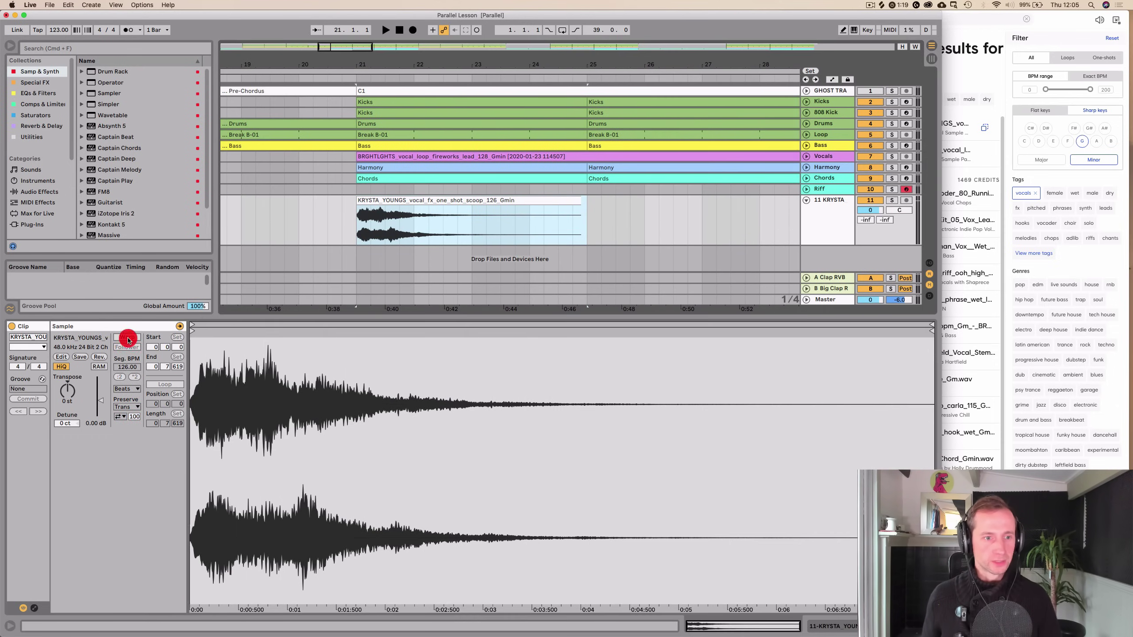
pyautogui.click(128, 337)
pyautogui.click(127, 388)
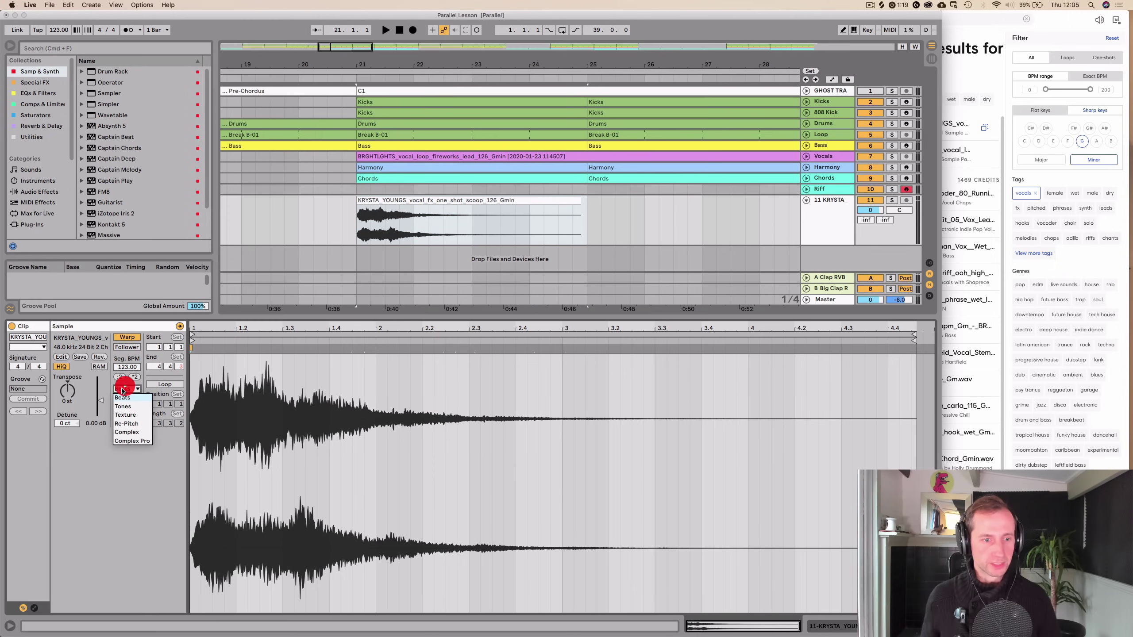
pyautogui.click(122, 438)
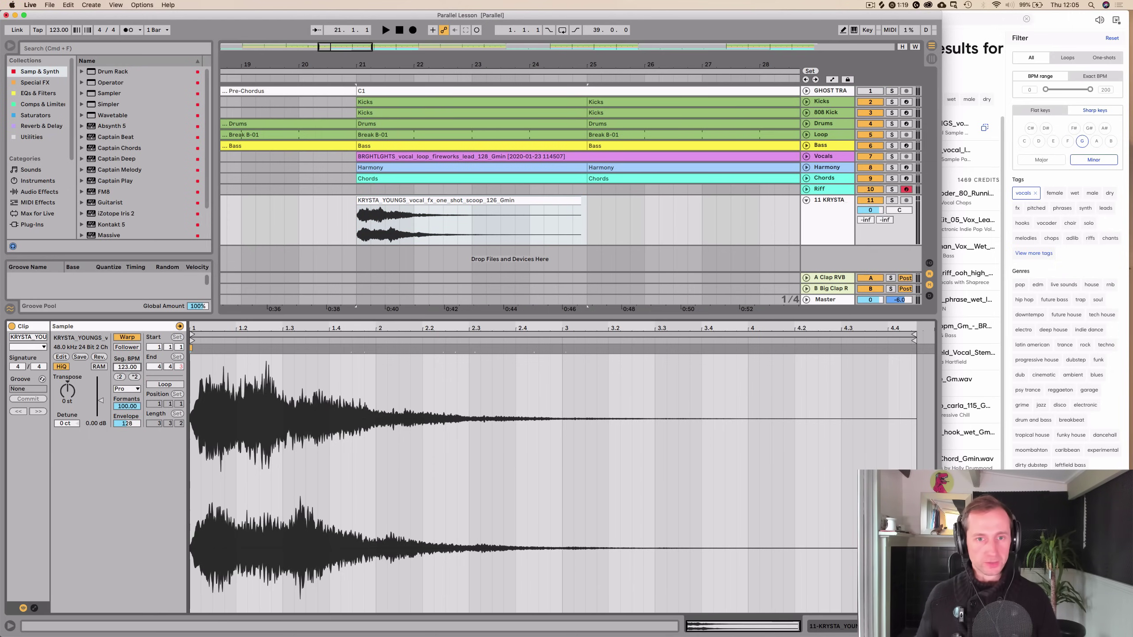
# Set the KRYSTA_YOUNGS clip's segment tempo to 126 BPM
pyautogui.click(127, 367)
pyautogui.write('126')
pyautogui.press('Return')
# Lower the KRYSTA_YOUNGS track's volume to -17.7 dB and play it back with the start of chorus C1
pyautogui.moveTo(869, 210); pyautogui.dragTo(869, 223)
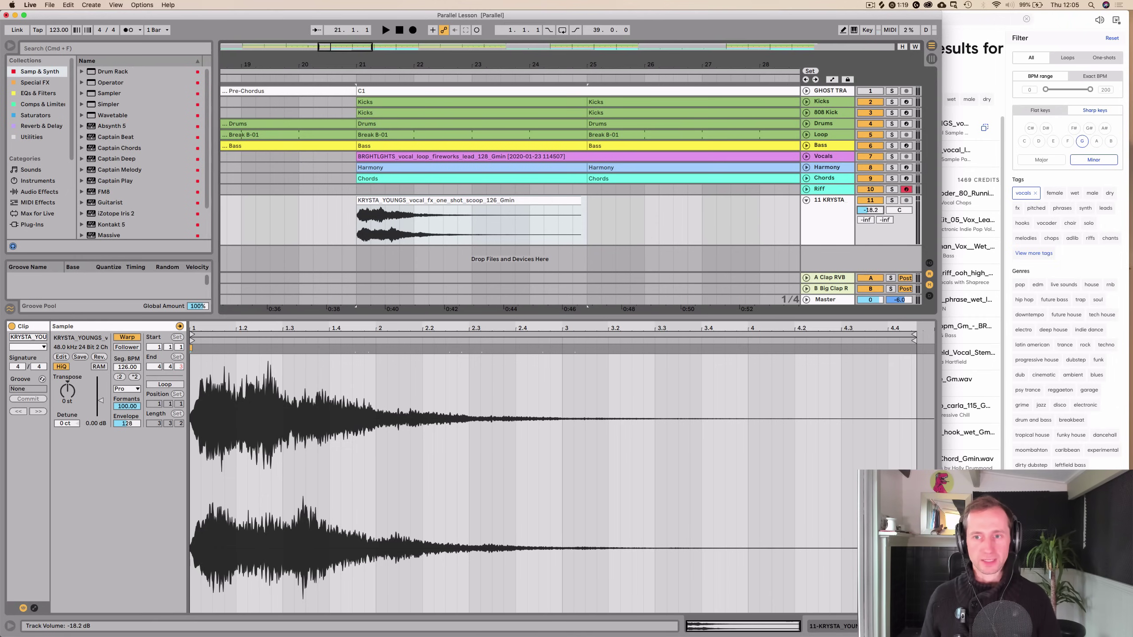
pyautogui.click(300, 73)
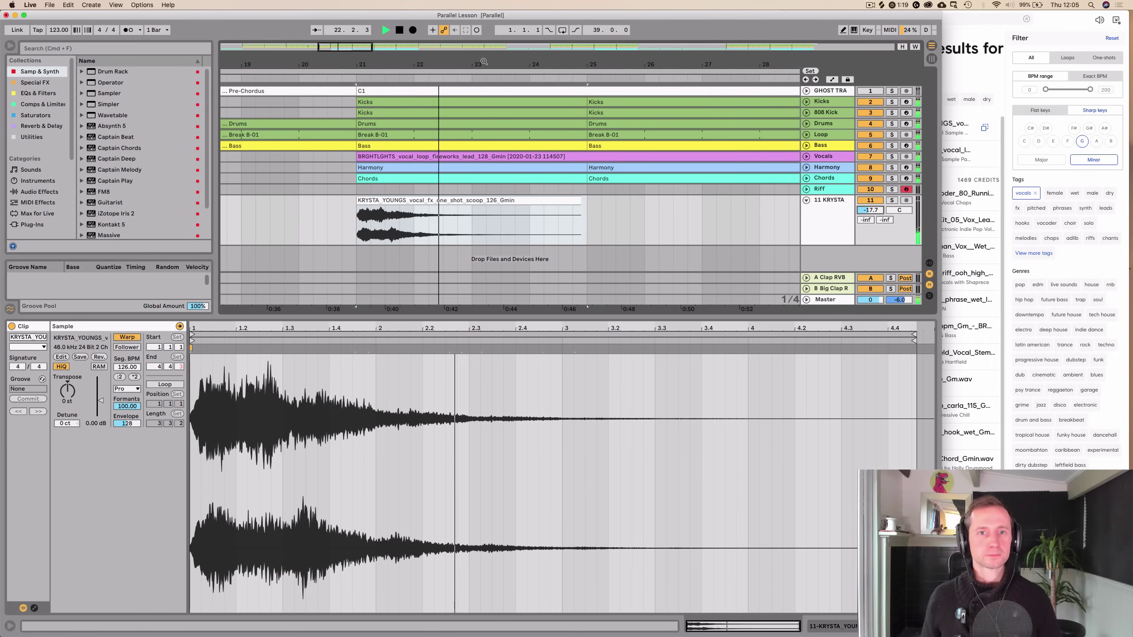
pyautogui.moveTo(487, 71); pyautogui.dragTo(488, 63)
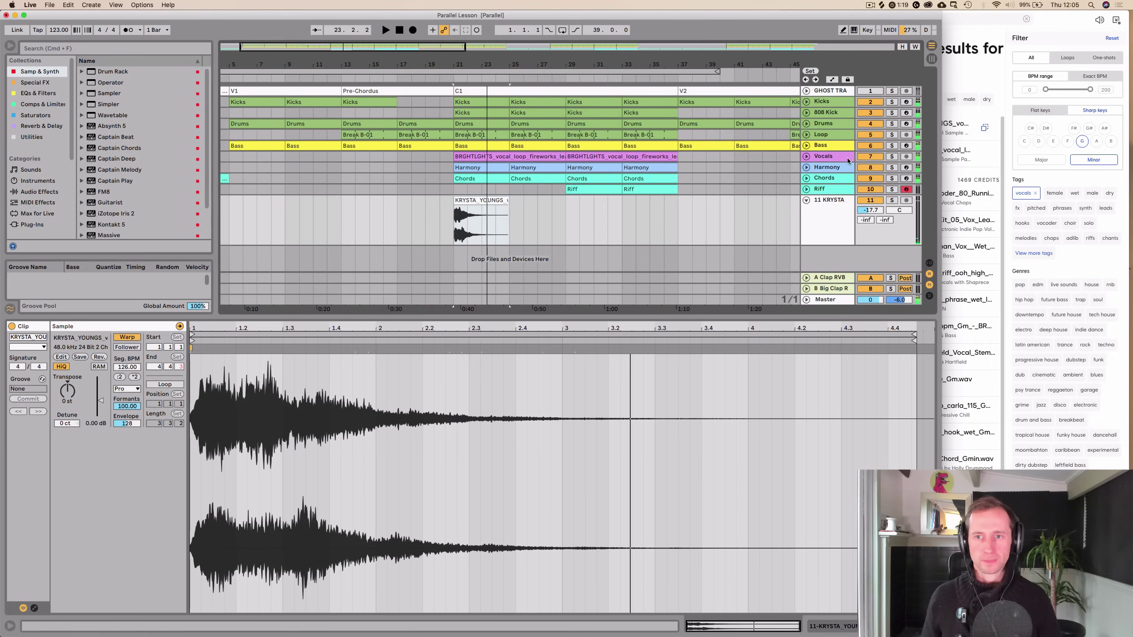
# Check the return tracks in the mixer, set the Vocals track's send to B Big Clap RVB at -11.2 dB, and resume playback
pyautogui.click(835, 156)
pyautogui.press('Tab')
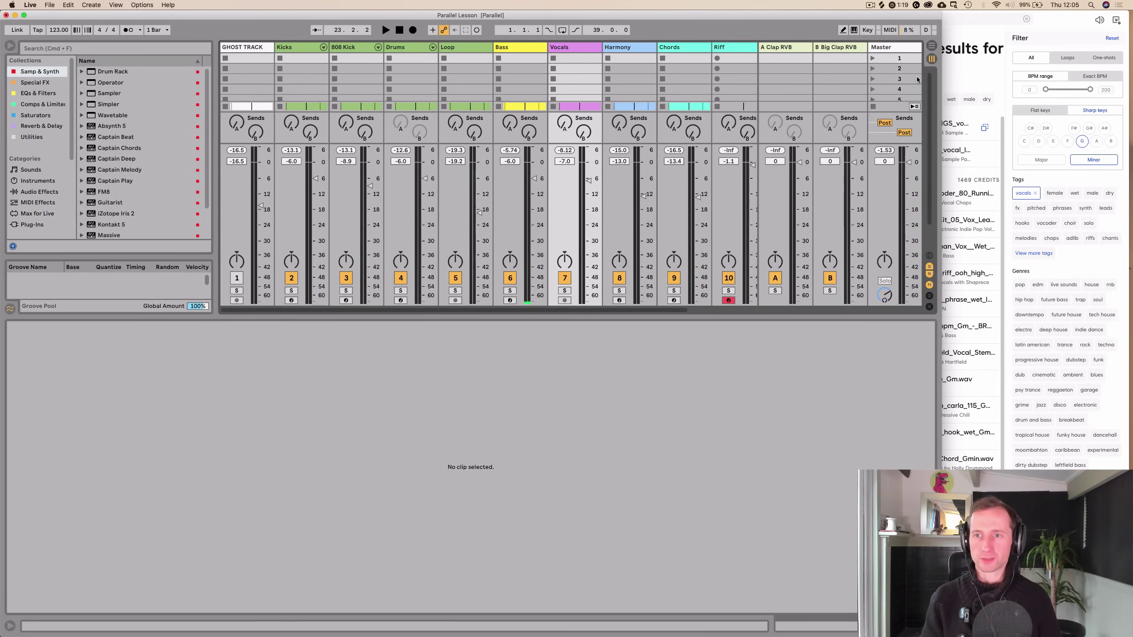
pyautogui.click(829, 50)
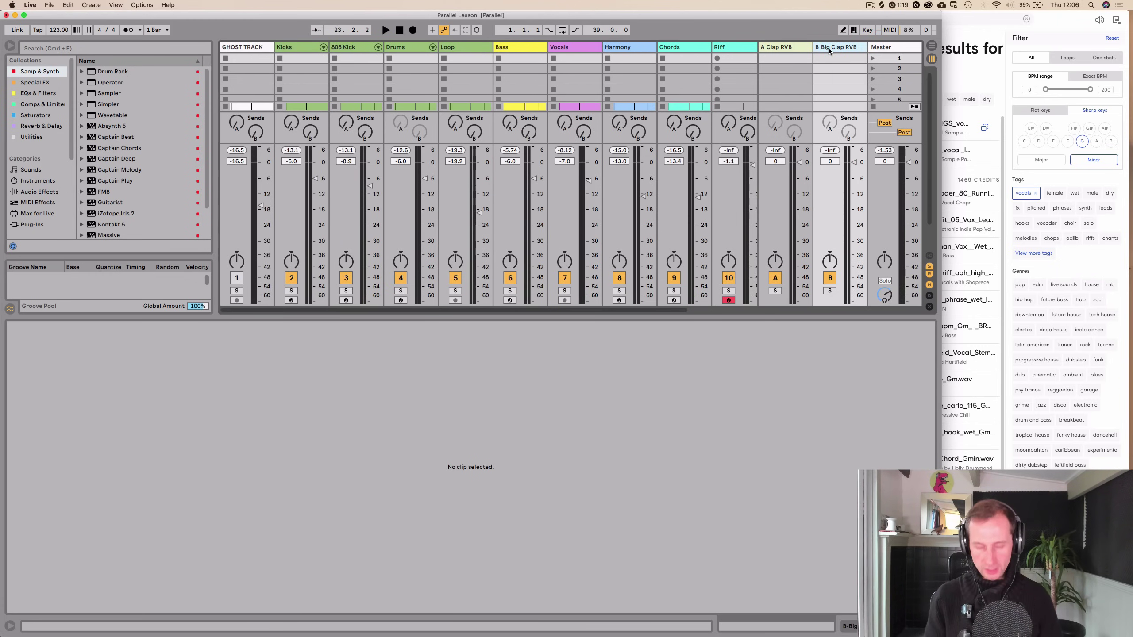
pyautogui.press('Tab')
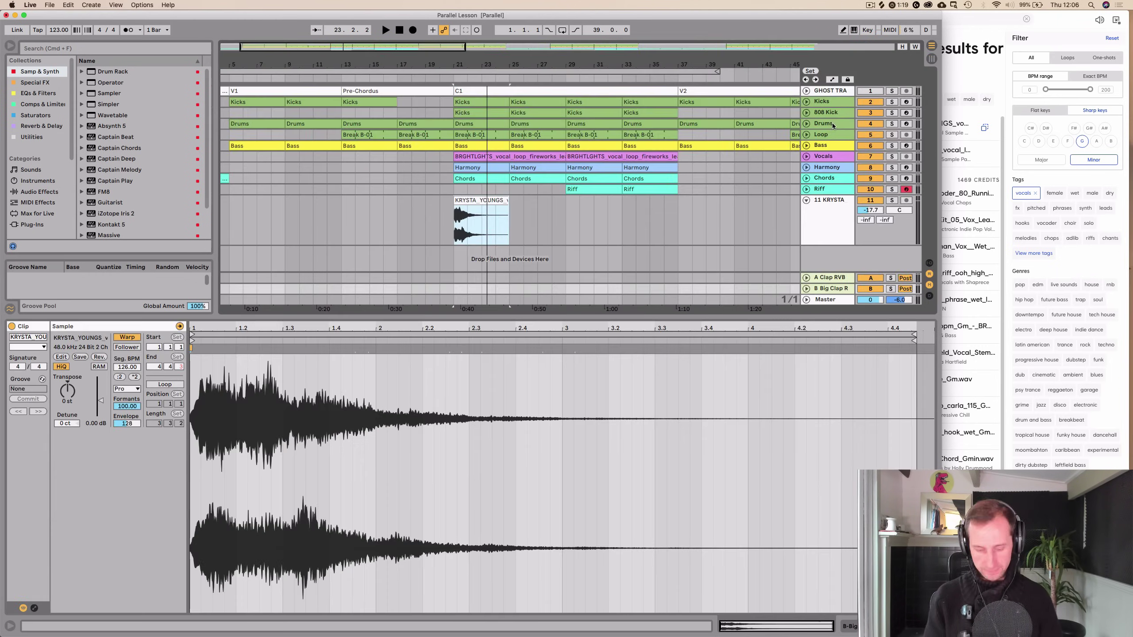
pyautogui.press('Tab')
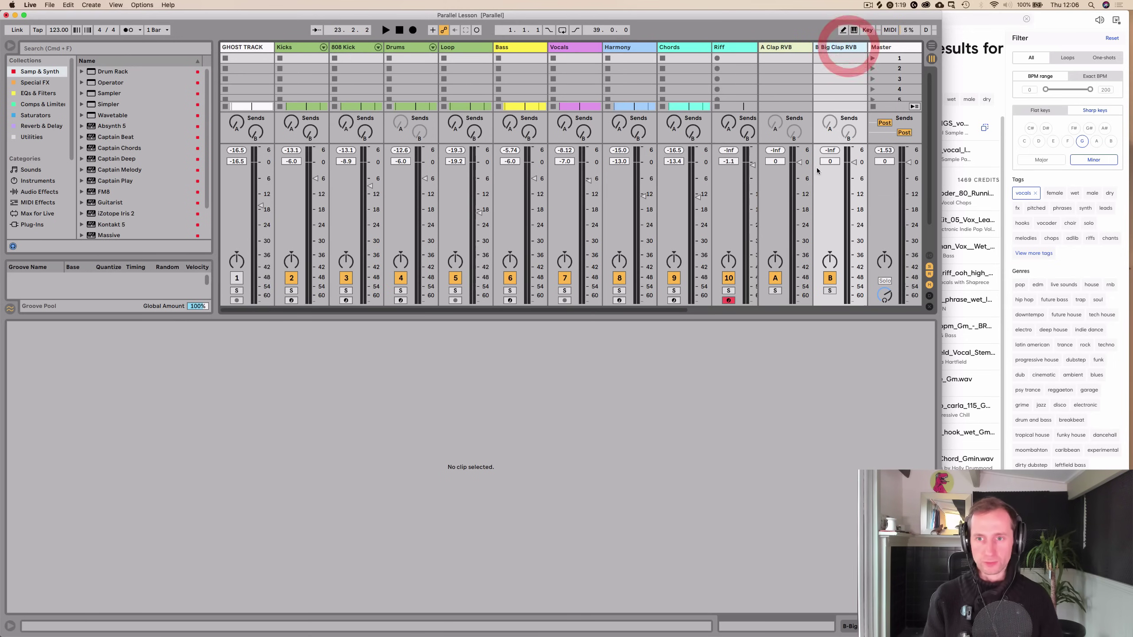
pyautogui.press('Tab')
pyautogui.click(804, 156)
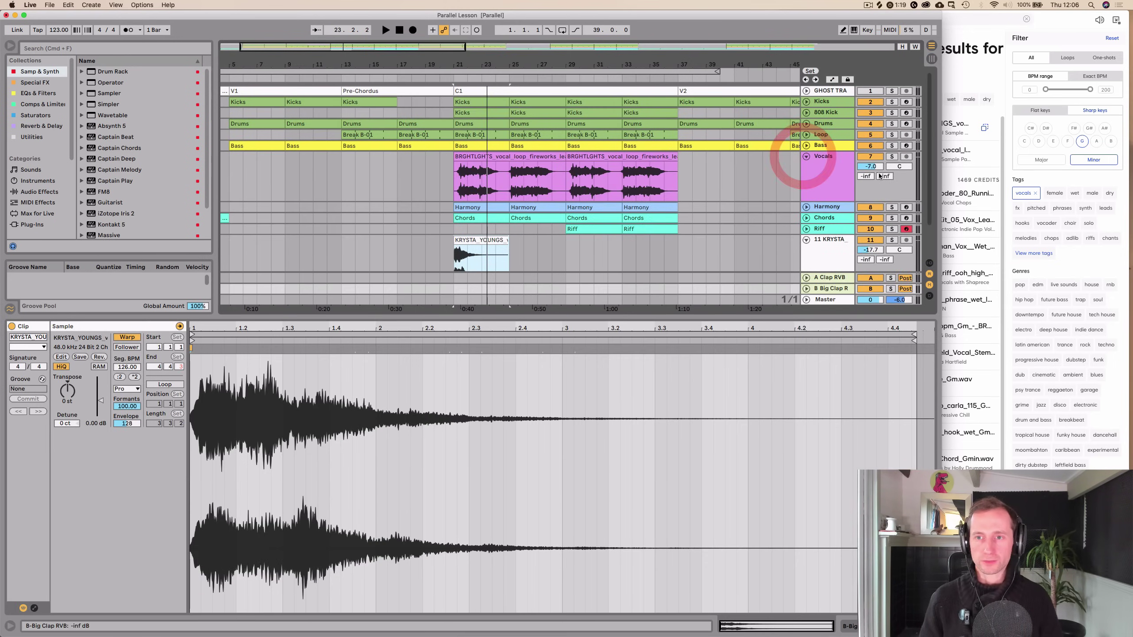
pyautogui.moveTo(882, 175)
pyautogui.mouseDown()
pyautogui.moveTo(883, 139)
pyautogui.moveTo(882, 165)
pyautogui.mouseUp()
pyautogui.press('space')
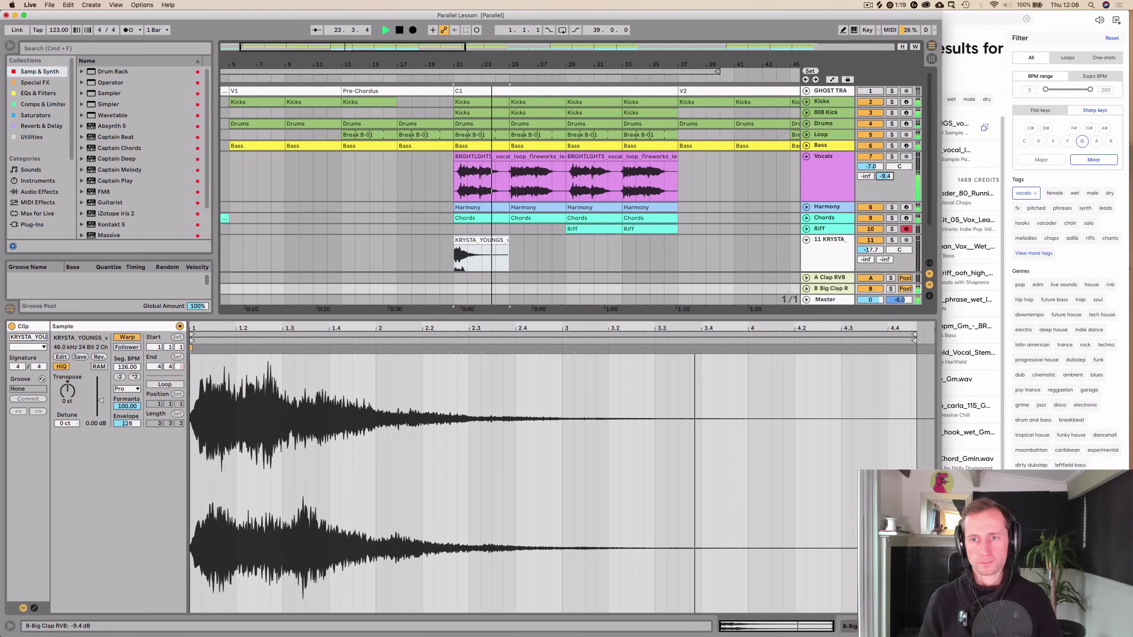
pyautogui.click(475, 241)
pyautogui.press('super+d')
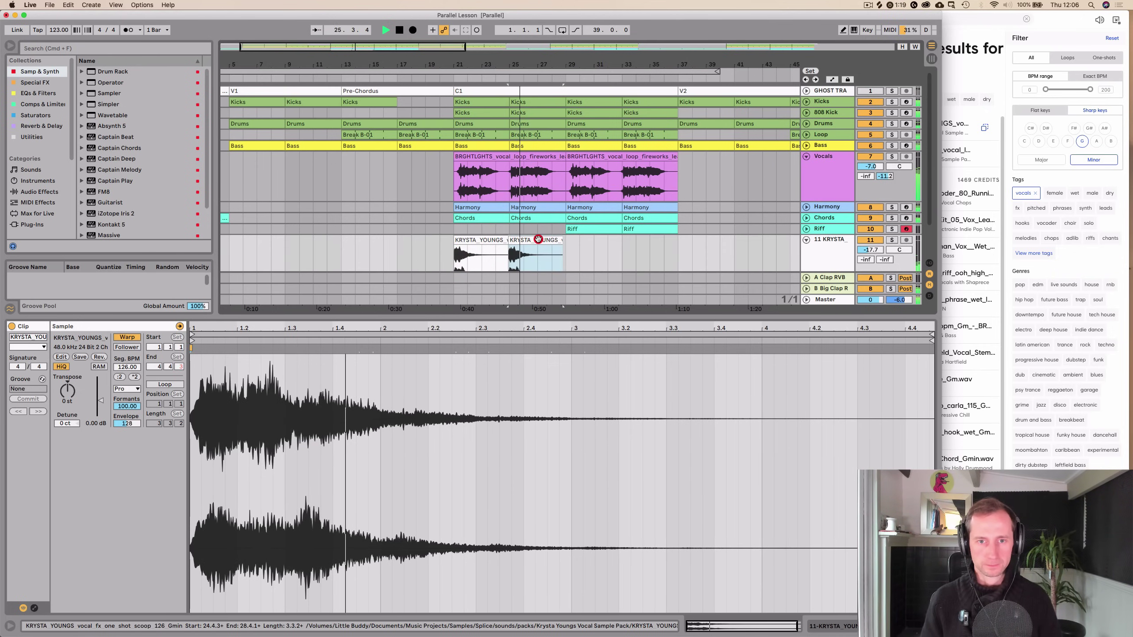
pyautogui.press('Delete')
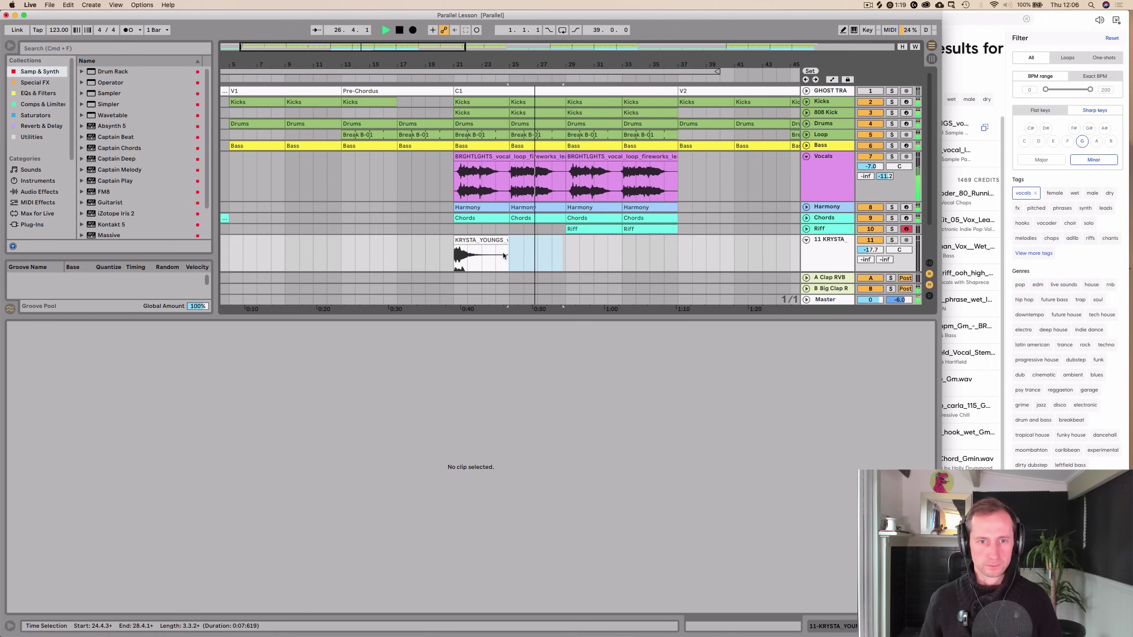
# Select the full four bars from bar 21 on the KRYSTA_YOUNGS track and duplicate them three times to fill chorus C1
pyautogui.moveTo(509, 254); pyautogui.dragTo(456, 255)
pyautogui.click(456, 258)
pyautogui.press('super+d')
pyautogui.press('super+d')
pyautogui.press('super+d')
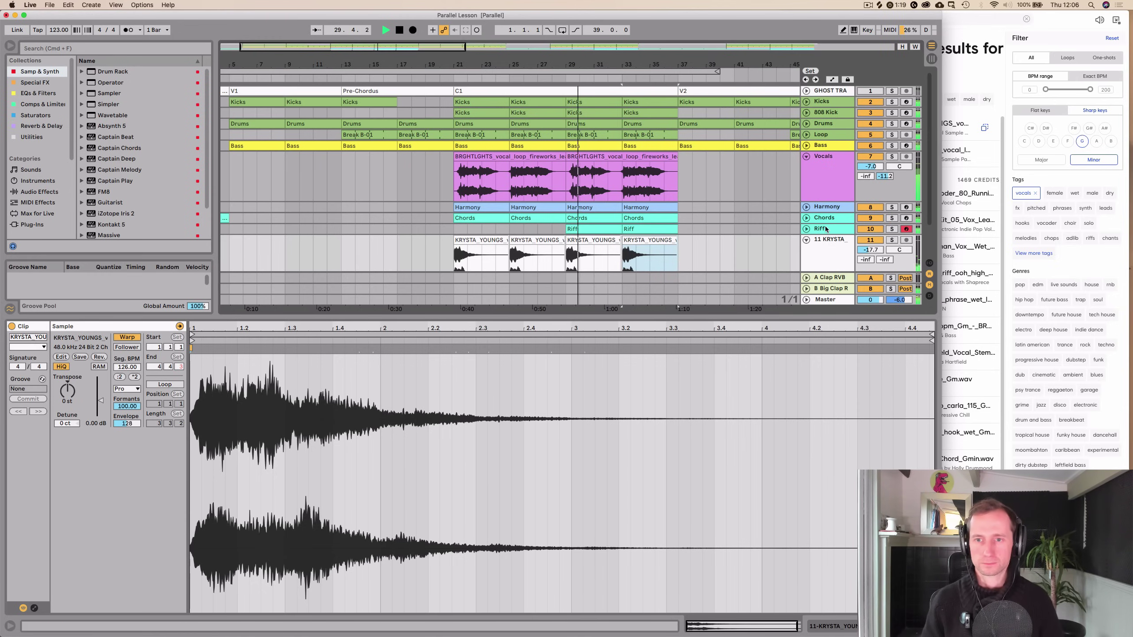
# Unfold the Riff track, set its send to B Big Clap RVB at -10.4 dB and its volume to -2.1 dB
pyautogui.click(810, 229)
pyautogui.click(808, 227)
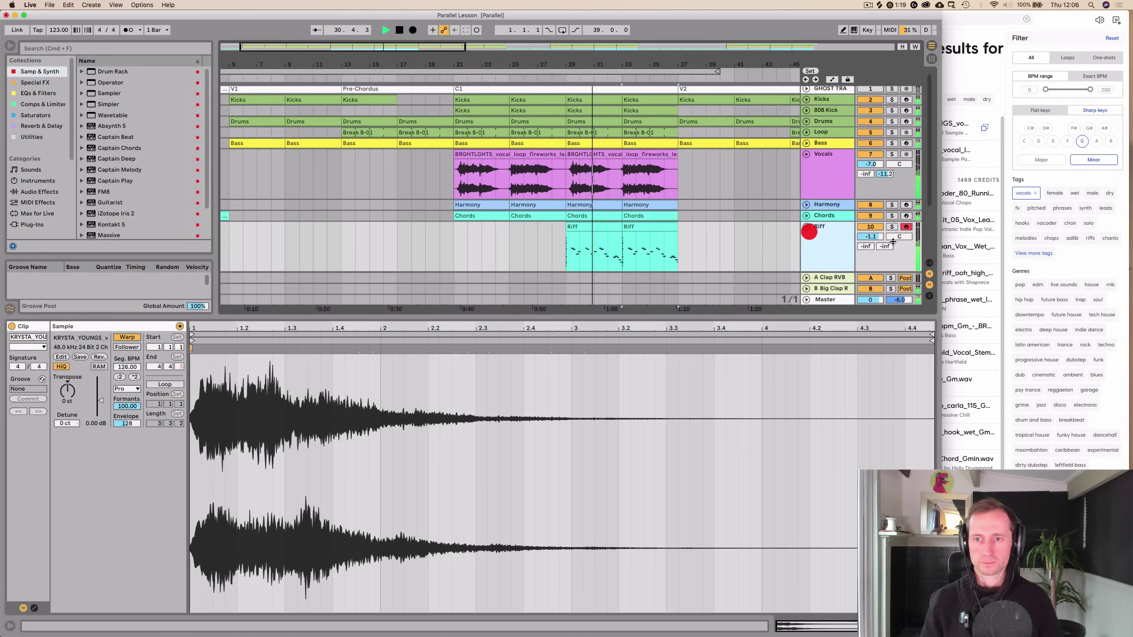
pyautogui.moveTo(887, 242)
pyautogui.mouseDown()
pyautogui.moveTo(887, 223)
pyautogui.moveTo(869, 240)
pyautogui.mouseUp()
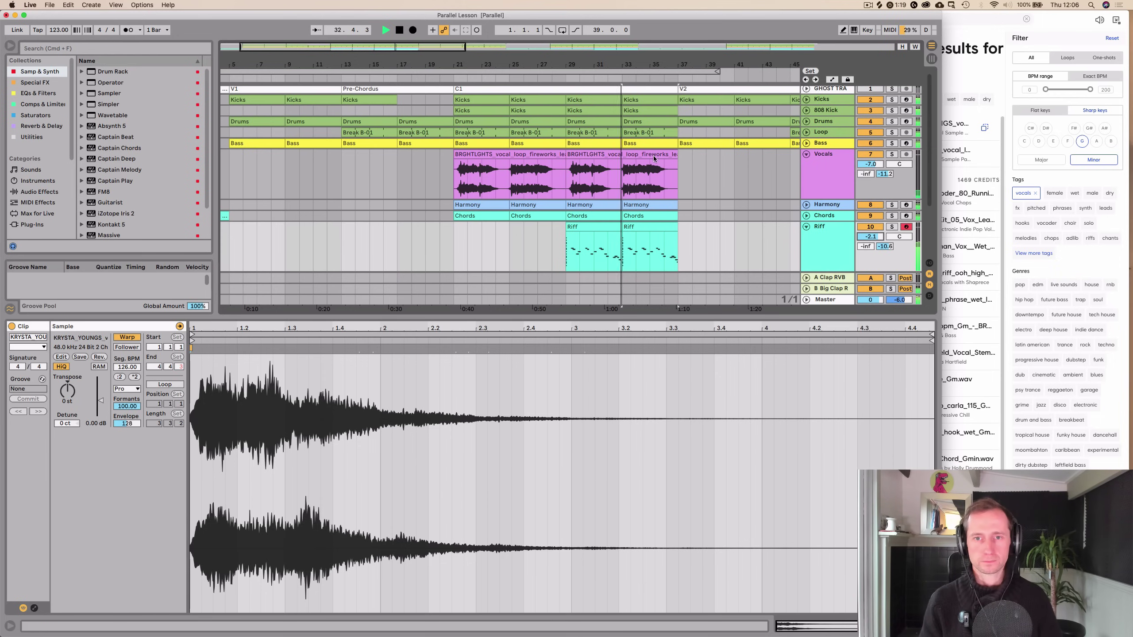
# Fold the Riff and KRYSTA_YOUNGS tracks in the arrangement
pyautogui.press('-')
pyautogui.press('-')
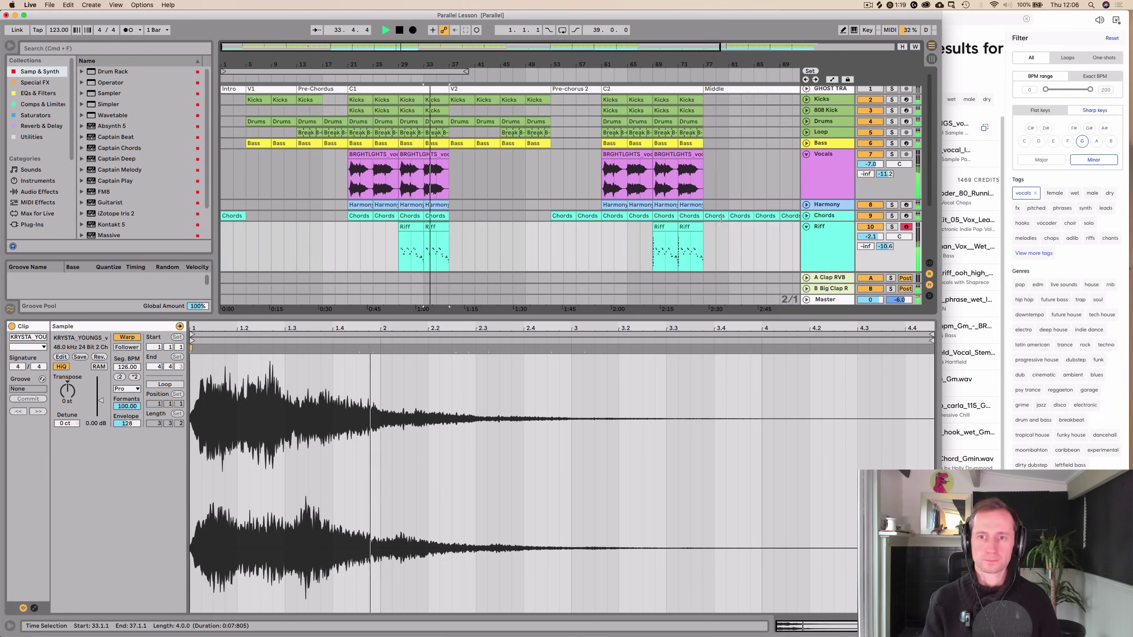
pyautogui.click(808, 228)
pyautogui.click(806, 237)
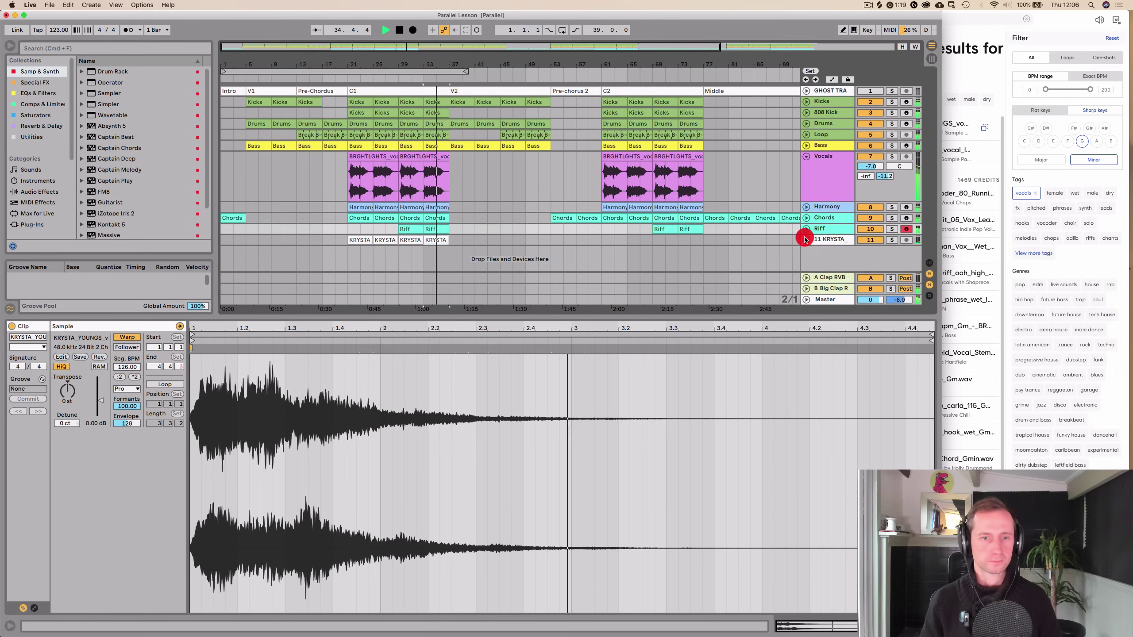
pyautogui.moveTo(332, 65); pyautogui.dragTo(380, 83)
pyautogui.click(528, 240)
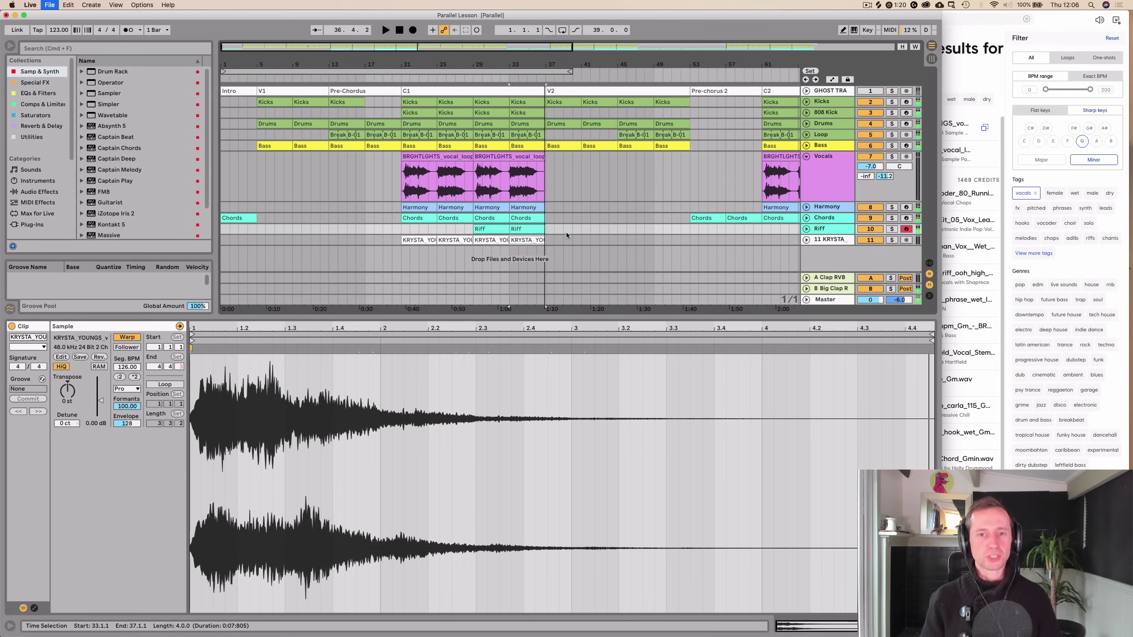
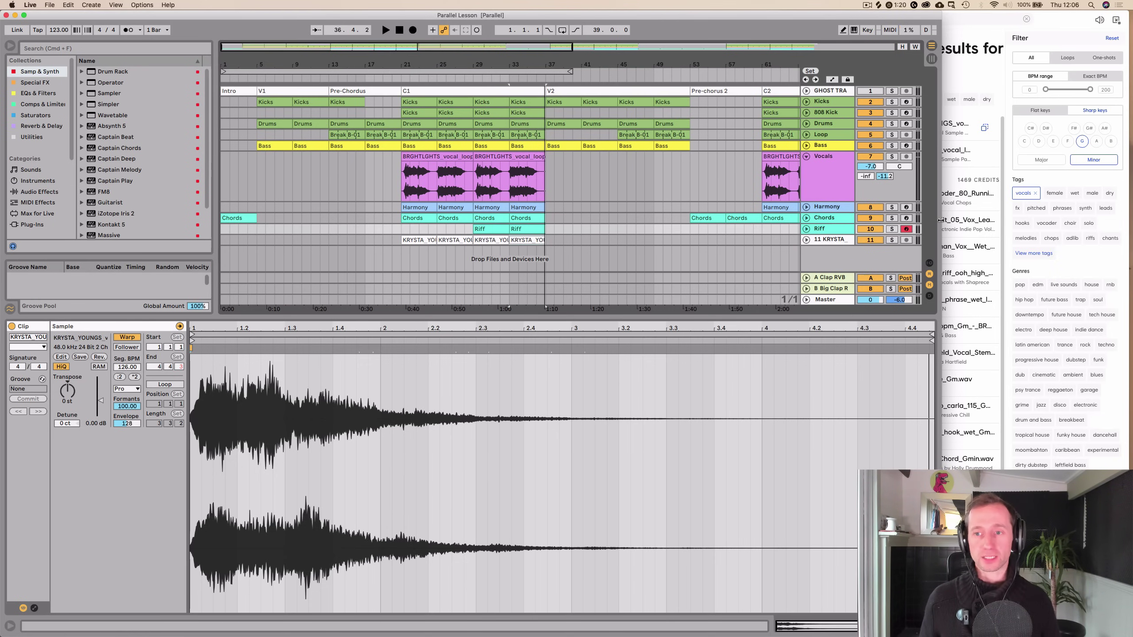
# Widen the project window to the full screen, bring the whole song into view, and fold the Vocals track
pyautogui.moveTo(941, 220); pyautogui.dragTo(1131, 210)
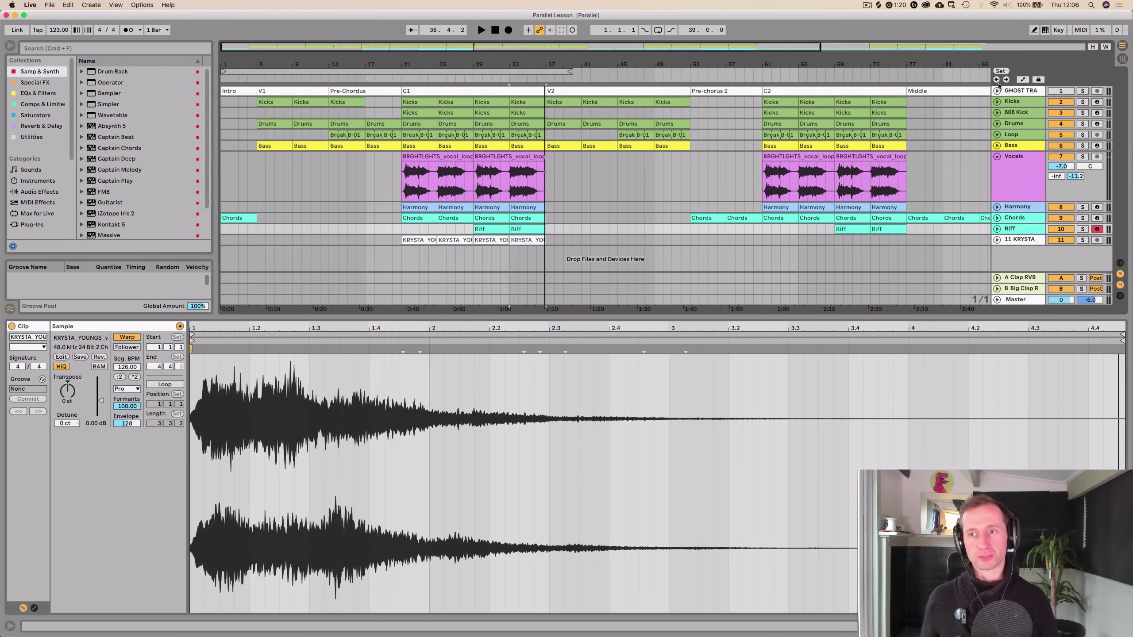
pyautogui.click(997, 81)
pyautogui.click(997, 82)
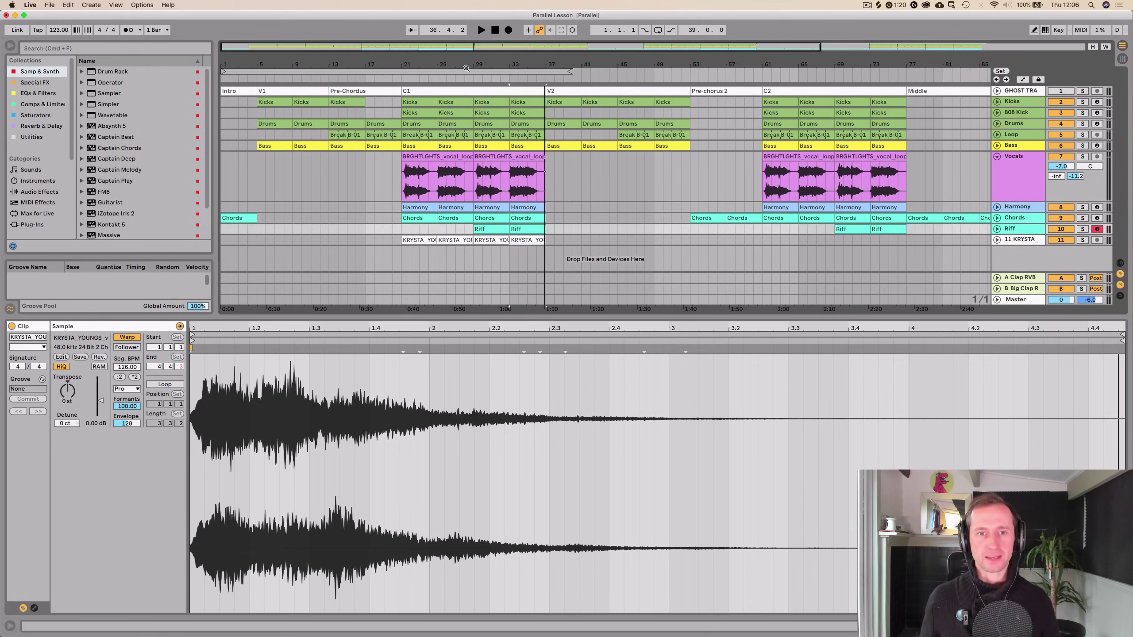
pyautogui.moveTo(466, 67); pyautogui.dragTo(438, 64)
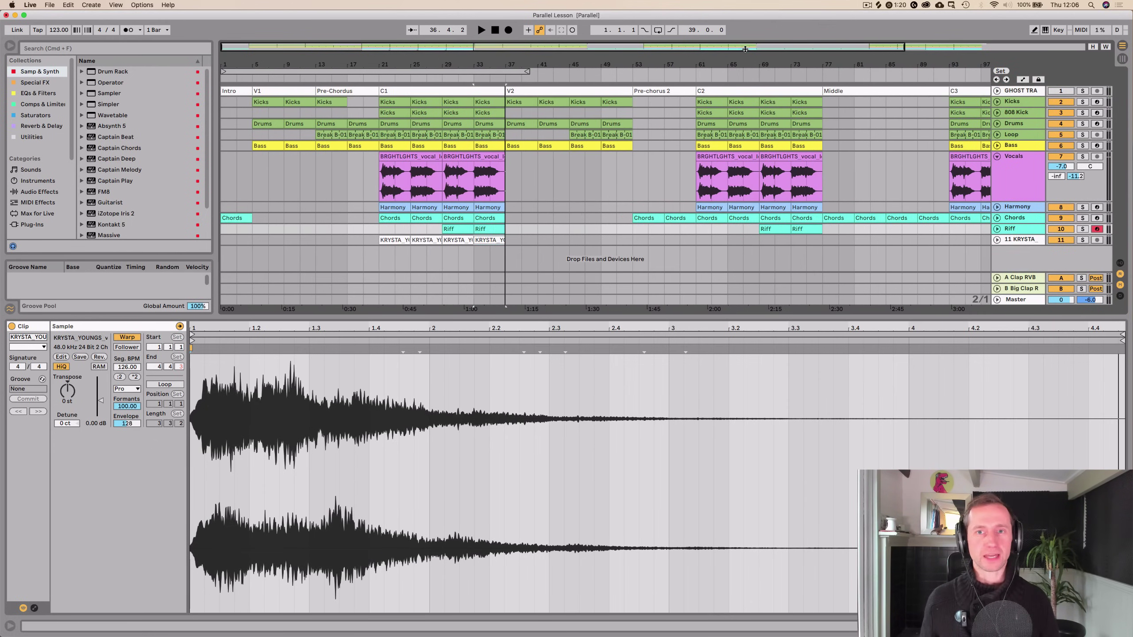
pyautogui.moveTo(734, 63); pyautogui.dragTo(733, 55)
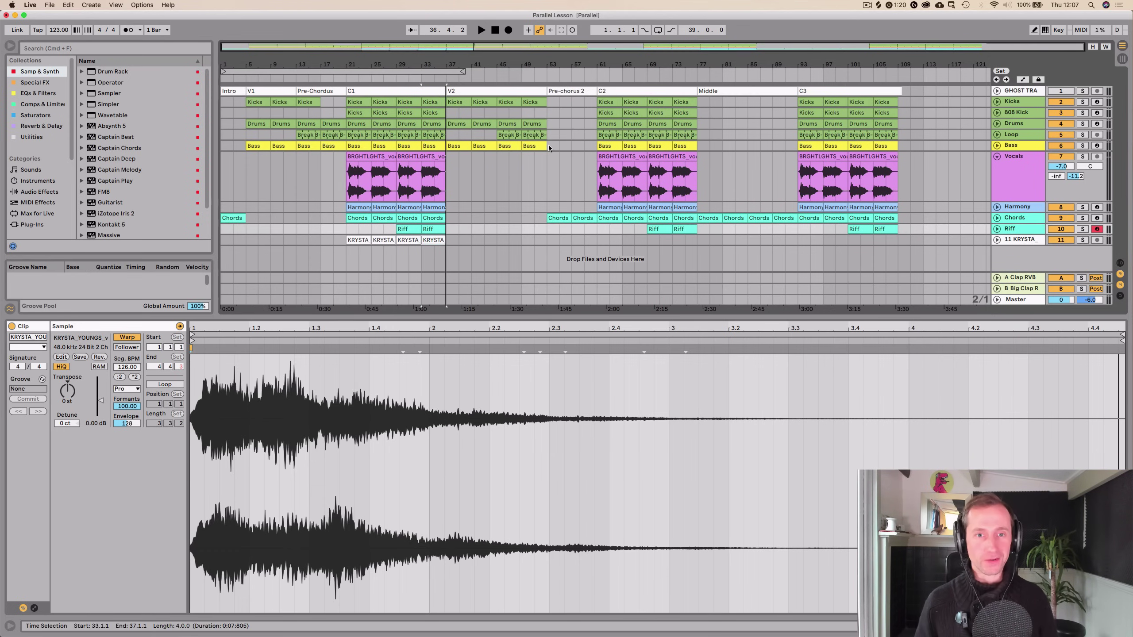
pyautogui.click(997, 156)
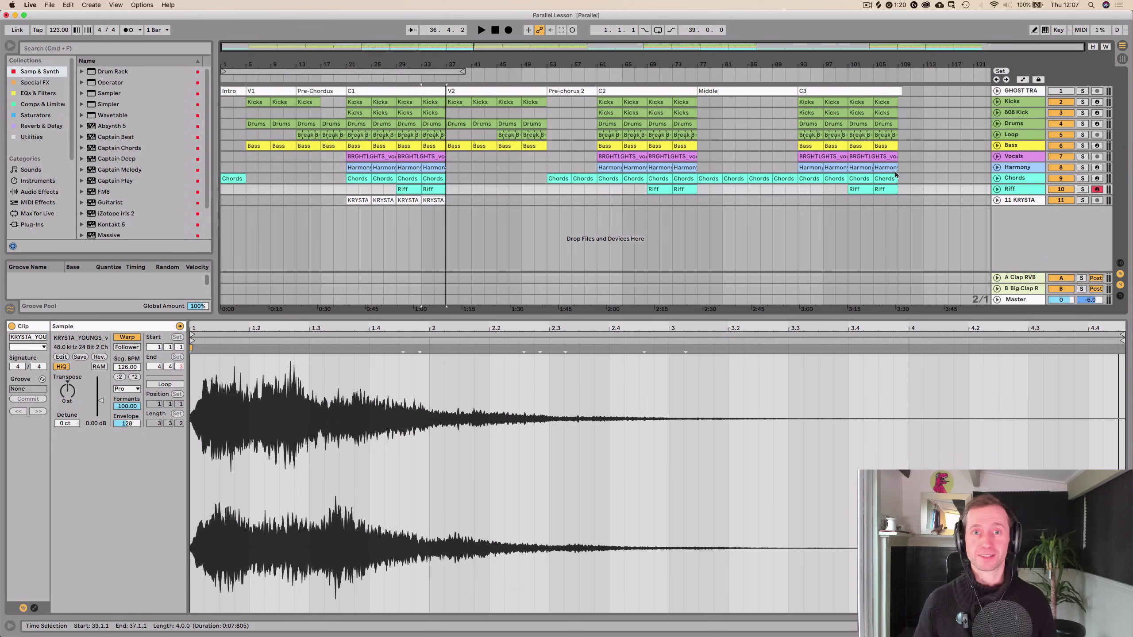
# Paste the KRYSTA_YOUNGS vocal clip at bar 1 in the Intro, unfold its track, and reverse the pasted clip
pyautogui.click(230, 201)
pyautogui.press('super+v')
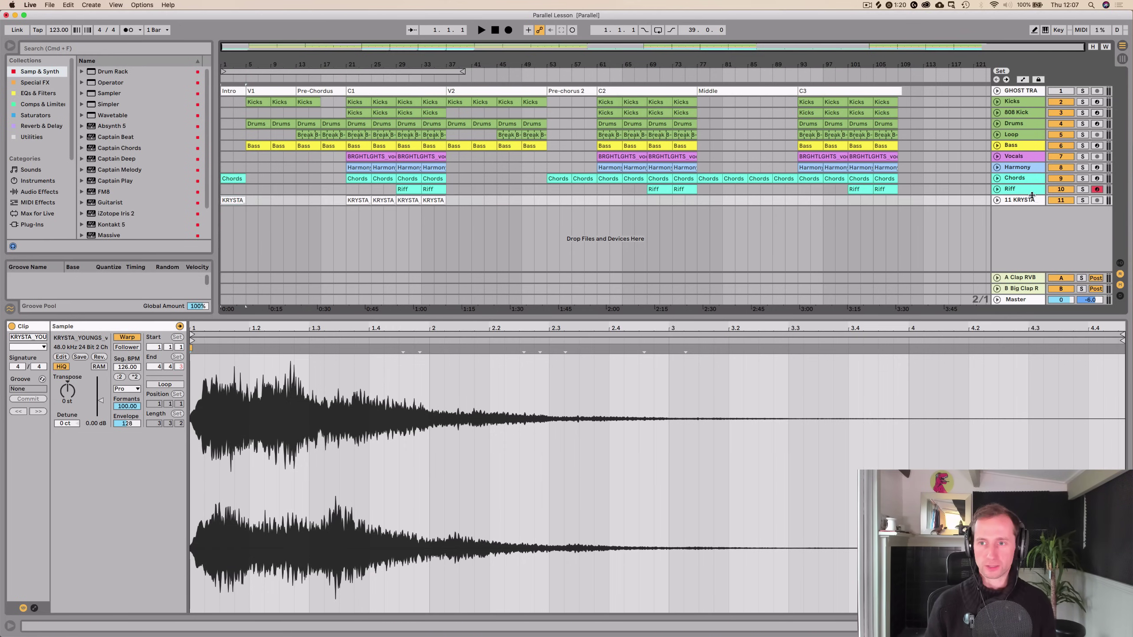
pyautogui.click(997, 200)
pyautogui.press('r')
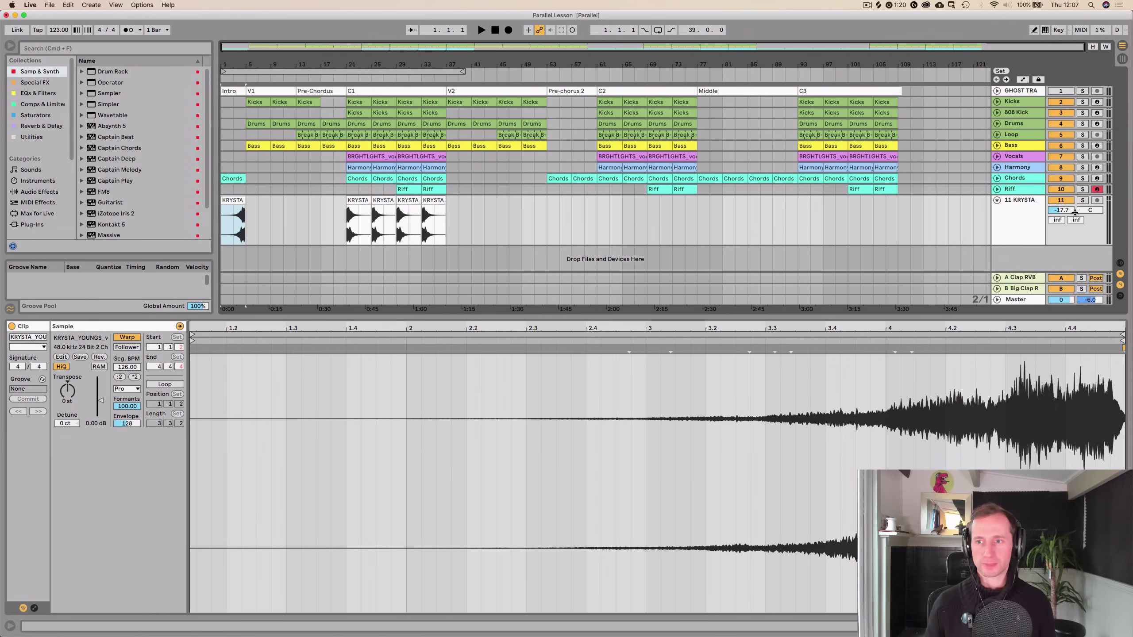
# Play the Intro and lower the reversed vocal clip's gain to -7.39 dB
pyautogui.press('space')
pyautogui.click(226, 201)
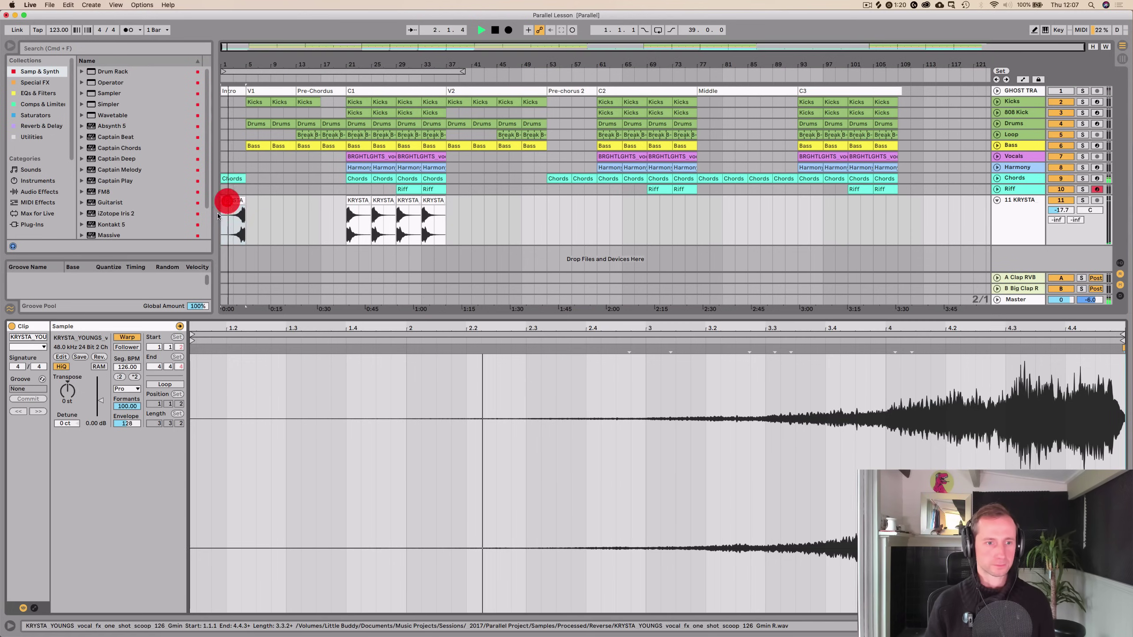
pyautogui.moveTo(101, 401); pyautogui.dragTo(101, 403)
pyautogui.moveTo(227, 205); pyautogui.dragTo(227, 214)
pyautogui.moveTo(100, 404); pyautogui.dragTo(101, 409)
# Shift the reversed vocal clip so it ends exactly where V1 starts at bar 5, and play the transition
pyautogui.moveTo(246, 64); pyautogui.dragTo(351, 209)
pyautogui.moveTo(342, 65); pyautogui.dragTo(340, 117)
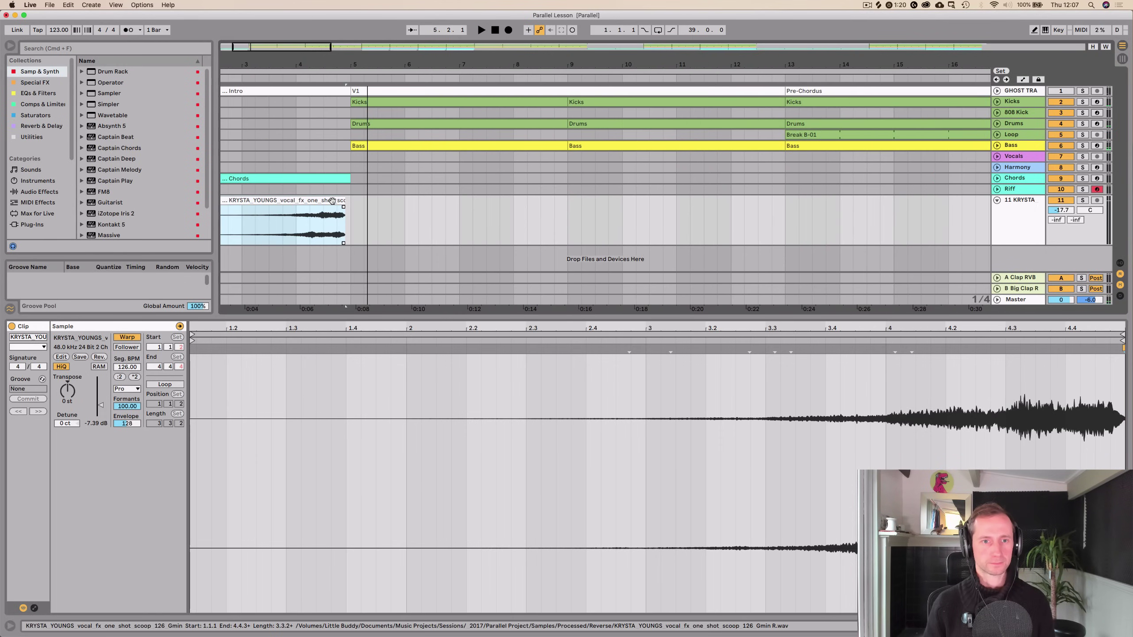
pyautogui.moveTo(334, 200); pyautogui.dragTo(337, 199)
pyautogui.press('space')
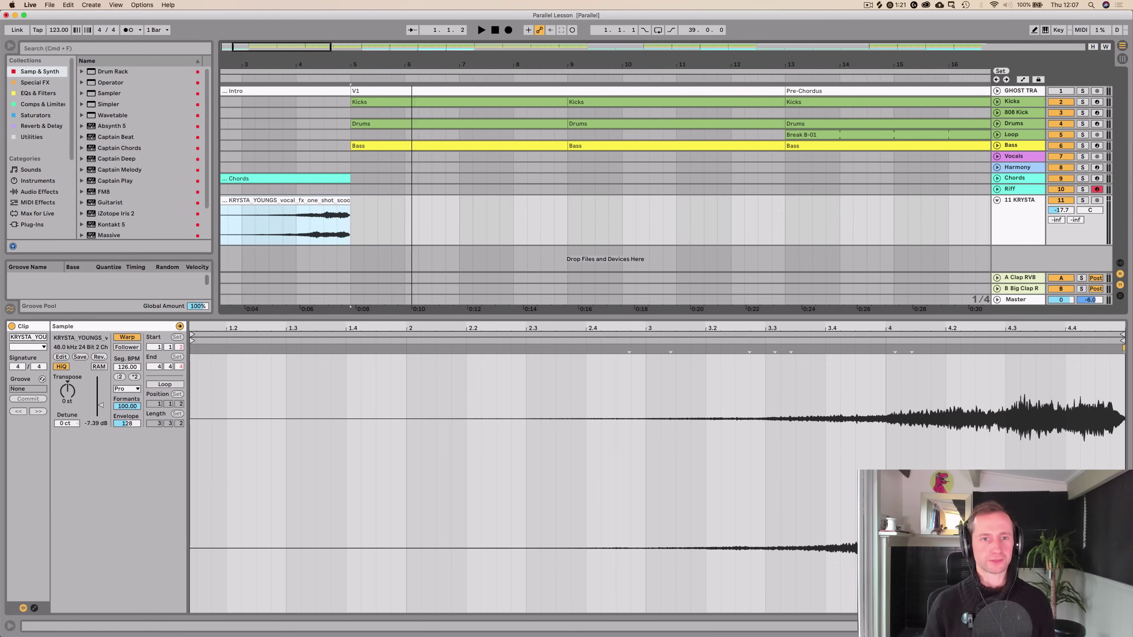
# Copy the first vocal loop clip of C1 to bar 5 in V1 and return the playback position to bar 1
pyautogui.scroll(-8, 253, 65)
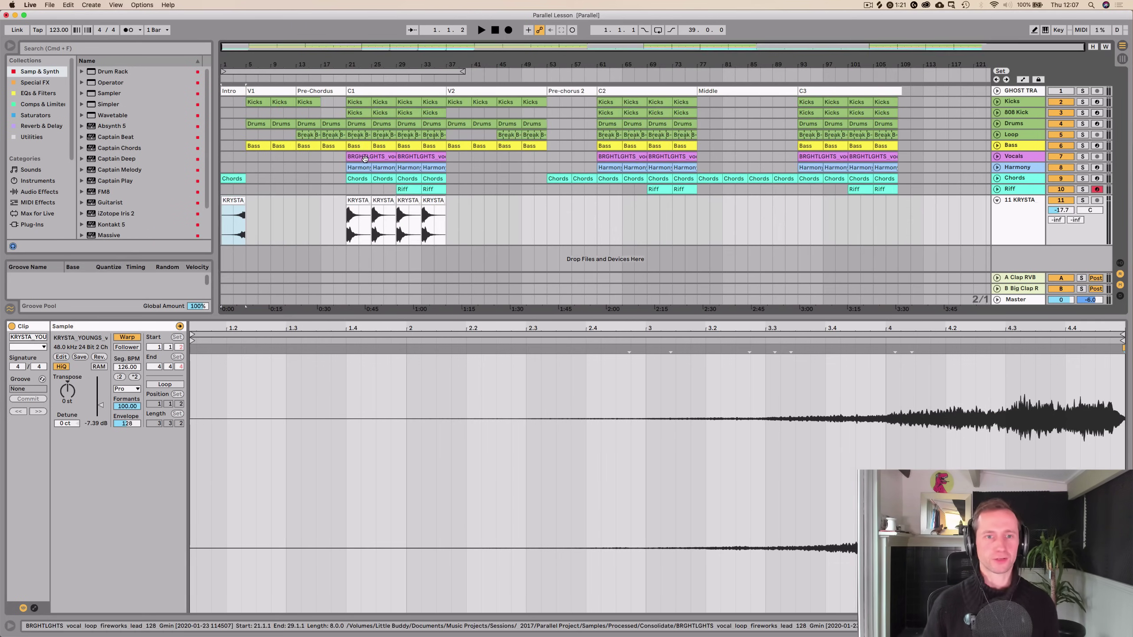
pyautogui.moveTo(364, 158); pyautogui.dragTo(266, 159)
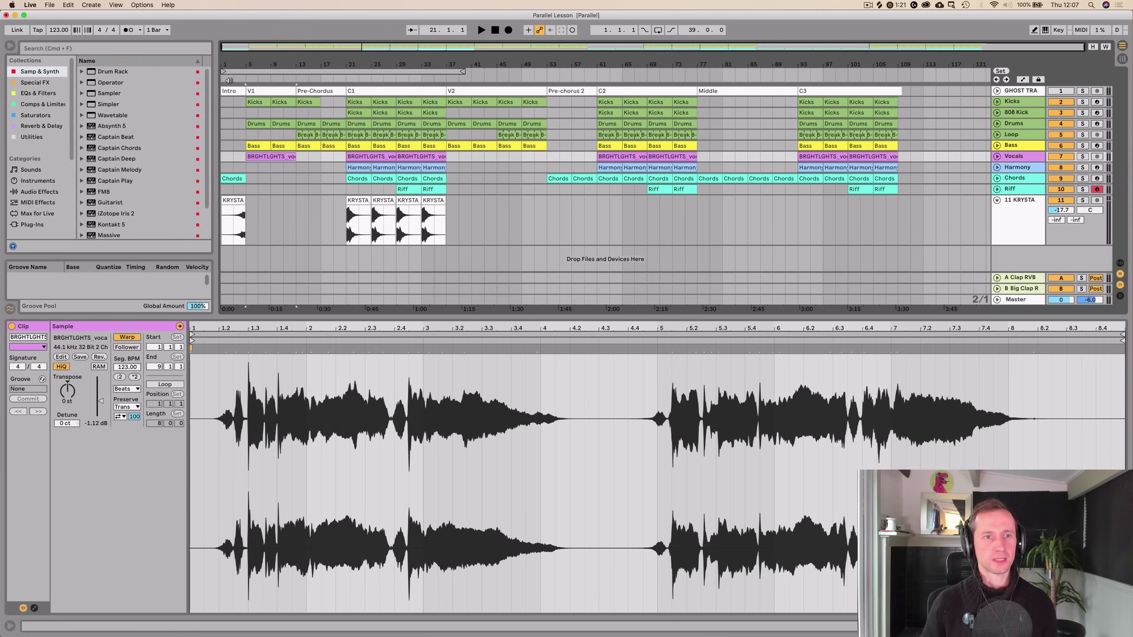
pyautogui.click(496, 30)
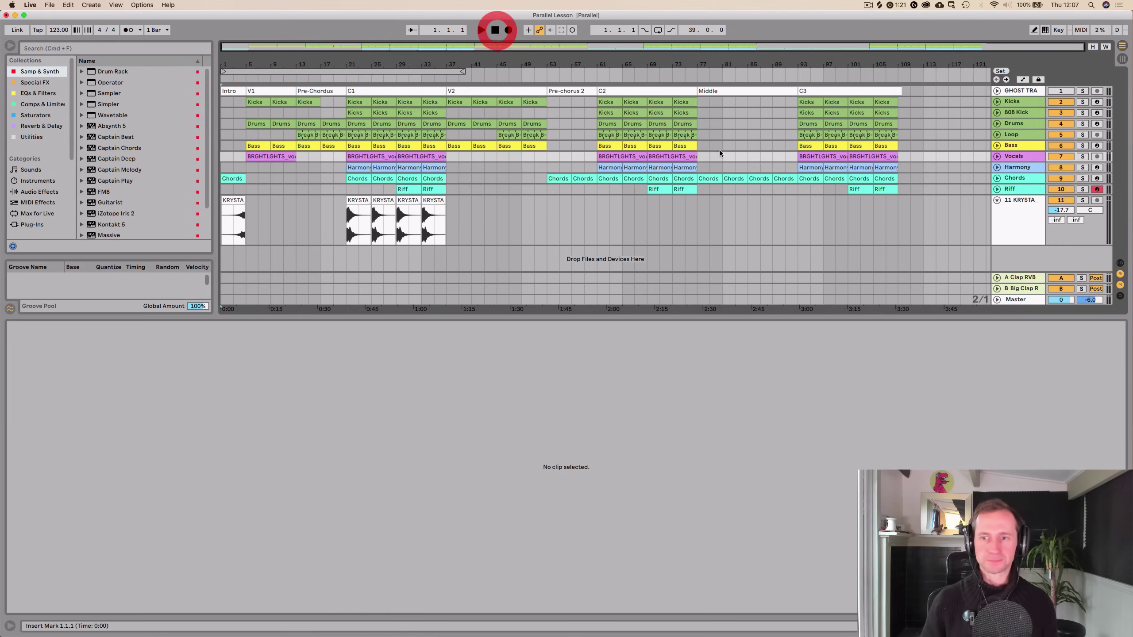
# Open the Chords track's device chain and view the EQs & Filters collection in the browser
pyautogui.click(1021, 180)
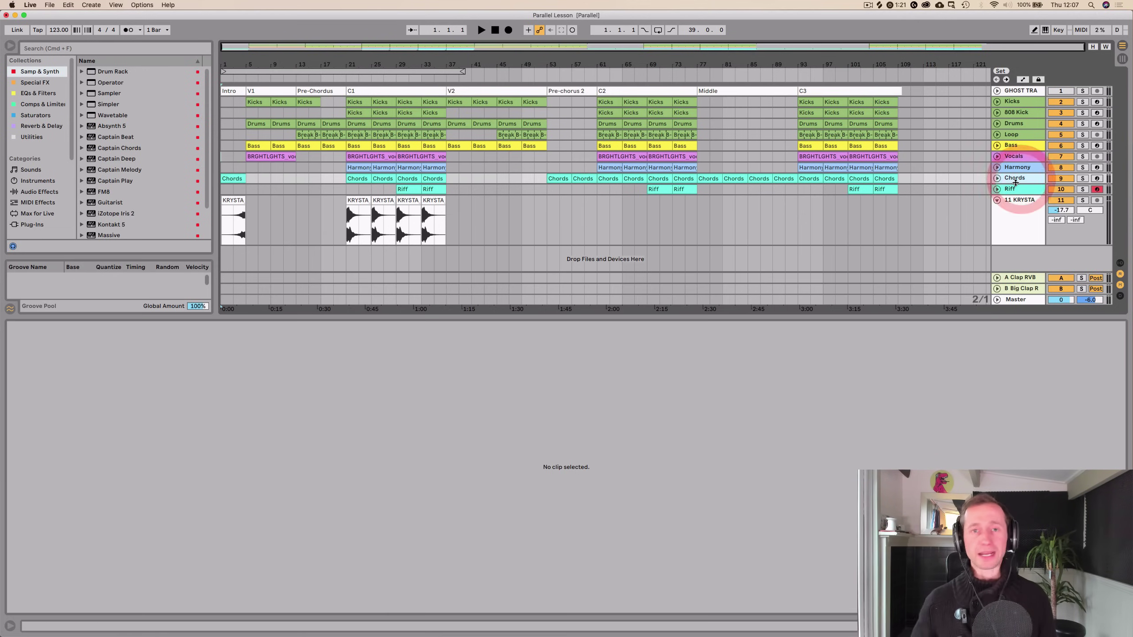
pyautogui.click(1021, 190)
pyautogui.doubleClick(1021, 178)
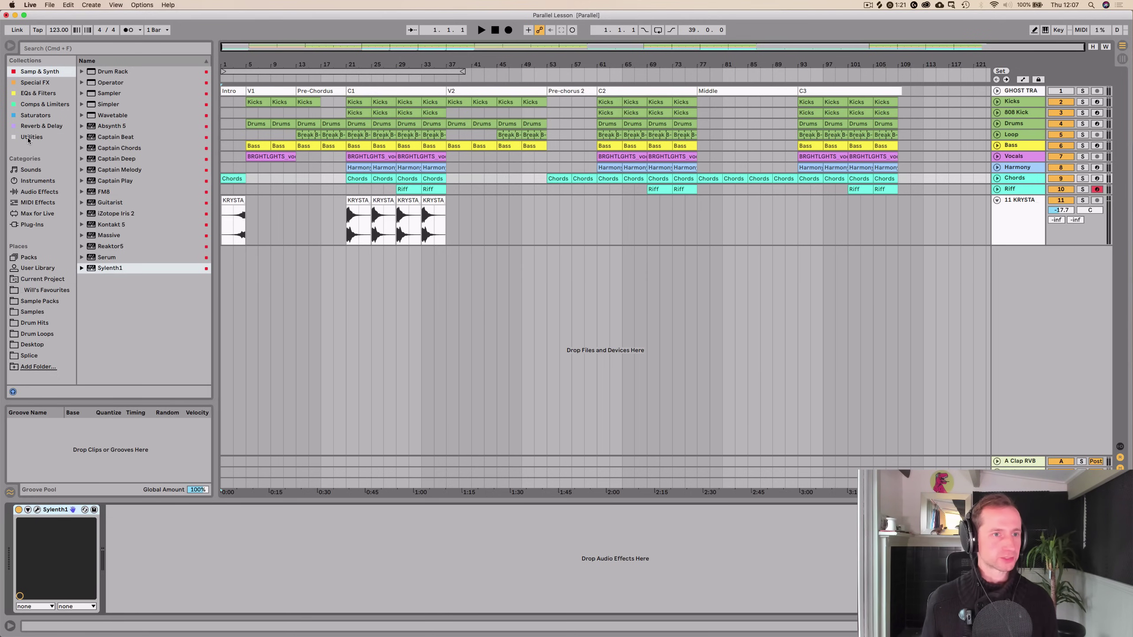
pyautogui.click(40, 93)
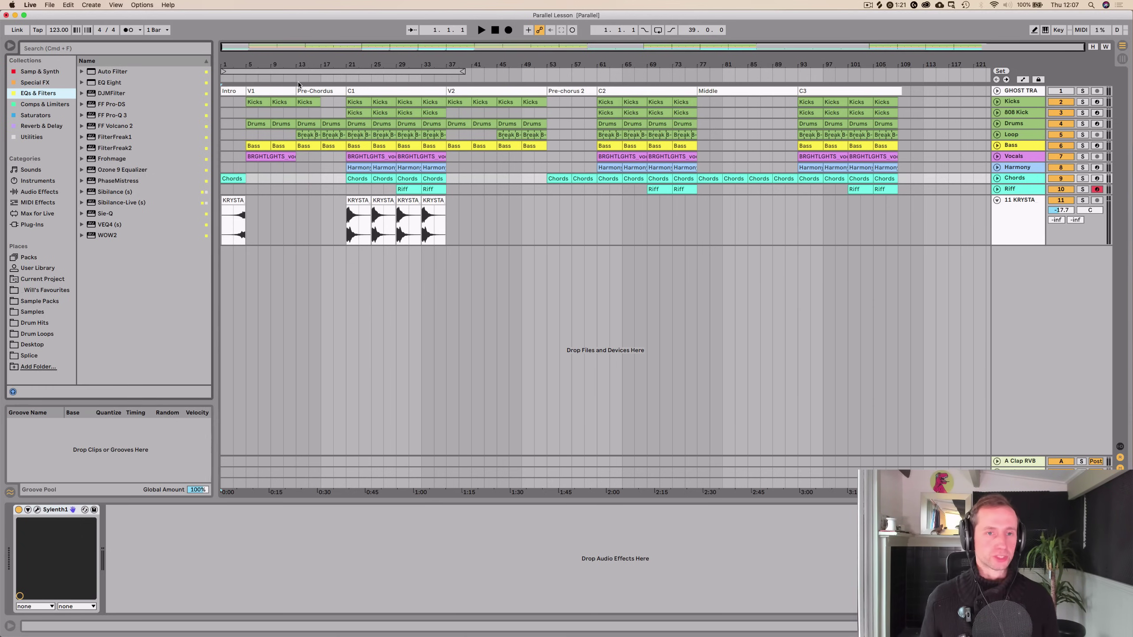
# Copy the reversed vocal clip from the Intro to bar 17 so it leads into C1, and play the Pre-Chorus
pyautogui.click(313, 78)
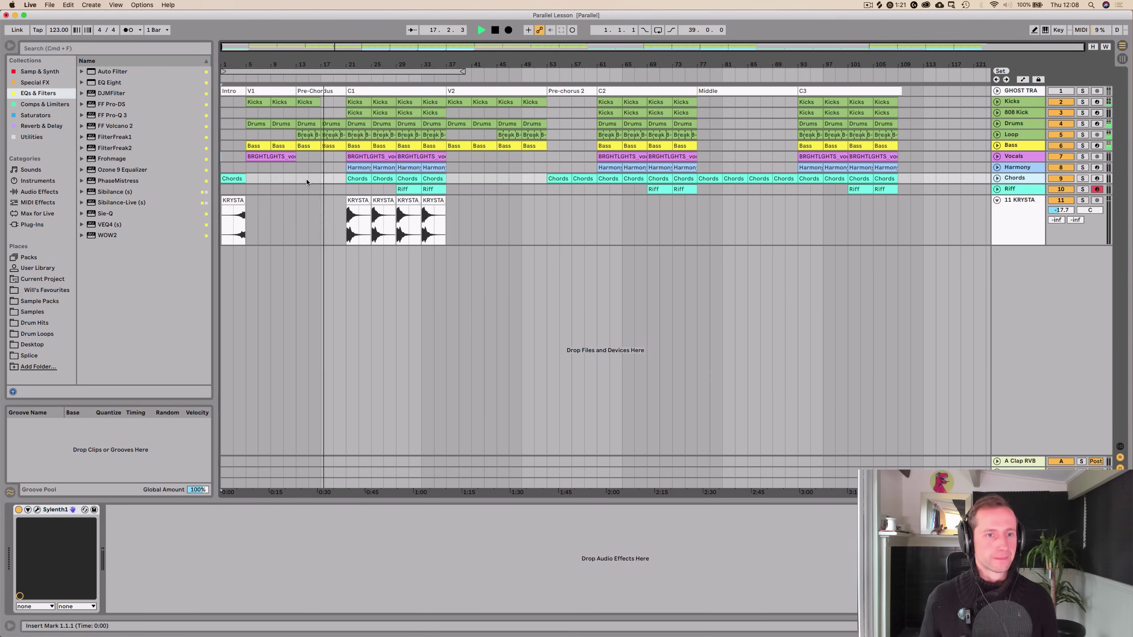
pyautogui.moveTo(241, 207); pyautogui.dragTo(337, 204)
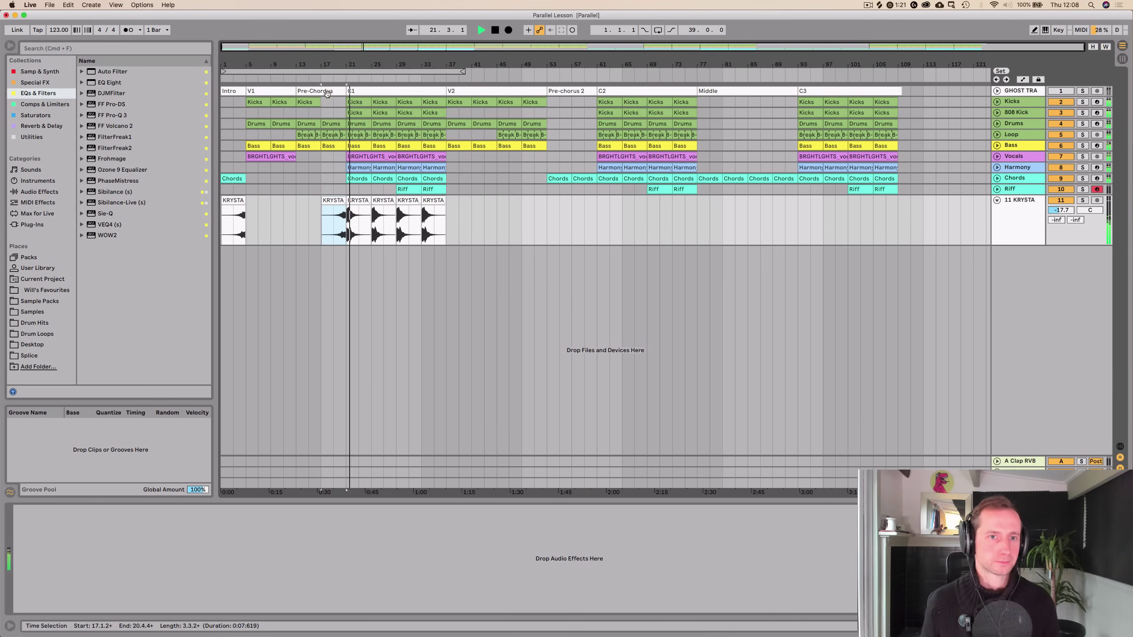
pyautogui.click(310, 80)
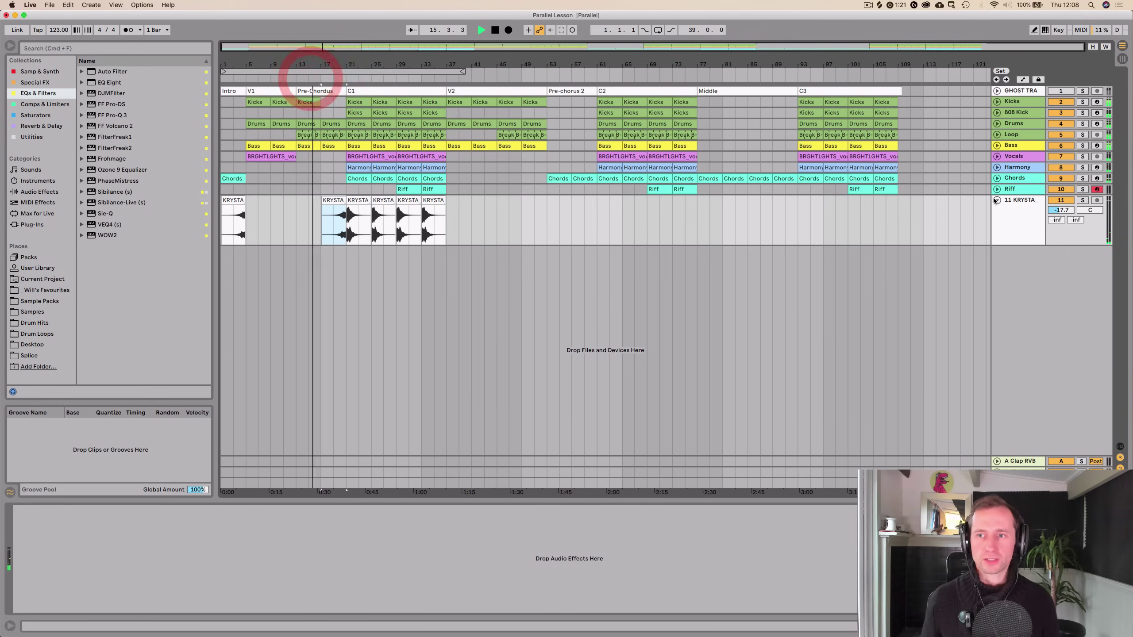
pyautogui.press('space')
# Add a Utility device after Sylenth1 on the Bass track
pyautogui.click(1028, 145)
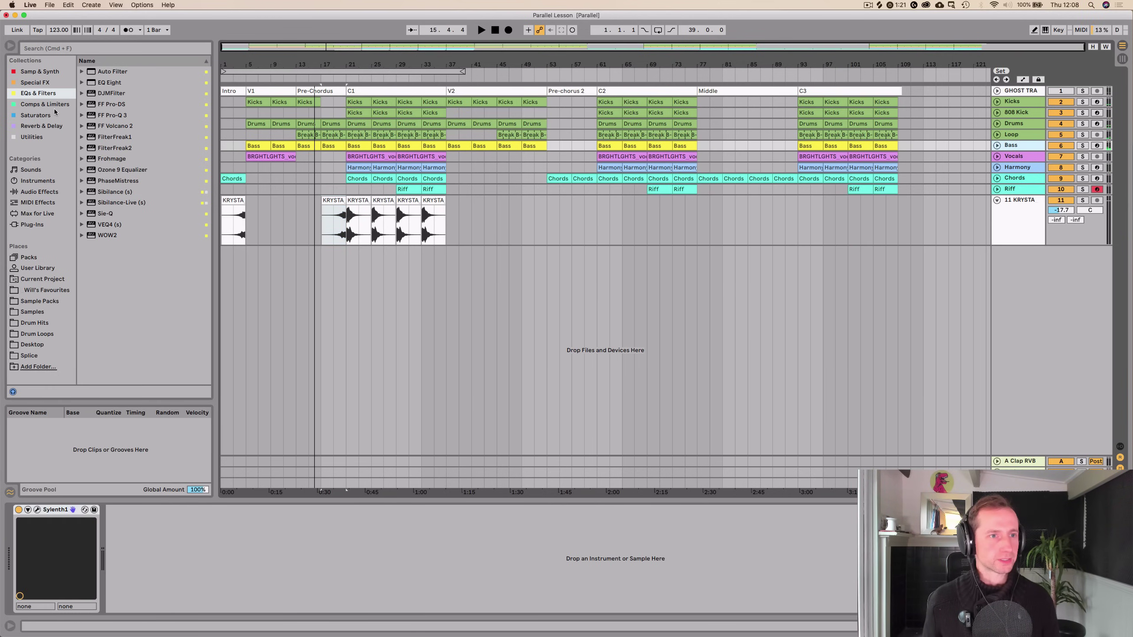
pyautogui.click(33, 137)
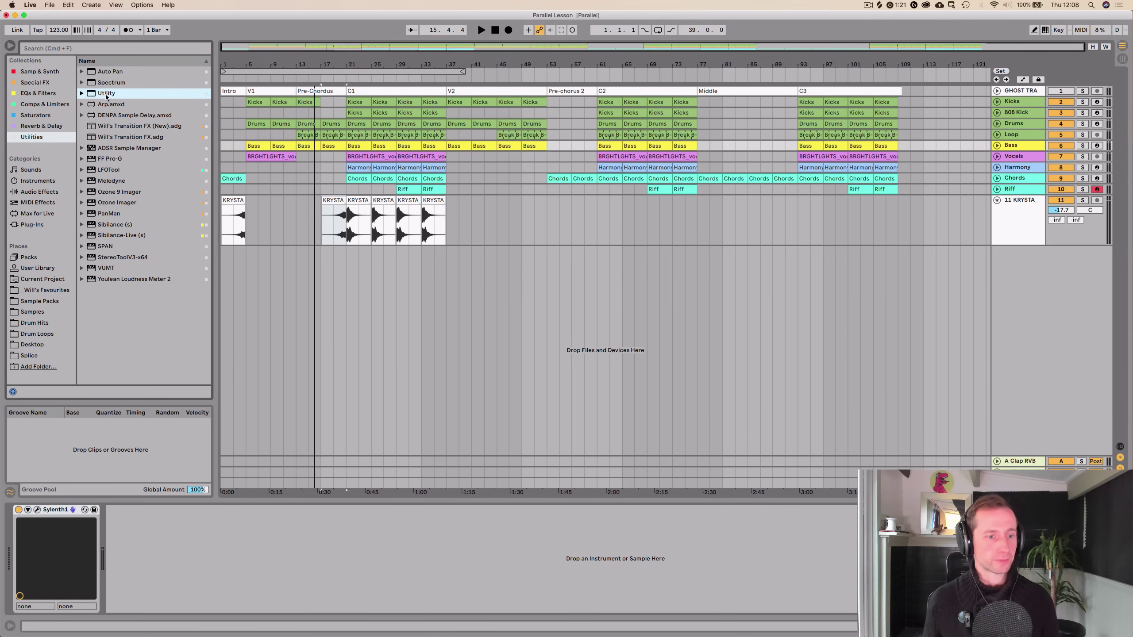
pyautogui.moveTo(172, 542); pyautogui.dragTo(172, 543)
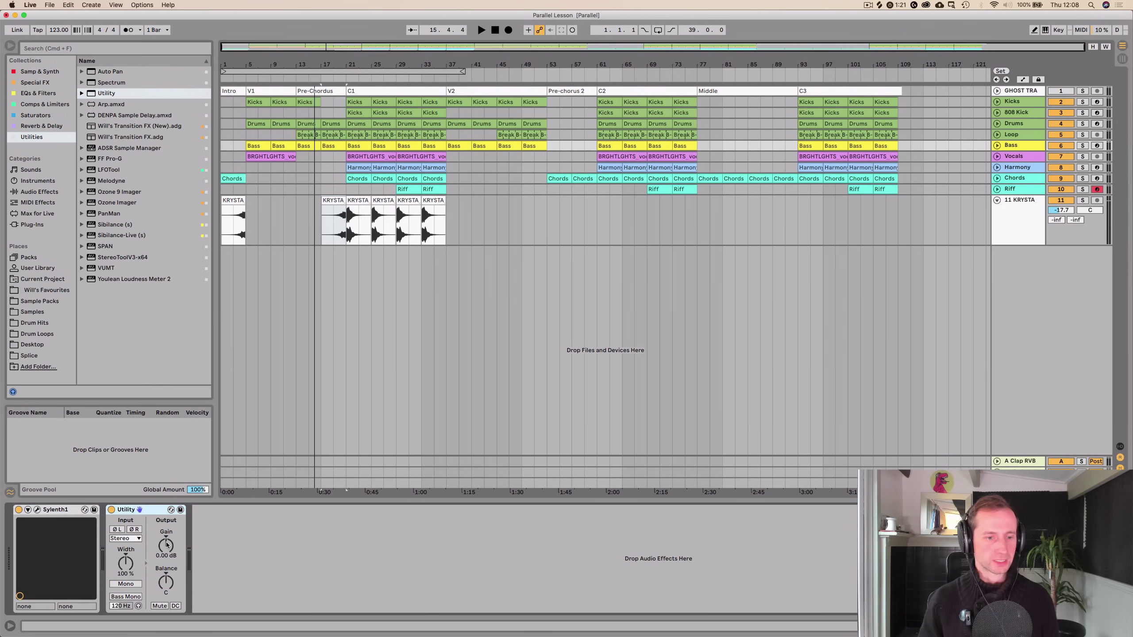
pyautogui.rightClick(166, 544)
pyautogui.click(200, 554)
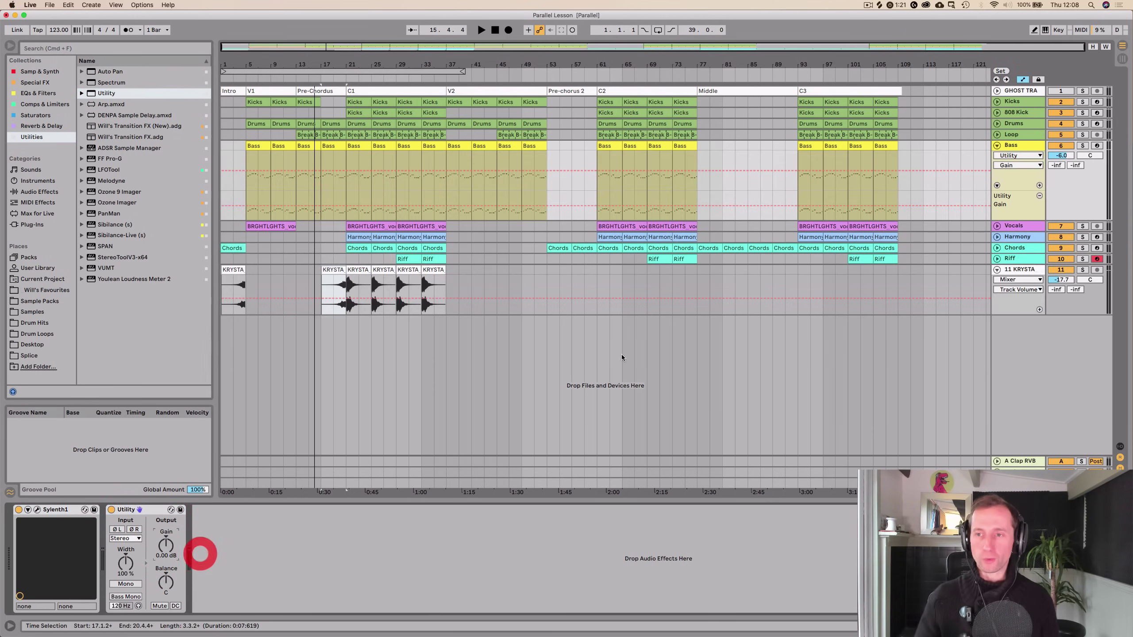
pyautogui.press('Tab')
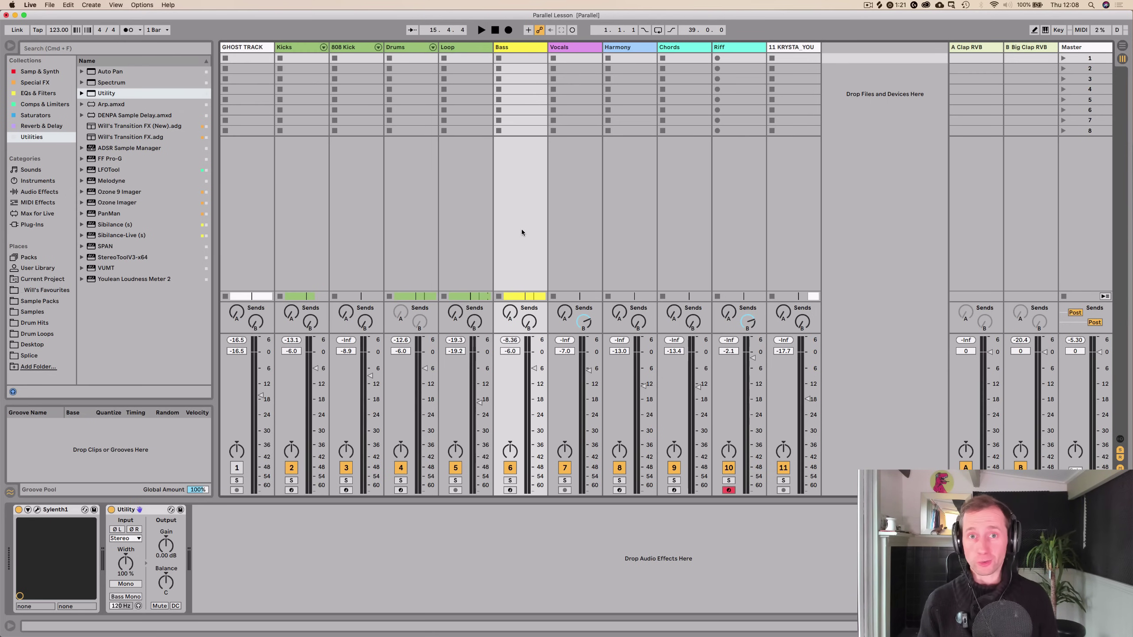
pyautogui.press('Tab')
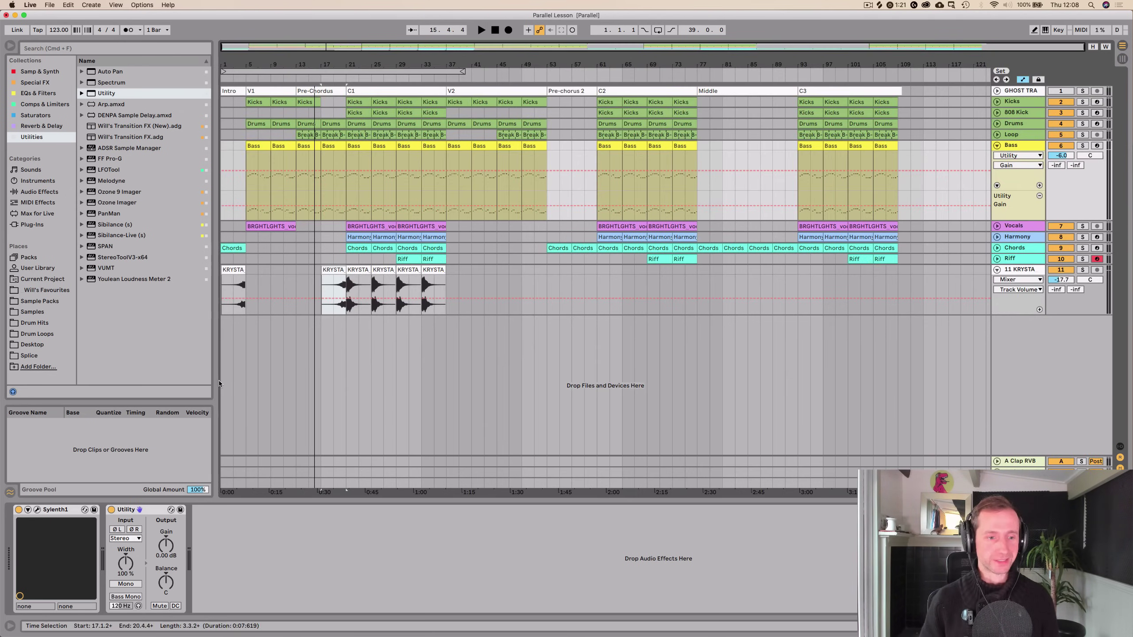
pyautogui.rightClick(166, 546)
pyautogui.click(185, 564)
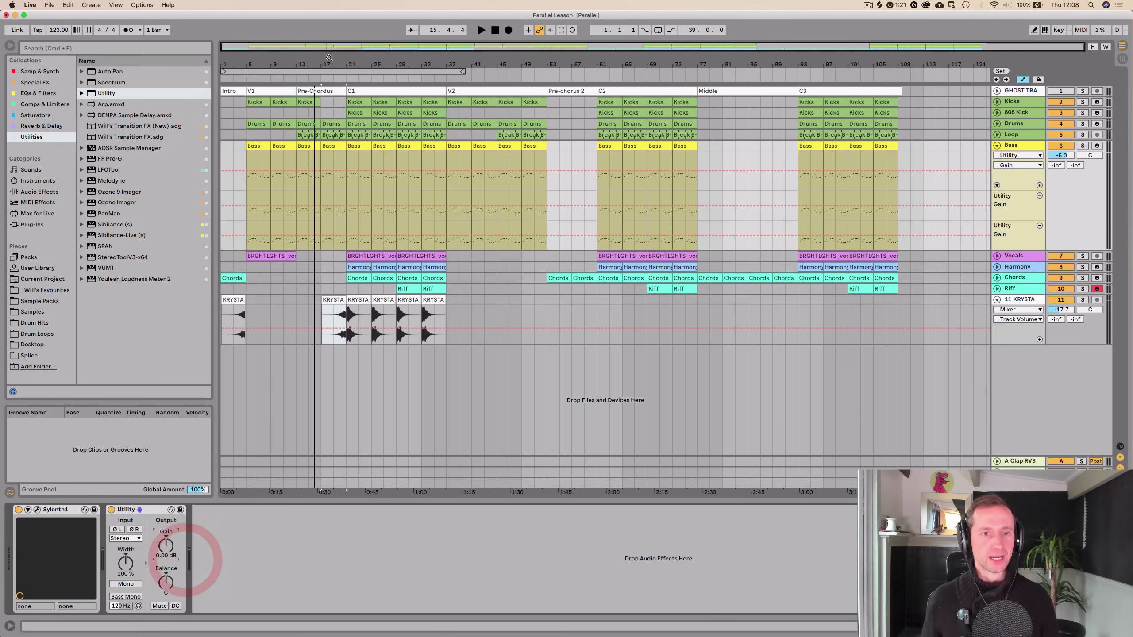
pyautogui.press('super+z')
pyautogui.moveTo(325, 61); pyautogui.dragTo(333, 245)
pyautogui.press('super+shift+z')
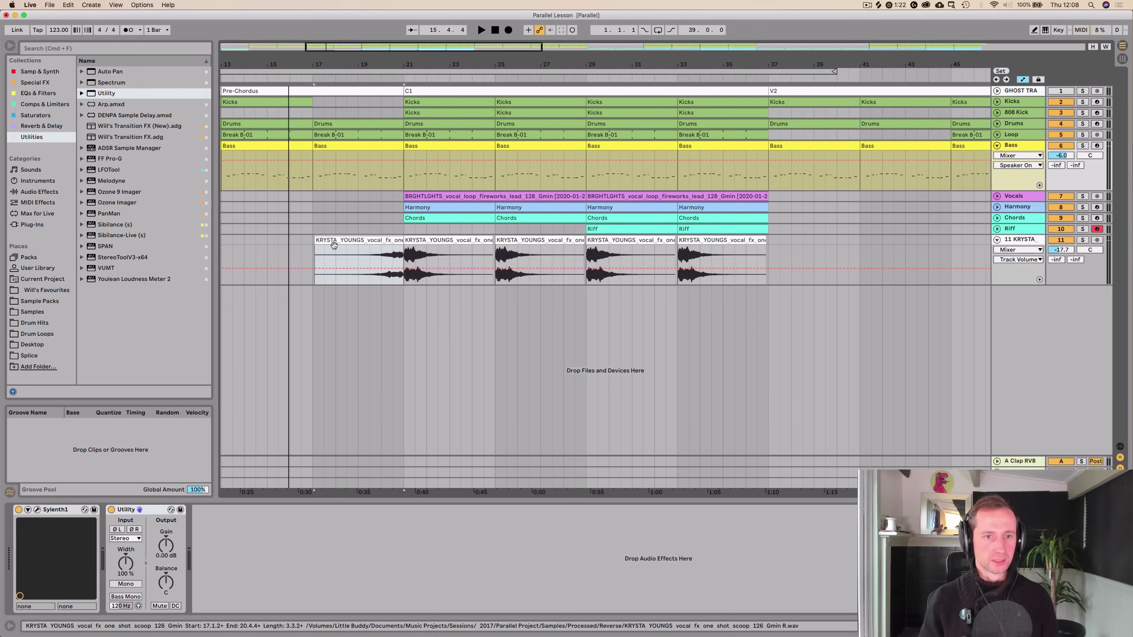
# Automate the Bass track's Utility gain to ramp down from 0 dB at bar 17 until C1 at bar 21, and play it
pyautogui.rightClick(159, 557)
pyautogui.click(185, 563)
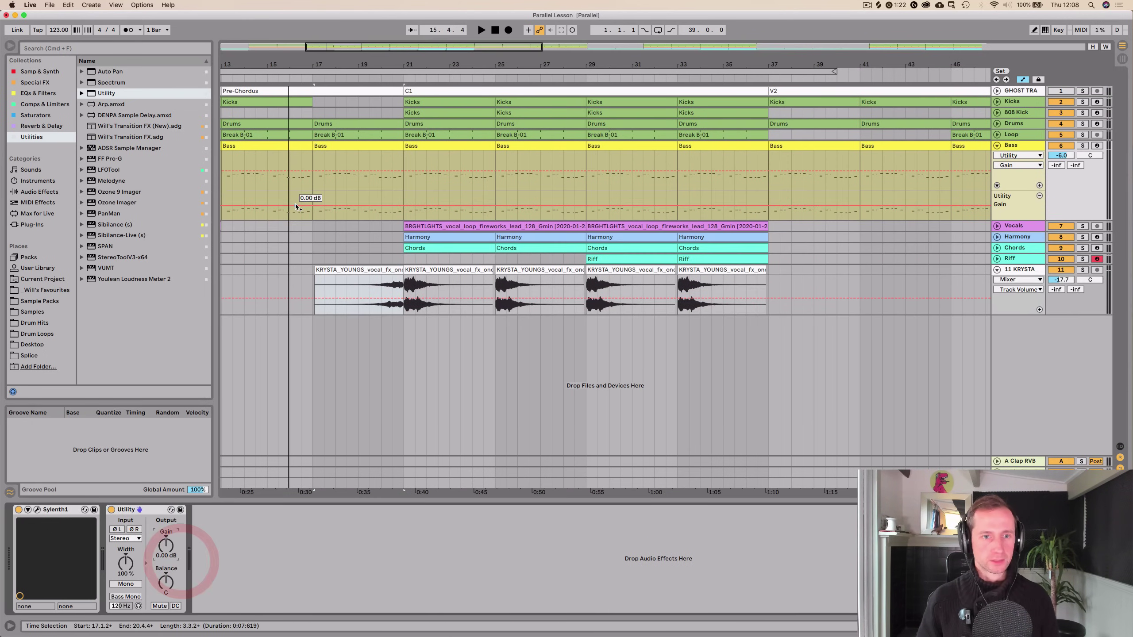
pyautogui.click(319, 206)
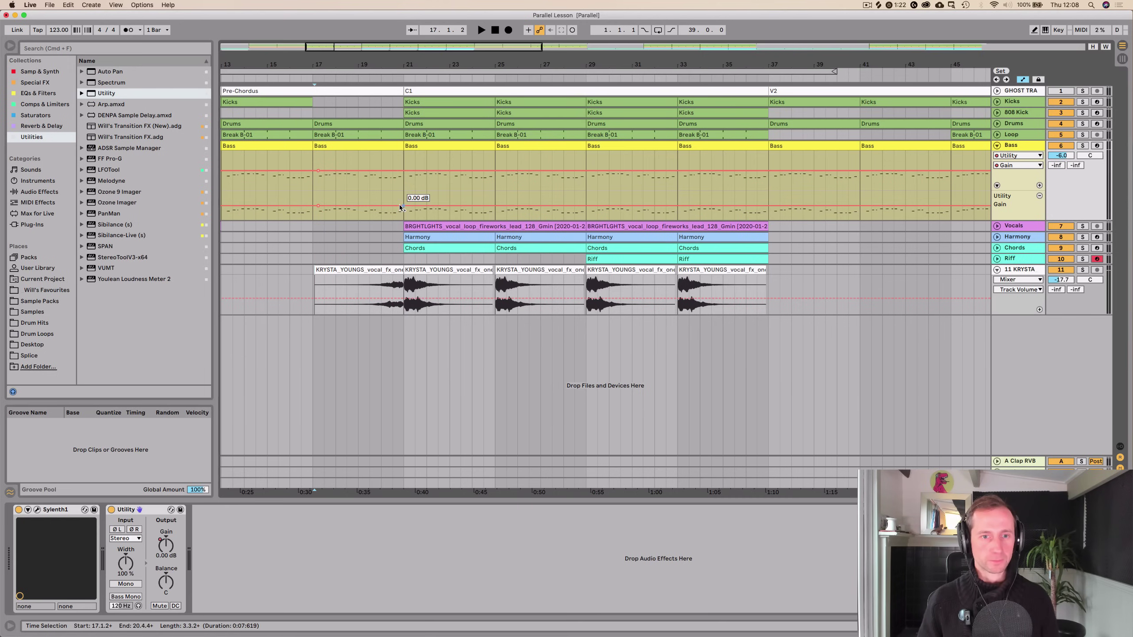
pyautogui.moveTo(400, 207); pyautogui.dragTo(403, 209)
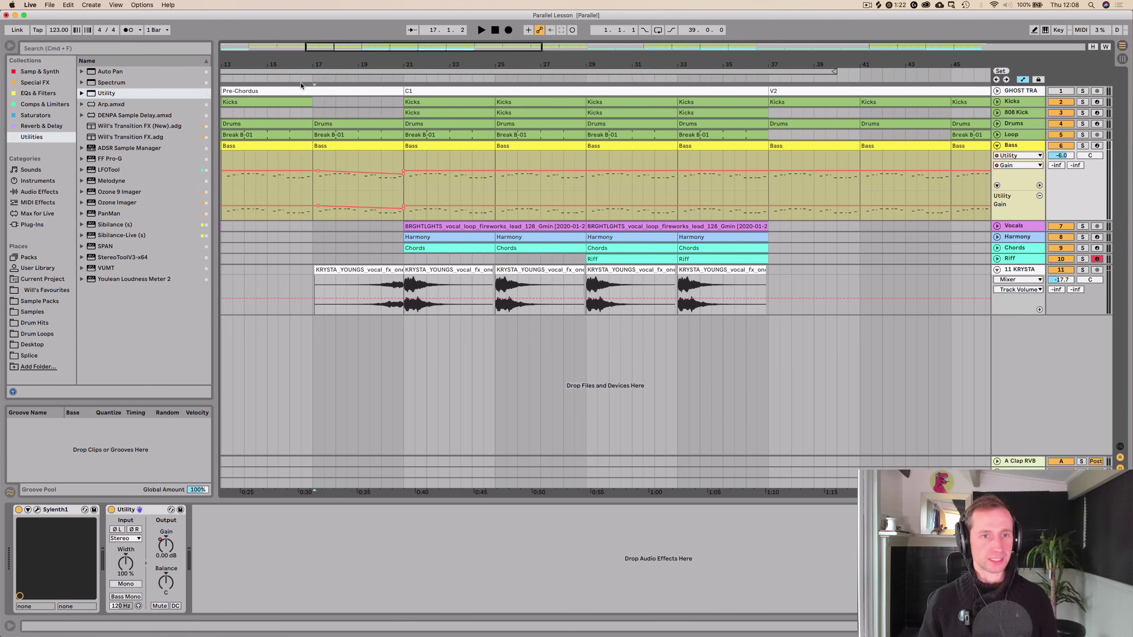
pyautogui.click(304, 78)
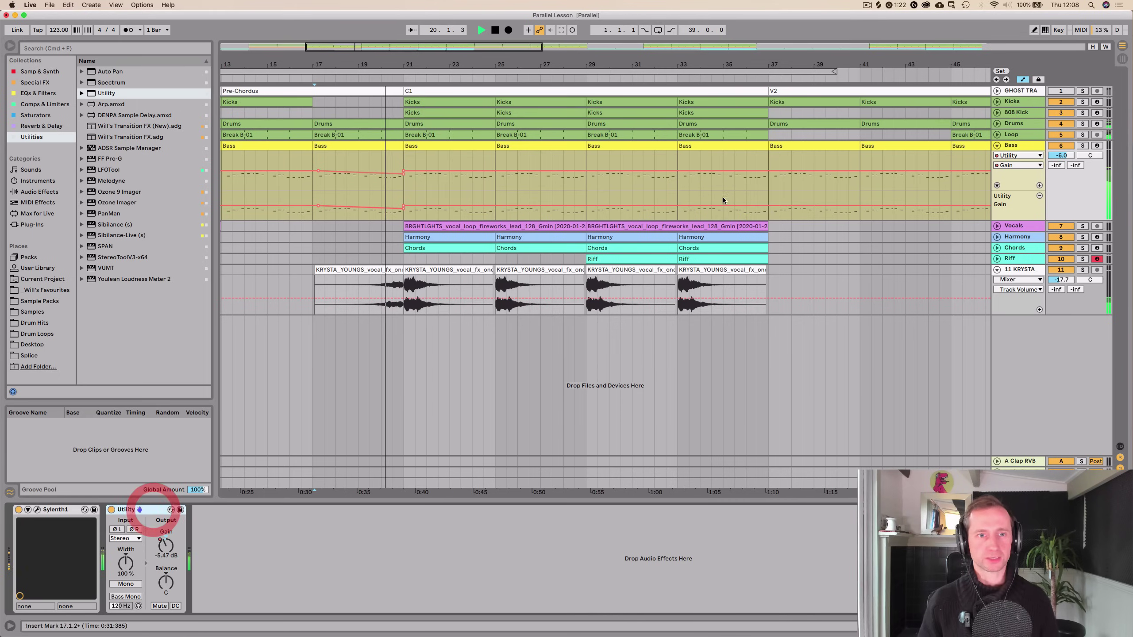
pyautogui.press('space')
# Paste the Bass track's Utility device onto the Loop track and at the end of the Drums track's device chain
pyautogui.click(1016, 126)
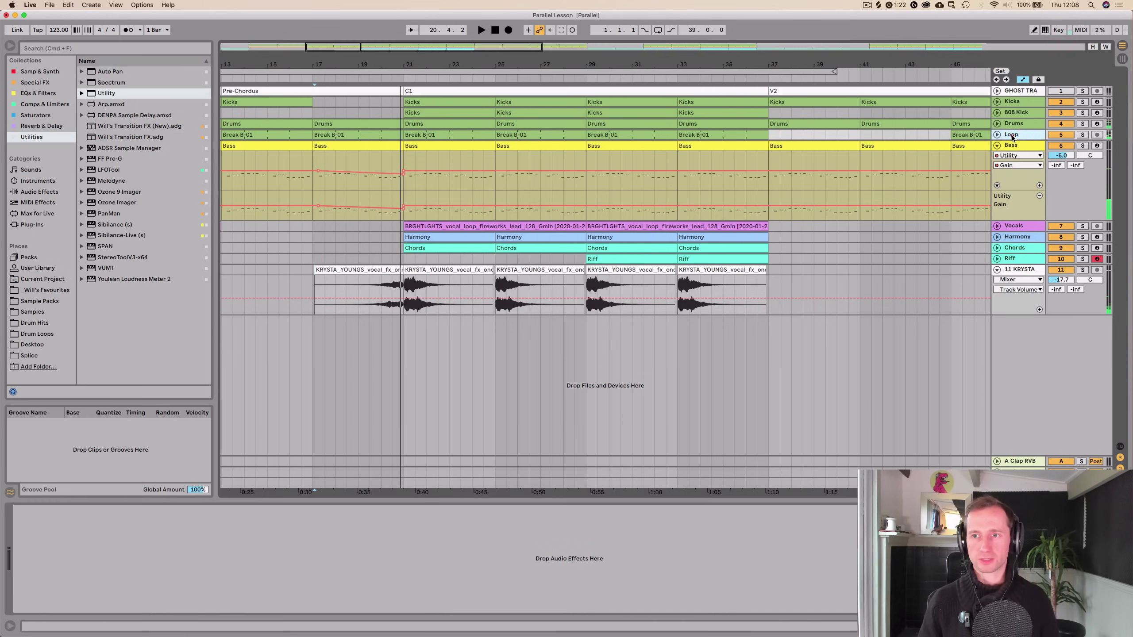
pyautogui.click(187, 540)
pyautogui.press('super+v')
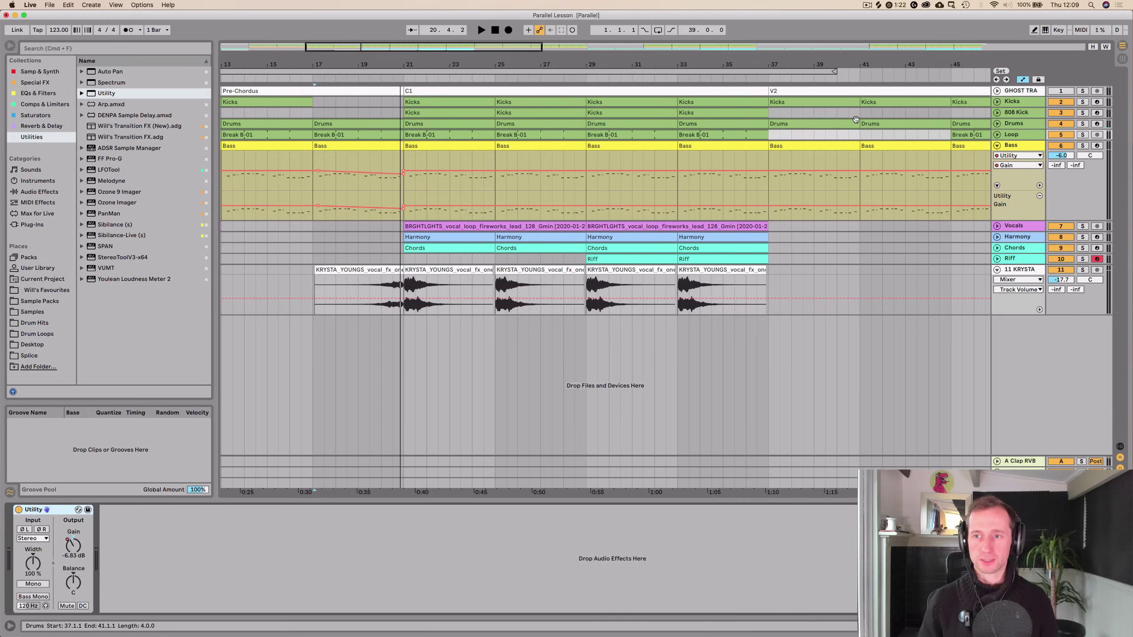
pyautogui.click(1037, 113)
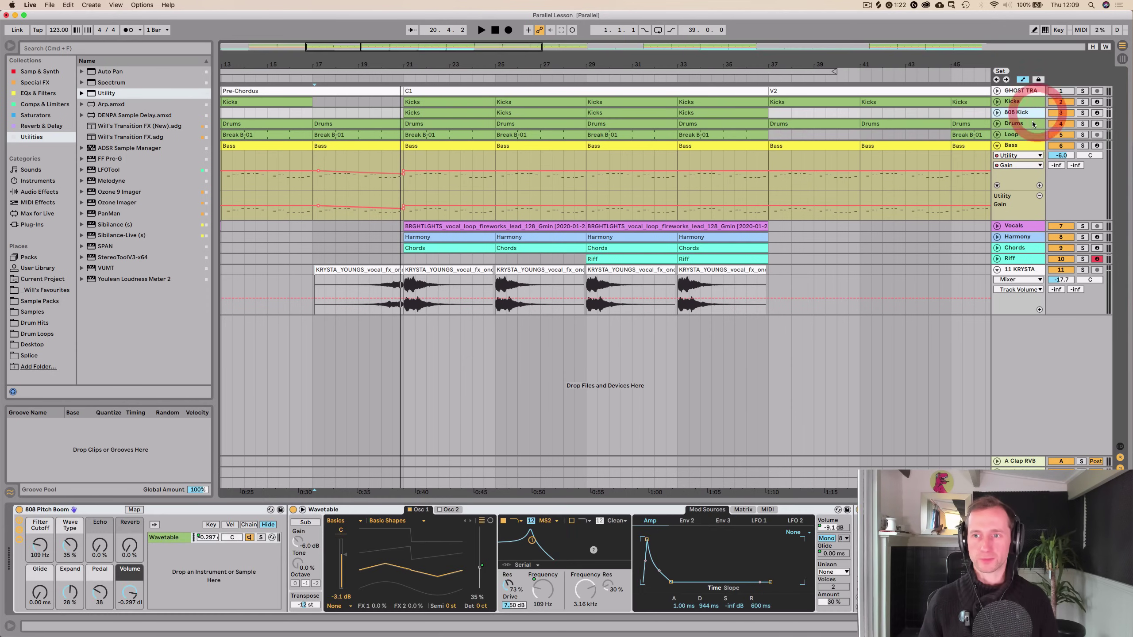
pyautogui.click(1030, 123)
pyautogui.click(805, 530)
pyautogui.press('super+v')
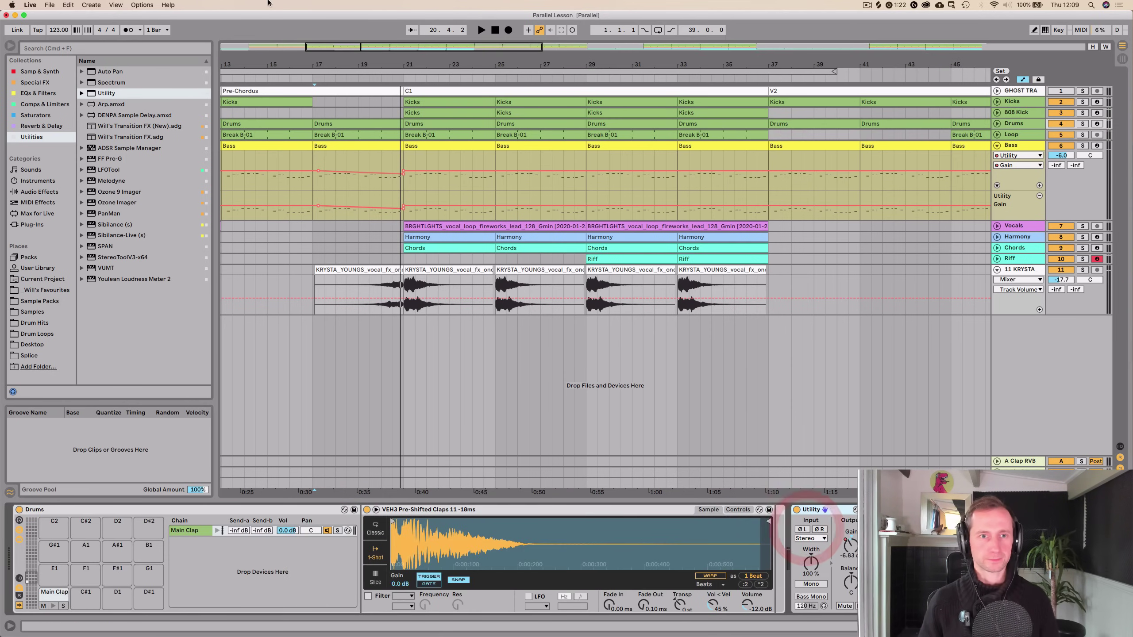
# Play the transition from bar 17 into C1, and fold the Drums rack to view its Utility device
pyautogui.click(306, 77)
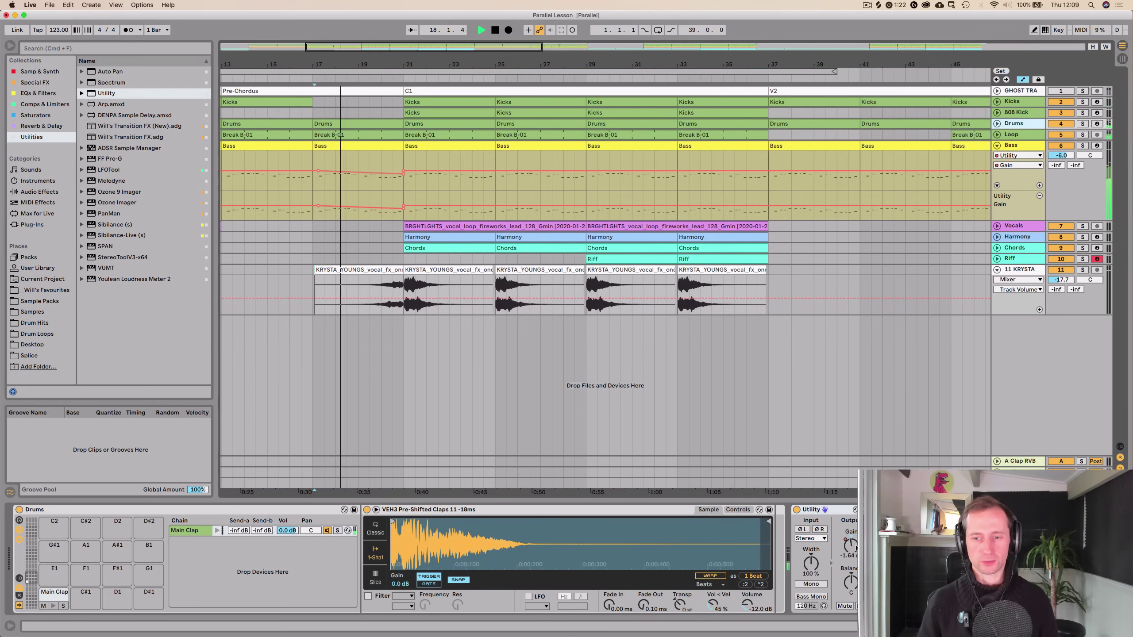
pyautogui.moveTo(560, 59); pyautogui.dragTo(545, 50)
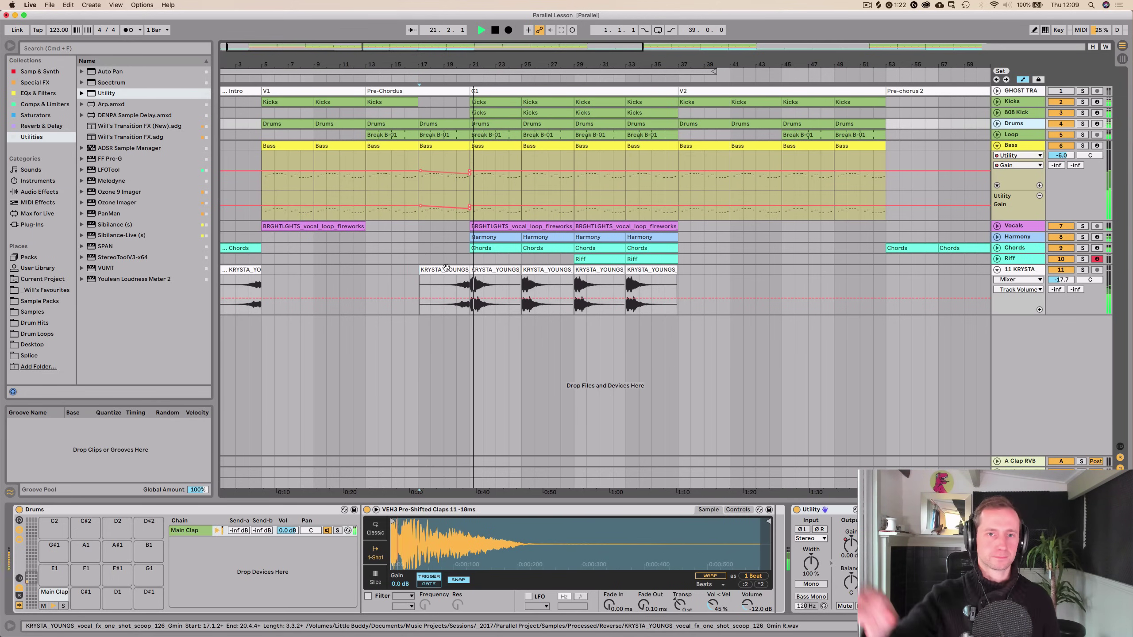
pyautogui.moveTo(447, 65); pyautogui.dragTo(445, 62)
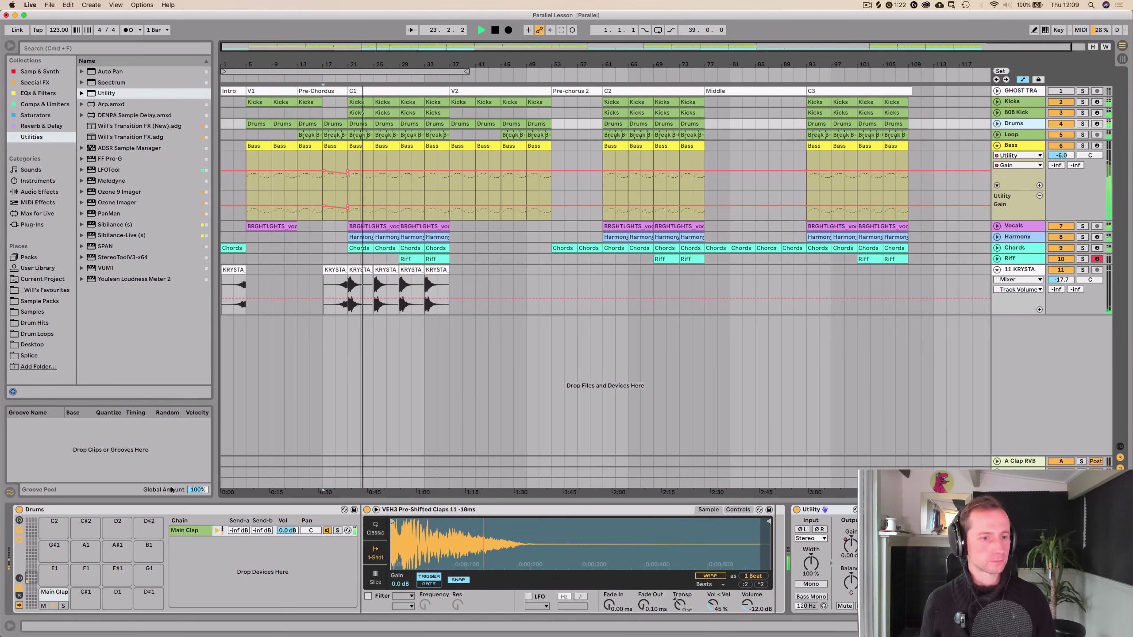
pyautogui.click(110, 508)
pyautogui.click(110, 508)
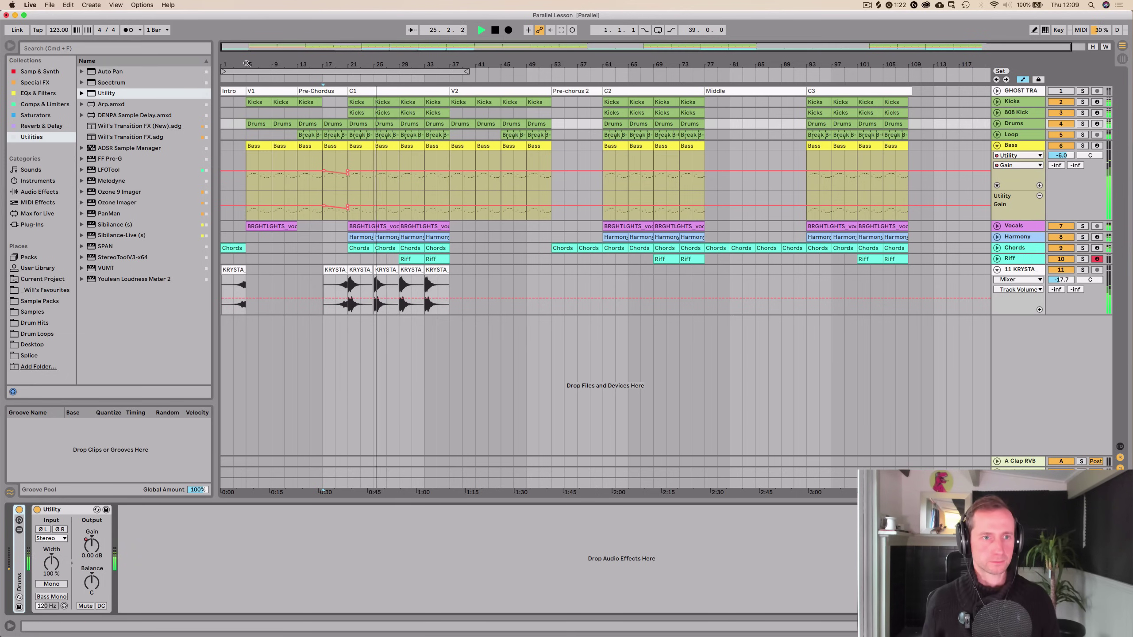
pyautogui.moveTo(247, 65); pyautogui.dragTo(257, 75)
pyautogui.press('+')
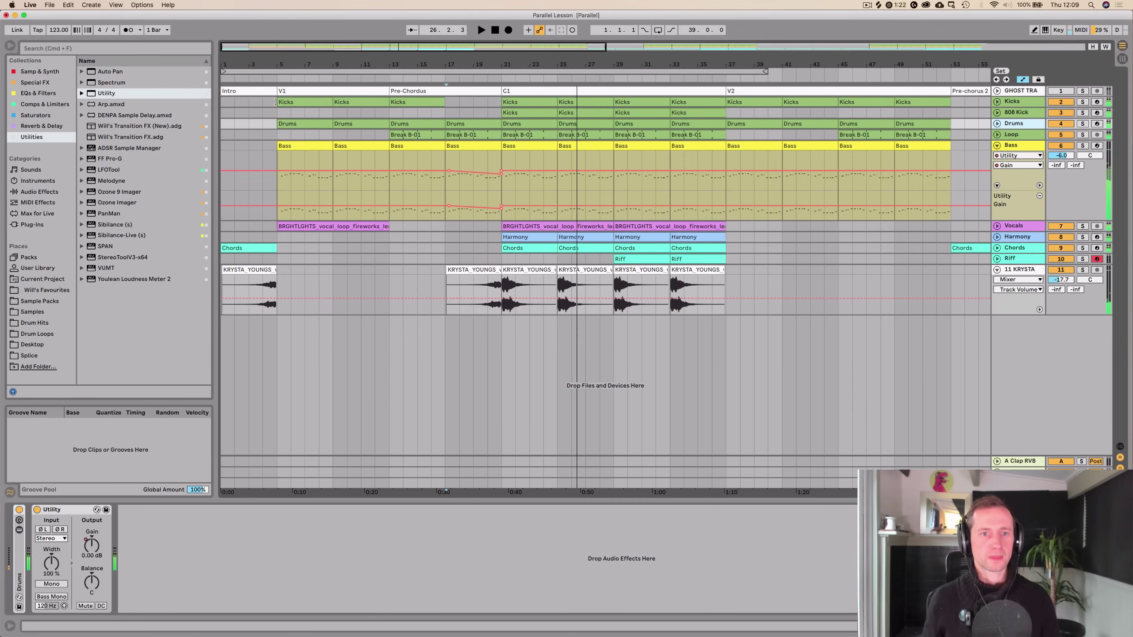
# Add an Auto Filter after Sylenth1 on the Chords track and rename it LP
pyautogui.click(1025, 249)
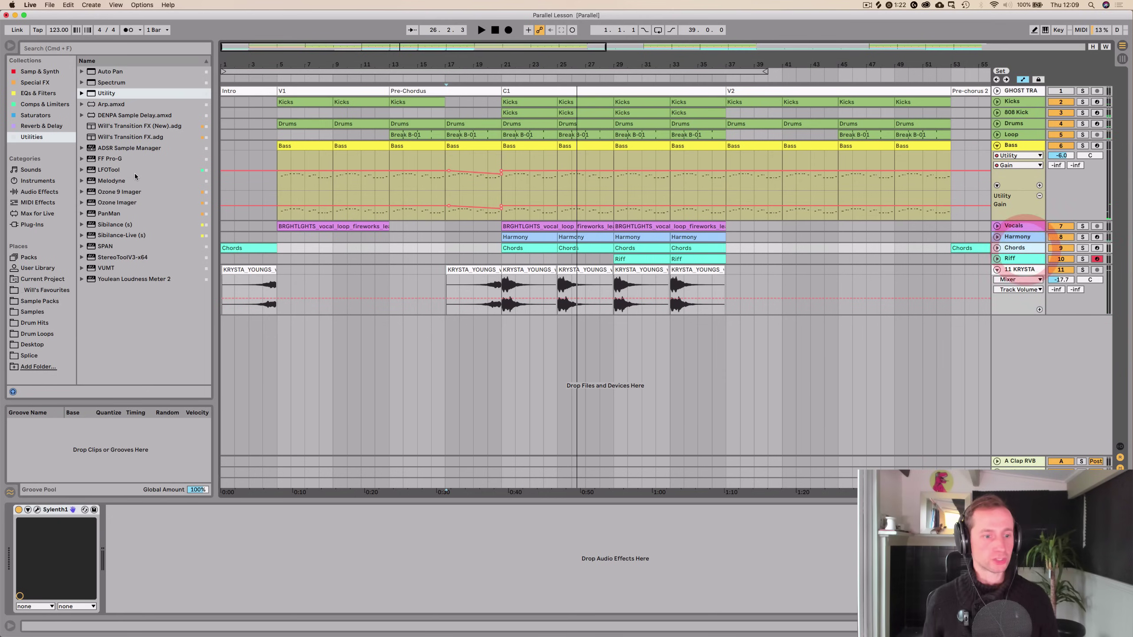
pyautogui.click(39, 93)
pyautogui.moveTo(112, 73); pyautogui.dragTo(124, 132)
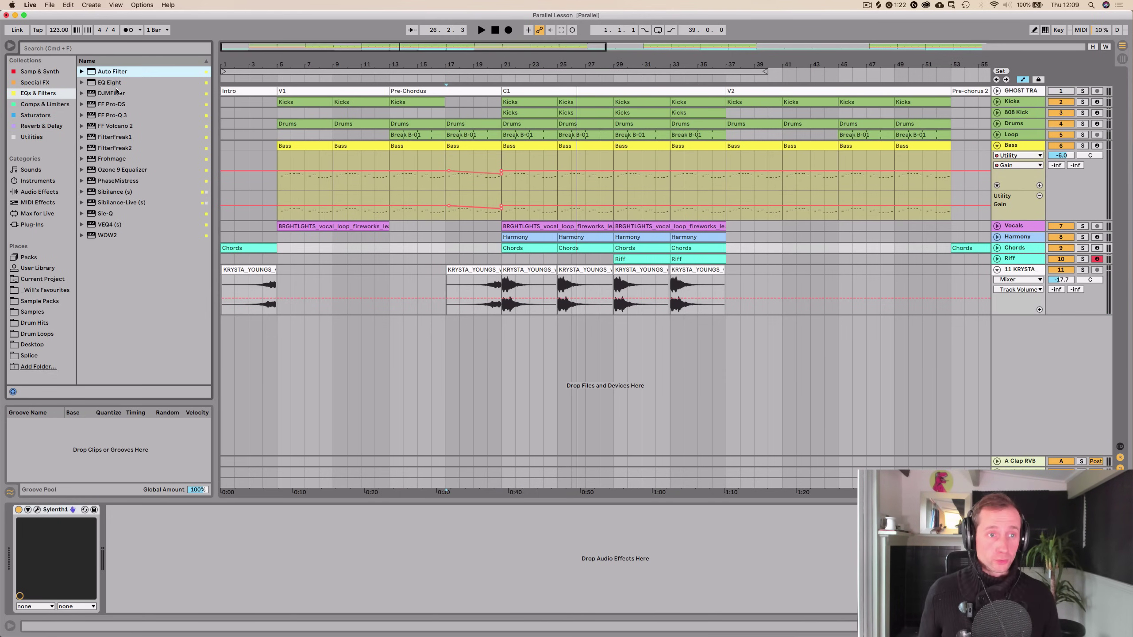
pyautogui.moveTo(196, 545); pyautogui.dragTo(197, 545)
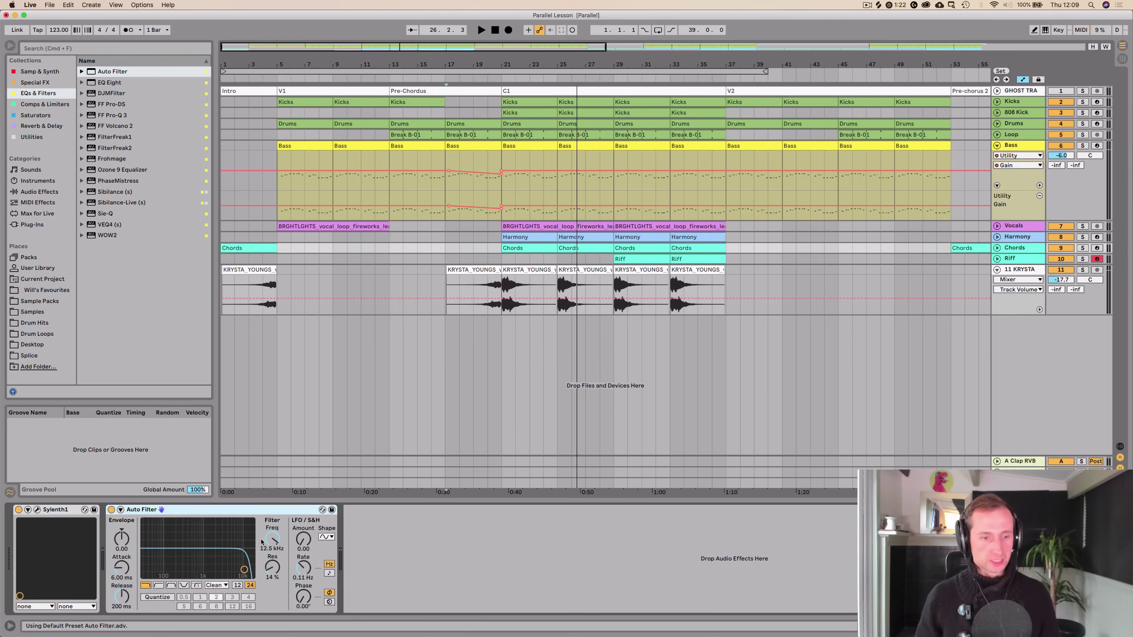
pyautogui.click(150, 509)
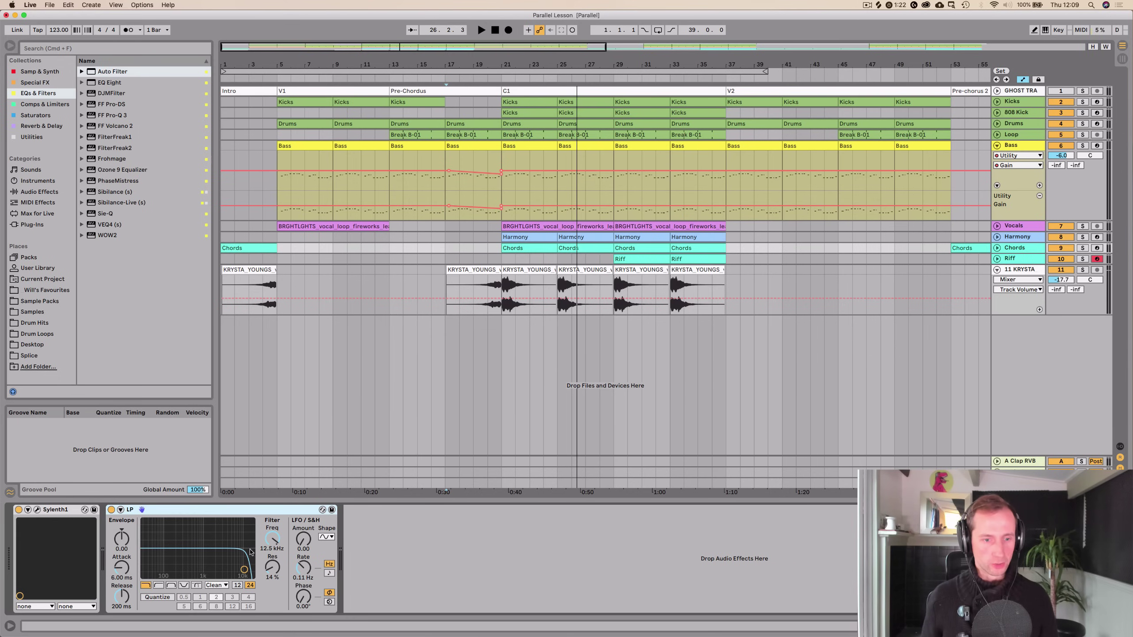
# Set the Chords track's LP filter frequency to 19.9 kHz and show its automation in a new lane
pyautogui.moveTo(275, 542); pyautogui.dragTo(273, 535)
pyautogui.rightClick(272, 538)
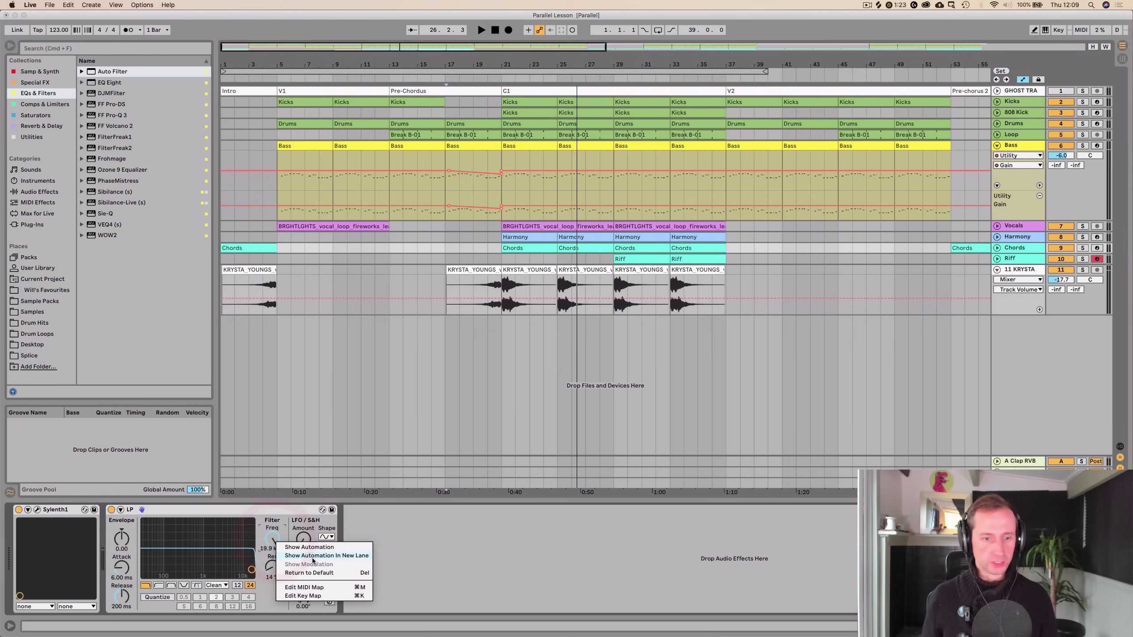
pyautogui.click(313, 559)
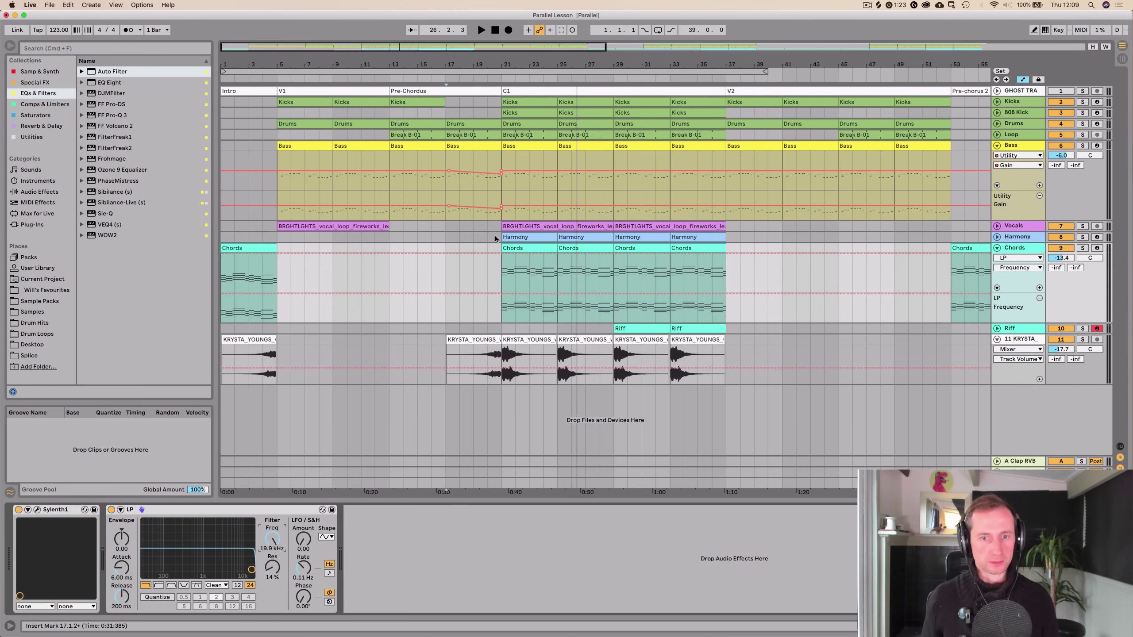
# Automate the Chords LP frequency to stay at 508 Hz until C1 at bar 21, and play it from the Intro
pyautogui.click(502, 255)
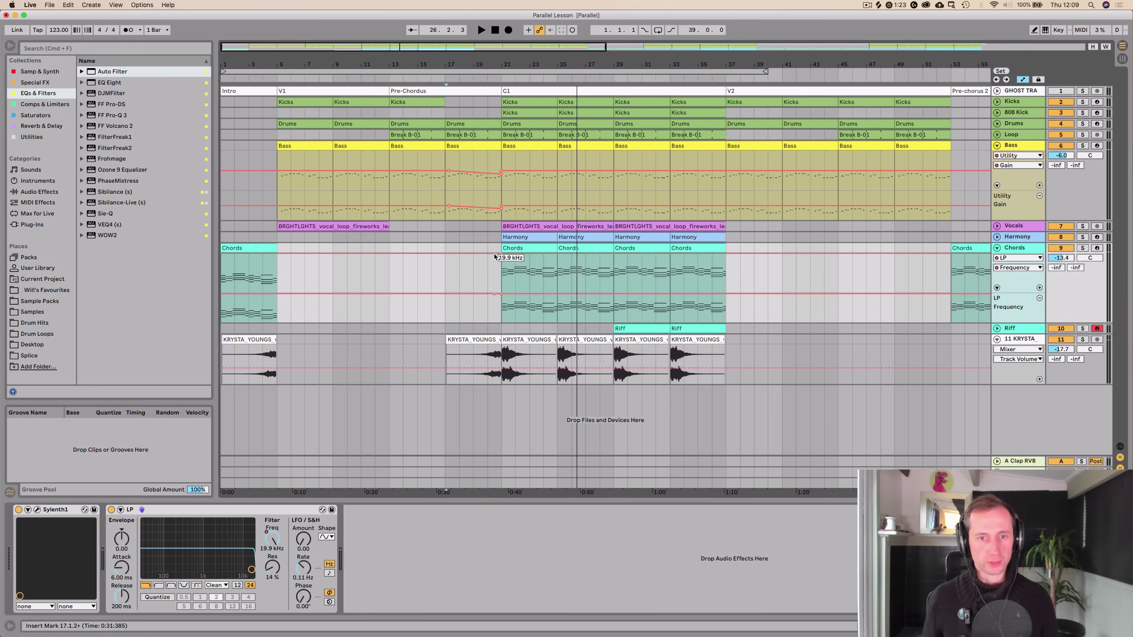
pyautogui.moveTo(494, 255); pyautogui.dragTo(501, 289)
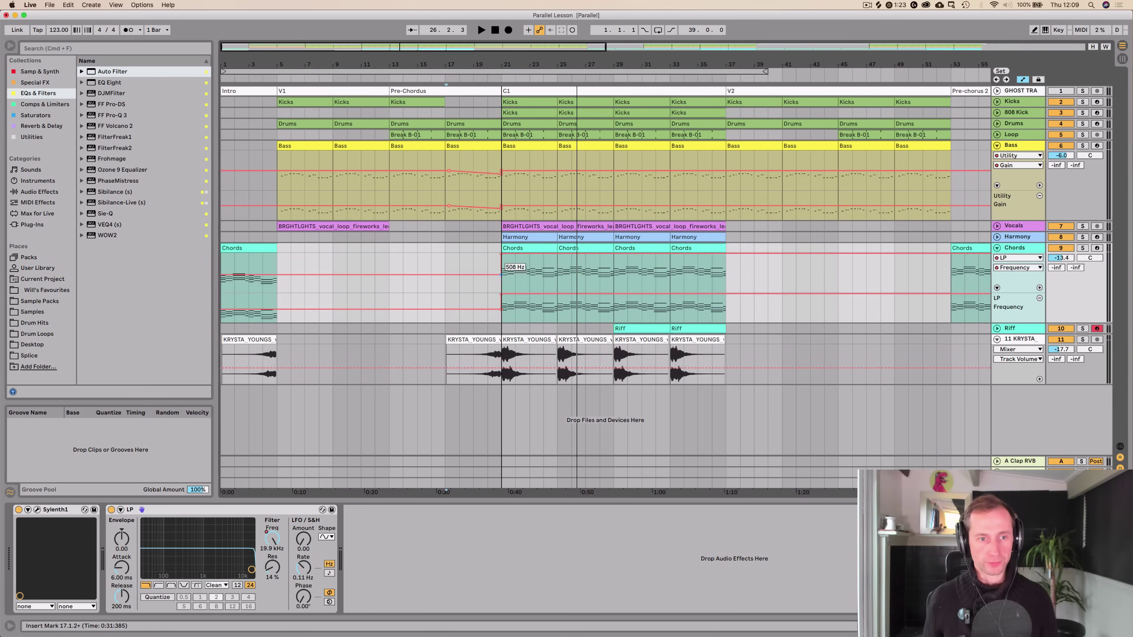
pyautogui.press('space')
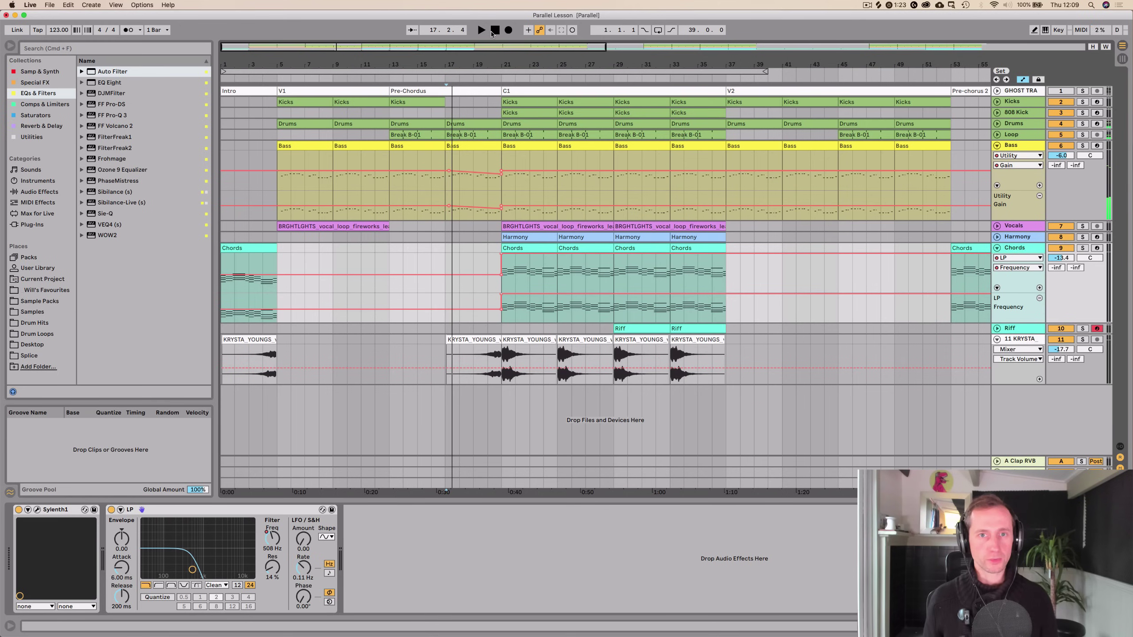
pyautogui.press('space')
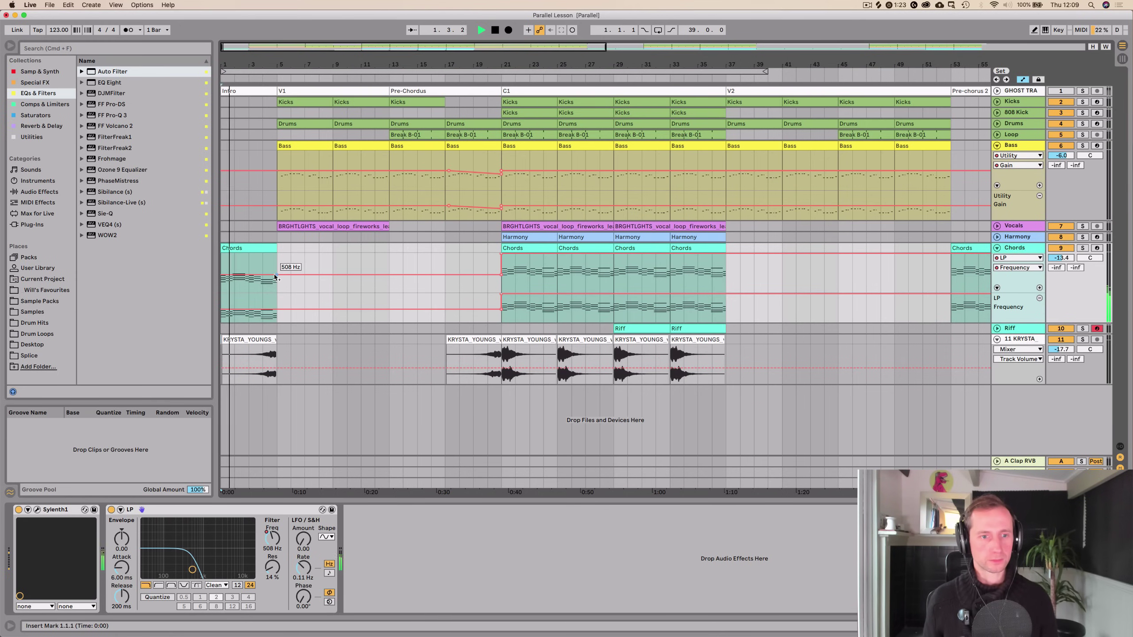
# Duplicate the Intro's Chords clip repeatedly so it fills V1 and the Pre-Chorus up to C1
pyautogui.click(254, 248)
pyautogui.press('super+d')
pyautogui.press('super+d')
pyautogui.press('super+d')
pyautogui.press('super+d')
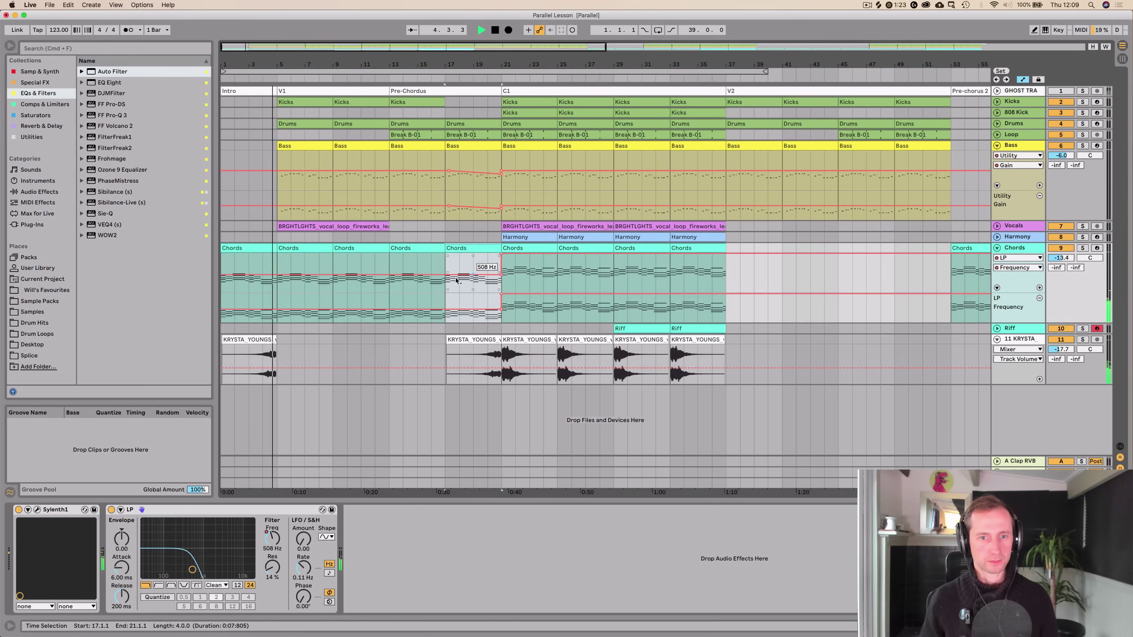
# Ramp the Chords LP frequency from 508 Hz at bar 17 to 19.9 kHz at C1, and deactivate the Chords clip at bar 5
pyautogui.click(445, 275)
pyautogui.click(501, 279)
pyautogui.click(312, 246)
pyautogui.press('0')
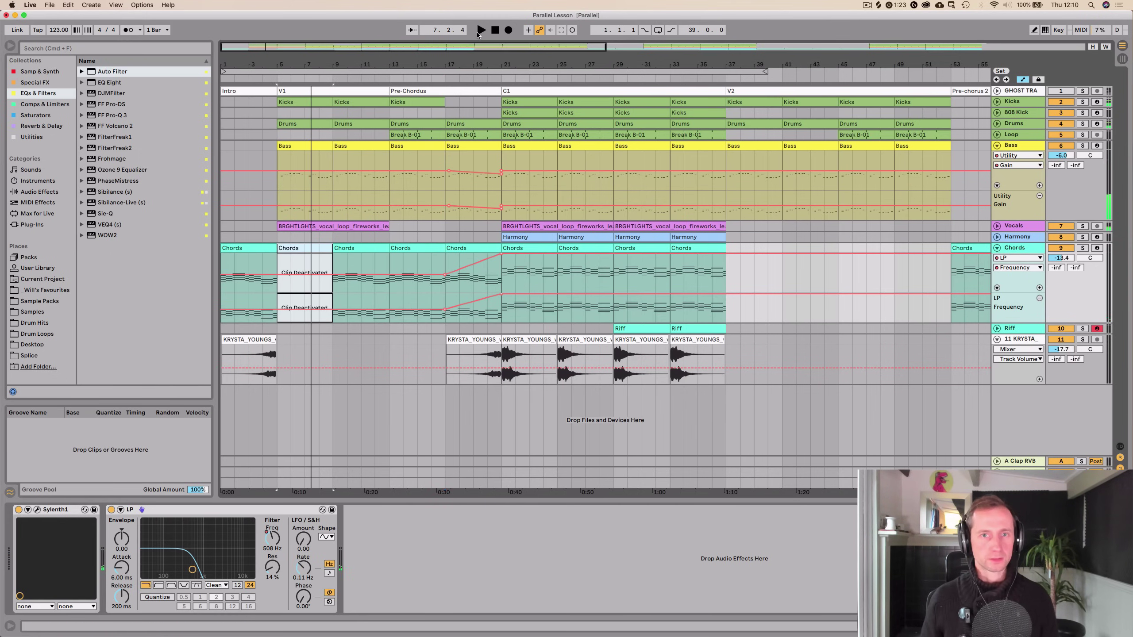
pyautogui.click(495, 31)
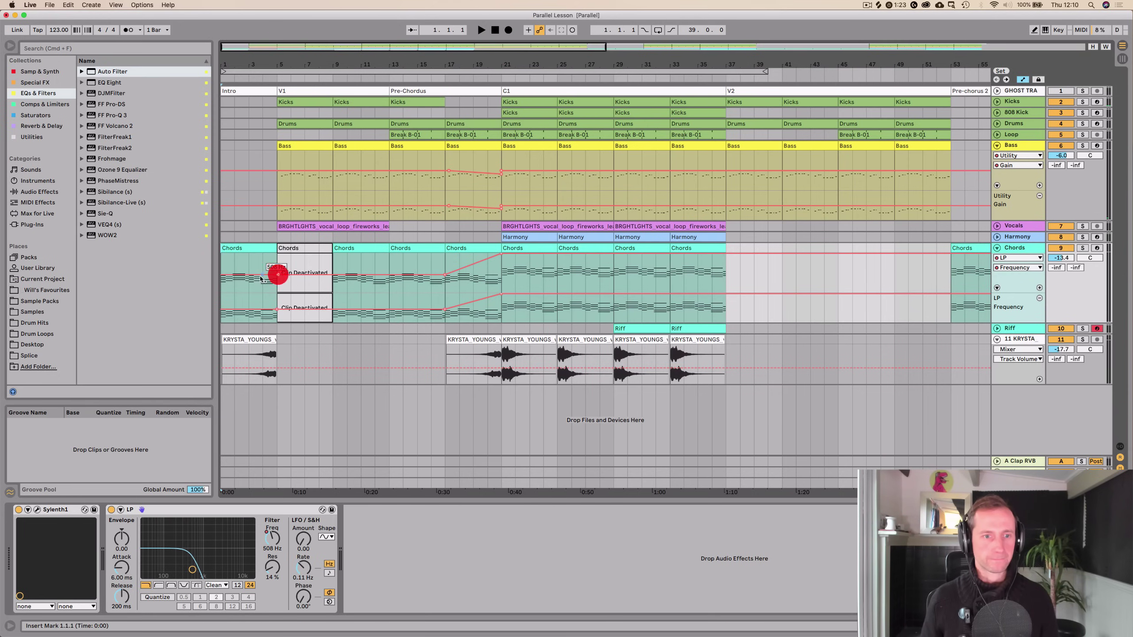
# Automate the Chords LP frequency to rise through the Intro to a peak at bar 5, and delete the Chords clip at bar 9
pyautogui.click(220, 278)
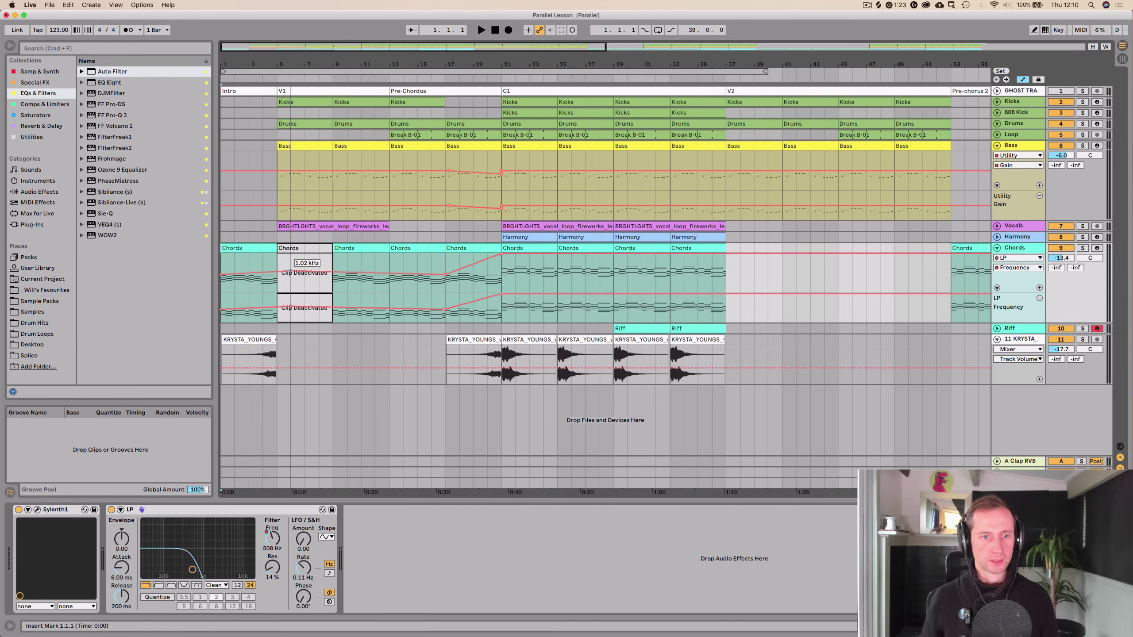
pyautogui.moveTo(292, 272); pyautogui.dragTo(276, 261)
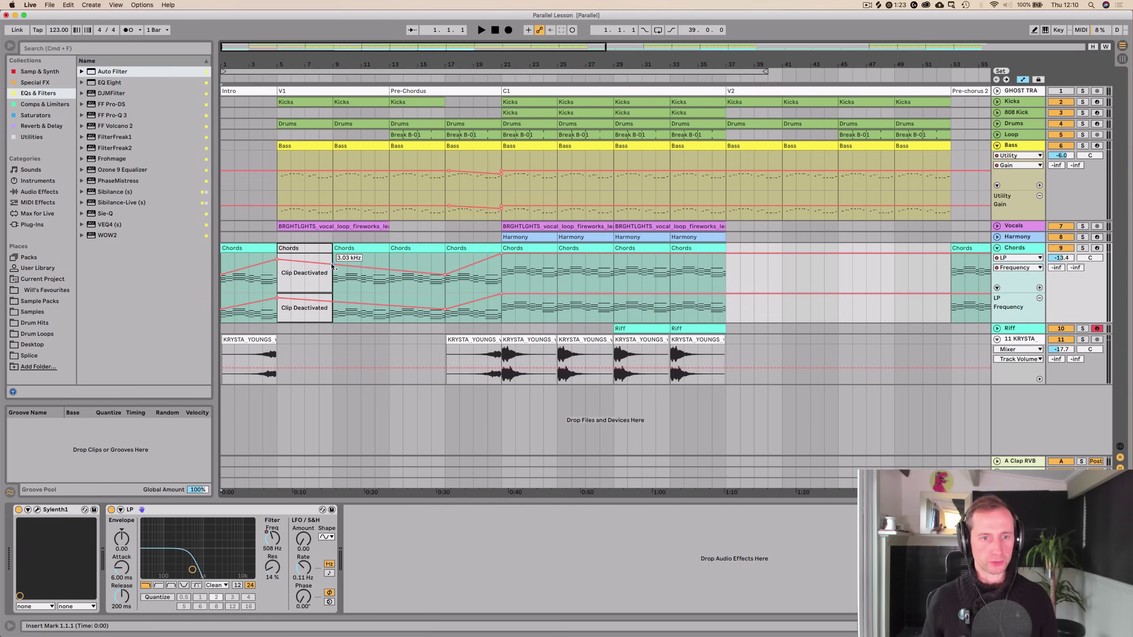
pyautogui.click(365, 250)
pyautogui.press('Delete')
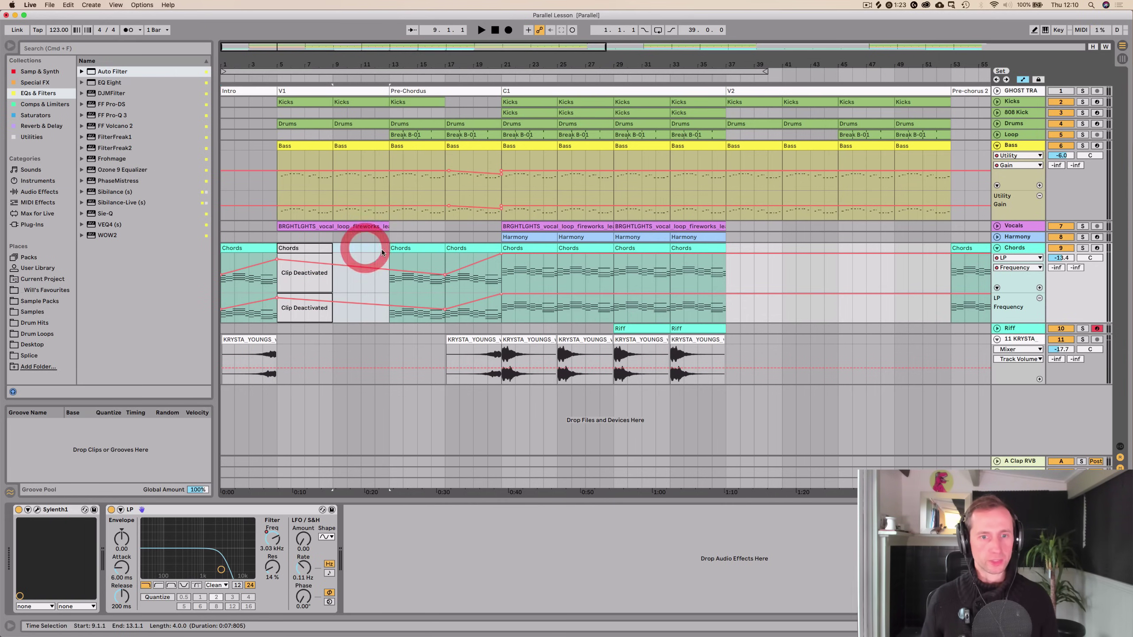
# Try the Pre-Chorus without the Chords clip at bar 13, listening from bar 17
pyautogui.click(418, 250)
pyautogui.press('Delete')
pyautogui.click(461, 253)
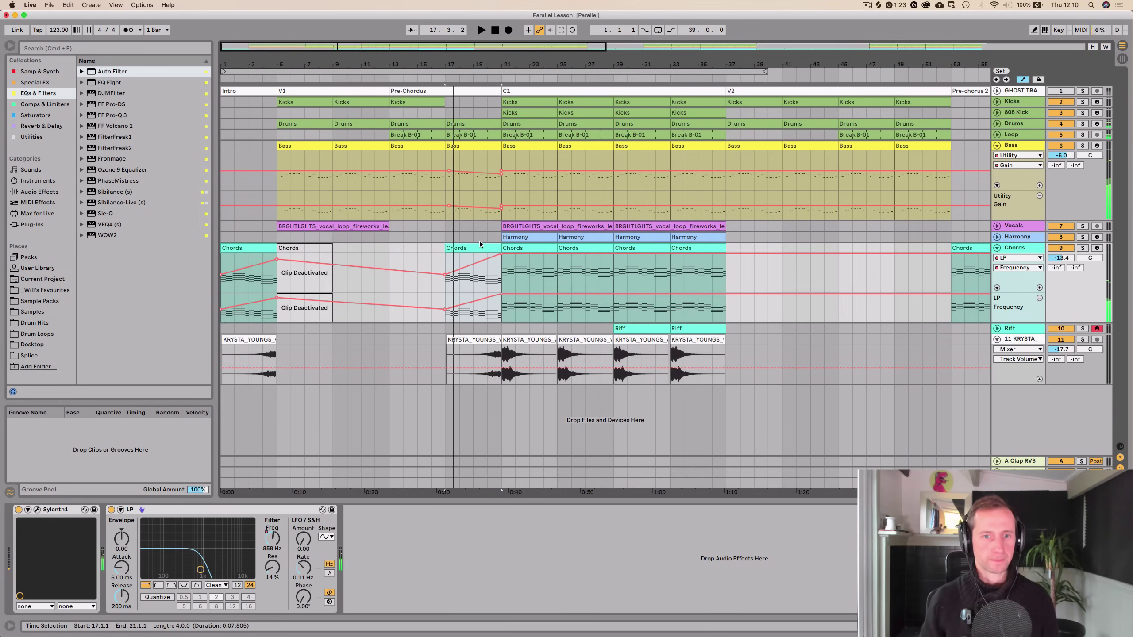
pyautogui.press('super+z')
# Reshape the Chords LP frequency automation to start rising gently at bar 13 until bar 17, and play the Pre-Chorus
pyautogui.moveTo(387, 270); pyautogui.dragTo(445, 270)
pyautogui.press('space')
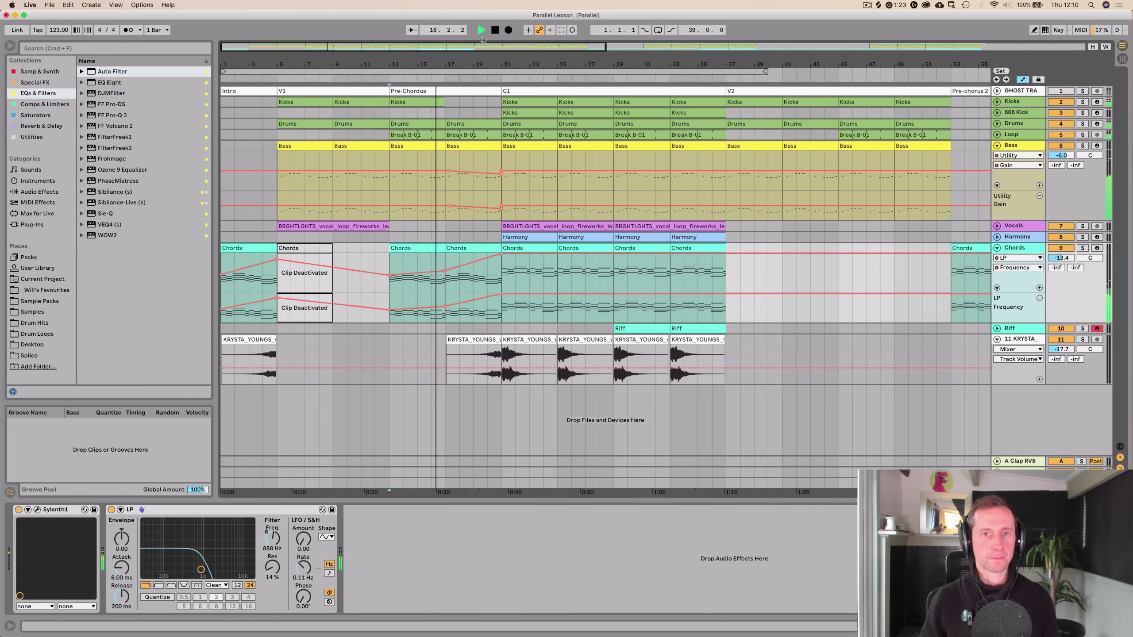
pyautogui.click(495, 30)
pyautogui.click(493, 31)
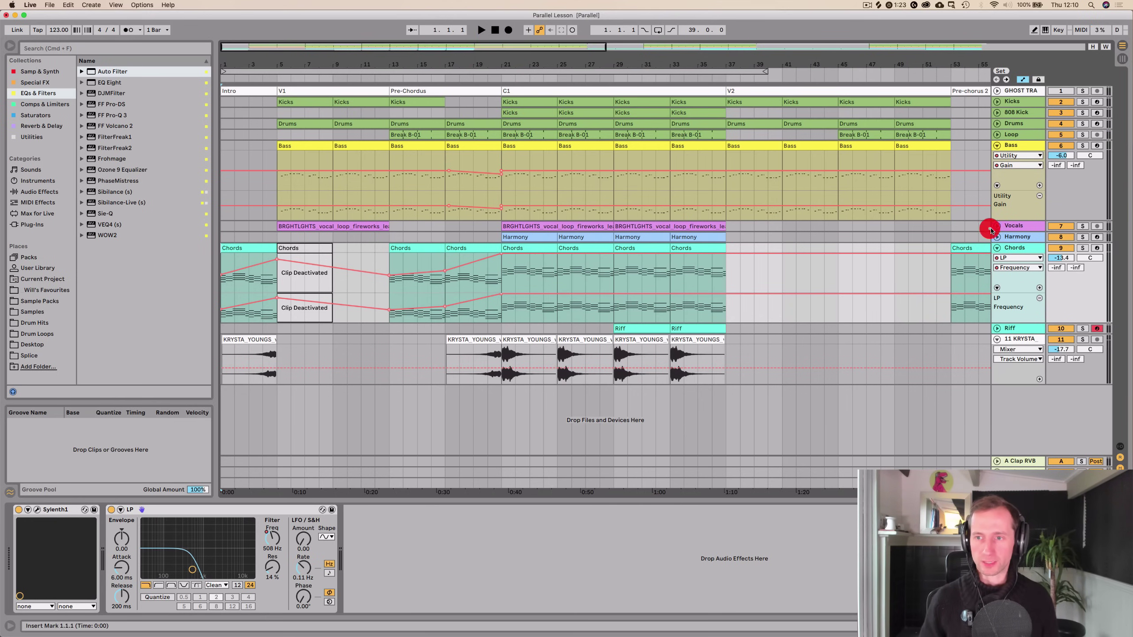
# Automate the Vocals track's B-Big Clap RVB send in a new lane, fully down until just before C1 and rising to -11.2 dB at bar 21
pyautogui.click(994, 229)
pyautogui.rightClick(1082, 247)
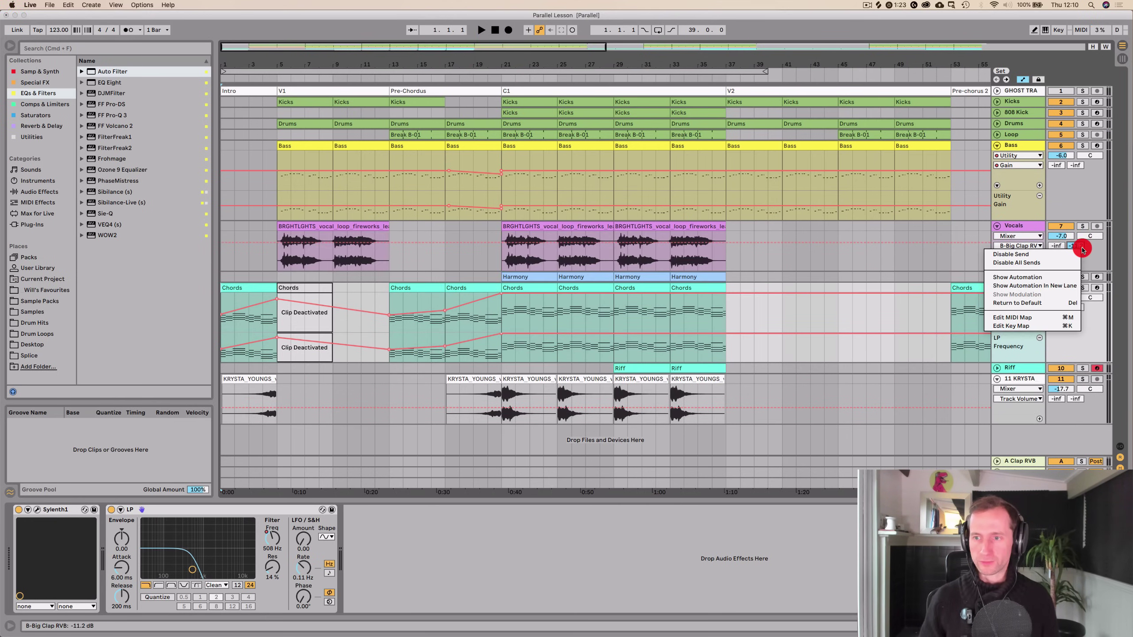
pyautogui.click(1034, 286)
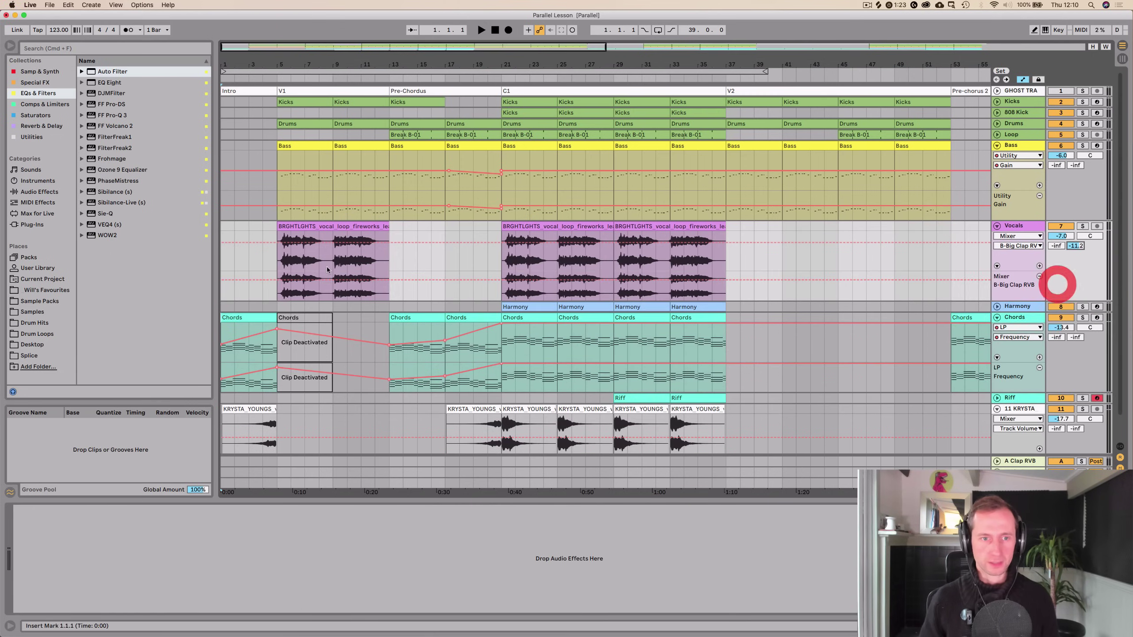
pyautogui.click(429, 280)
pyautogui.click(501, 281)
pyautogui.moveTo(488, 281); pyautogui.dragTo(489, 302)
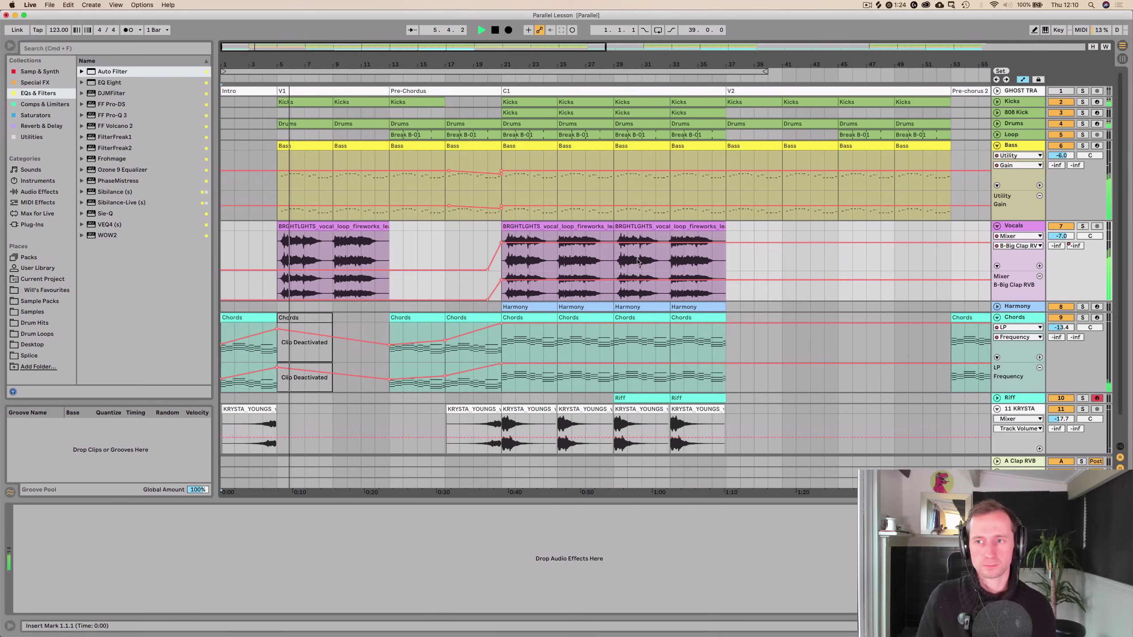
# Lower the Vocals track's volume to -9.2 dB during playback of V1
pyautogui.moveTo(1064, 237); pyautogui.dragTo(1063, 245)
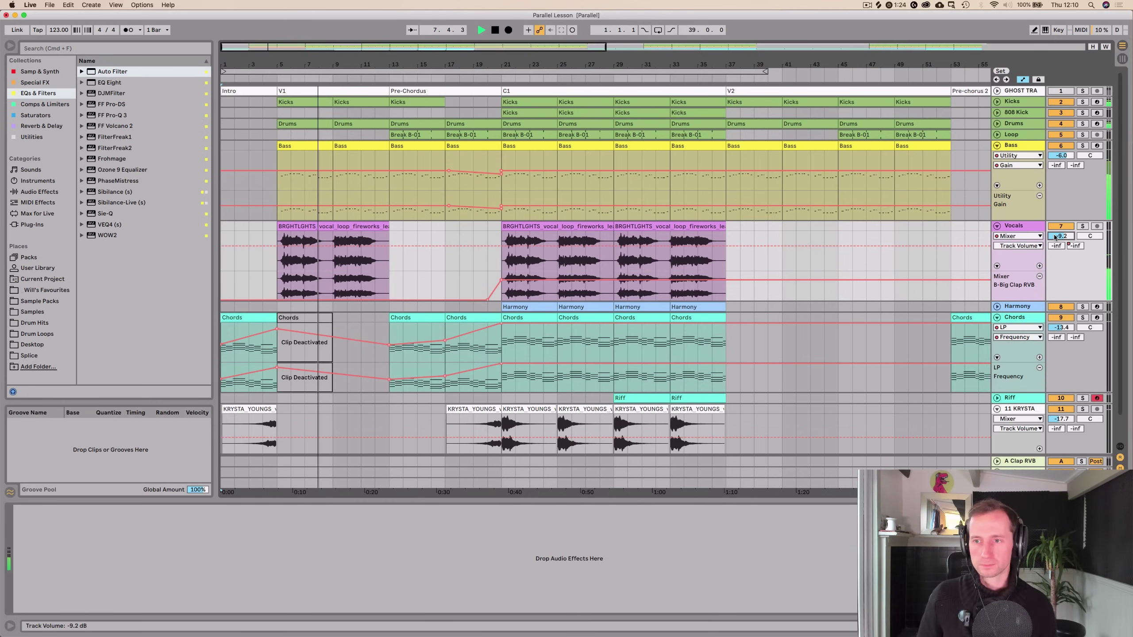
pyautogui.click(1039, 225)
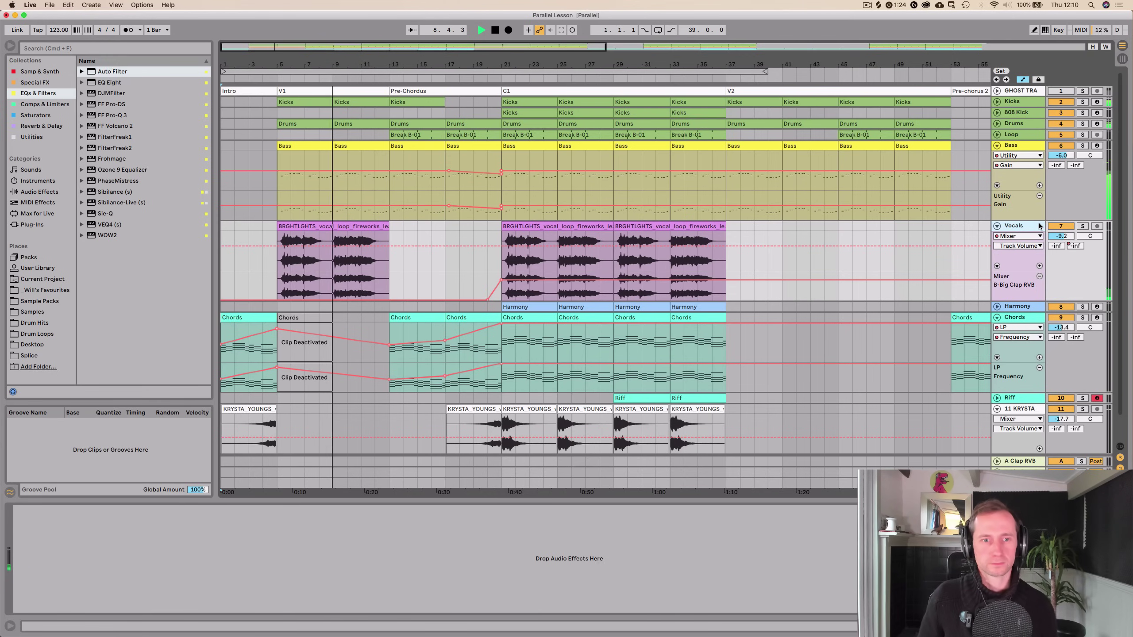
pyautogui.click(1040, 225)
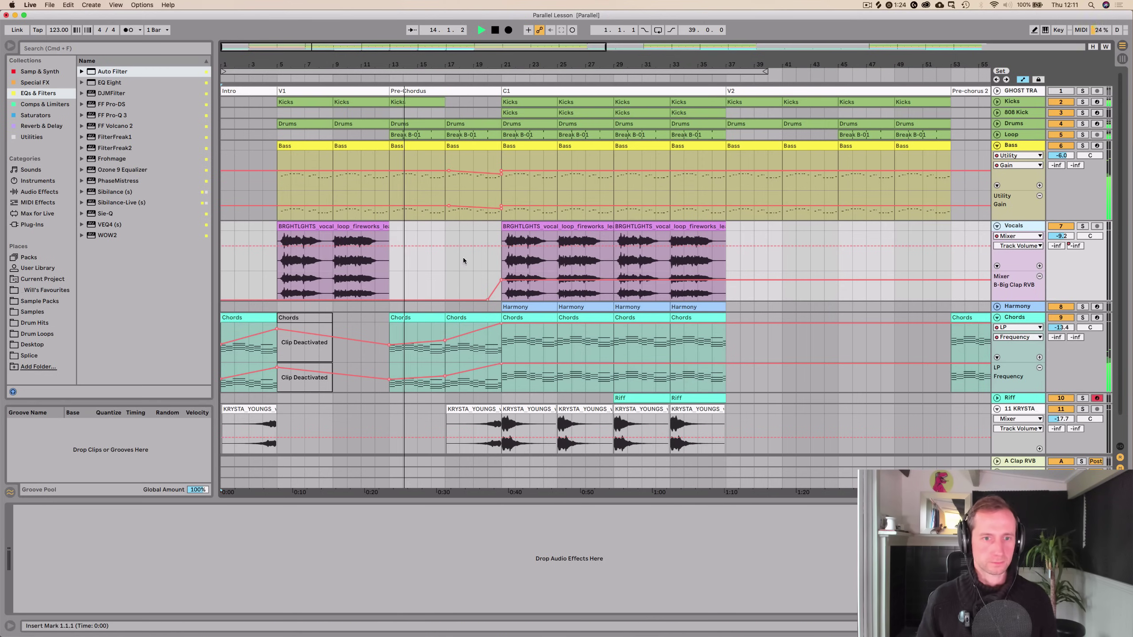
# Duplicate the V1 vocal loop clip to bar 13 so it runs through the Pre-Chorus, and keep playing into C1
pyautogui.click(357, 224)
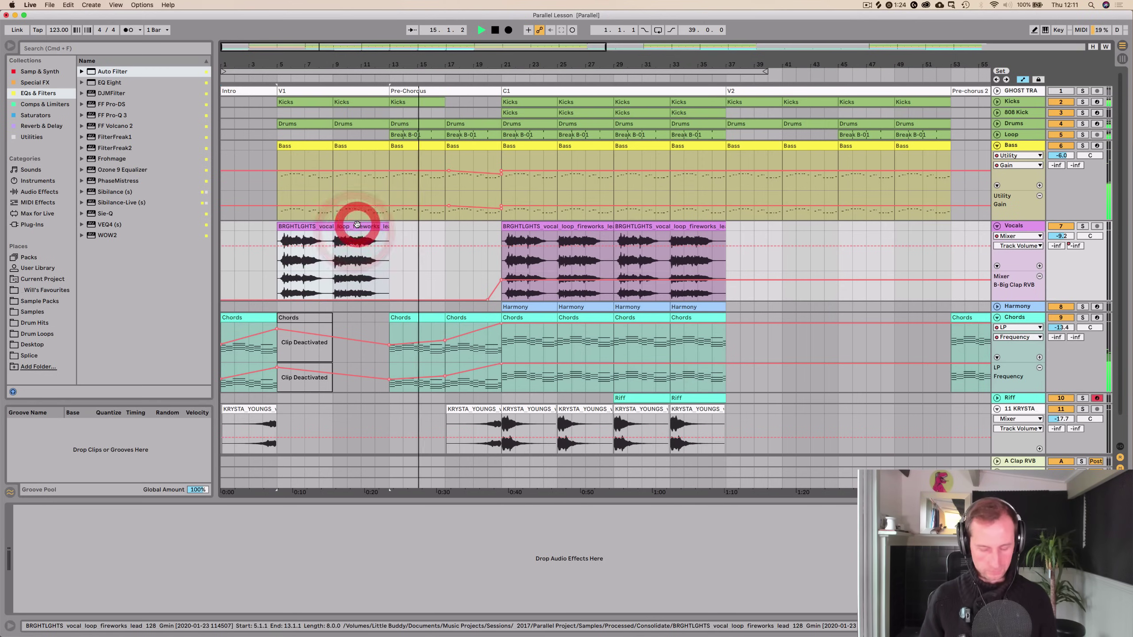
pyautogui.press('super+d')
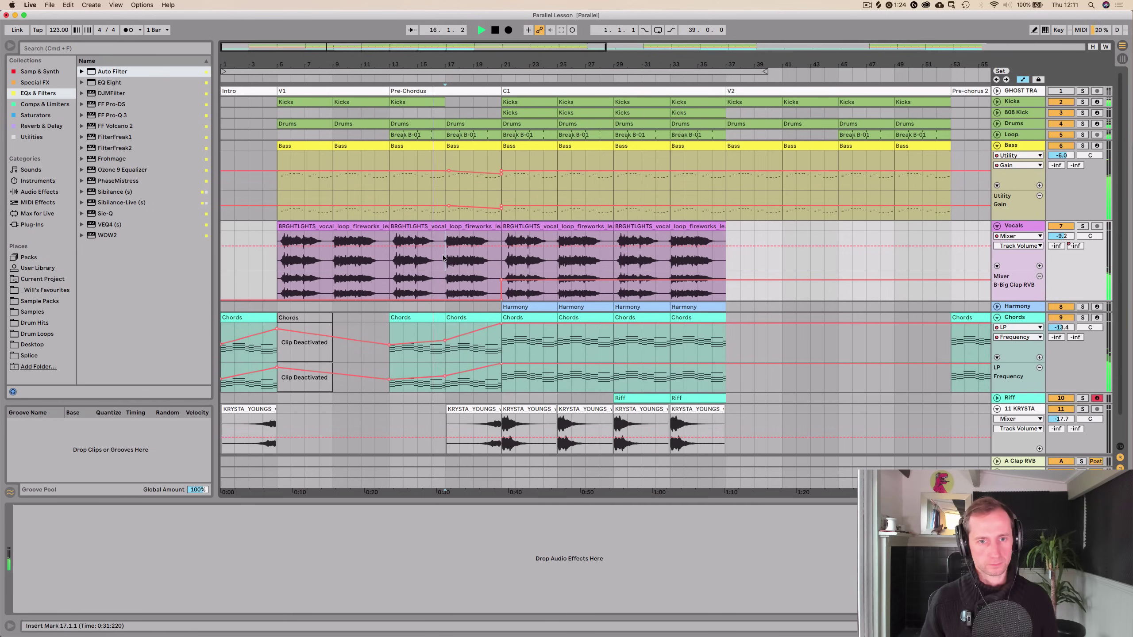
pyautogui.click(448, 255)
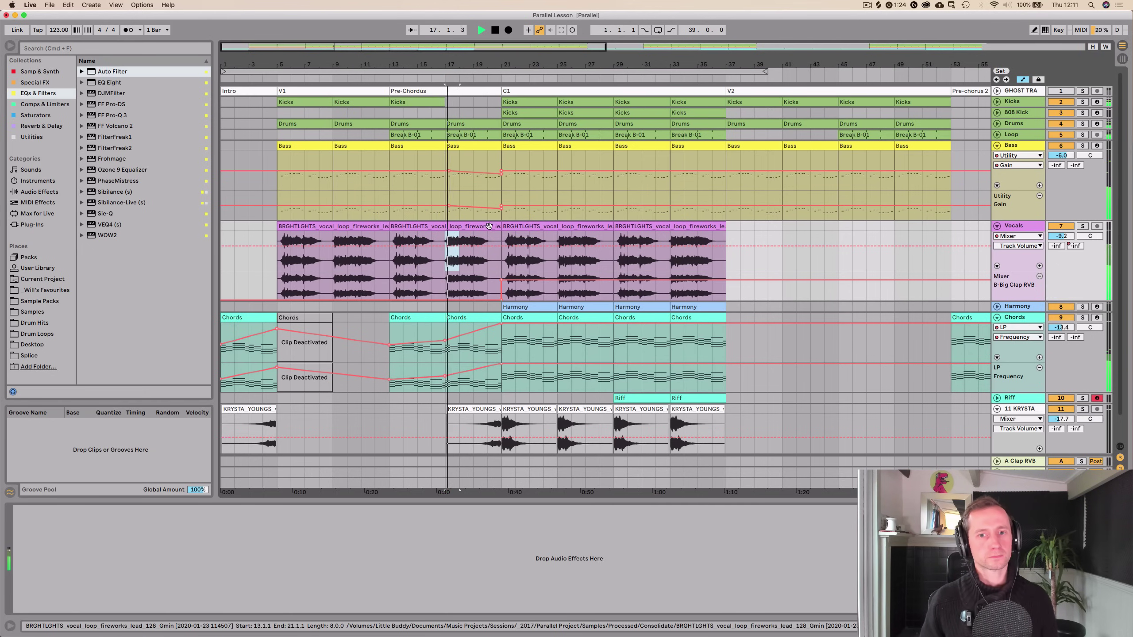
pyautogui.click(491, 227)
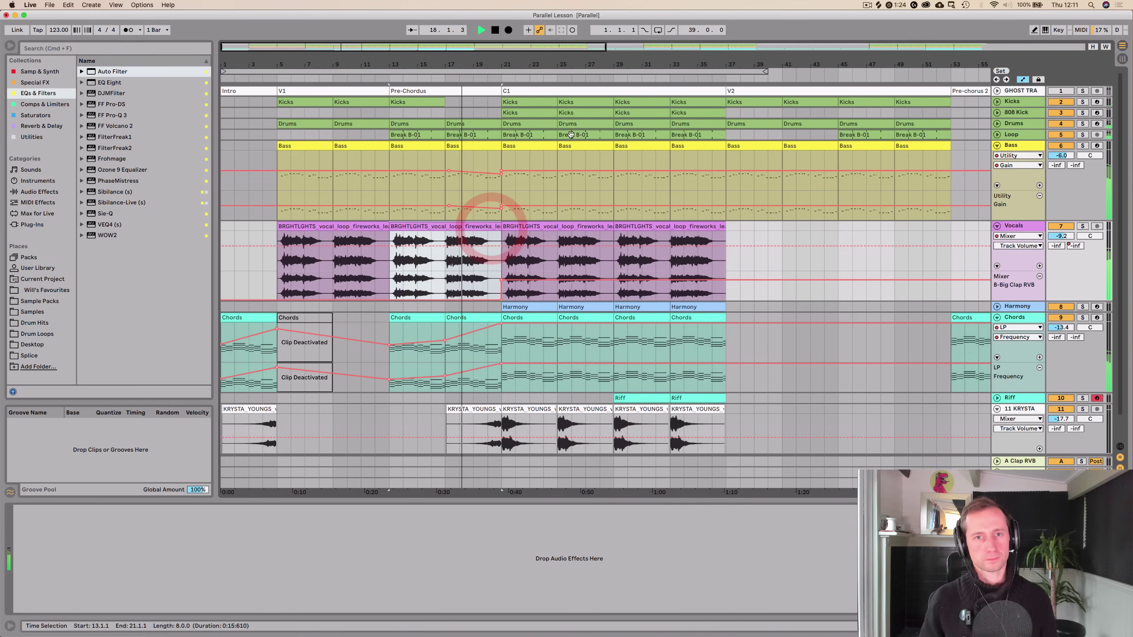
pyautogui.moveTo(518, 63); pyautogui.dragTo(518, 89)
pyautogui.press('-')
pyautogui.press('-')
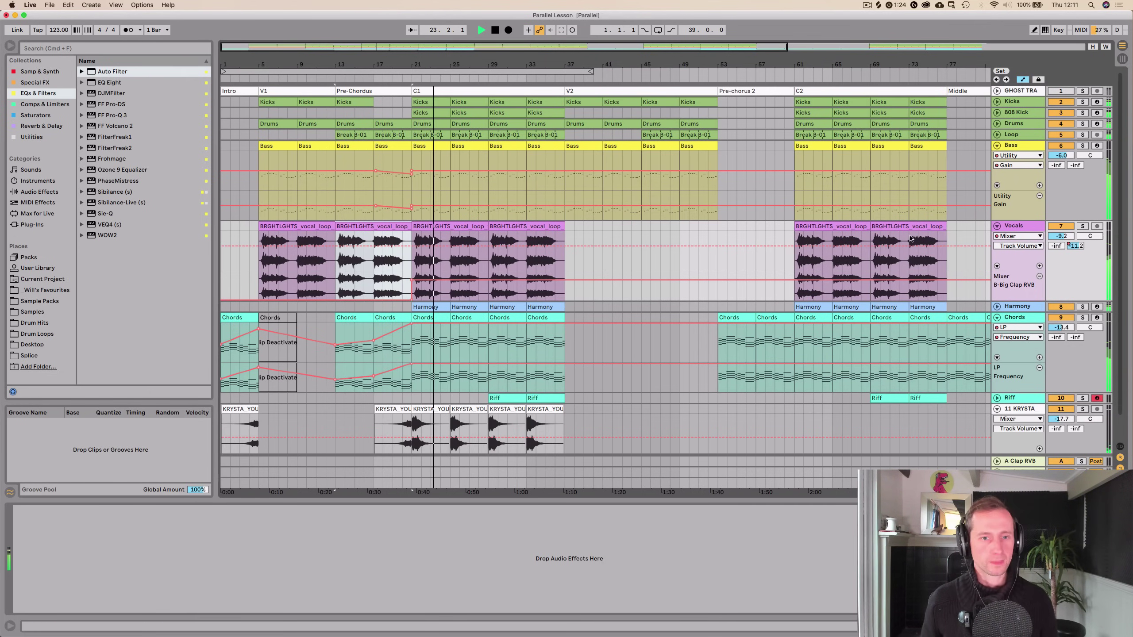
pyautogui.click(298, 225)
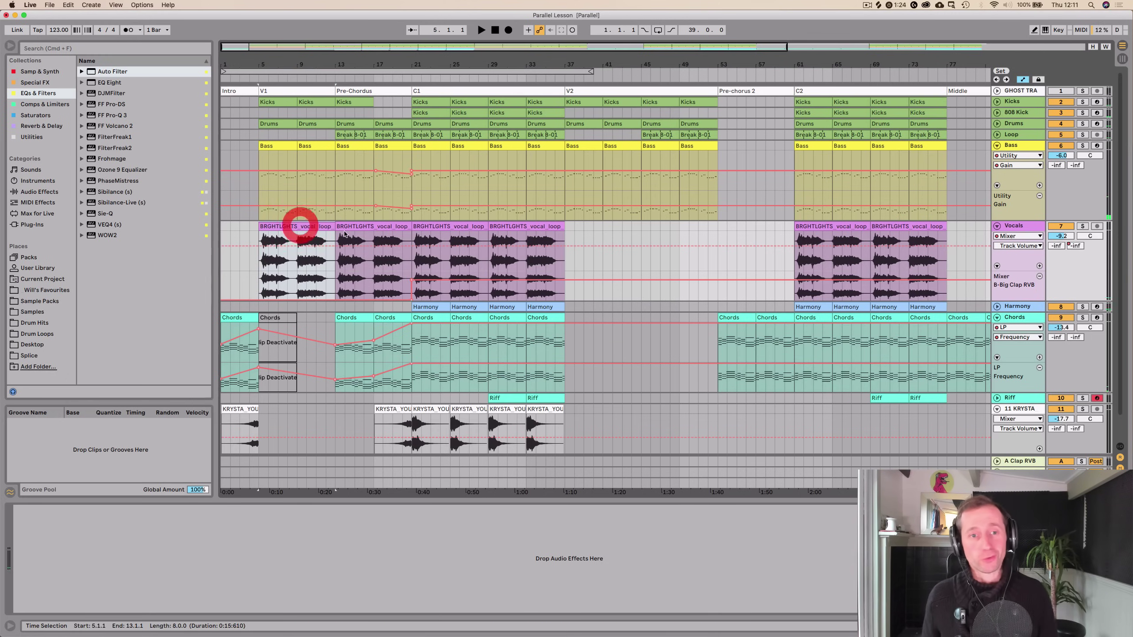
pyautogui.click(375, 226)
pyautogui.click(474, 226)
pyautogui.click(520, 225)
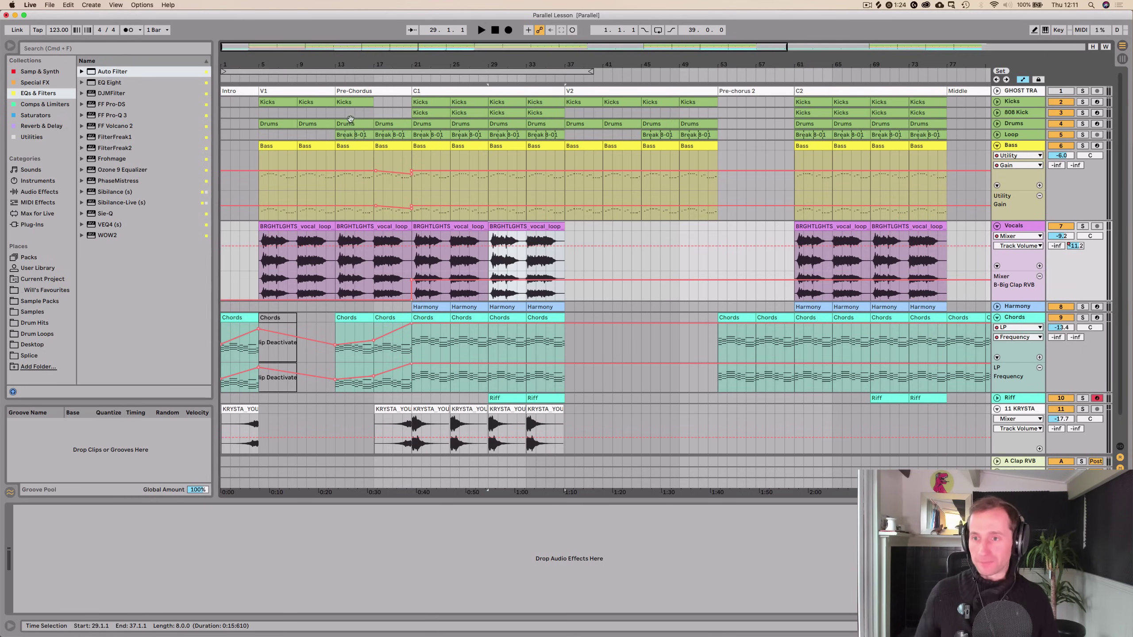
# Add an EQ Eight after Sylenth1 on the Harmony track
pyautogui.click(1018, 306)
pyautogui.moveTo(98, 85); pyautogui.dragTo(144, 322)
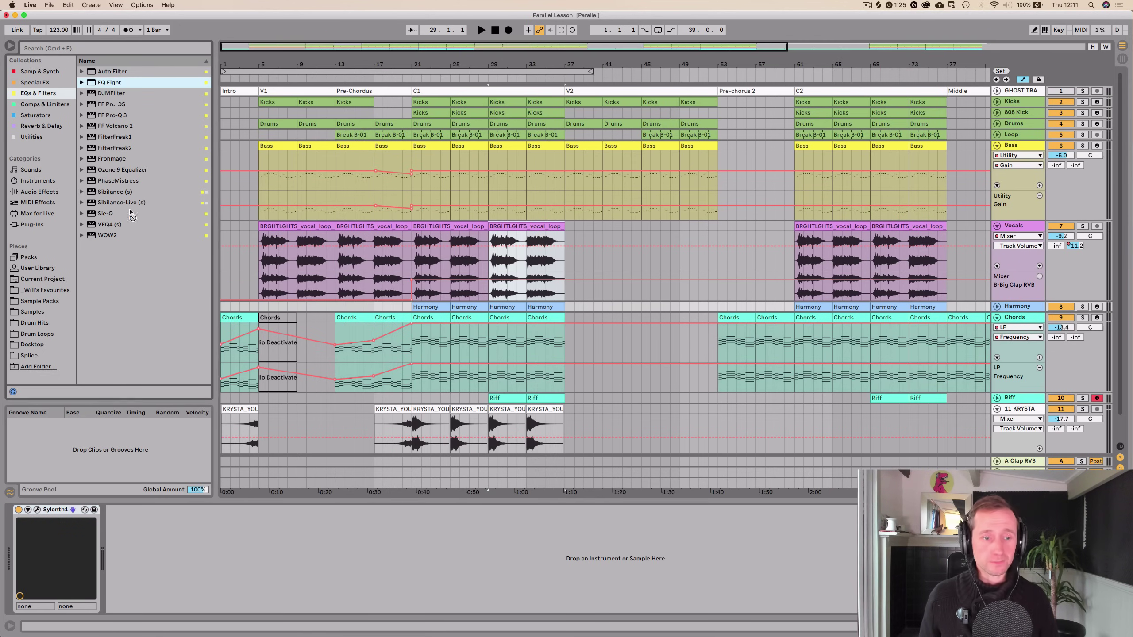
pyautogui.moveTo(171, 549); pyautogui.dragTo(172, 550)
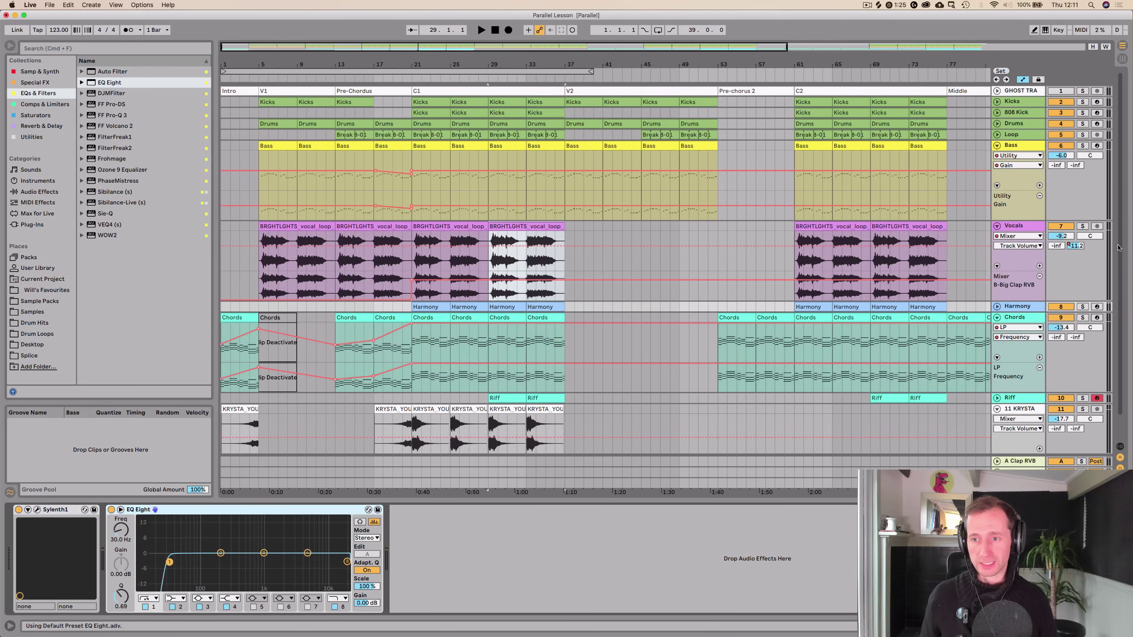
# Solo the Harmony track and, during playback from bar 29, raise its EQ Eight low cut to 102 Hz, then collapse the device
pyautogui.click(1083, 307)
pyautogui.press('space')
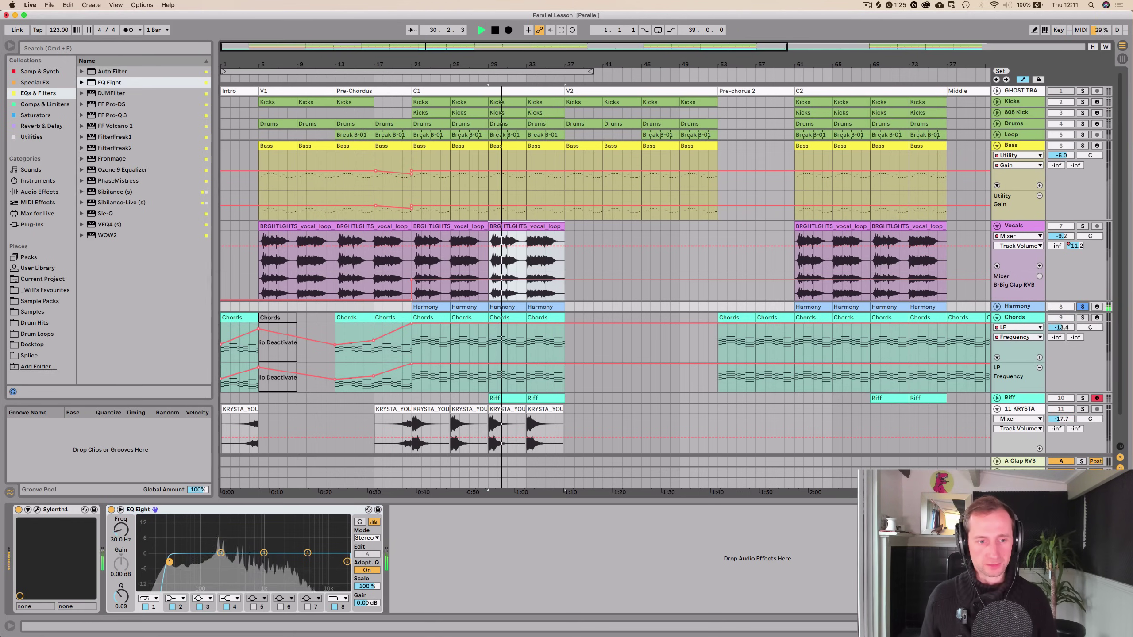
pyautogui.moveTo(169, 562); pyautogui.dragTo(203, 562)
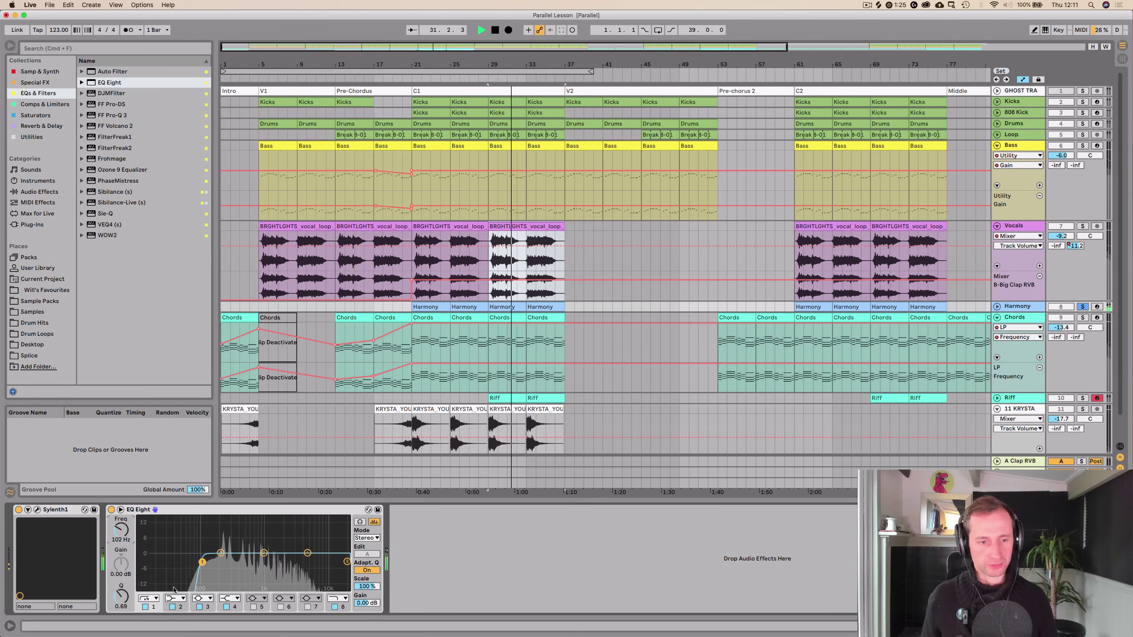
pyautogui.doubleClick(180, 509)
pyautogui.press('space')
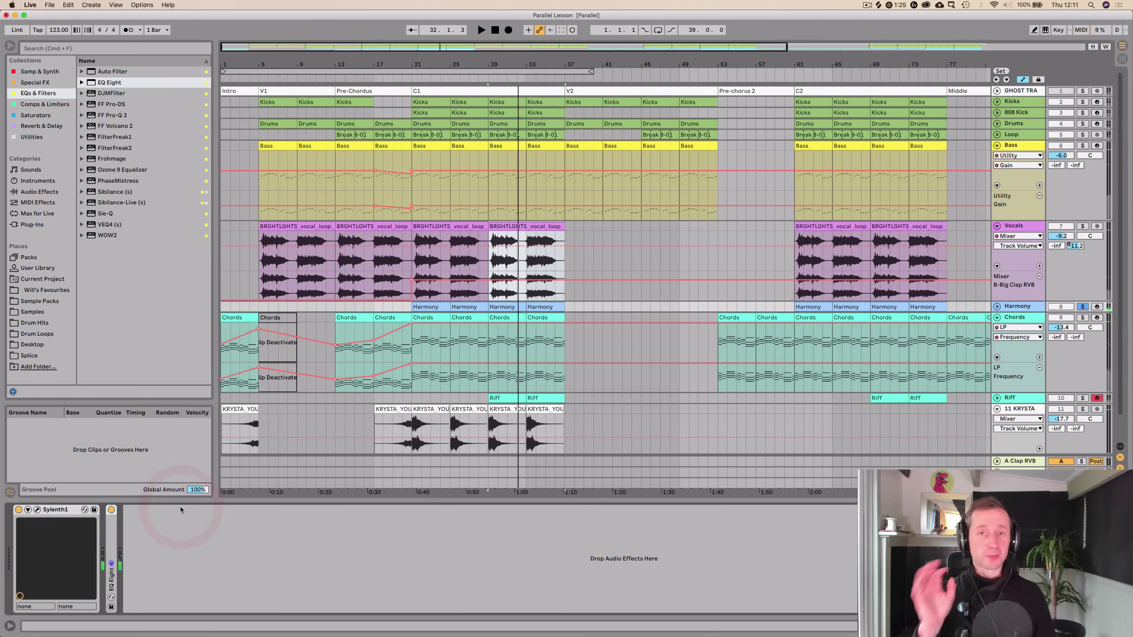